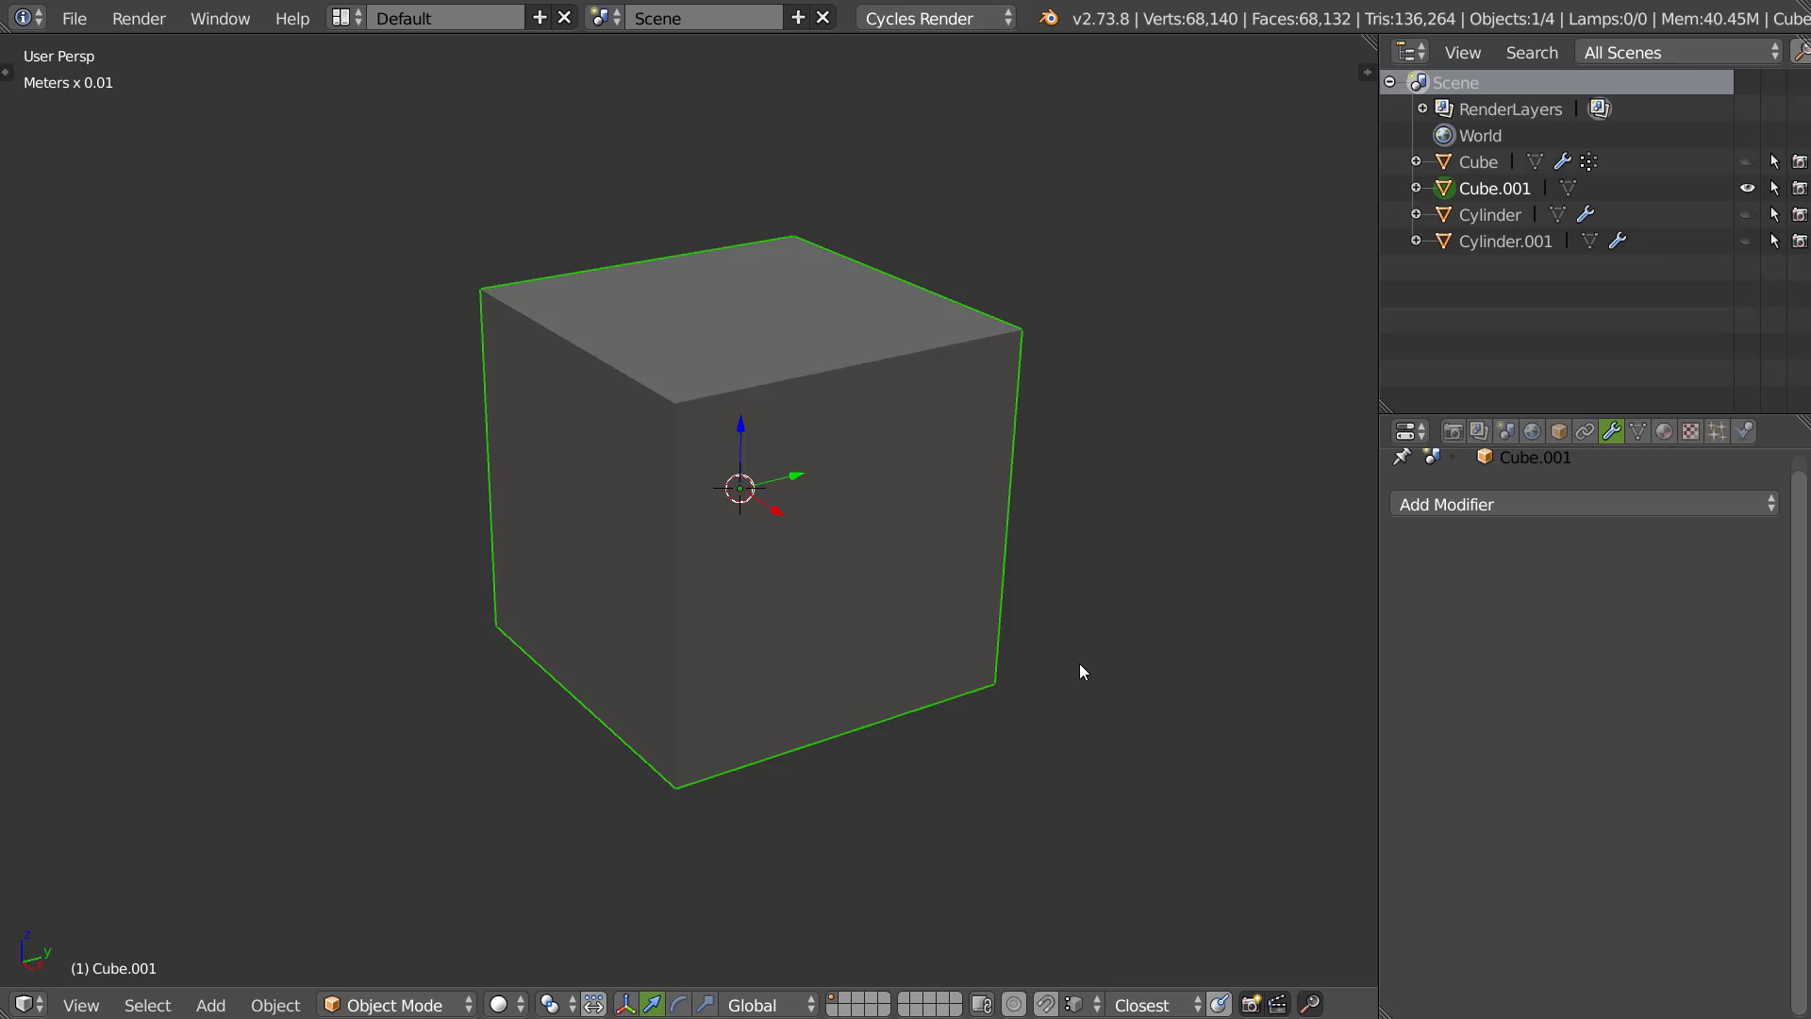
Add a Bevel modifier to the cube.
middle_drag(808, 635, 830, 540)
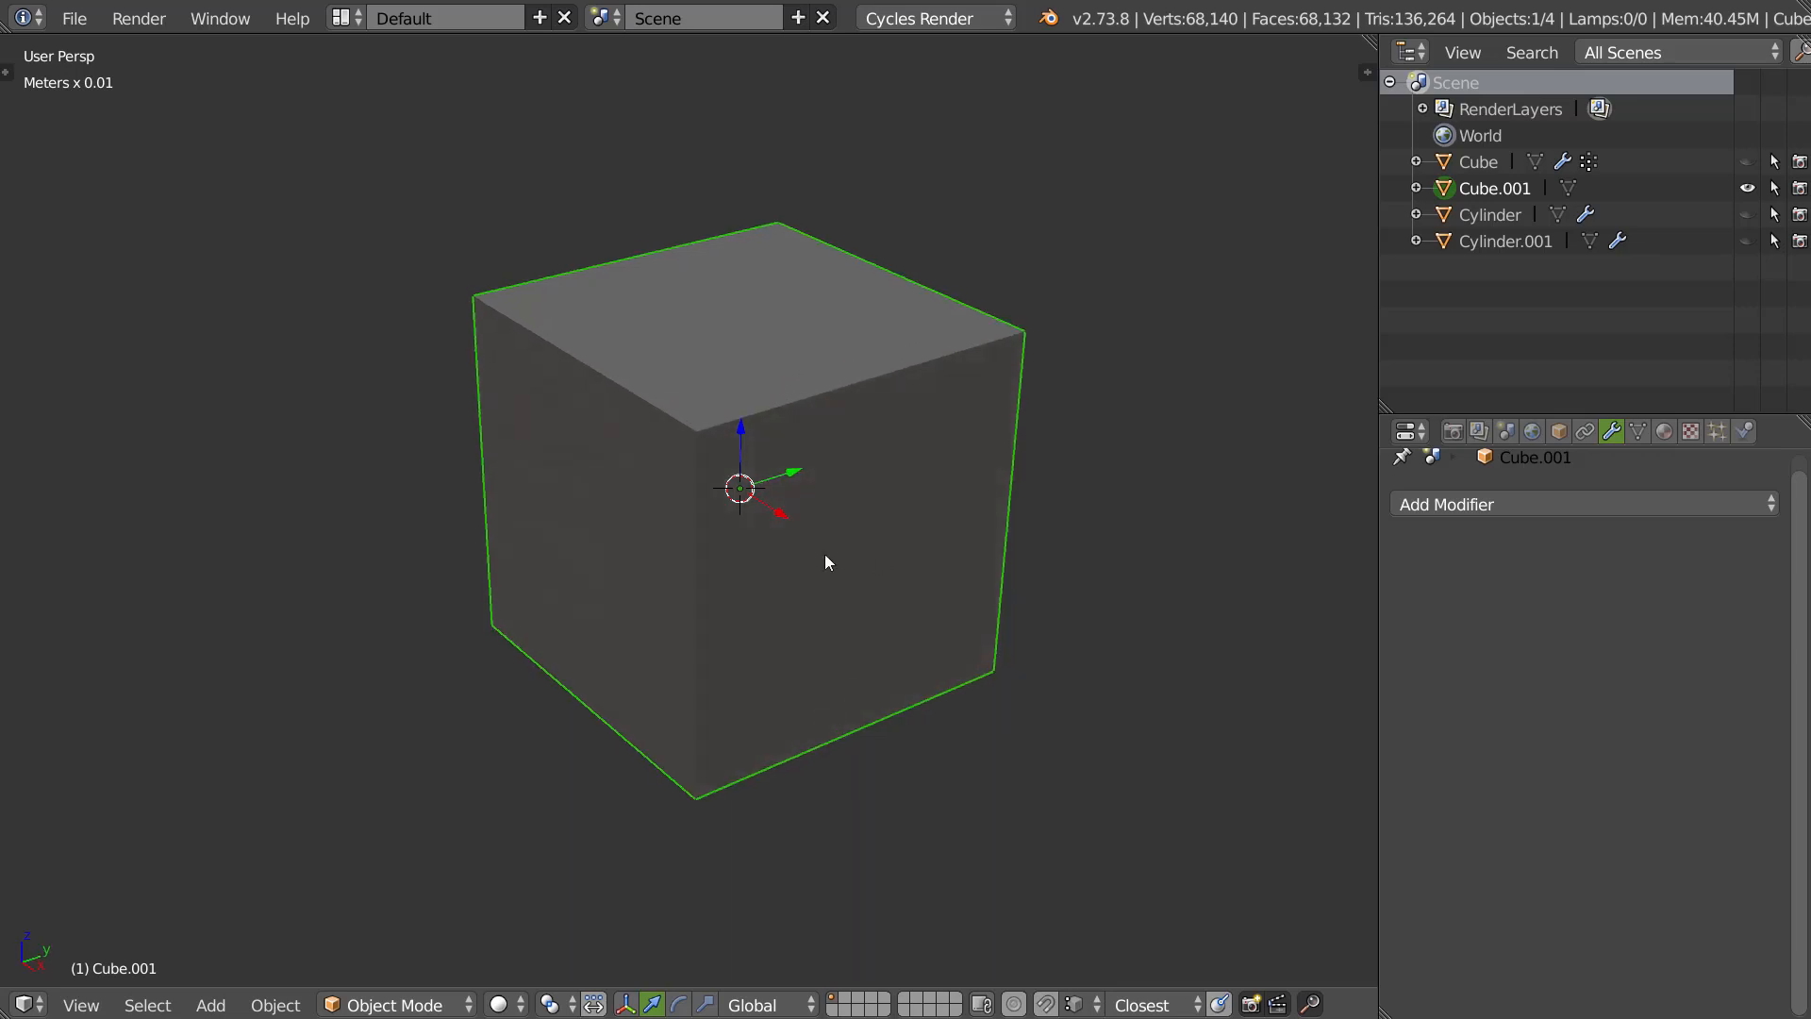
middle_drag(829, 627, 844, 595)
click(1477, 506)
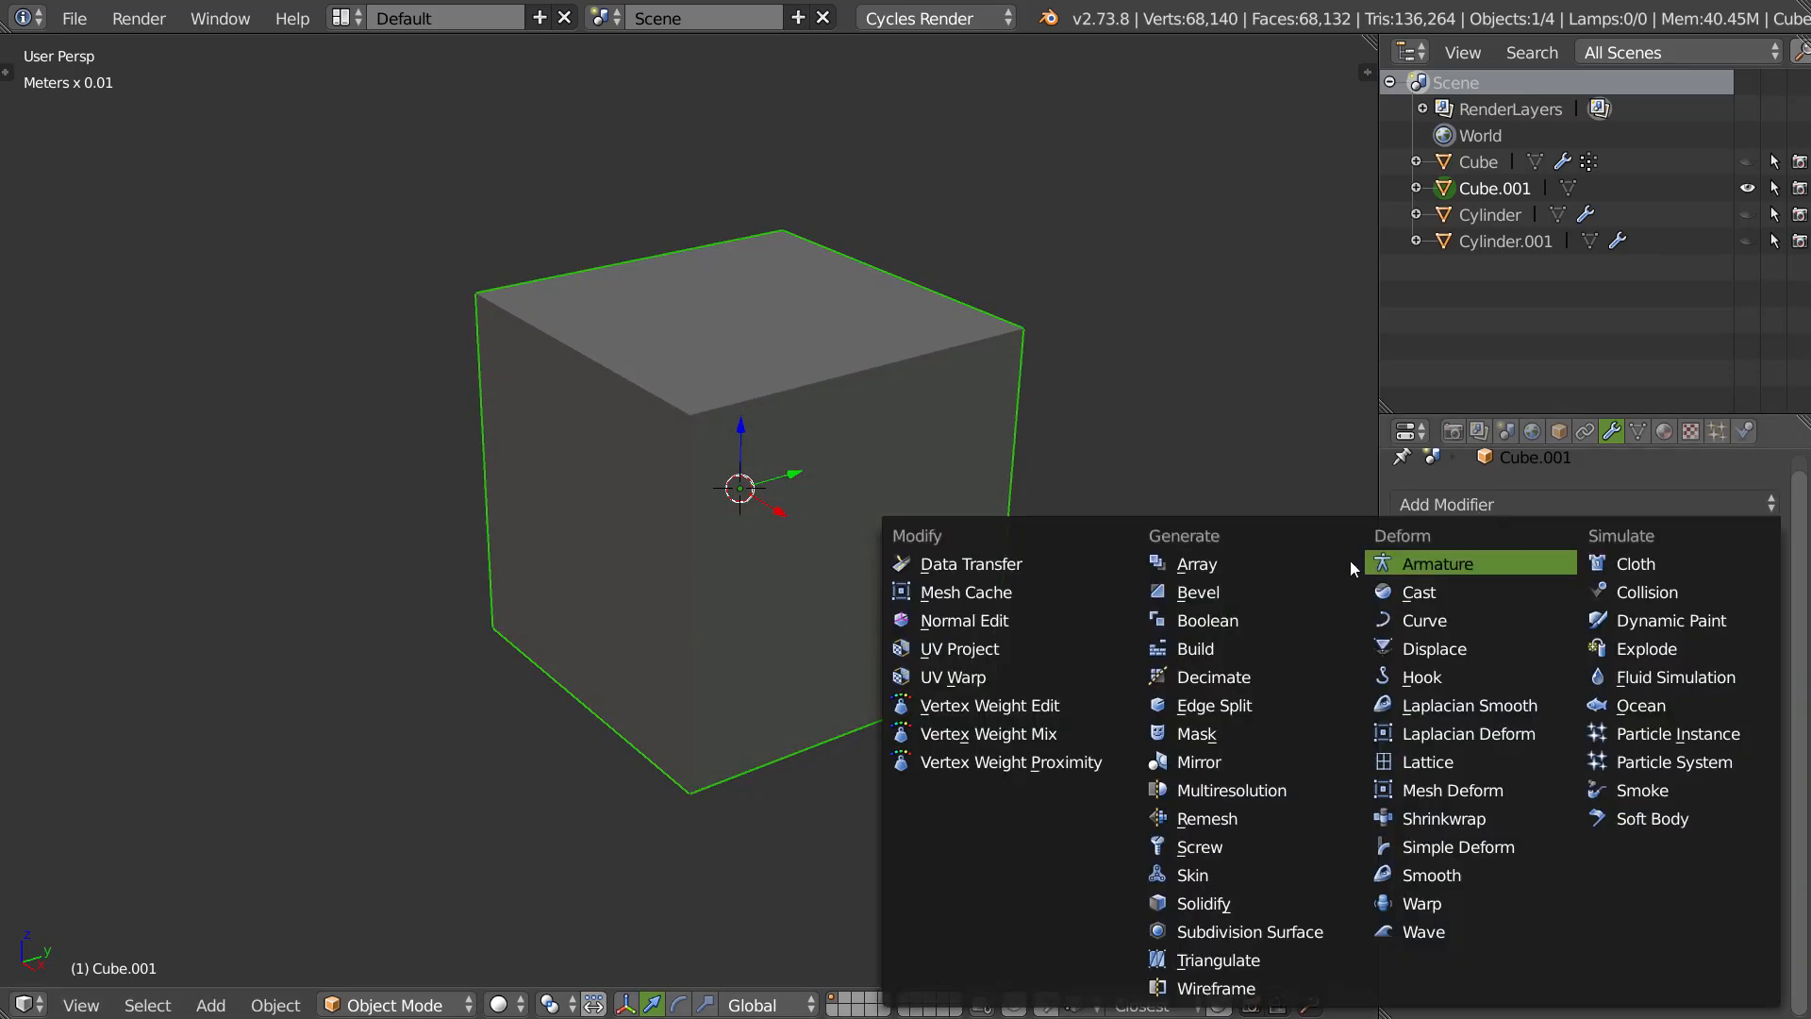
click(1220, 592)
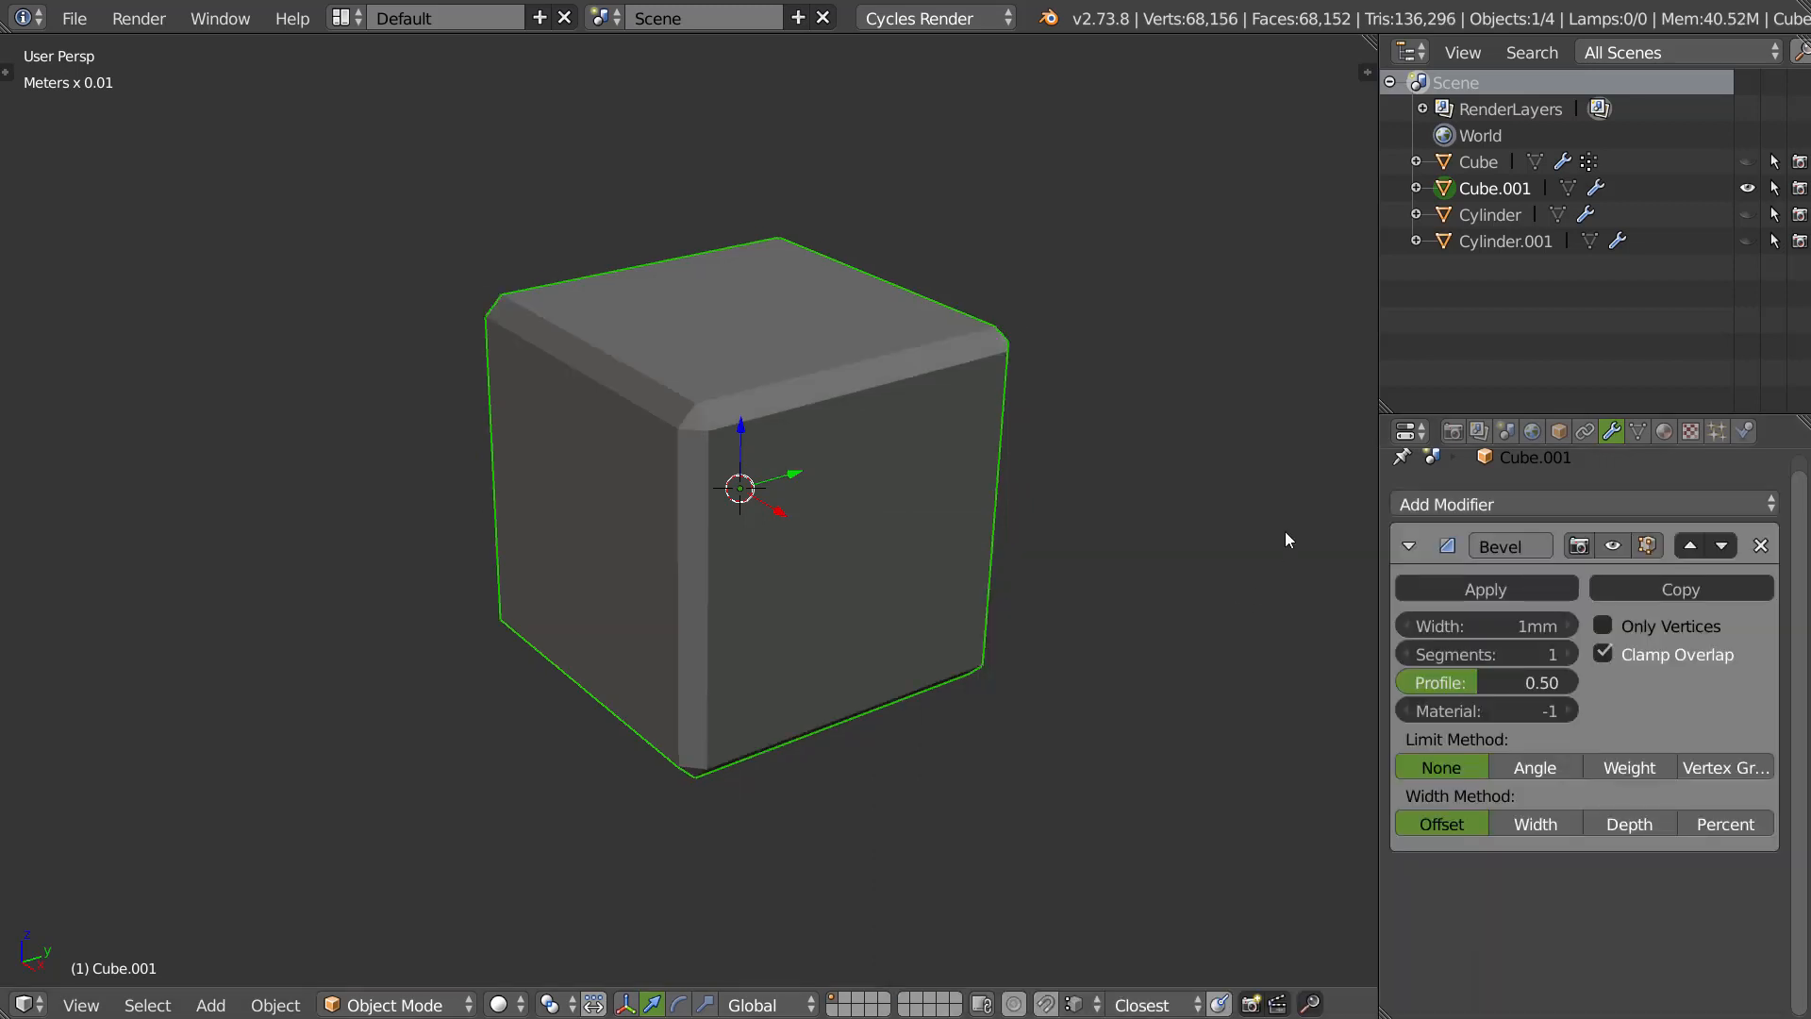
Set the bevel to 2 segments with a 1 mm width and show the wireframe over the shaded cube.
click(1571, 653)
drag(1479, 624, 988, 626)
key(w)
mouse_move(760, 589)
middle_down()
mouse_move(806, 592)
mouse_move(771, 589)
middle_up()
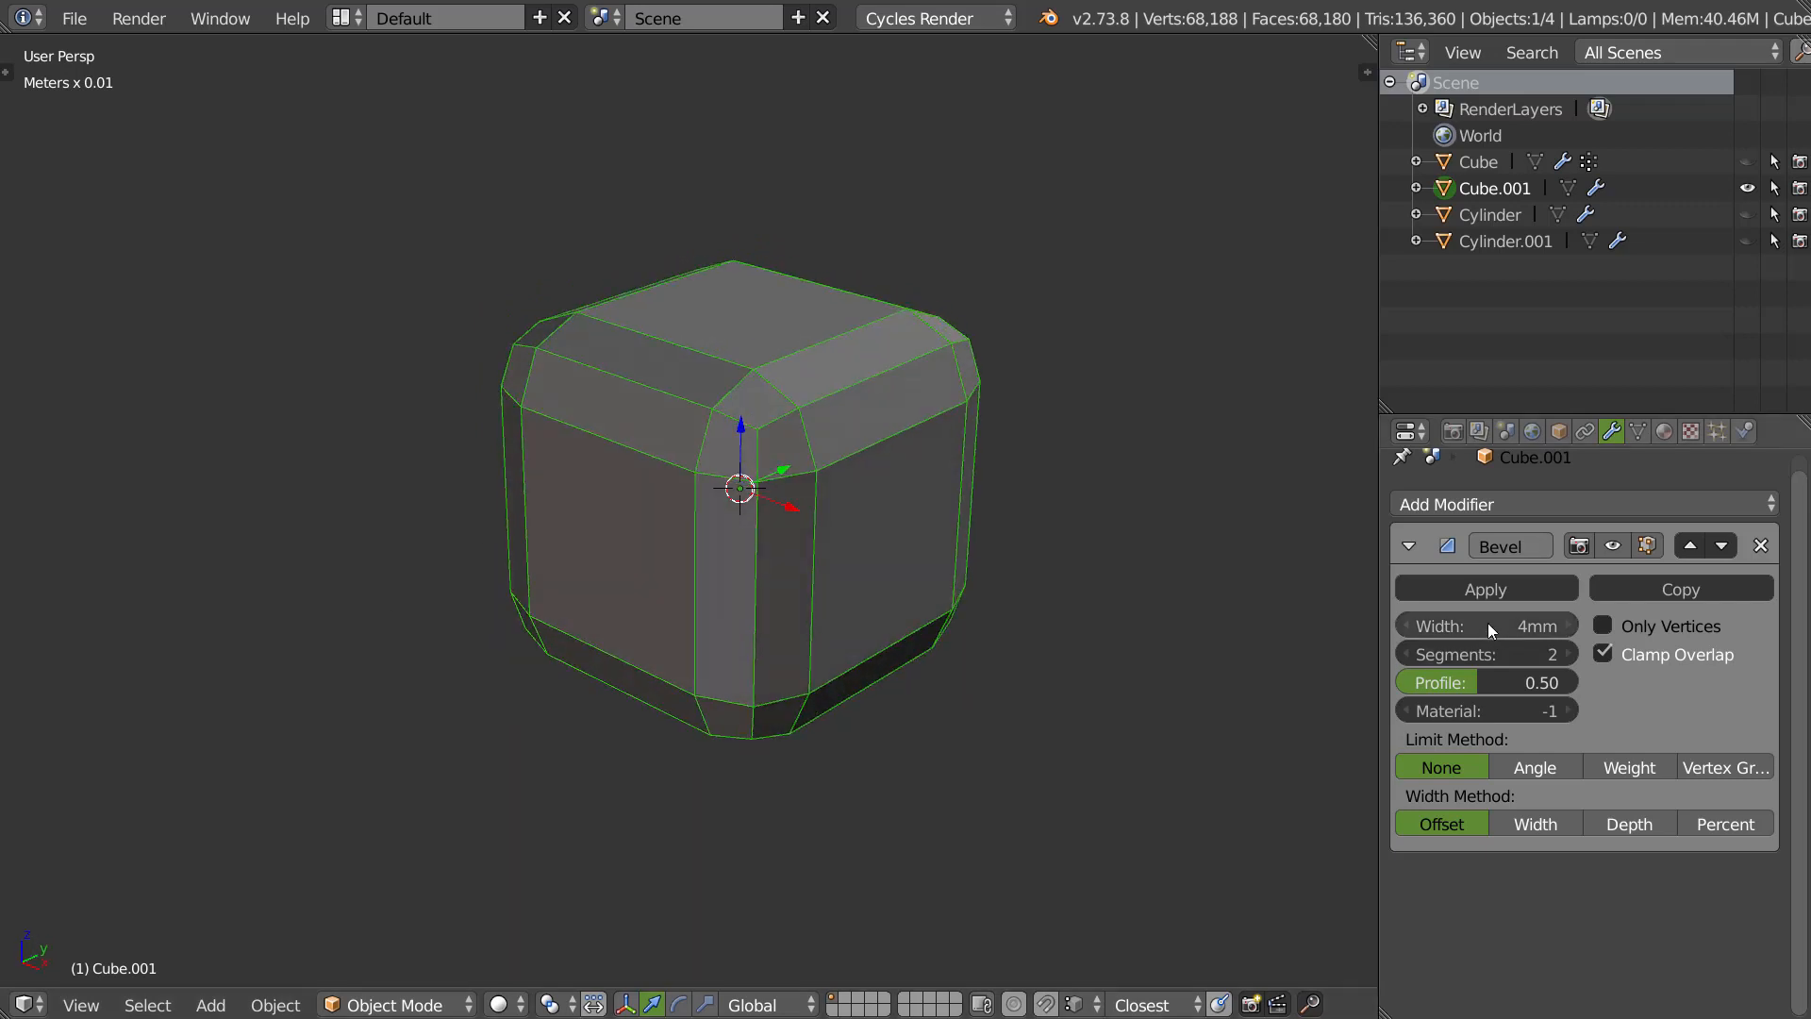
drag(1490, 630, 1479, 623)
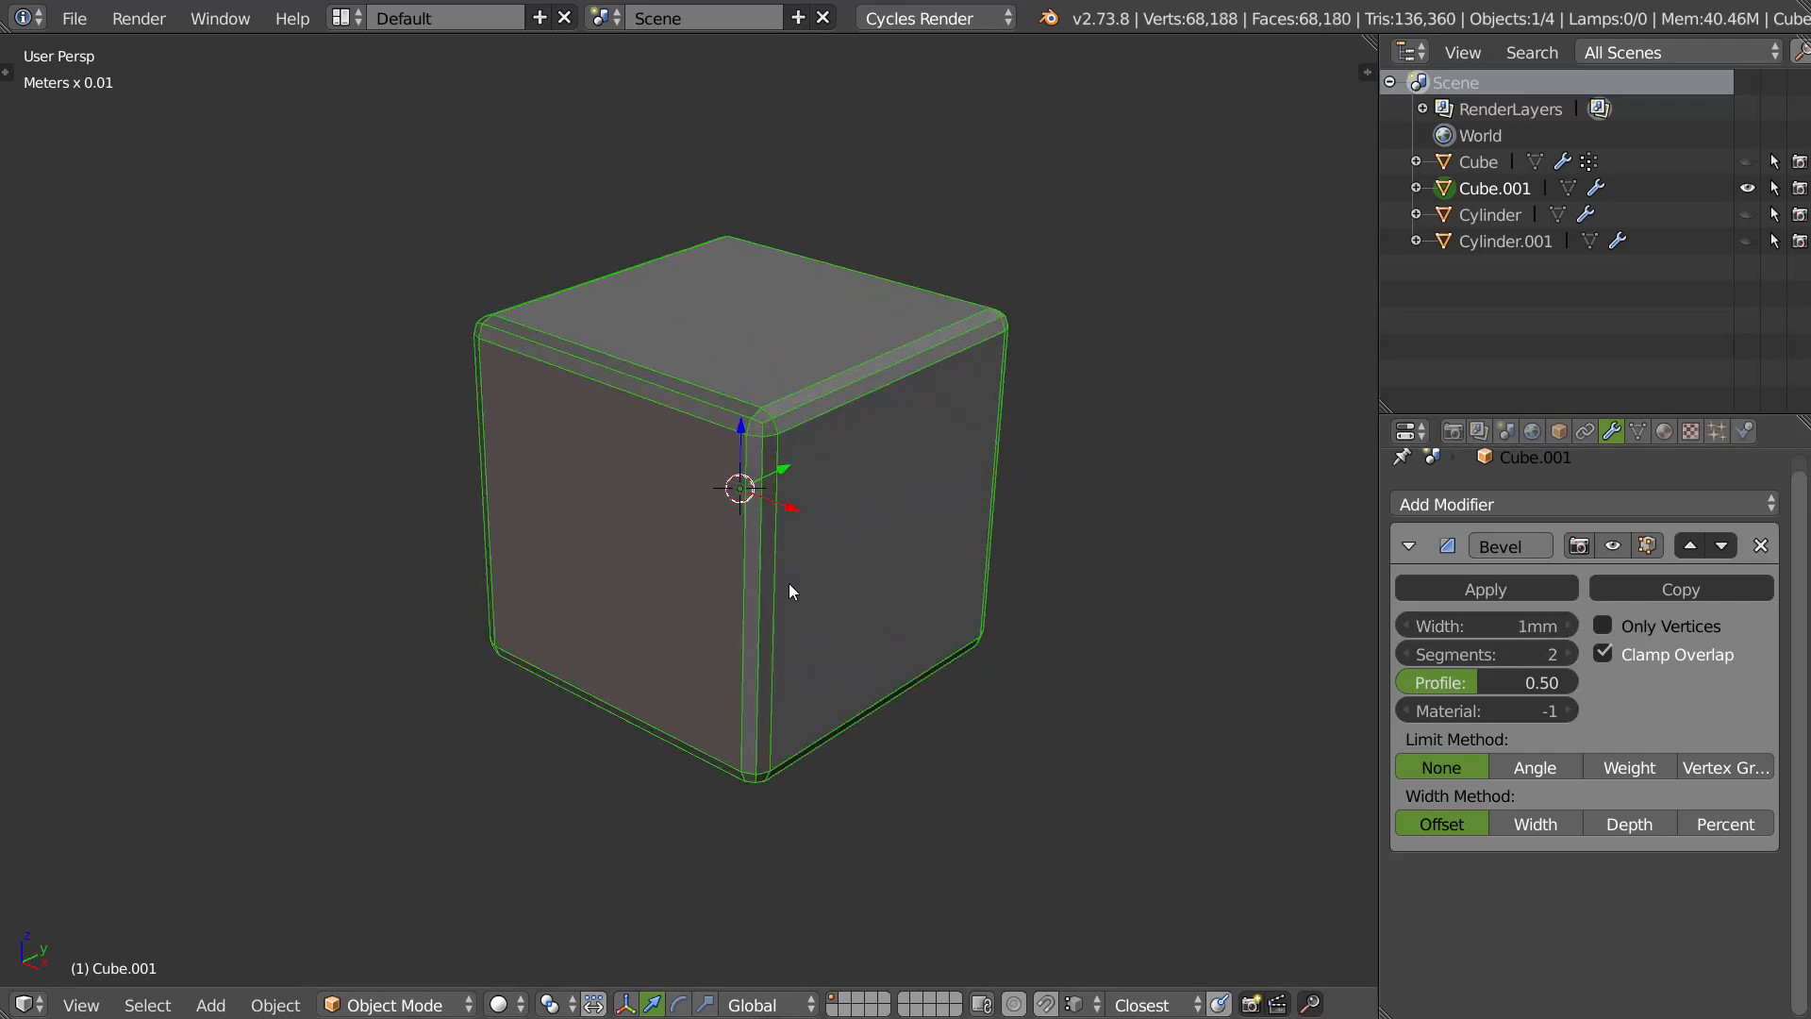
Add one horizontal loop cut centred around the middle of the cube in Edit Mode.
middle_drag(798, 560, 769, 543)
key(Tab)
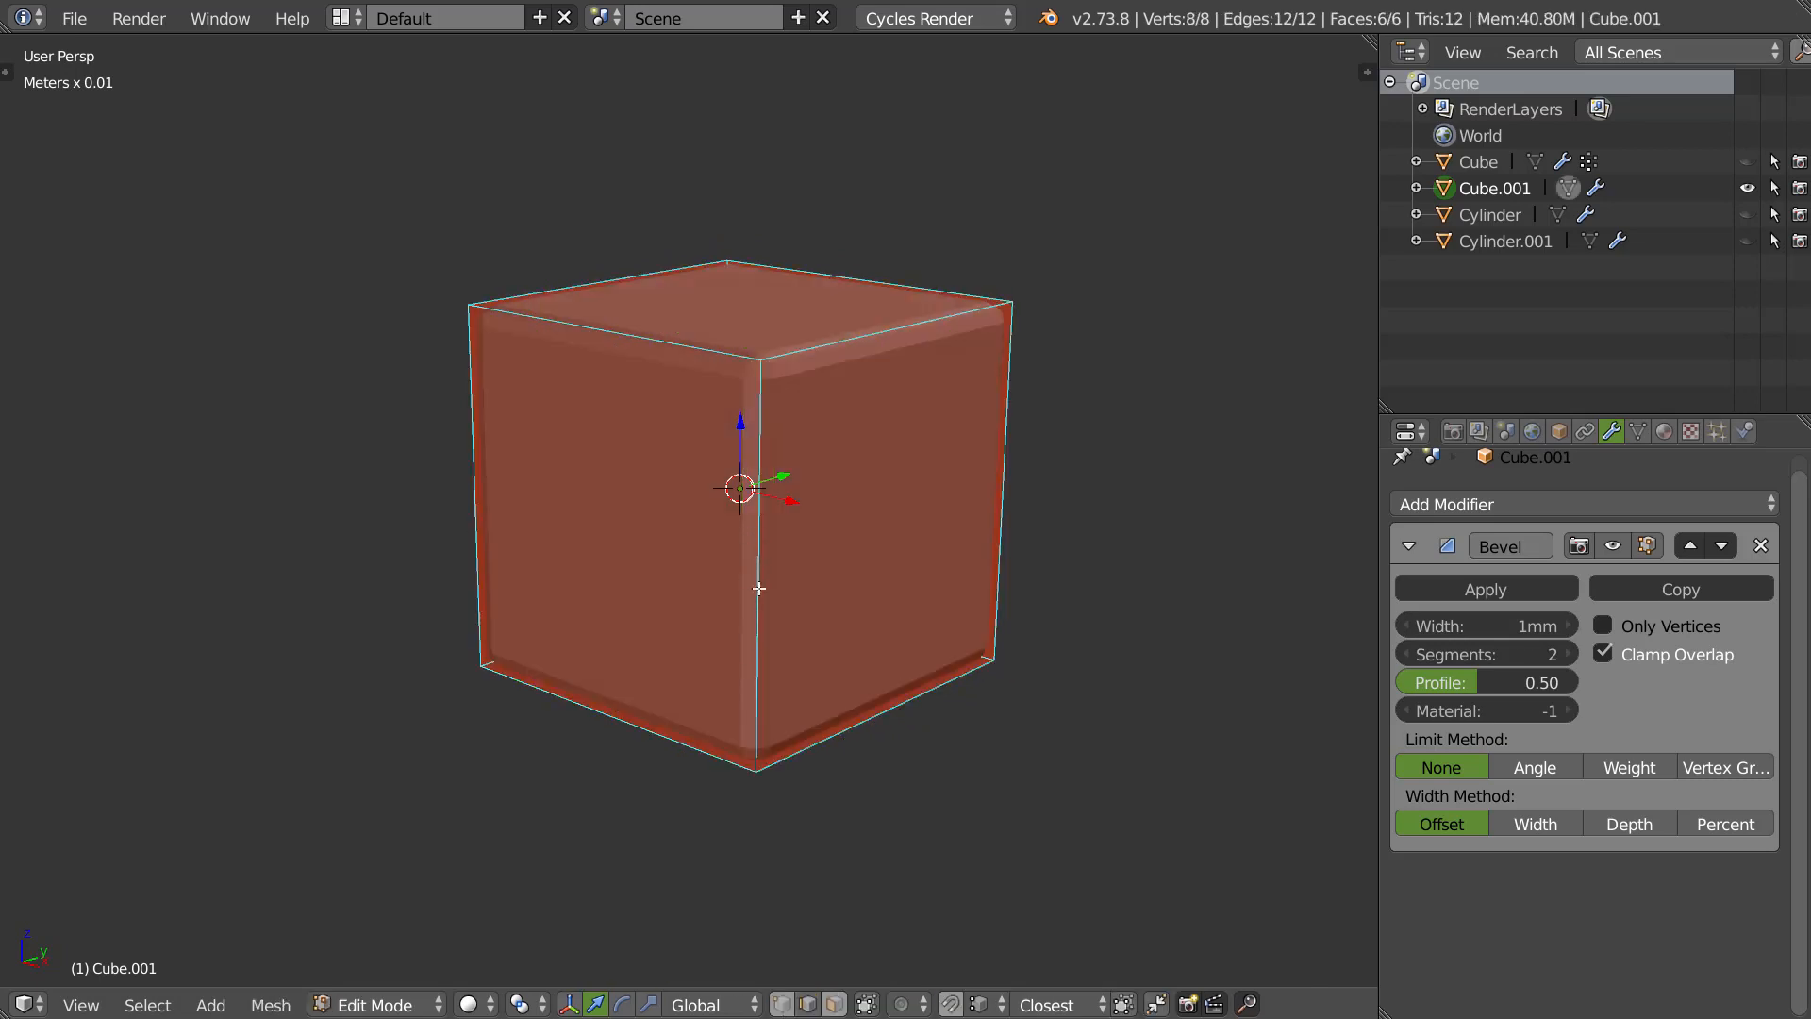
key(ctrl+r)
click(756, 568)
right_click(764, 572)
Extrude the lower half of the cube's side face outward by about 1 cm to form a step.
key(Tab)
right_click(880, 613)
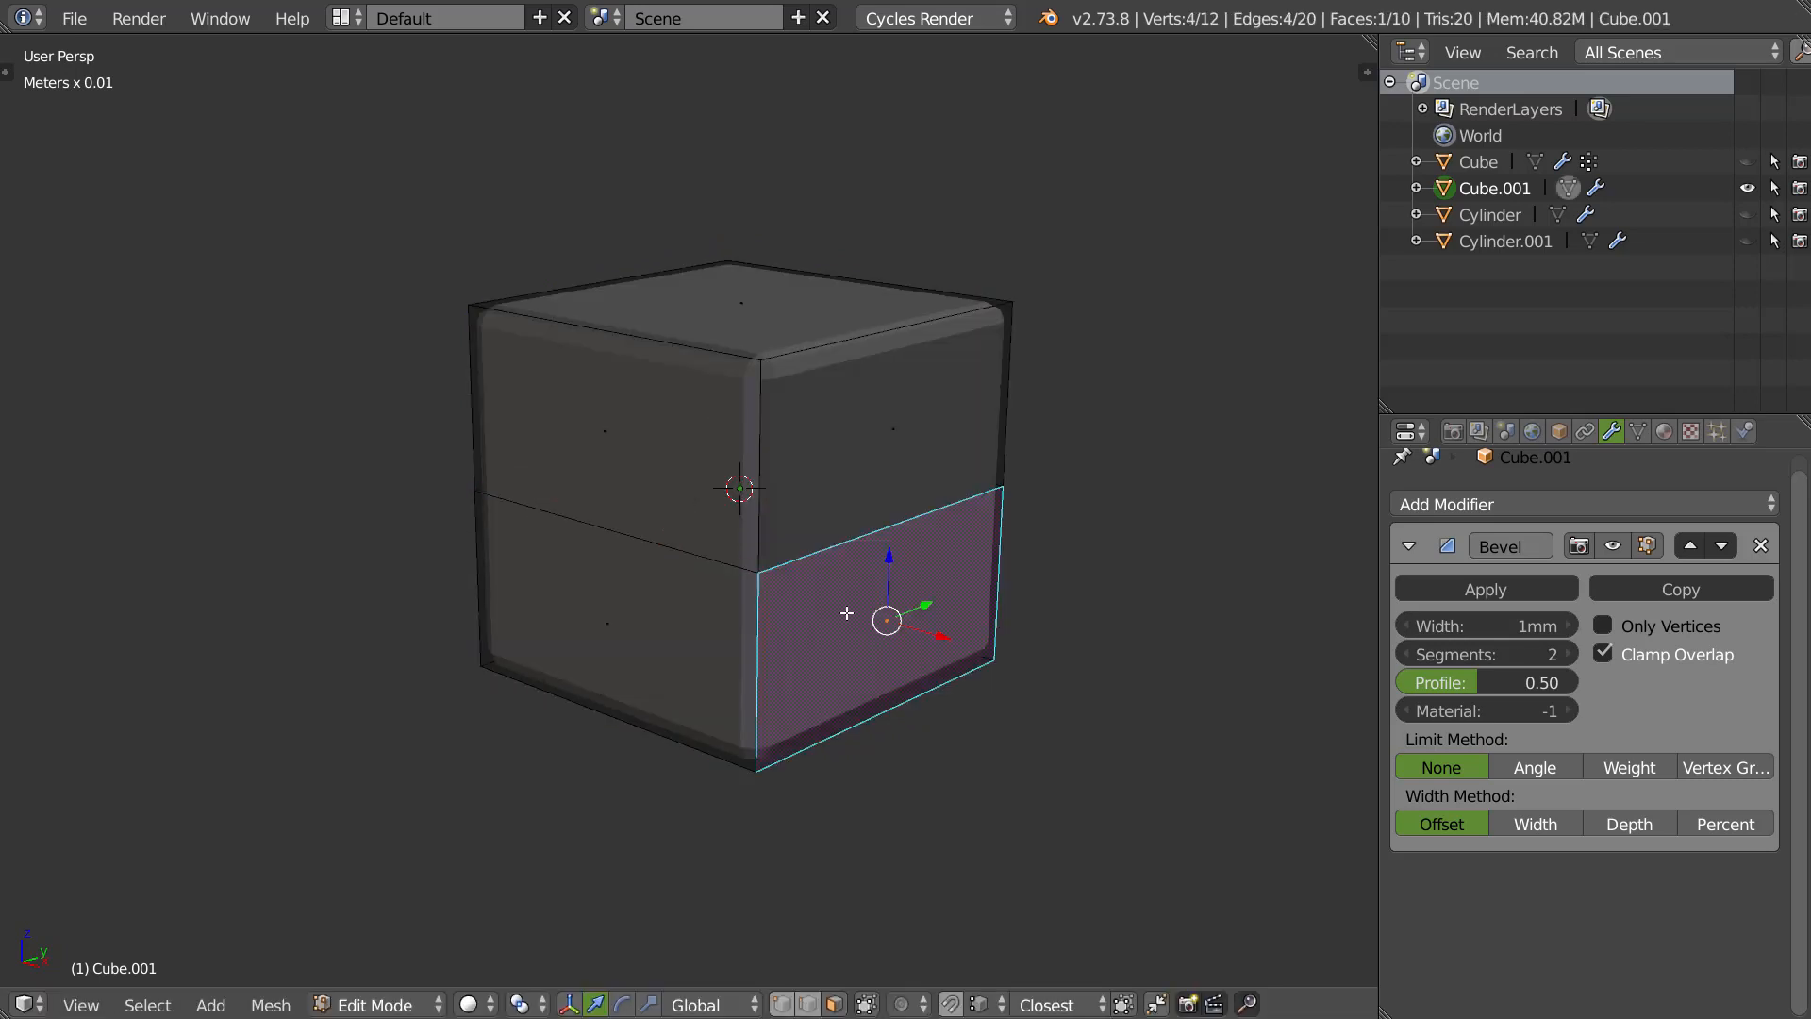
middle_drag(879, 613, 933, 673)
key(e)
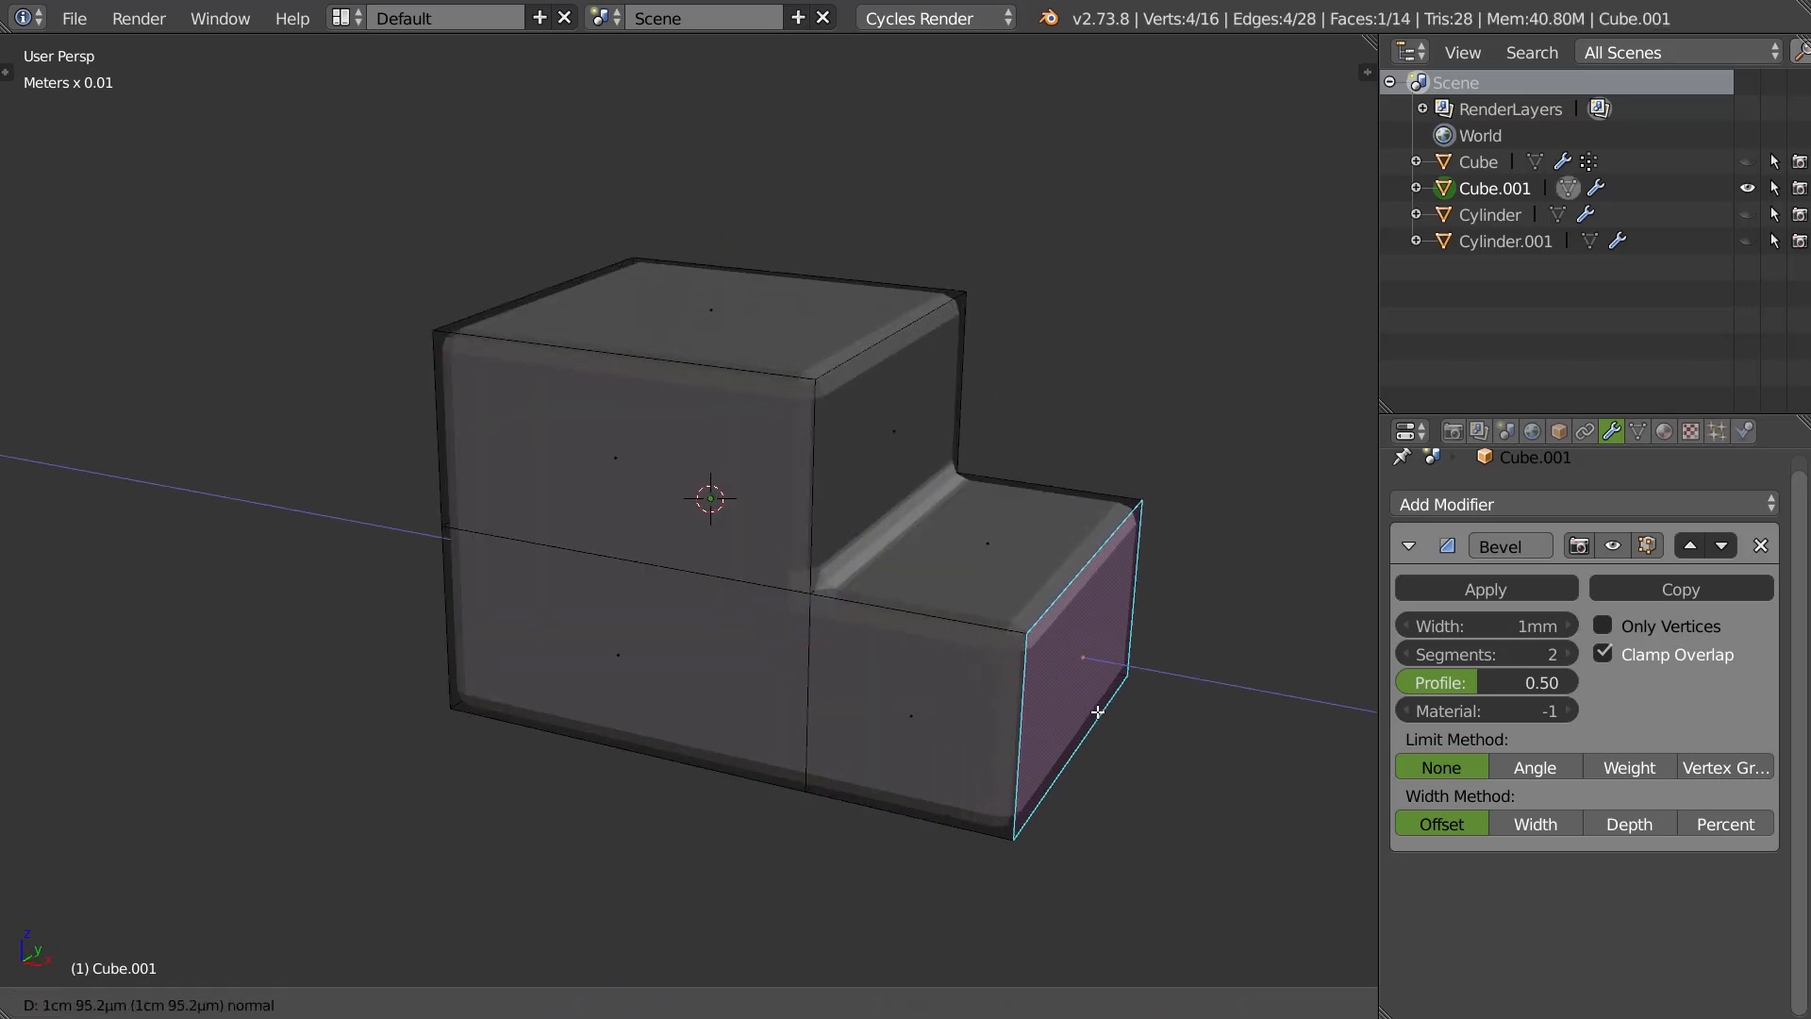
click(999, 606)
Inset the top face of the tall block.
key(Tab)
middle_drag(1000, 606, 700, 598)
key(Tab)
right_click(768, 588)
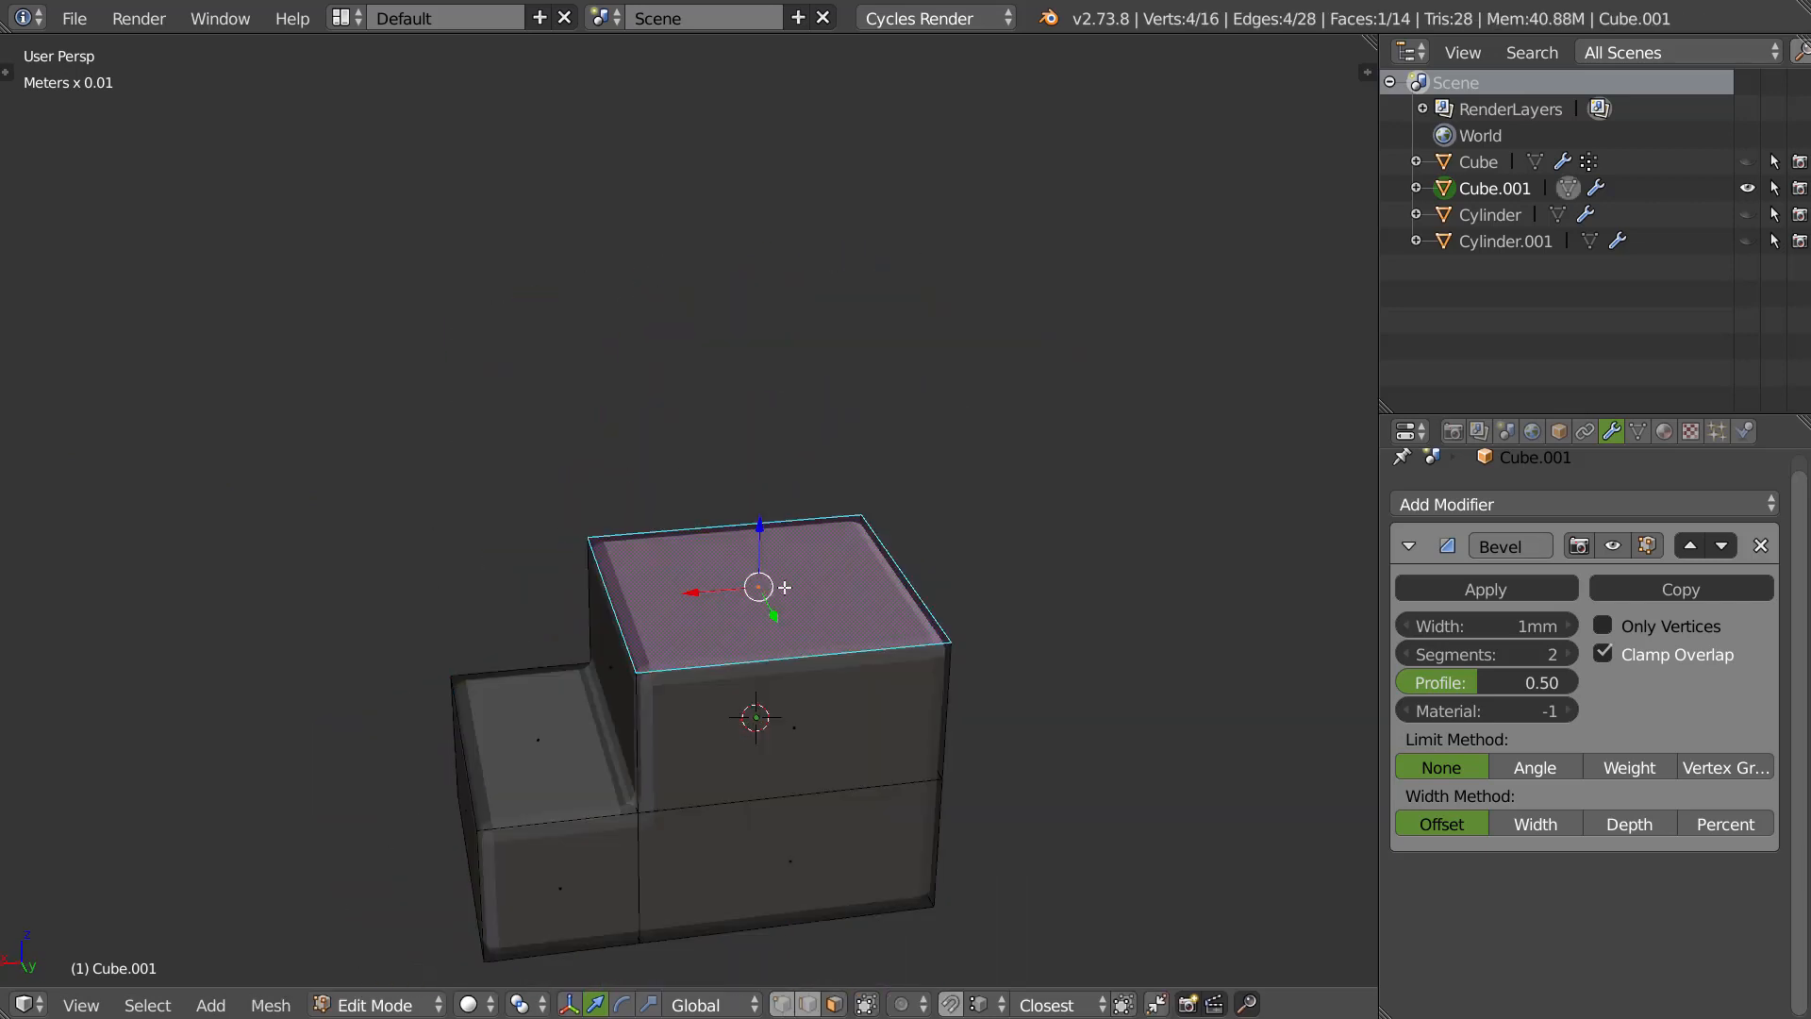
key(i)
click(911, 609)
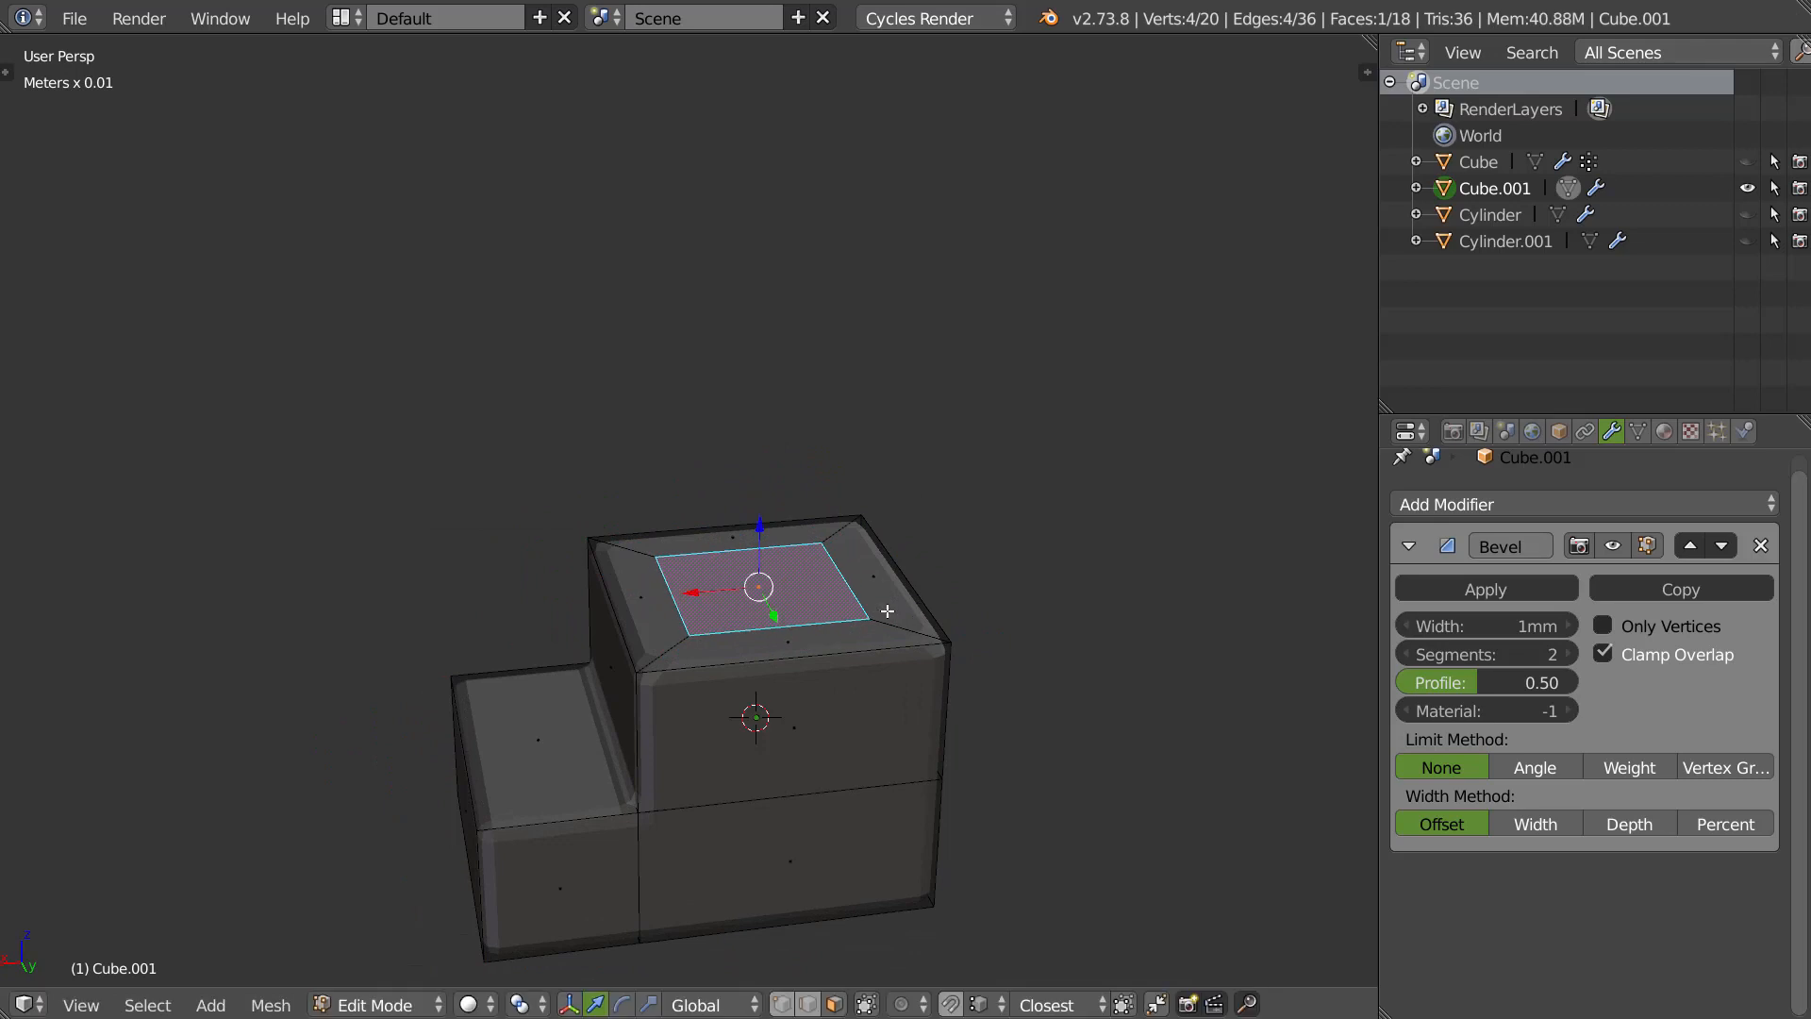
Extrude the inset top face upward into a smaller block and return to Object Mode.
middle_drag(911, 608, 732, 615)
key(e)
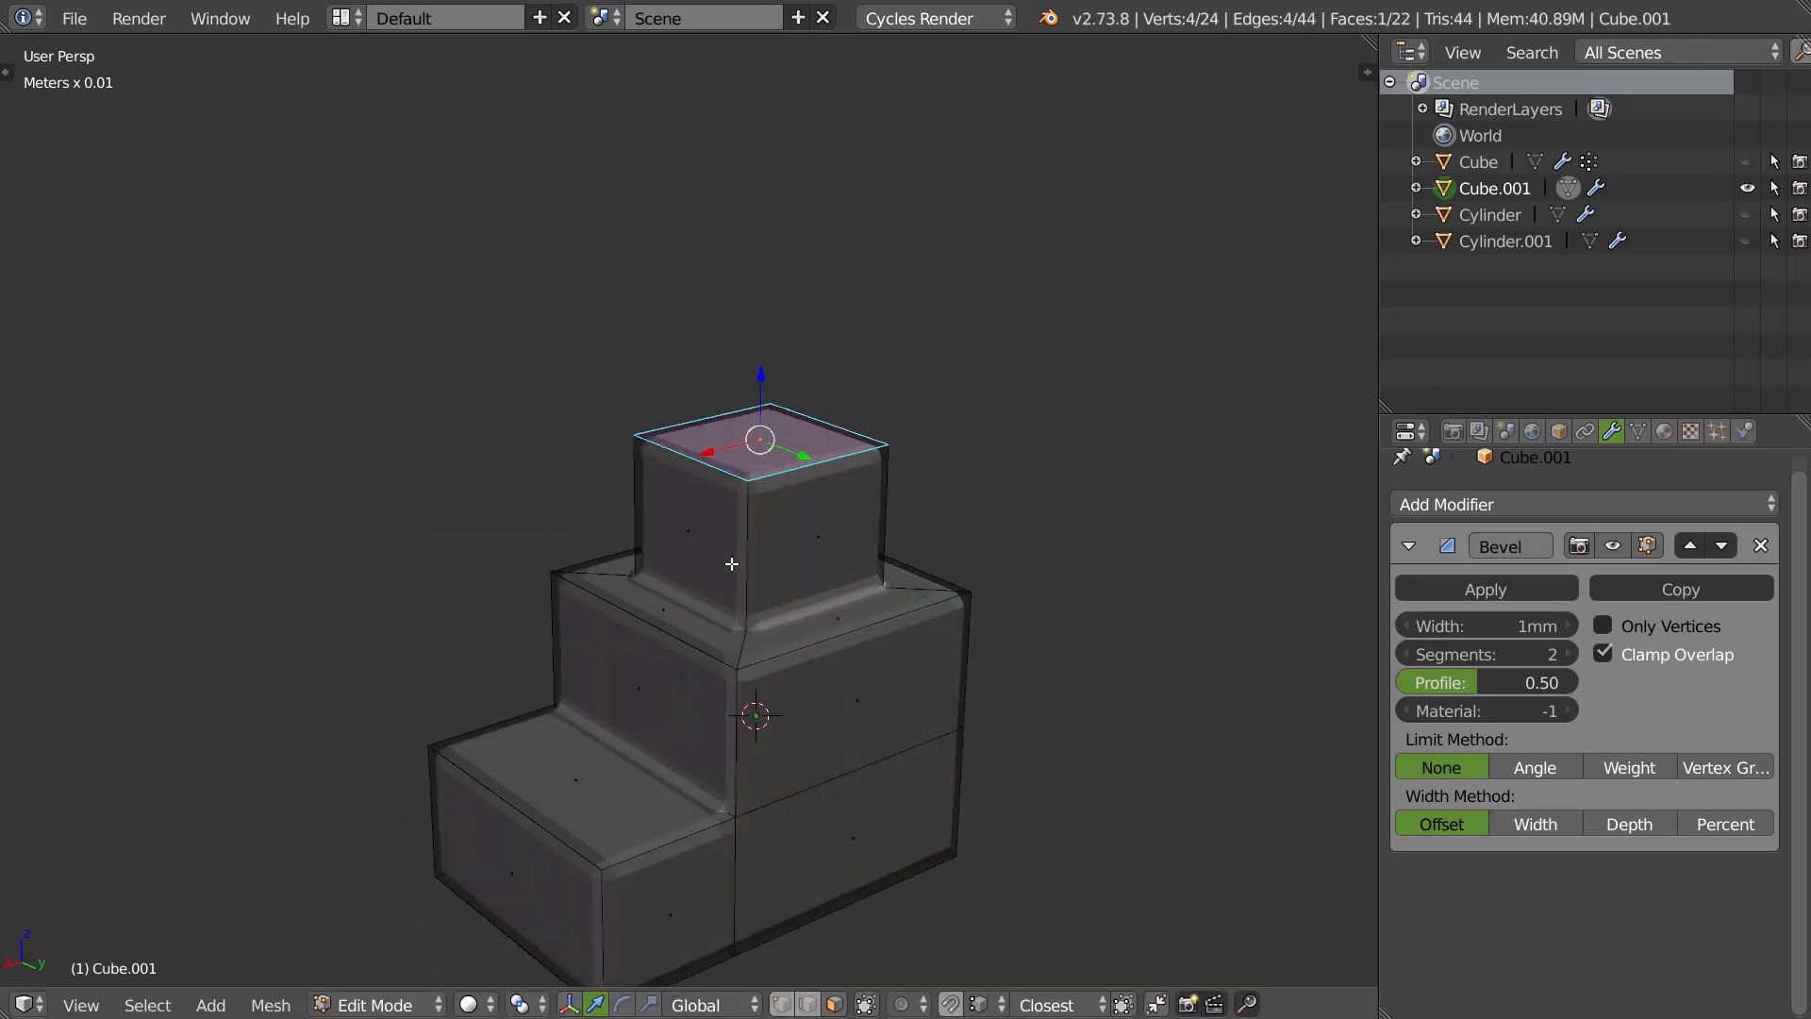
middle_drag(636, 583, 943, 500)
middle_drag(775, 564, 745, 610)
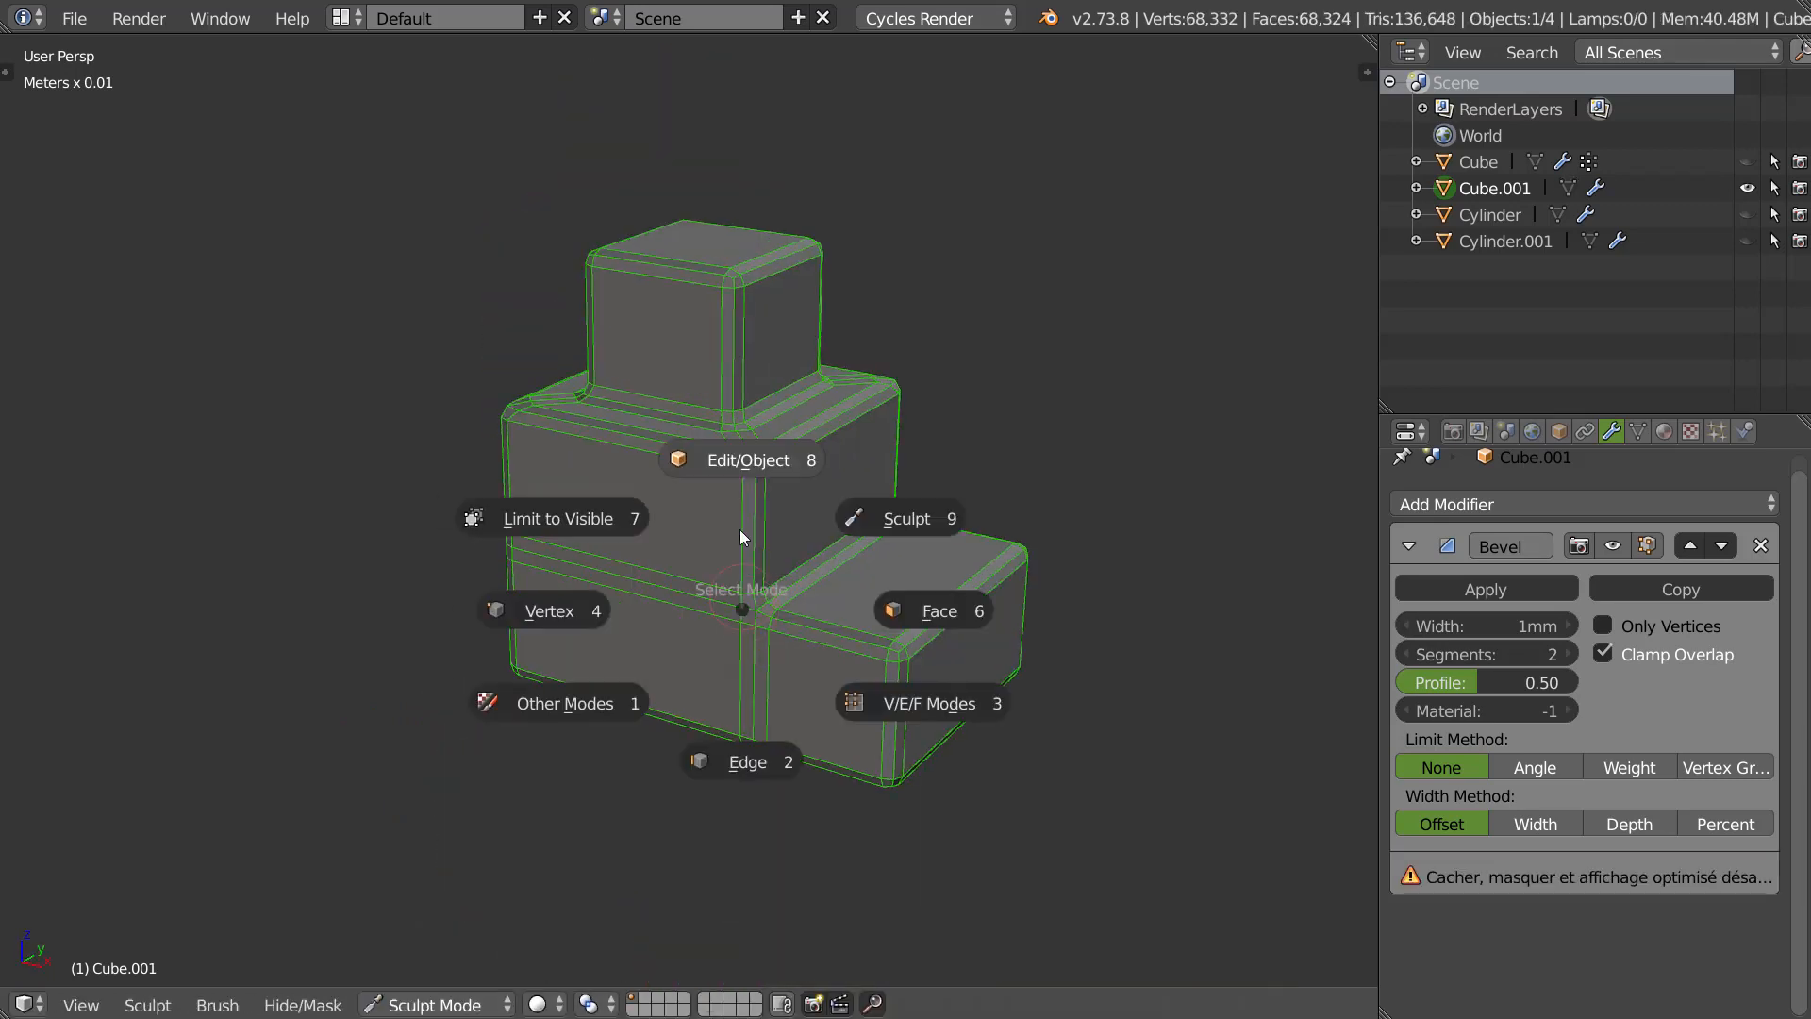
key(Tab)
Set the bevel width to 0.2 mm.
middle_drag(721, 485, 664, 481)
middle_drag(912, 407, 643, 578)
scroll(924, 531, up, 5)
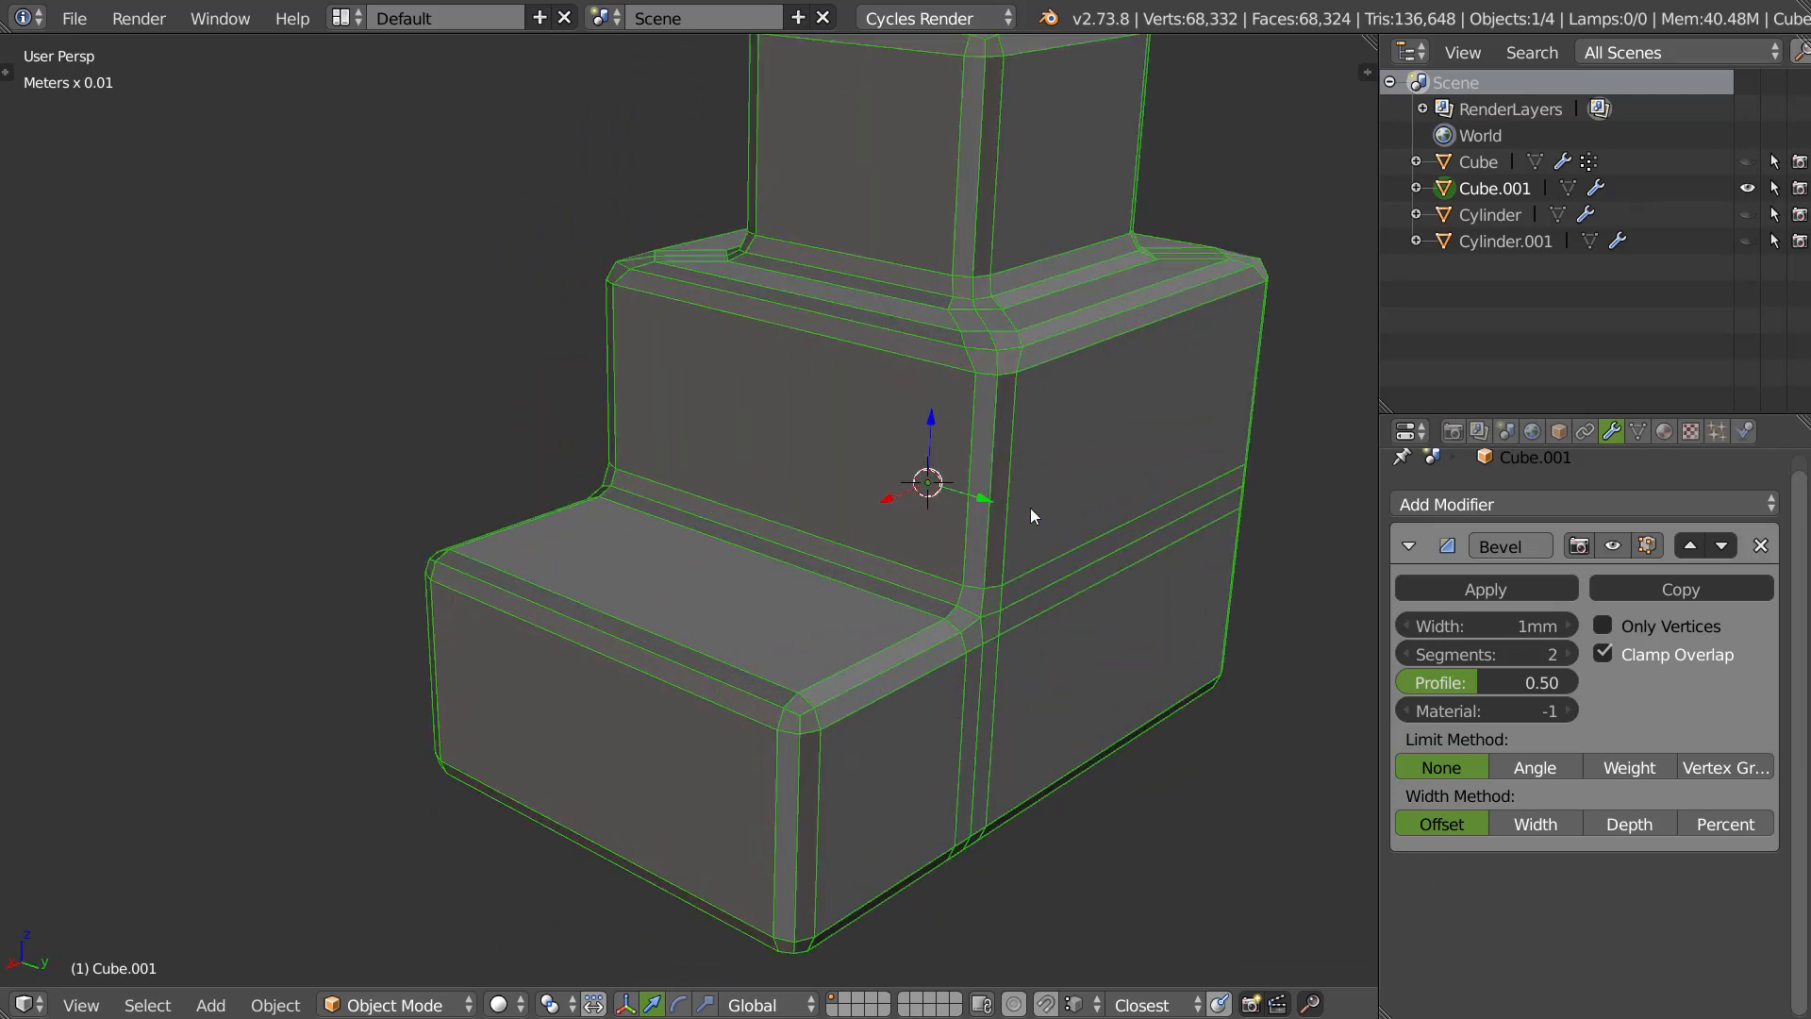
drag(1474, 629, 1475, 630)
scroll(972, 528, down, 3)
Try a level 2 Subdivision Surface on the beveled model, inspect it with and without the wireframe, and undo it.
key(ctrl+2)
middle_drag(1005, 568, 838, 596)
scroll(875, 548, up, 5)
scroll(902, 551, down, 6)
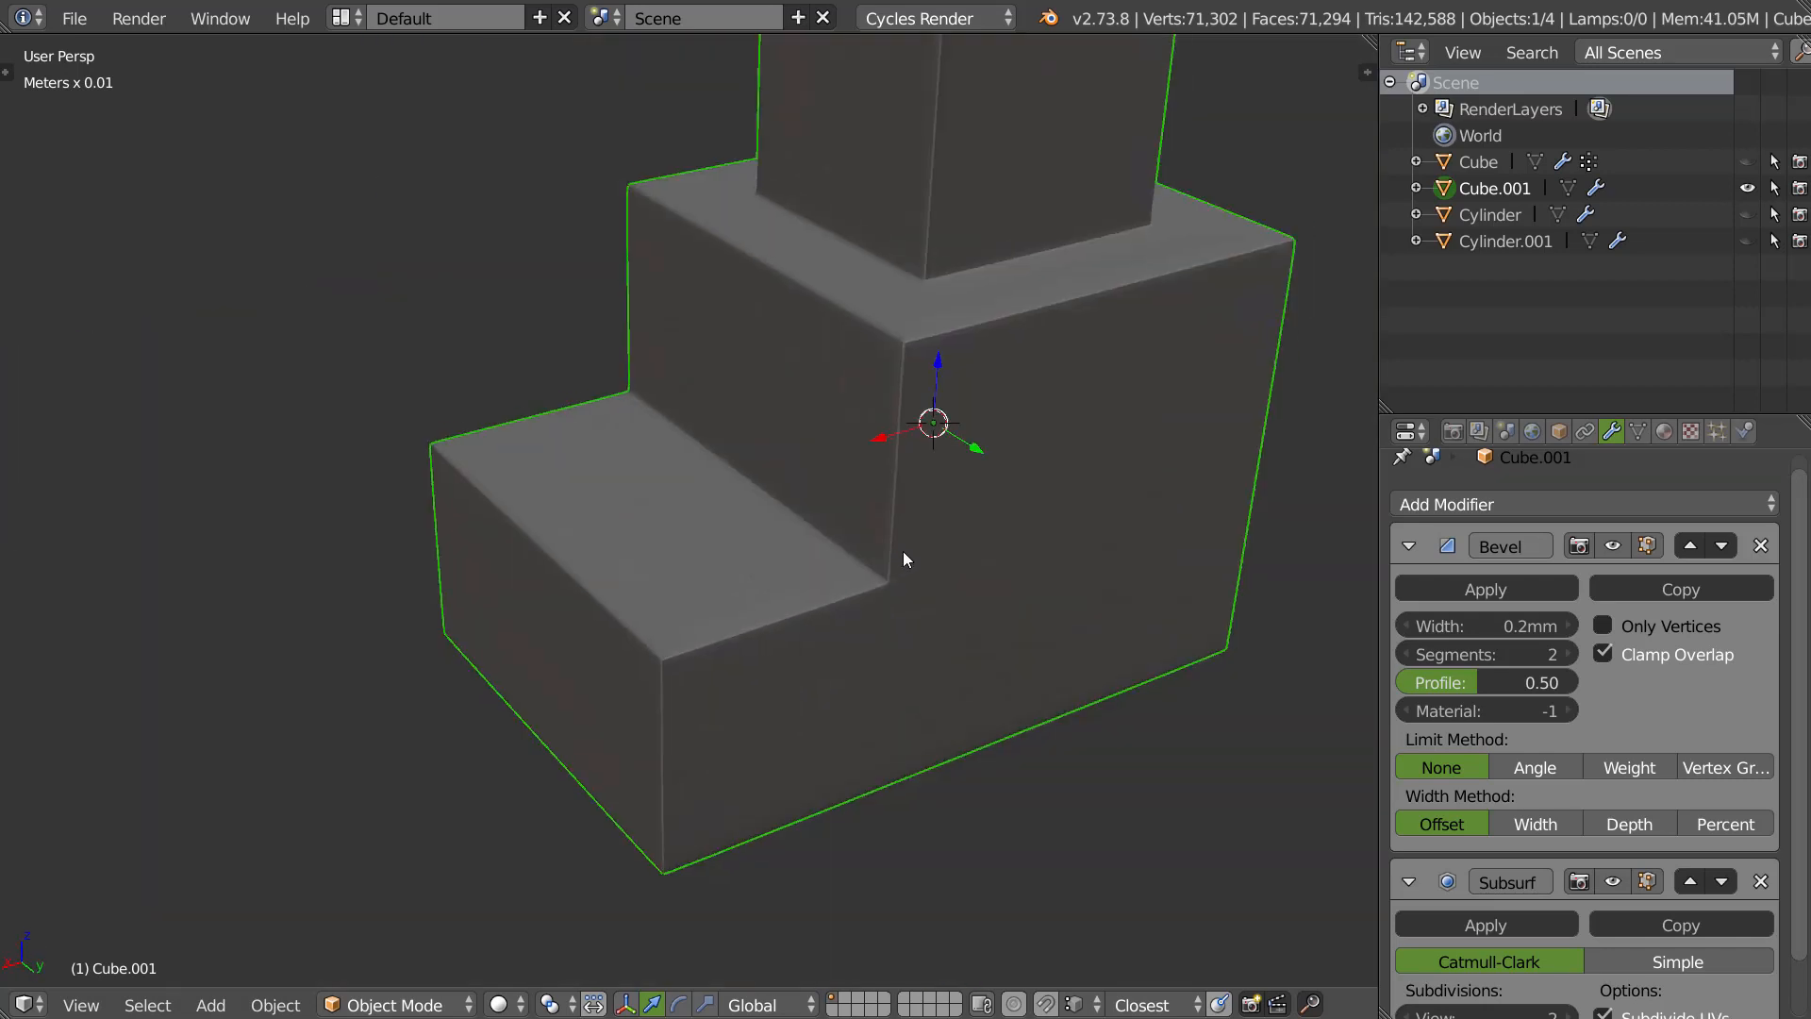
scroll(877, 525, up, 3)
key(z)
click(751, 648)
mouse_move(794, 588)
middle_down()
mouse_move(834, 502)
mouse_move(868, 557)
middle_up()
key(shift+z)
middle_drag(980, 530, 970, 534)
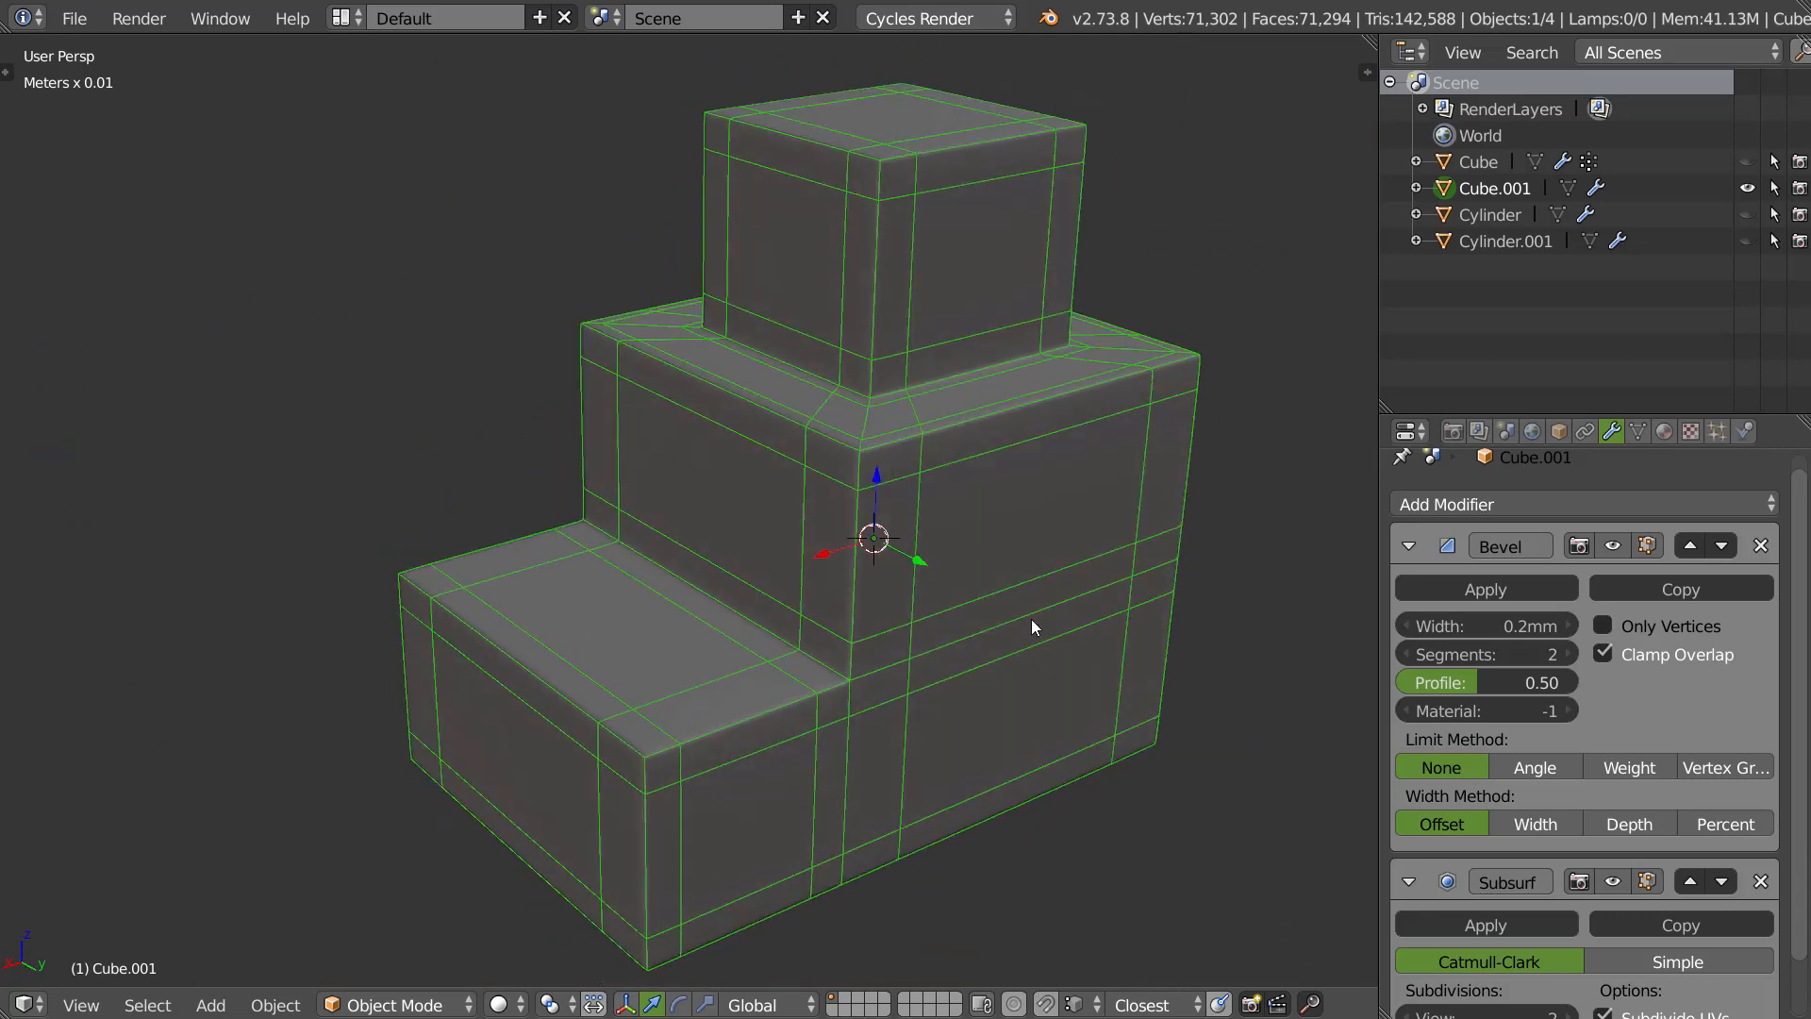
key(ctrl+z)
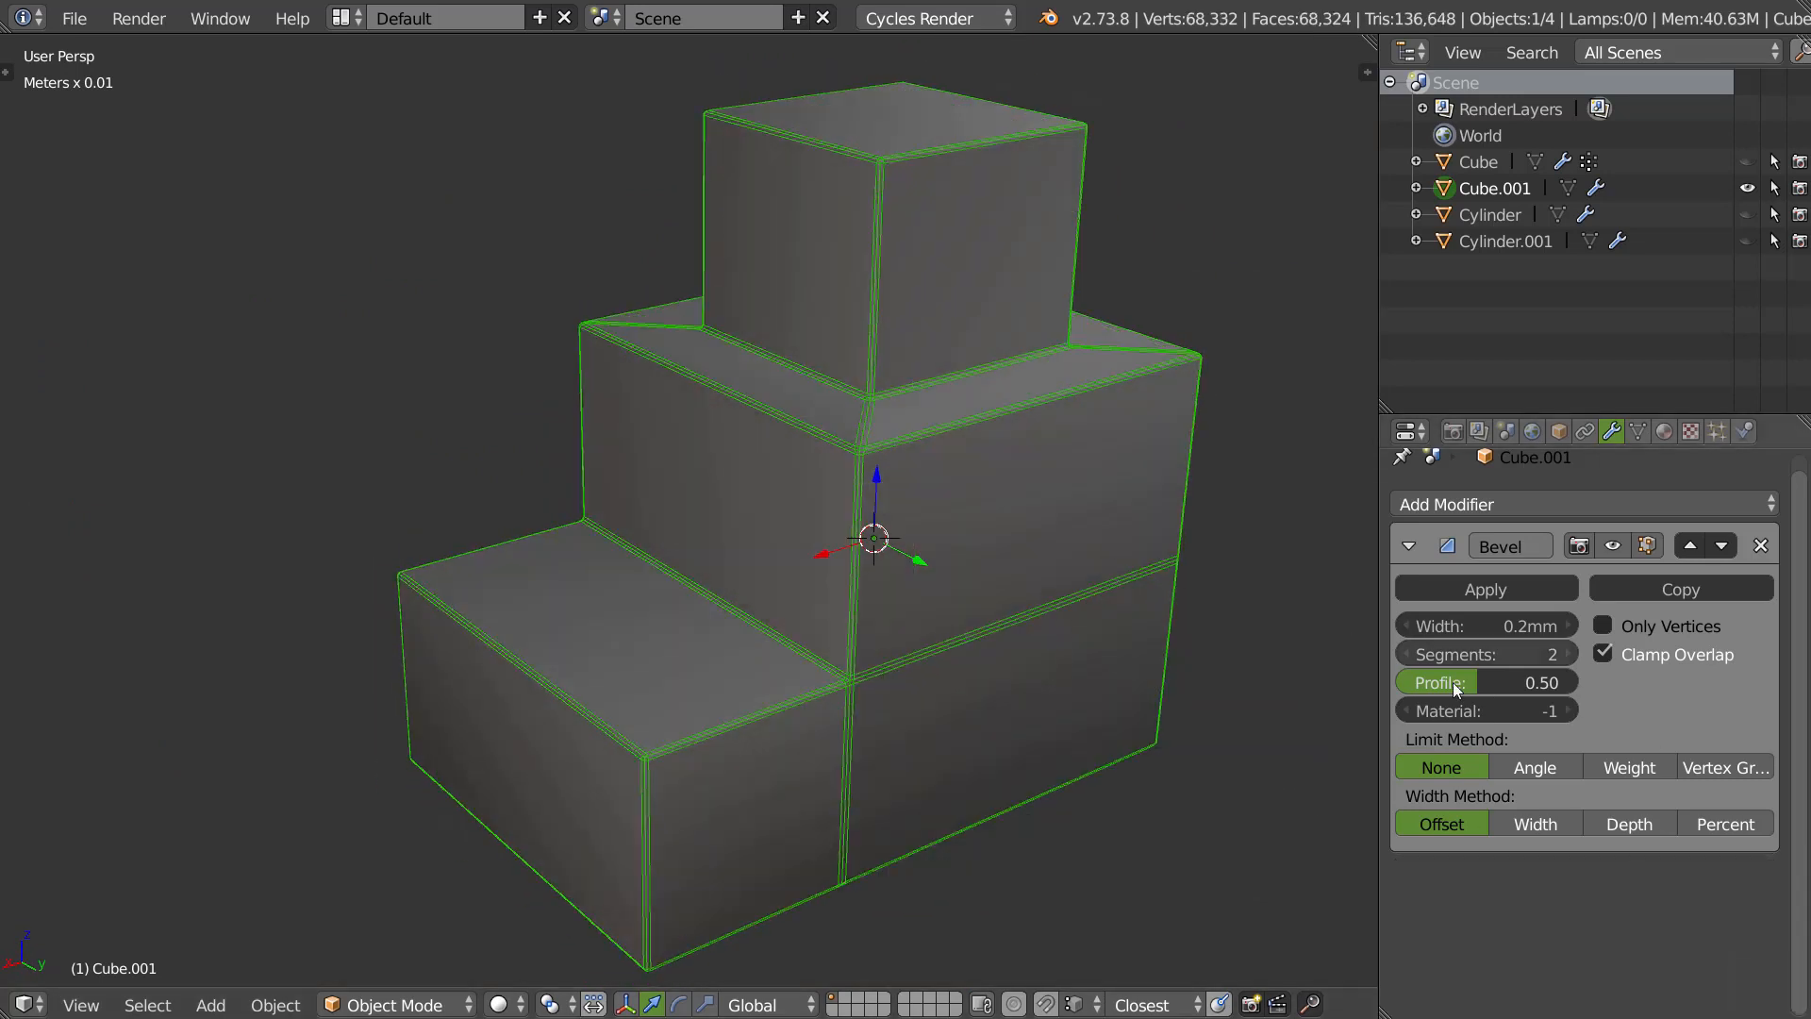
Set the bevel profile to 1.00 and inspect the corners up close.
middle_drag(896, 619, 879, 558)
scroll(845, 637, down, 1)
scroll(705, 657, up, 1)
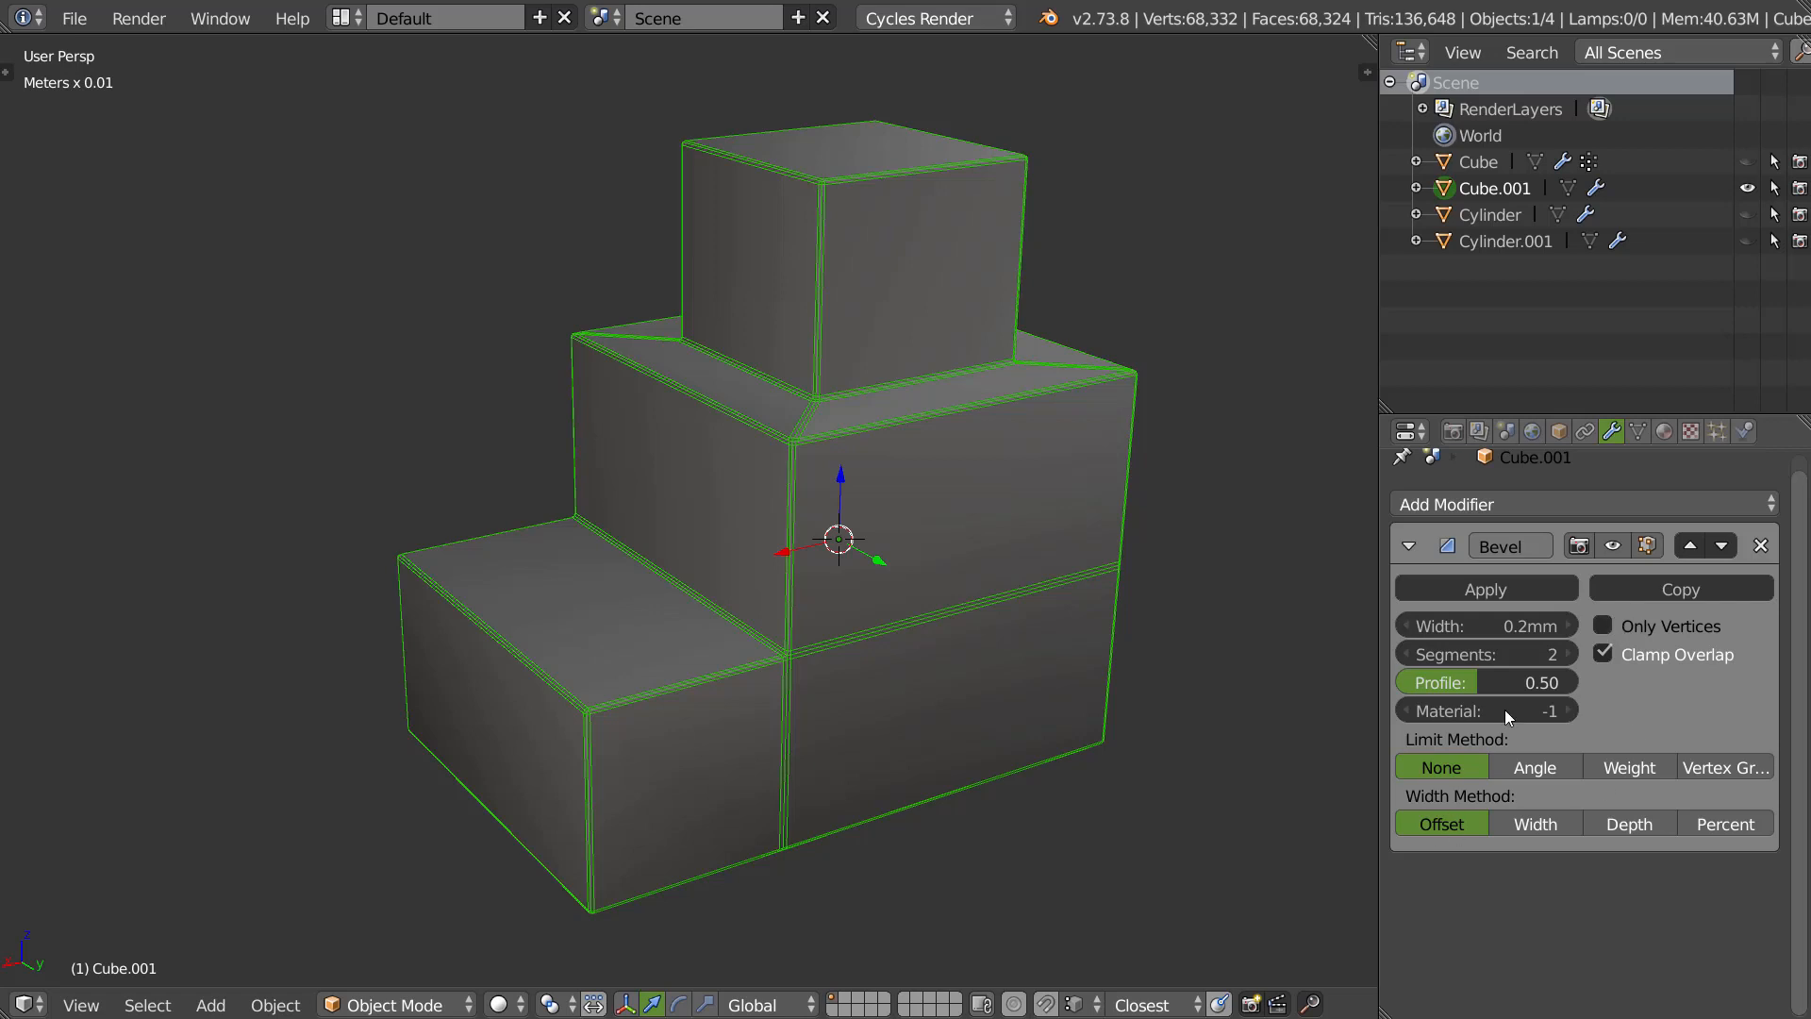
scroll(953, 619, up, 1)
scroll(953, 615, up, 7)
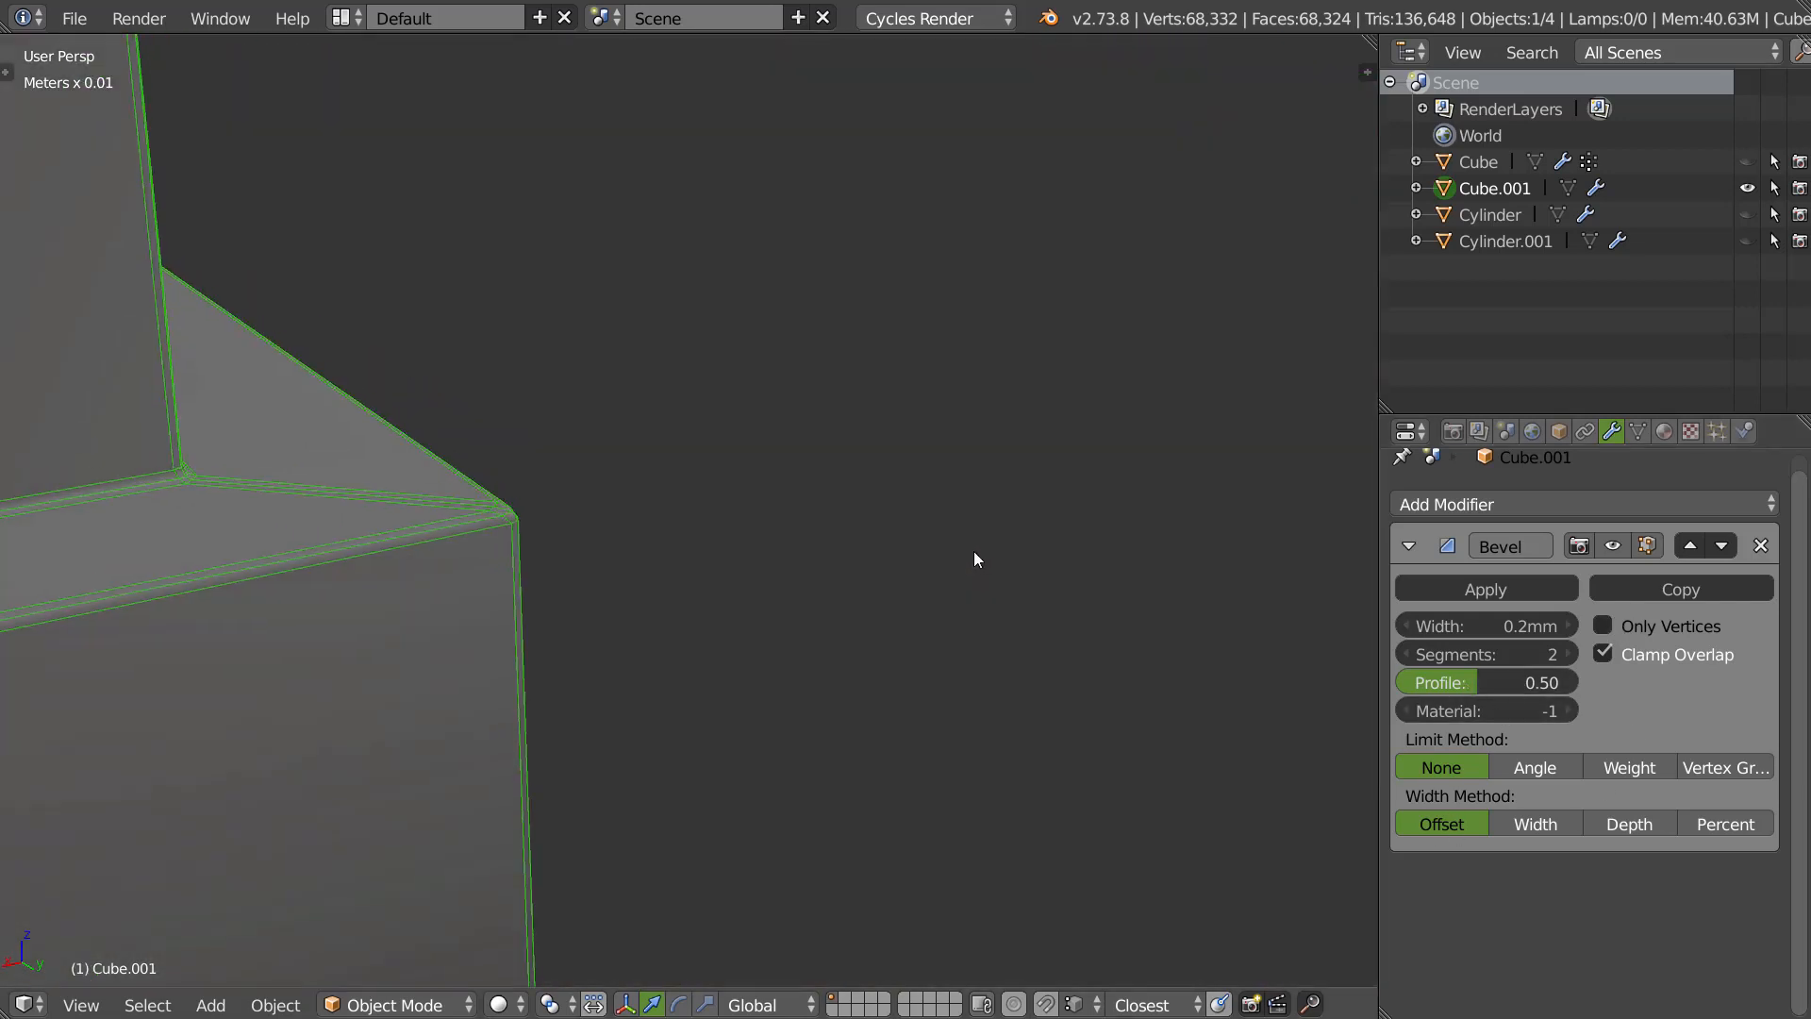
shift+middle_drag(974, 551, 1158, 509)
scroll(972, 552, up, 2)
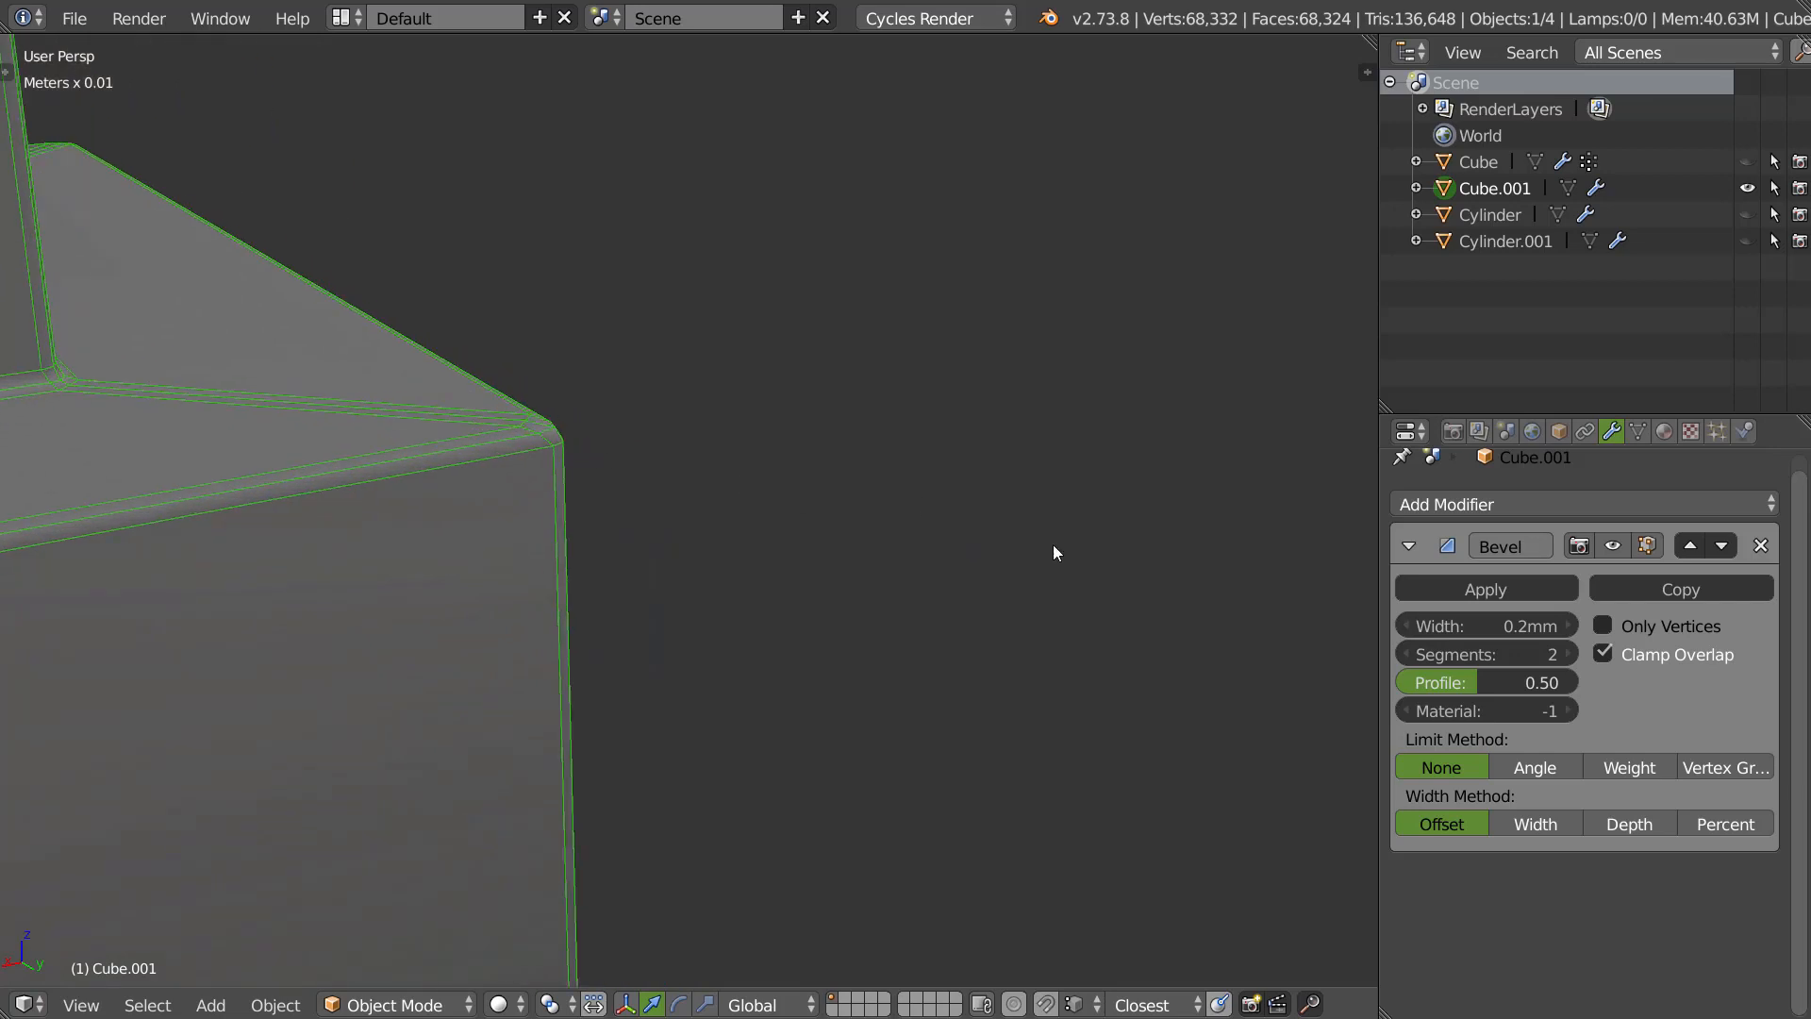
drag(1477, 682, 1608, 682)
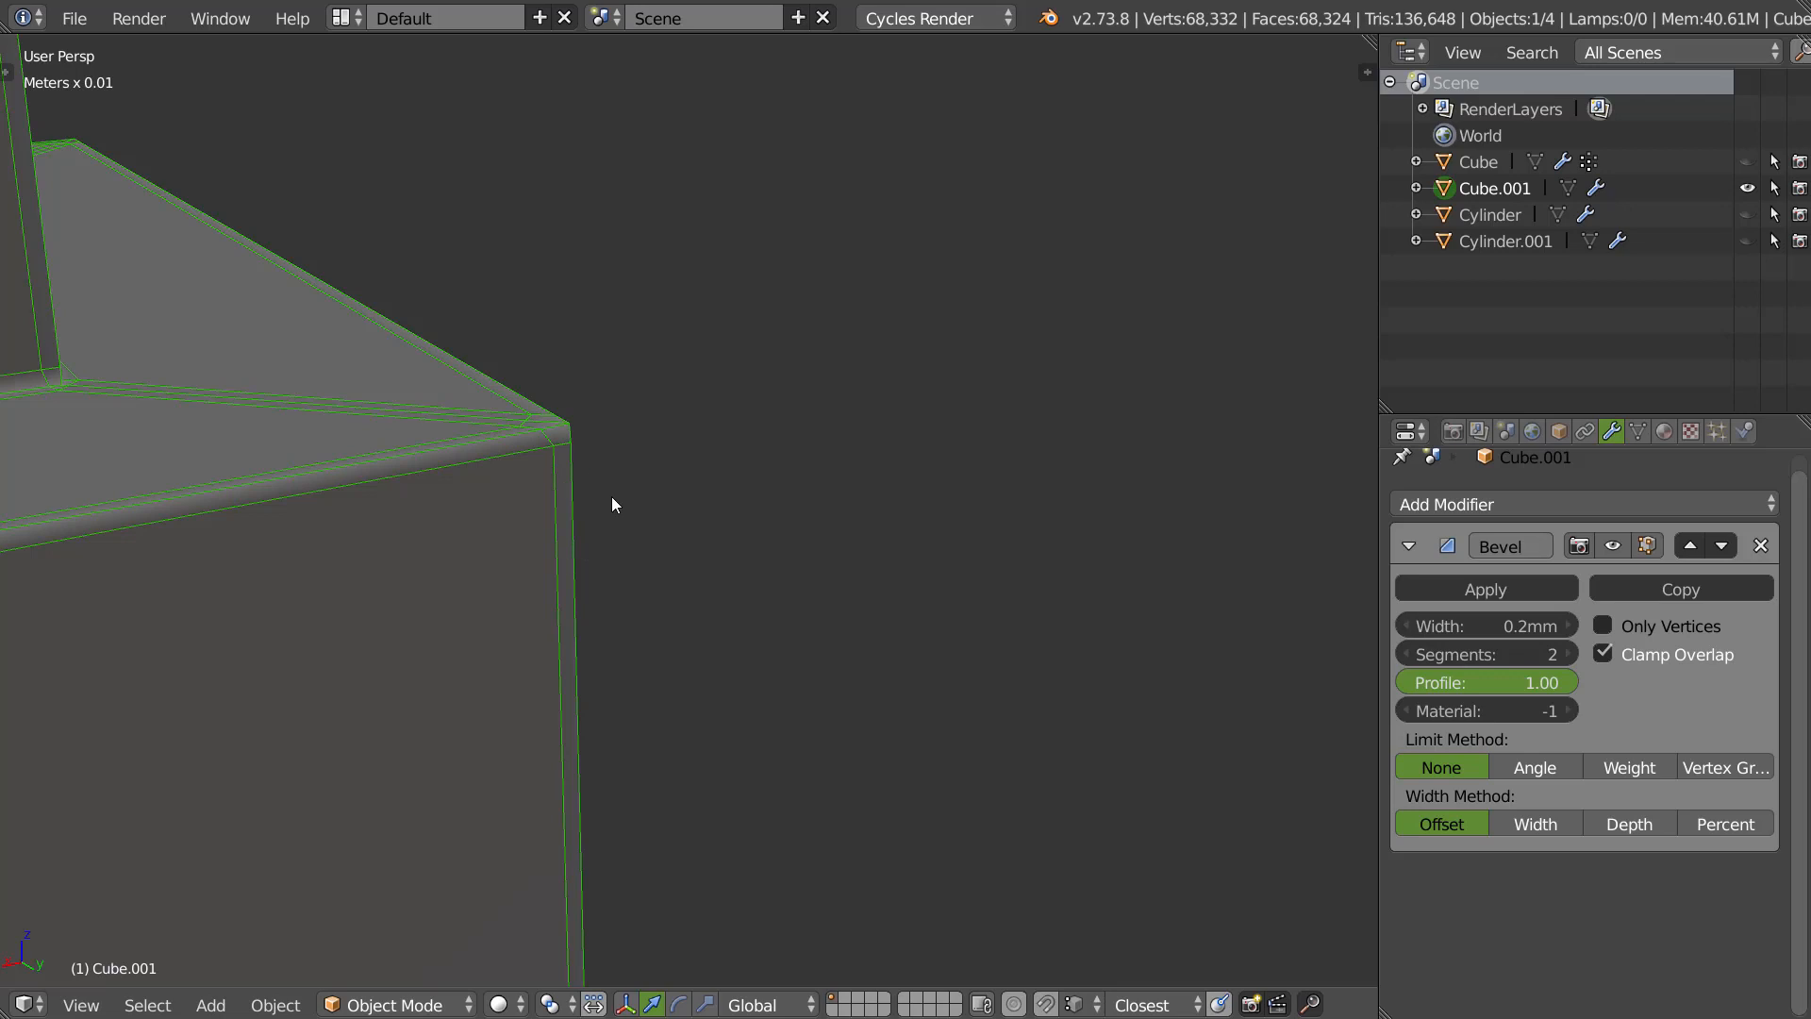
scroll(683, 449, down, 6)
middle_drag(591, 500, 642, 429)
shift+middle_drag(283, 604, 629, 459)
middle_drag(508, 511, 528, 589)
scroll(531, 585, up, 6)
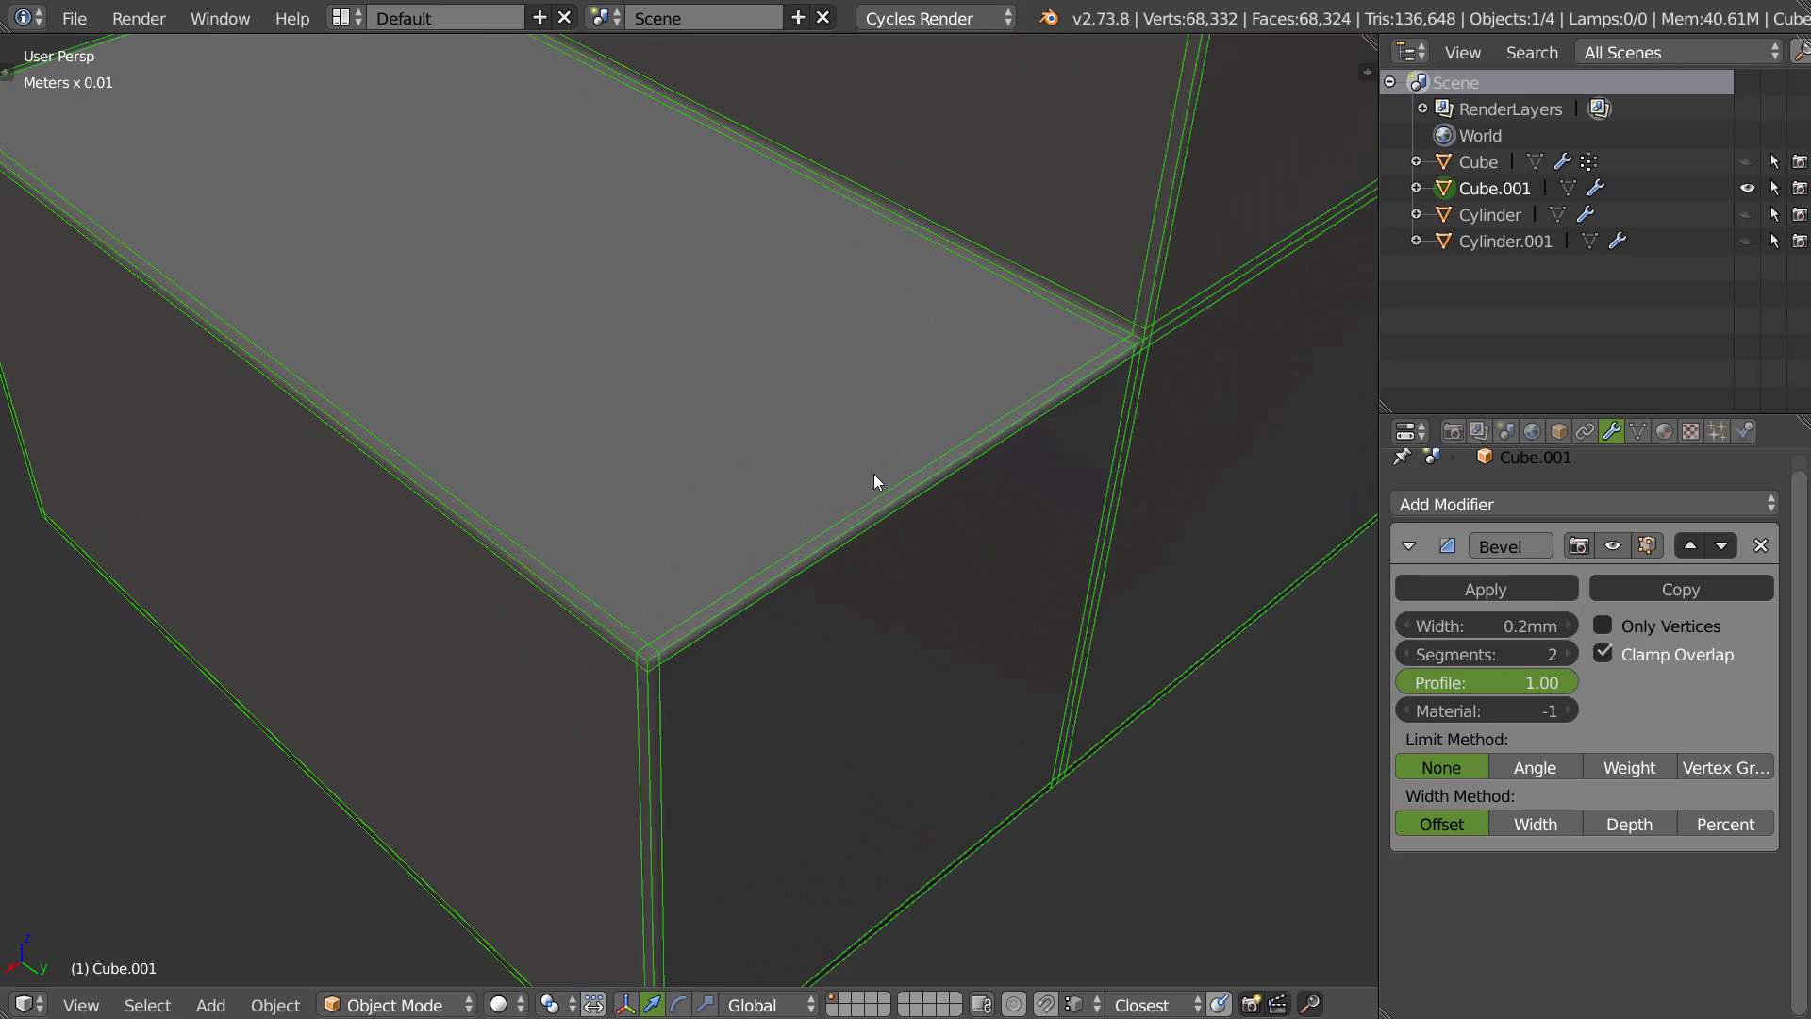
Try a level 2 Subdivision Surface on the model with the full bevel profile and inspect the edges.
scroll(838, 512, down, 5)
middle_drag(854, 489, 814, 518)
key(ctrl+2)
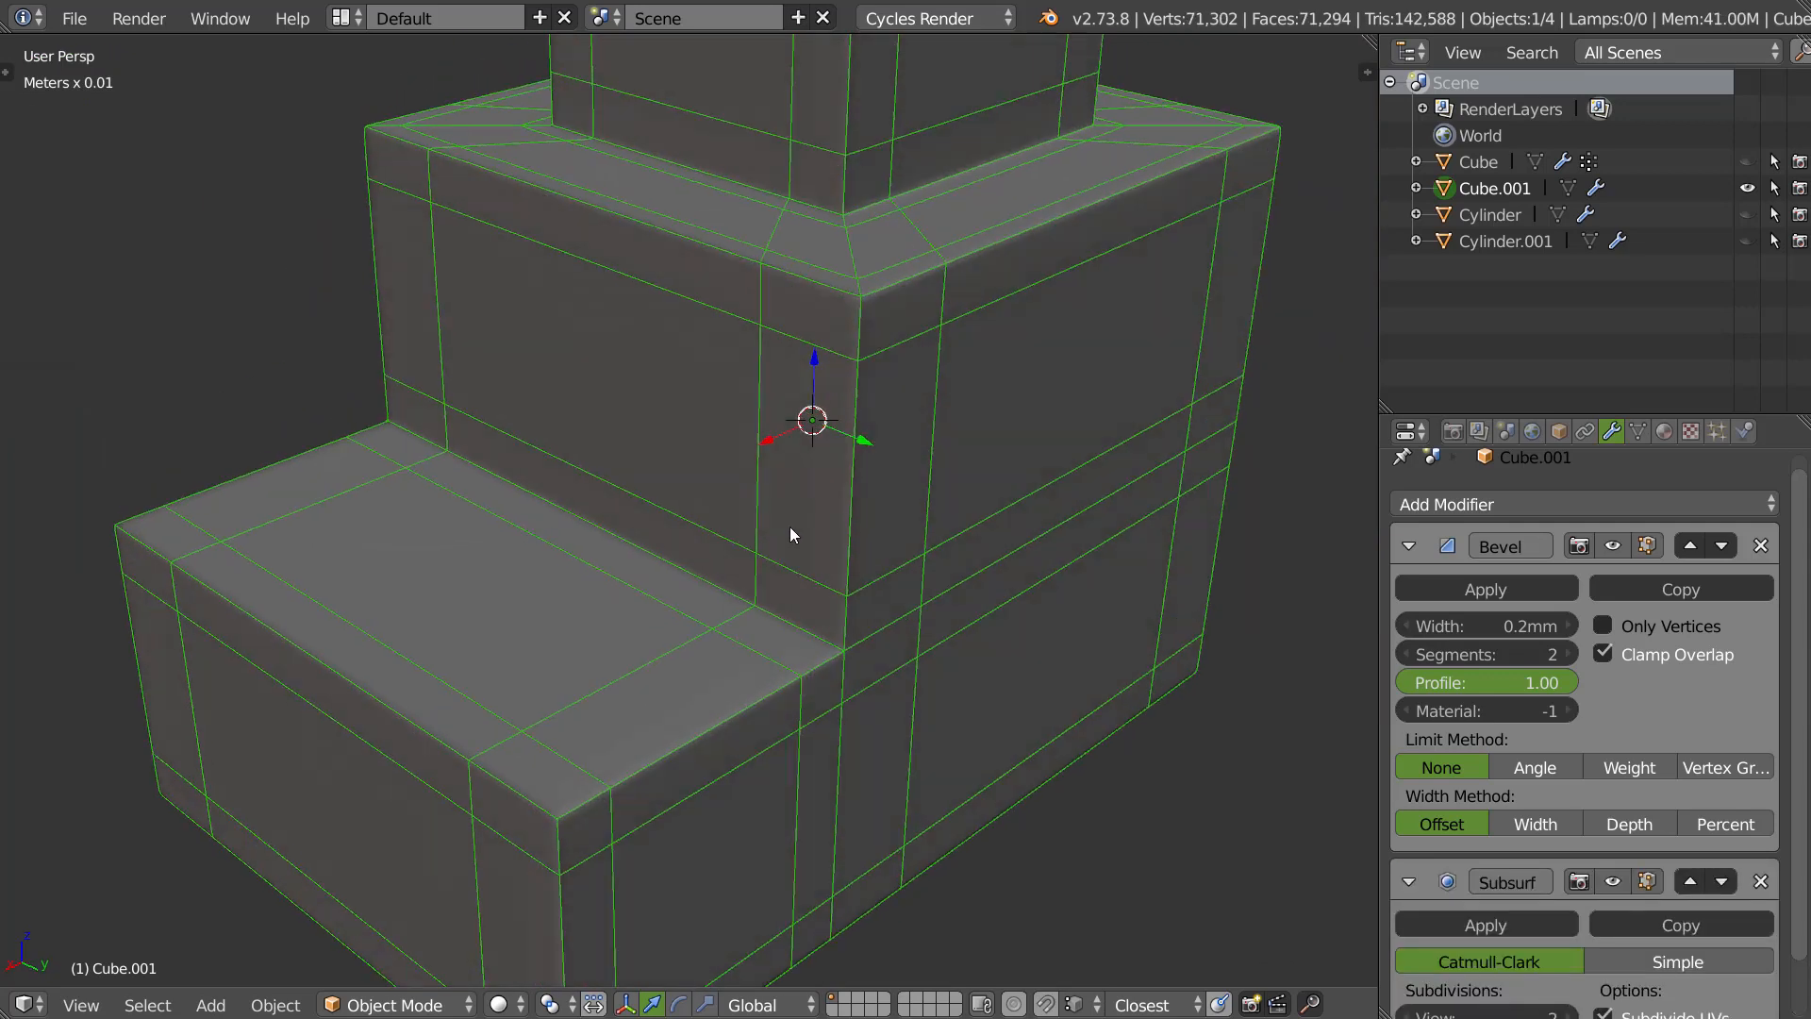
scroll(792, 519, down, 5)
scroll(740, 594, up, 4)
mouse_move(787, 475)
shift+middle_down()
mouse_move(783, 513)
mouse_move(794, 502)
shift+middle_up()
Lower the bevel profile to 0.15, inspect the corner, and return the profile to 0.50.
drag(1496, 682, 1265, 665)
scroll(1021, 604, up, 6)
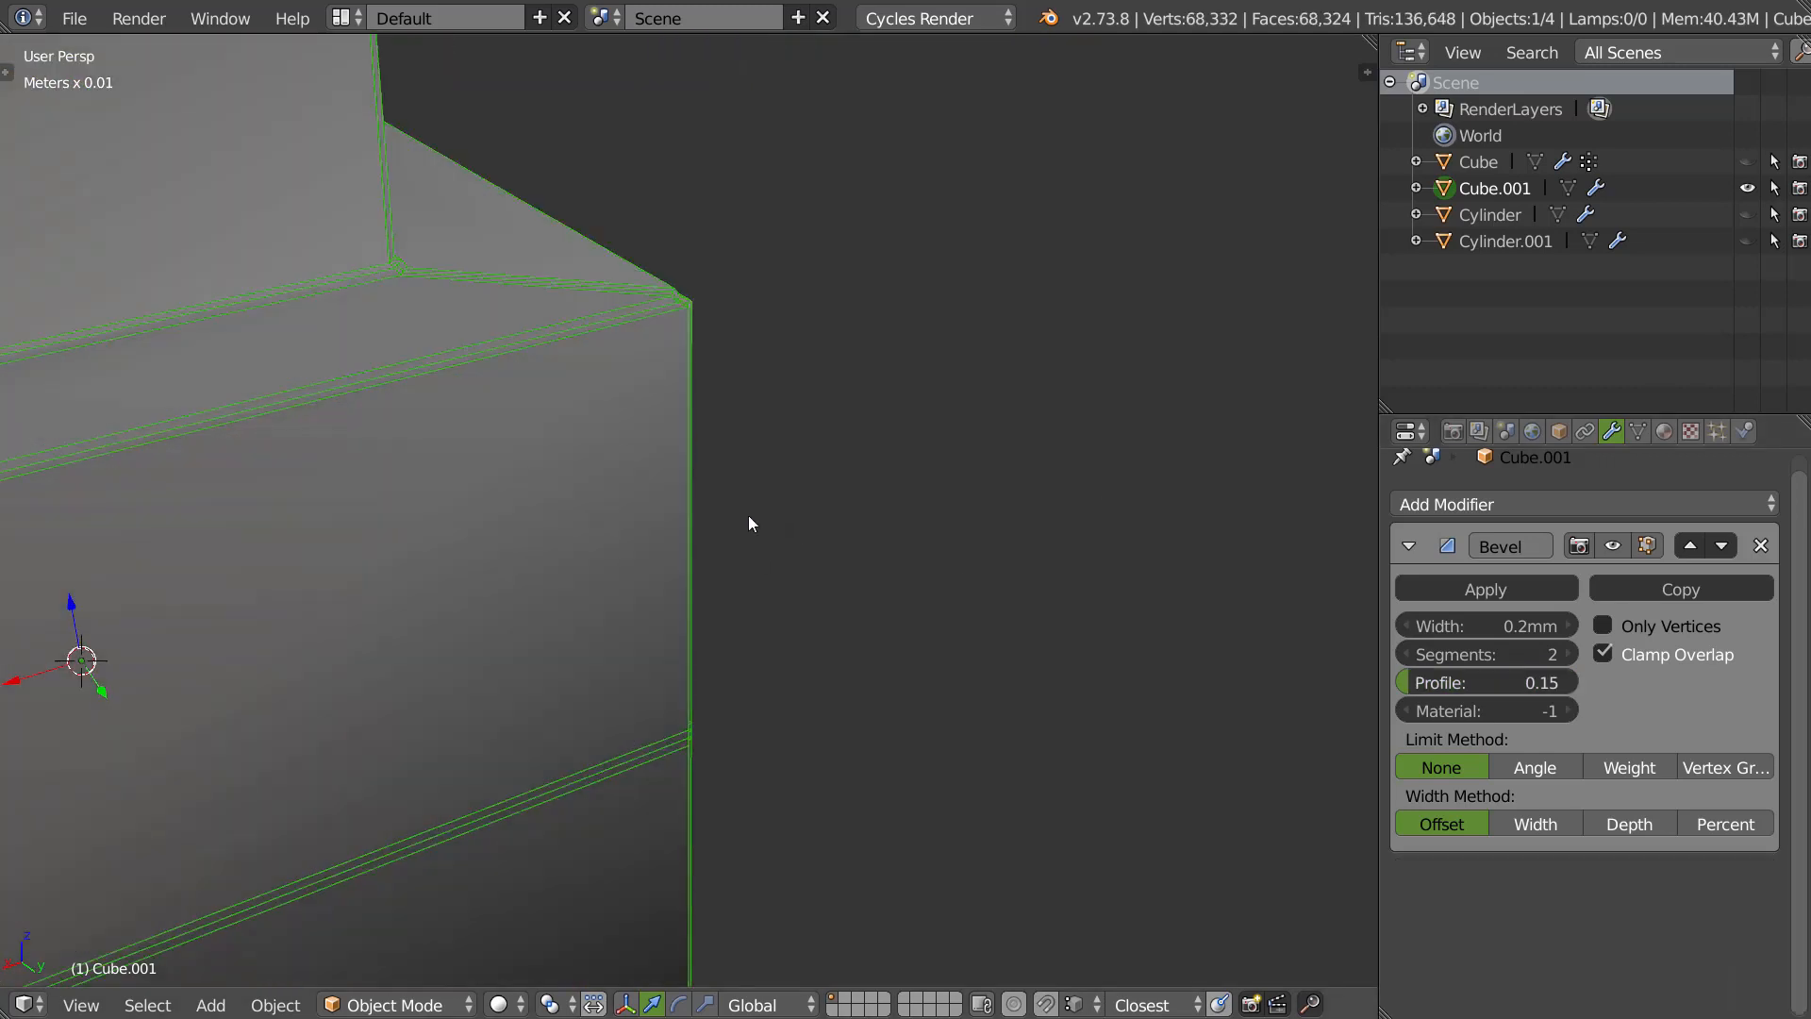
scroll(736, 483, up, 4)
shift+middle_drag(752, 486, 775, 455)
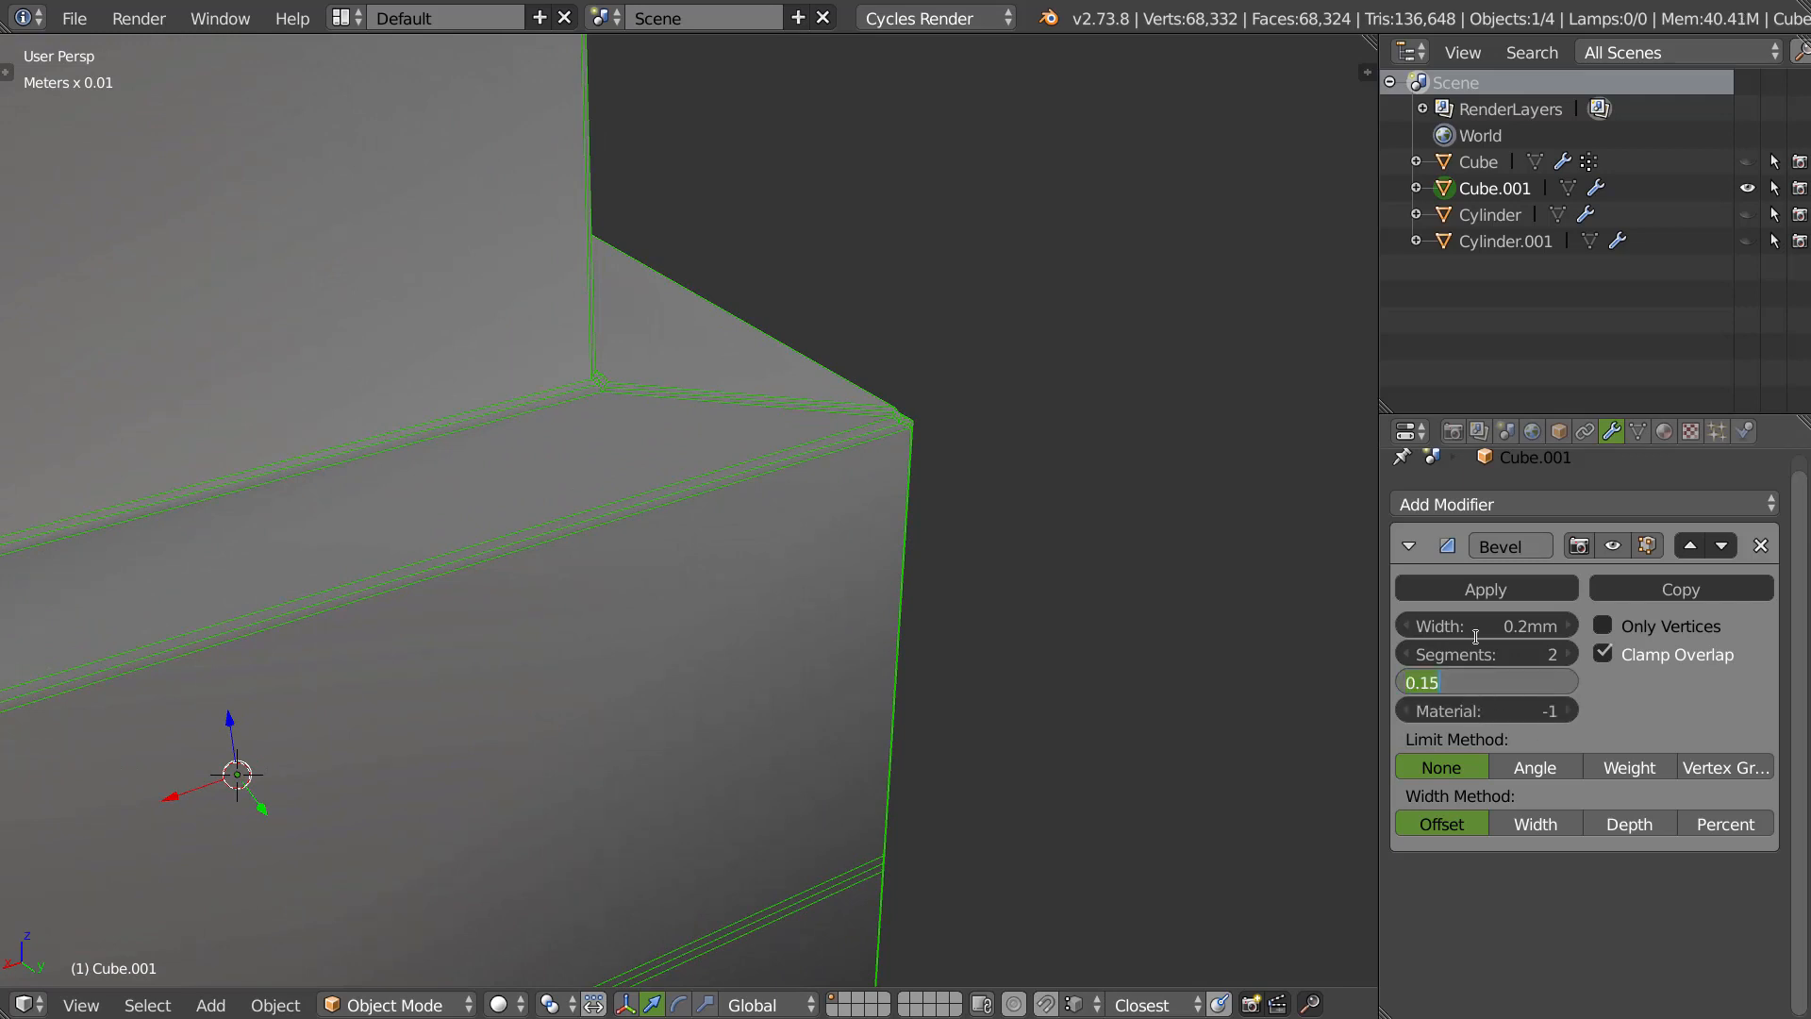
key(Return)
scroll(800, 503, down, 8)
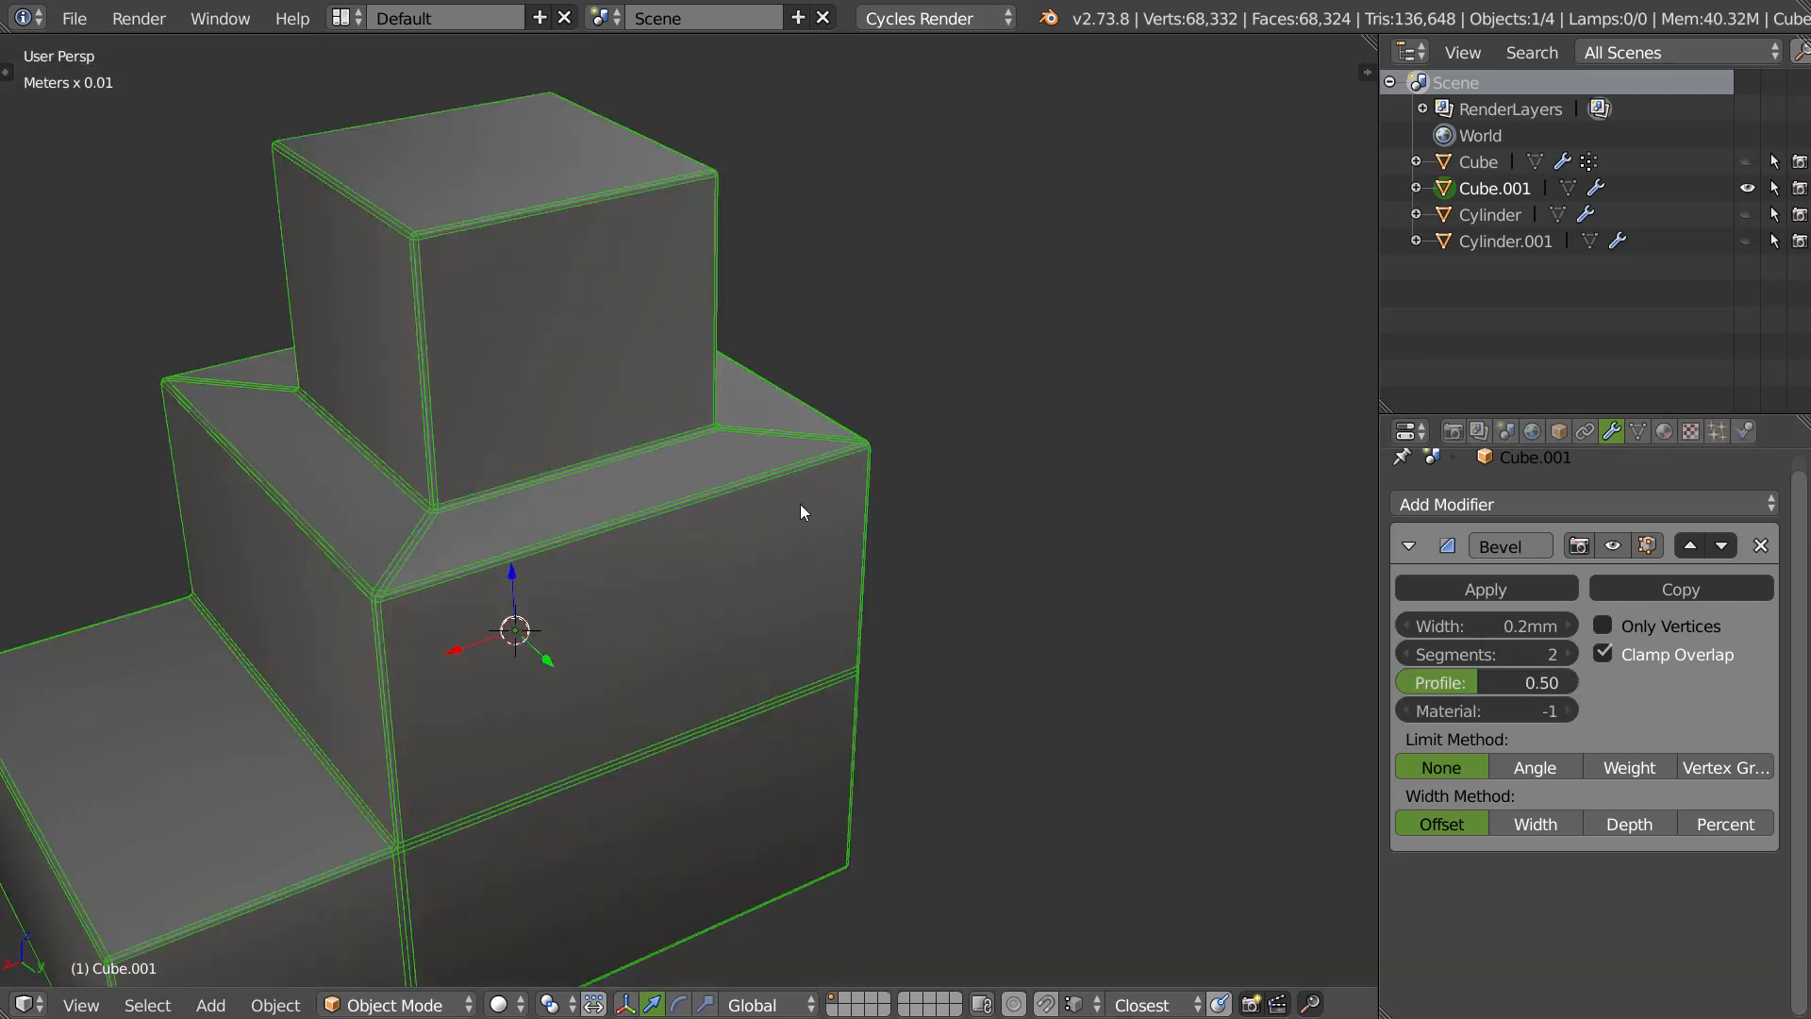
Set the bevel's limit method to Angle, comparing the result with None.
scroll(739, 537, up, 2)
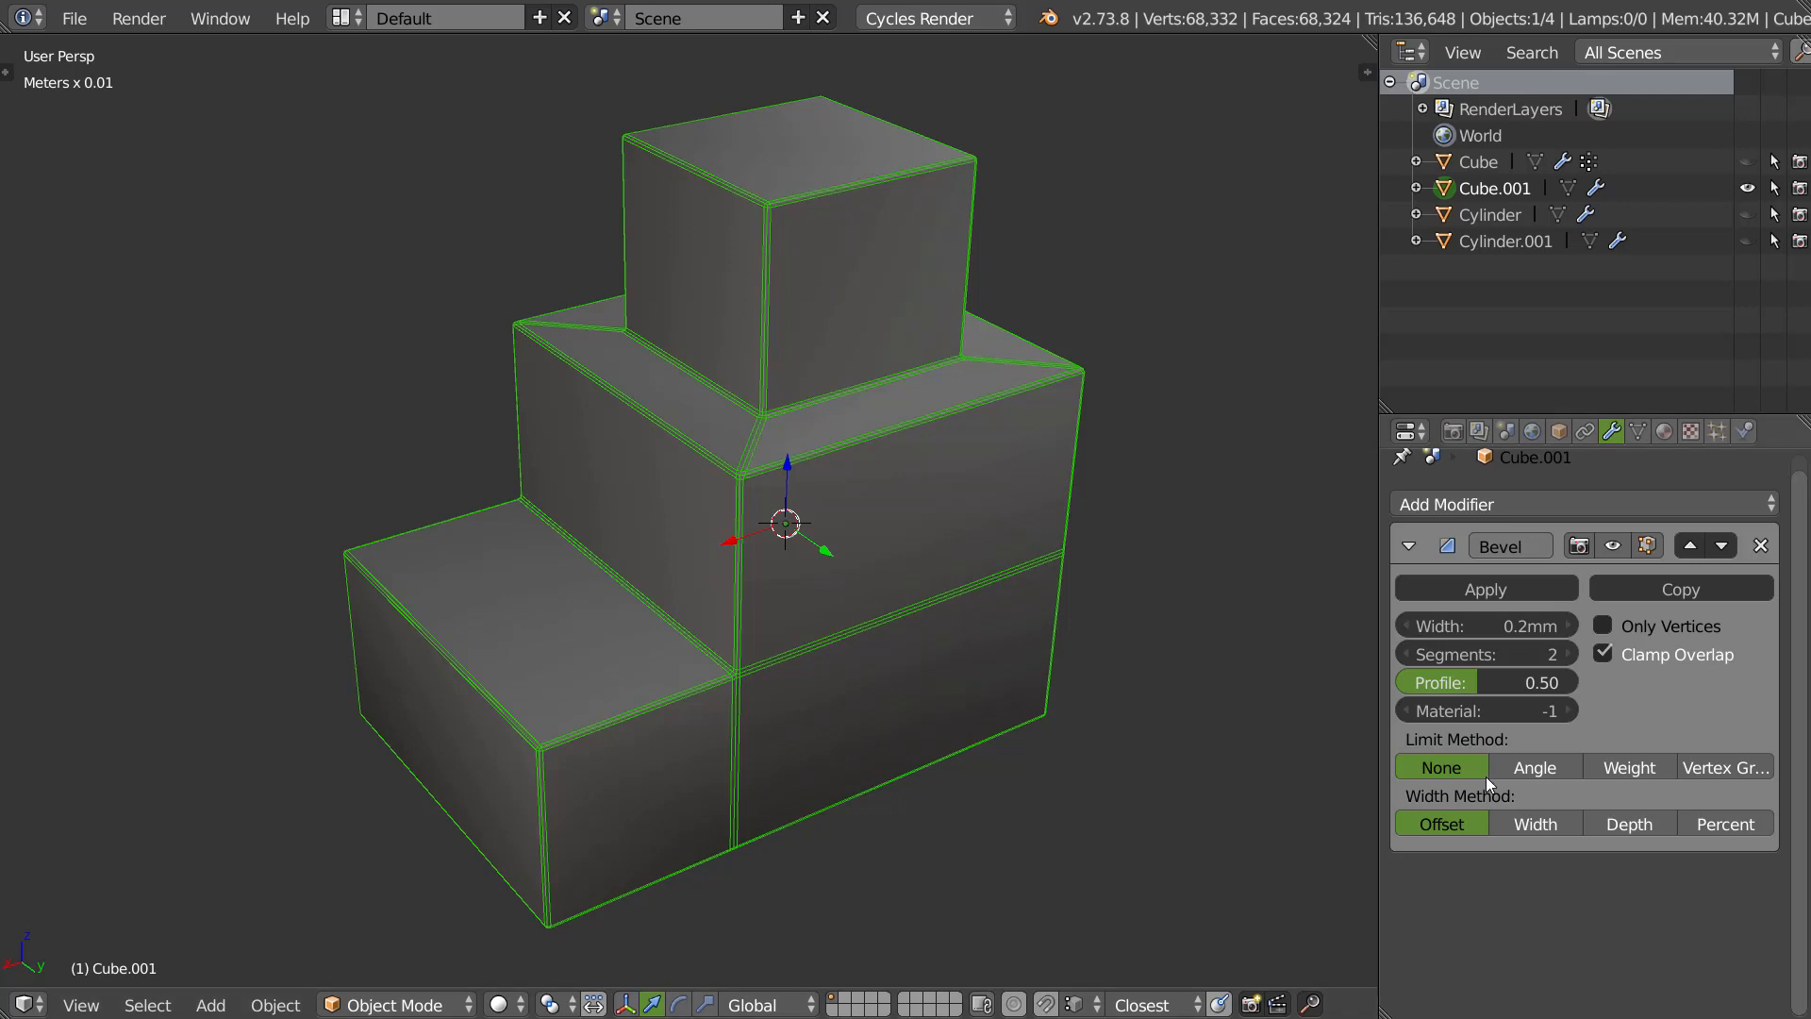
click(1530, 772)
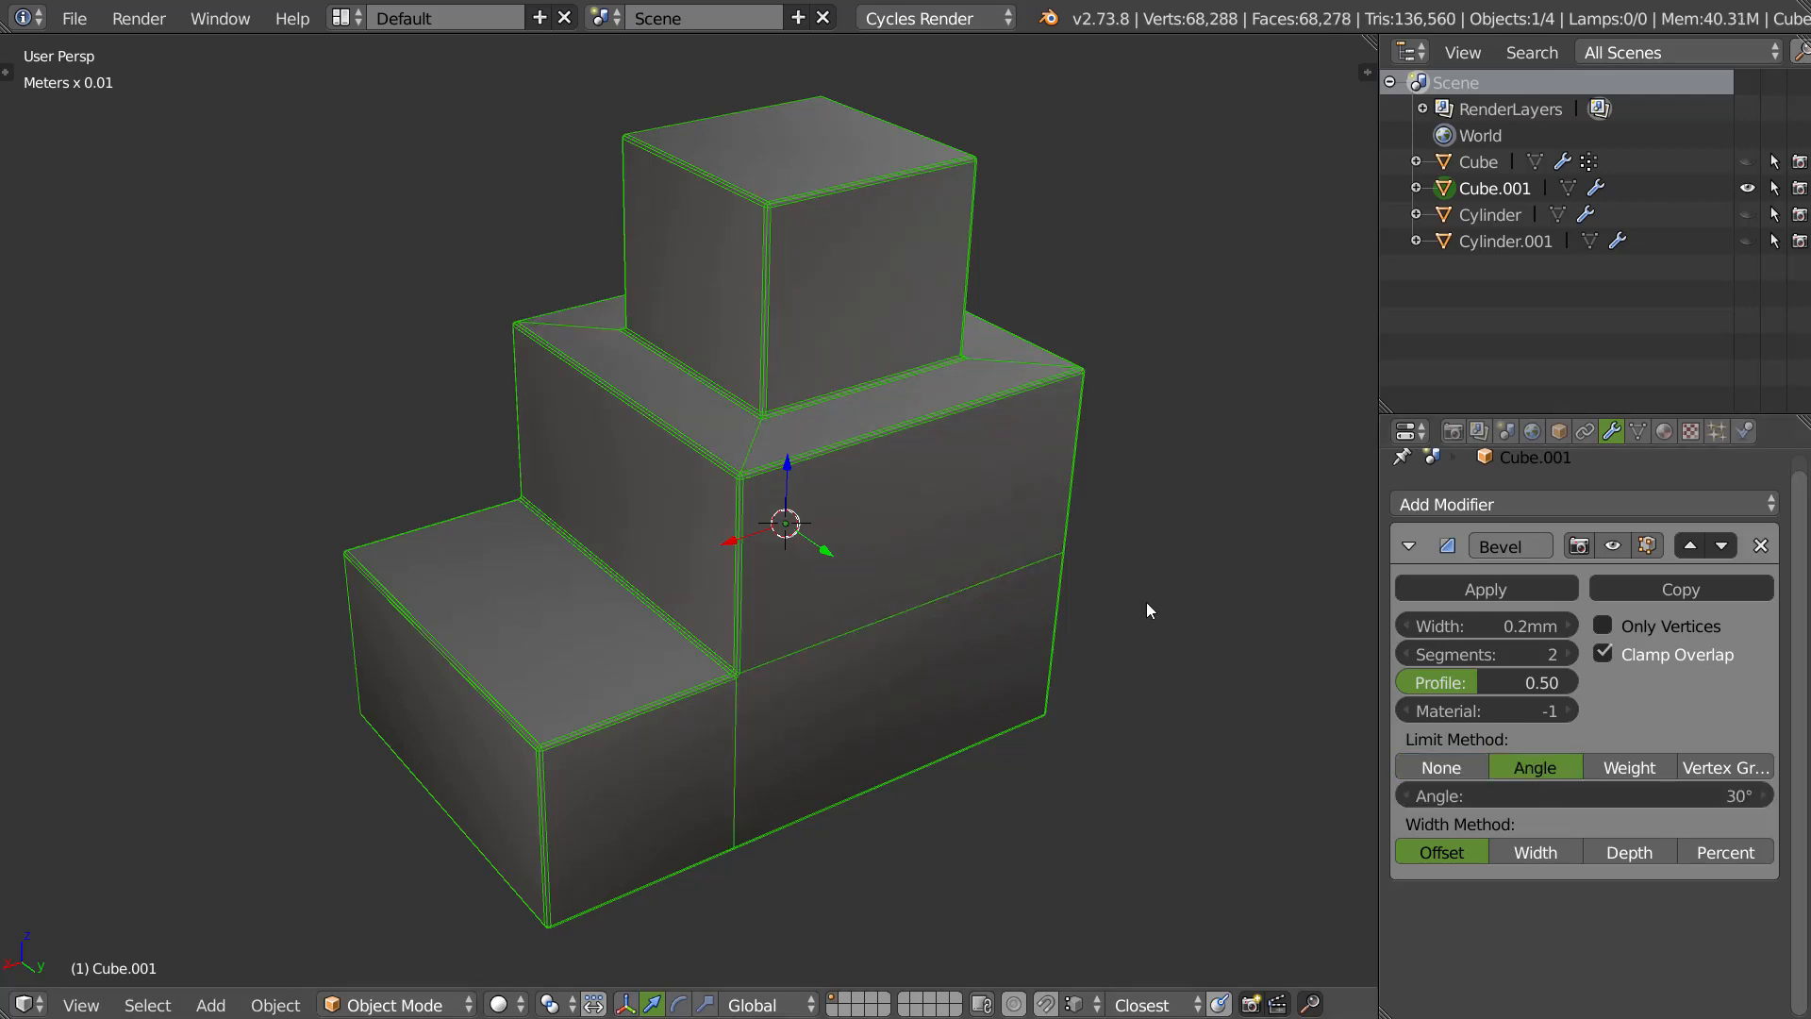
scroll(754, 513, up, 2)
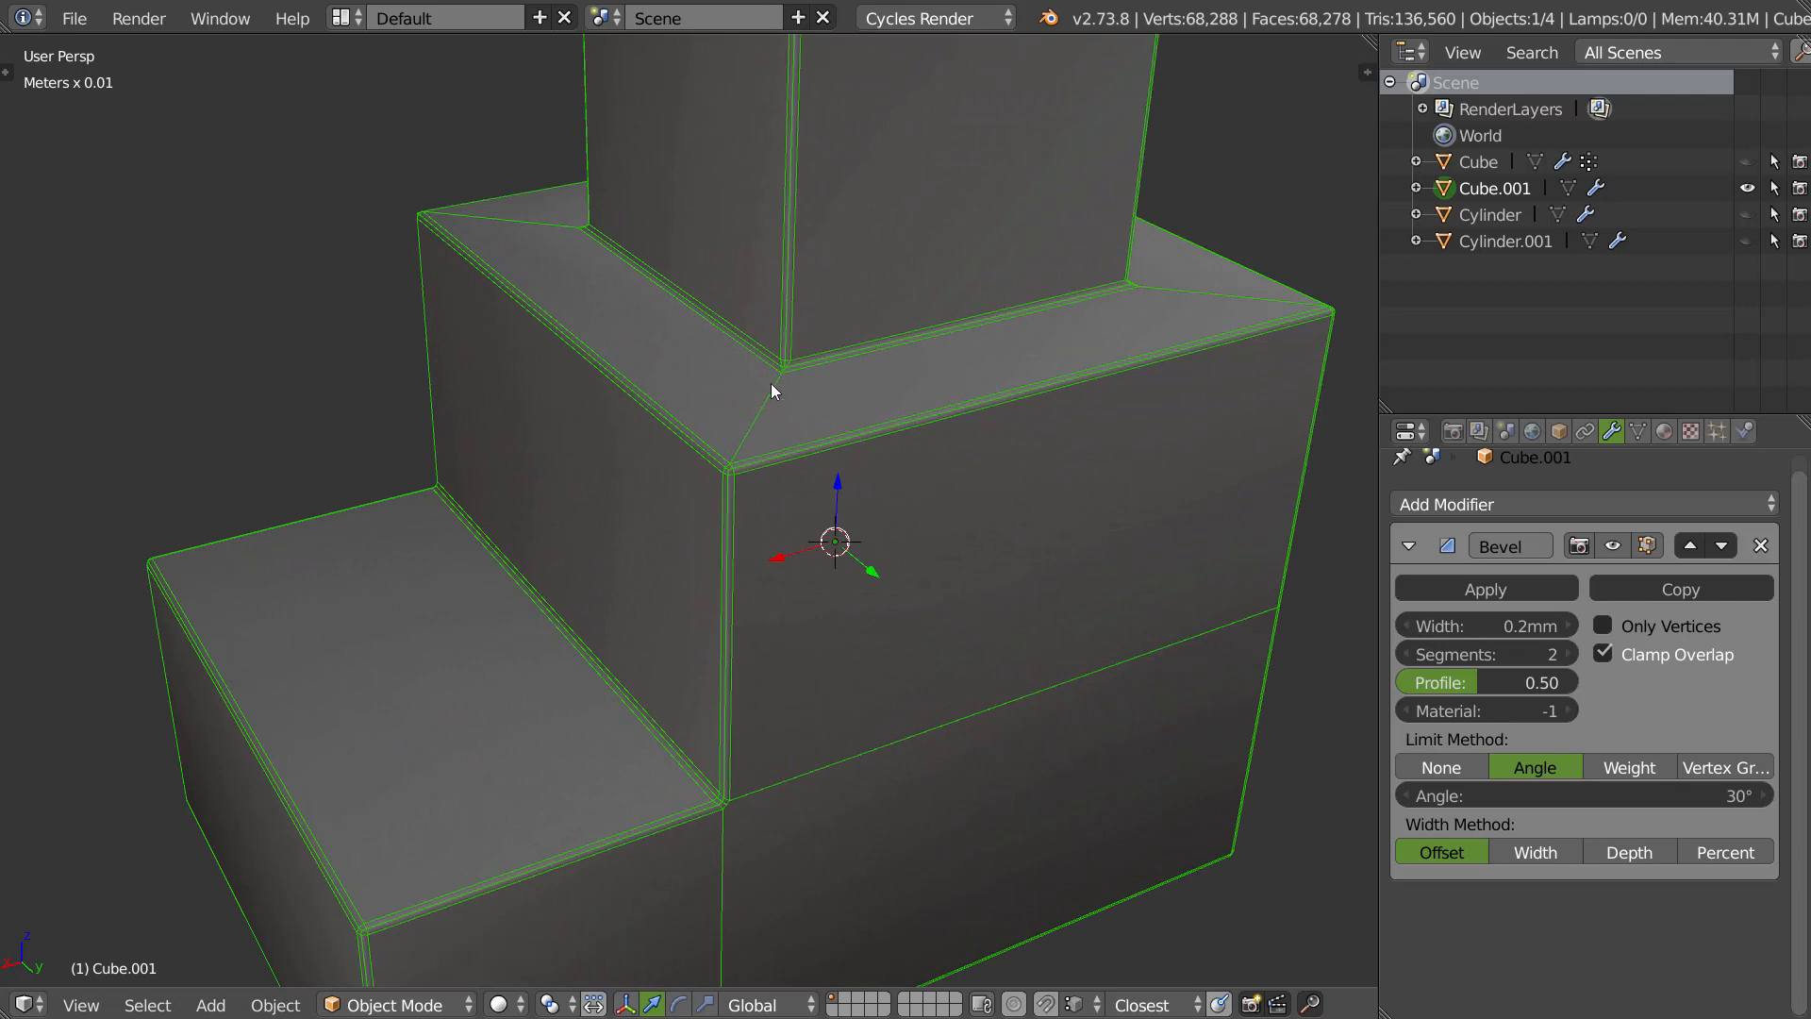
click(1423, 767)
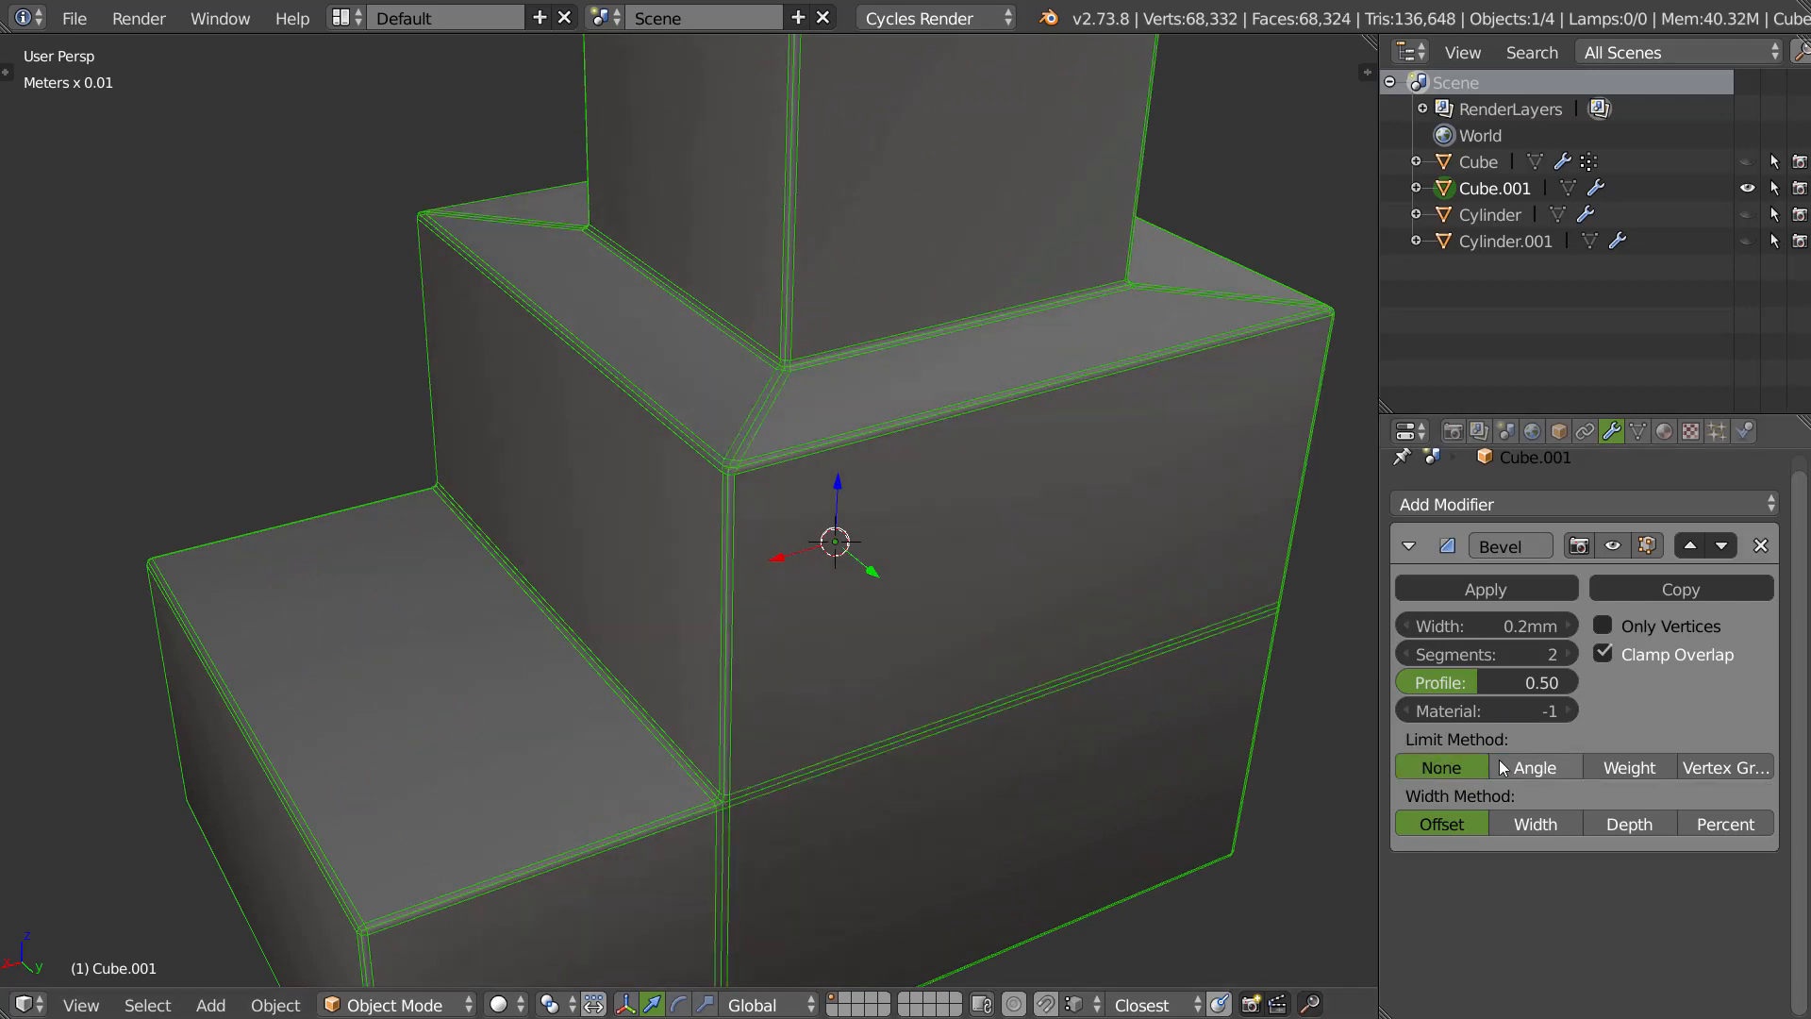
click(1530, 767)
shift+middle_drag(1085, 492, 876, 725)
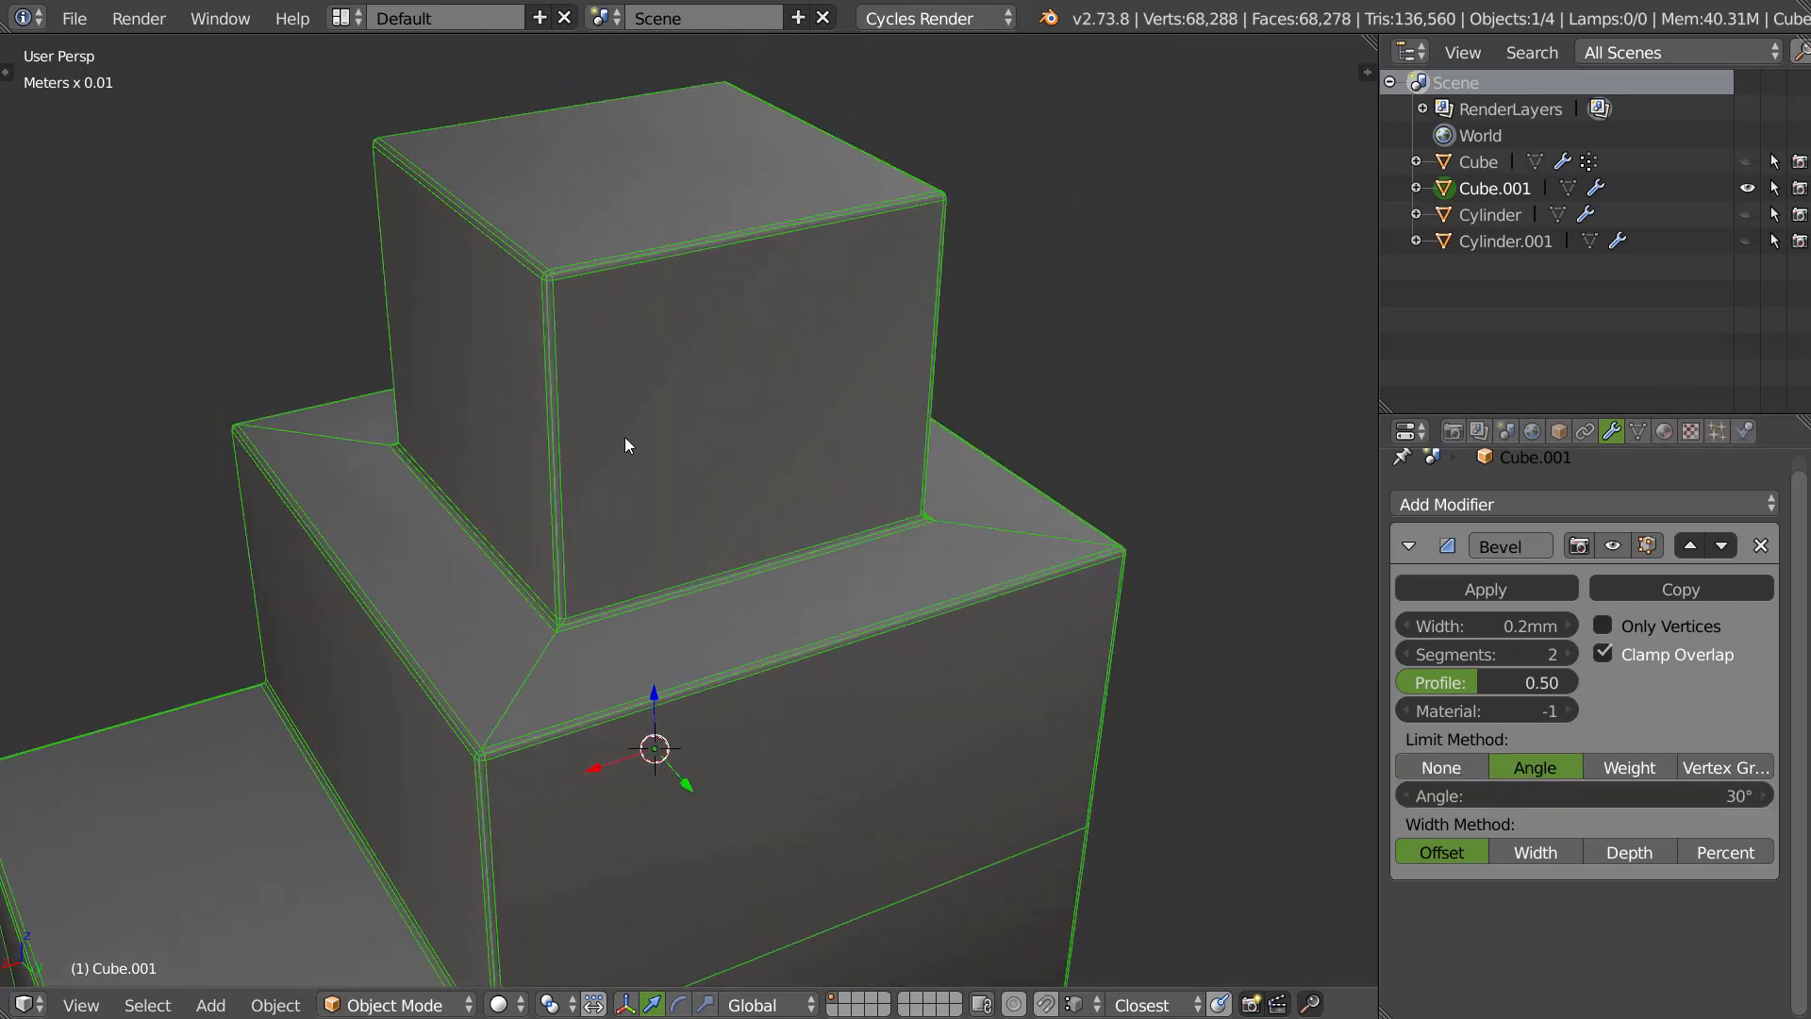
Move one upper edge of the top block inward along X by about 6 mm to slope its side.
key(Tab)
right_click(434, 184)
key(g)
key(x)
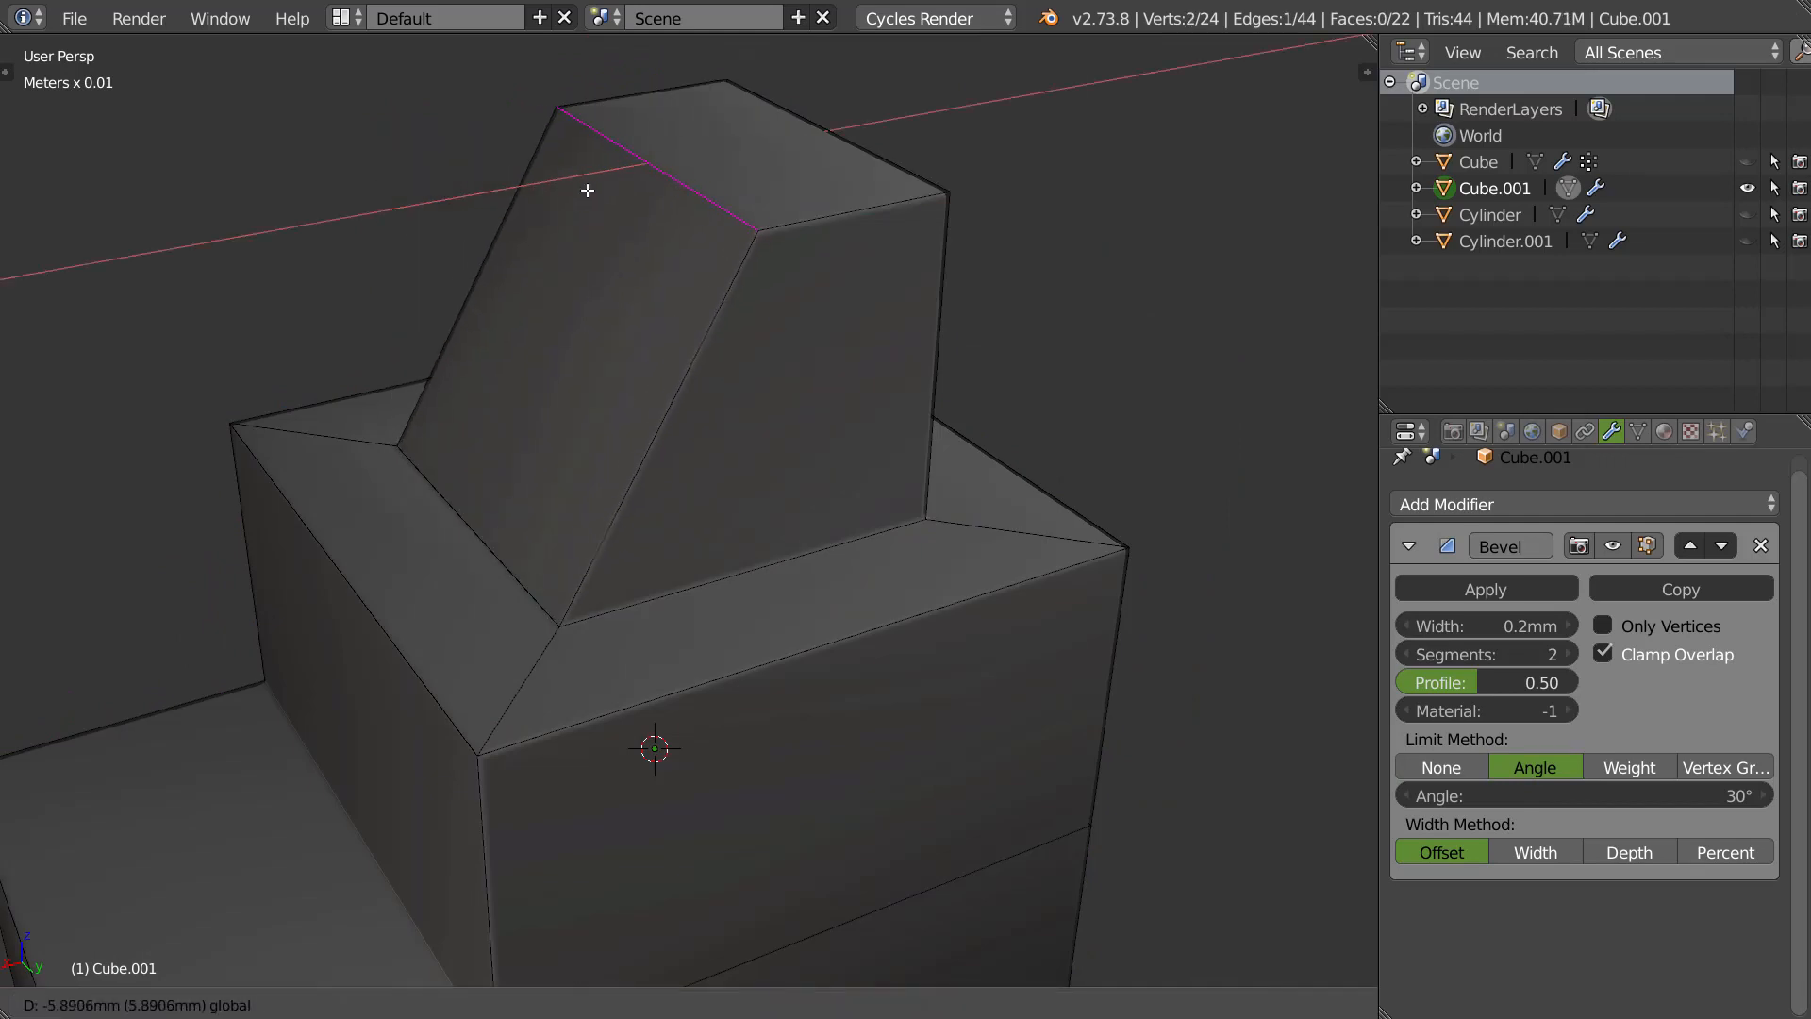
click(600, 183)
Lower the sloped side's upper edge slightly along Z.
right_click(671, 94)
key(g)
right_click(688, 127)
right_click(689, 146)
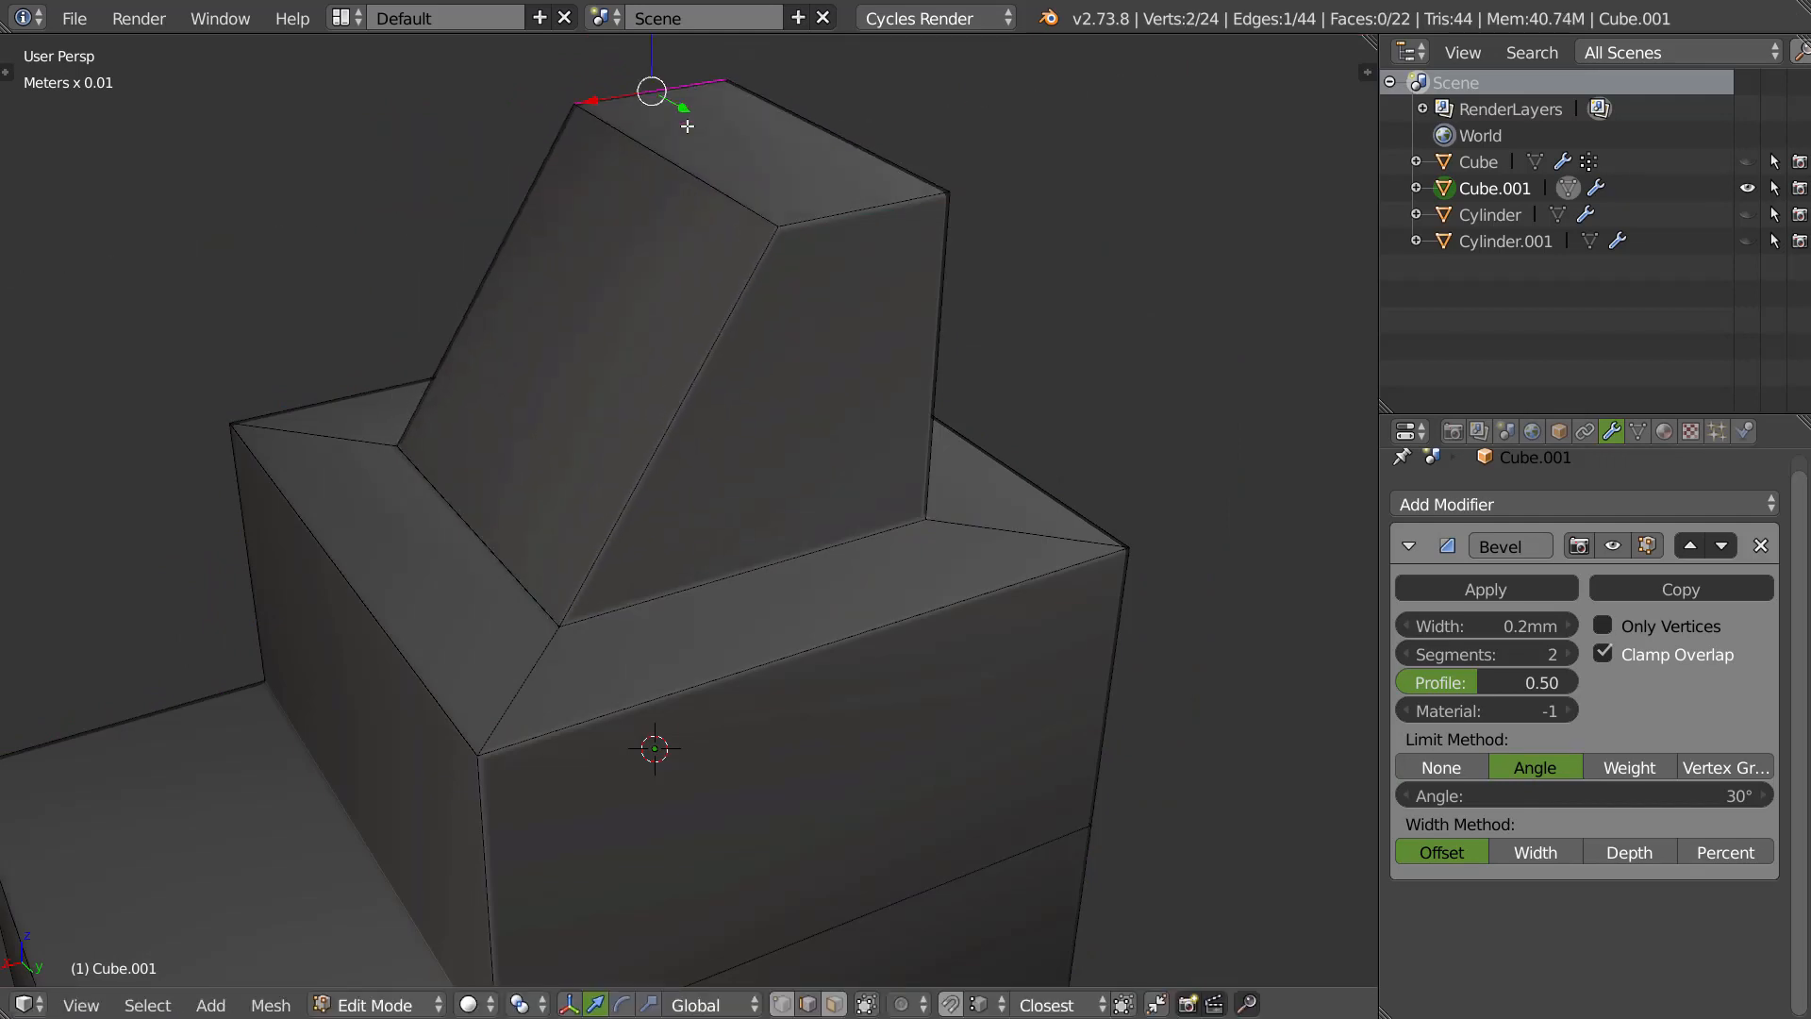
drag(663, 102, 667, 144)
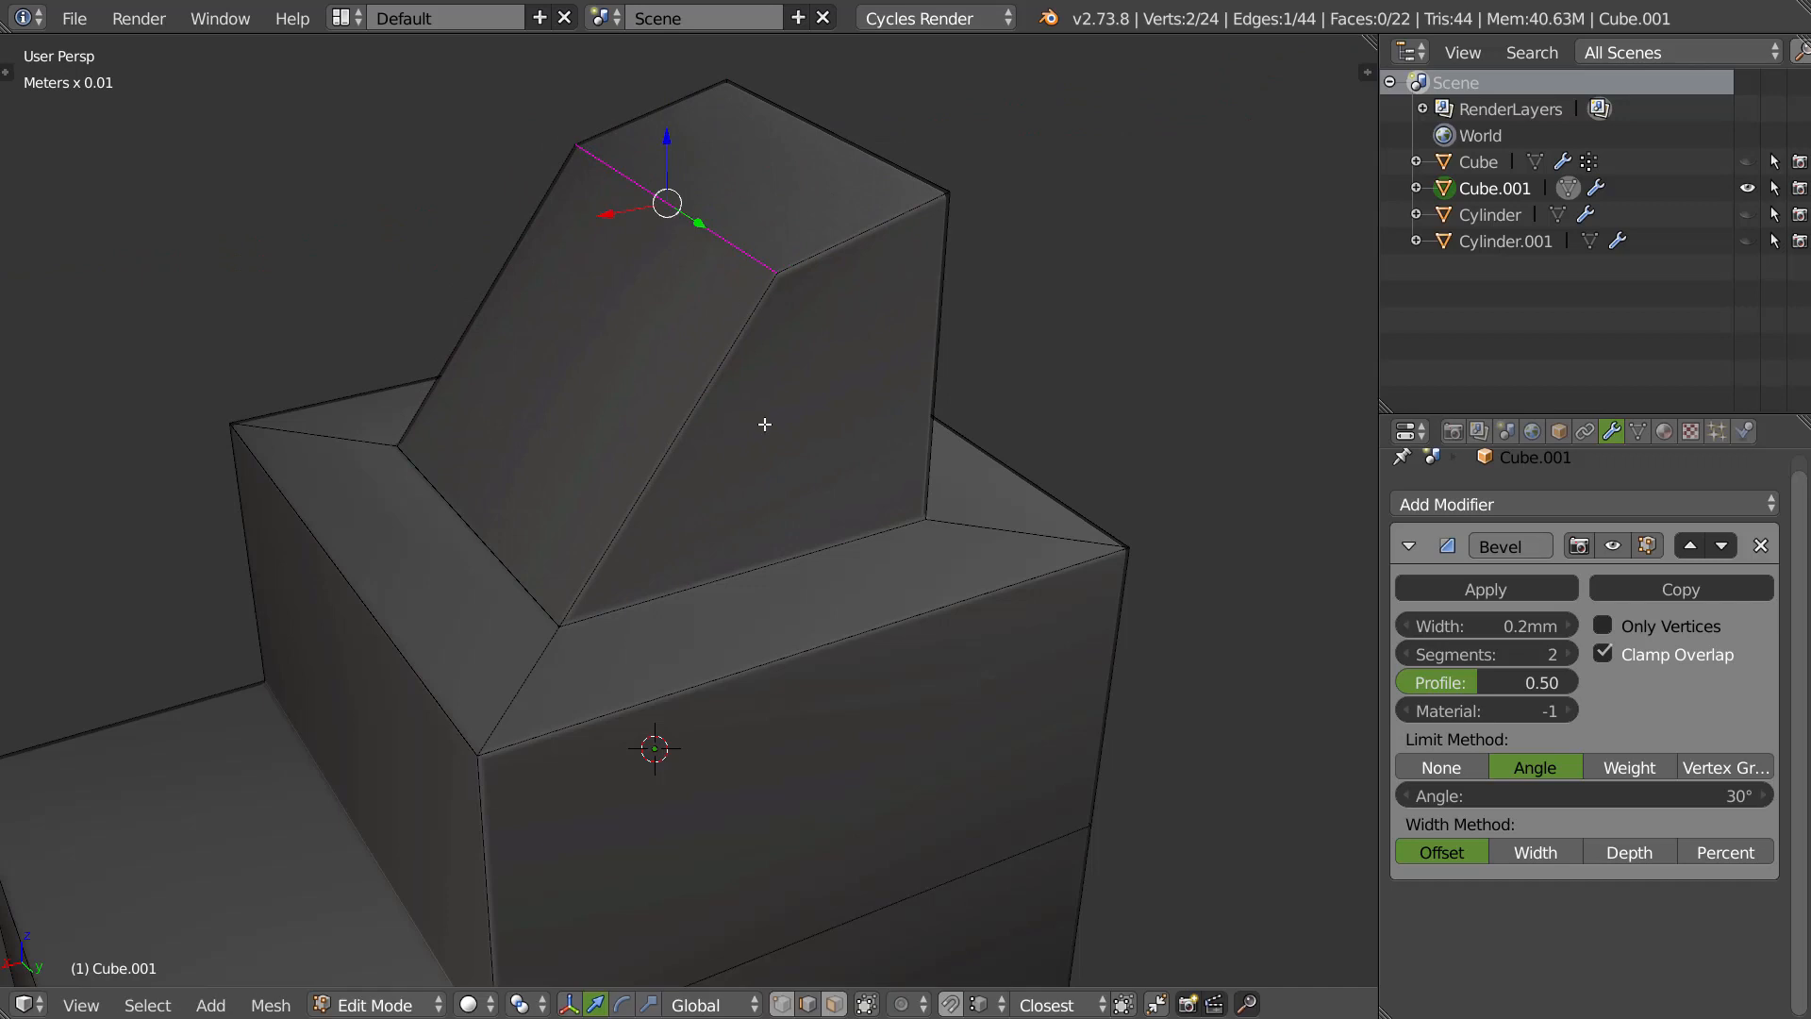
Return to Object Mode and raise the bevel's angle limit to 48°.
key(Tab)
middle_drag(696, 321, 688, 324)
mouse_move(1594, 794)
mouse_down()
mouse_move(1660, 800)
mouse_move(1623, 802)
mouse_up()
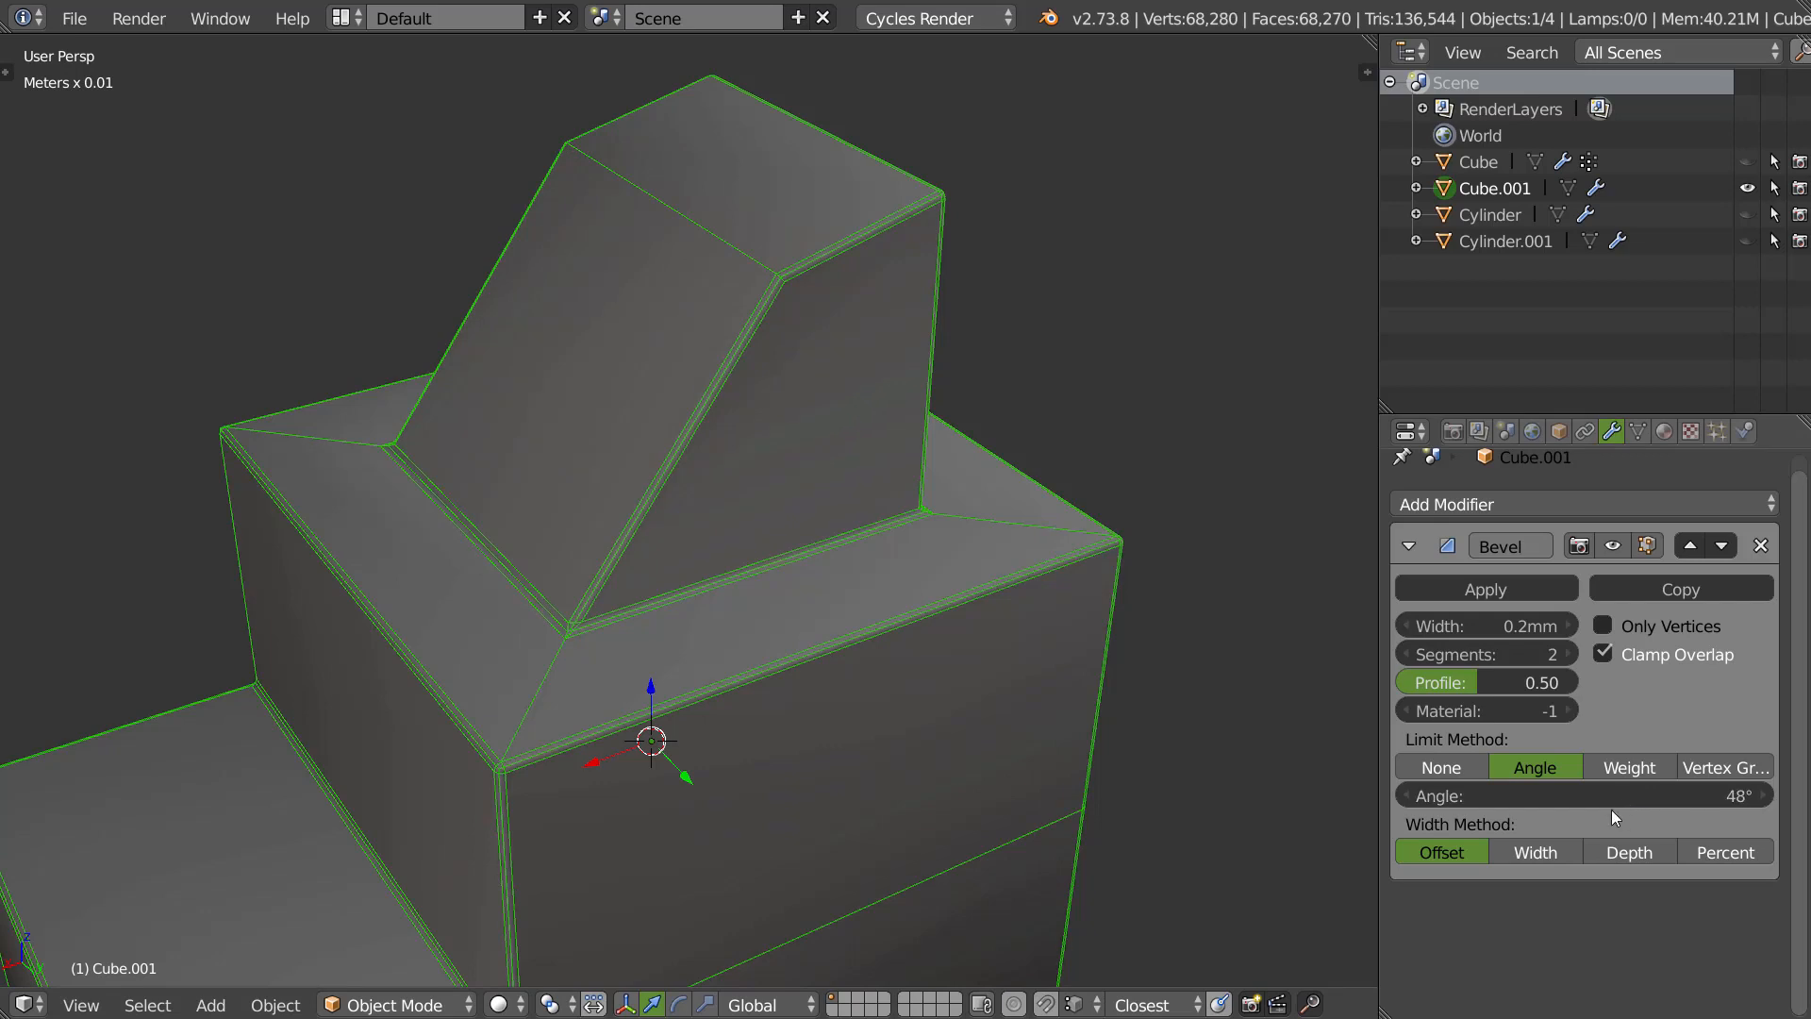
Raise the sloped side's upper edge slightly along Z, return to Object Mode and inspect the bevel on that edge.
middle_drag(853, 375, 747, 373)
key(Tab)
click(673, 387)
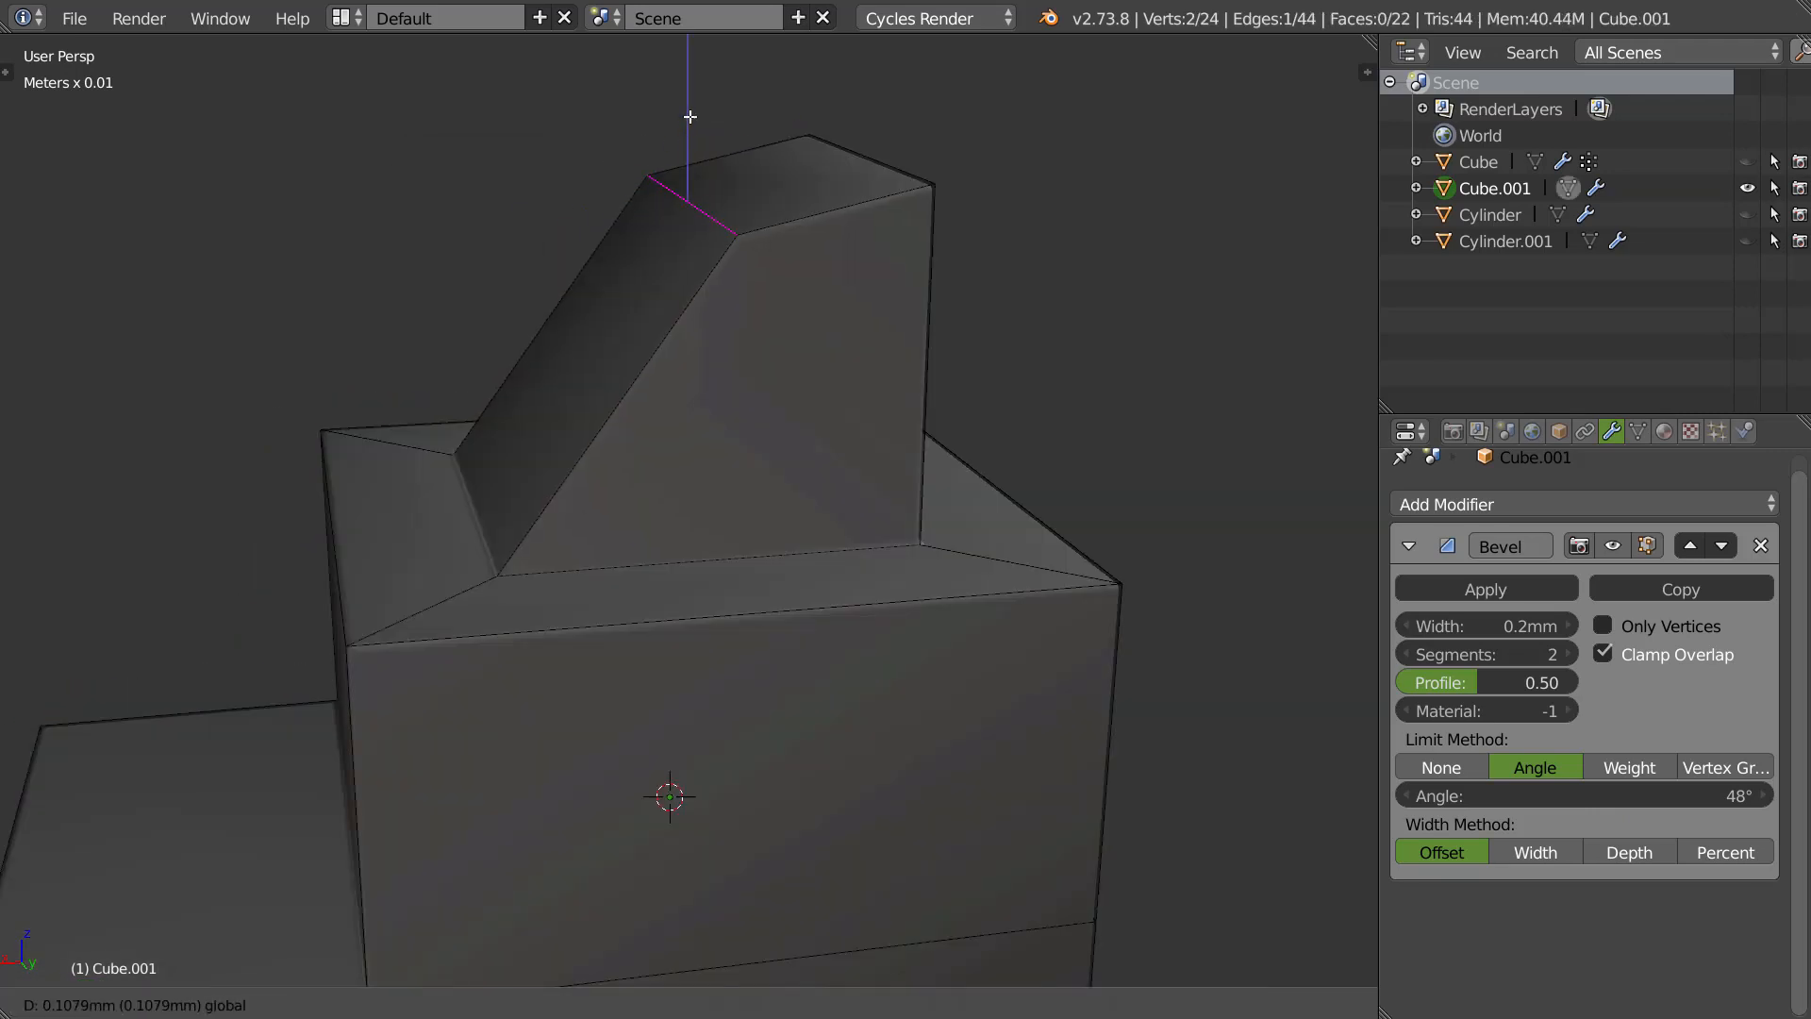
key(Tab)
middle_drag(693, 115, 711, 242)
scroll(711, 241, down, 8)
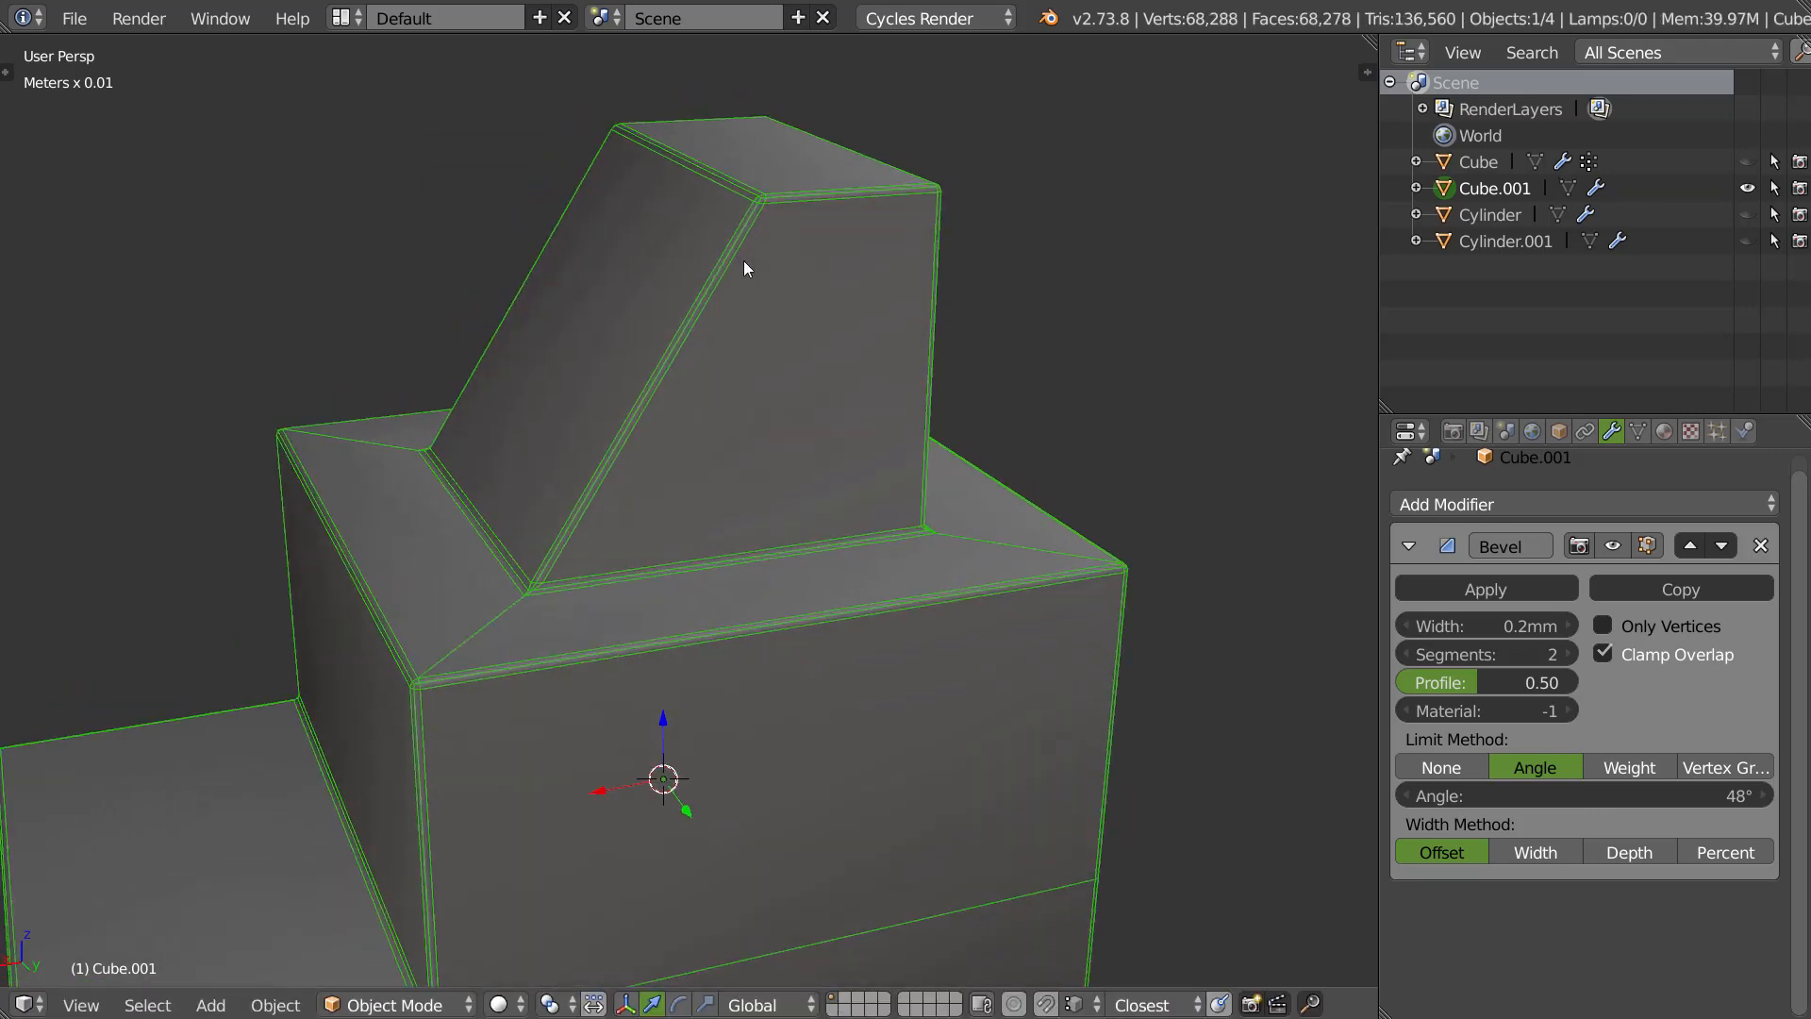
scroll(666, 349, up, 3)
scroll(658, 345, up, 4)
middle_drag(657, 345, 774, 223)
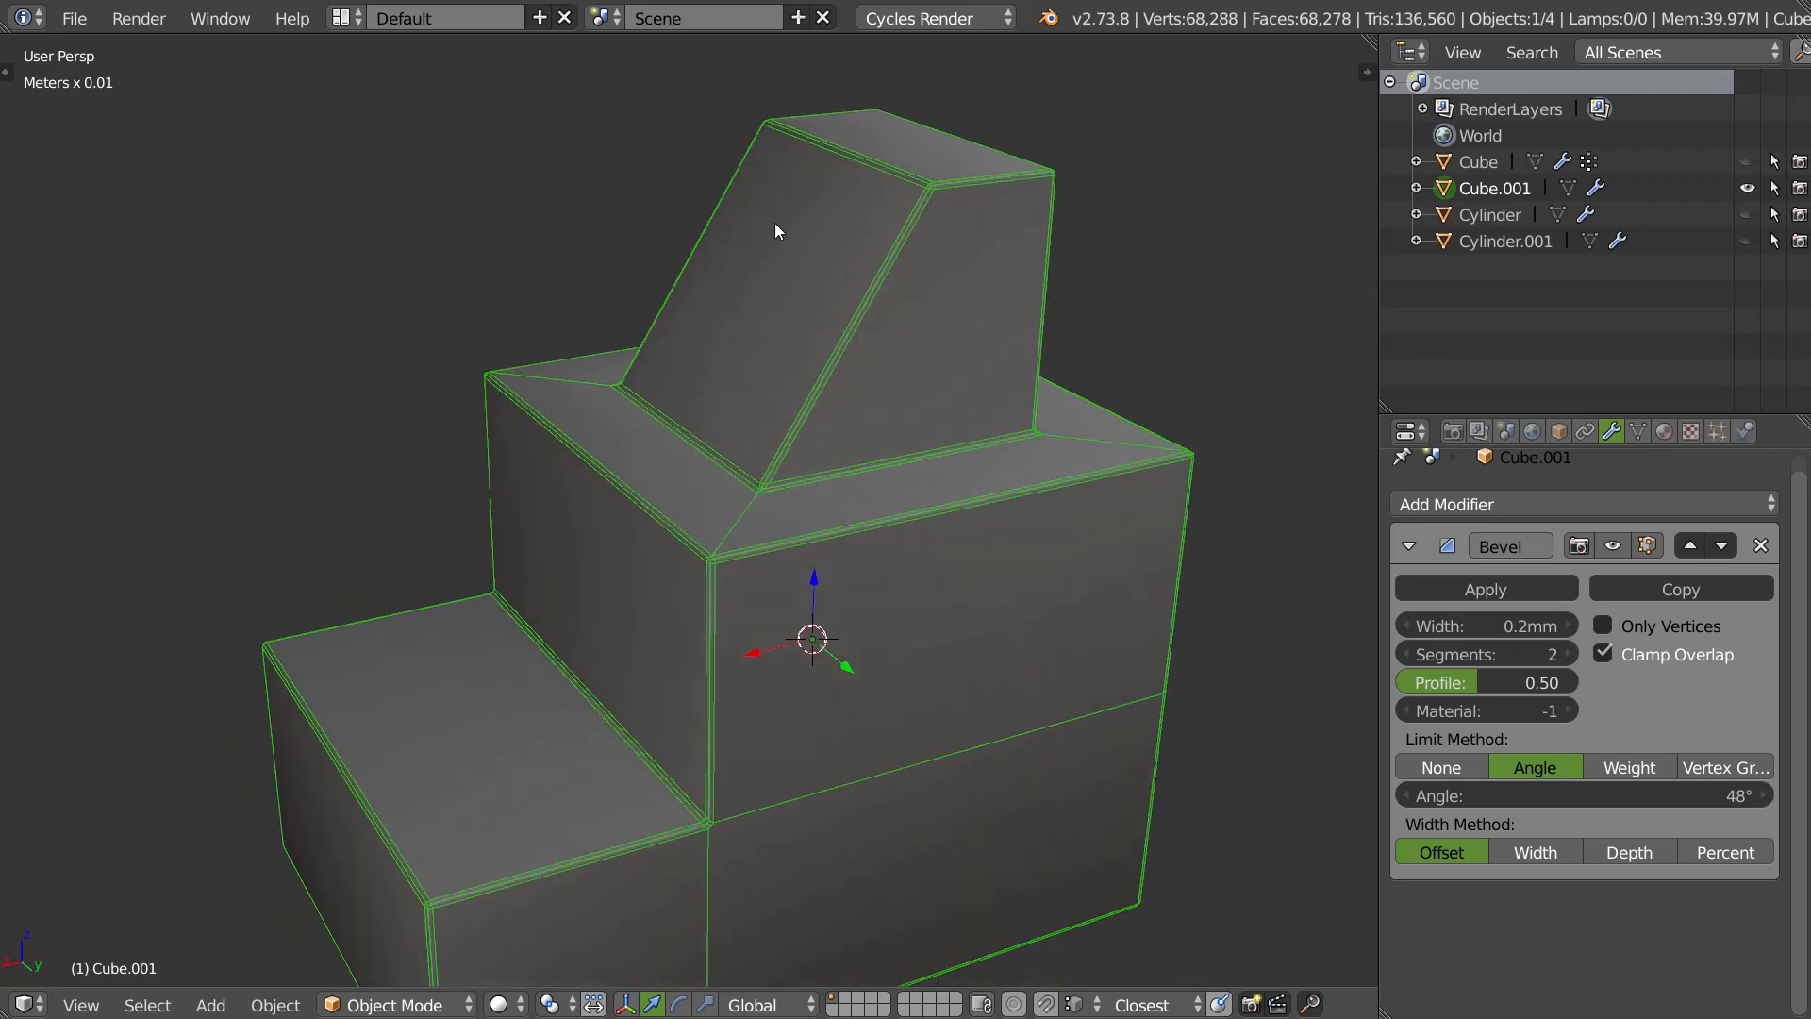
Set the bevel's limit method to Weight and enter Edit Mode.
click(1628, 767)
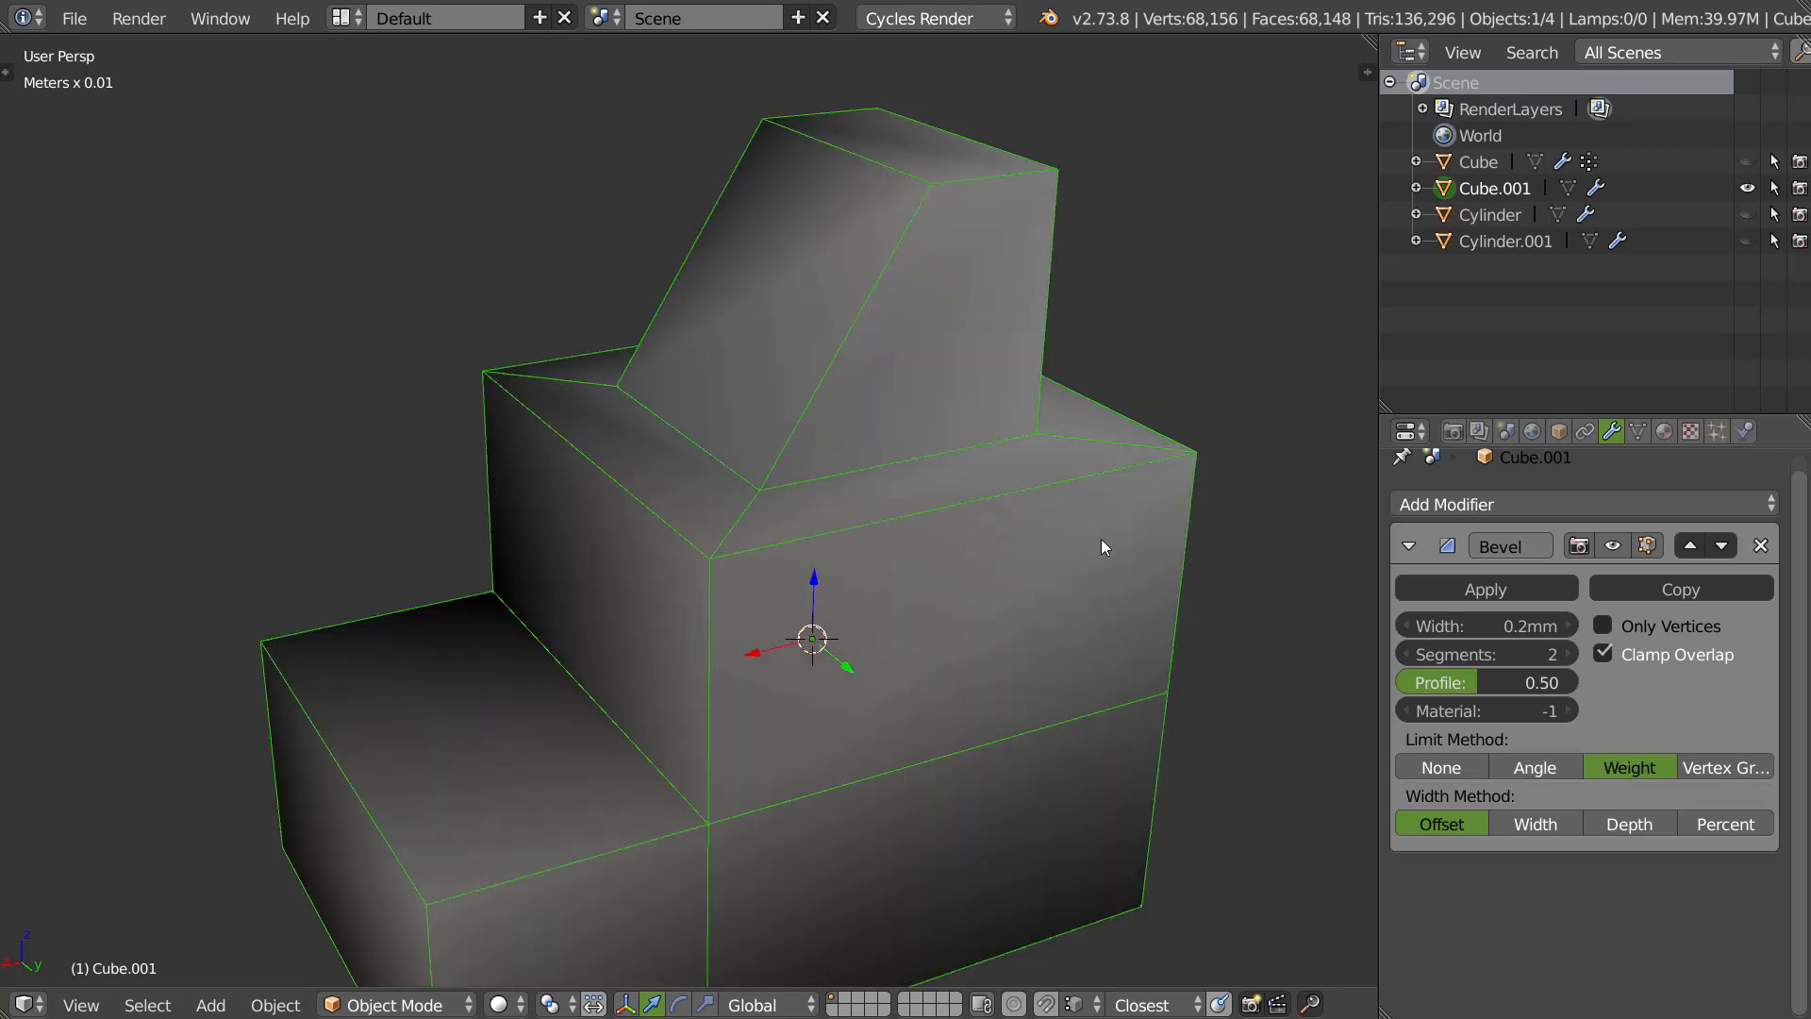
middle_drag(755, 476, 789, 504)
scroll(819, 485, down, 1)
key(Tab)
click(825, 566)
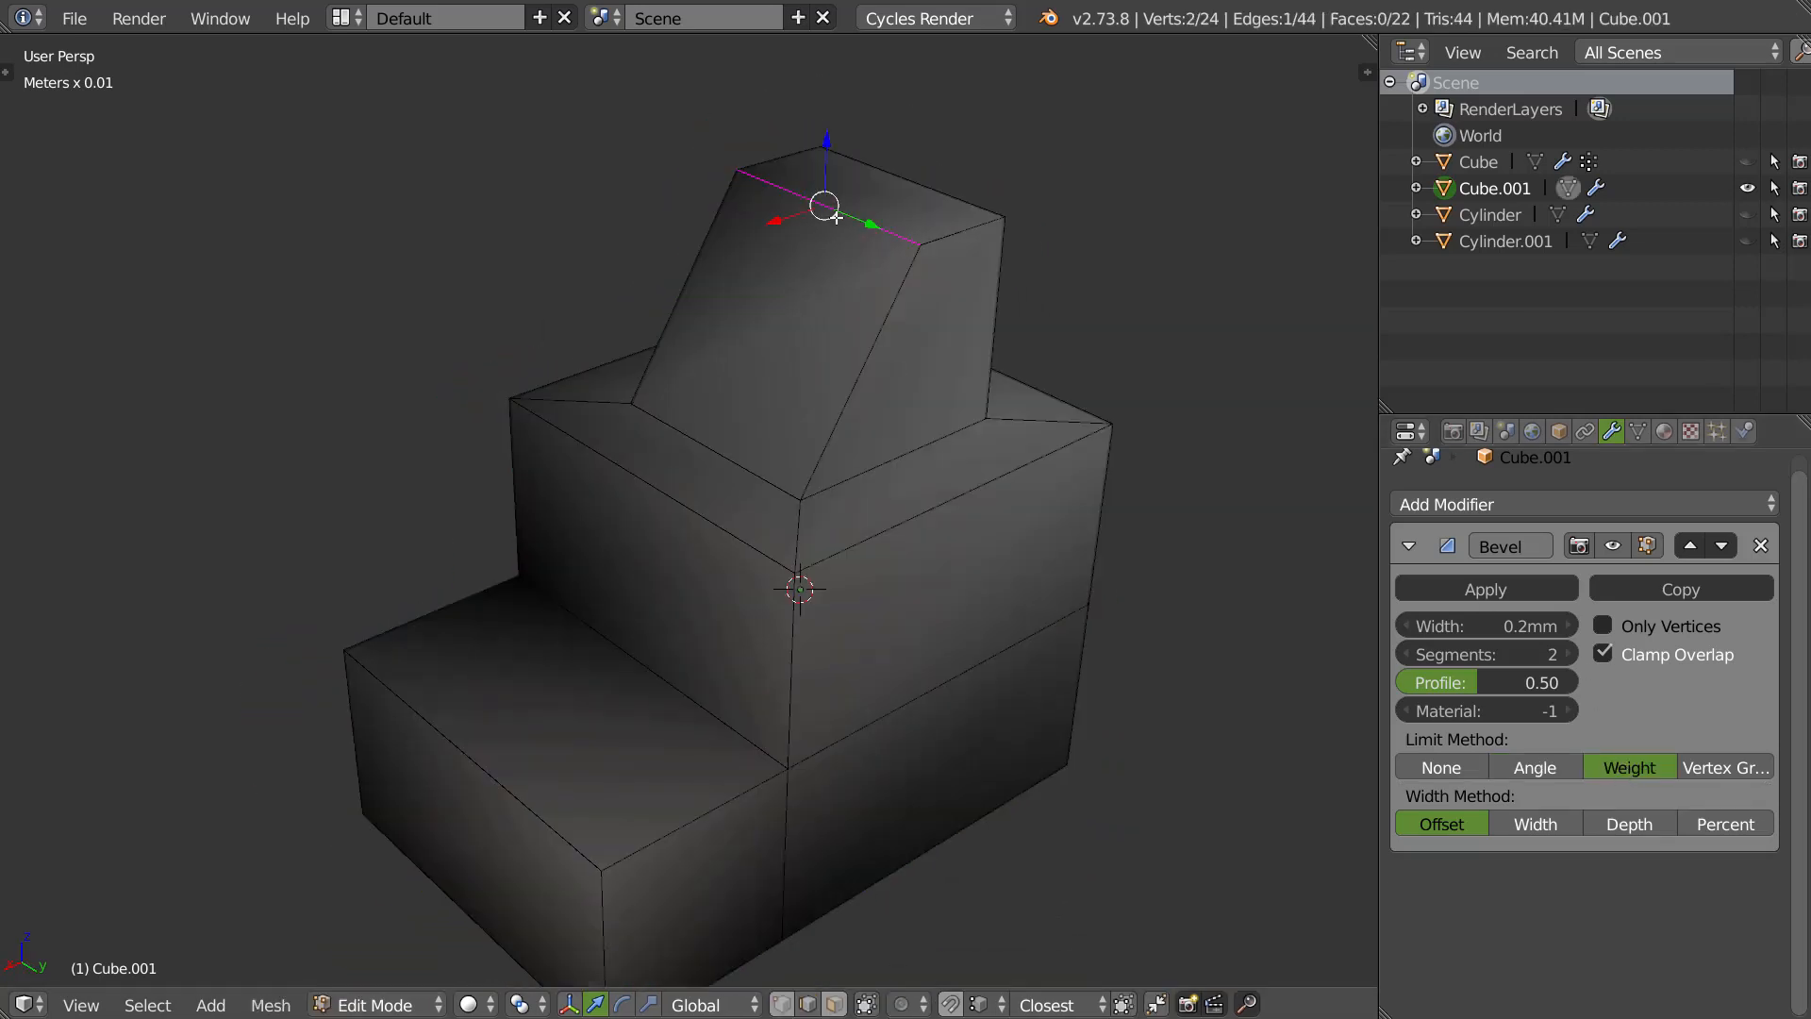
Select the edge loops running up both sides of the block over the sloped top section.
shift+right_click(771, 145)
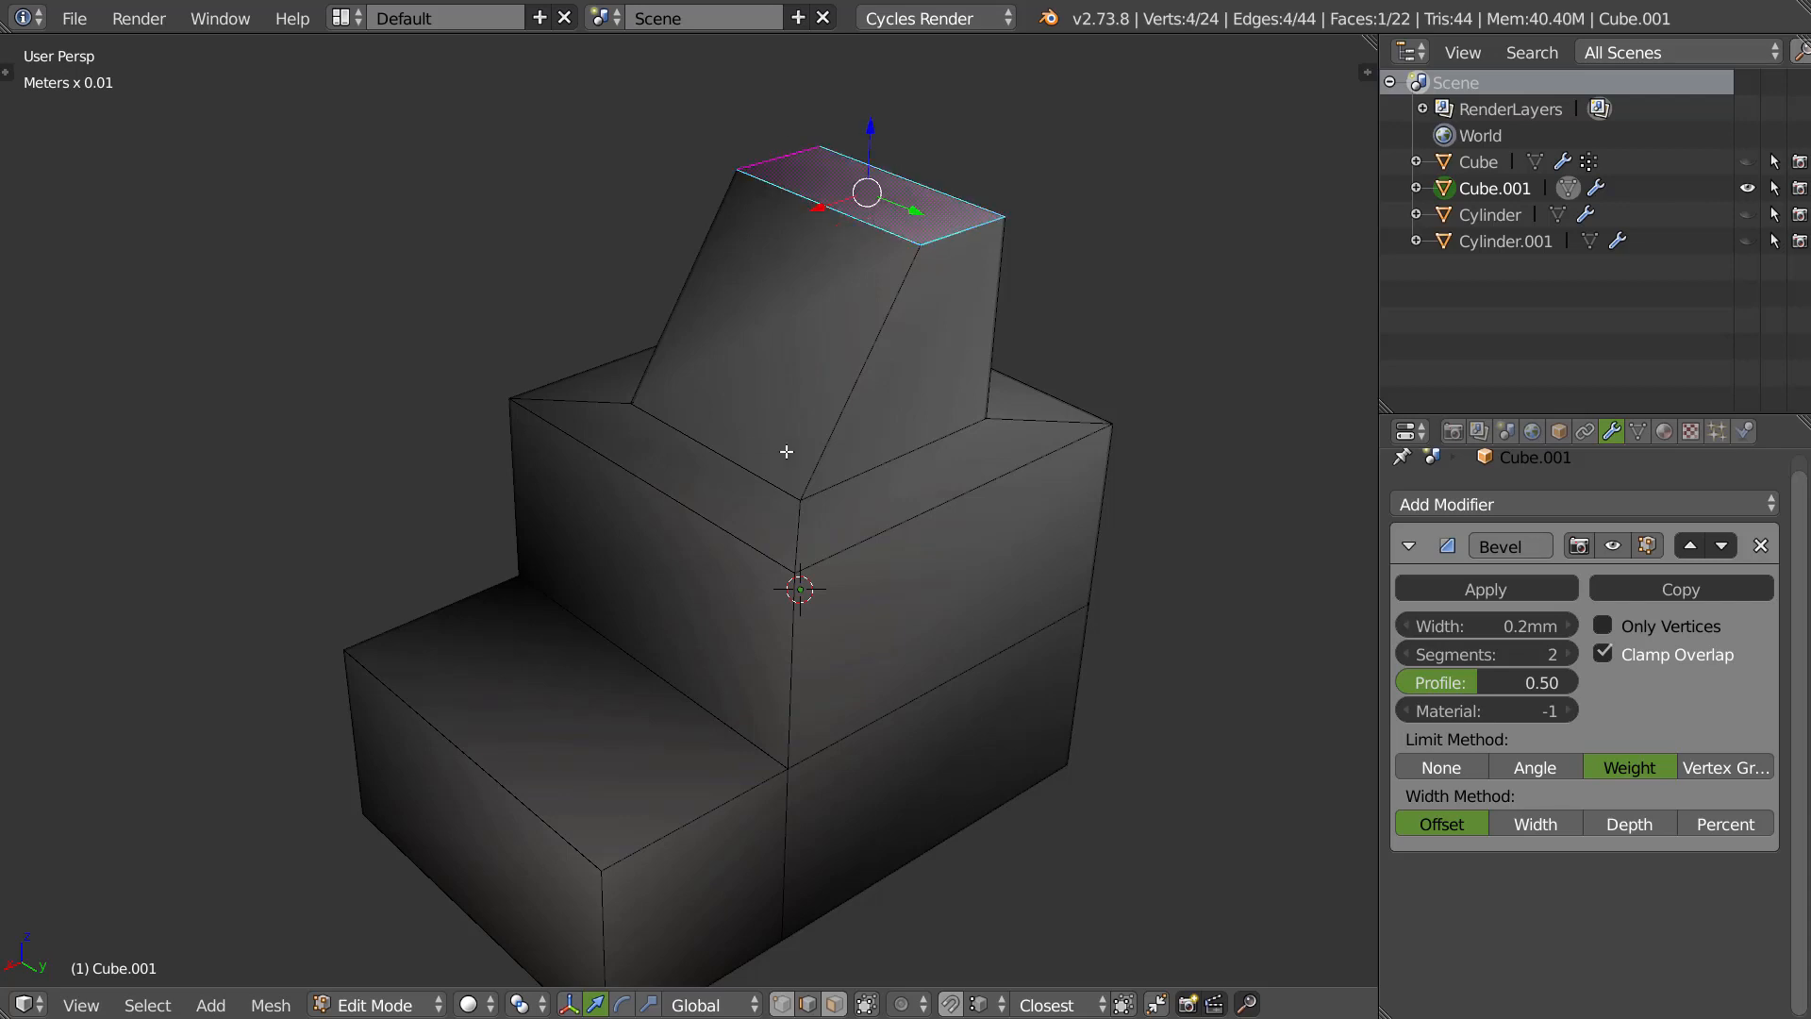
alt+right_click(966, 333)
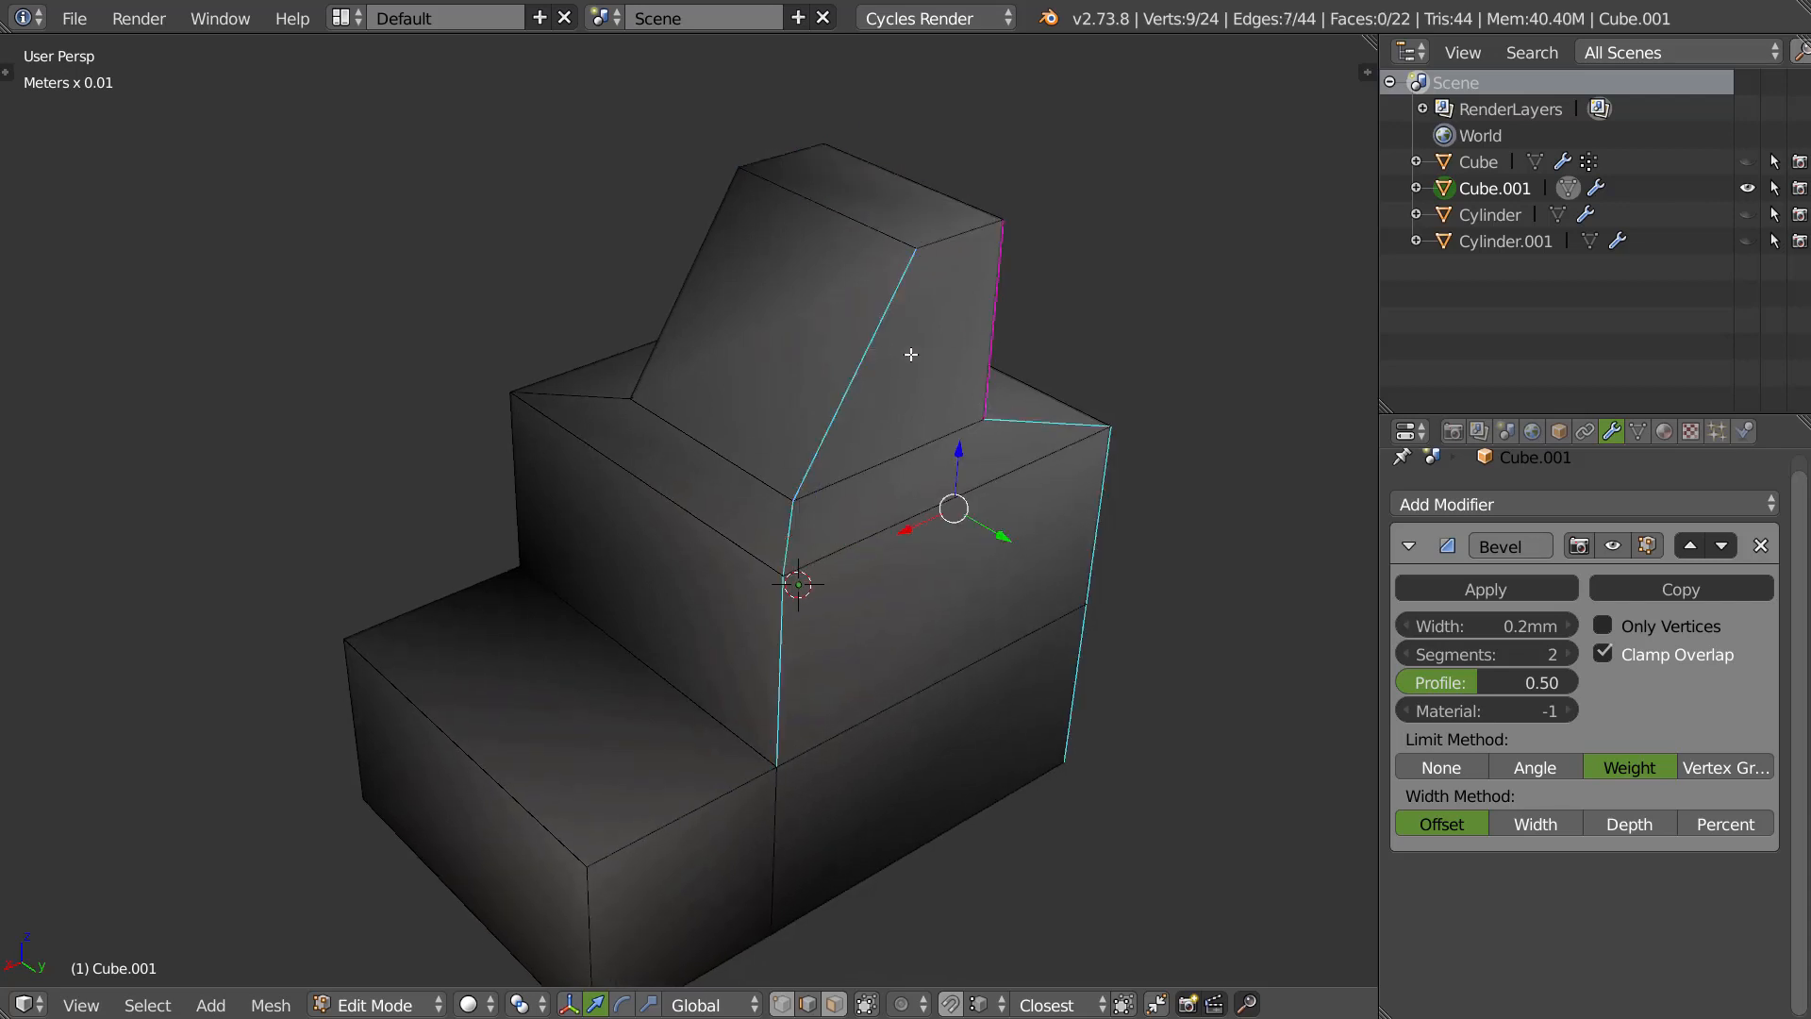
alt+shift+right_click(677, 308)
middle_drag(677, 308, 1107, 102)
alt+shift+right_click(1112, 329)
Add the lower step's top, inner, vertical and bottom front edges to the selection.
shift+right_click(651, 596)
shift+right_click(688, 489)
shift+right_click(440, 414)
shift+right_click(388, 468)
shift+right_click(535, 696)
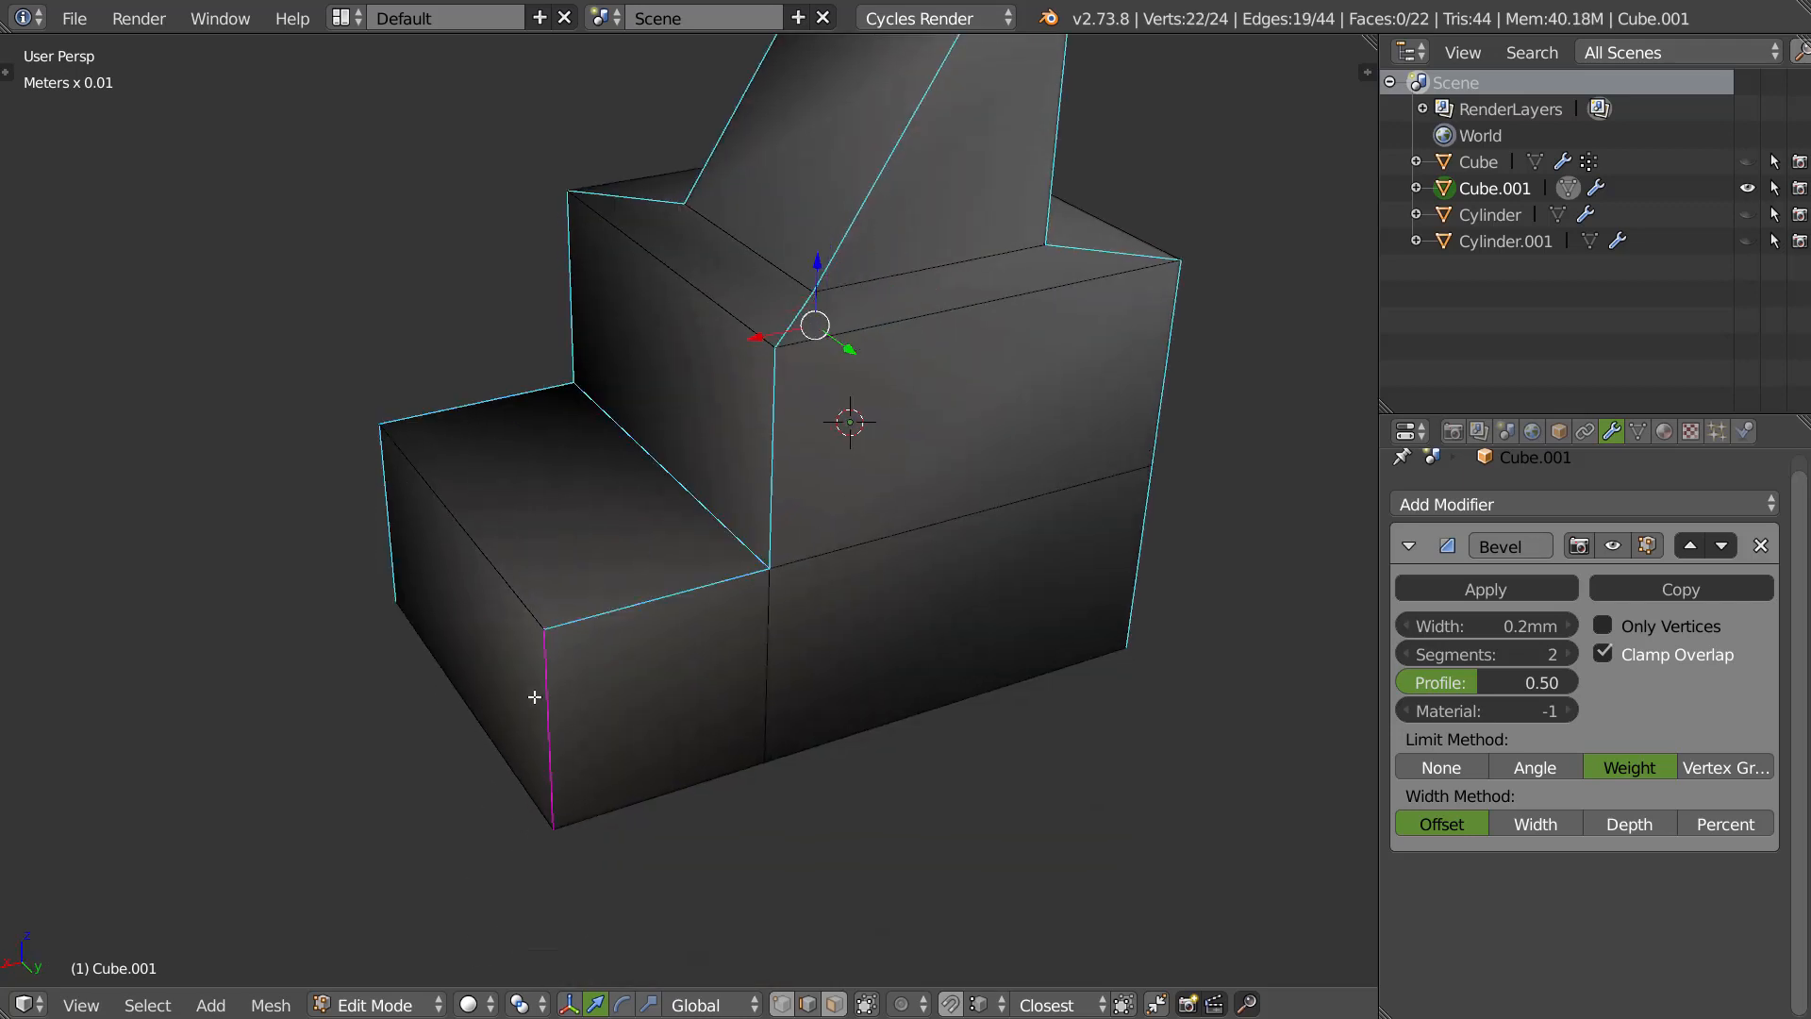
shift+right_click(511, 588)
middle_drag(688, 517, 699, 503)
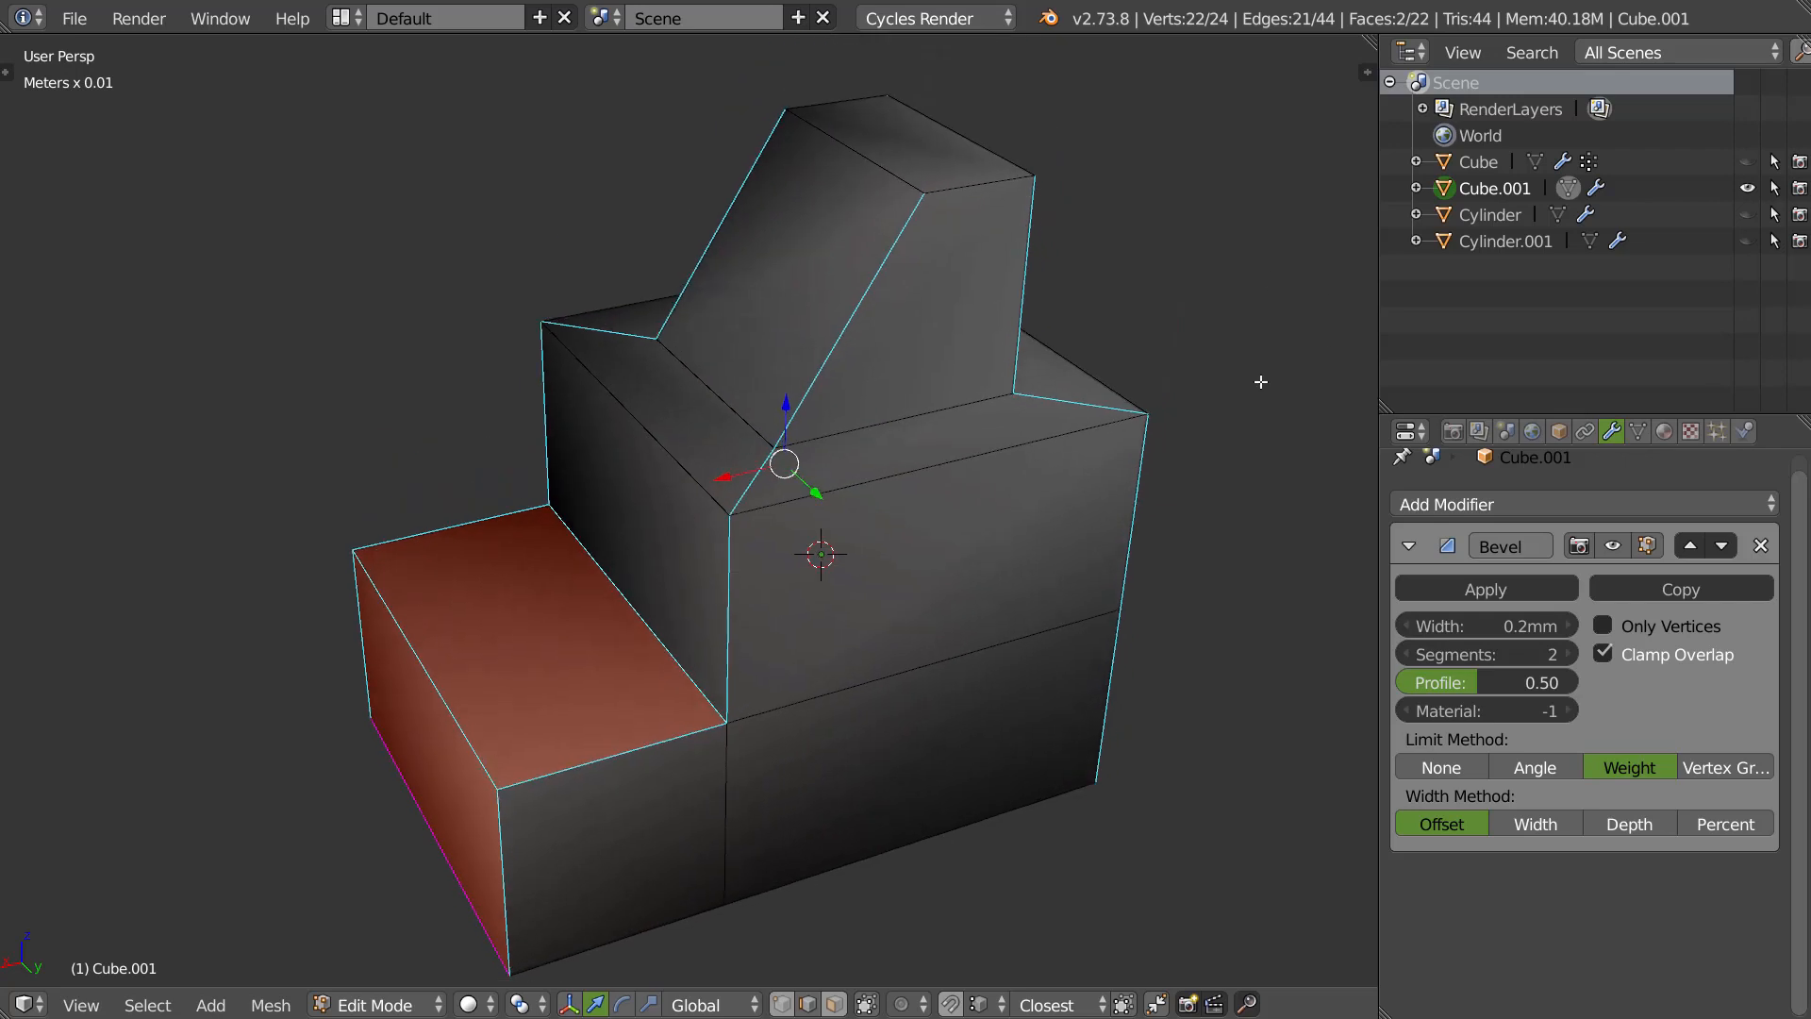
Set the selected edges' mean bevel weight to 1.00 and return to Object Mode.
key(n)
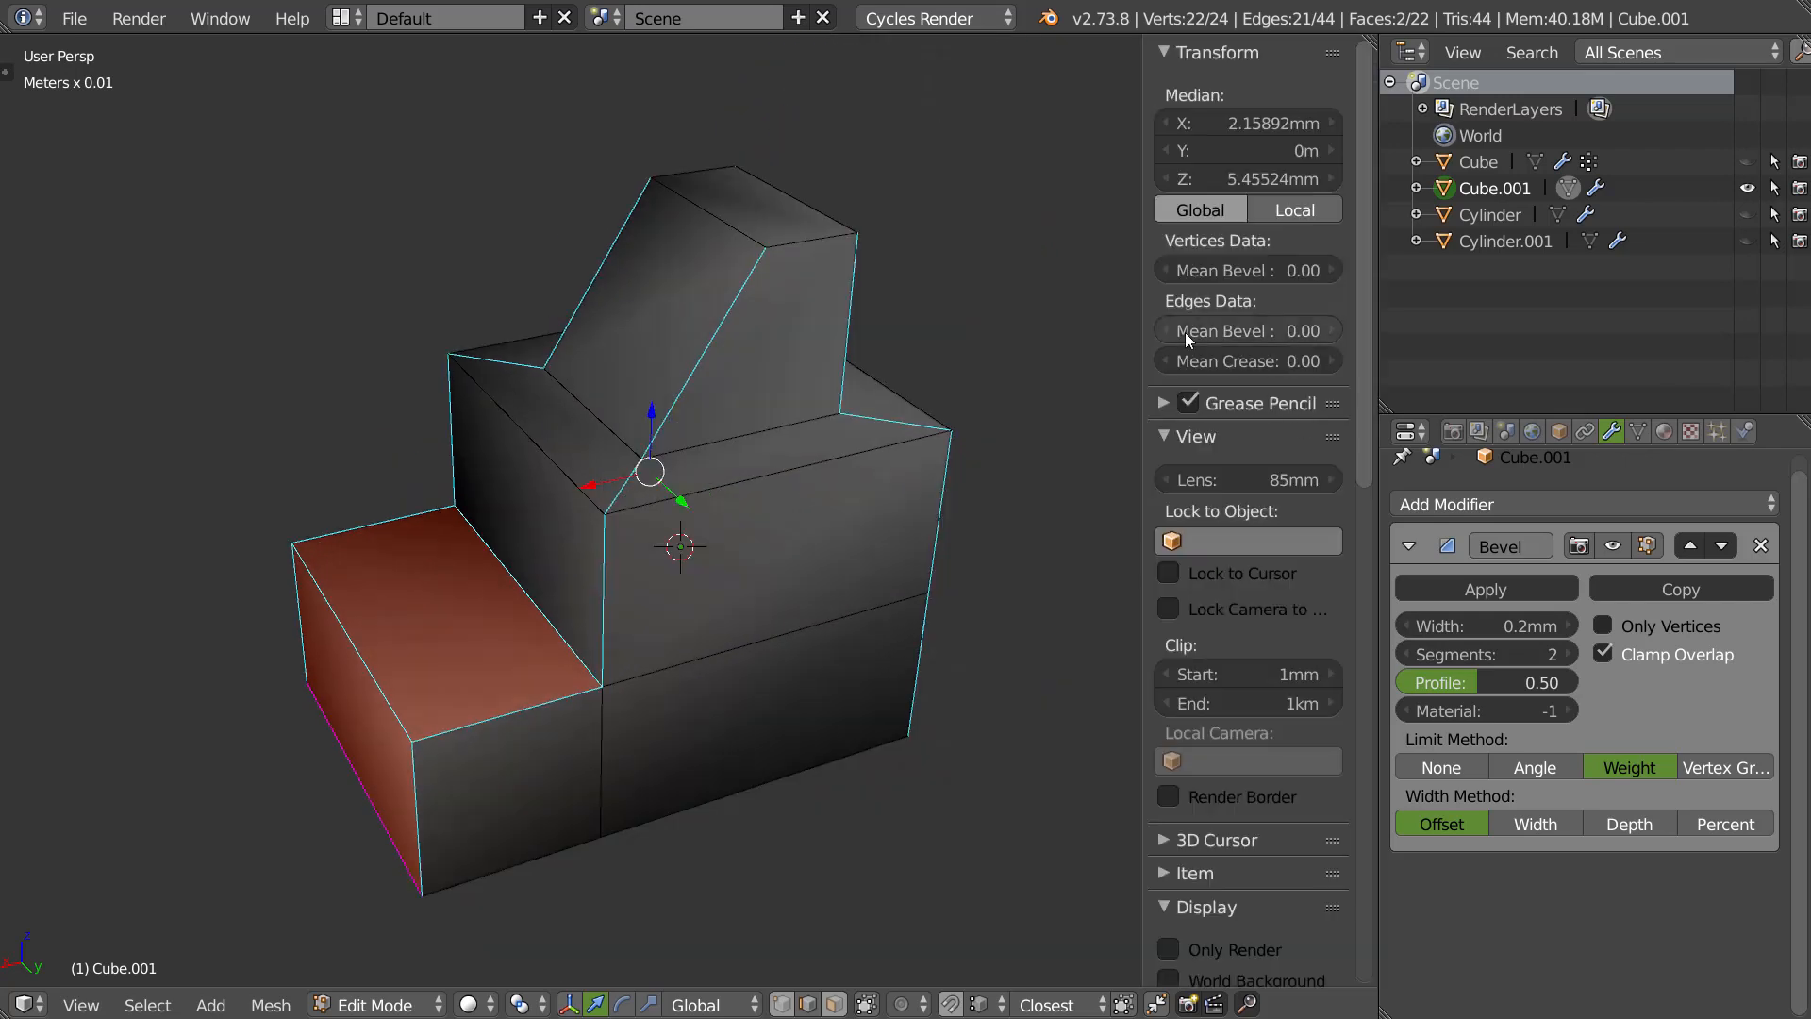
drag(1219, 325, 1254, 331)
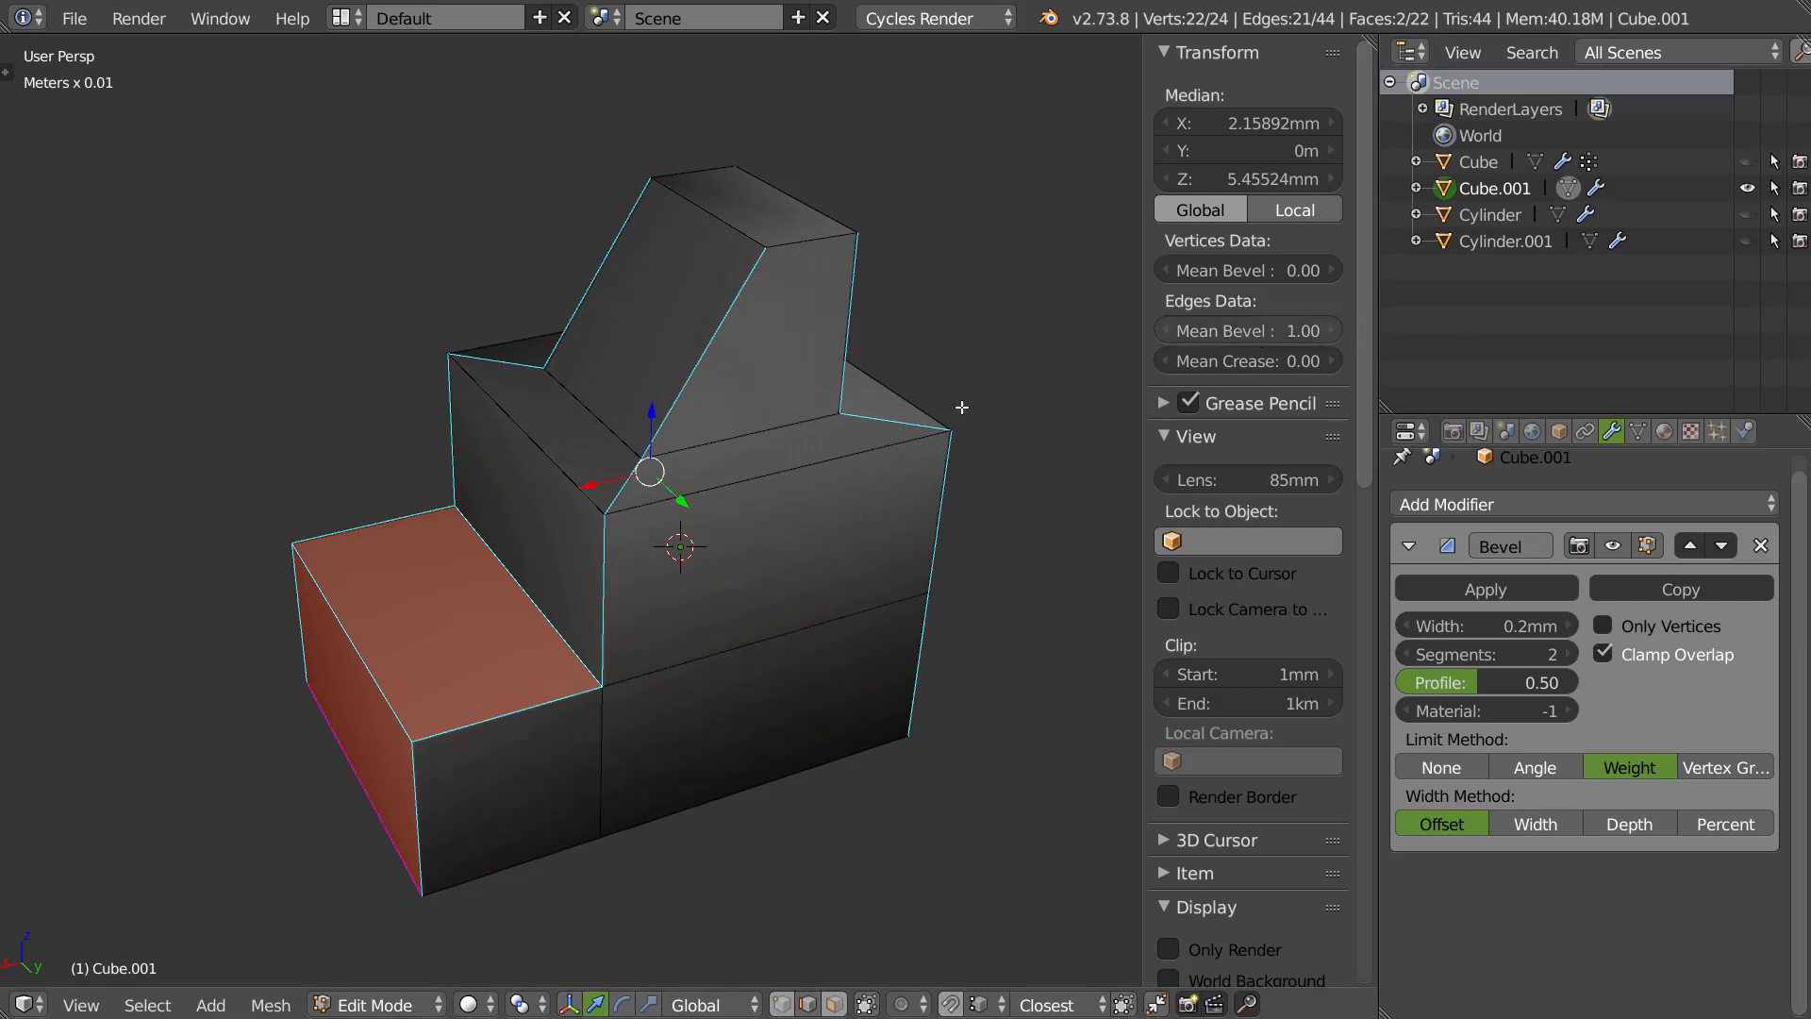
middle_drag(906, 444, 824, 461)
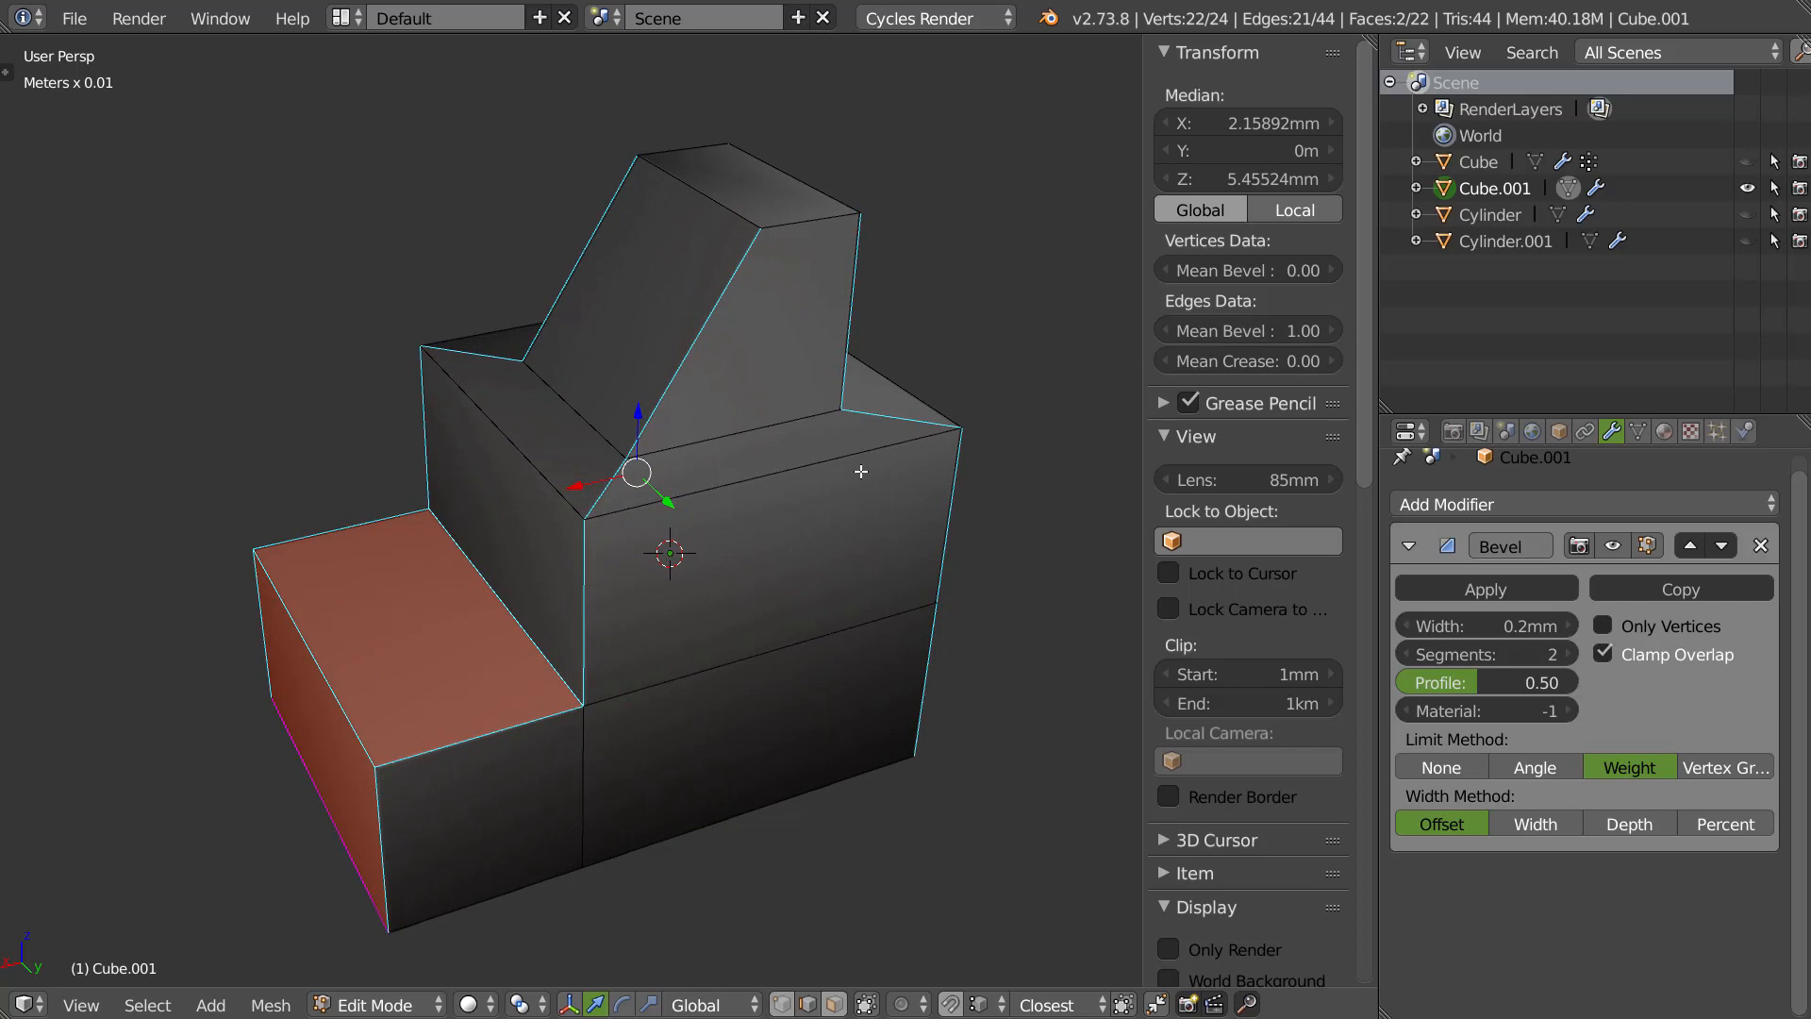
key(n)
scroll(911, 423, up, 2)
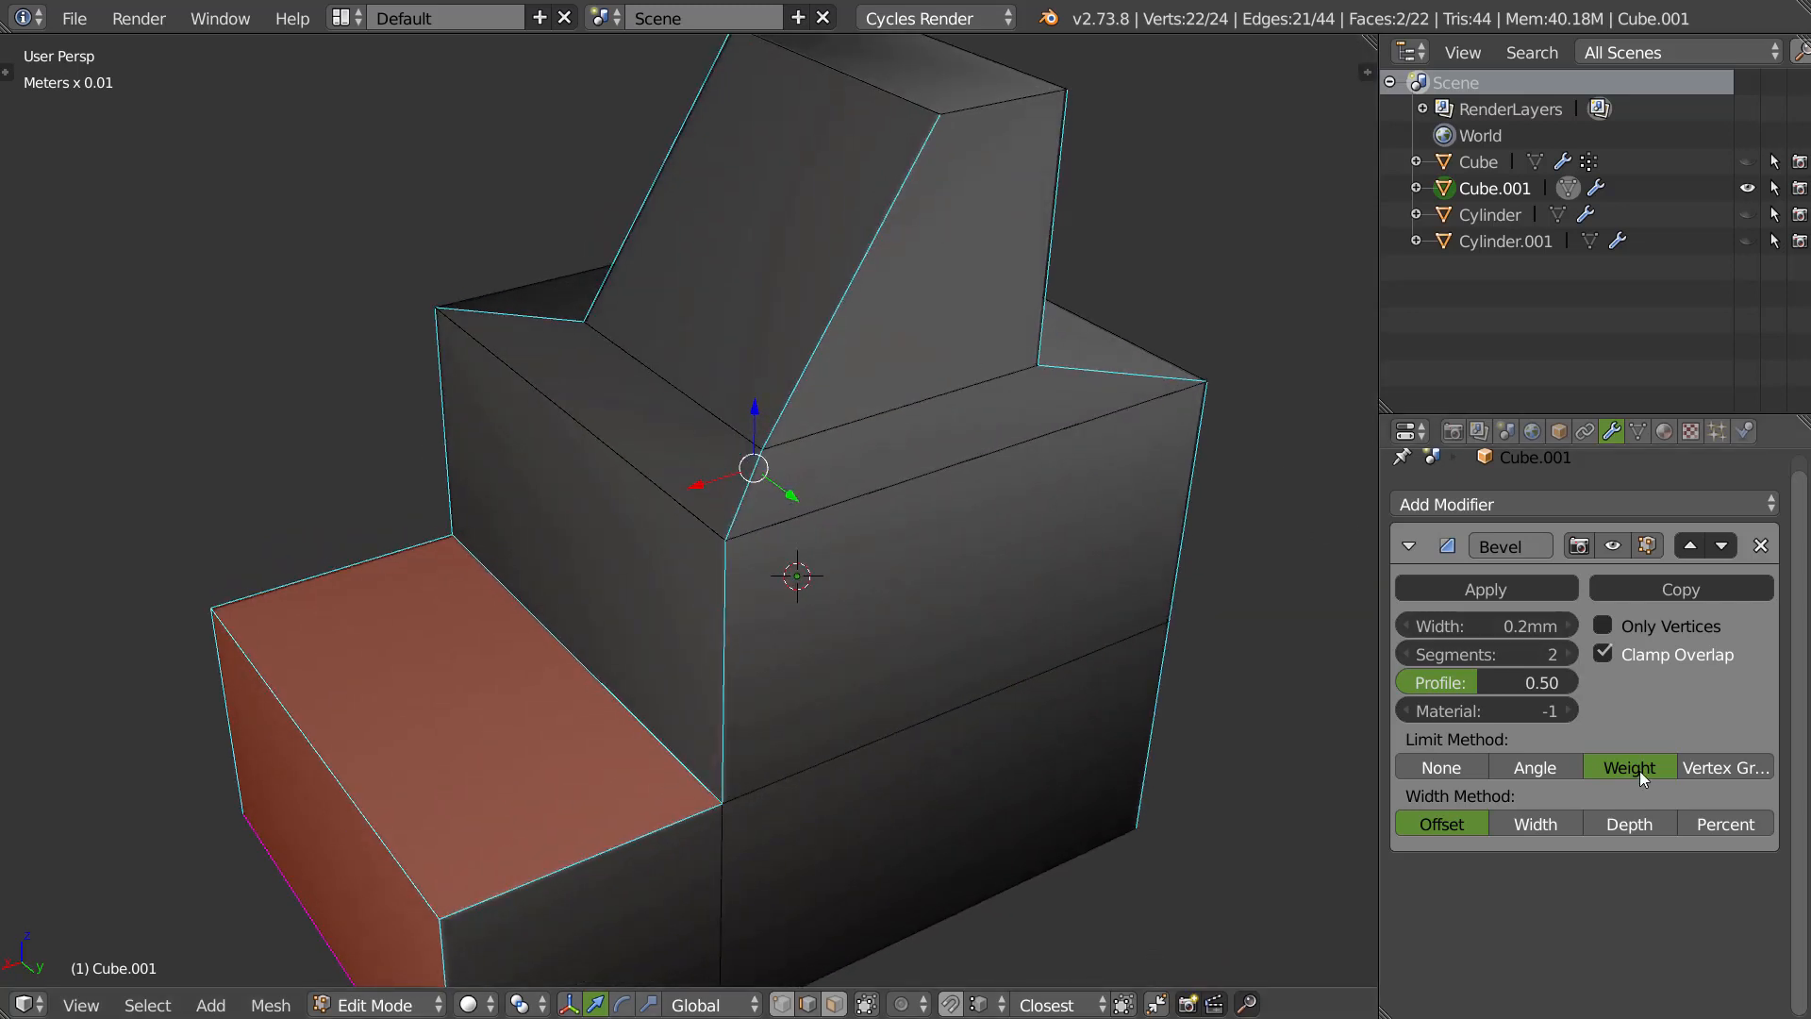
key(Tab)
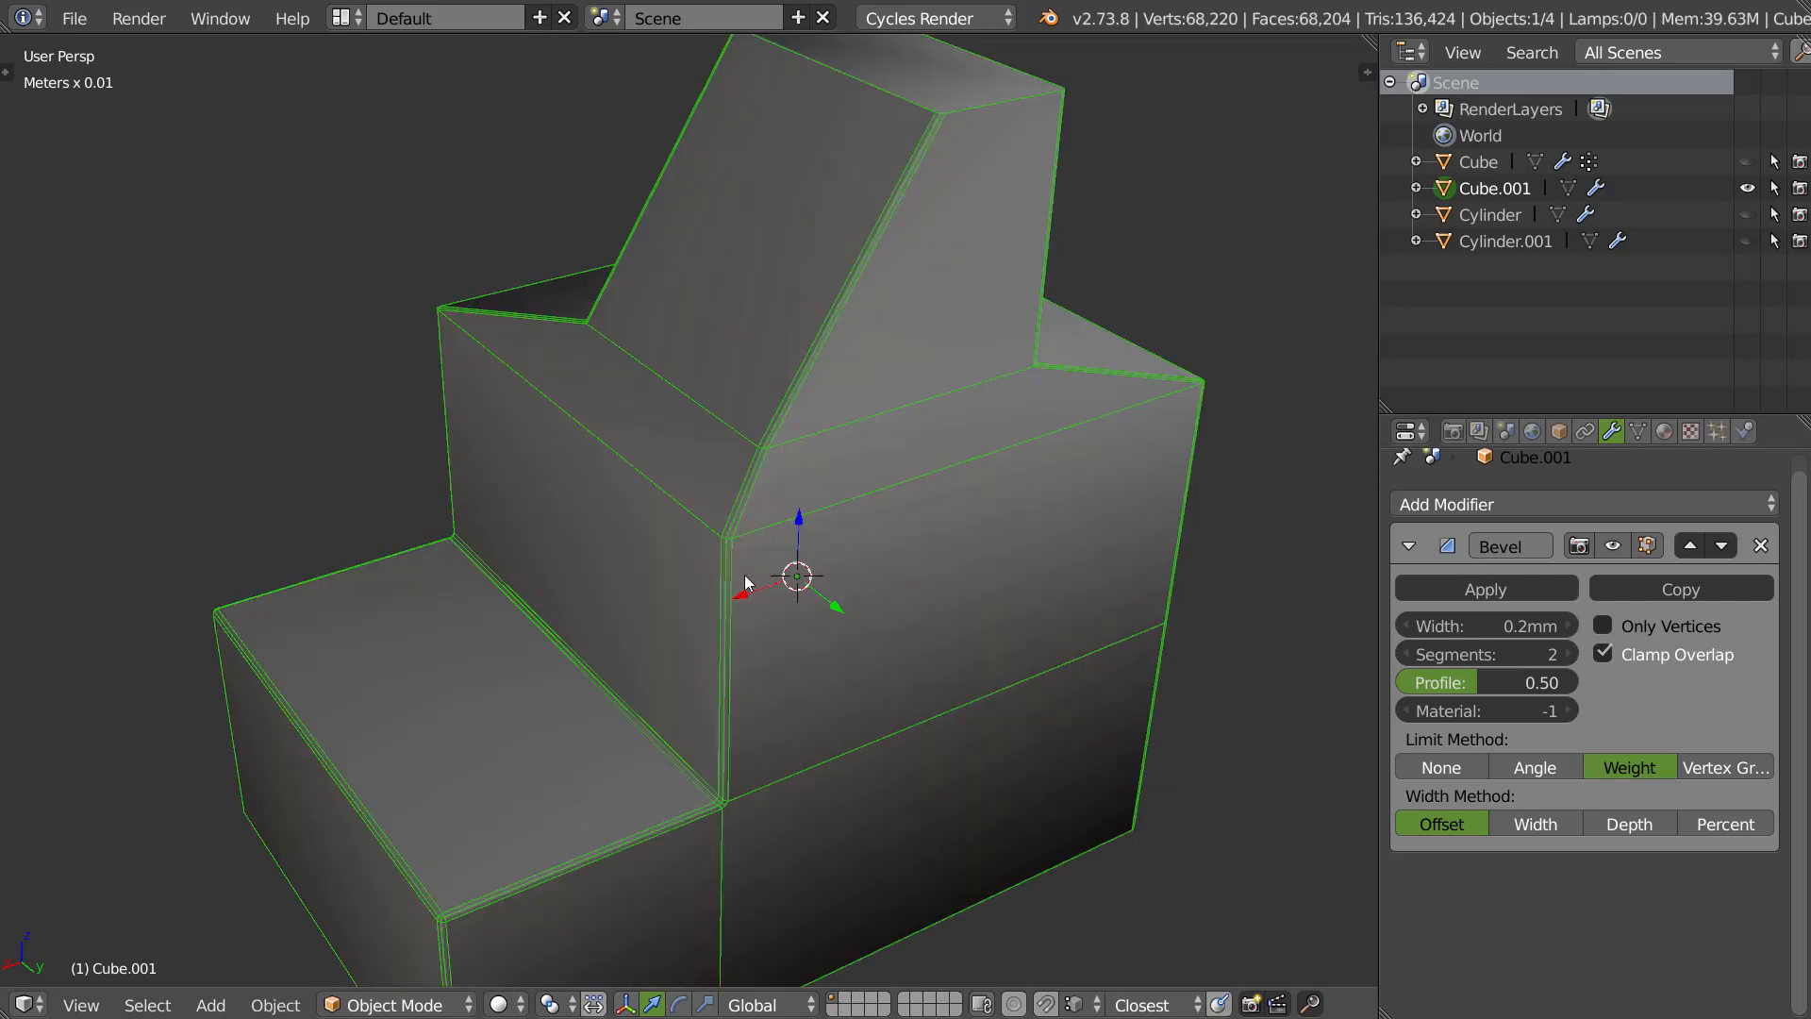
Inspect the weighted bevels and set the bevel width to 1 mm.
scroll(746, 572, up, 5)
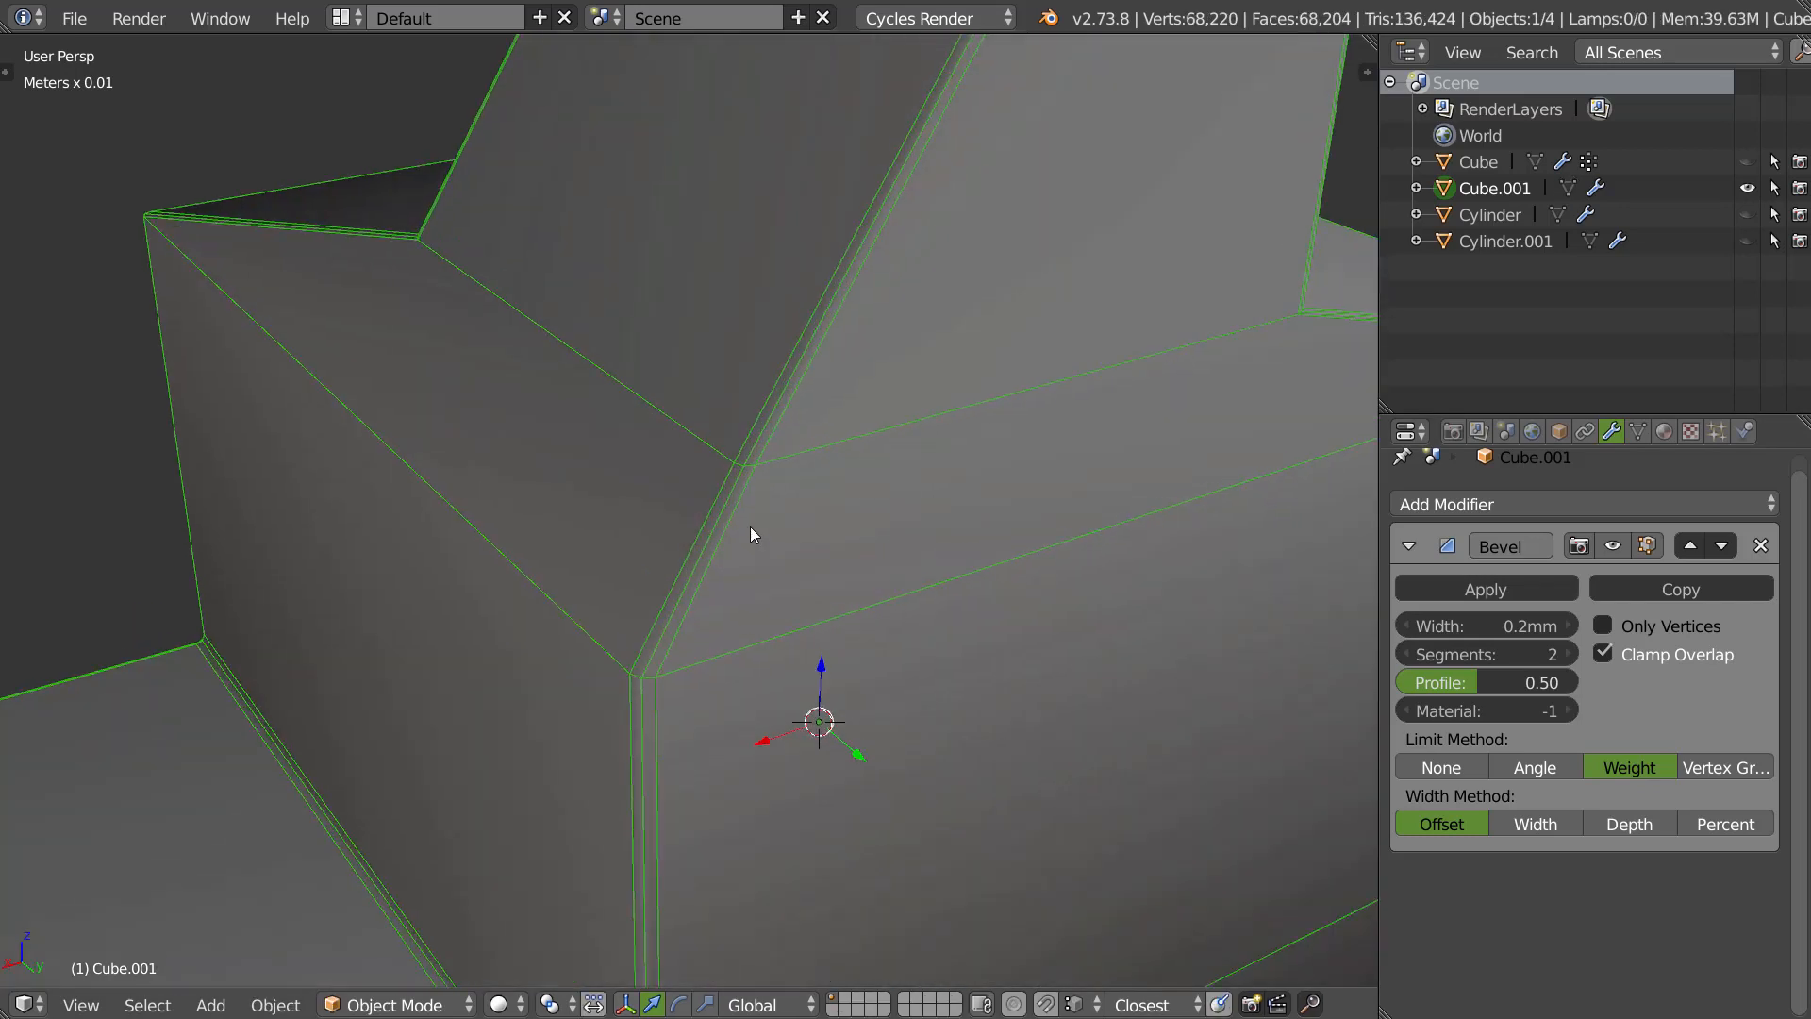
scroll(749, 564, down, 5)
middle_drag(796, 364, 534, 425)
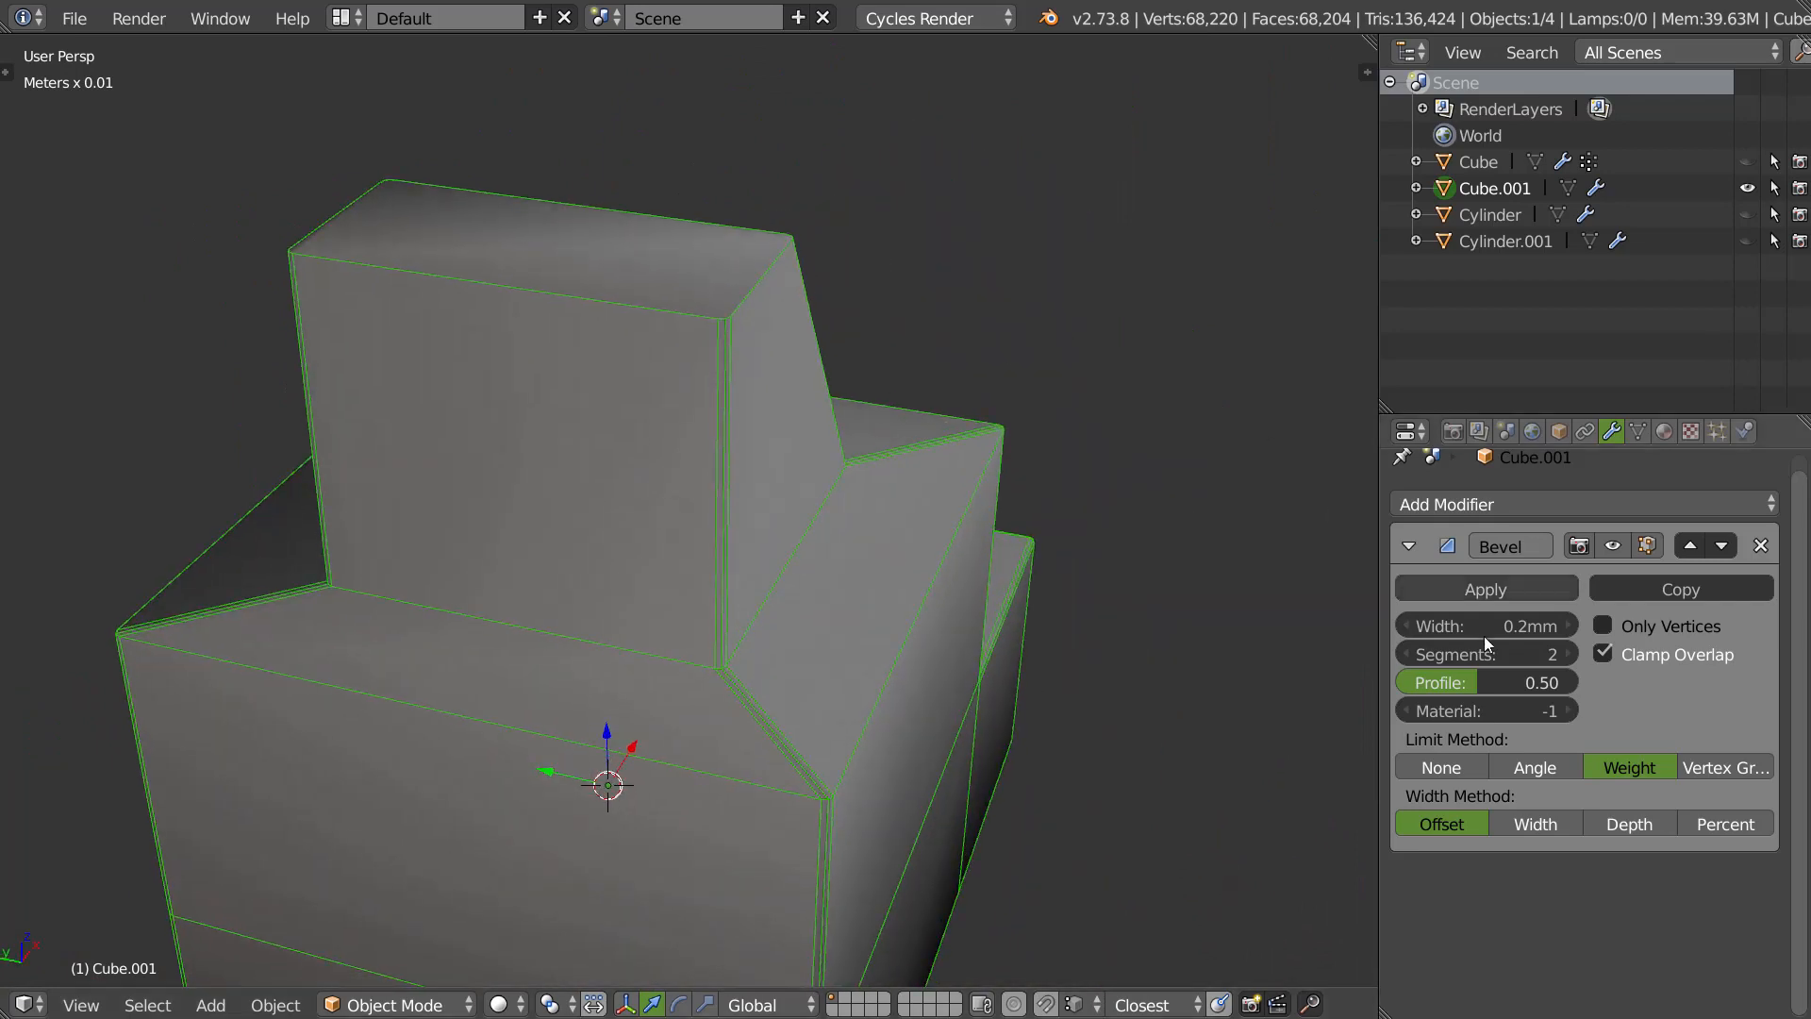
drag(1470, 631, 1485, 630)
scroll(711, 614, down, 5)
middle_drag(796, 675, 696, 461)
Select an edge in Edit Mode, show the transform properties and check the beveled mesh in Object Mode.
key(Tab)
right_click(789, 514)
key(n)
key(Tab)
middle_drag(709, 513, 771, 267)
scroll(484, 528, up, 2)
key(Tab)
Select the top block's upper face in face mode and extrude it upward.
right_click(873, 203)
key(ctrl+Tab)
click(754, 436)
right_click(754, 444)
middle_drag(753, 444, 752, 456)
key(e)
click(743, 299)
Move one upper edge of the extruded section along X in edge mode, and return to Object Mode.
middle_drag(732, 397, 702, 361)
key(ctrl+Tab)
click(688, 315)
right_click(688, 282)
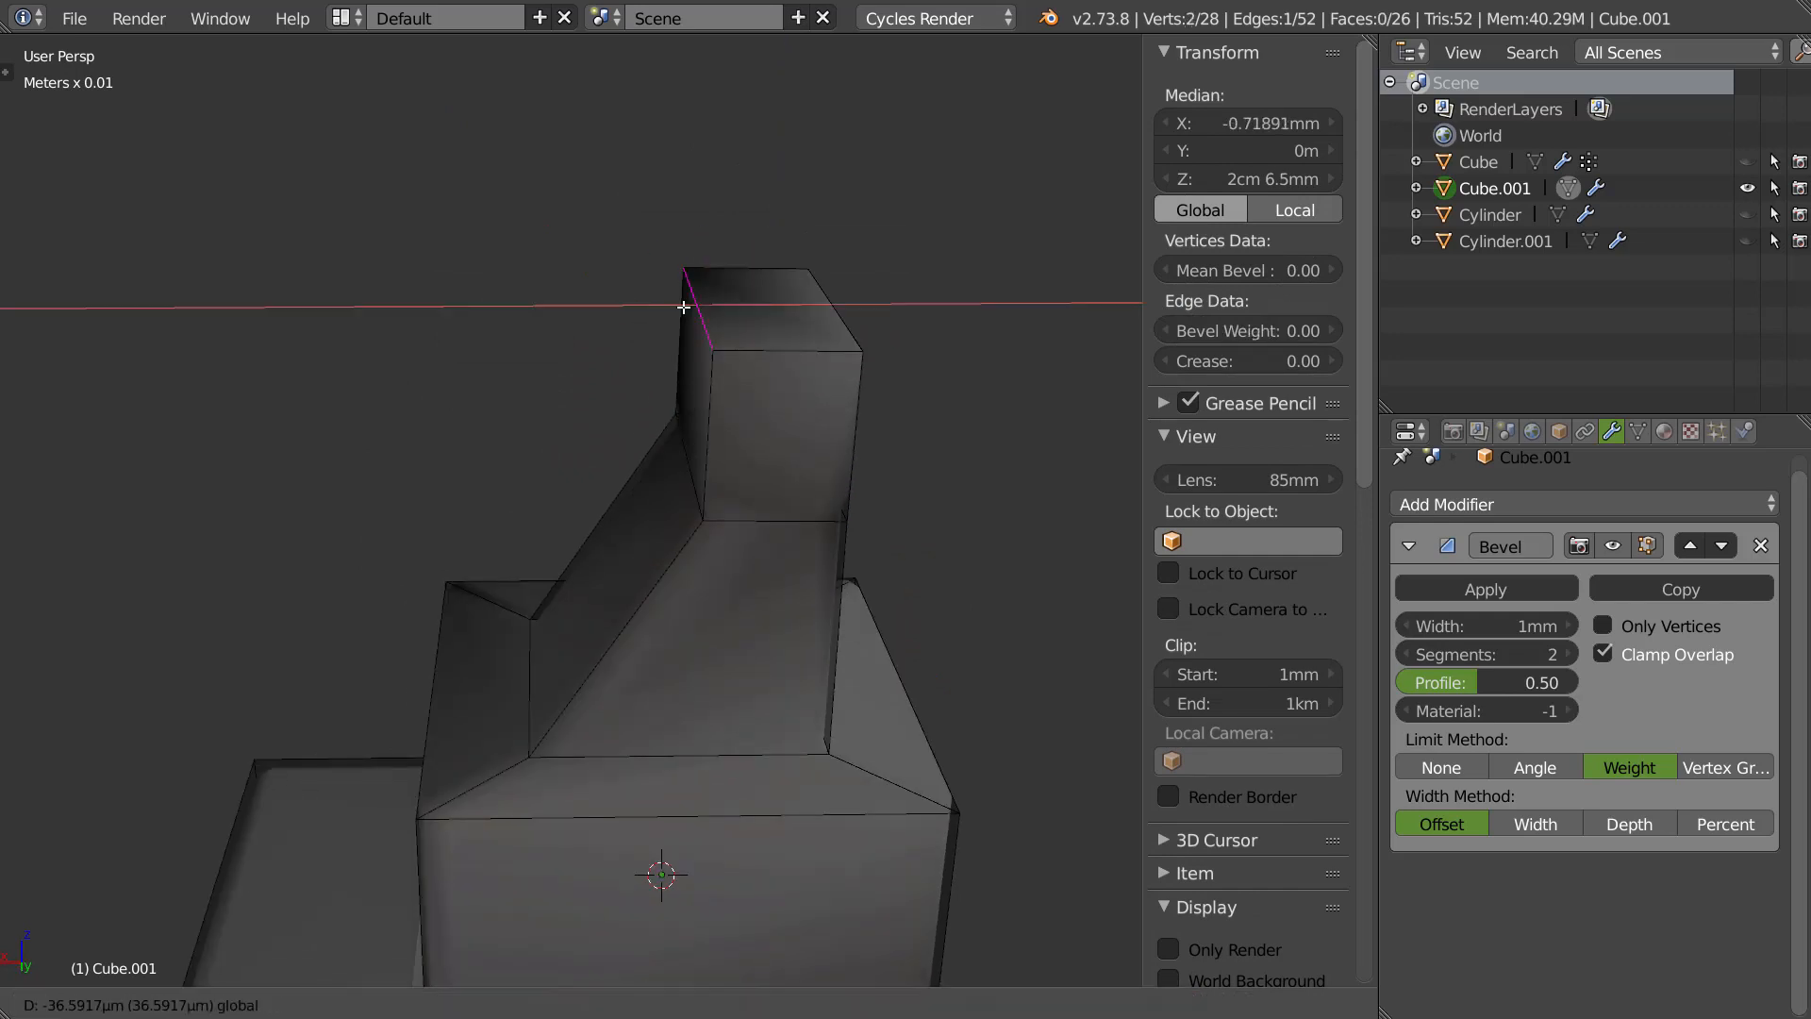
drag(656, 311, 713, 305)
key(Tab)
click(744, 266)
Select the top and vertical edges of the extruded upper section in Edit Mode.
middle_drag(683, 396, 804, 386)
key(Tab)
click(791, 426)
right_click(782, 374)
shift+right_click(832, 340)
shift+right_click(748, 279)
shift+right_click(797, 266)
shift+right_click(823, 292)
shift+right_click(604, 296)
shift+right_click(612, 245)
middle_drag(693, 326, 896, 341)
shift+right_click(554, 368)
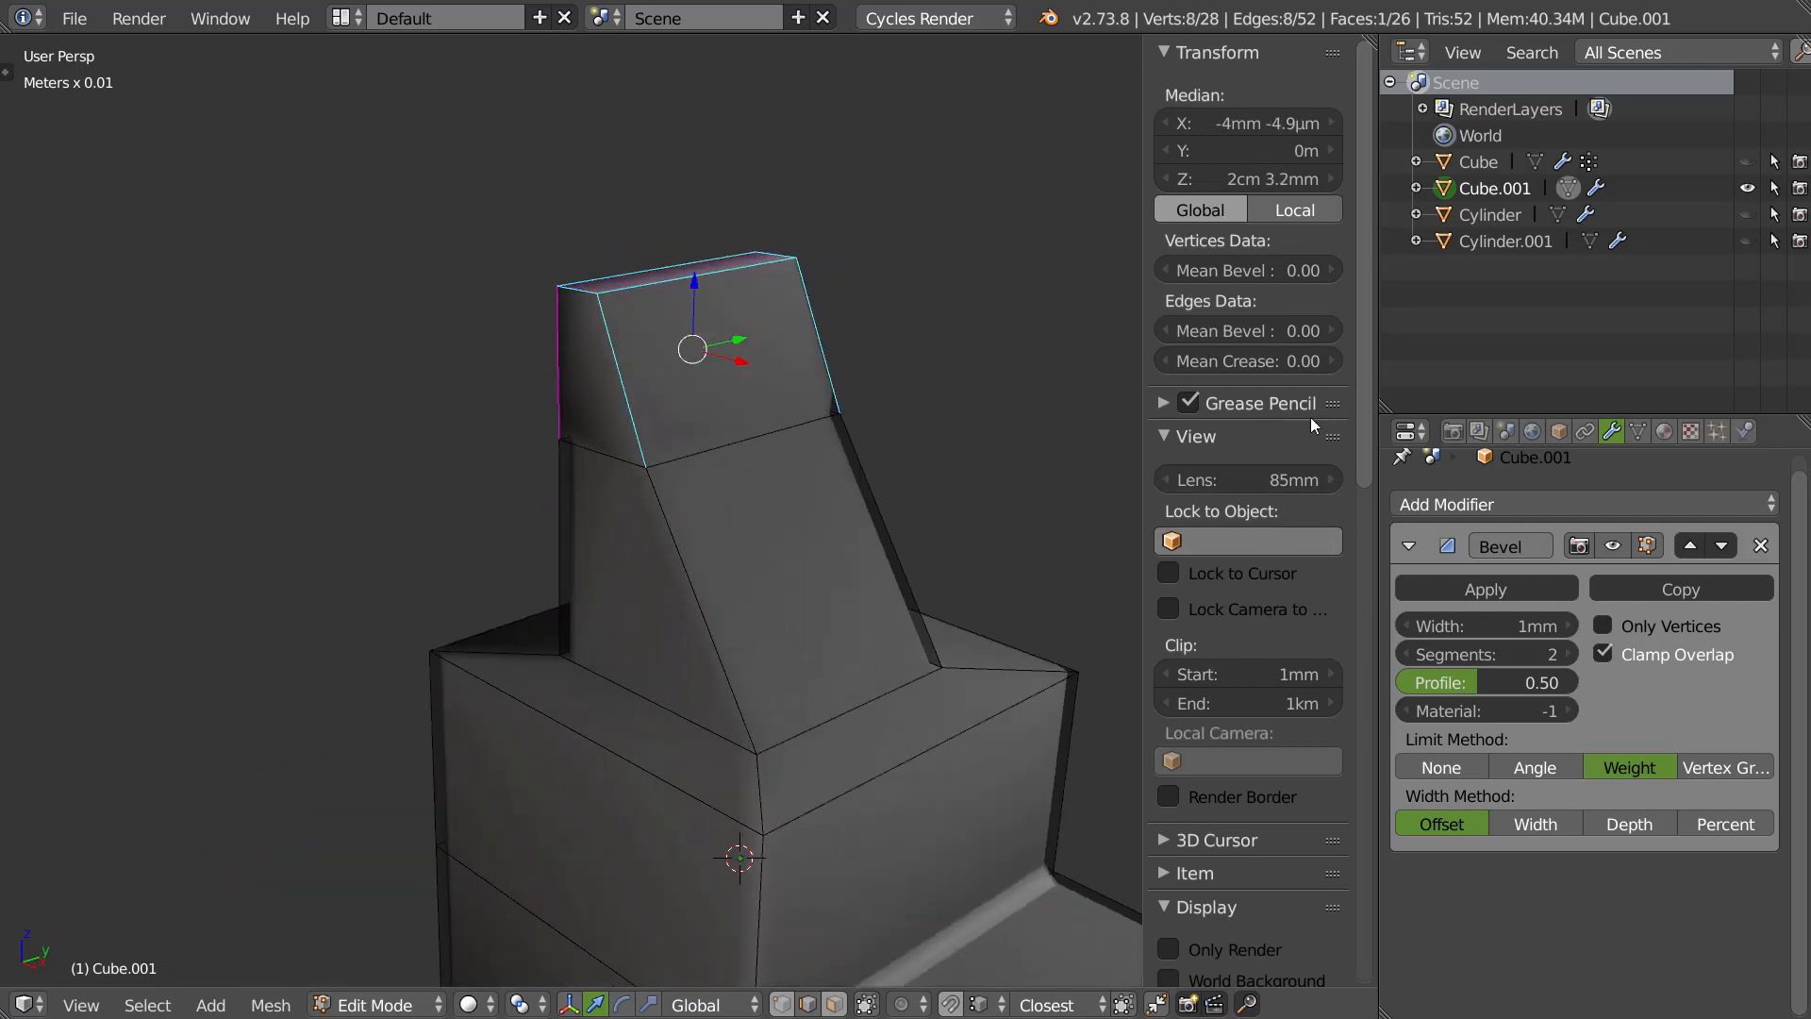
Set the upper section edges' mean bevel weight to 1.00 and view the result in Object Mode.
drag(1213, 328, 1413, 332)
key(Tab)
middle_drag(665, 405, 713, 440)
Cut a vertical edge loop through the block, slide it close to the side edge and return to Object Mode.
scroll(681, 397, down, 3)
shift+middle_drag(835, 584, 647, 392)
scroll(671, 364, up, 5)
key(Tab)
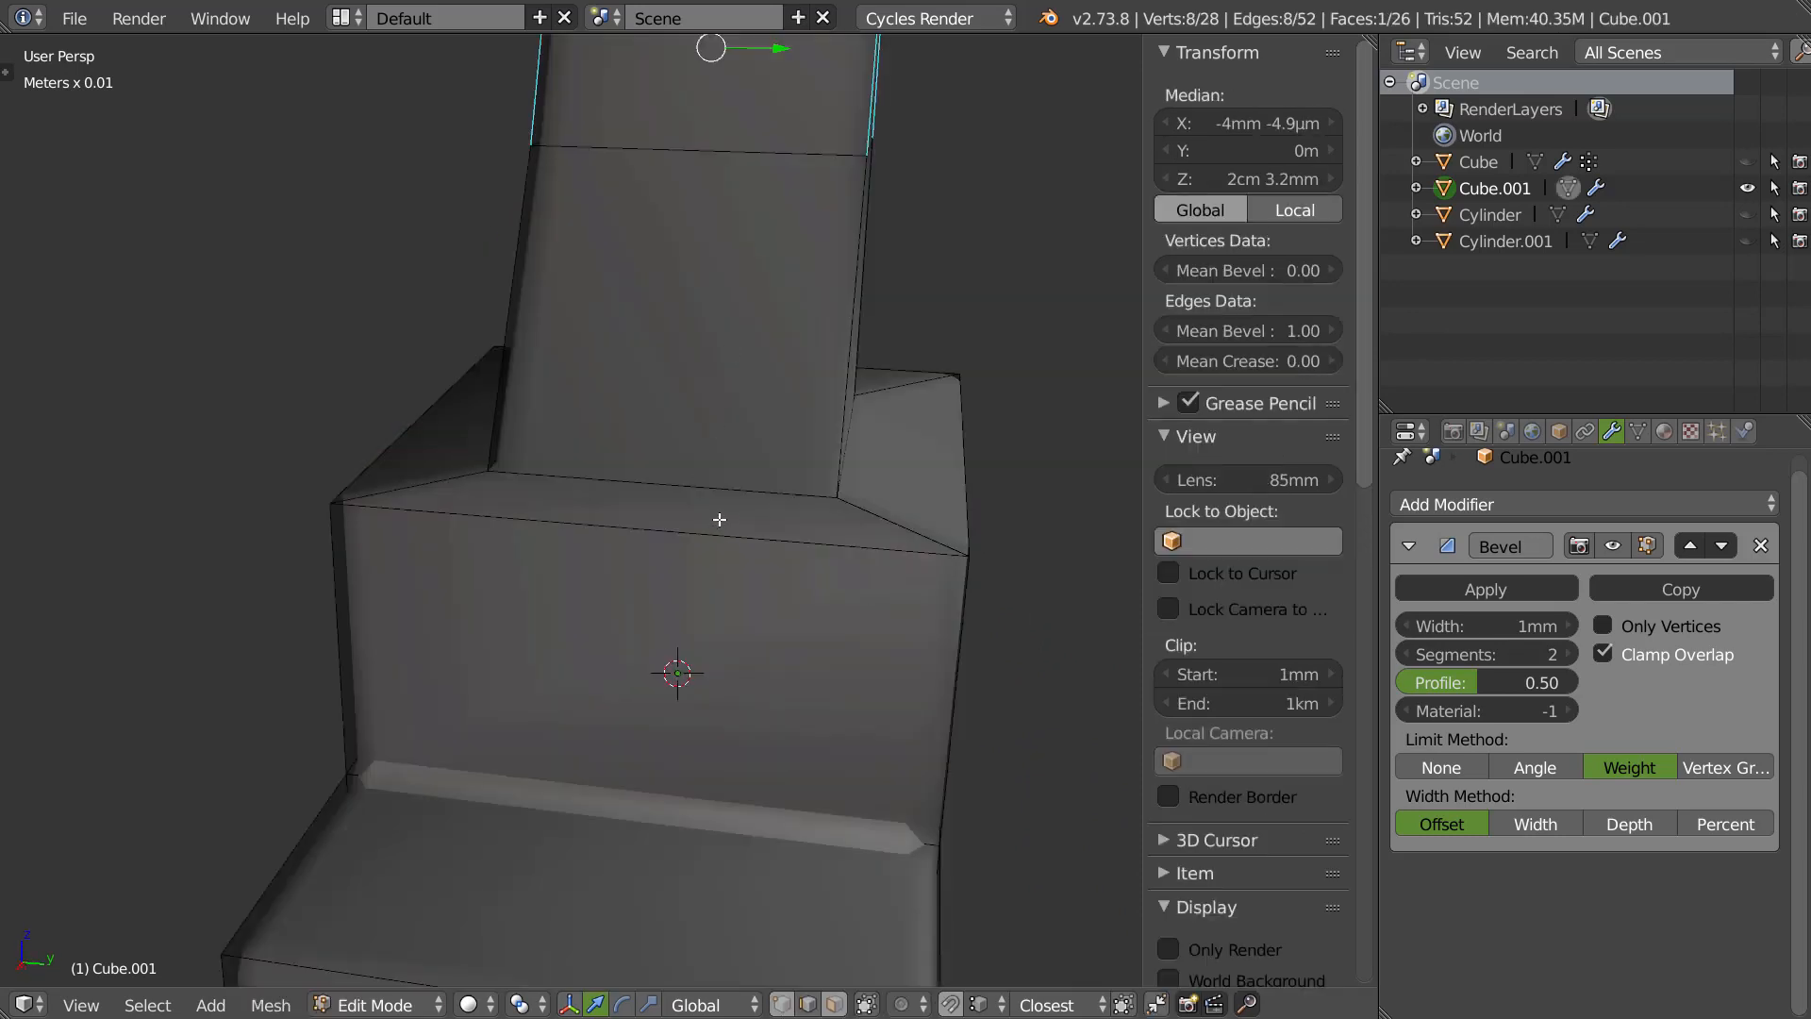
key(ctrl+r)
click(770, 515)
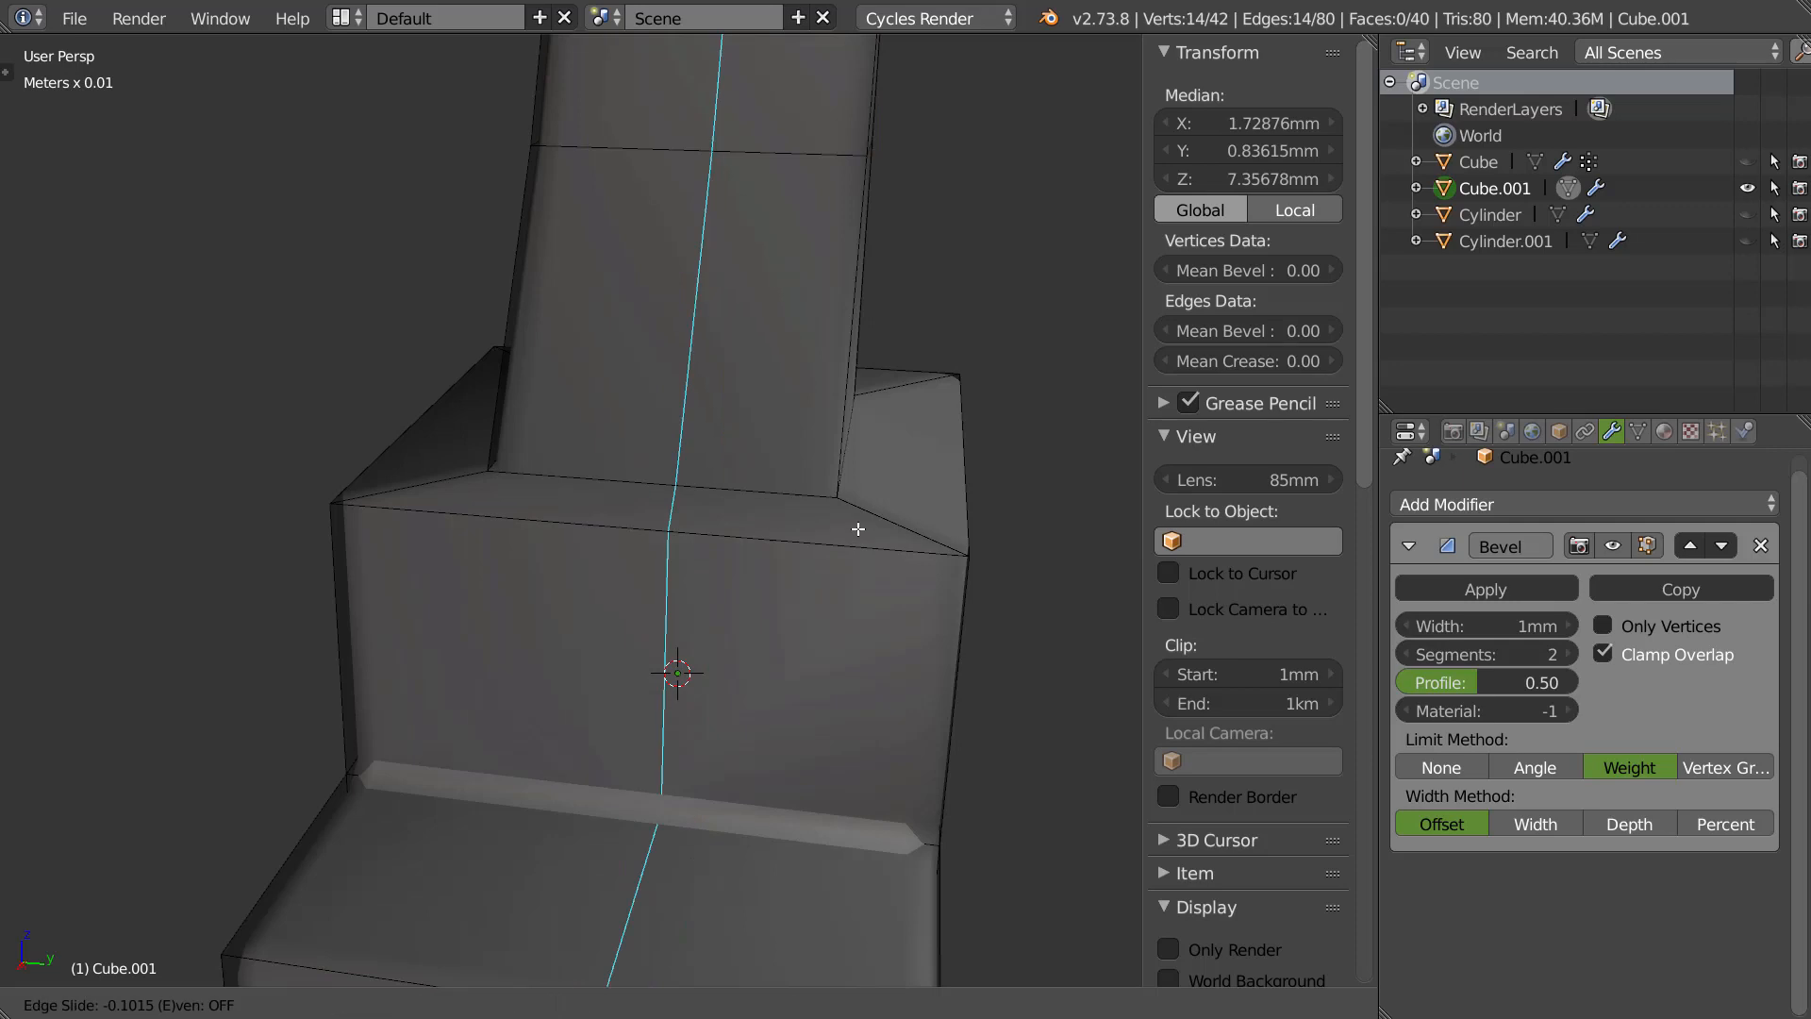
click(1038, 555)
middle_drag(1037, 555, 684, 568)
key(Tab)
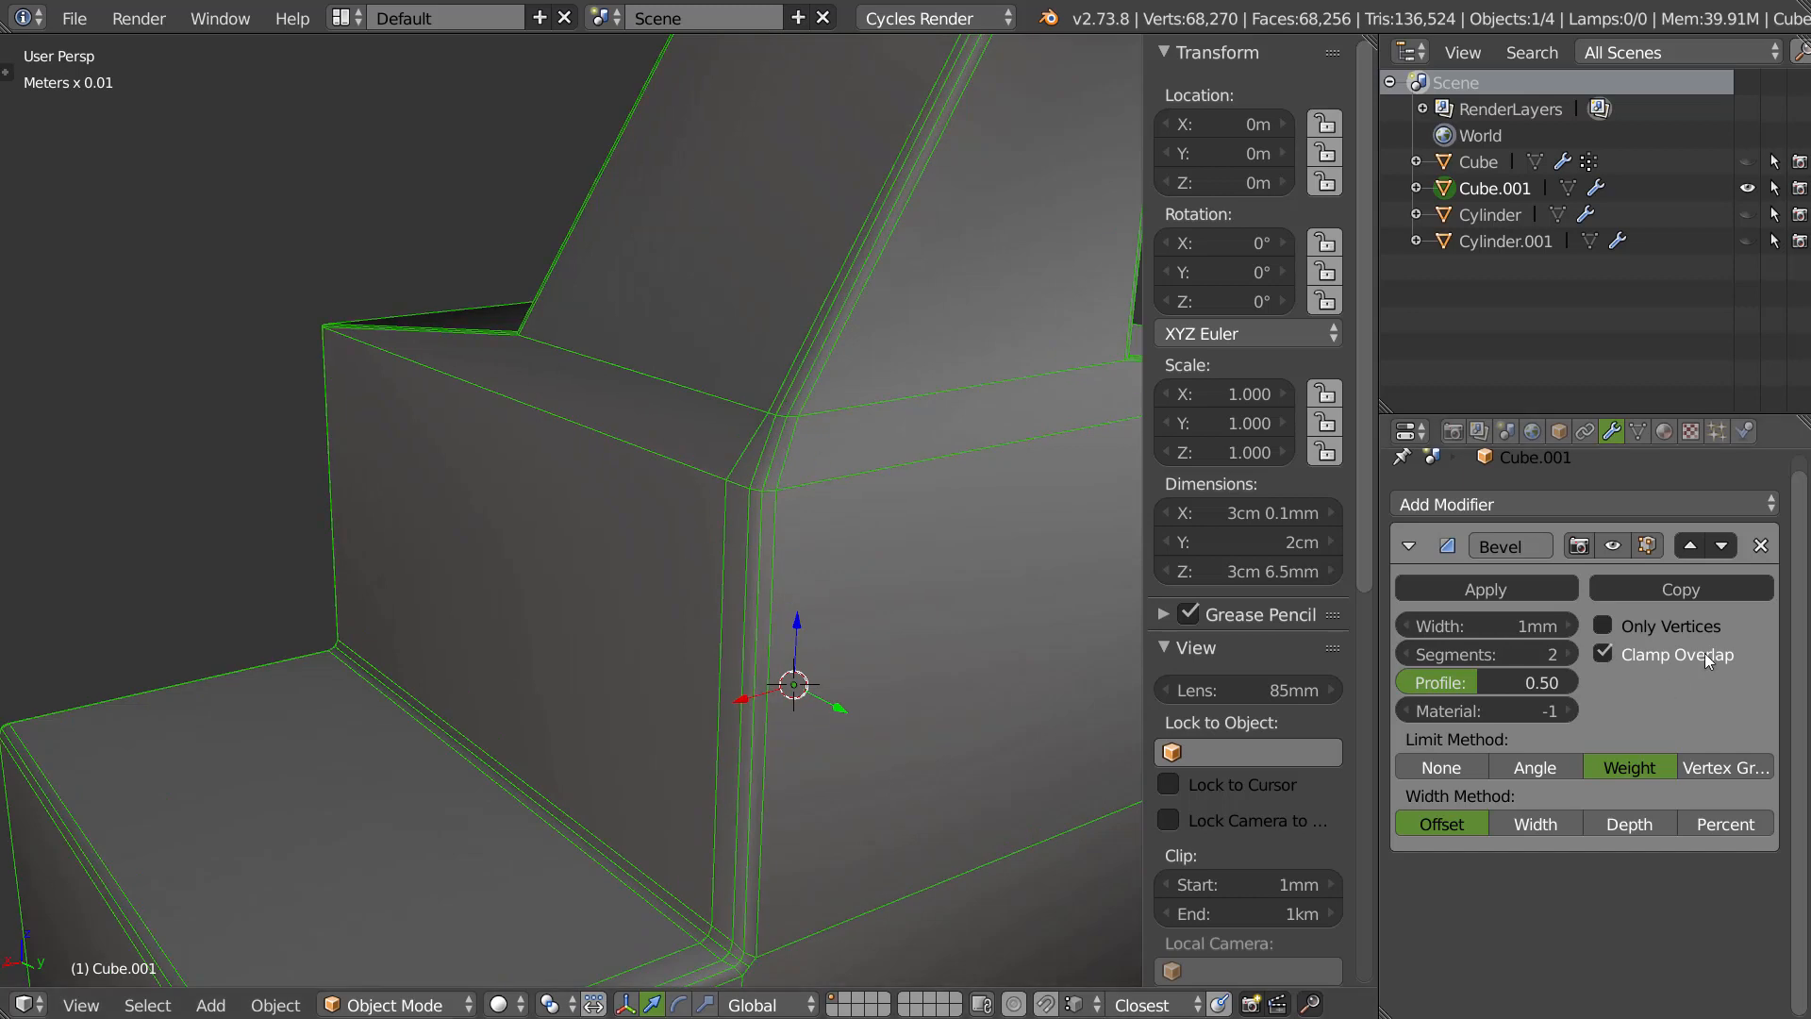
Turn Clamp Overlap off, set the bevel width to 0.3 mm and turn Clamp Overlap back on.
mouse_move(754, 484)
shift+middle_down()
mouse_move(794, 501)
mouse_move(763, 505)
shift+middle_up()
middle_drag(700, 604, 715, 620)
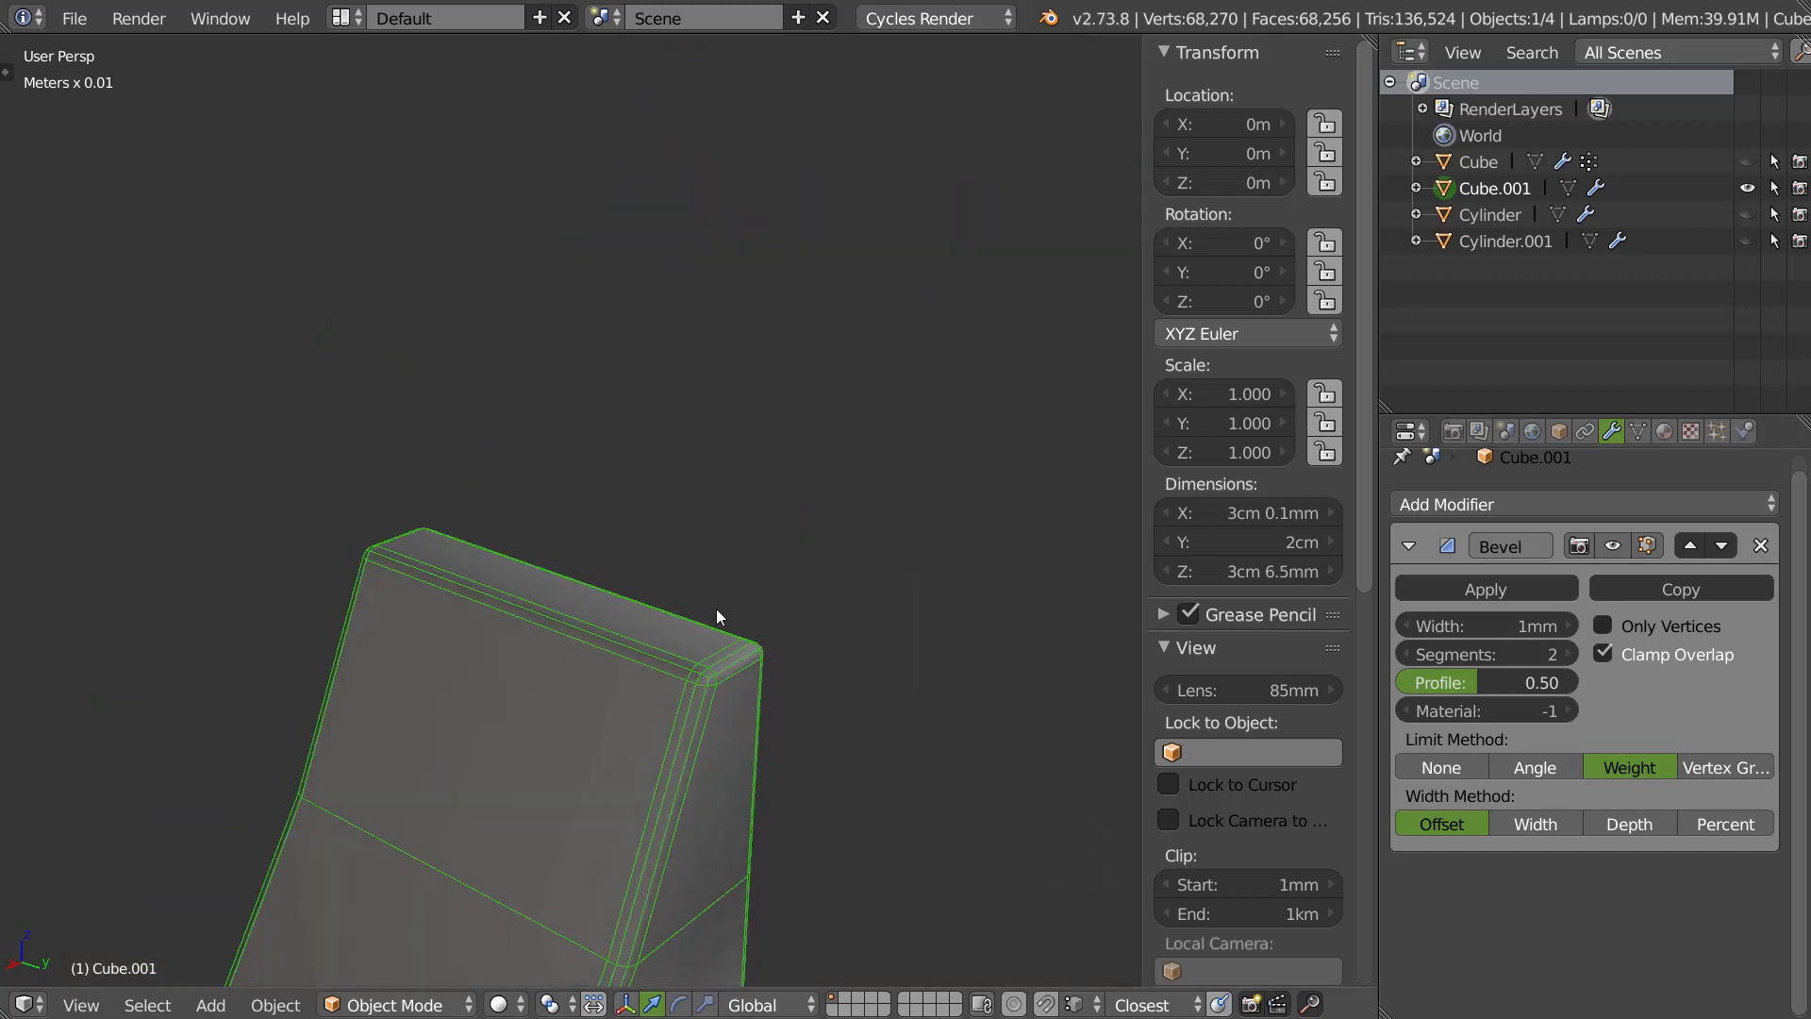
scroll(712, 609, up, 3)
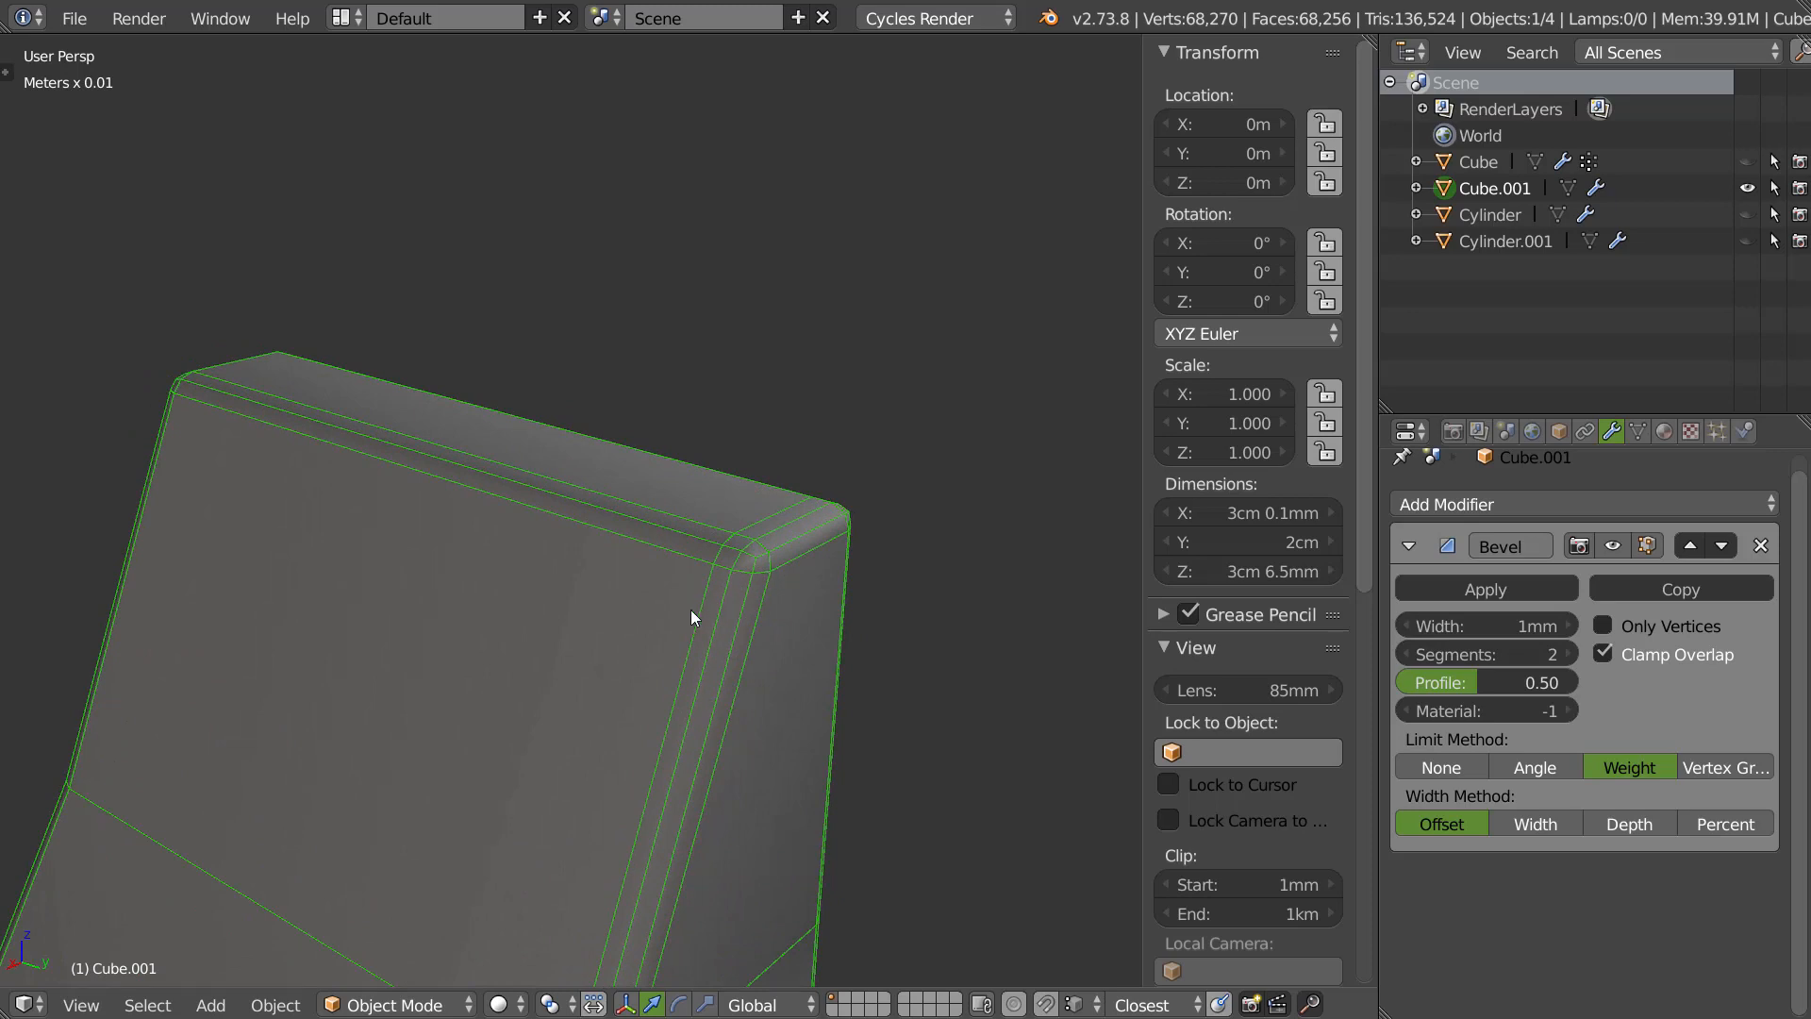
click(1606, 652)
drag(1486, 630, 1474, 631)
click(1602, 654)
Delete the vertical edge loop near the block's side in Edit Mode.
scroll(727, 568, down, 4)
shift+middle_drag(707, 783, 736, 312)
mouse_move(637, 611)
middle_down()
mouse_move(613, 602)
mouse_move(662, 562)
mouse_move(671, 598)
mouse_move(649, 593)
middle_up()
scroll(662, 562, down, 1)
key(Tab)
alt+right_click(676, 684)
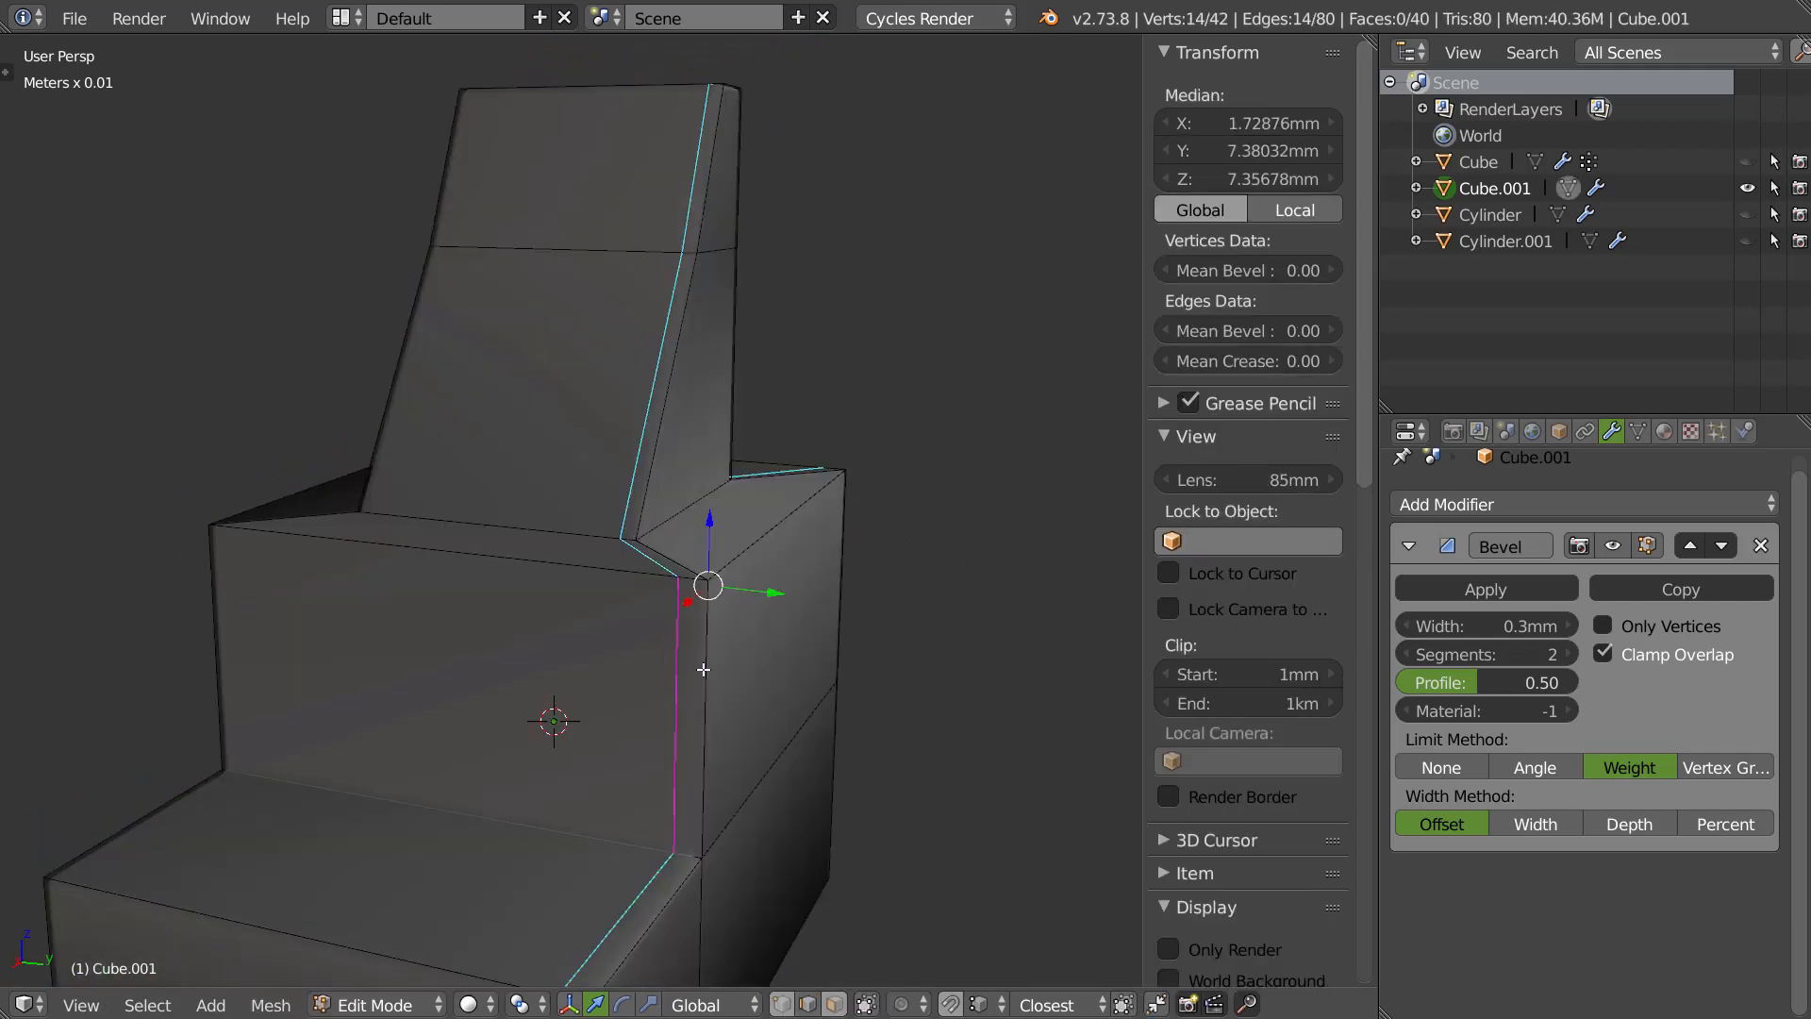
key(x)
click(535, 763)
middle_drag(774, 614, 681, 586)
scroll(680, 586, up, 2)
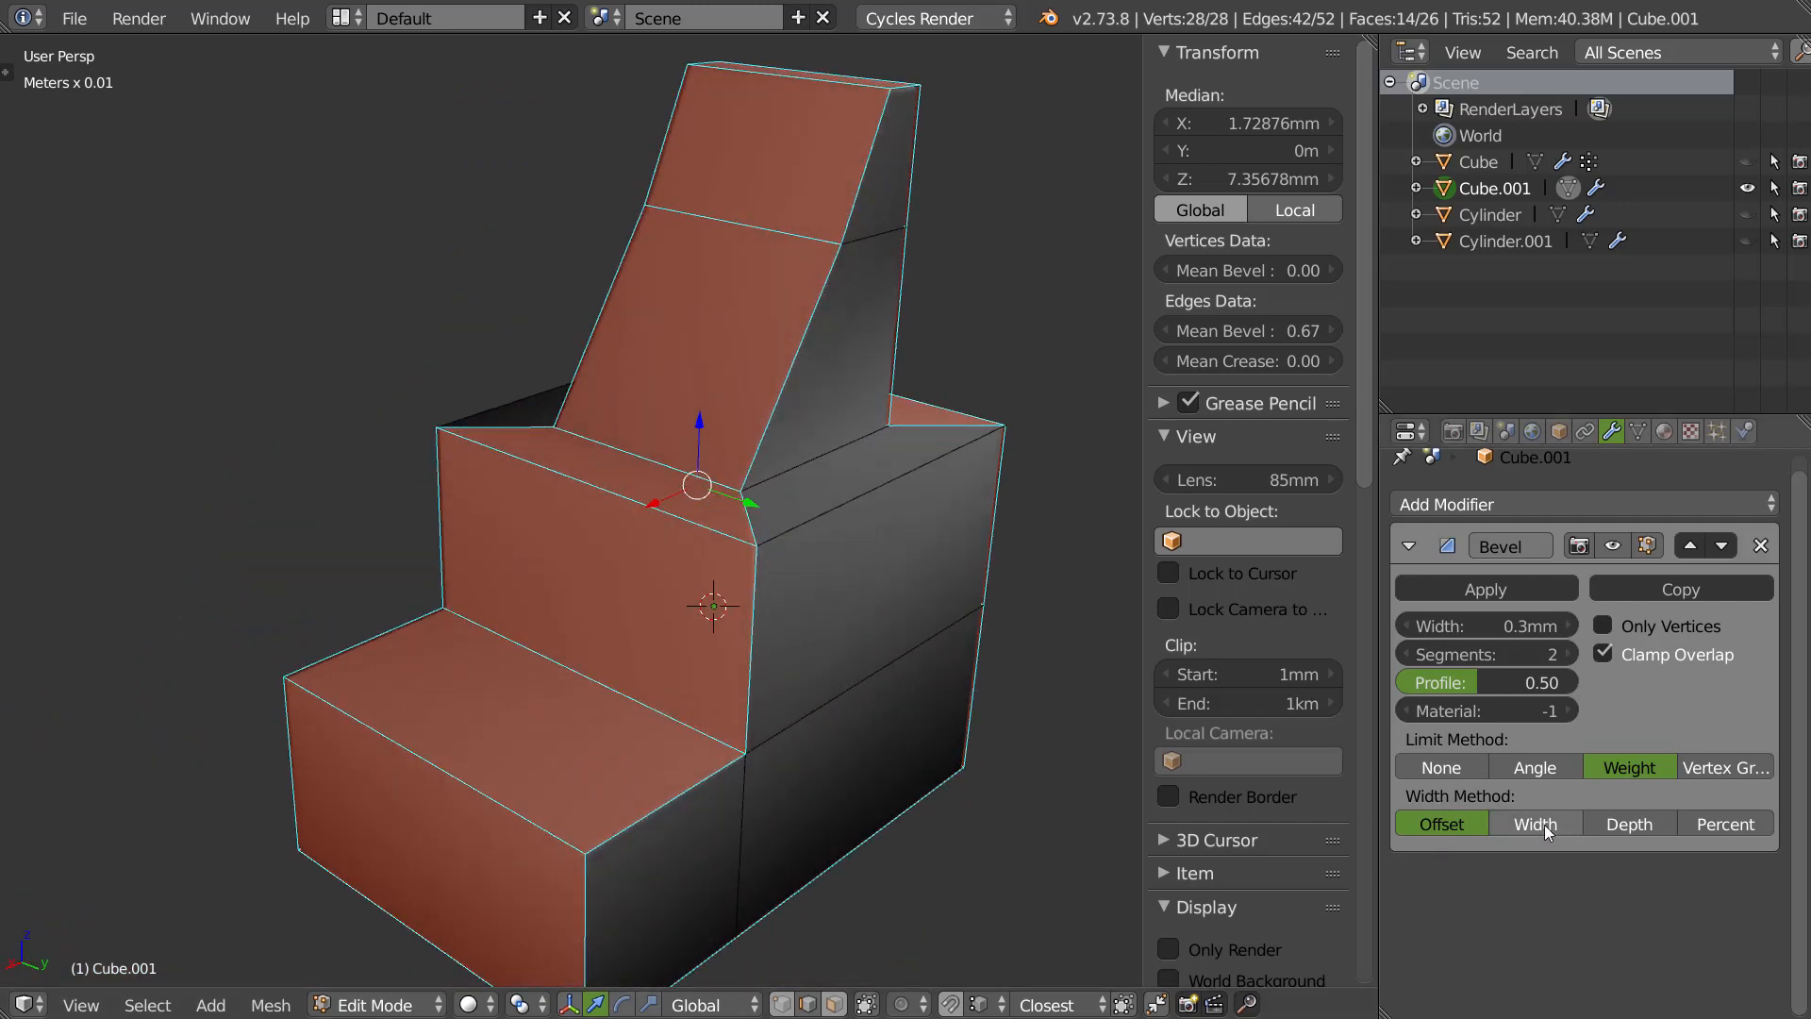
Set the bevel's width method to Width and return to Object Mode.
middle_drag(795, 582, 752, 582)
scroll(751, 582, up, 2)
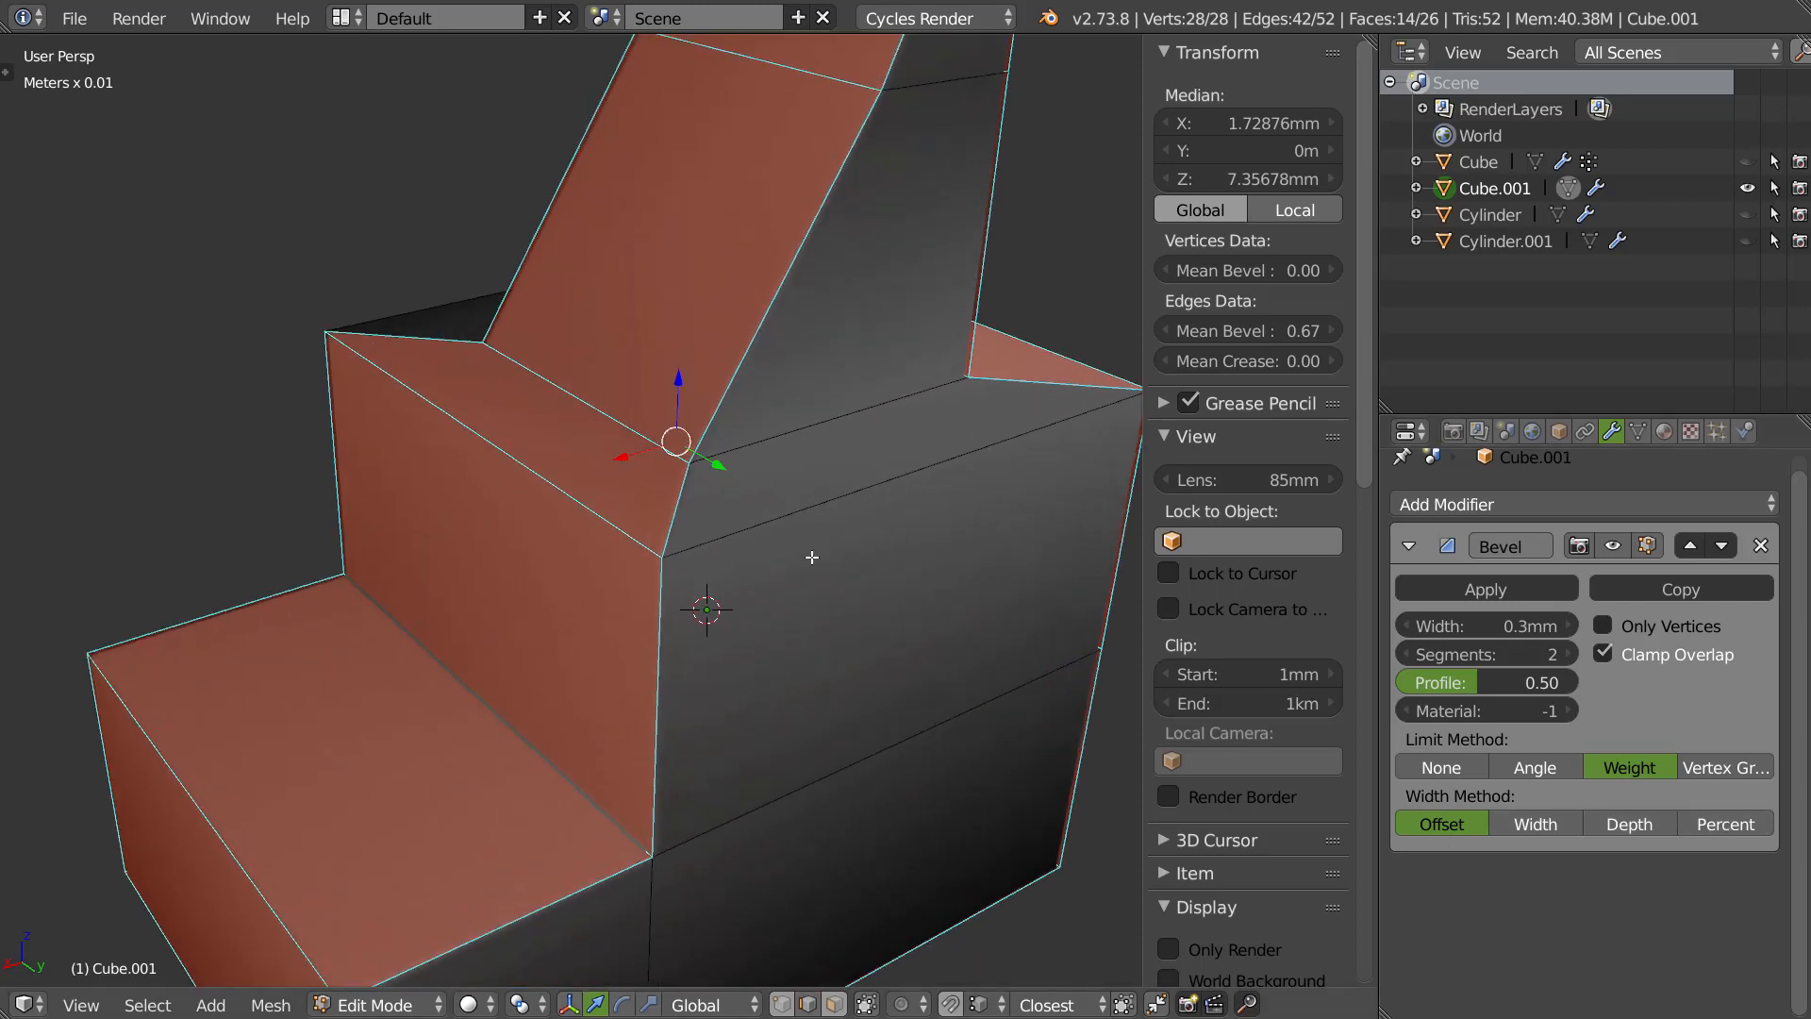
click(1535, 824)
key(Tab)
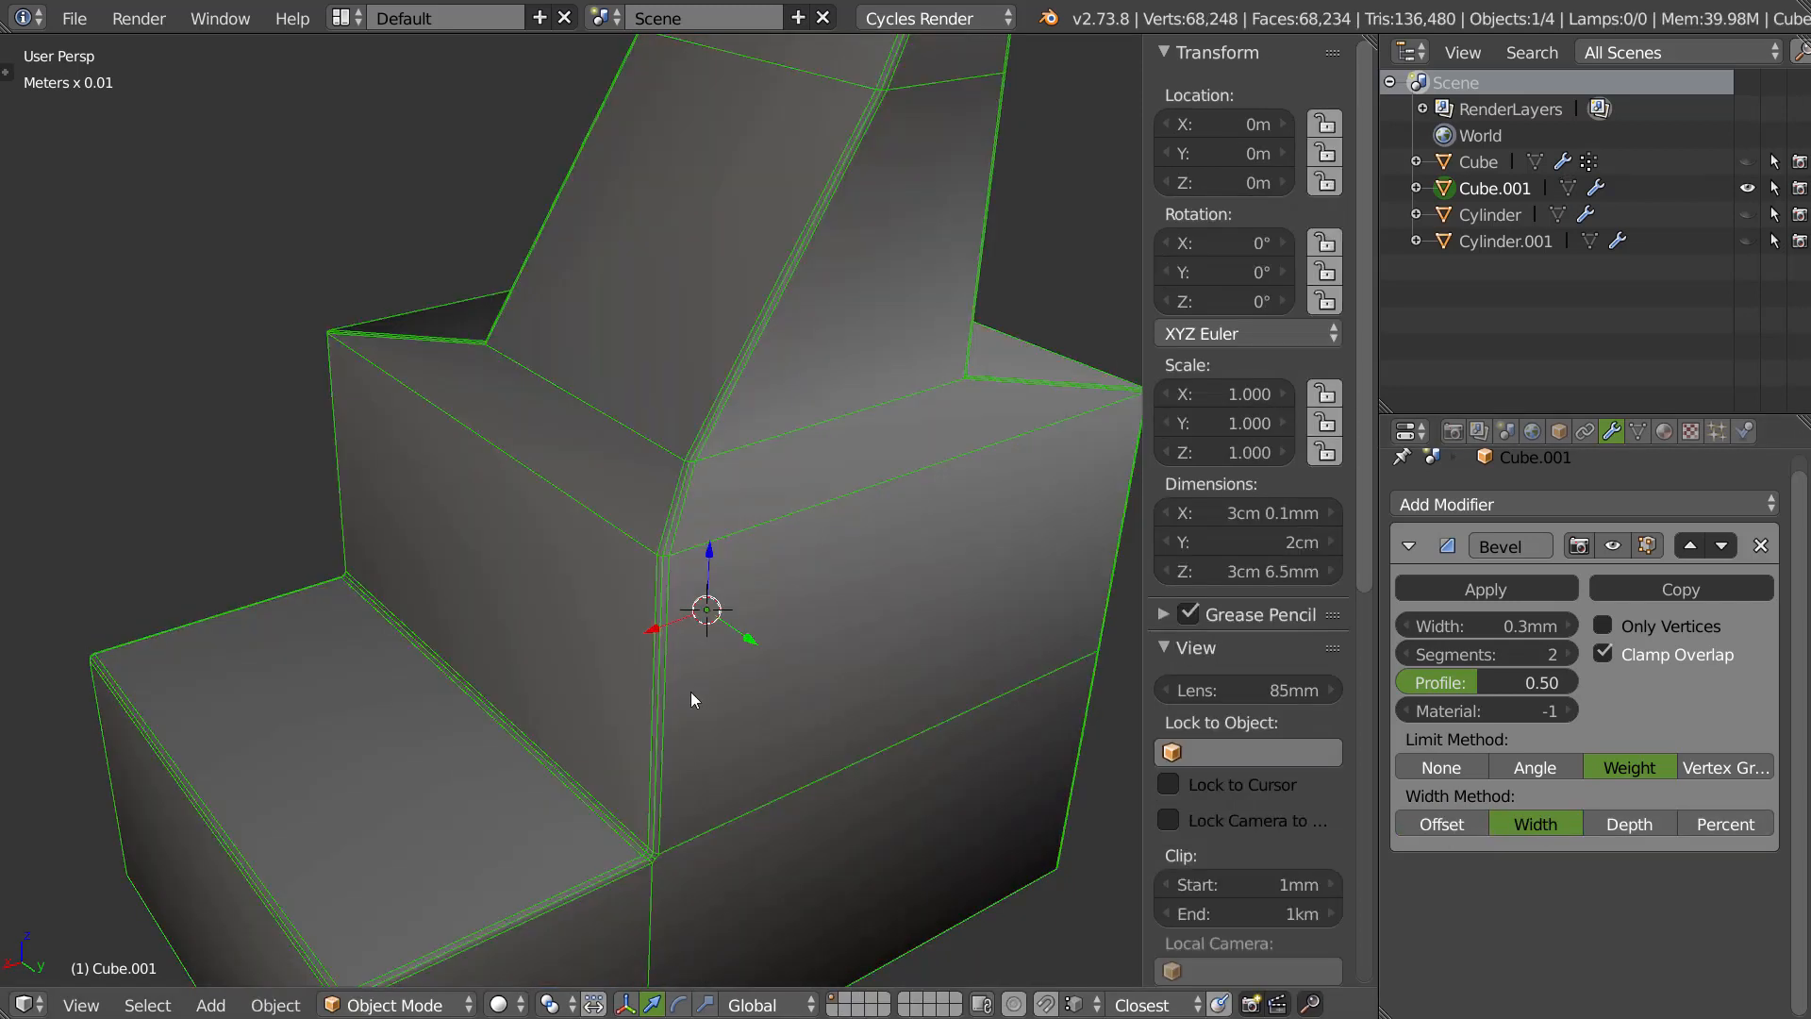
Compare the Offset, Width, Depth and Percent width methods on the bevel, ending with Offset.
click(1444, 827)
click(1498, 831)
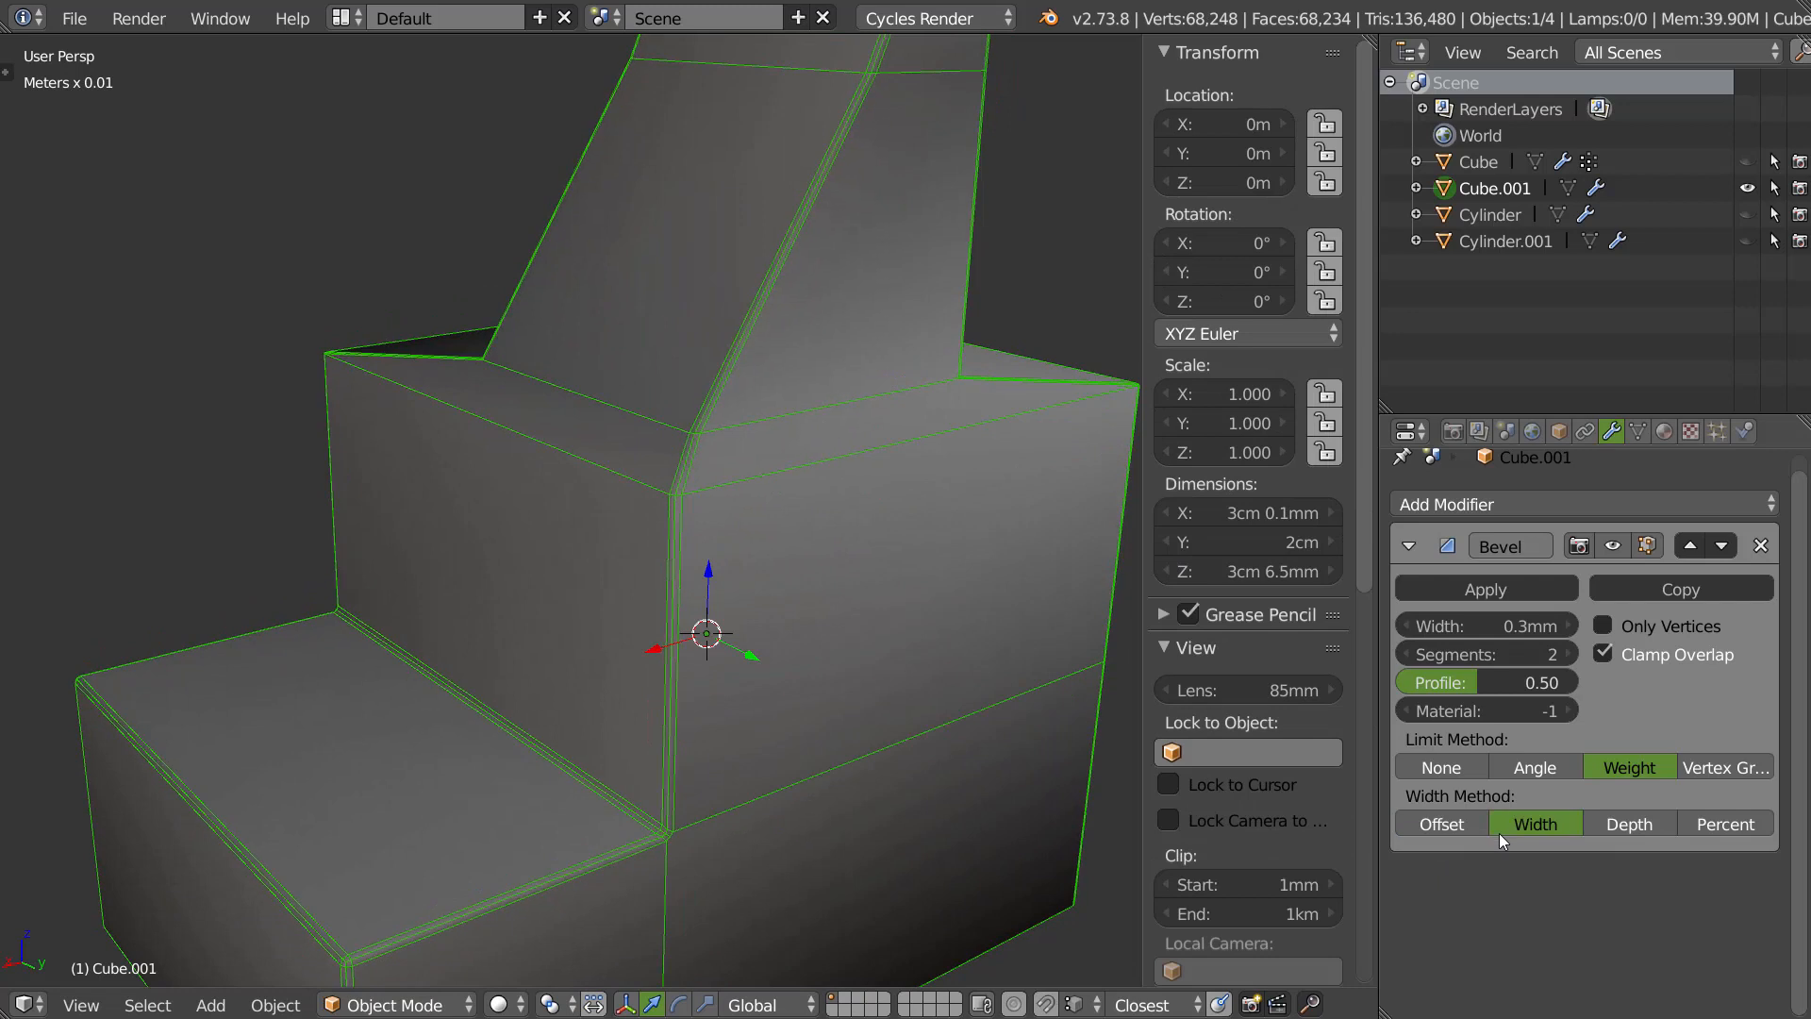
click(1620, 823)
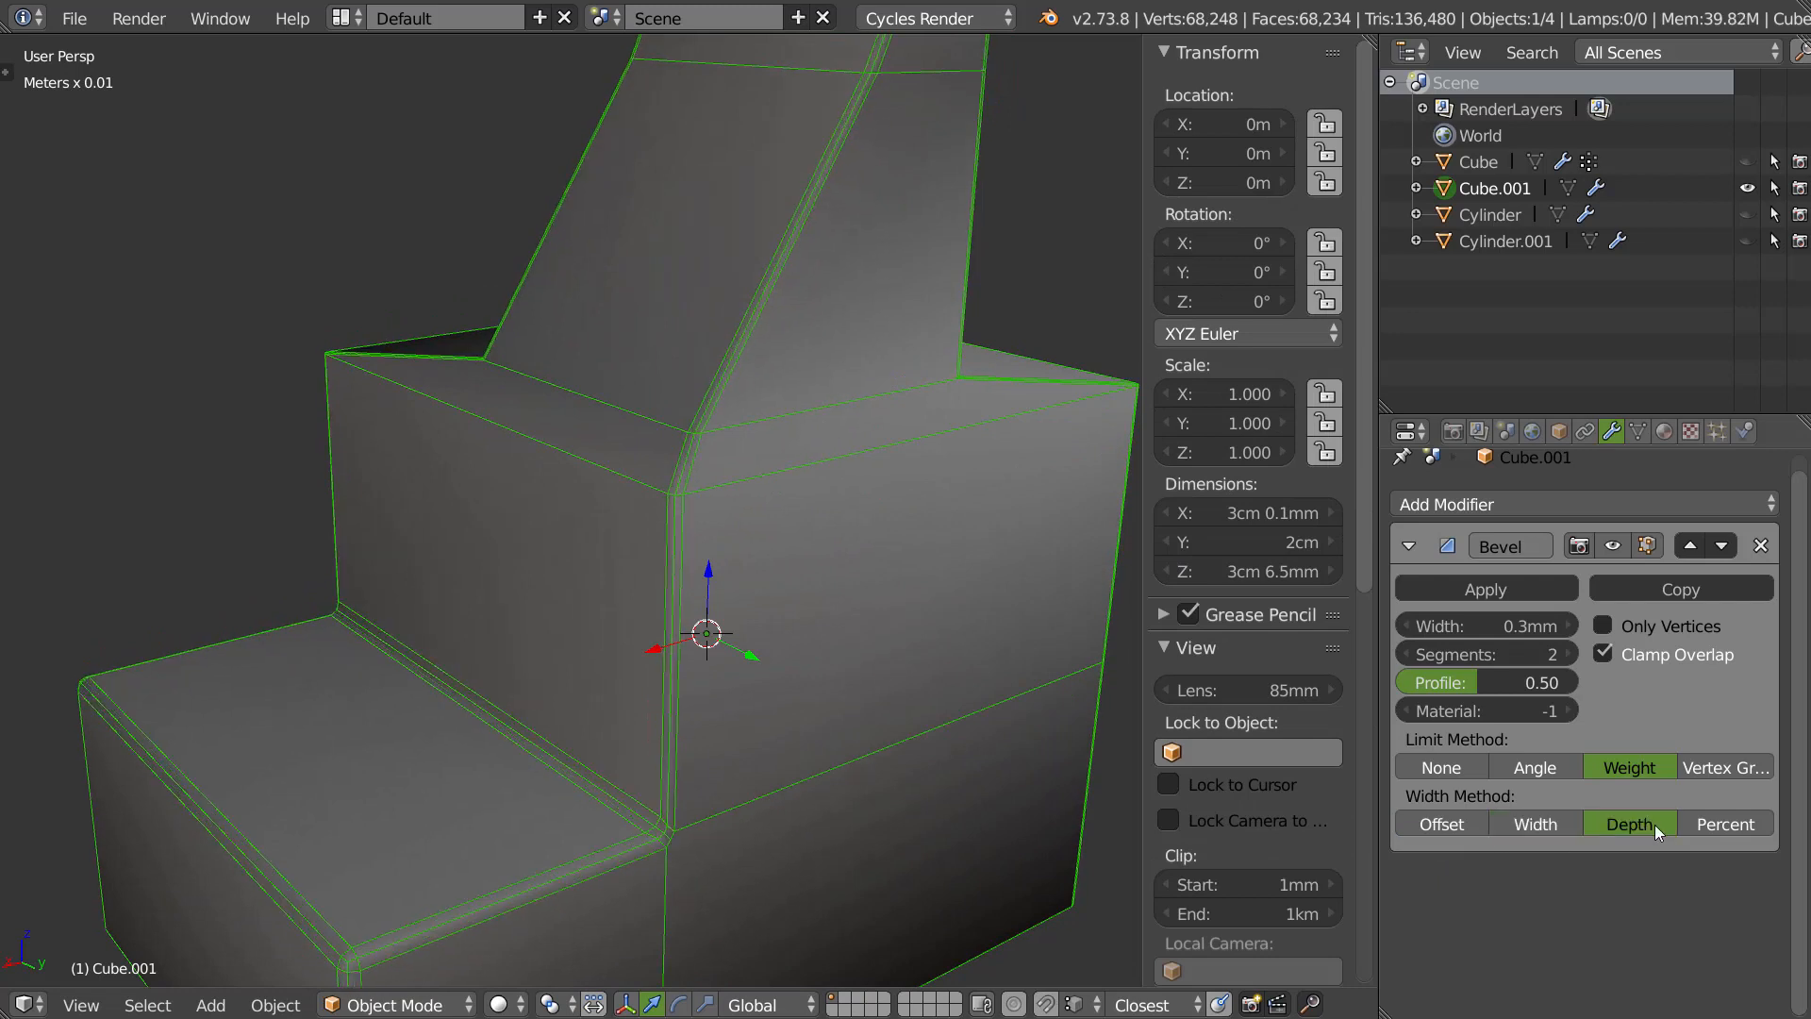
click(1709, 823)
click(1530, 830)
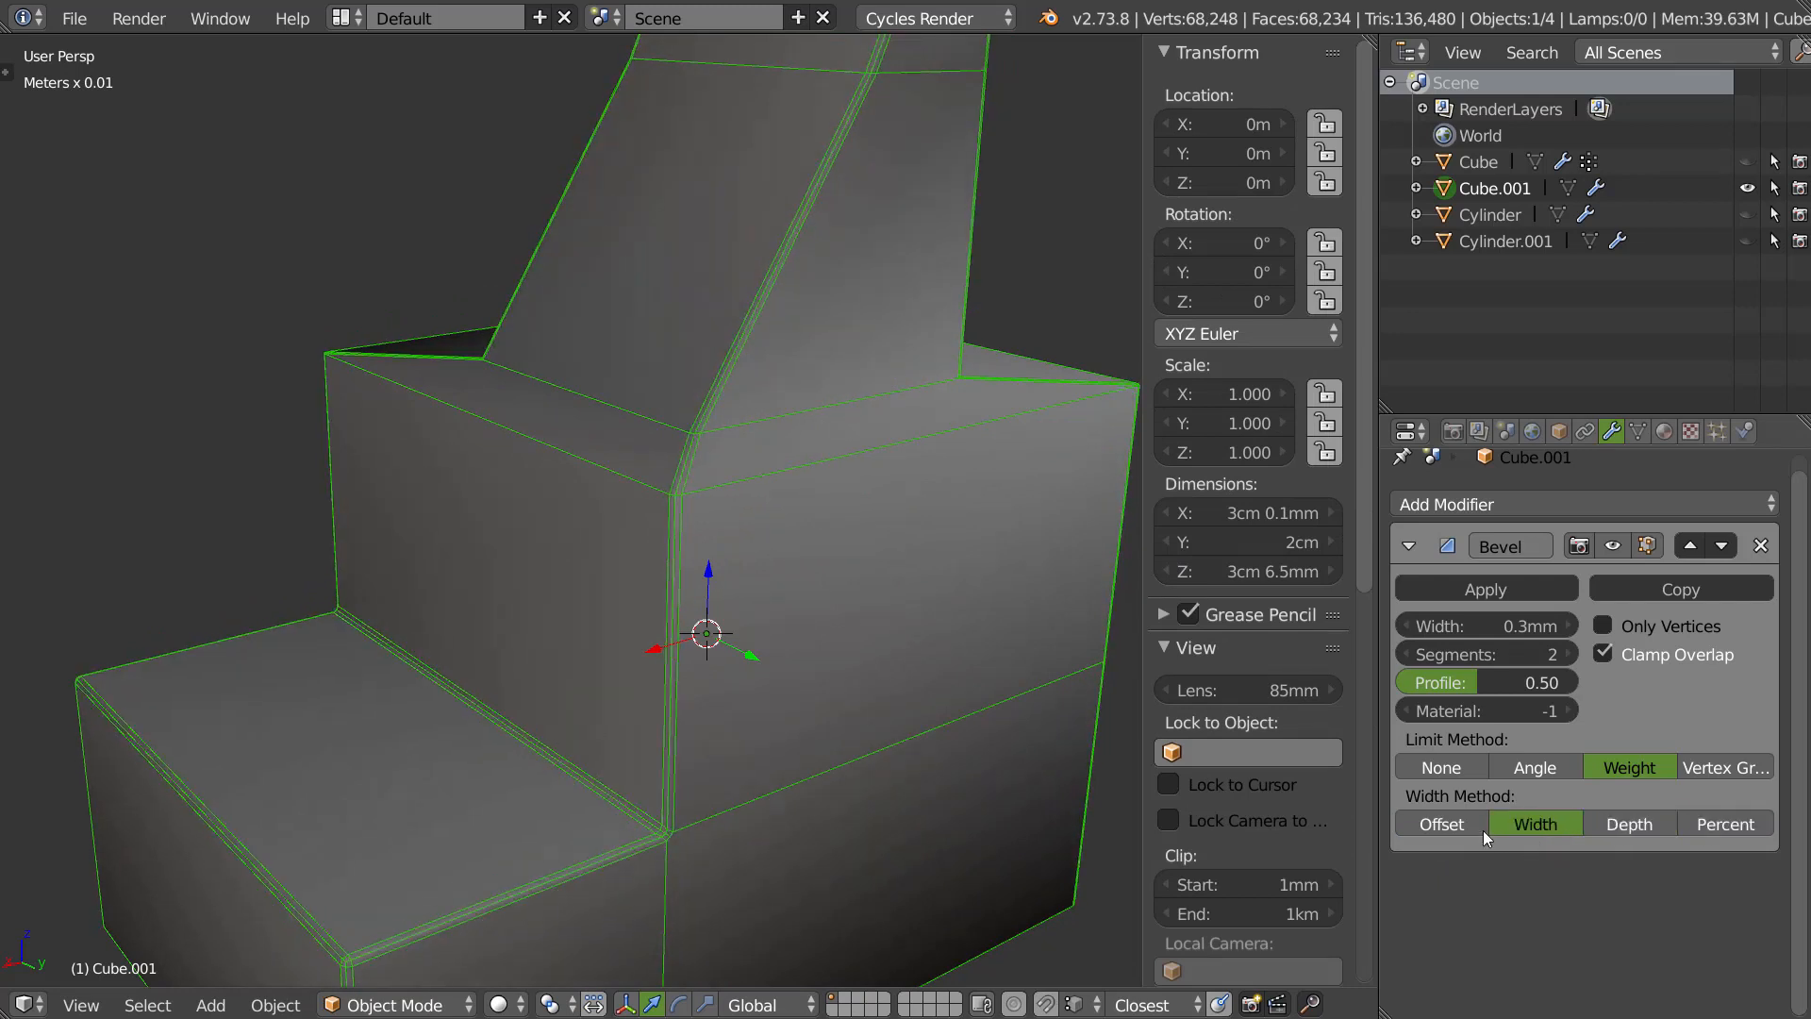
click(1462, 834)
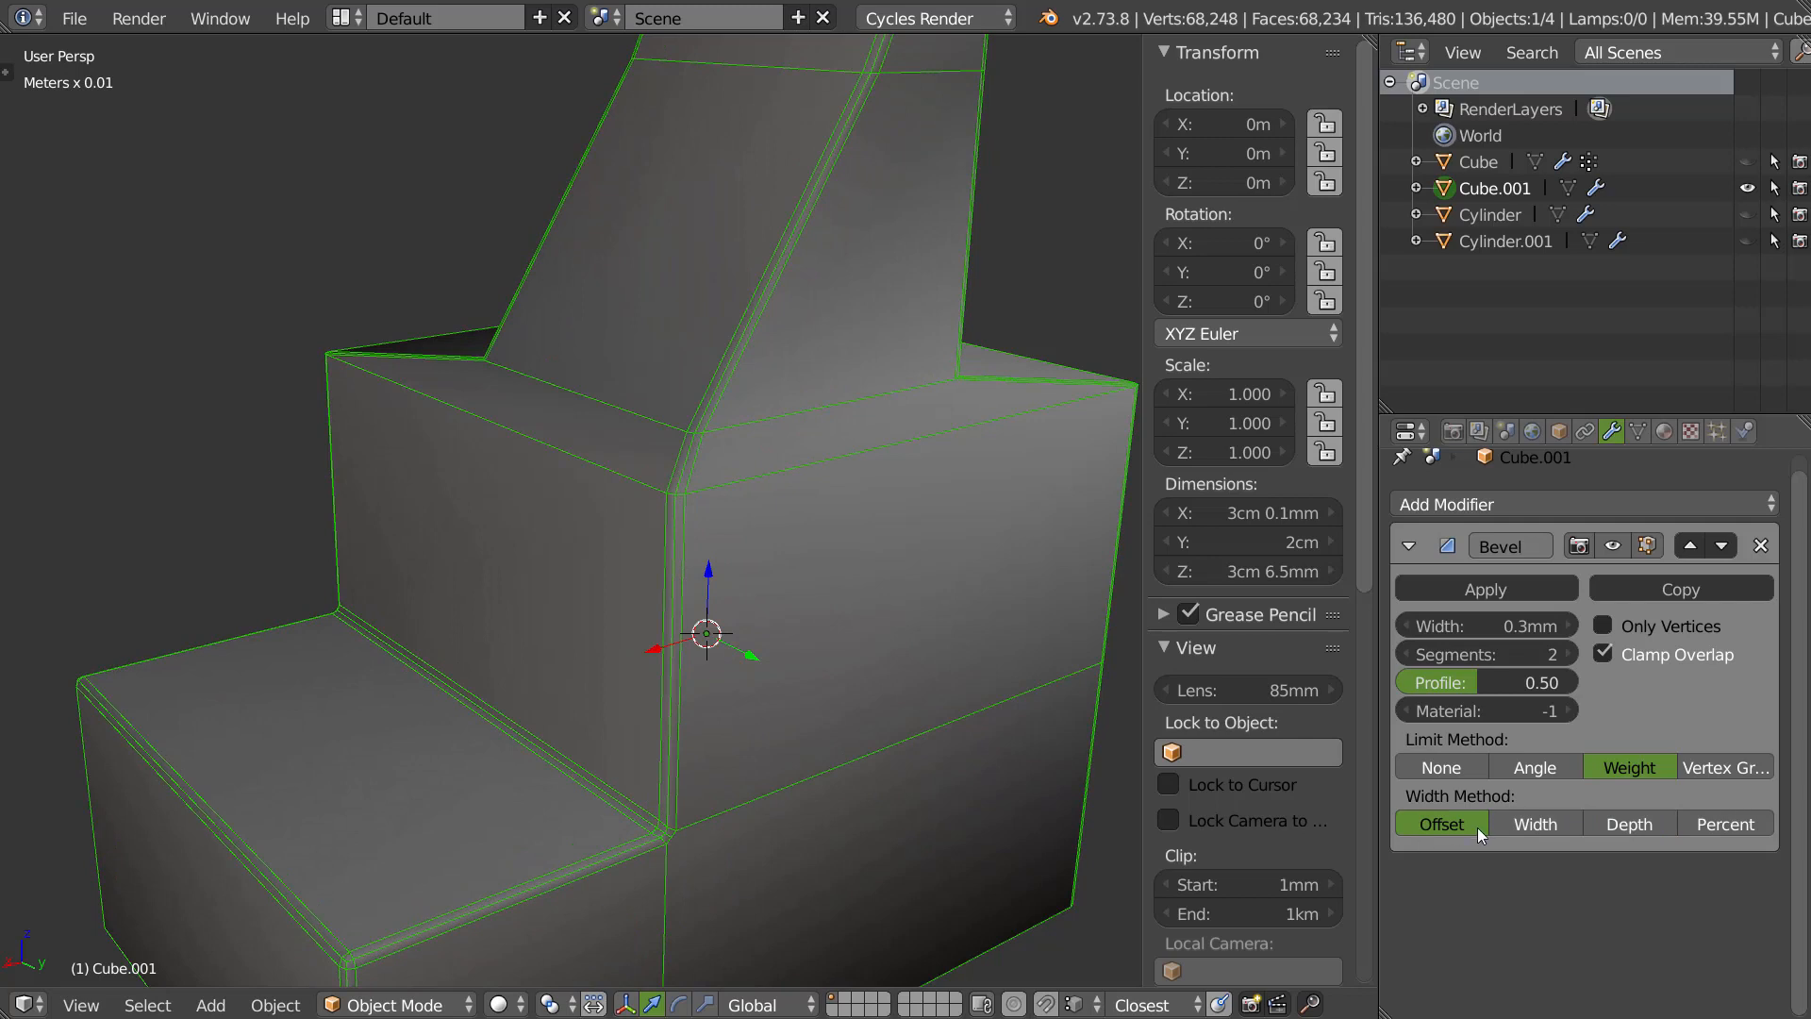
Set the bevel's limit method to Vertex Group and select the entire mesh in Edit Mode.
click(1721, 770)
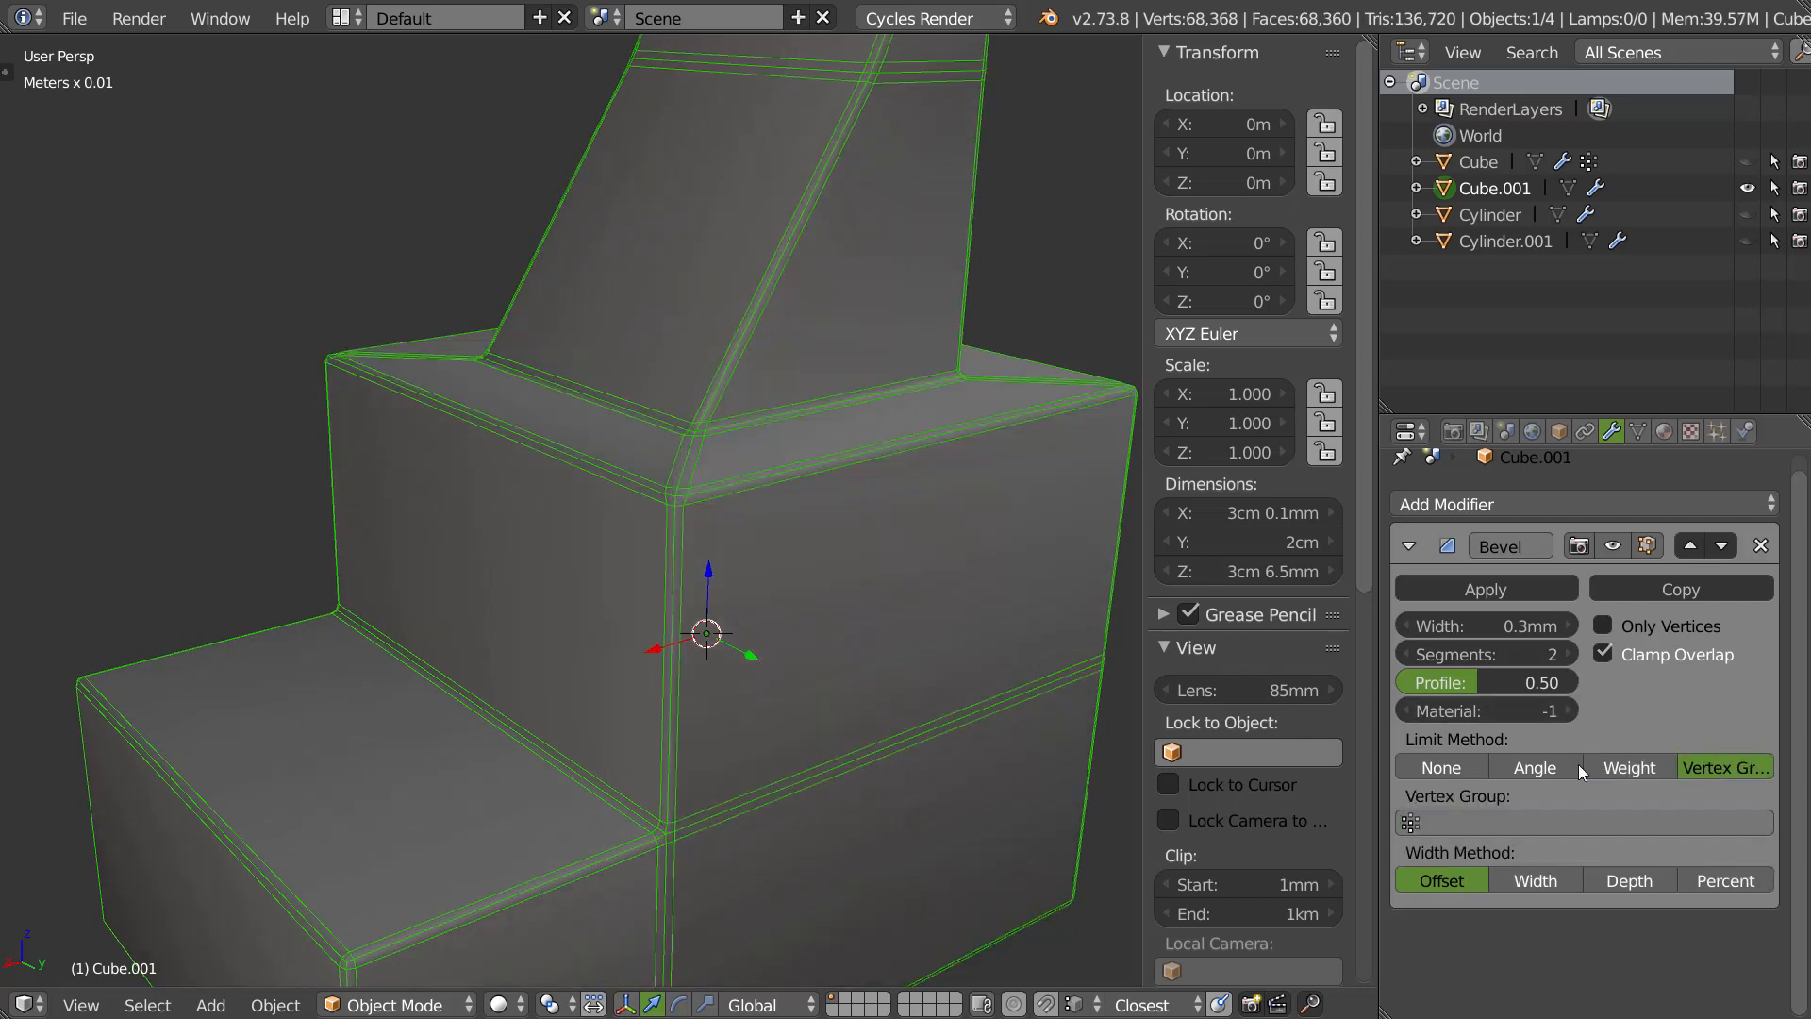
shift+middle_drag(869, 457, 762, 808)
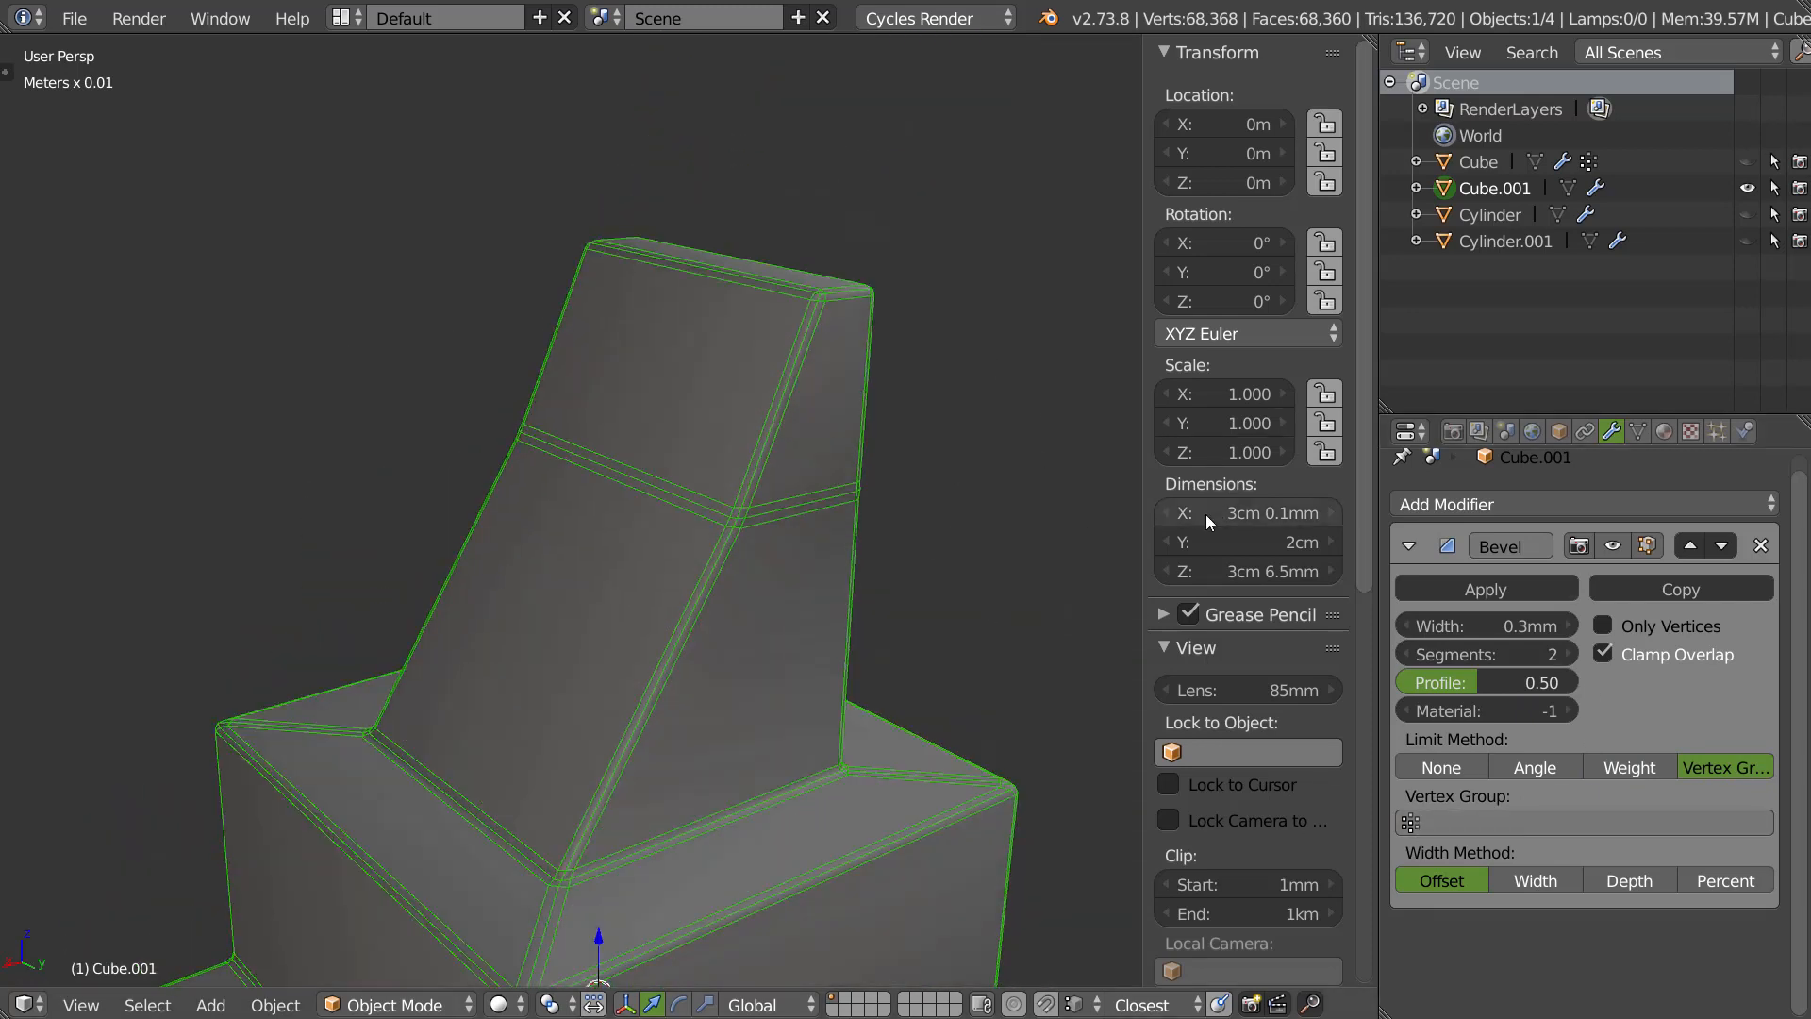
key(Tab)
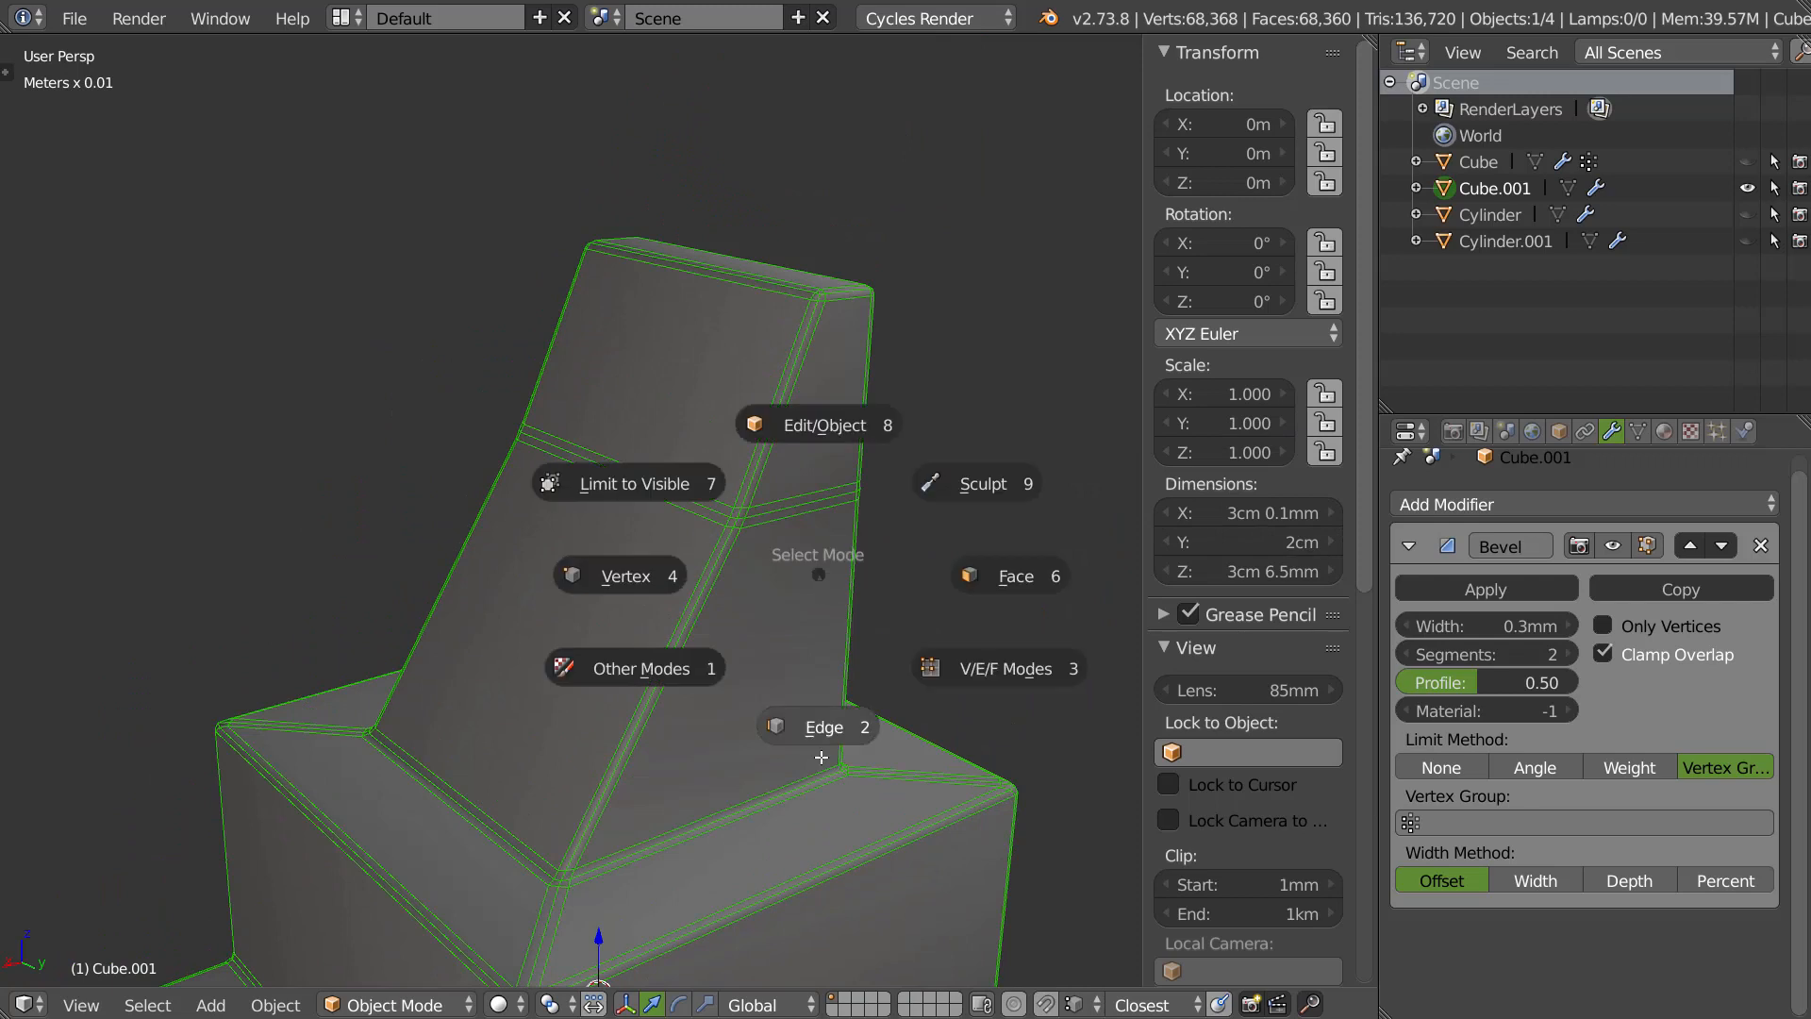
click(823, 743)
key(a)
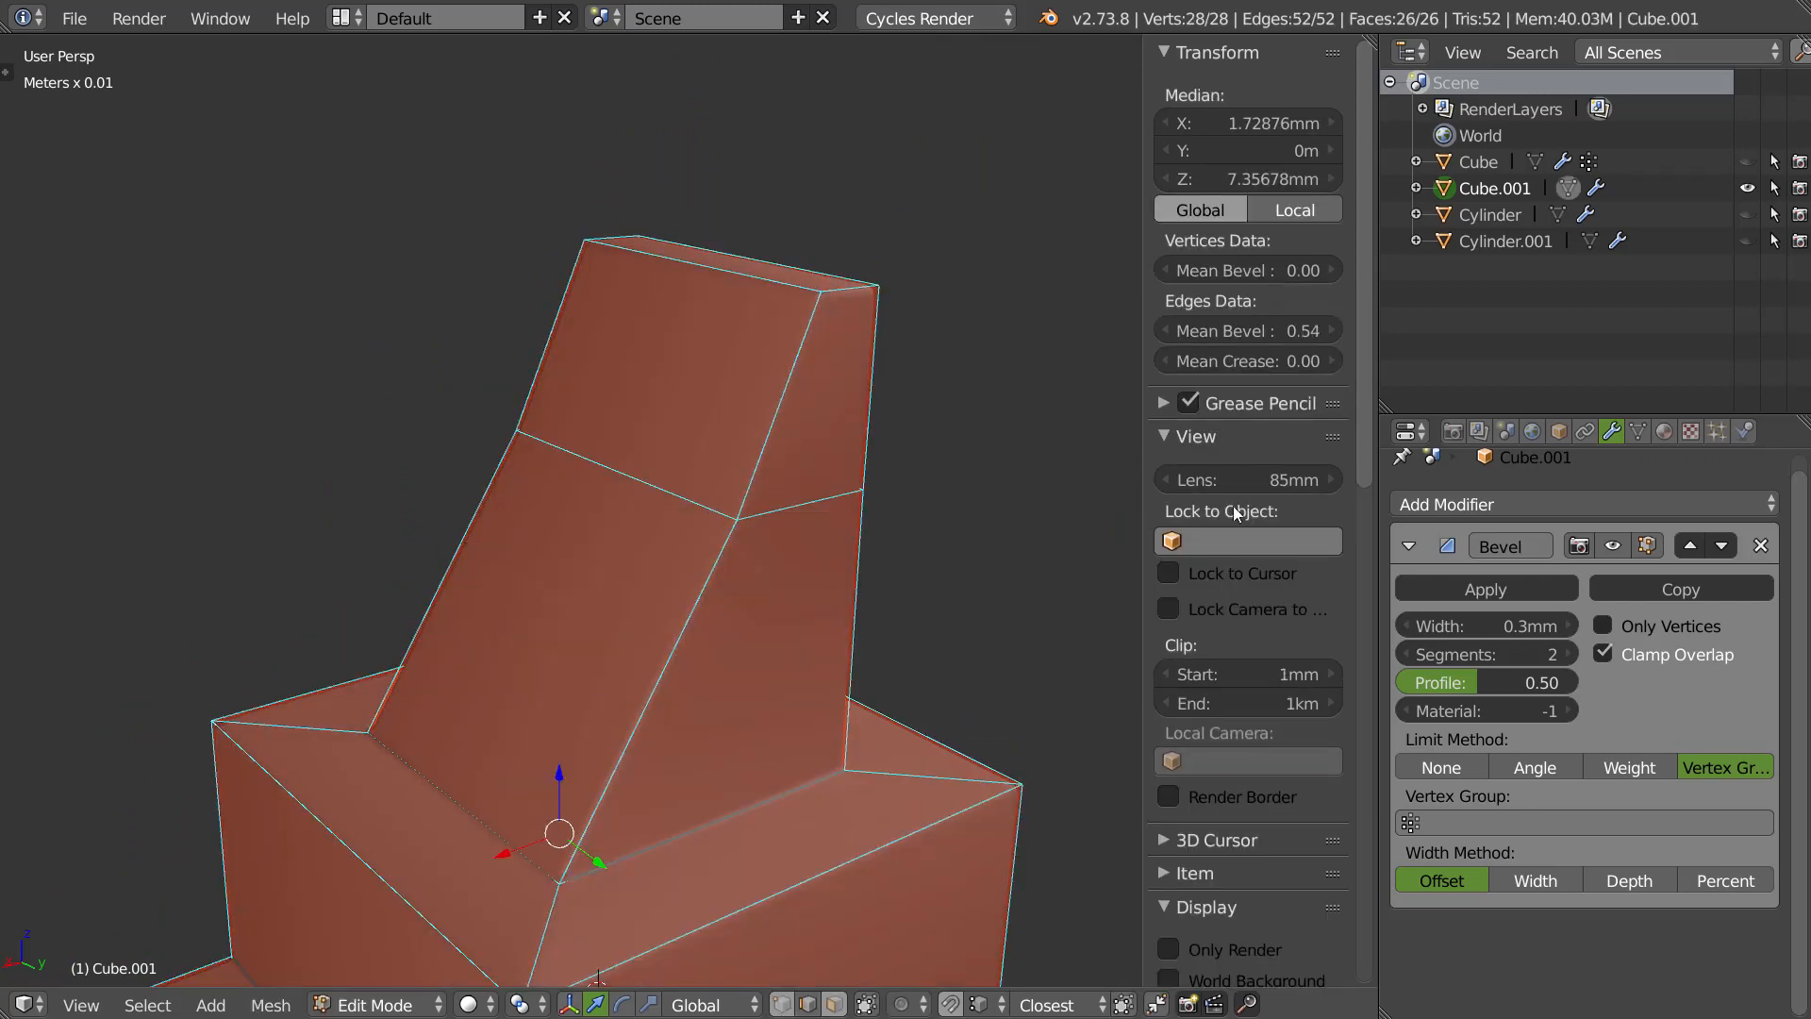
Set the whole mesh's mean edge bevel weight to 0.00 and select the four upright edges of the tapered top section.
drag(1258, 323, 1066, 326)
middle_drag(823, 482, 860, 479)
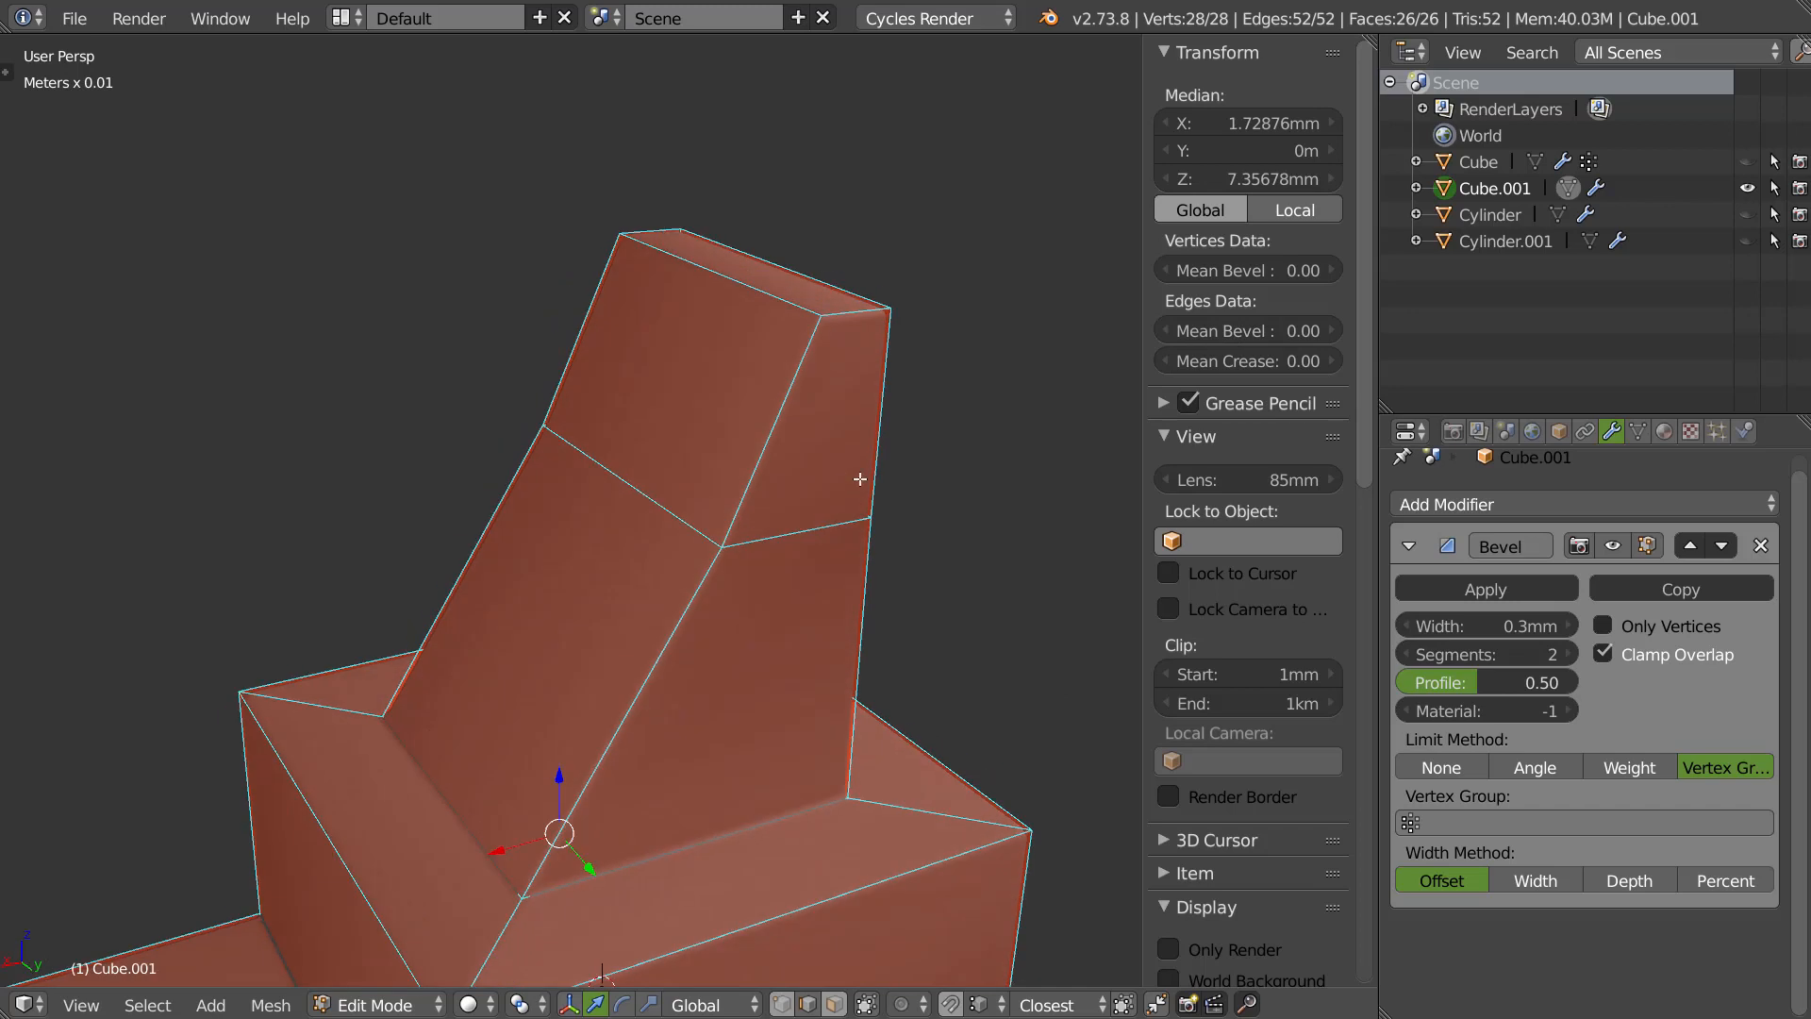
right_click(773, 423)
shift+right_click(623, 283)
middle_drag(798, 387, 752, 326)
shift+right_click(638, 427)
shift+right_click(871, 371)
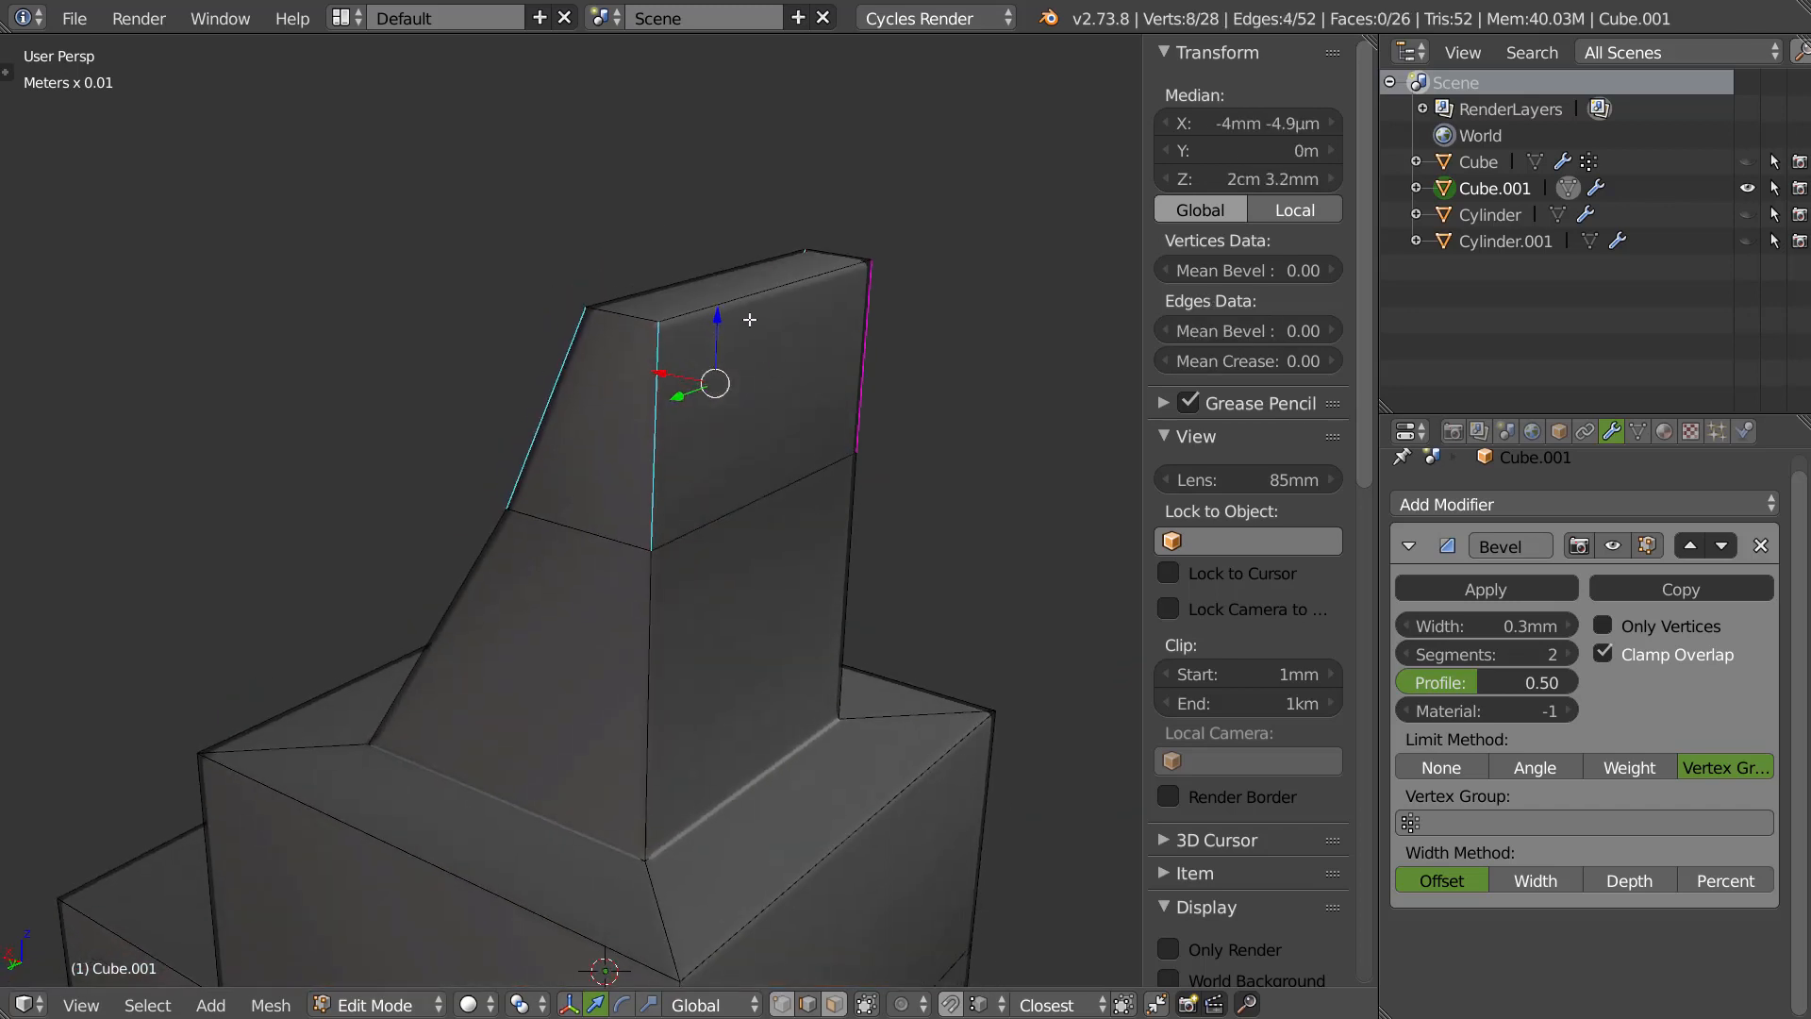
Create a vertex group named 01 and assign the selected upright edges to it.
click(1638, 431)
click(1767, 612)
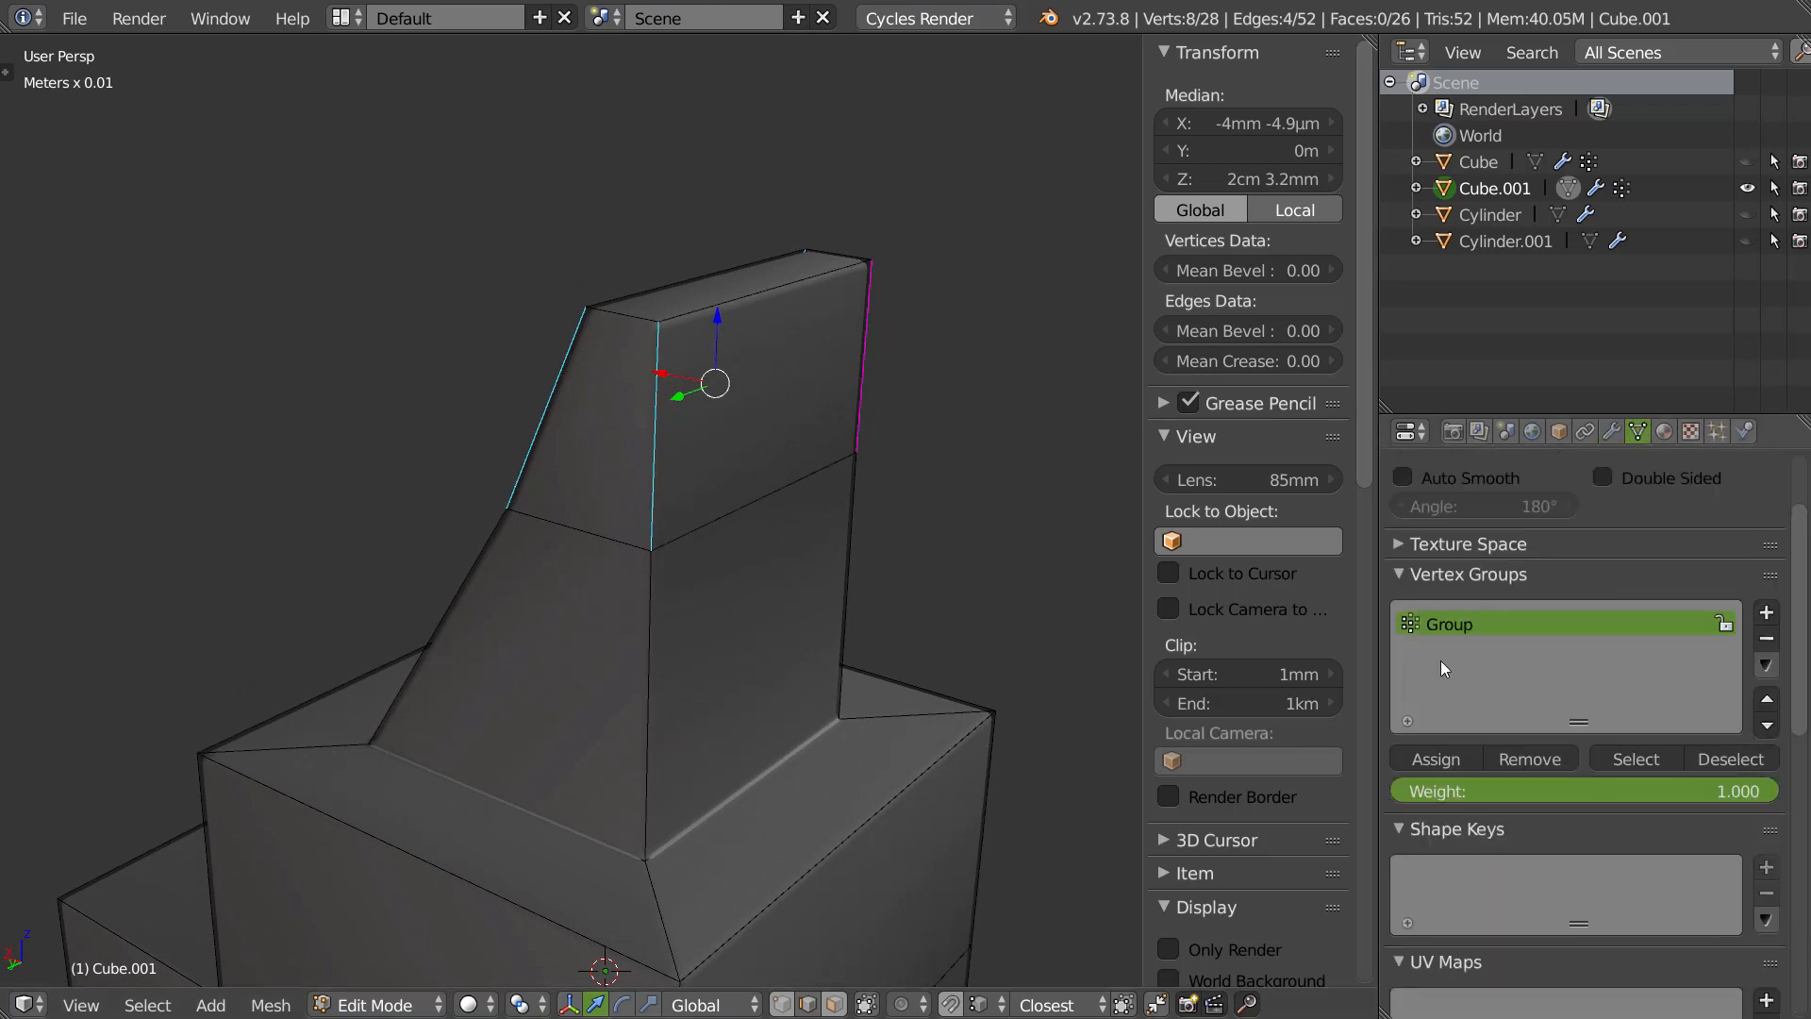
double_click(1446, 625)
text(01)
key(Return)
Add a second vertex group named 02 and return to Object Mode.
click(1767, 612)
text(0)
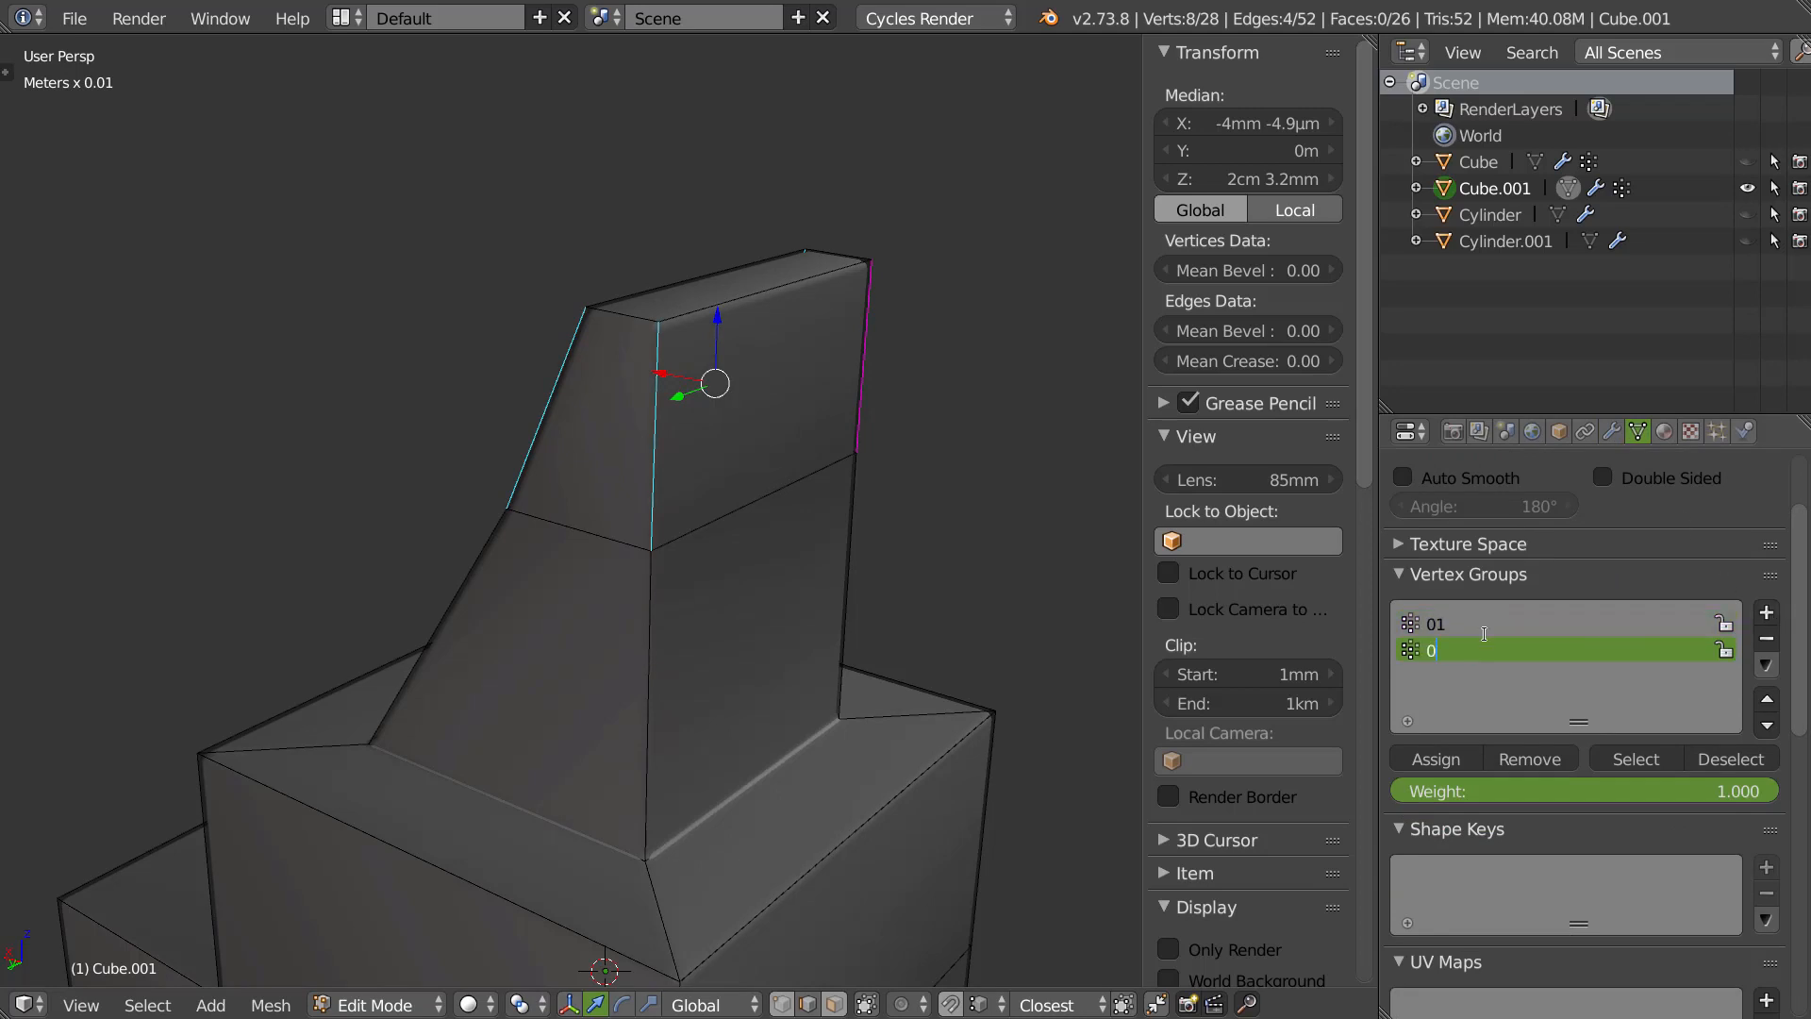
middle_drag(675, 631, 707, 598)
key(Tab)
click(799, 487)
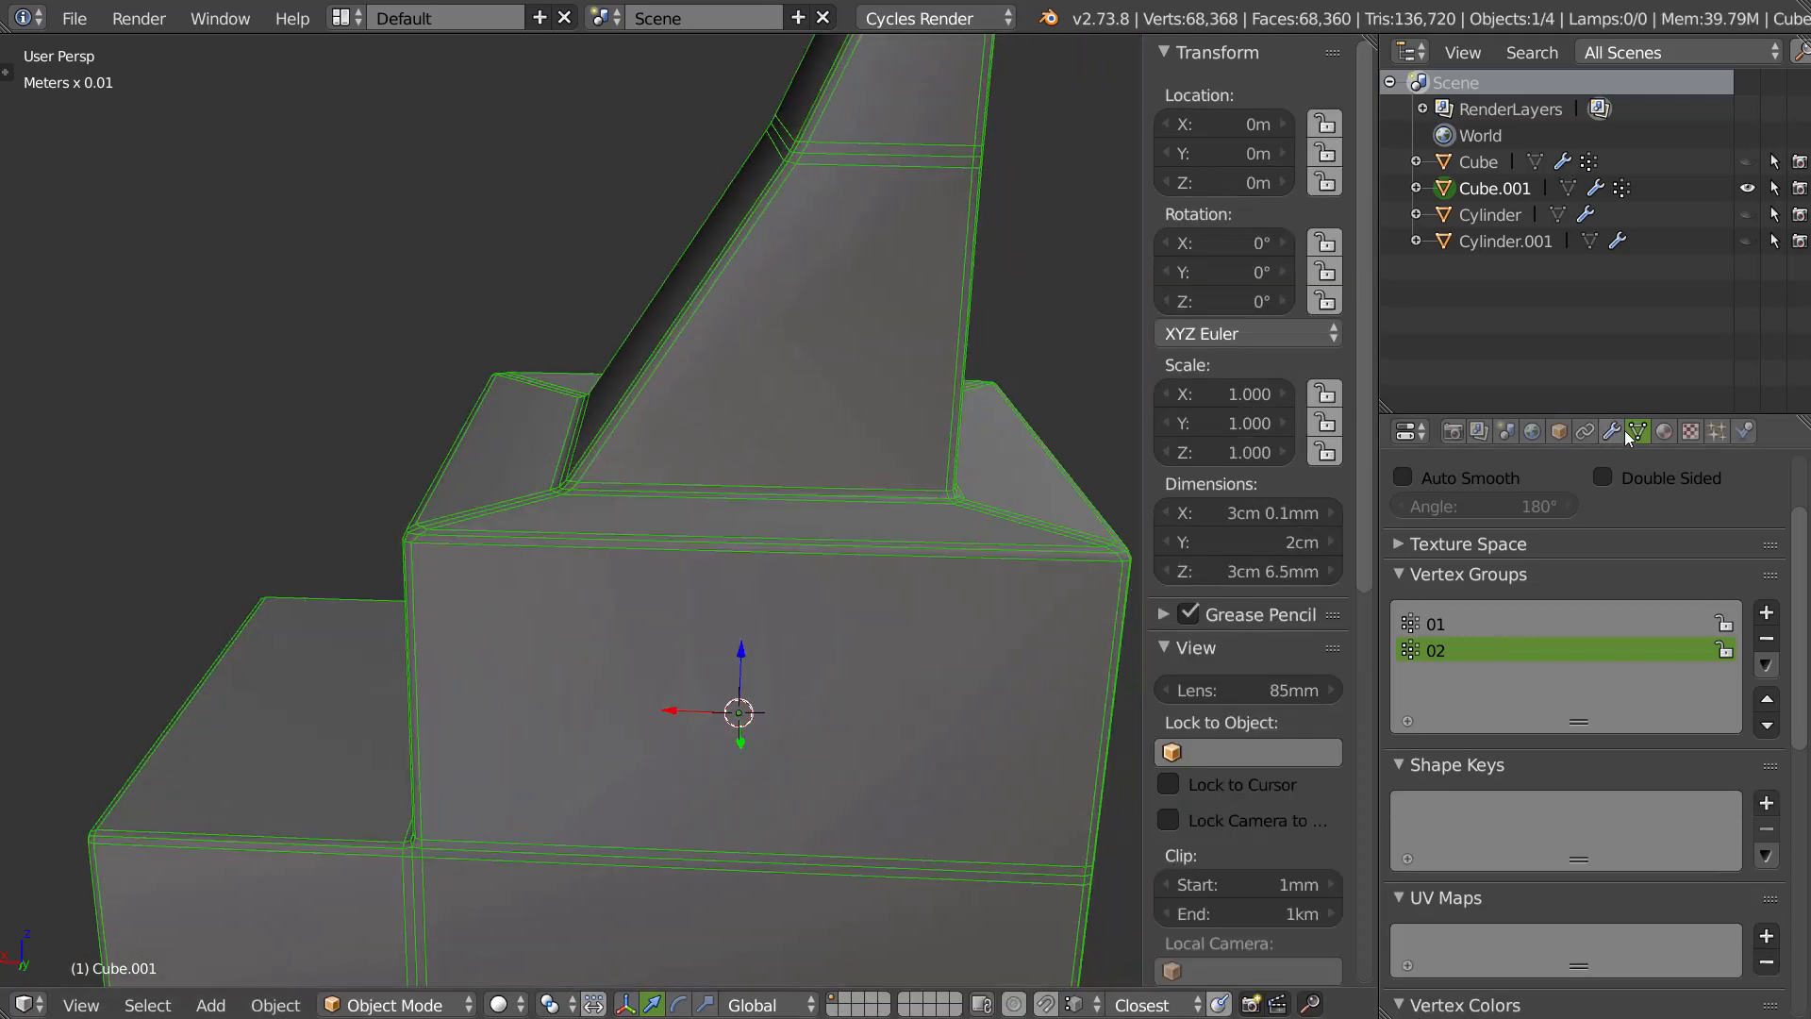
Limit the bevel to vertex group 01 and set its width to 0.4 mm.
click(1611, 432)
click(1415, 824)
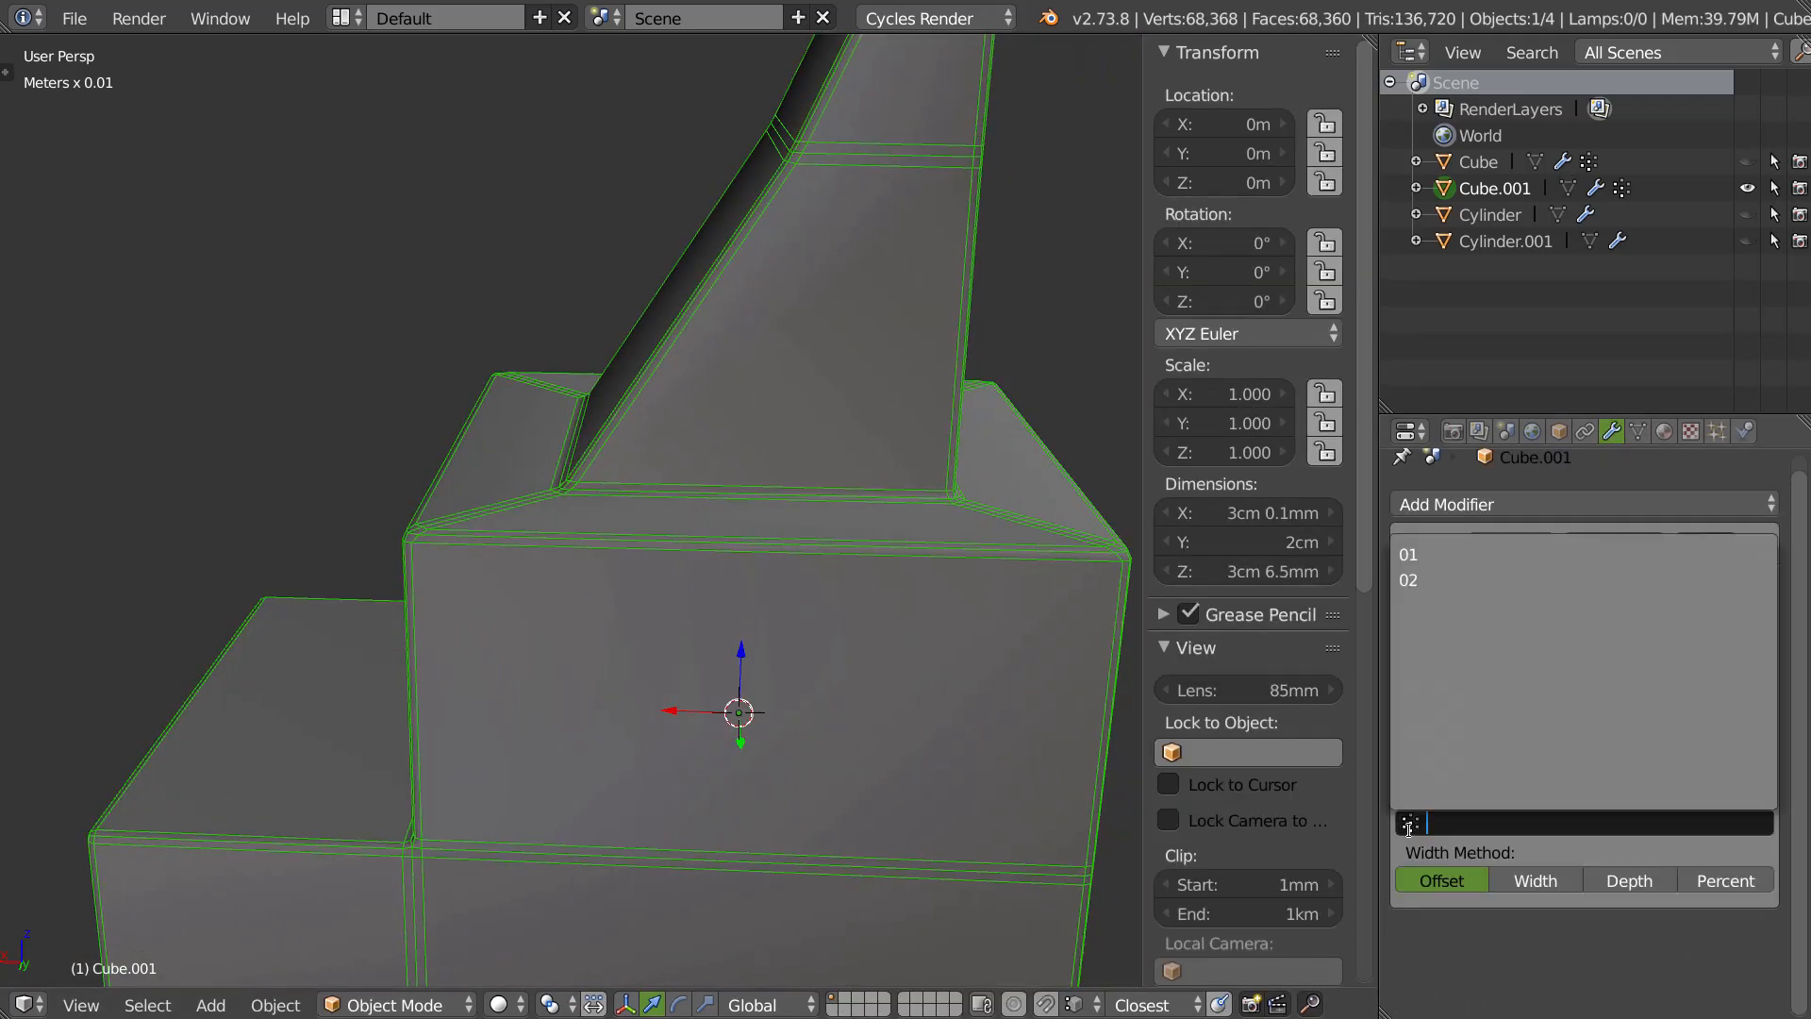
click(1406, 554)
middle_drag(1018, 573, 882, 564)
scroll(881, 572, up, 2)
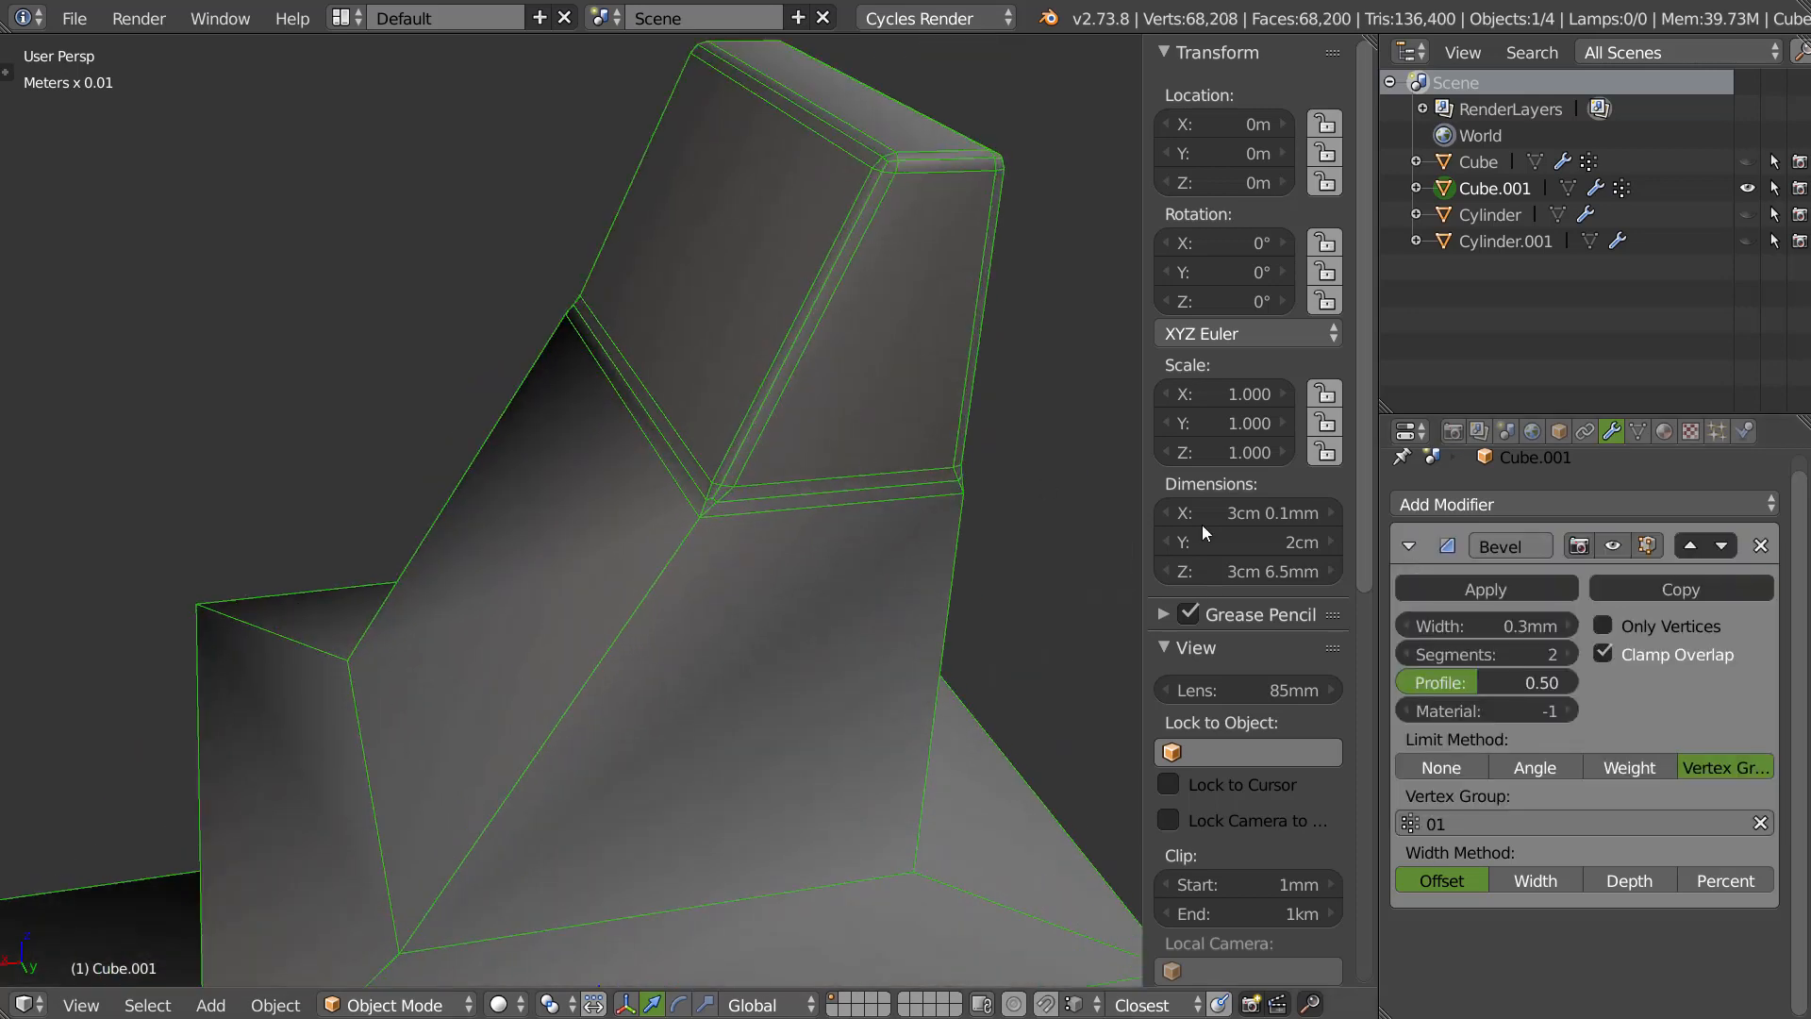
drag(1485, 621, 1488, 621)
middle_drag(1130, 577, 609, 372)
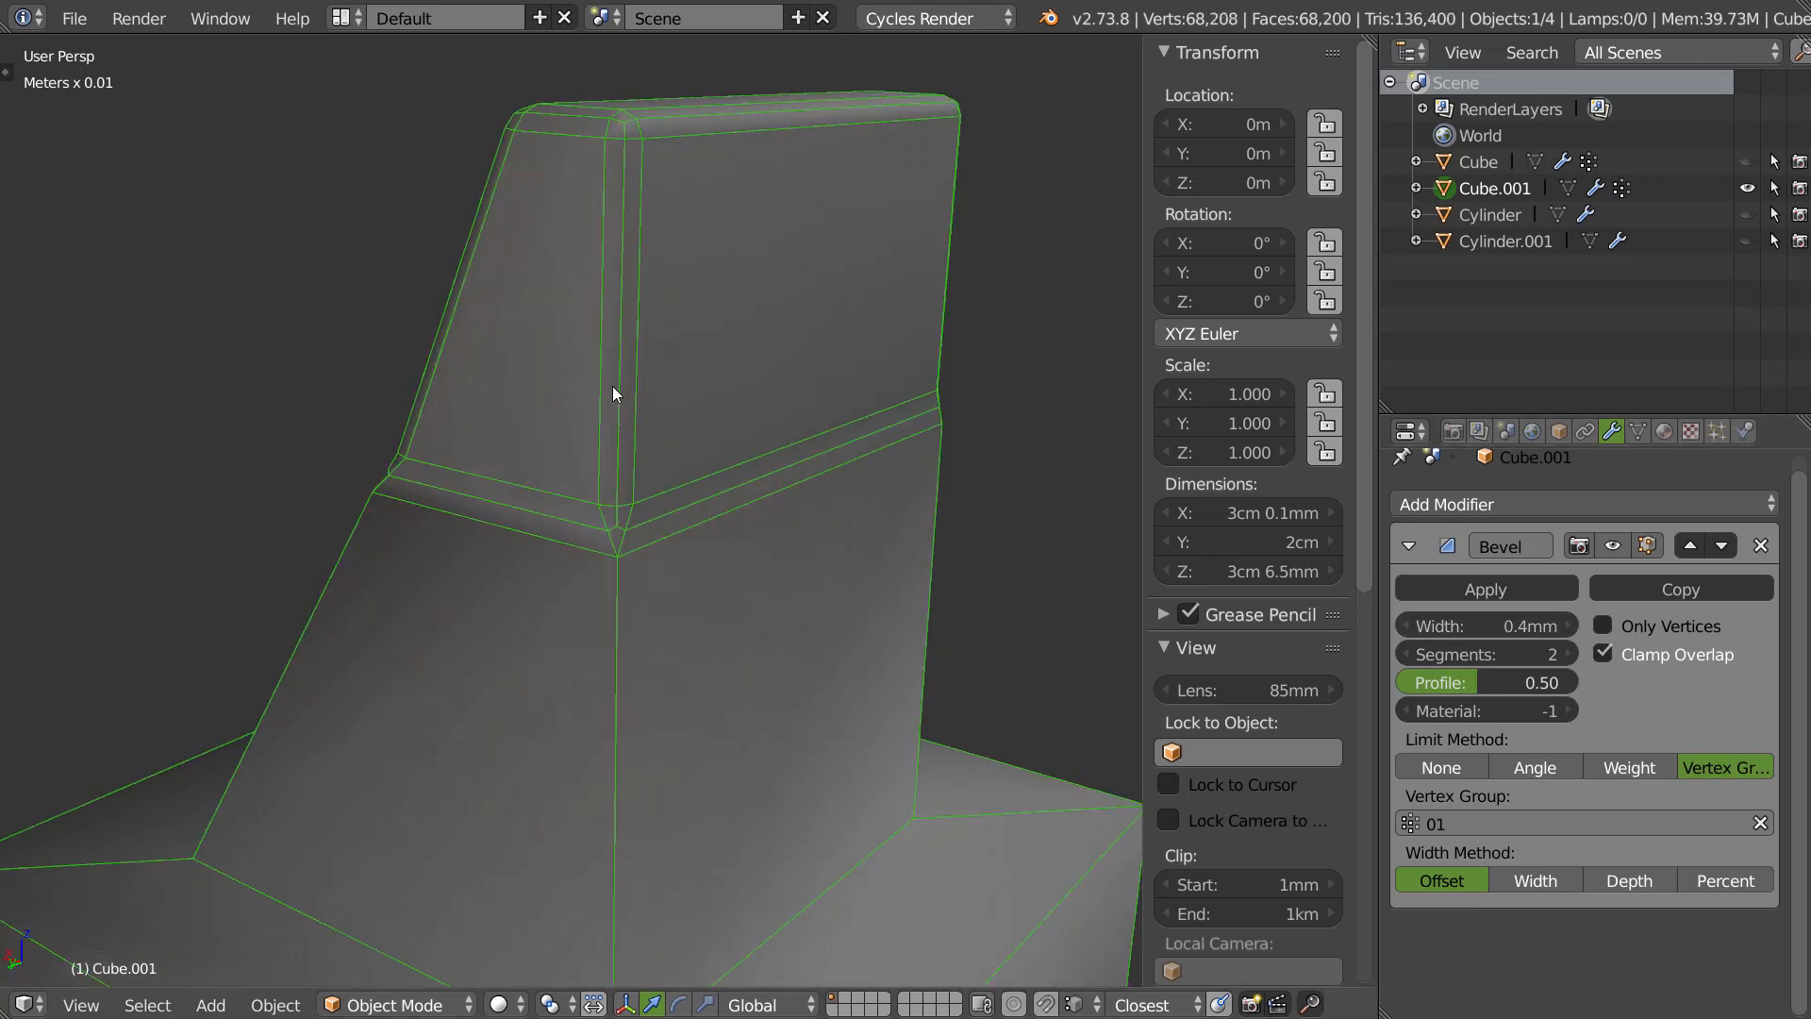
middle_drag(607, 279, 943, 330)
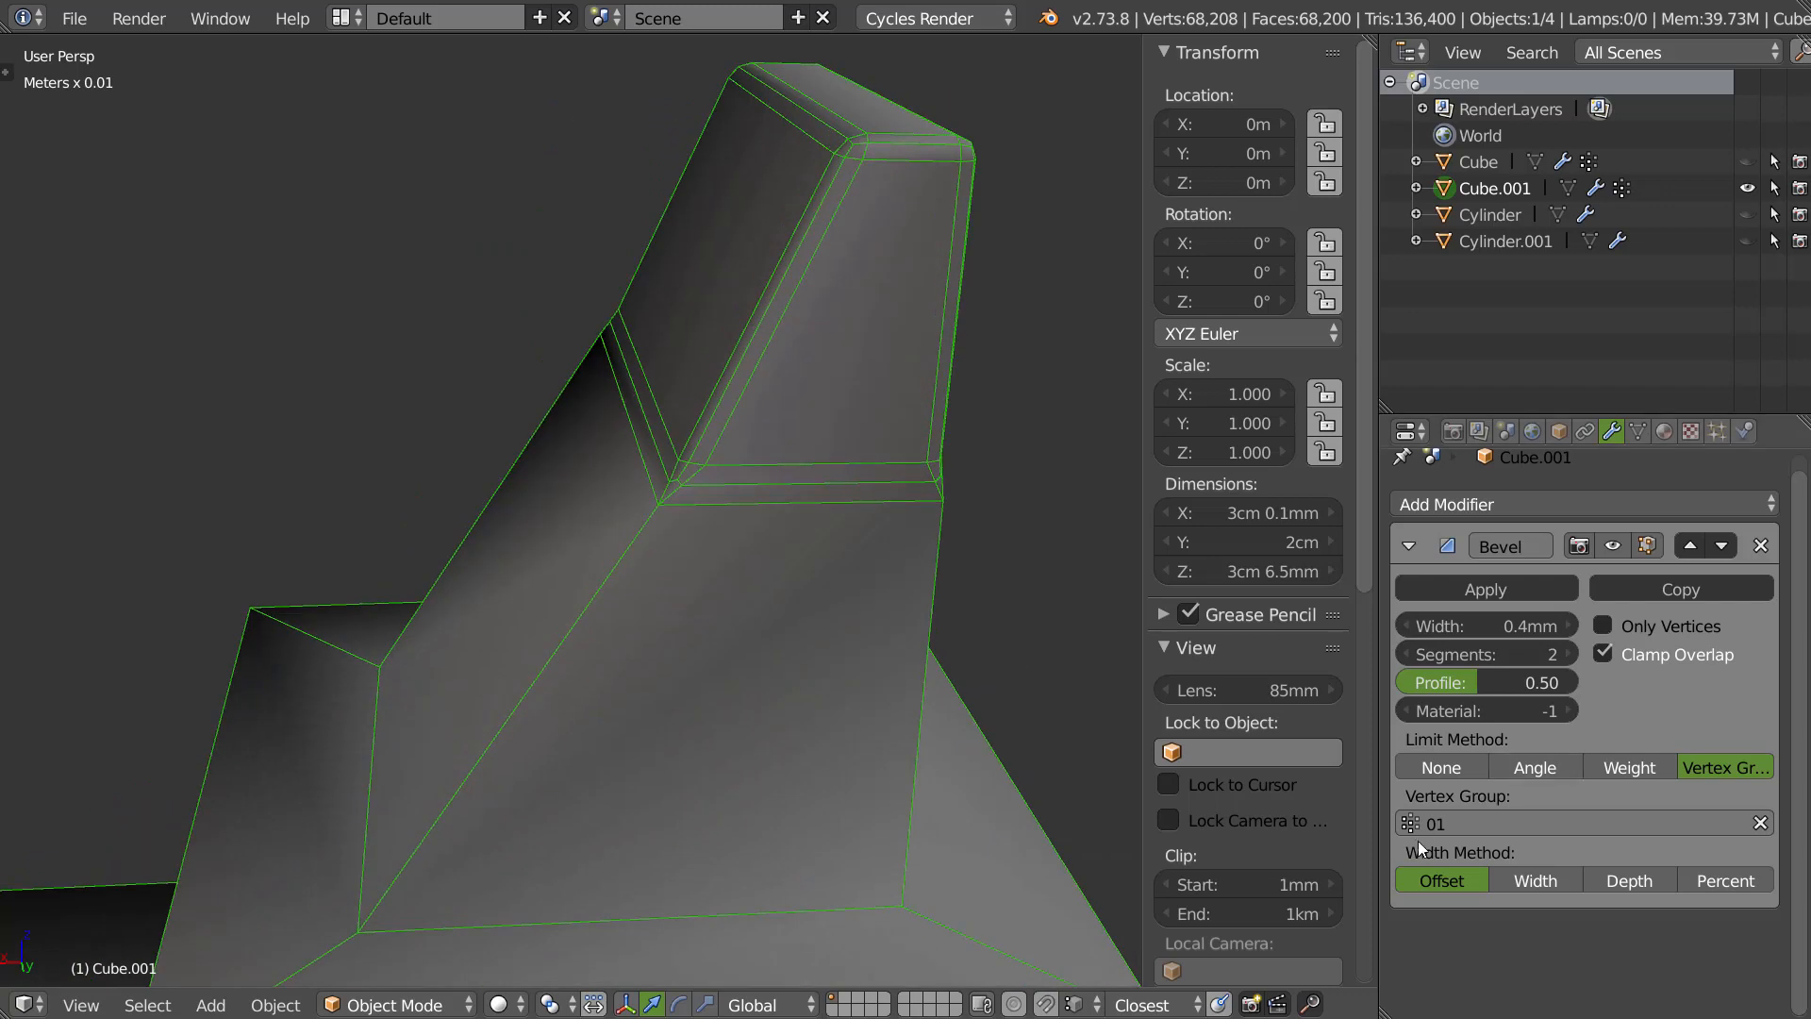
Assign the edge loop around the upper rim of the main block to vertex group 02, and return to Object Mode.
scroll(700, 648, down, 5)
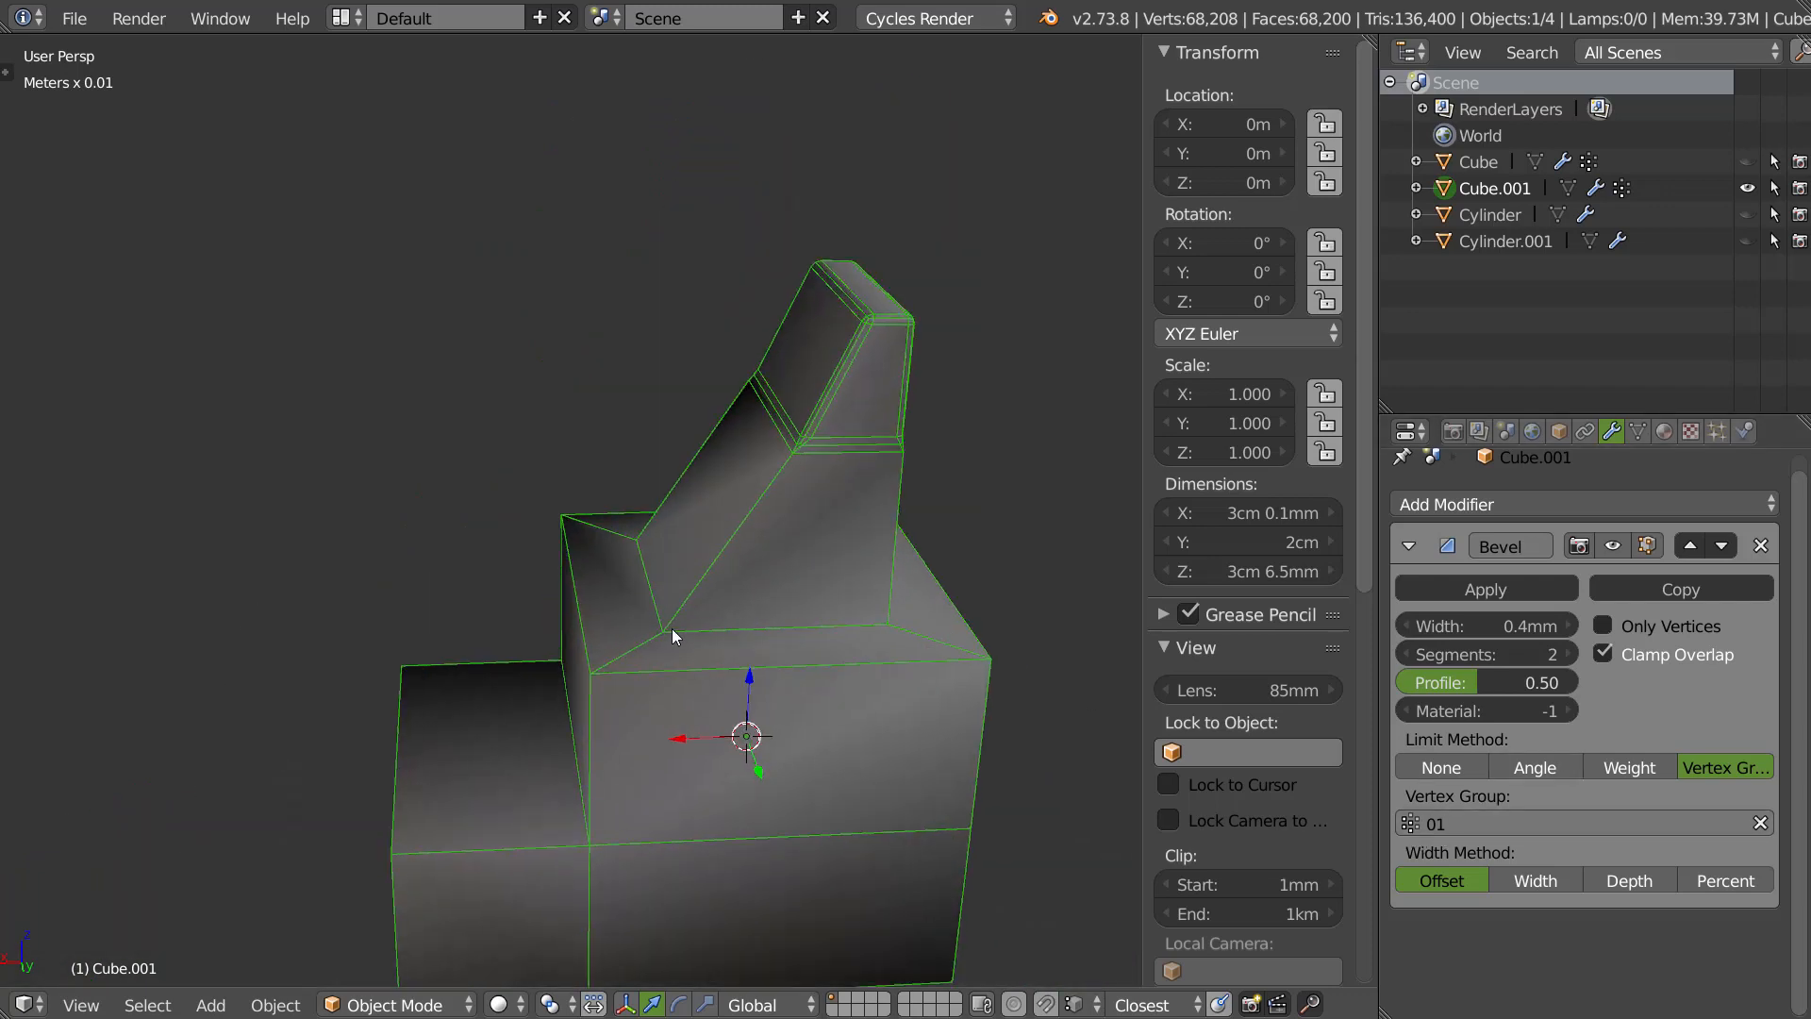
key(Tab)
alt+right_click(641, 684)
middle_drag(918, 603, 899, 594)
click(1638, 430)
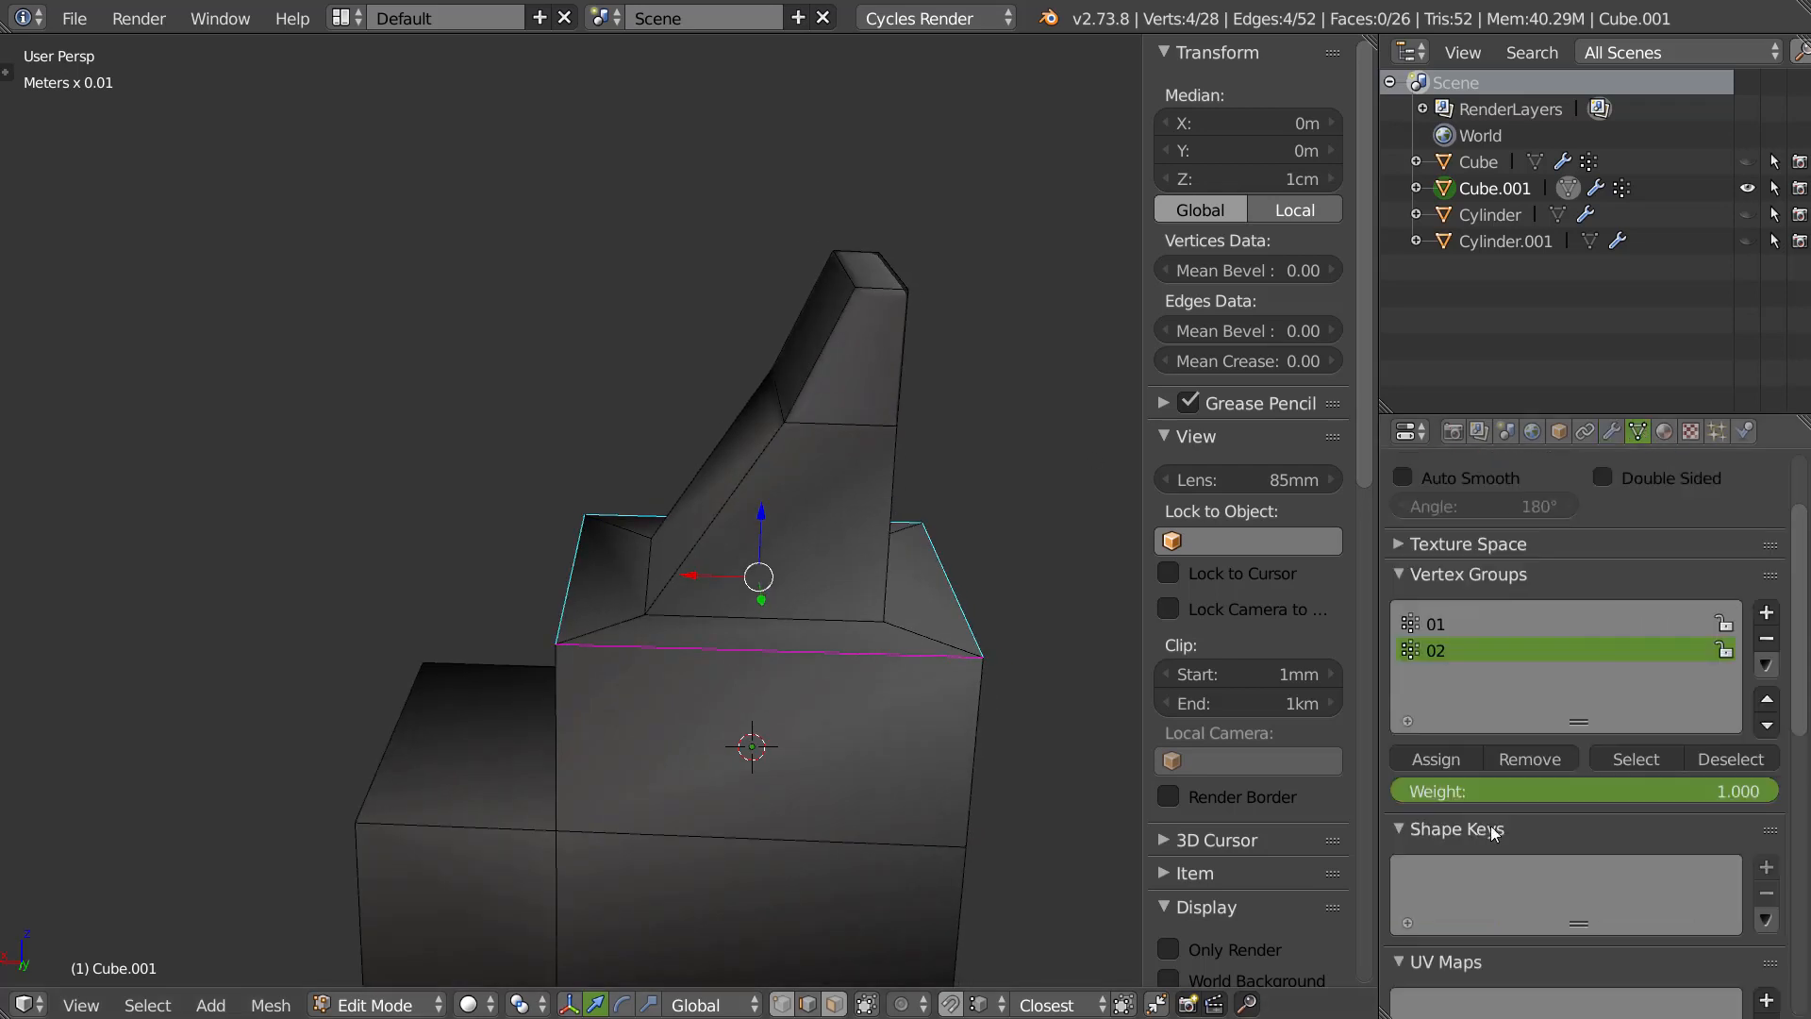
click(1433, 757)
key(Tab)
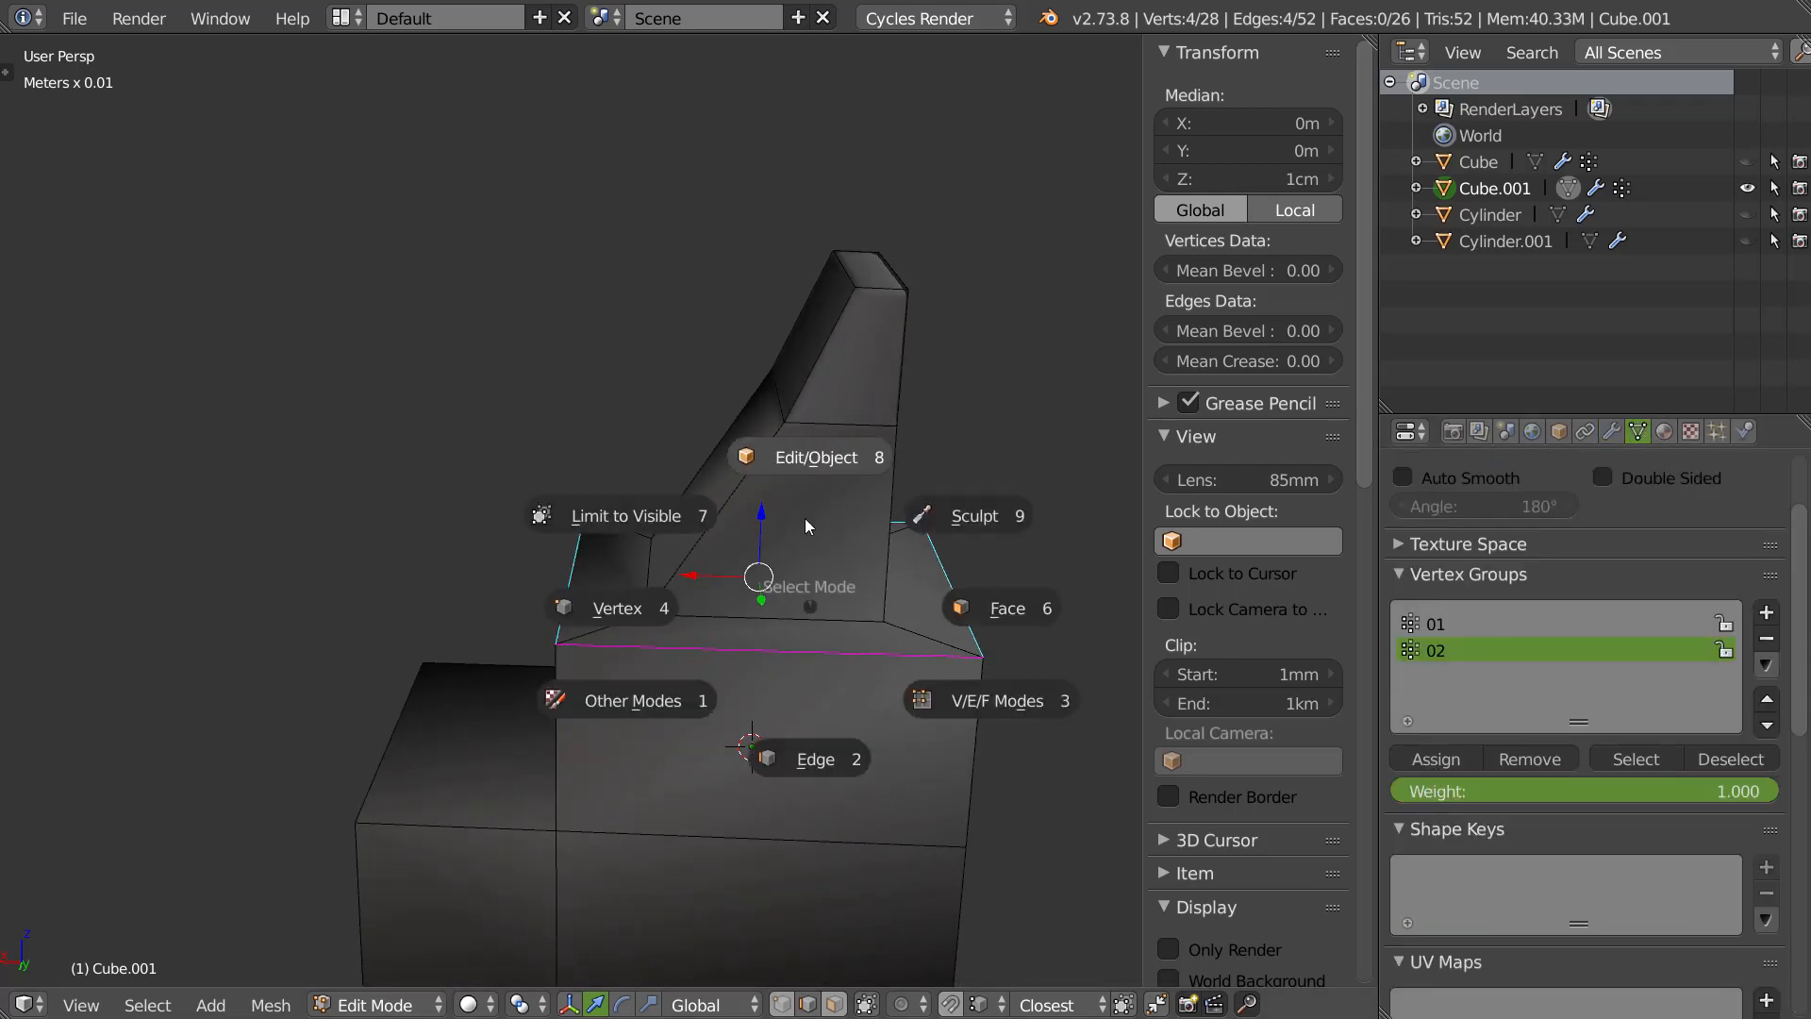
Add a second Bevel modifier and limit it to vertex group 02.
click(1611, 430)
click(1481, 503)
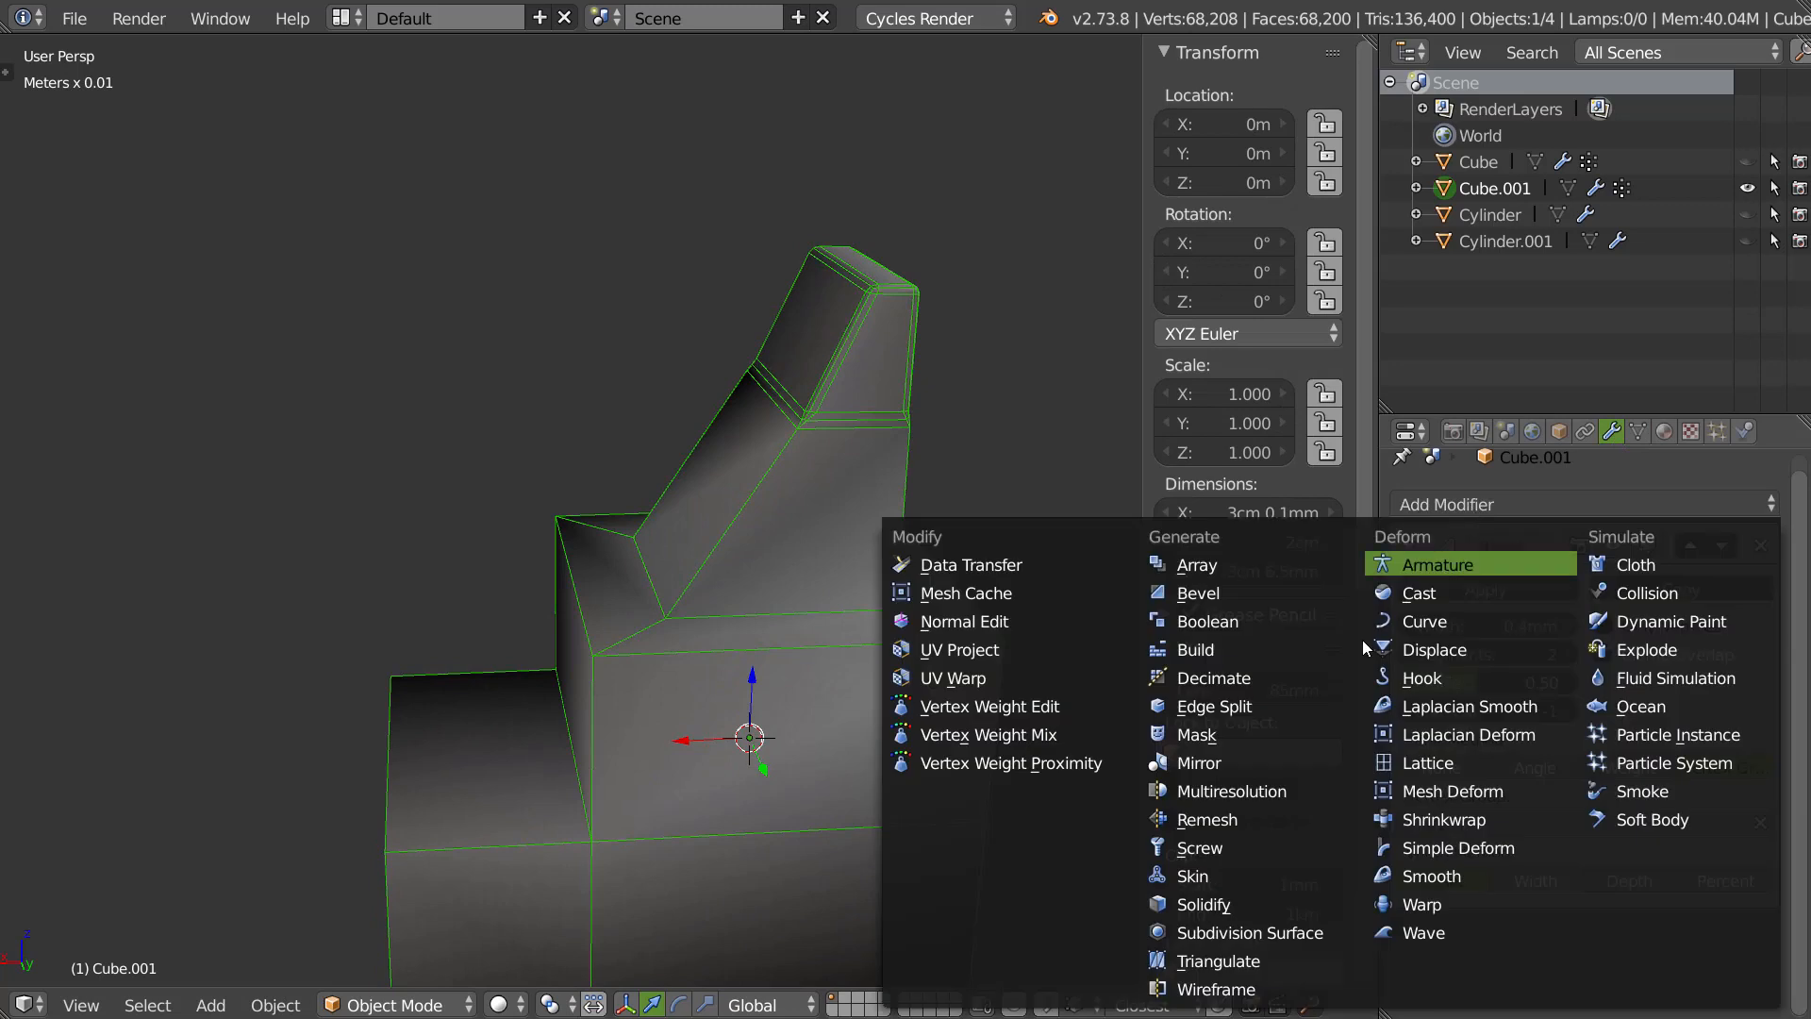
click(1198, 595)
scroll(1557, 936, down, 6)
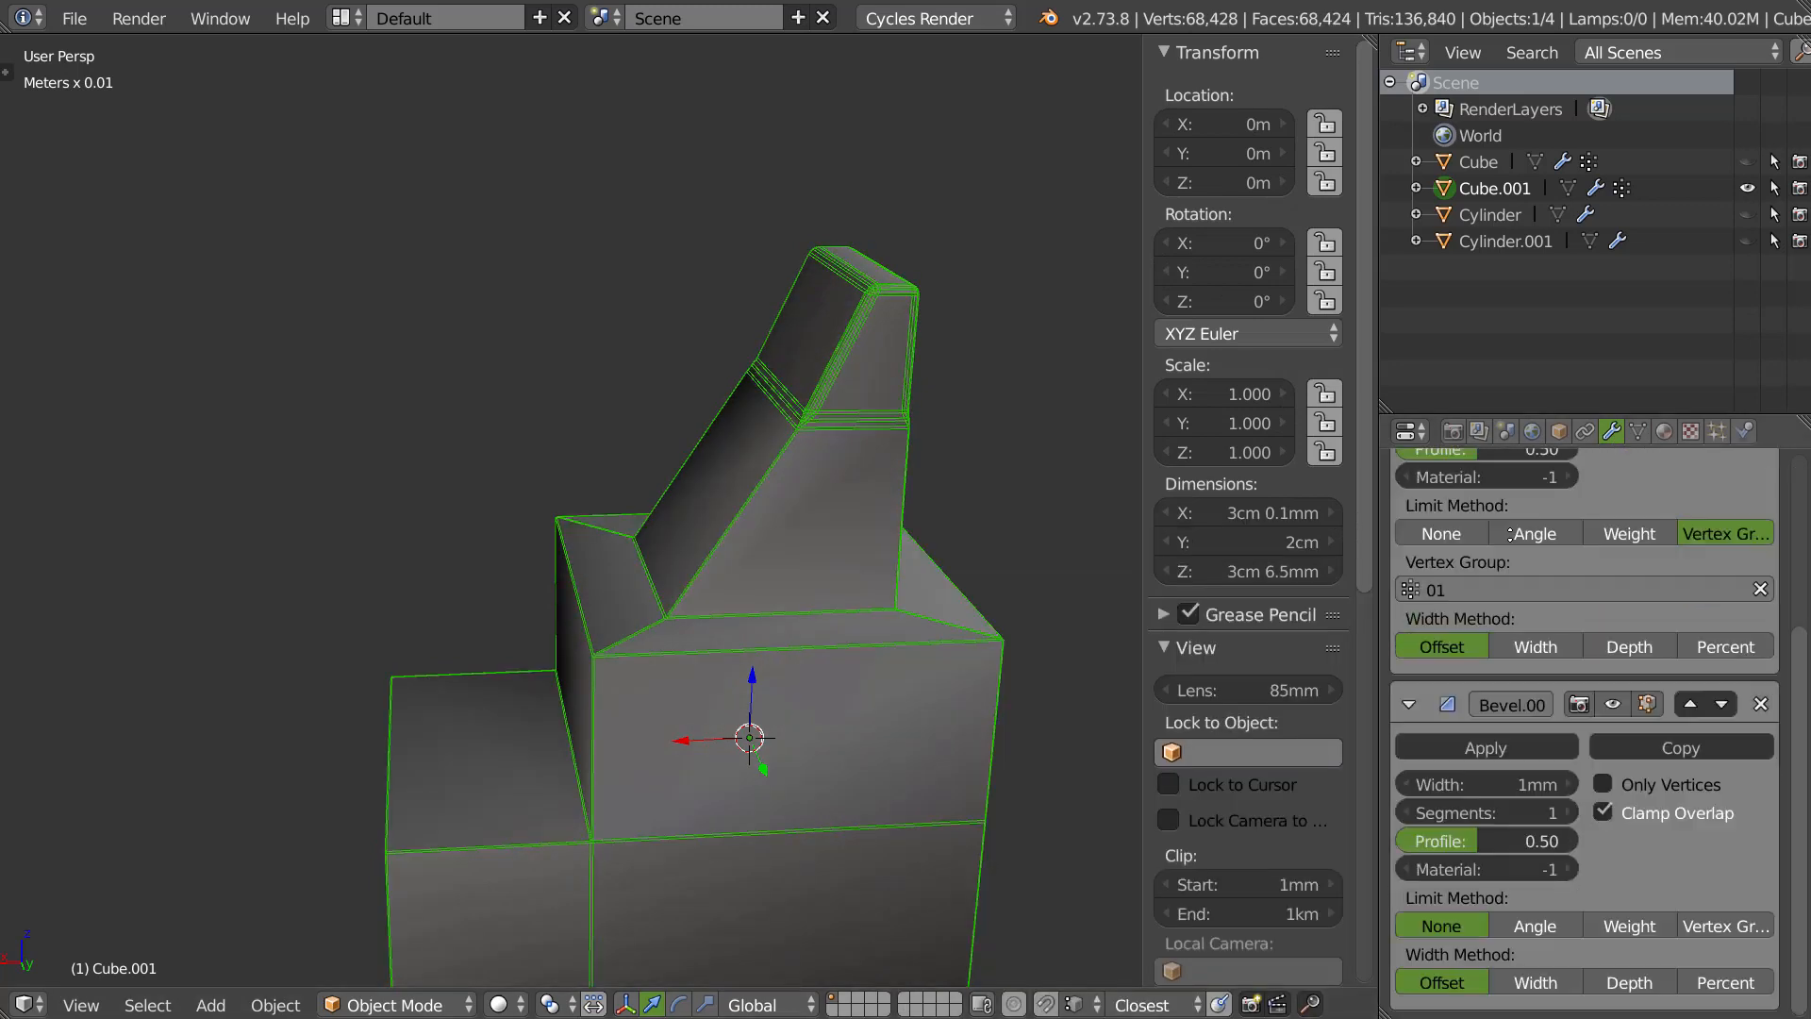
click(1725, 925)
click(1509, 982)
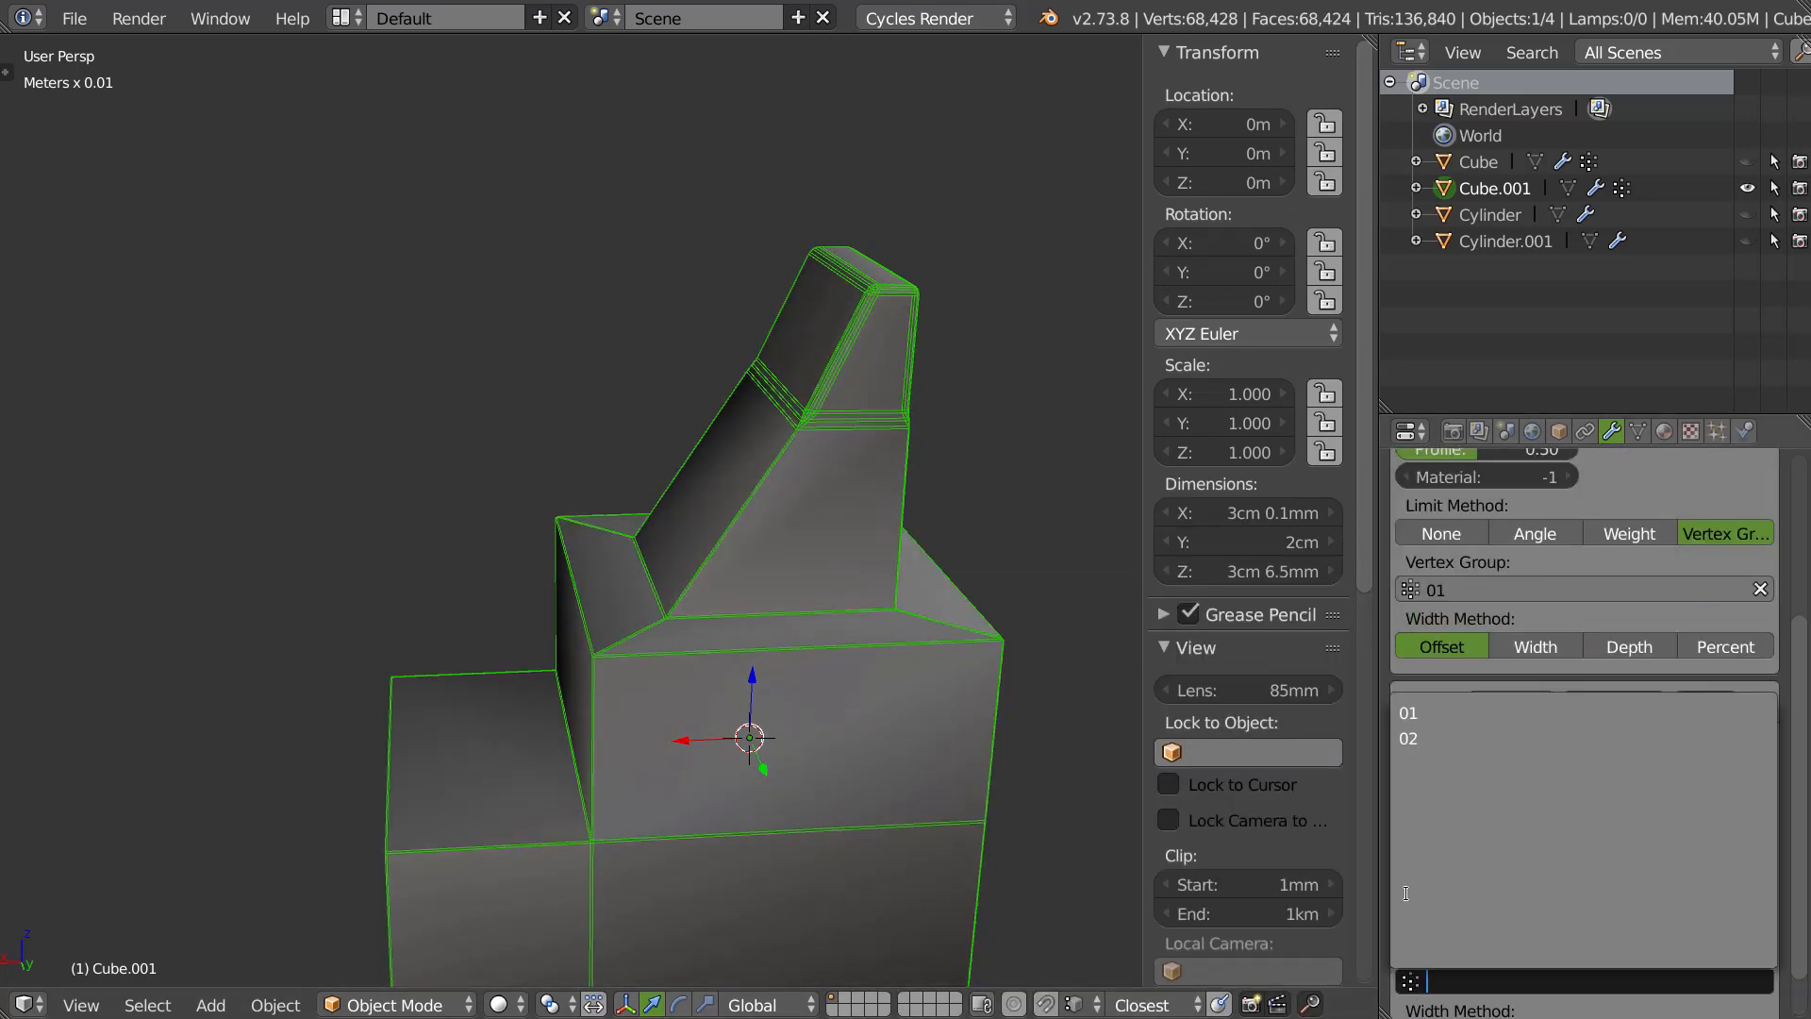
click(1405, 738)
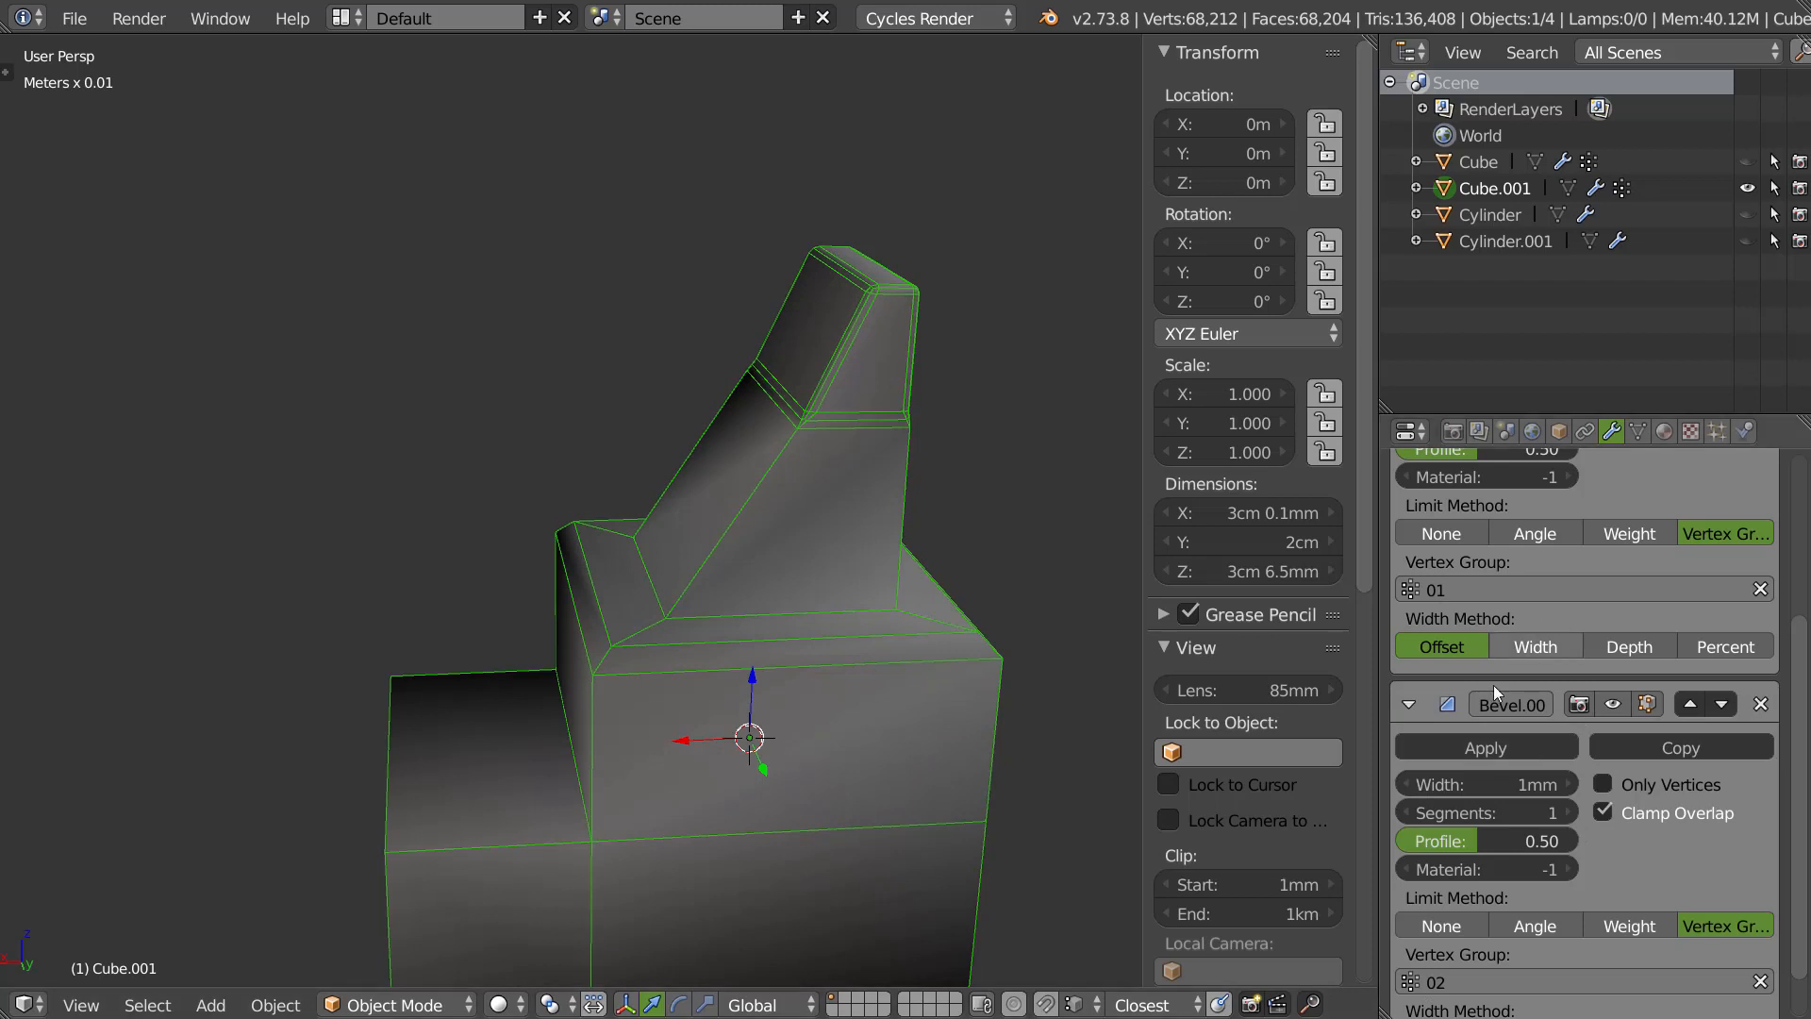
Set the second bevel to 2 segments, a profile of 1.00 and a width of 0.4 mm.
click(1574, 814)
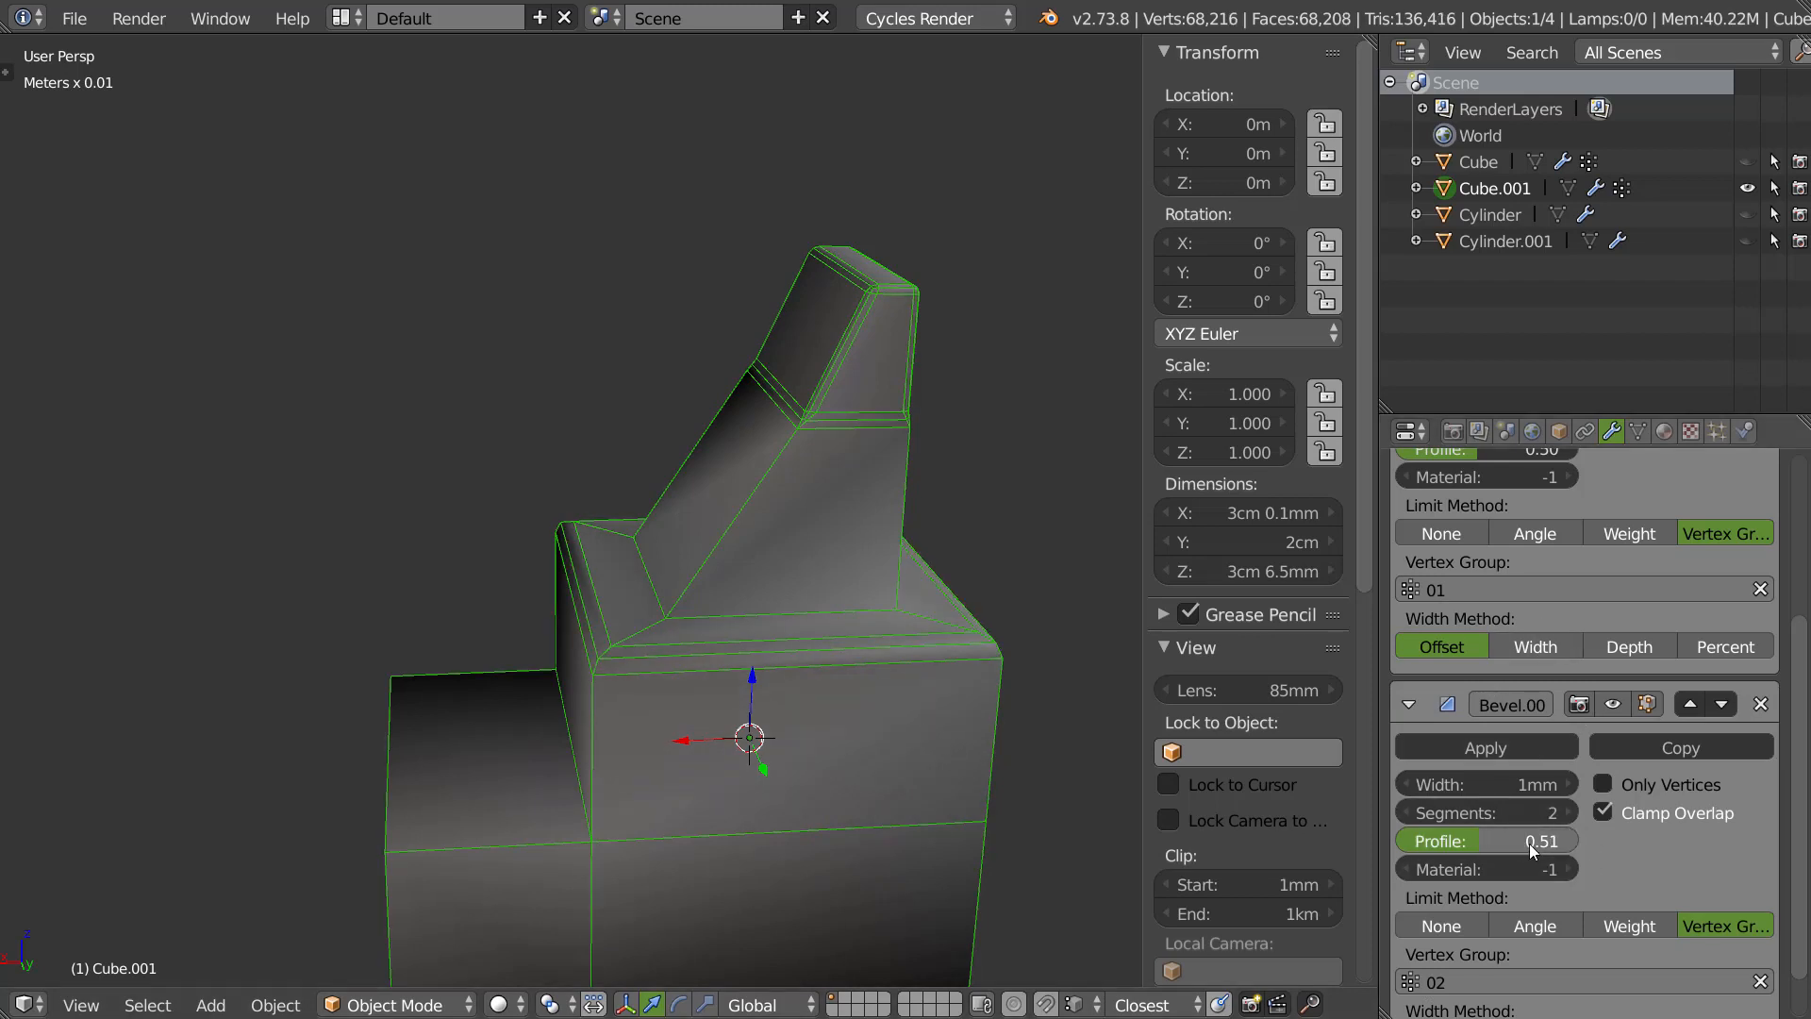
drag(1488, 845, 1707, 849)
drag(1492, 785, 1468, 783)
Examine the two vertex-group bevels around the block's upper rim and on the tapered top section.
scroll(663, 619, up, 5)
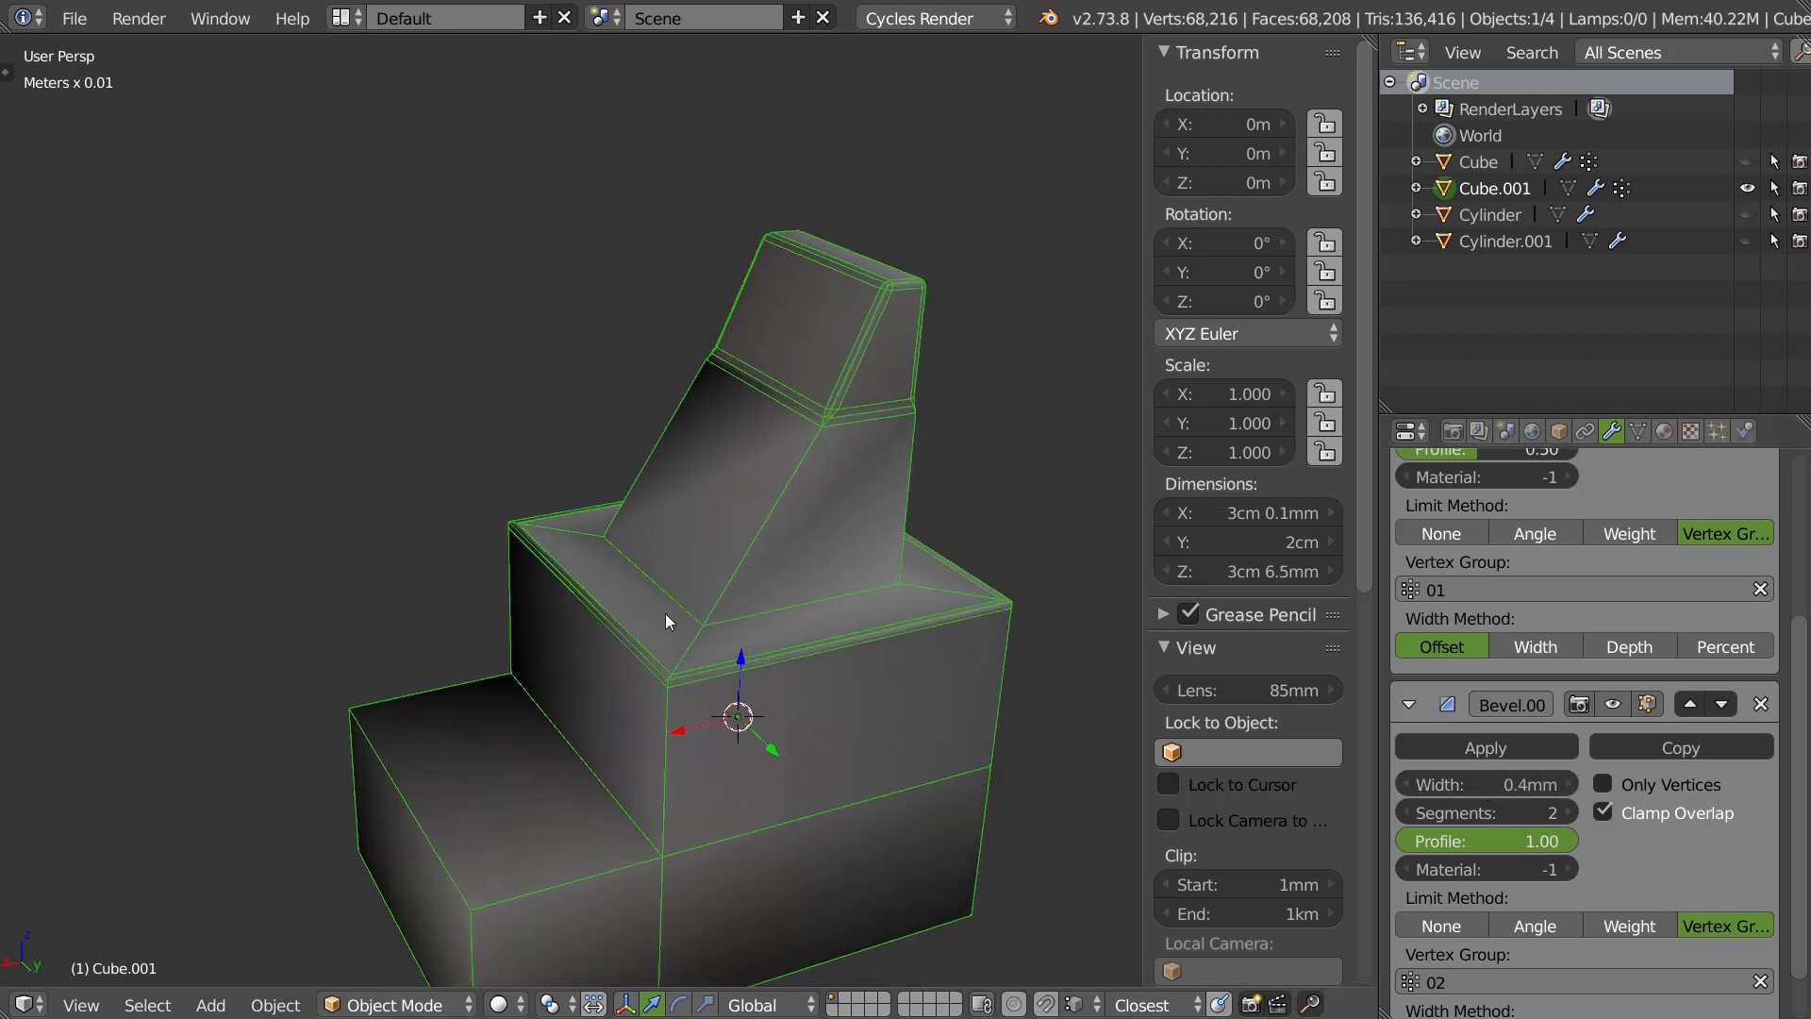
scroll(668, 621, up, 1)
middle_drag(692, 596, 876, 572)
scroll(876, 572, up, 1)
middle_drag(755, 565, 607, 569)
middle_drag(774, 580, 651, 709)
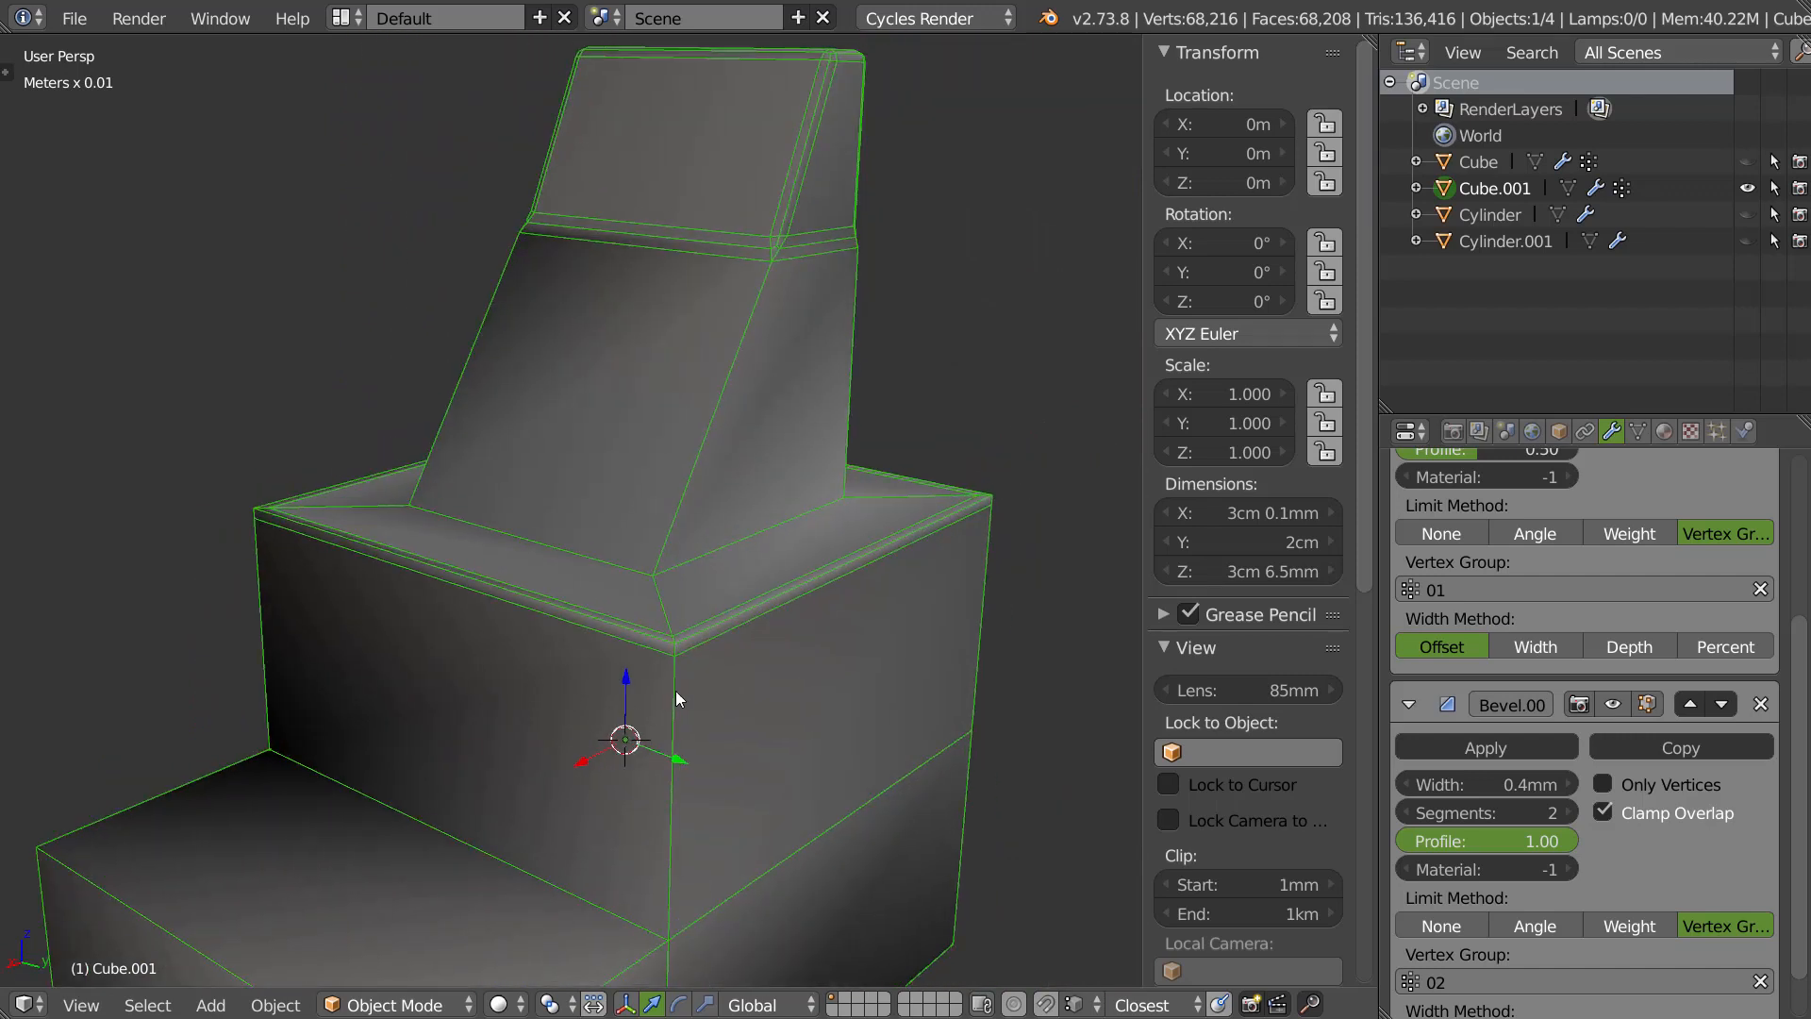
shift+middle_drag(740, 436, 696, 582)
scroll(672, 573, up, 3)
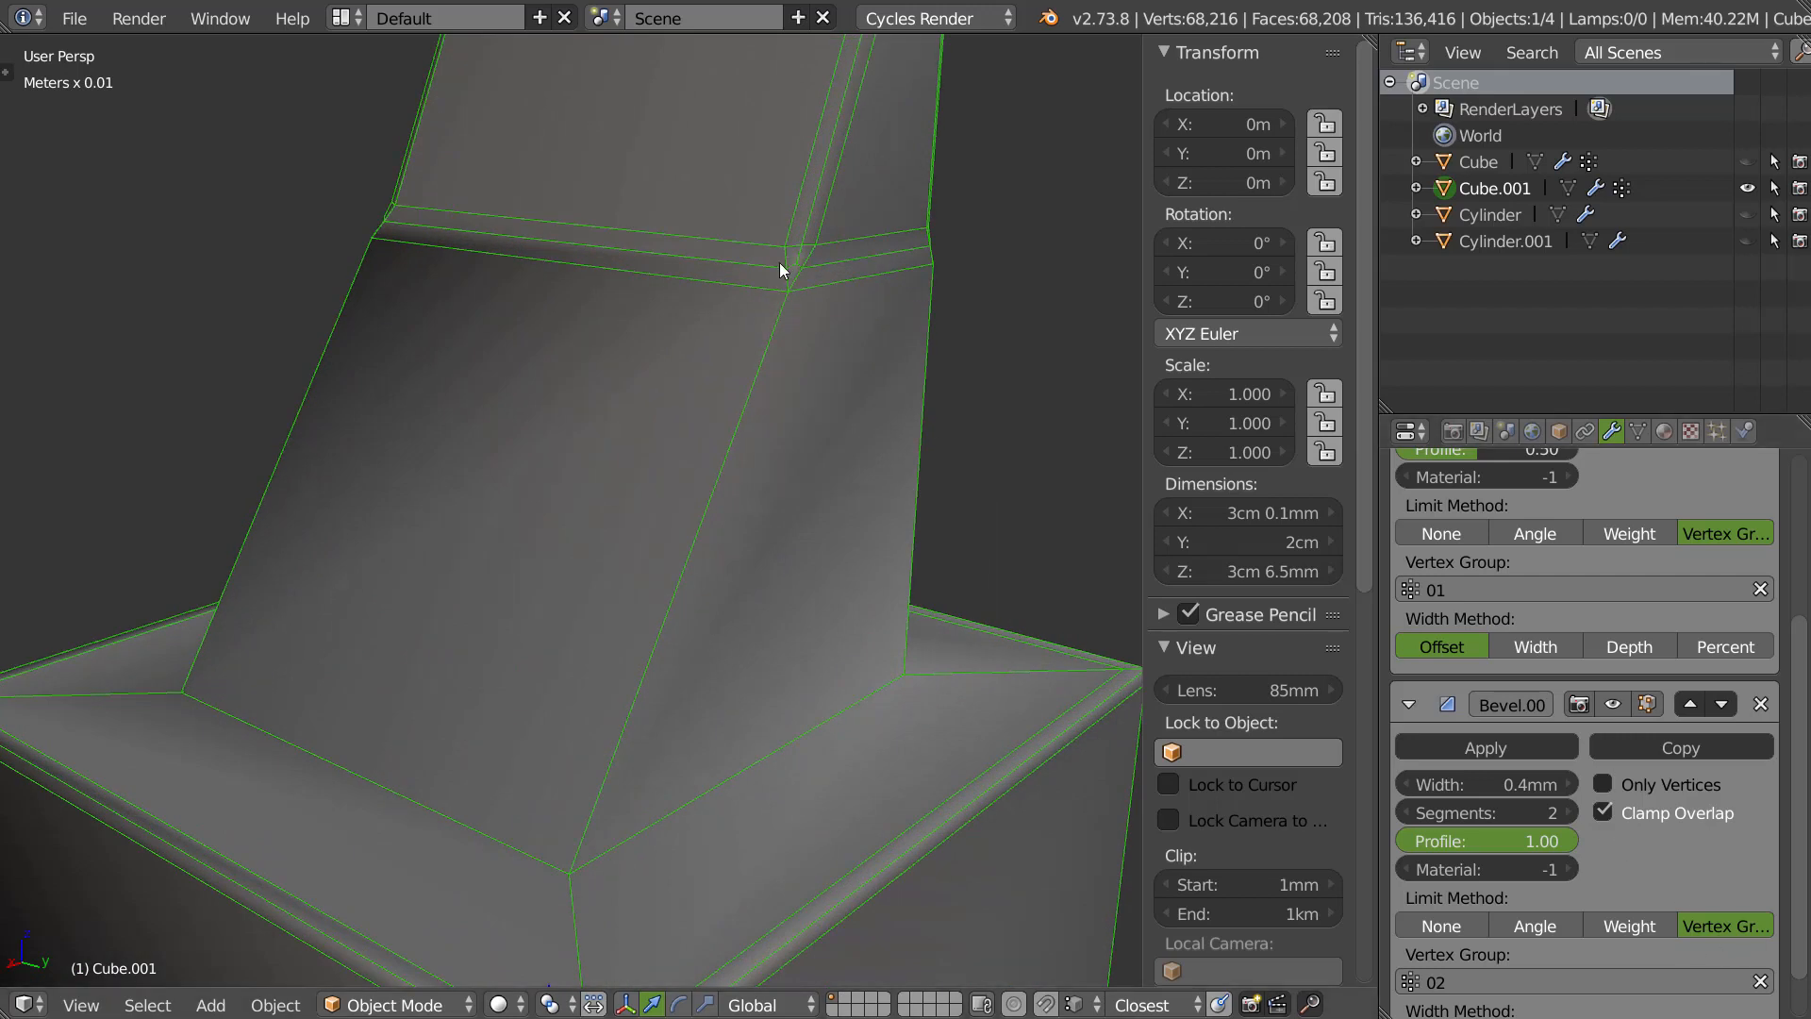
scroll(760, 283, down, 1)
shift+middle_drag(874, 145, 817, 215)
shift+scroll(818, 209, down, 1)
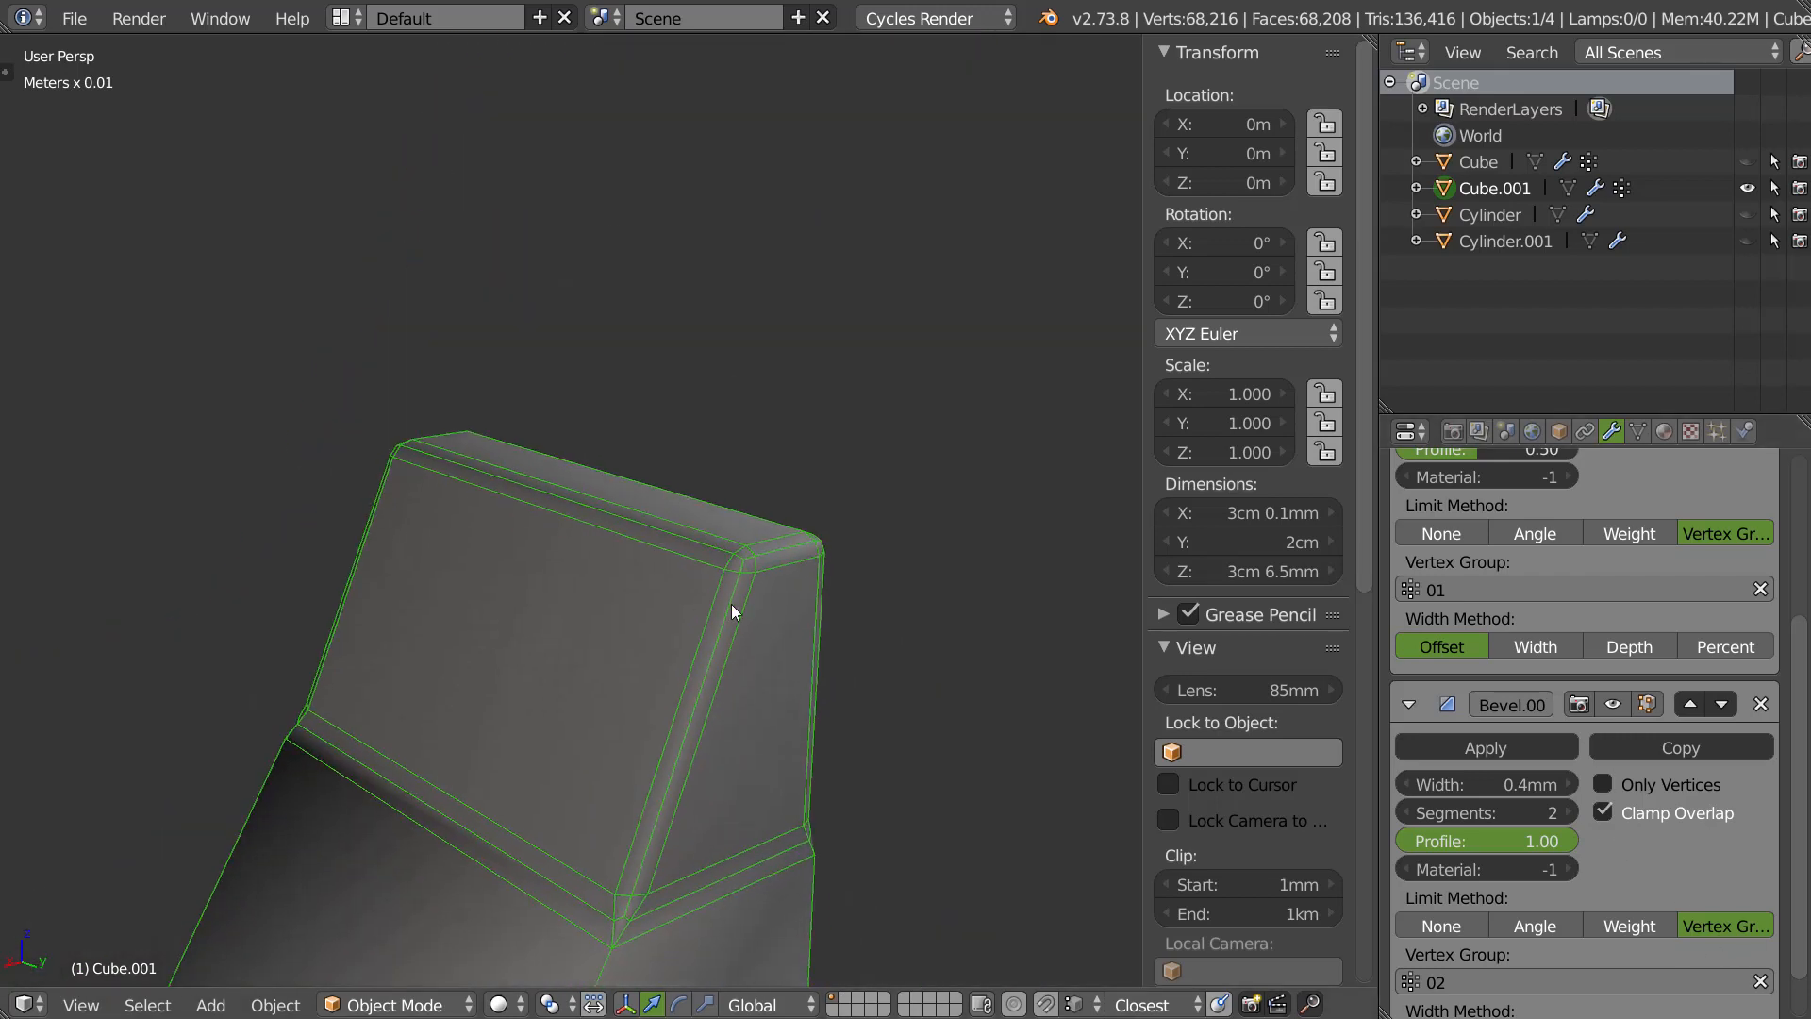
shift+middle_drag(671, 761, 659, 703)
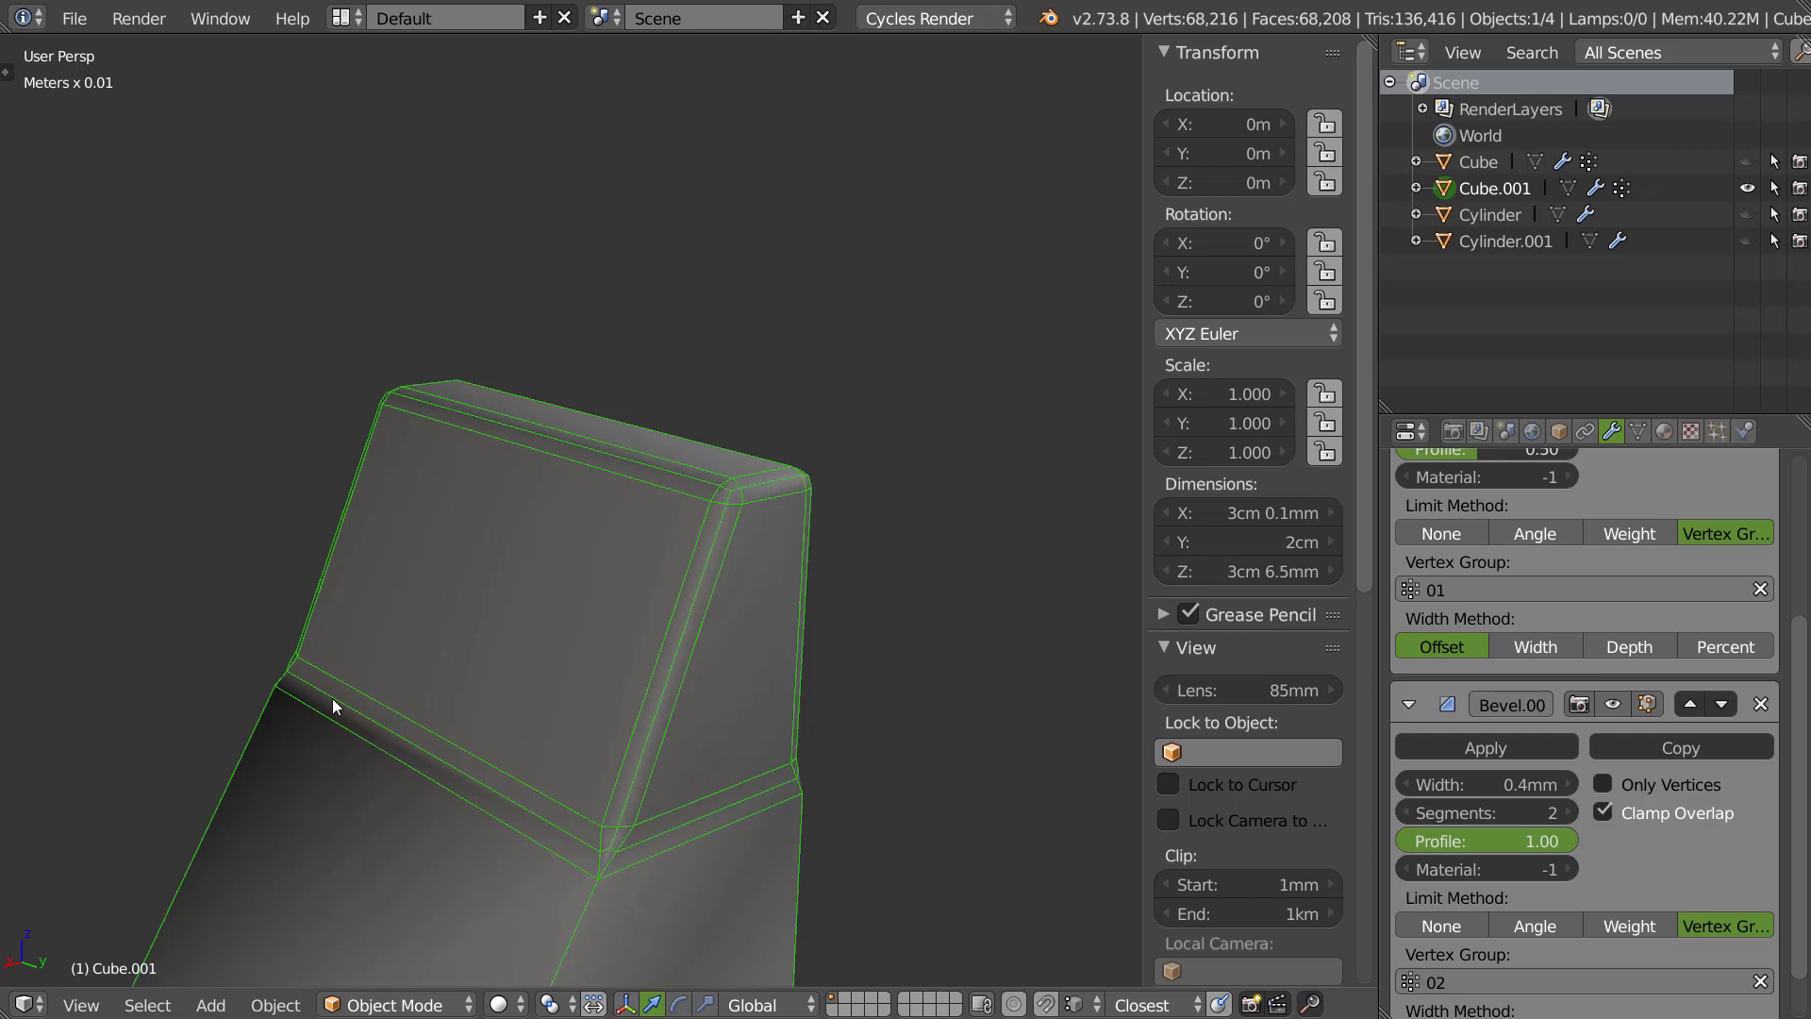
Select three upright edges and all edges of the top face on the tapered section, and return to Object Mode.
key(Tab)
click(578, 849)
right_click(687, 628)
shift+right_click(678, 464)
shift+right_click(349, 443)
shift+right_click(602, 416)
shift+right_click(815, 493)
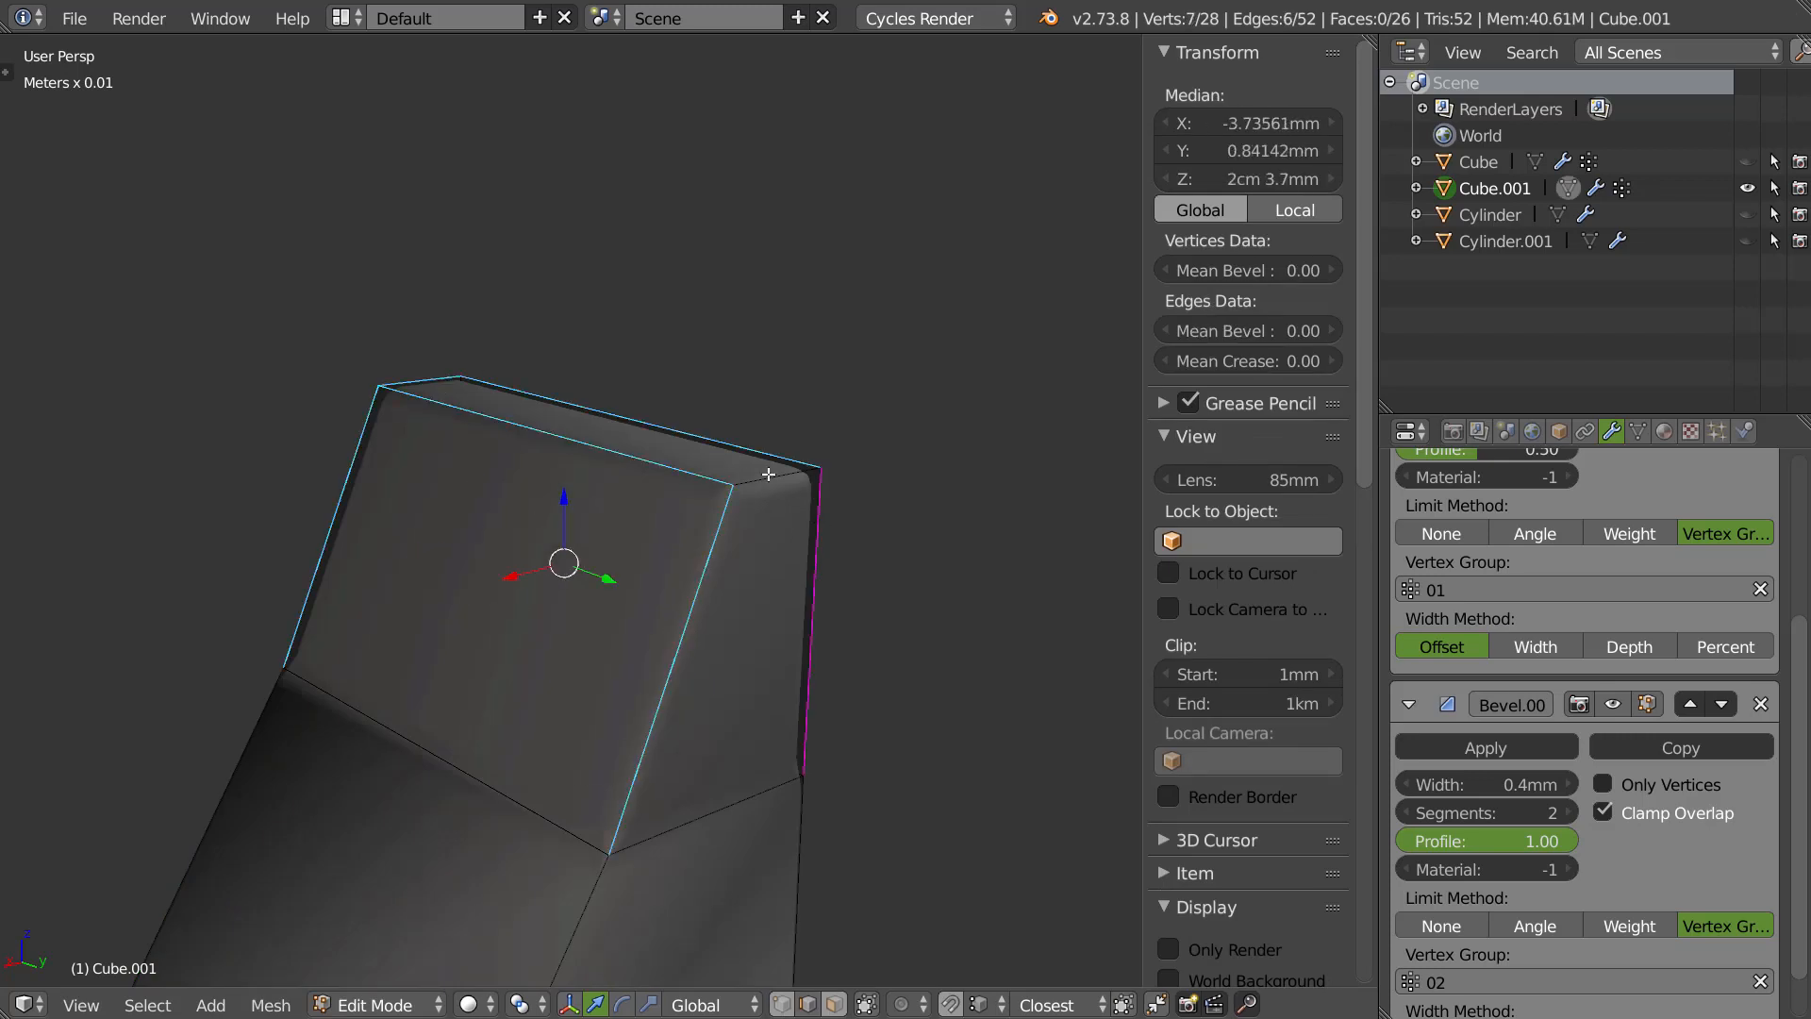
shift+right_click(769, 478)
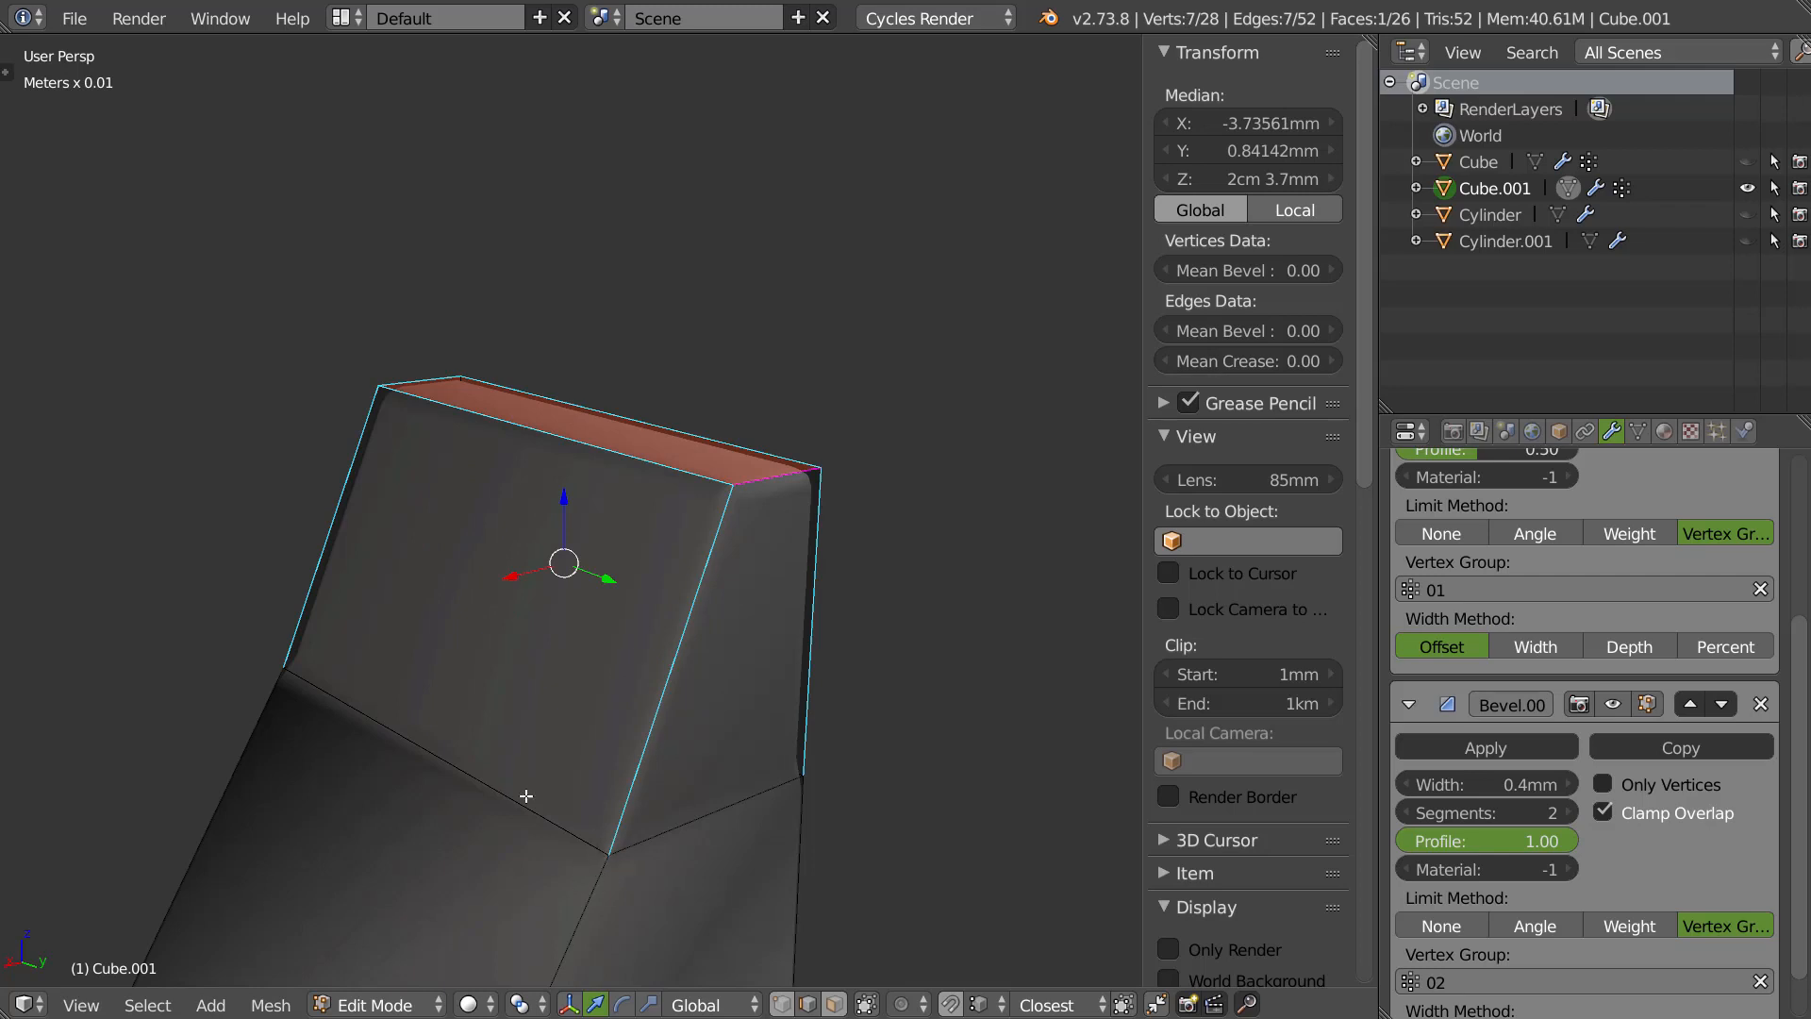
key(Tab)
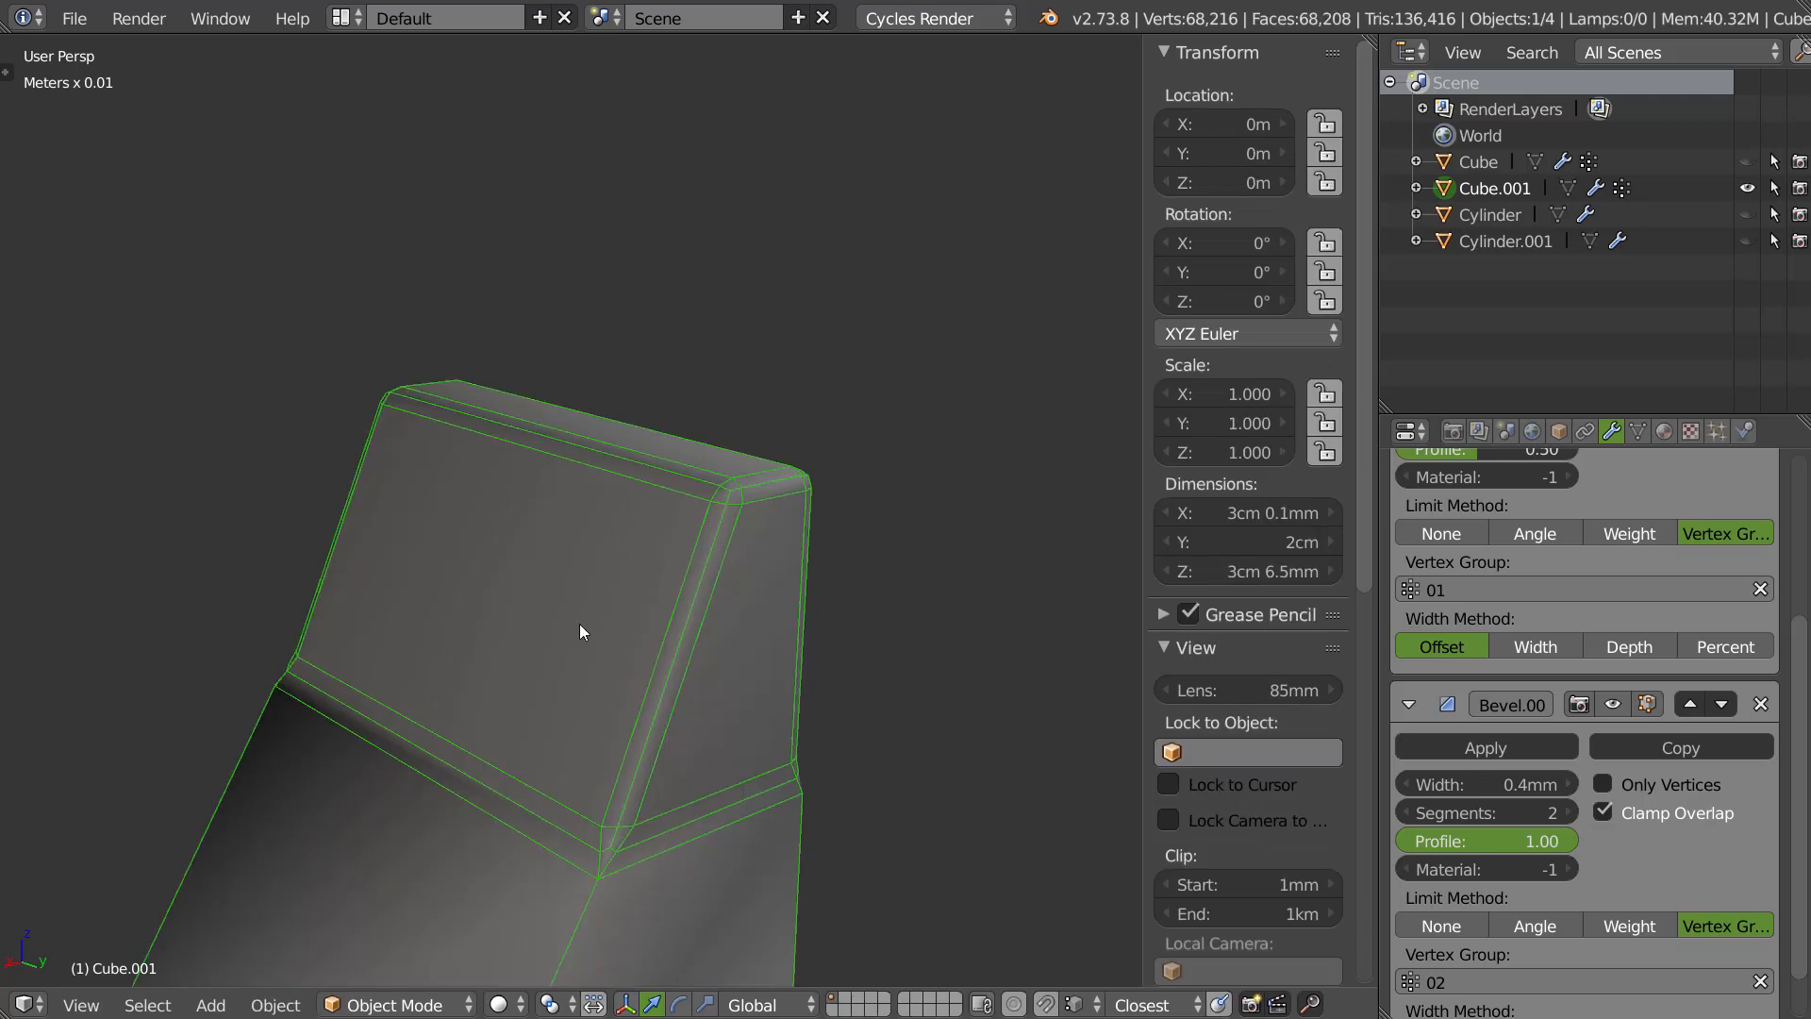
middle_drag(664, 717, 758, 455)
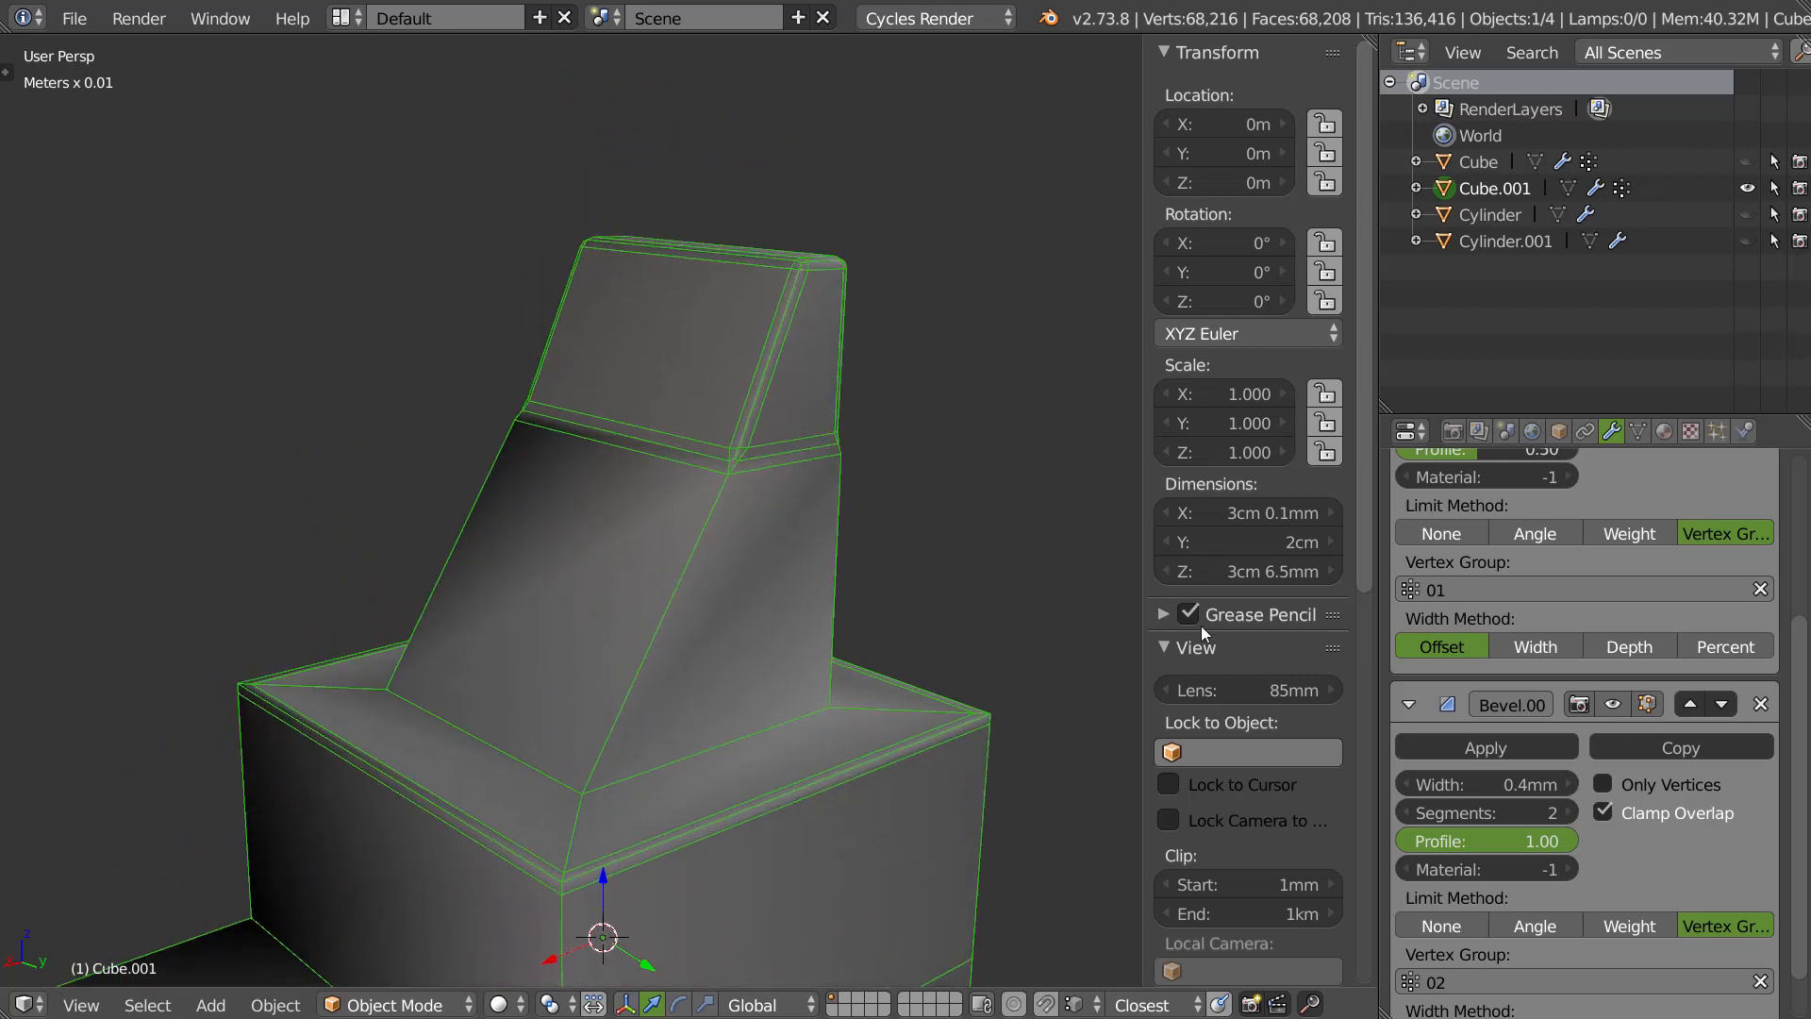
Set the first bevel's limit method to Weight and delete the second Bevel modifier.
click(1632, 533)
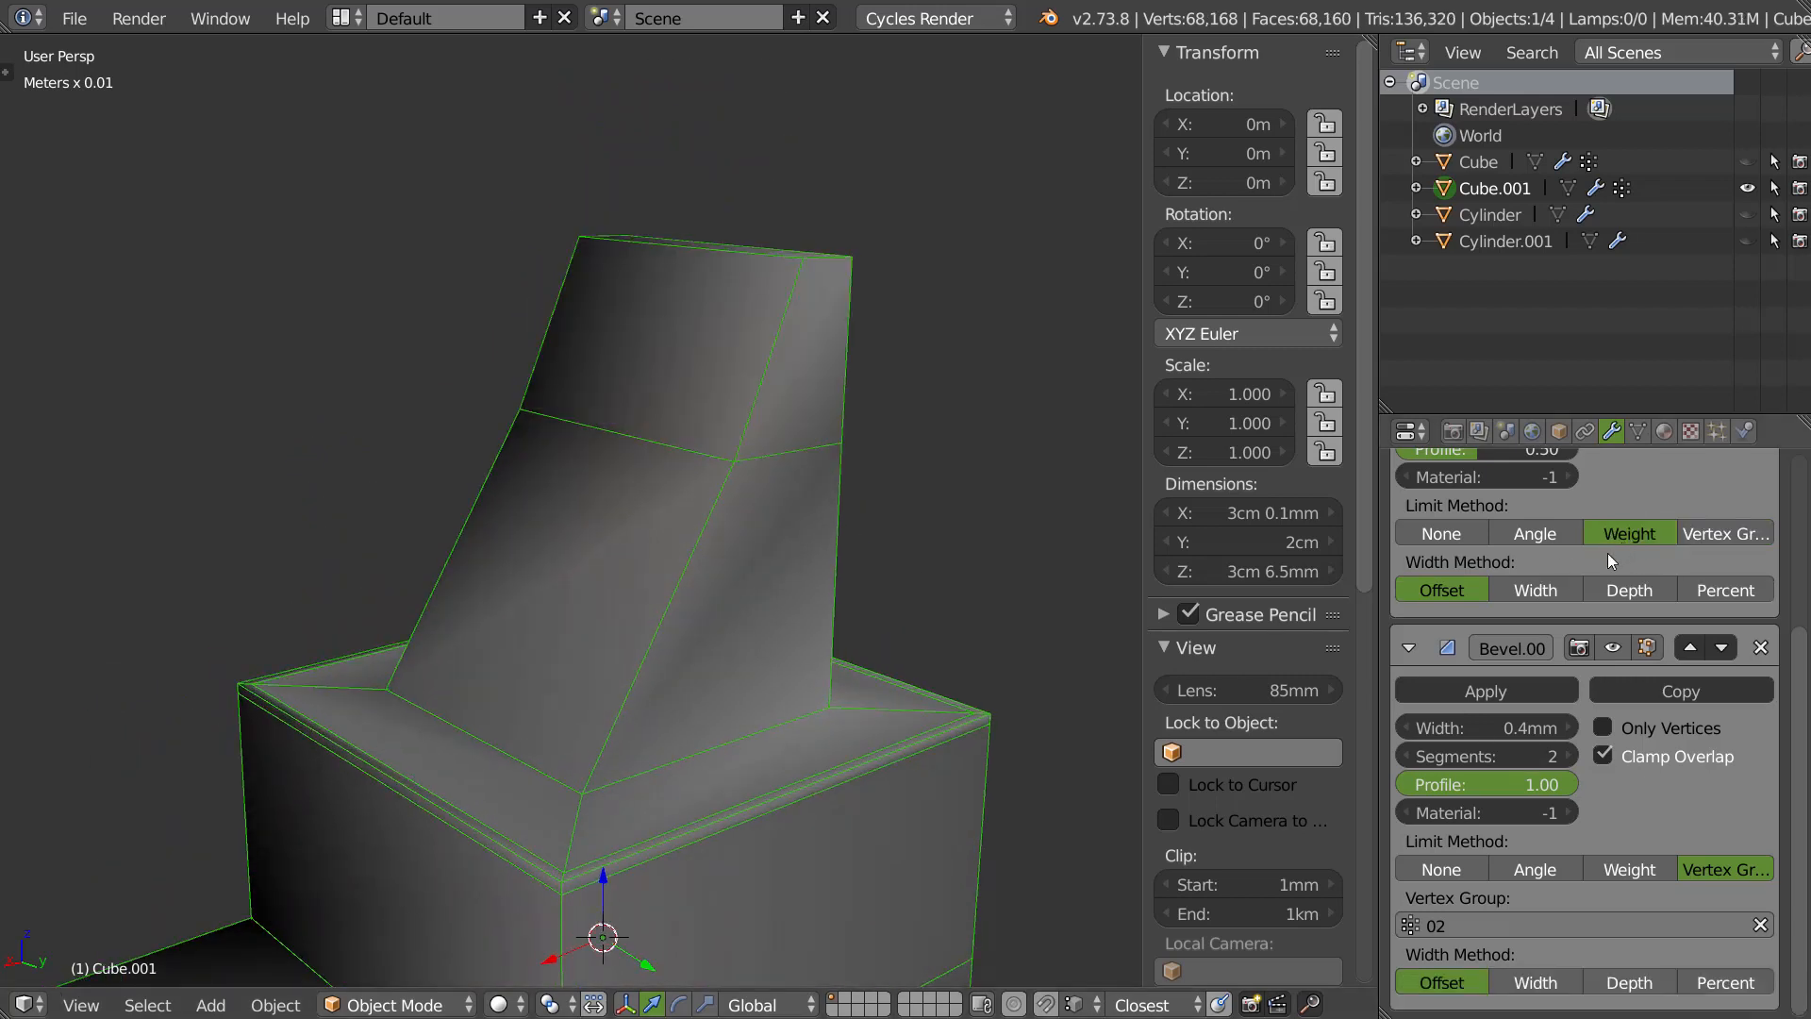
click(1761, 646)
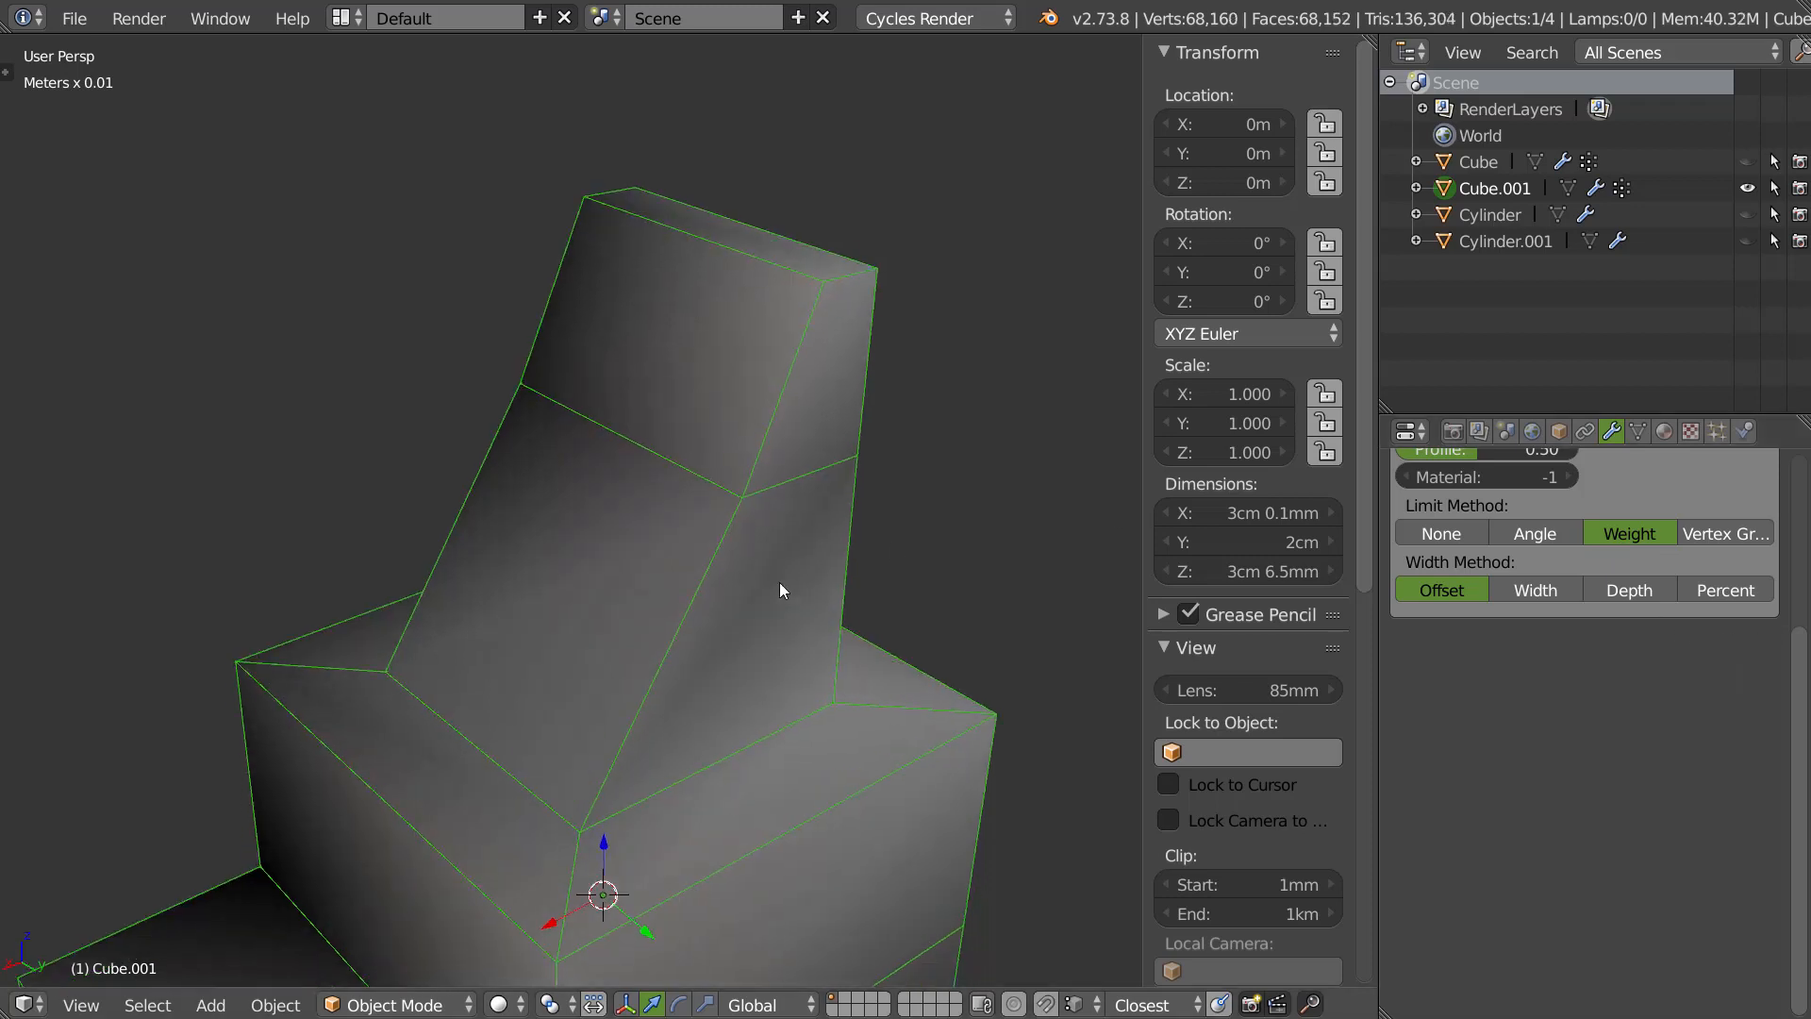
Extend the selection to all edges of the tapered top section and set their mean bevel weight to 1.00.
key(Tab)
click(806, 387)
middle_drag(806, 388, 824, 366)
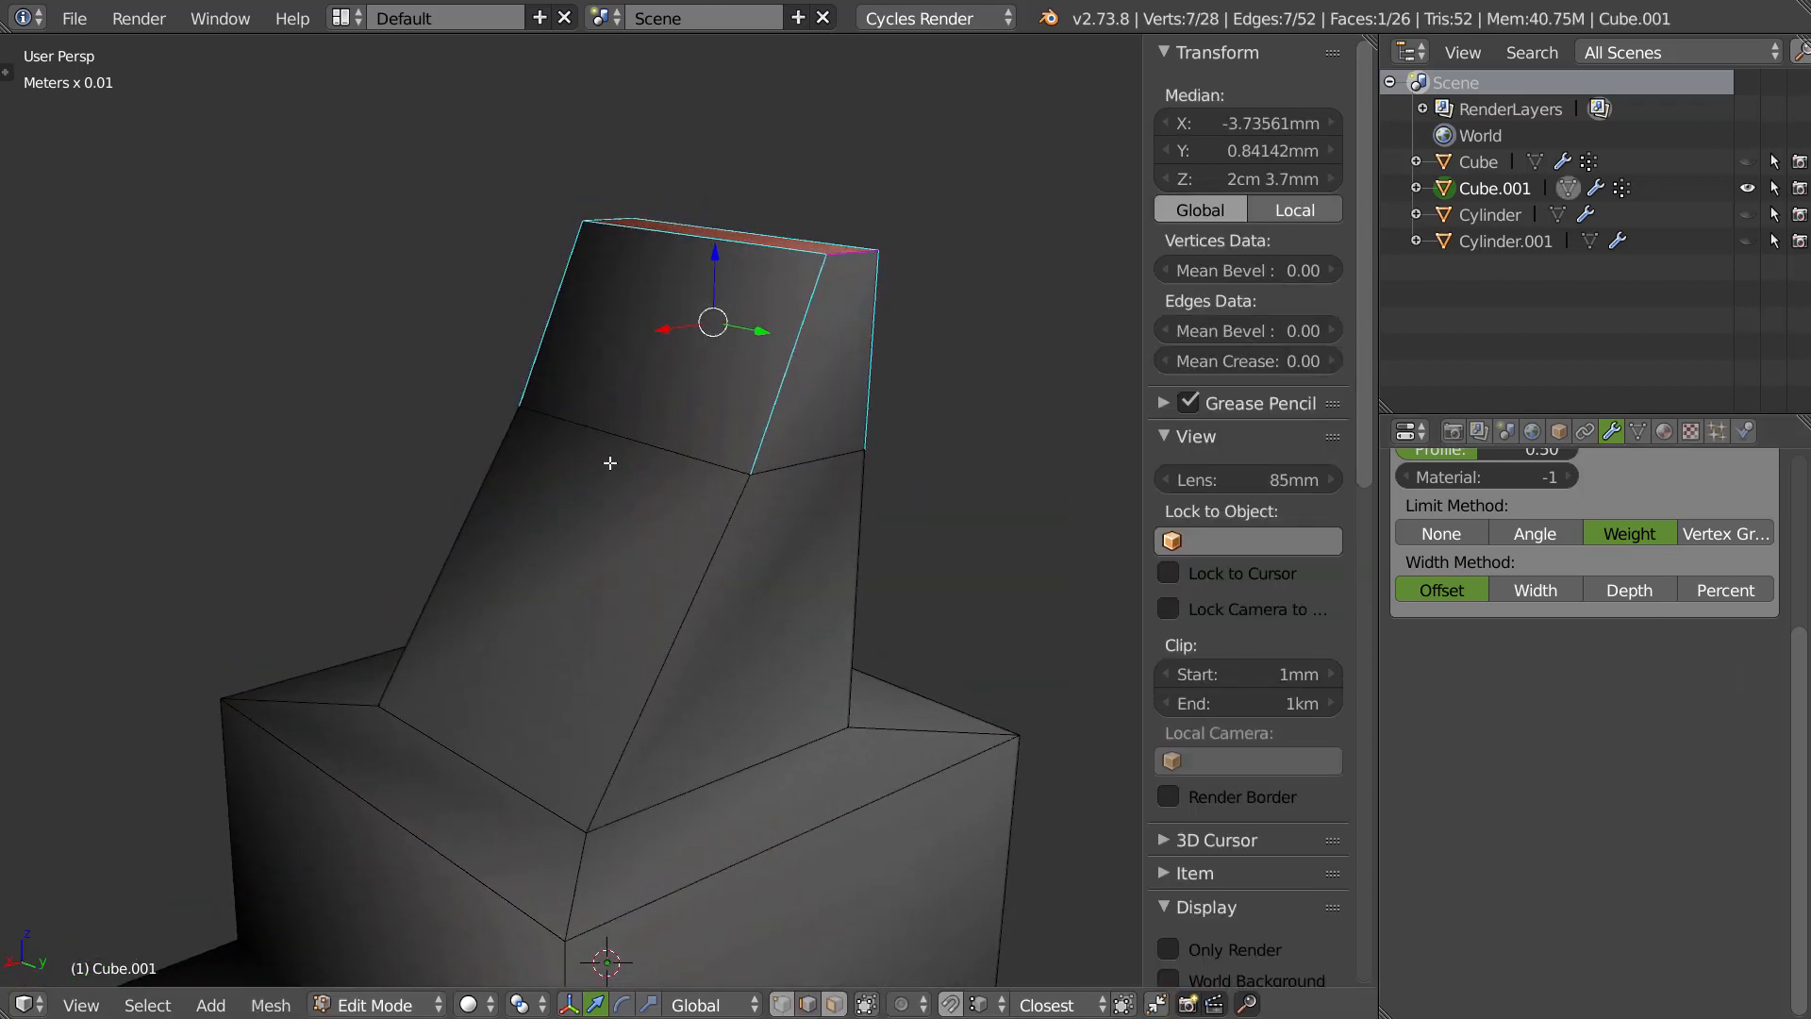
shift+click(712, 469)
middle_drag(713, 470, 741, 460)
middle_drag(783, 444, 618, 436)
shift+right_click(810, 420)
shift+right_click(857, 464)
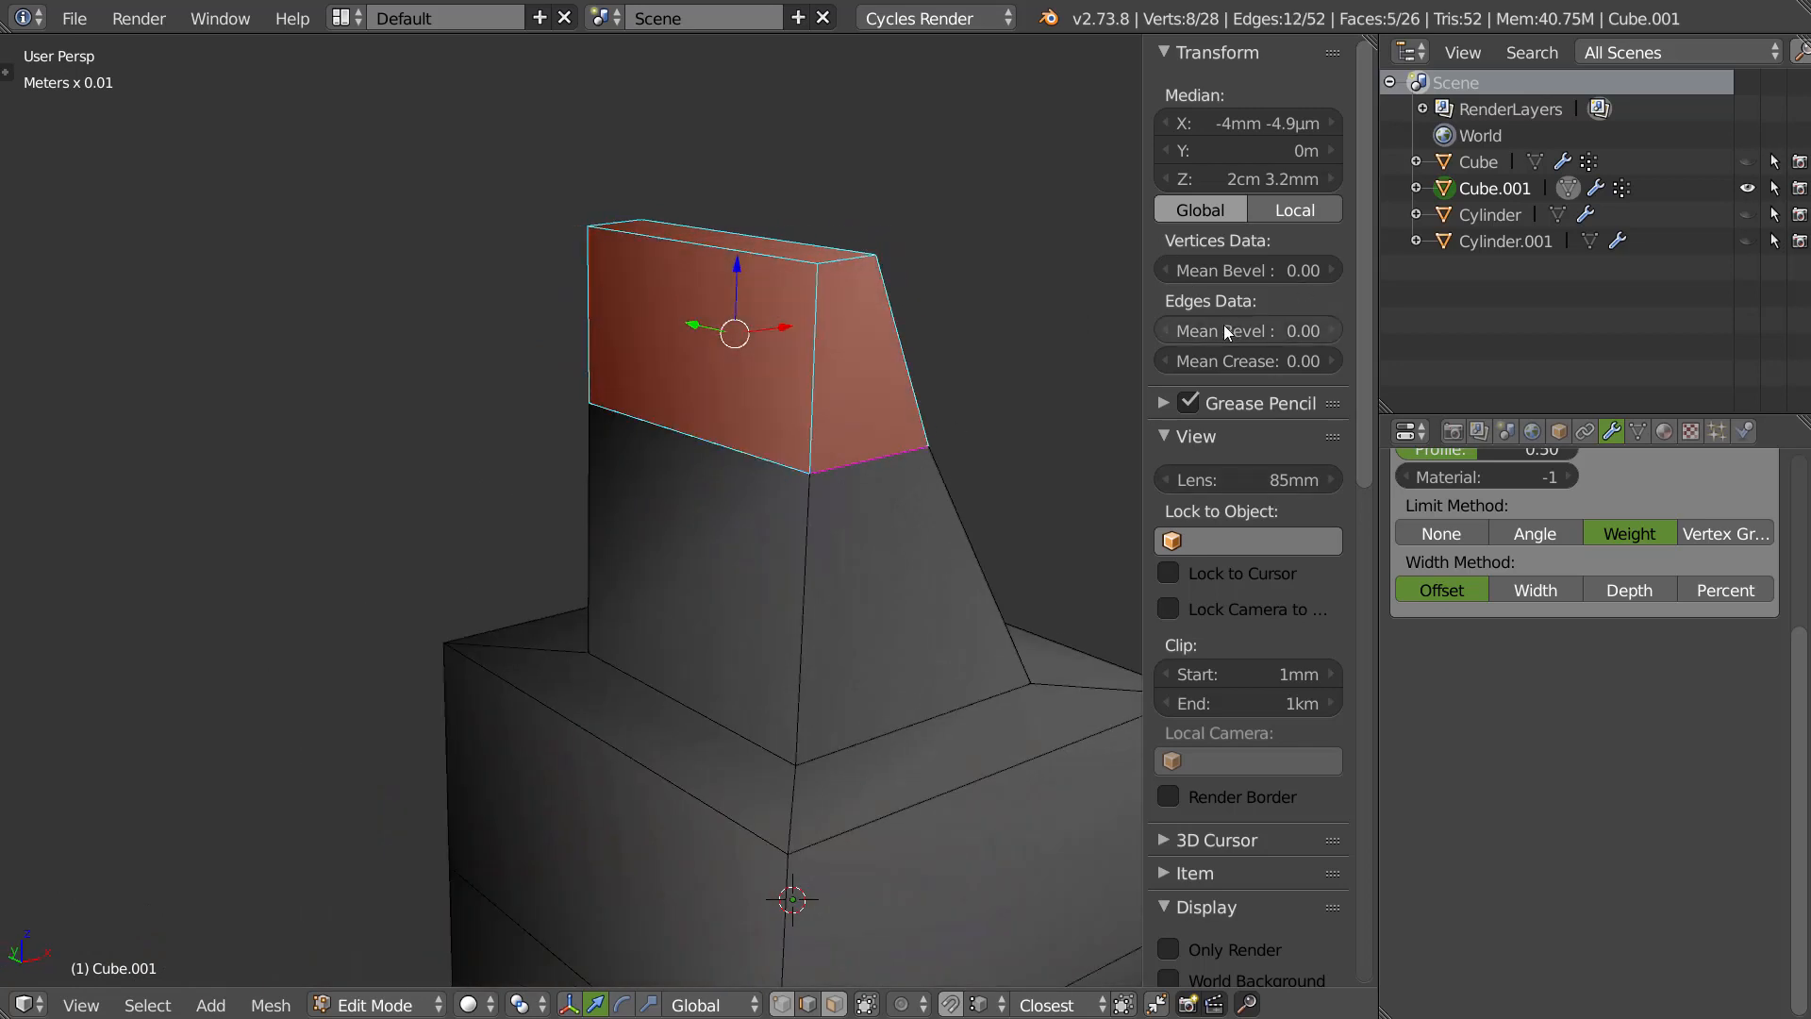
drag(1237, 327, 1401, 327)
scroll(833, 508, up, 3)
middle_drag(1010, 449, 711, 500)
key(Tab)
click(797, 518)
Set the mean bevel weight of the four edges around the base of the top section to 0.00, and return to Object Mode.
key(Tab)
key(a)
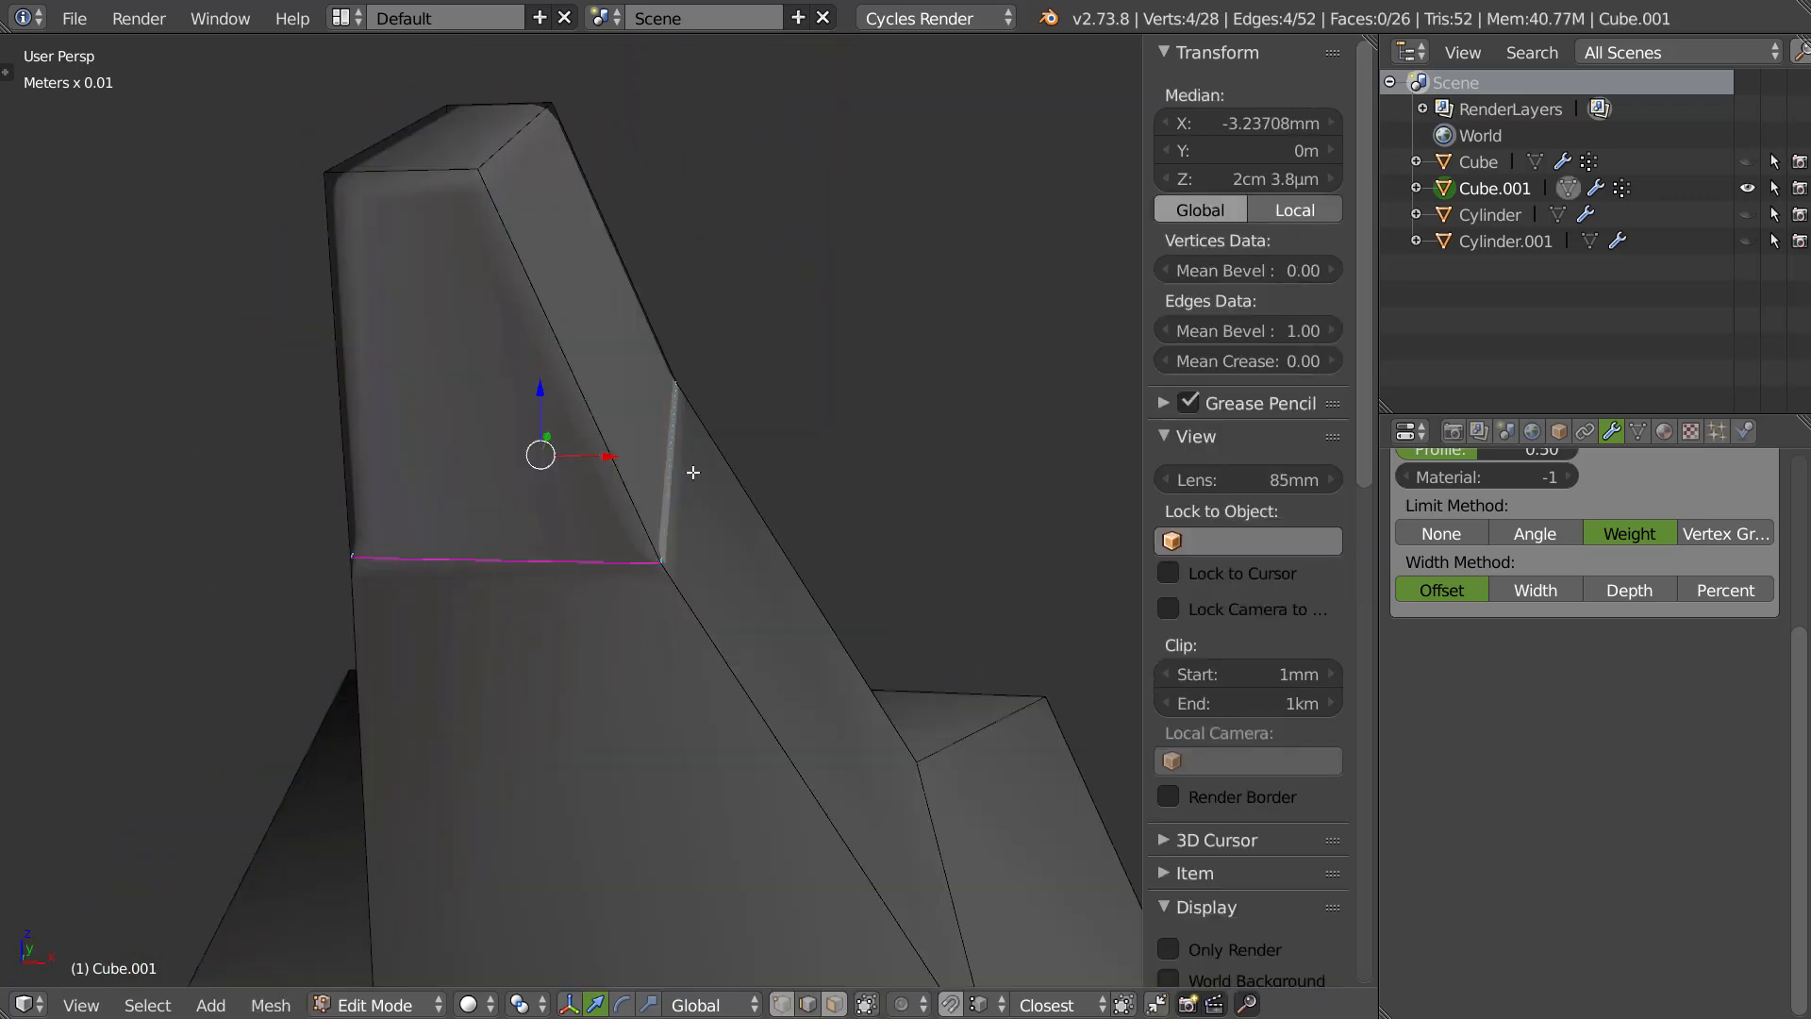
middle_drag(554, 529, 749, 470)
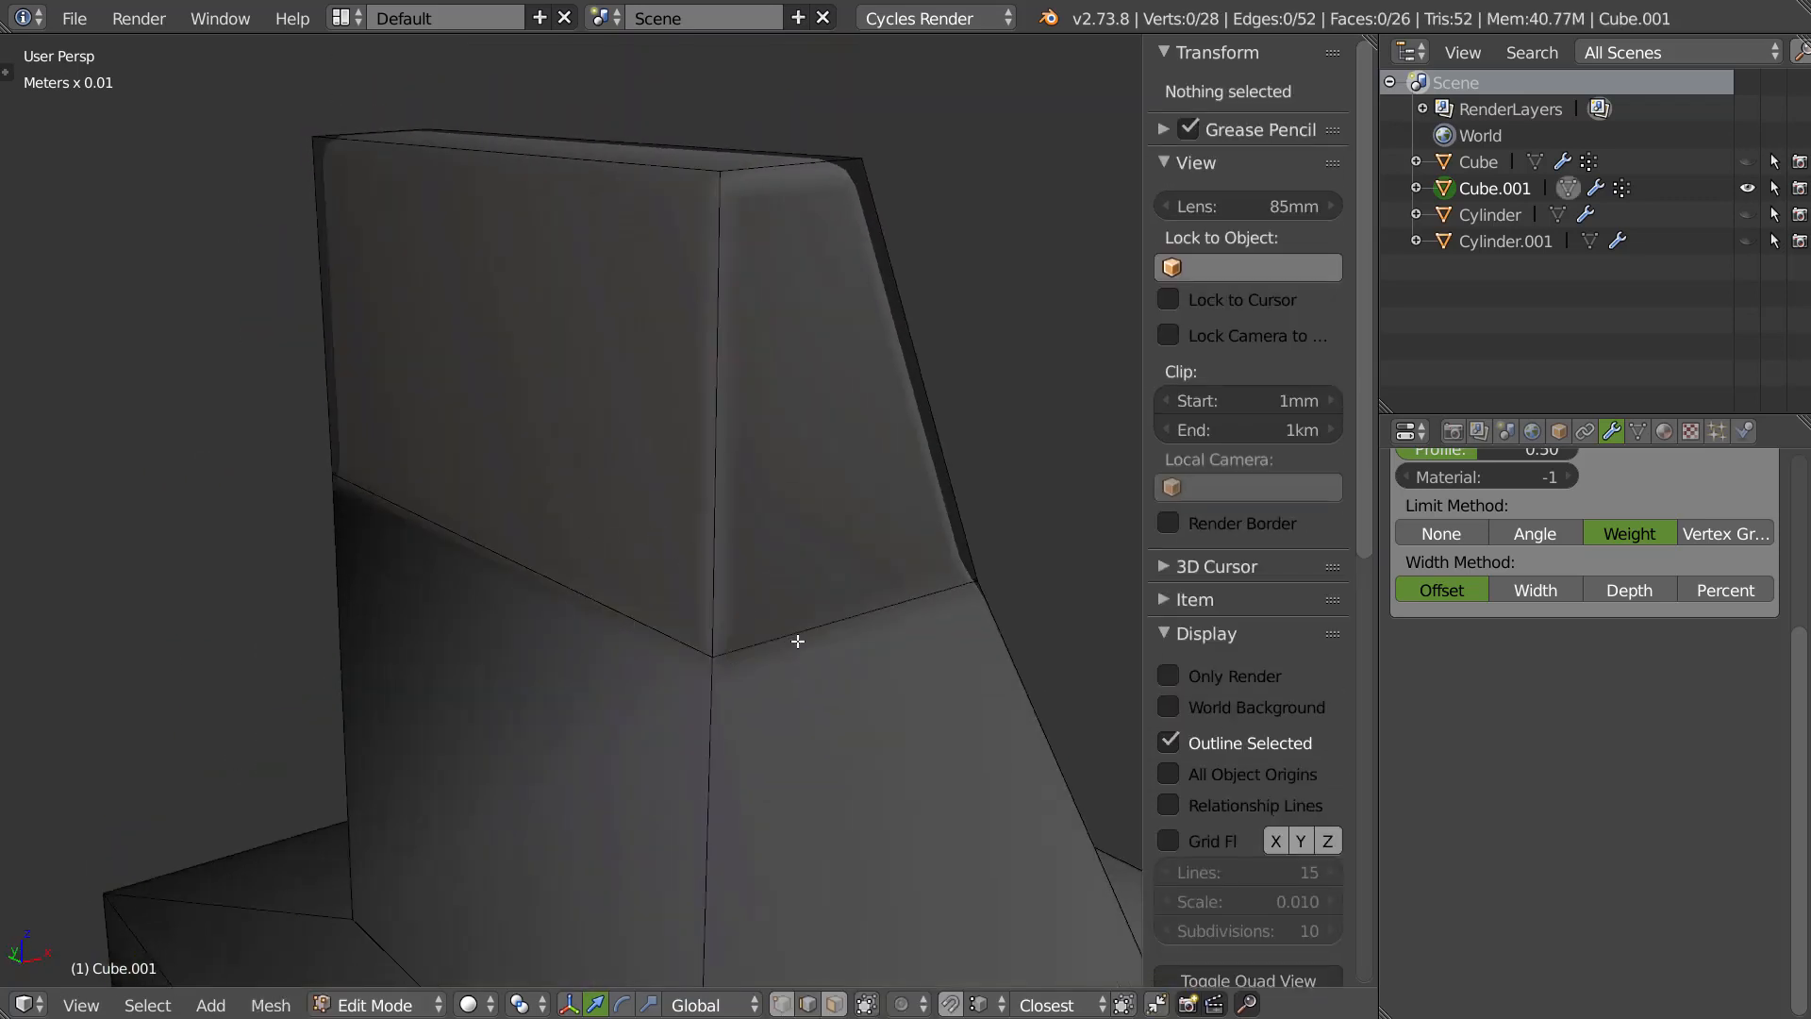
right_click(796, 639)
shift+right_click(615, 606)
middle_drag(873, 575, 636, 546)
shift+right_click(981, 570)
middle_drag(990, 569, 772, 549)
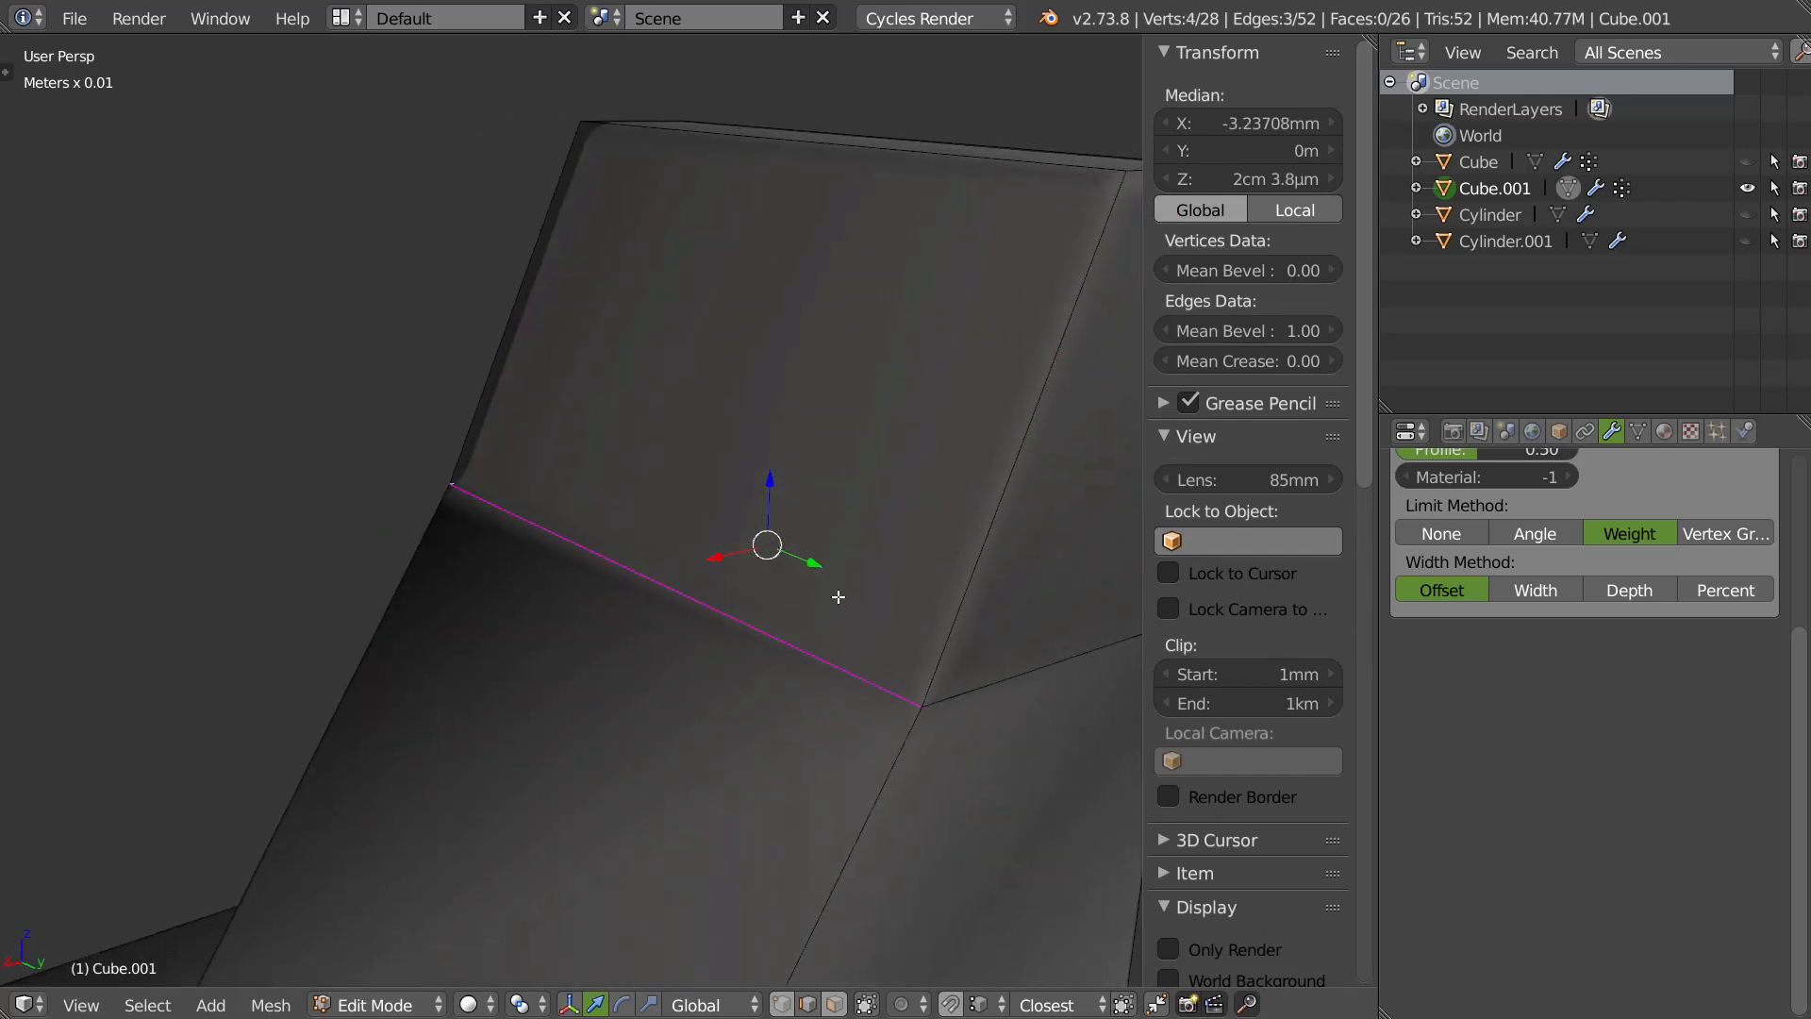
shift+right_click(1011, 683)
drag(1176, 337, 996, 334)
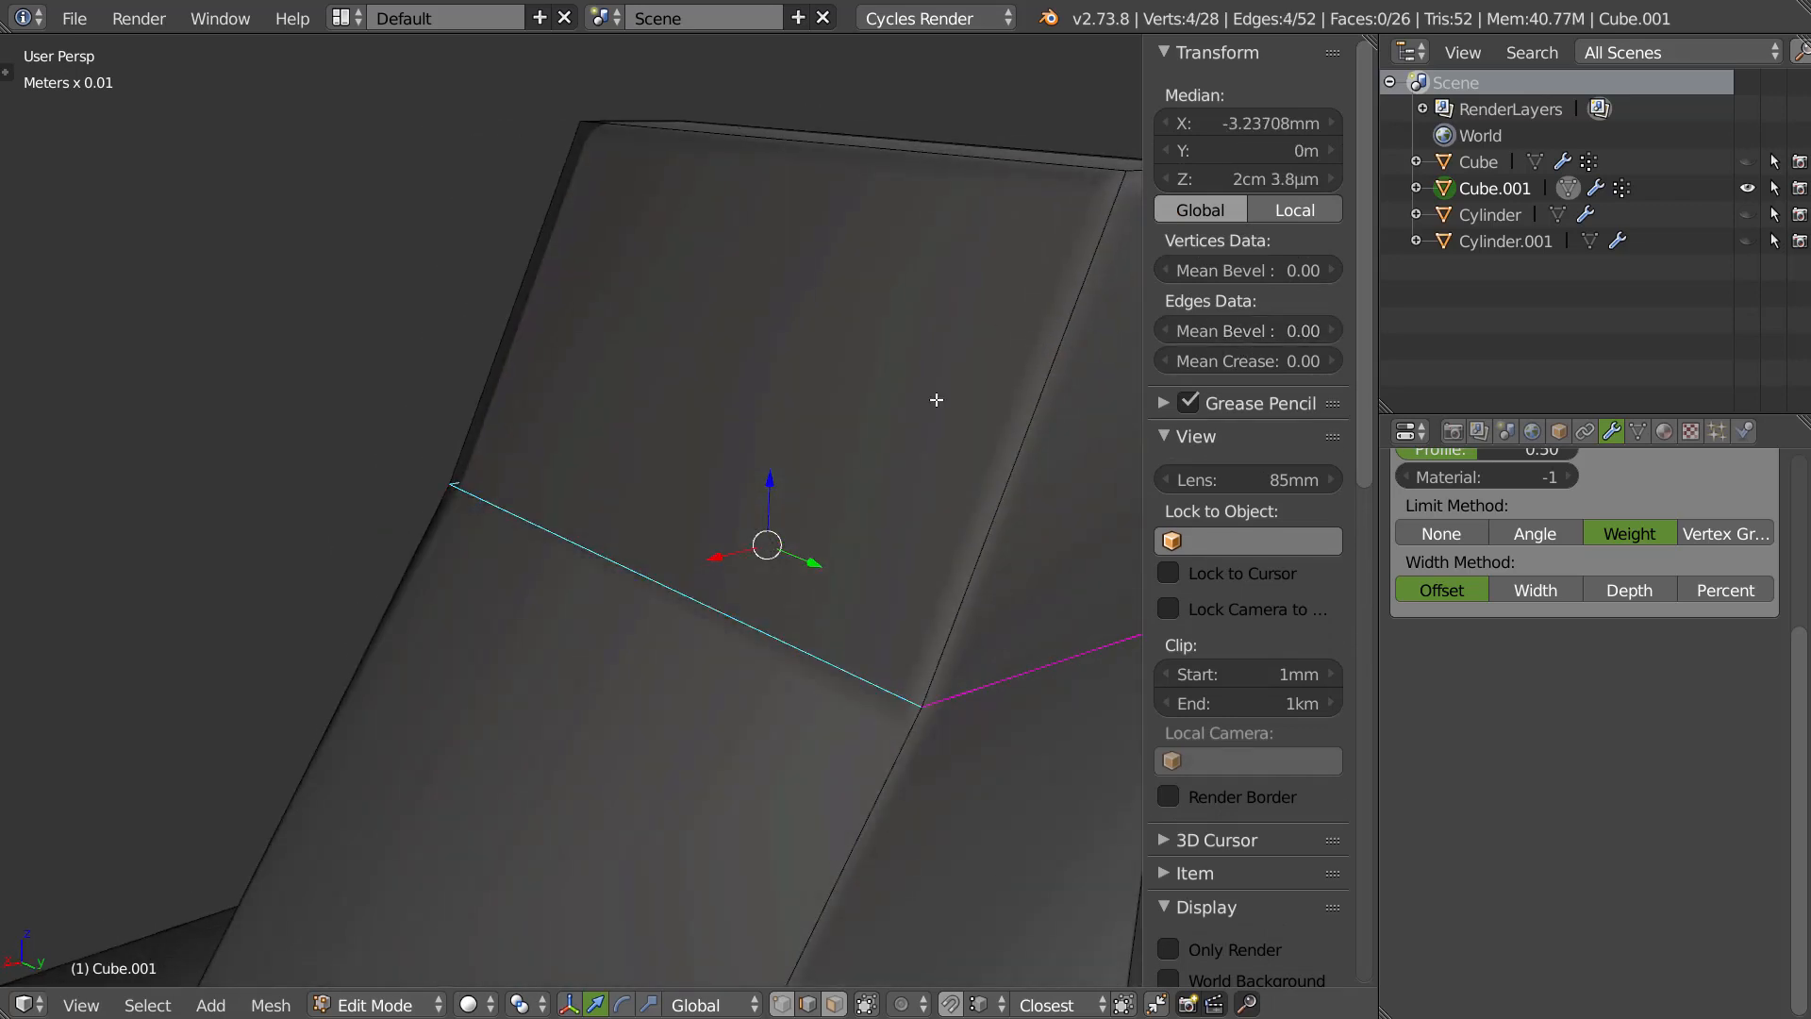
key(Tab)
scroll(847, 556, down, 3)
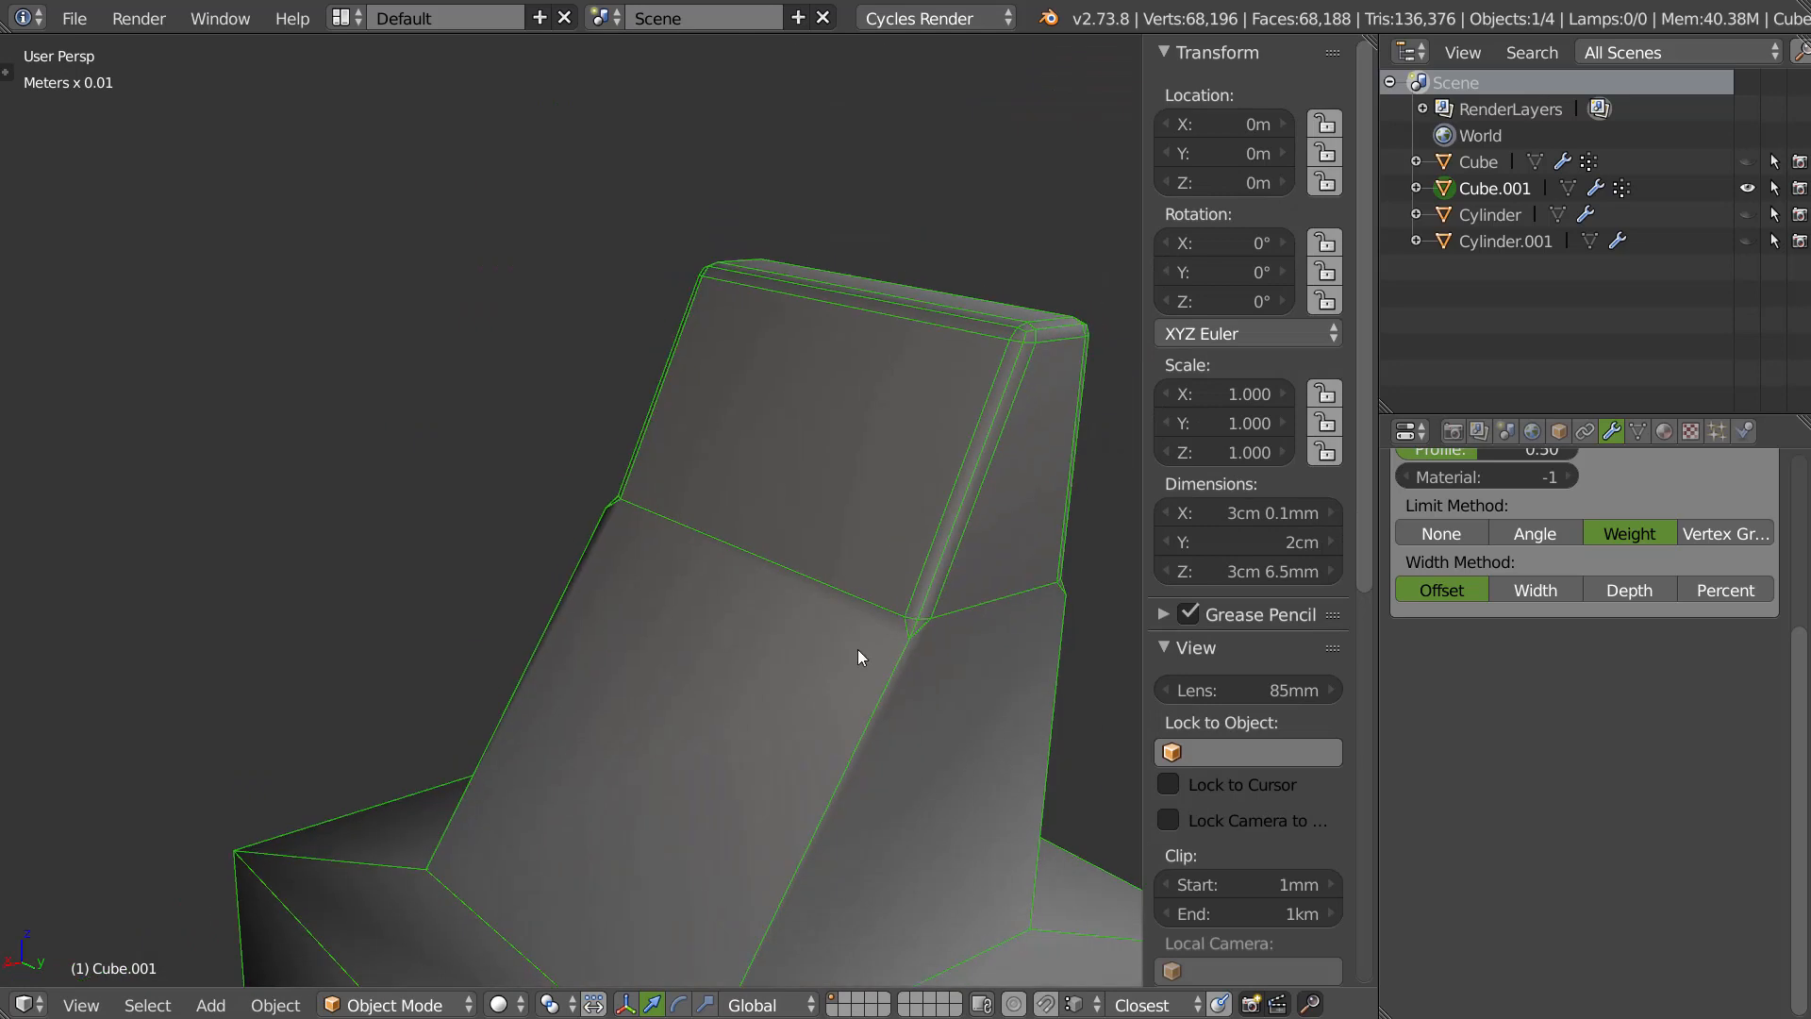
Select the edge loop around the base of the tapered section, set its mean bevel weight to 0.10, and return to Object Mode.
scroll(844, 587, down, 4)
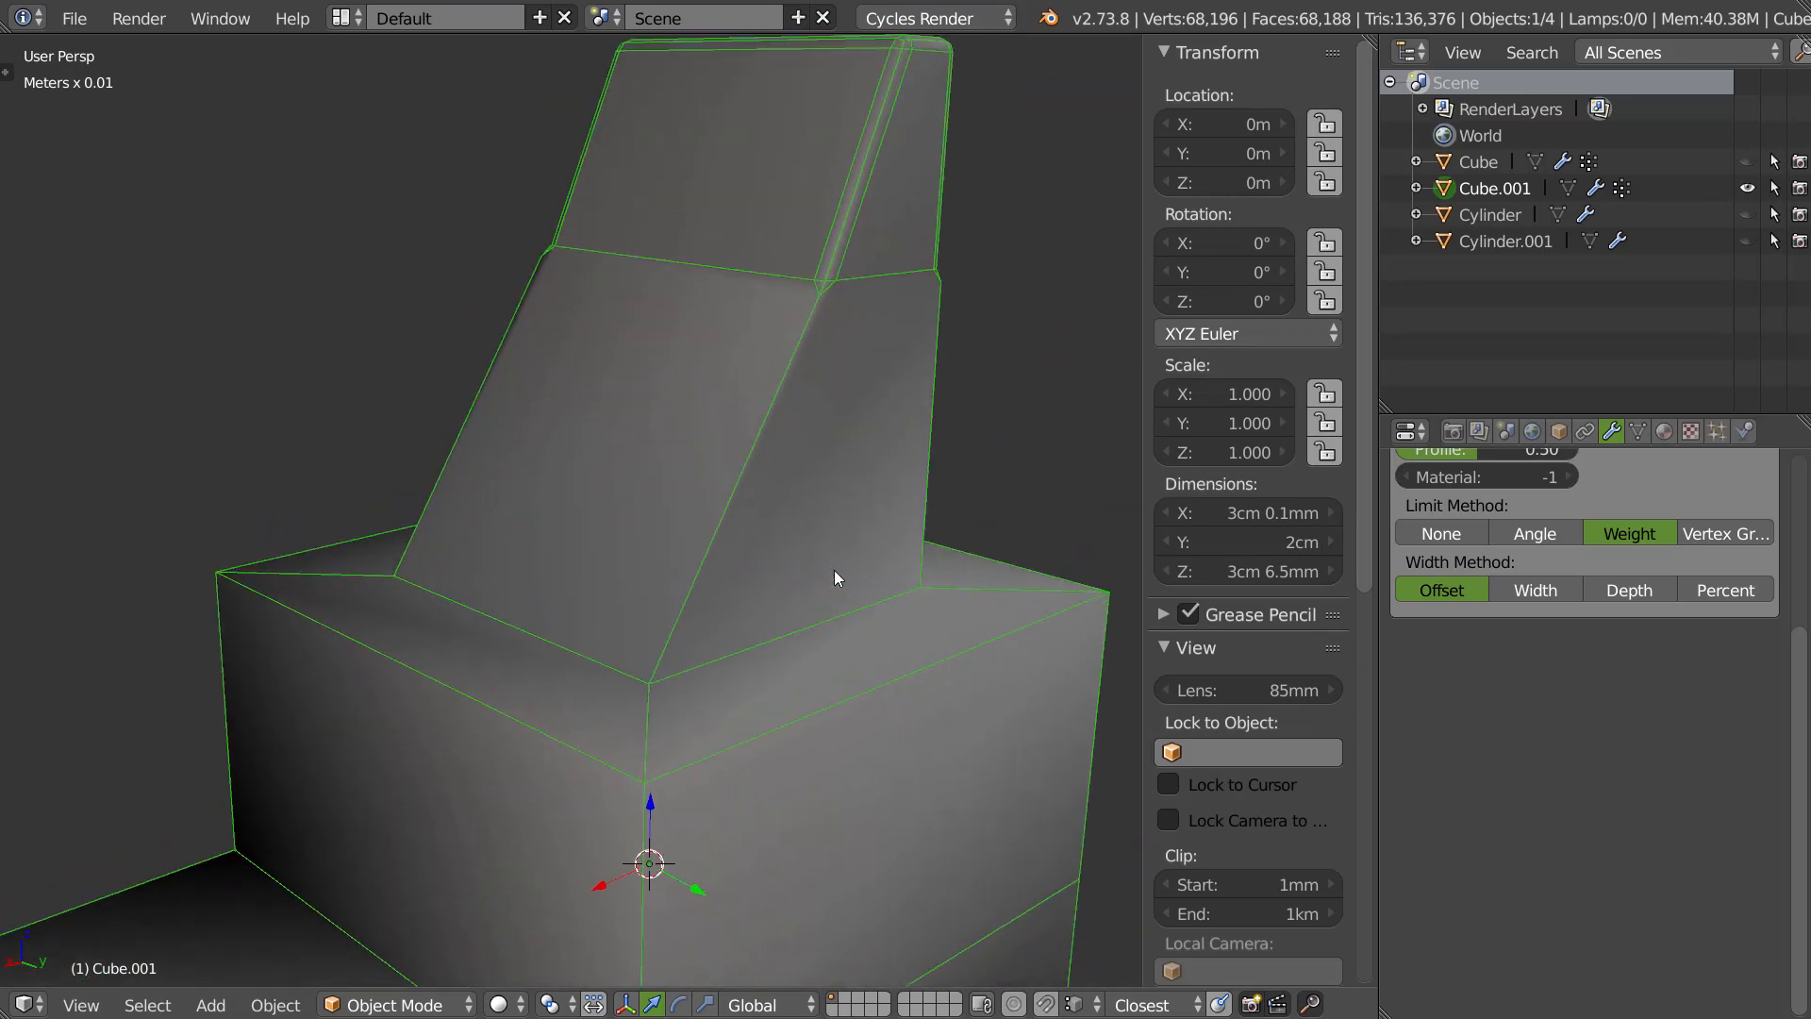
shift+middle_drag(833, 569, 834, 579)
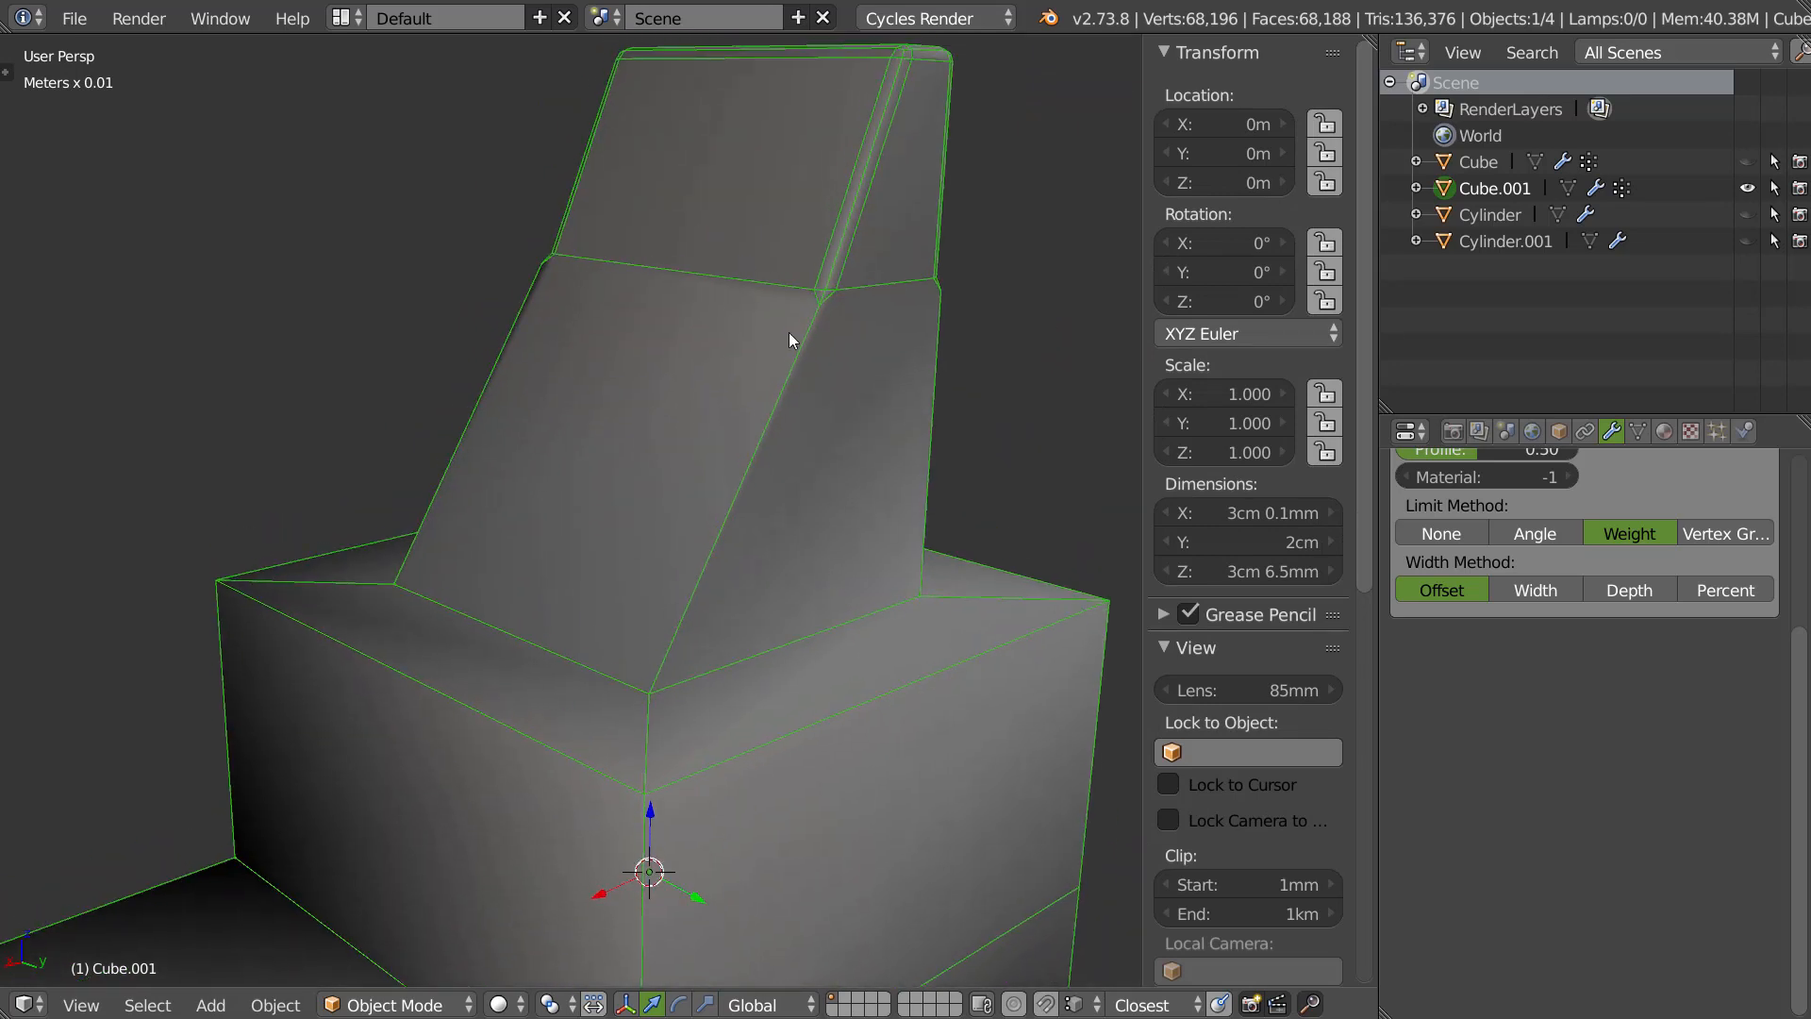
middle_drag(692, 402, 719, 517)
key(Tab)
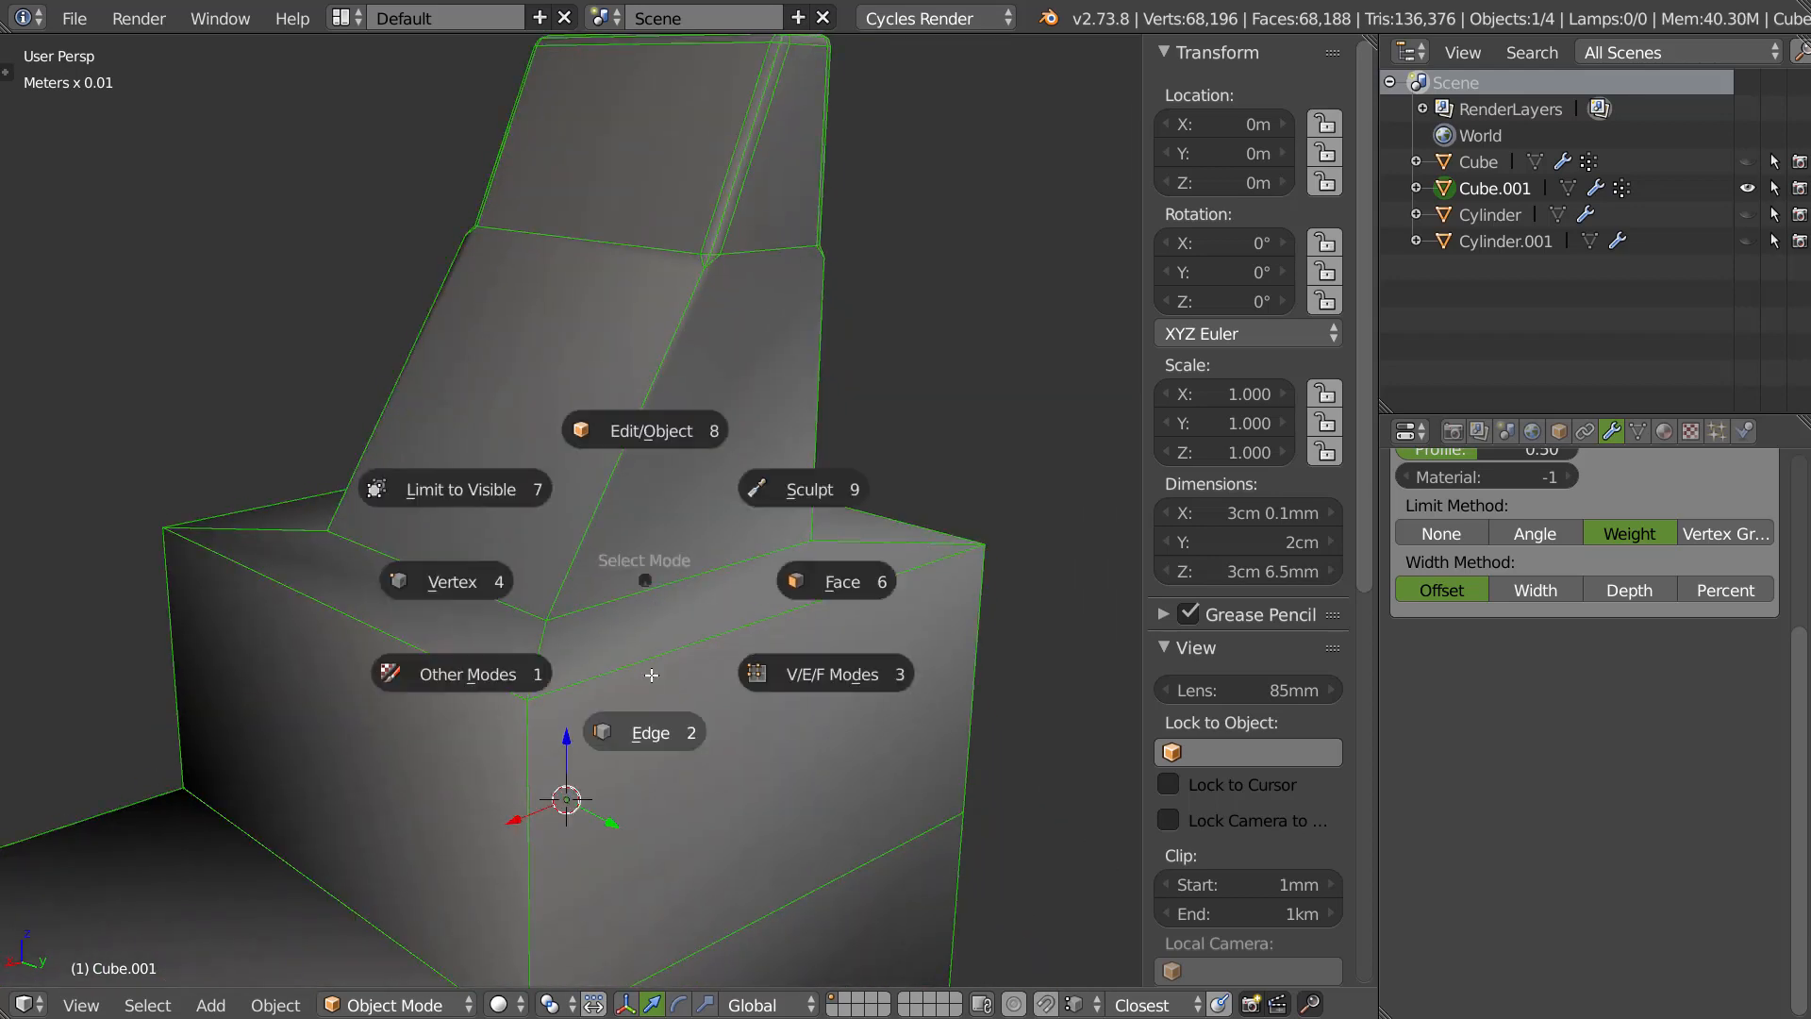
click(647, 698)
alt+right_click(726, 566)
click(1234, 329)
text(.1)
key(Return)
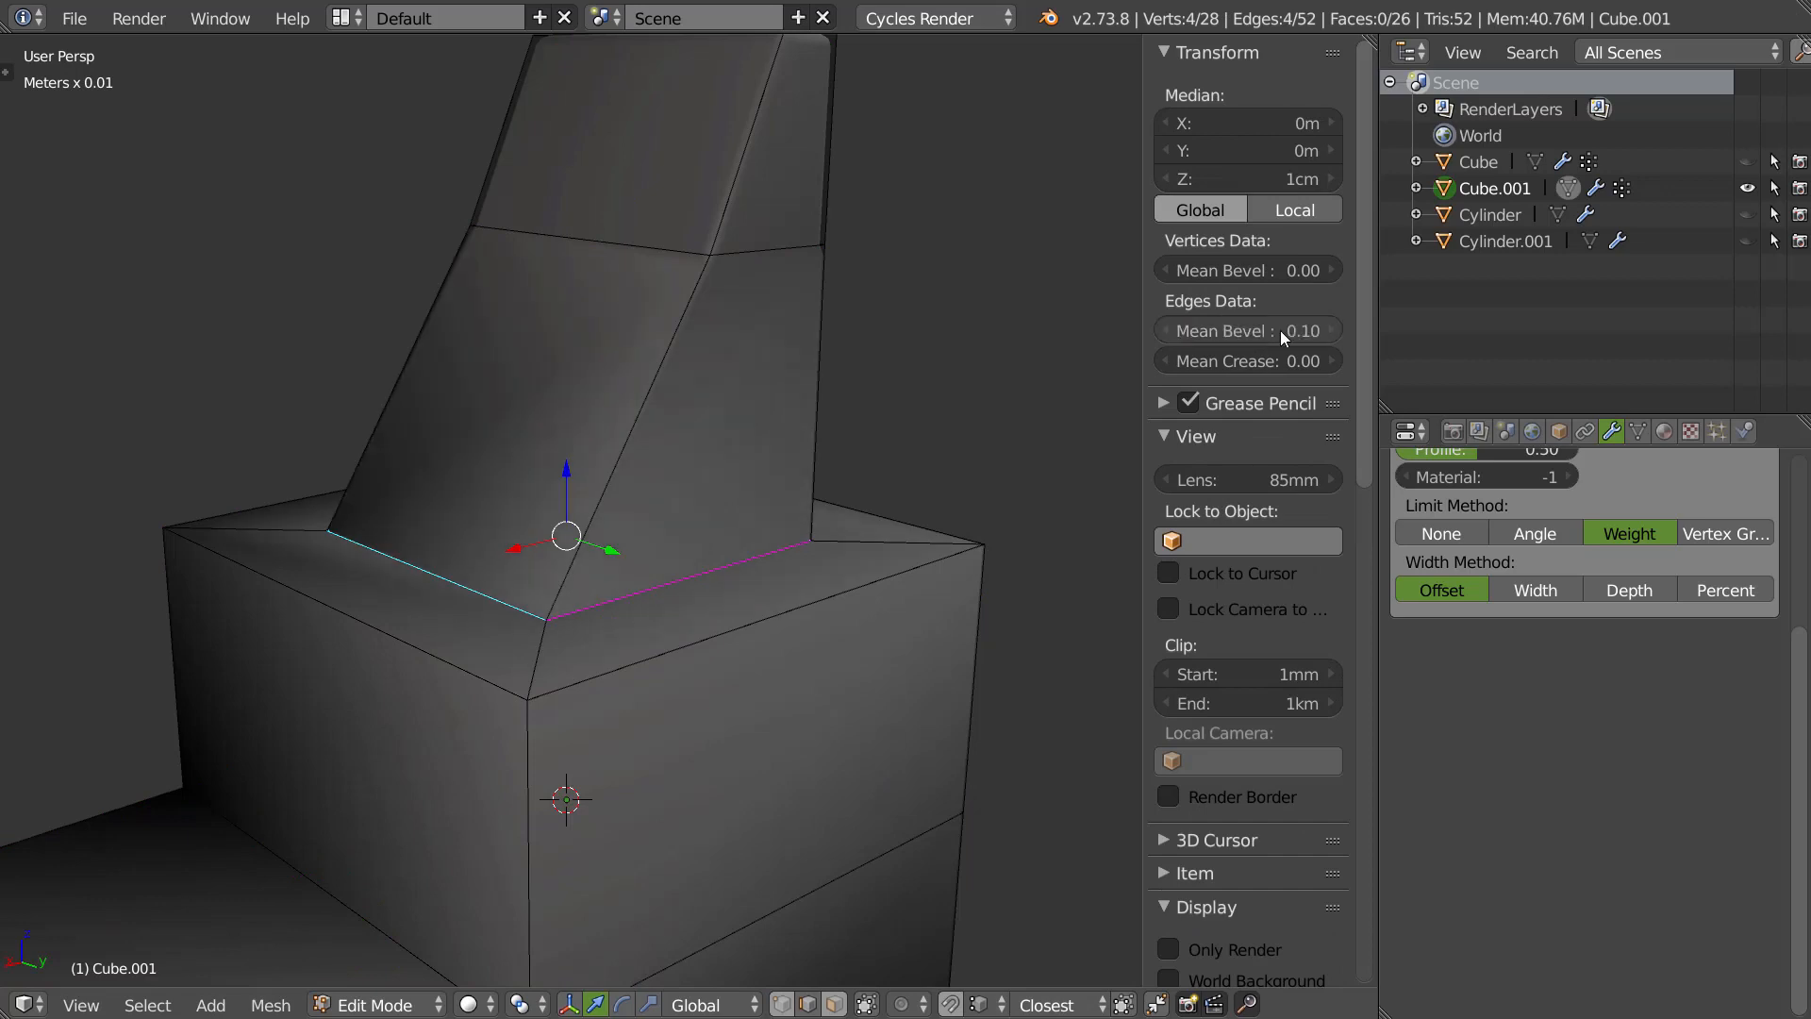
key(Tab)
Raise the mean bevel weight of the tapered section's base loop to 0.52, and return to Object Mode.
scroll(594, 637, up, 5)
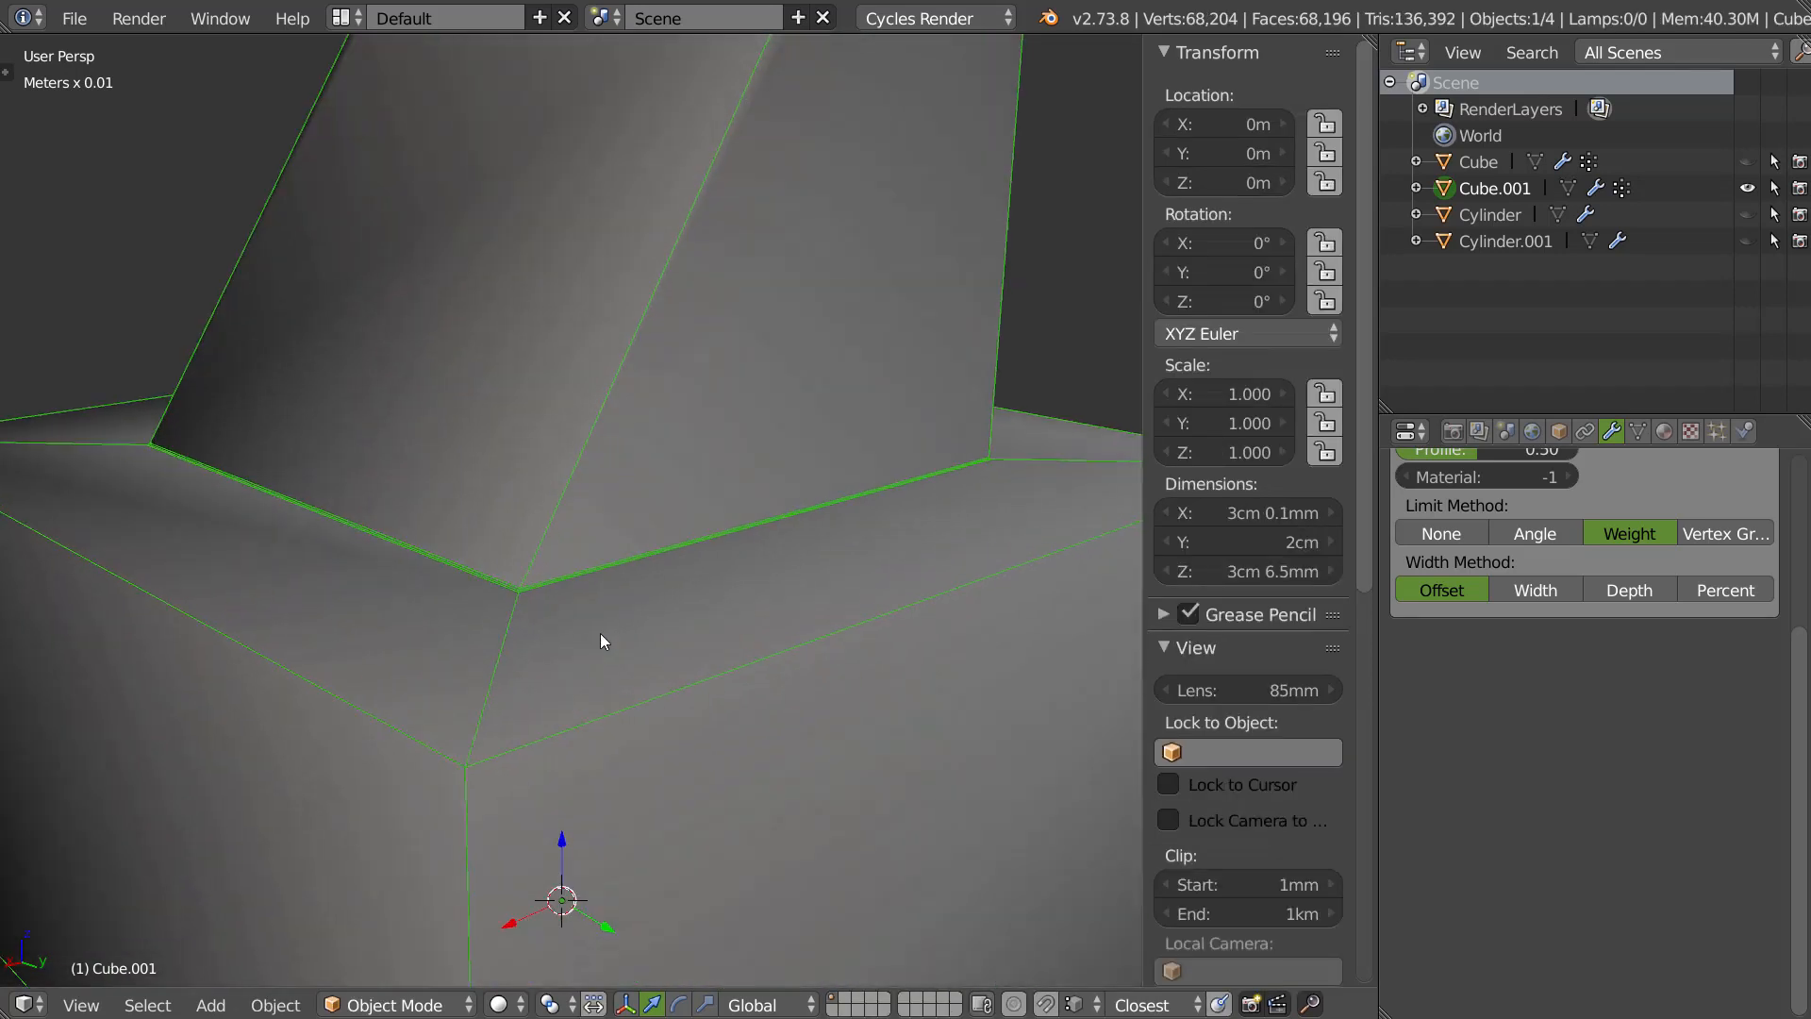
scroll(660, 553, down, 5)
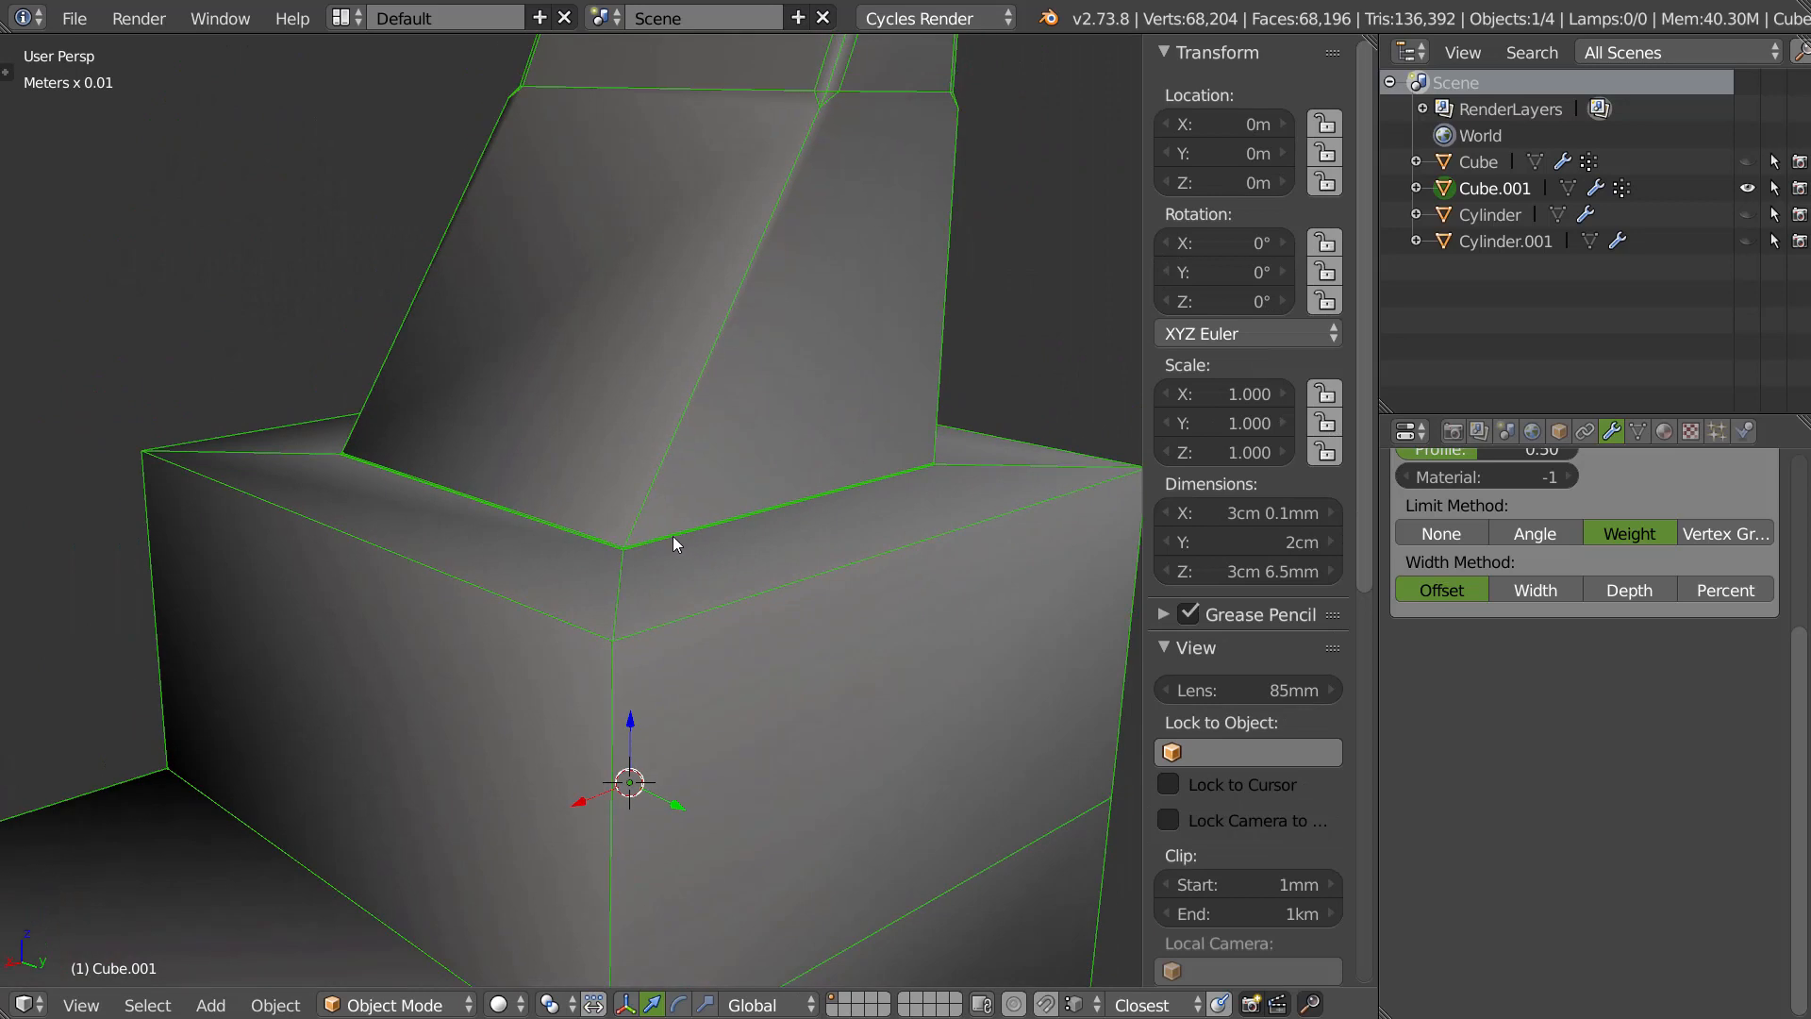
scroll(669, 545, up, 2)
scroll(760, 572, down, 2)
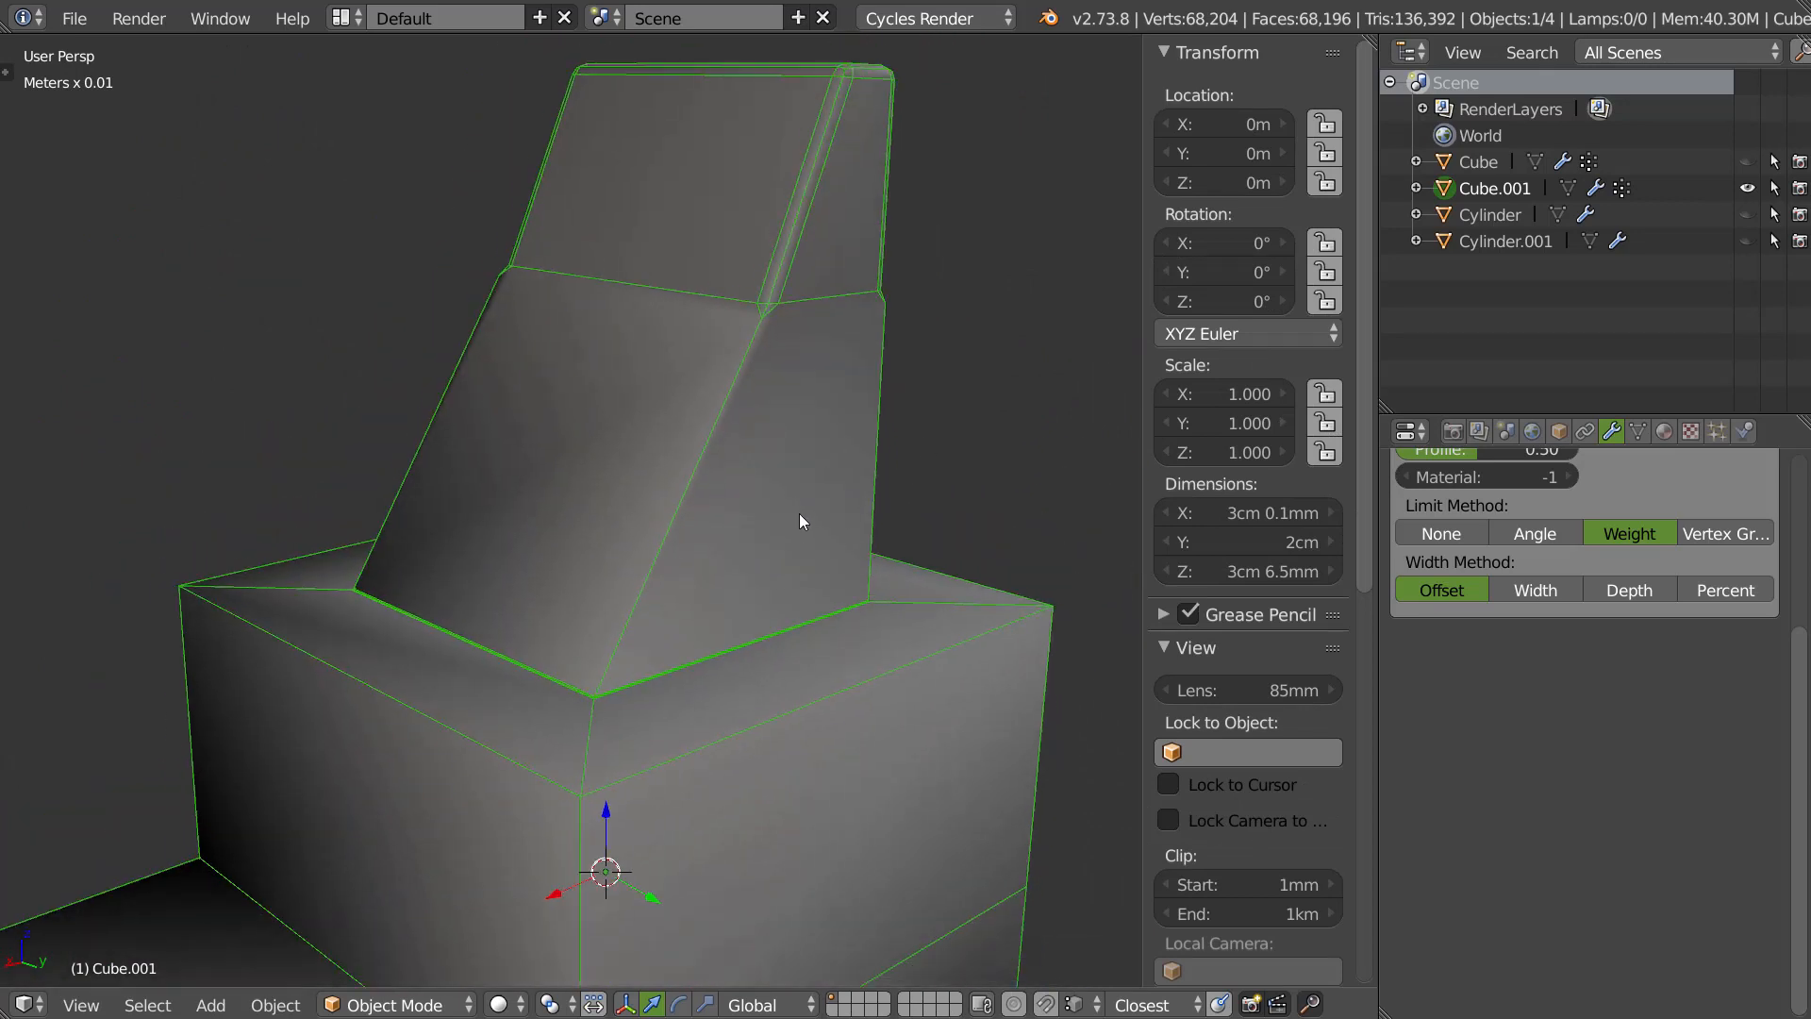
scroll(1638, 529, up, 5)
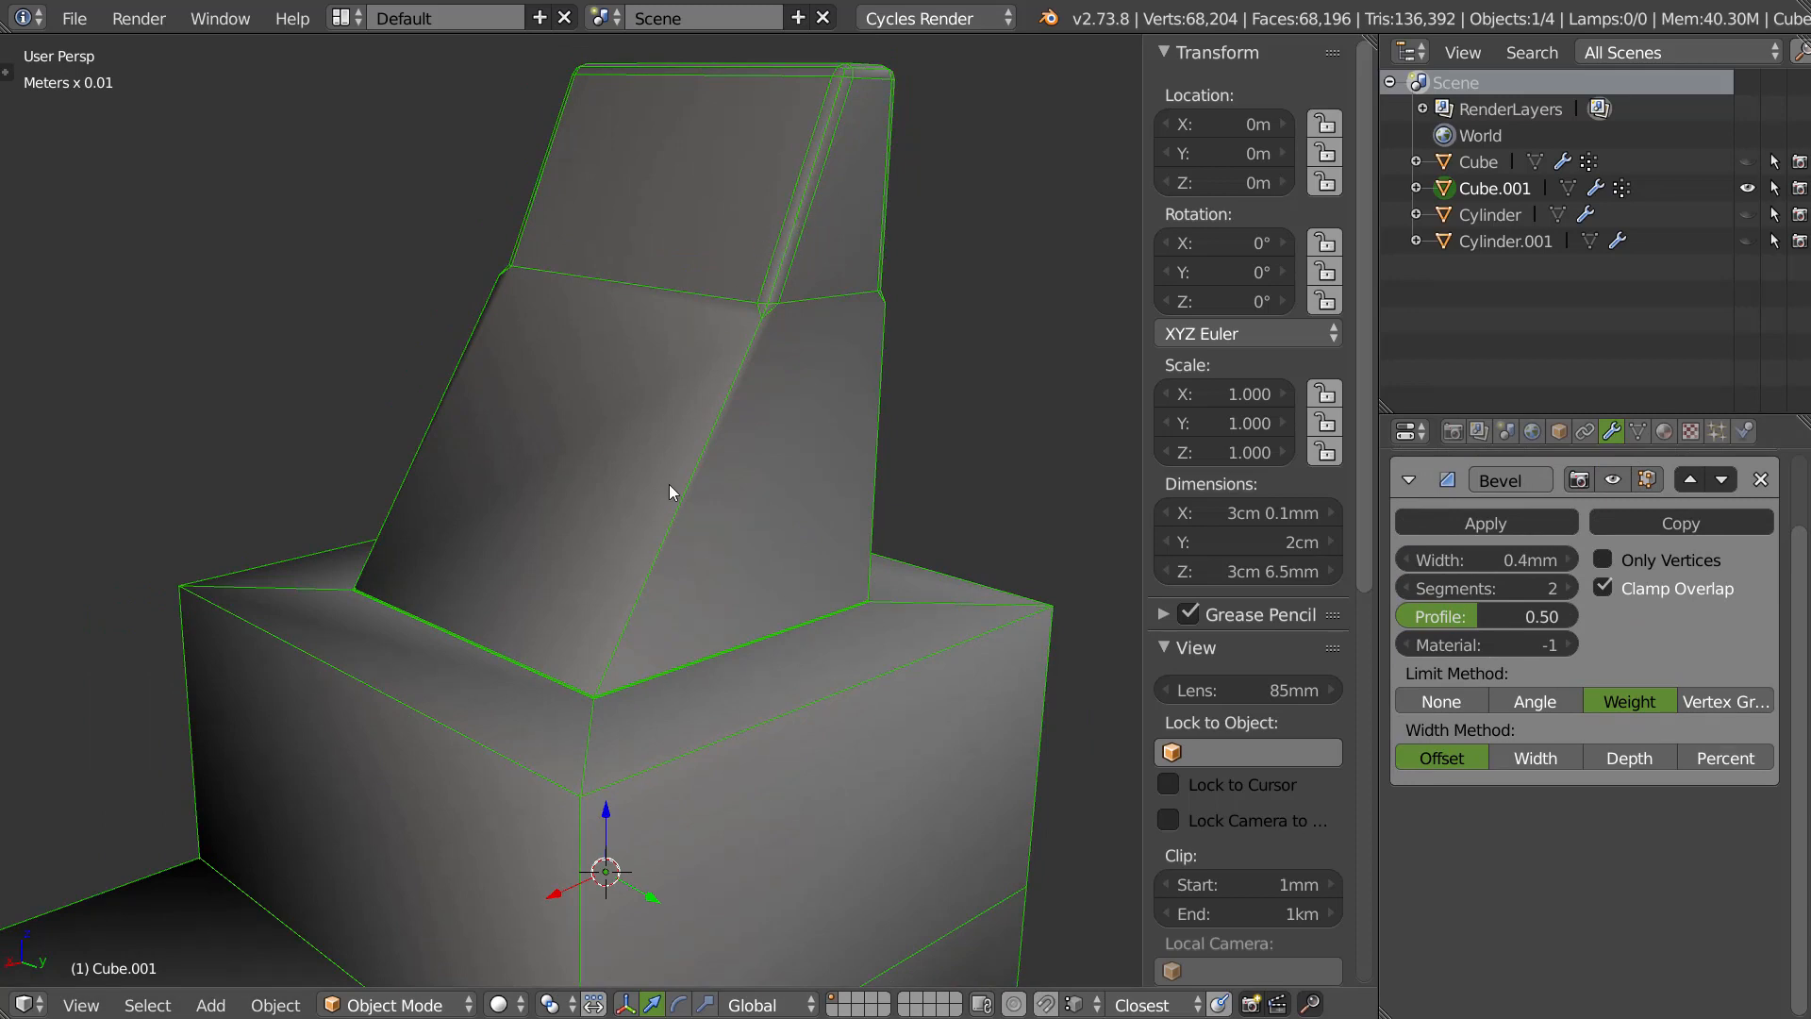
scroll(637, 543, up, 2)
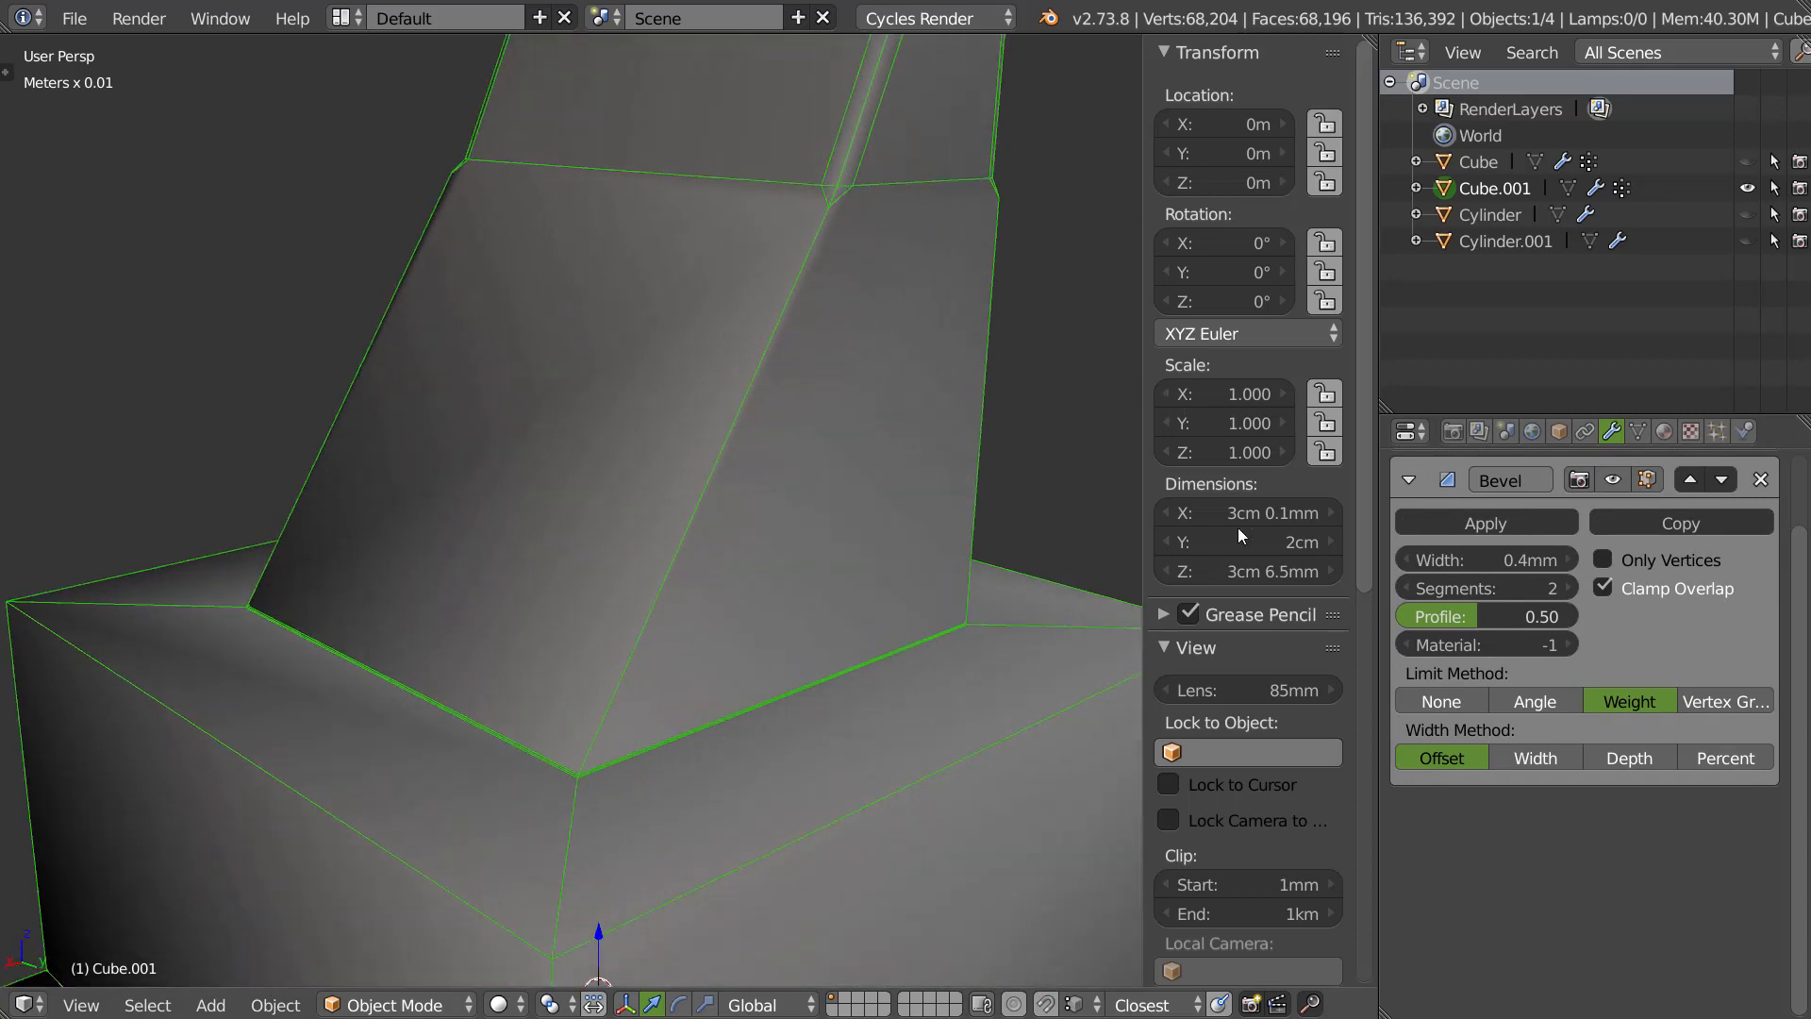
key(Tab)
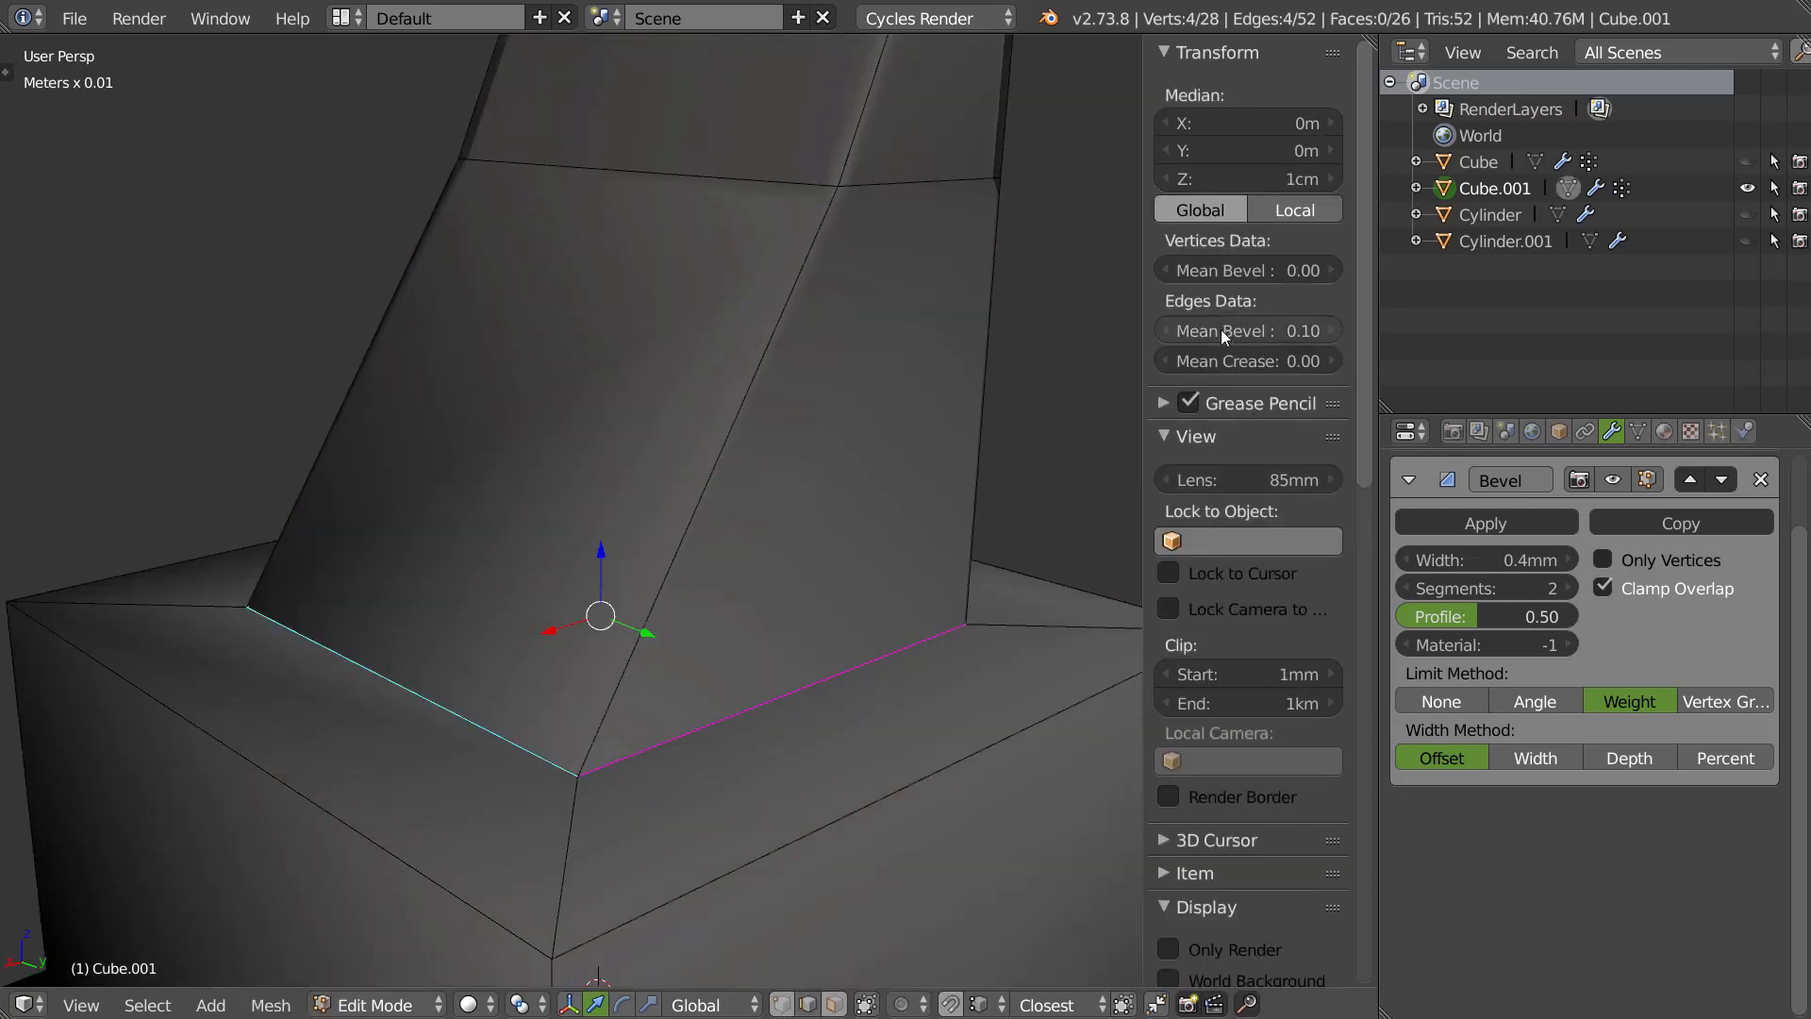
drag(1226, 329, 1281, 331)
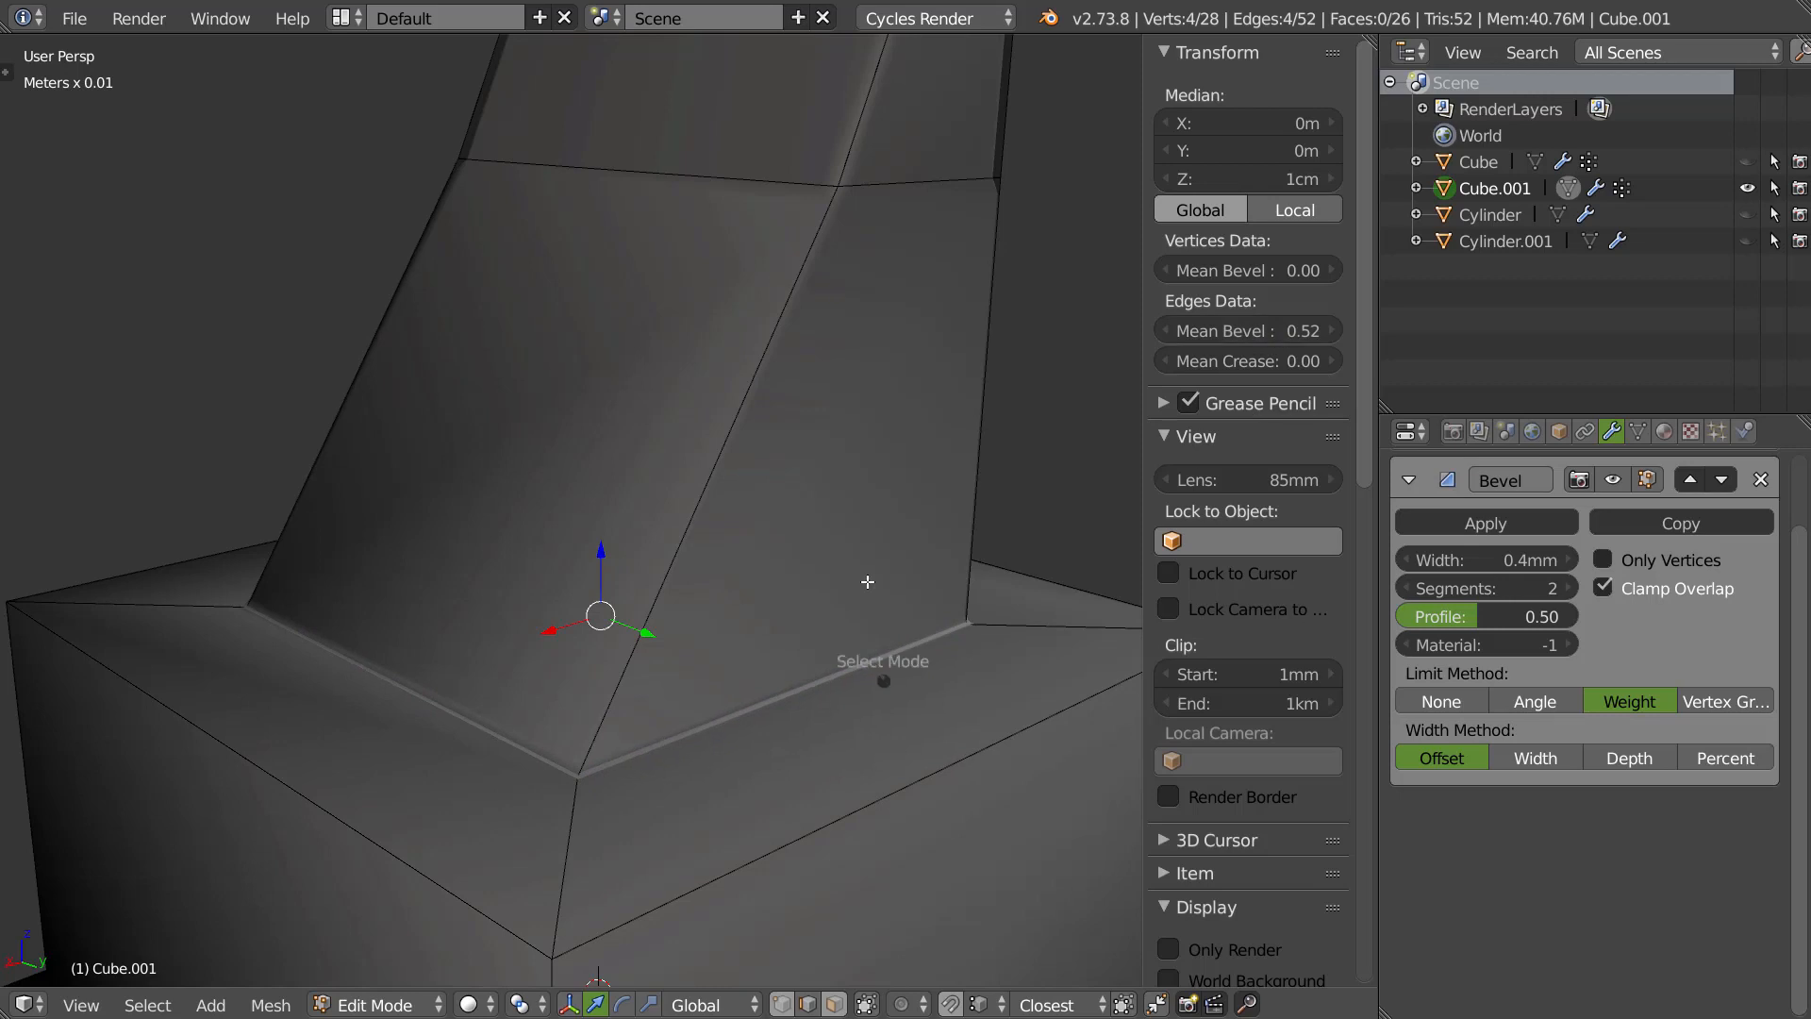
key(Tab)
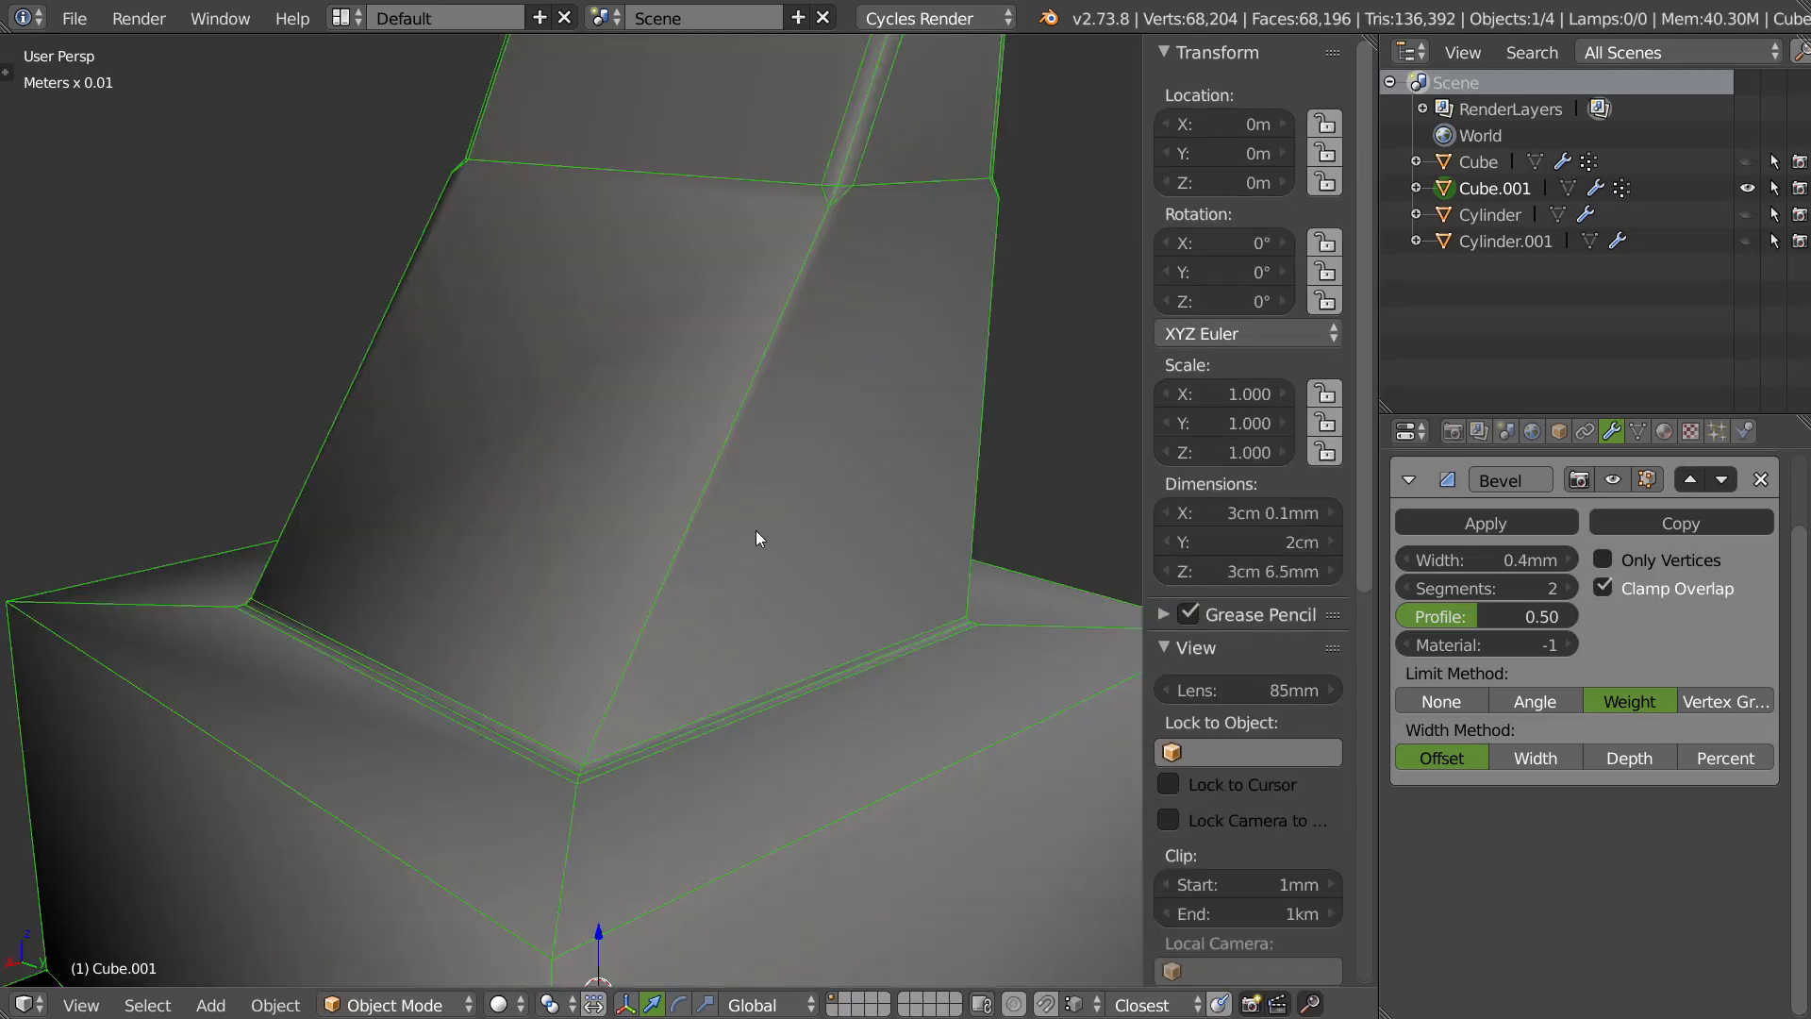
scroll(812, 451, down, 2)
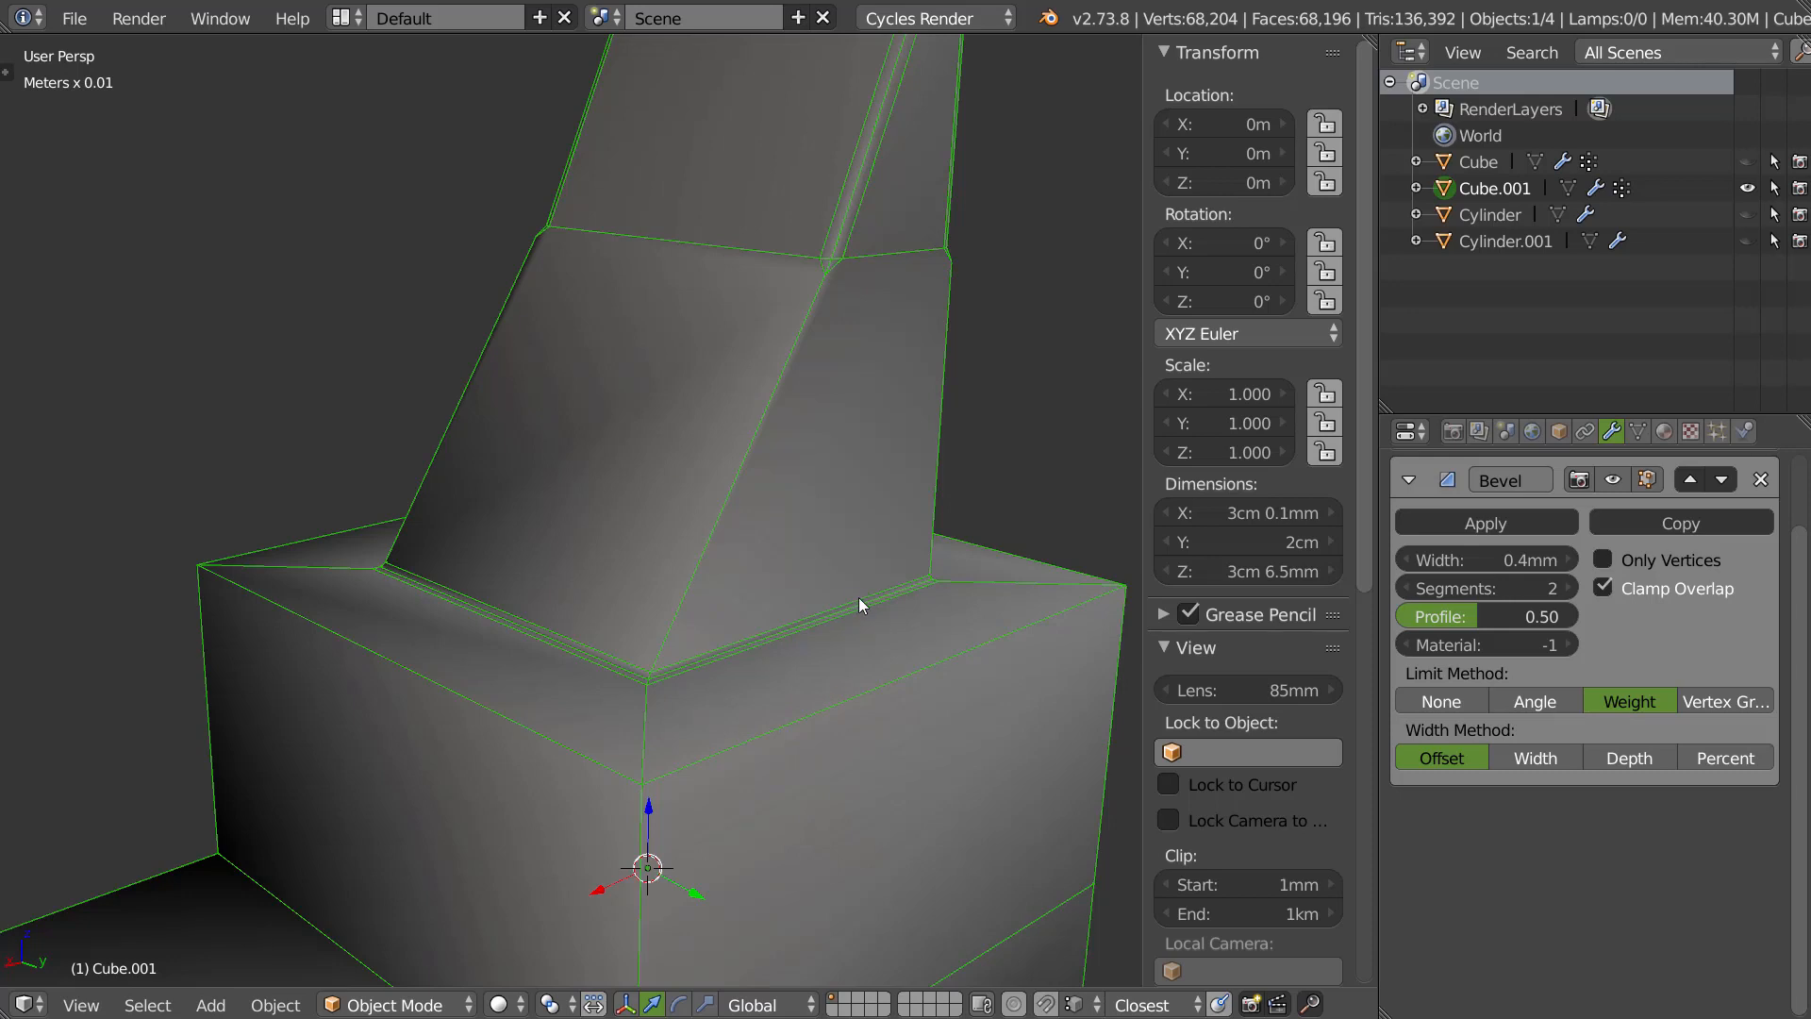
scroll(861, 594, down, 2)
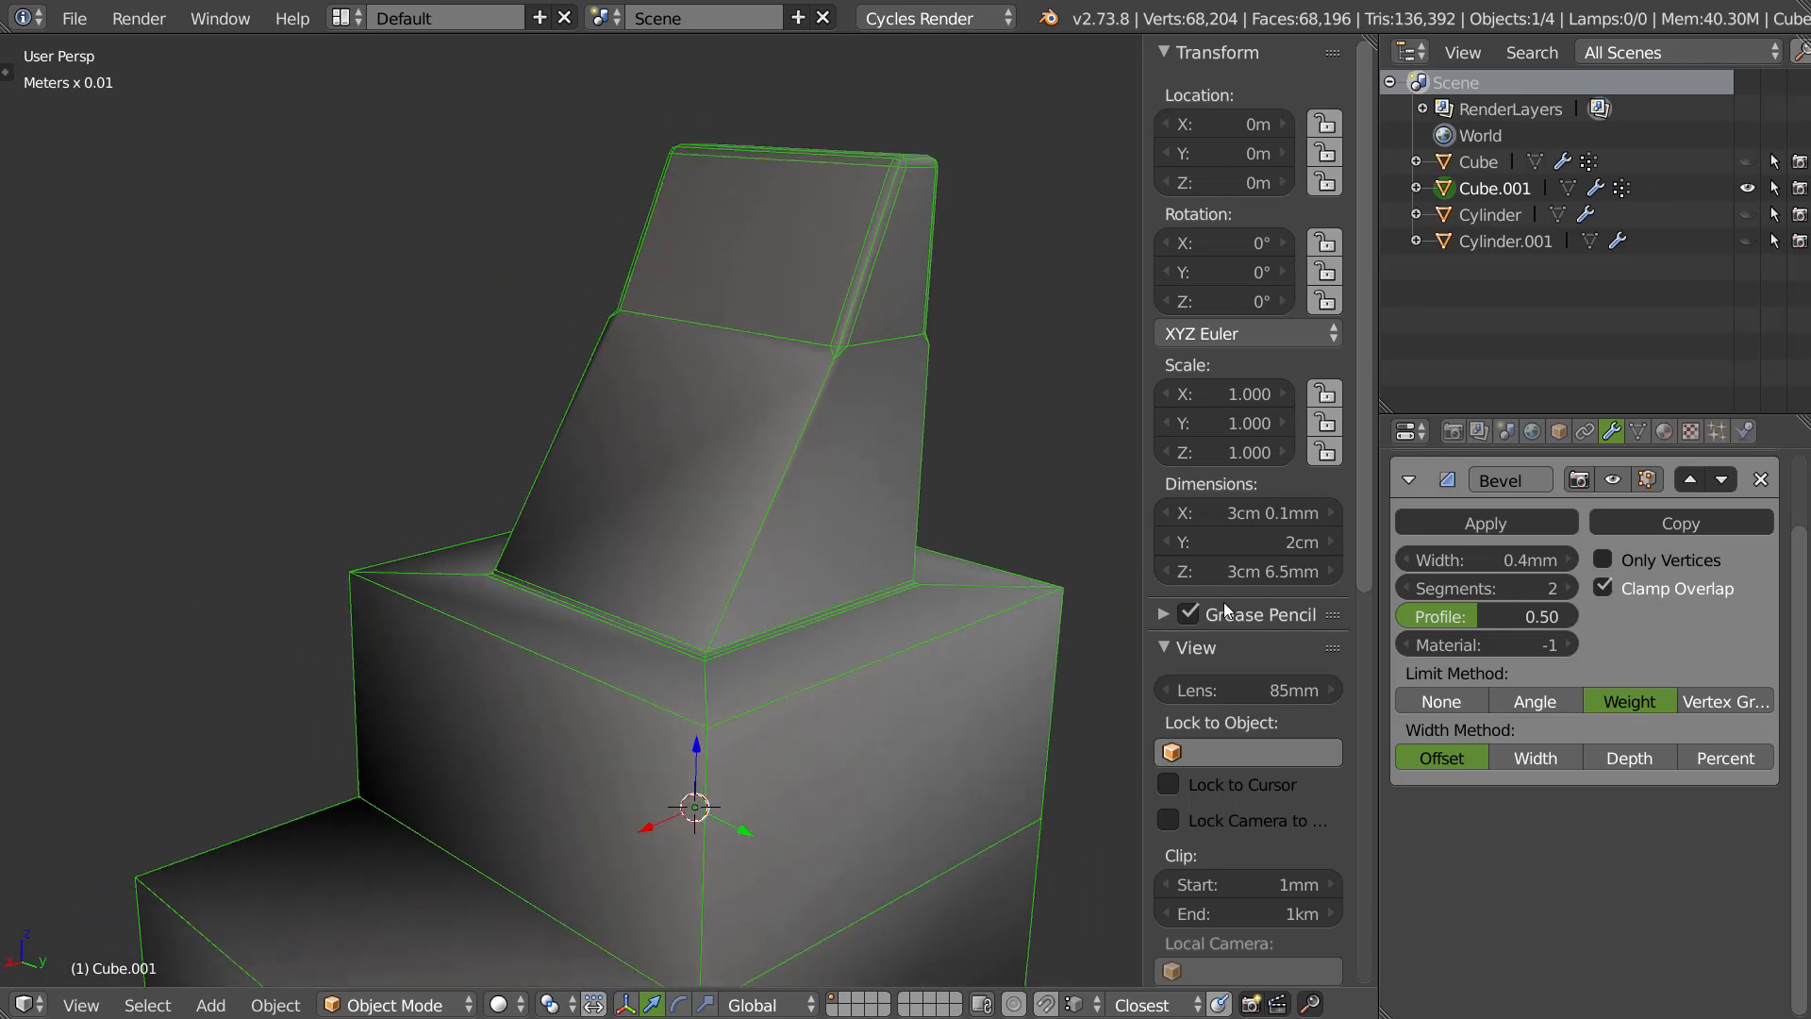
Show Cylinder and Cylinder.001, hide Cube.001, frame the whole scene, and select the sharp-edged Cylinder.
middle_drag(755, 604, 873, 575)
scroll(711, 604, down, 6)
middle_drag(632, 618, 773, 632)
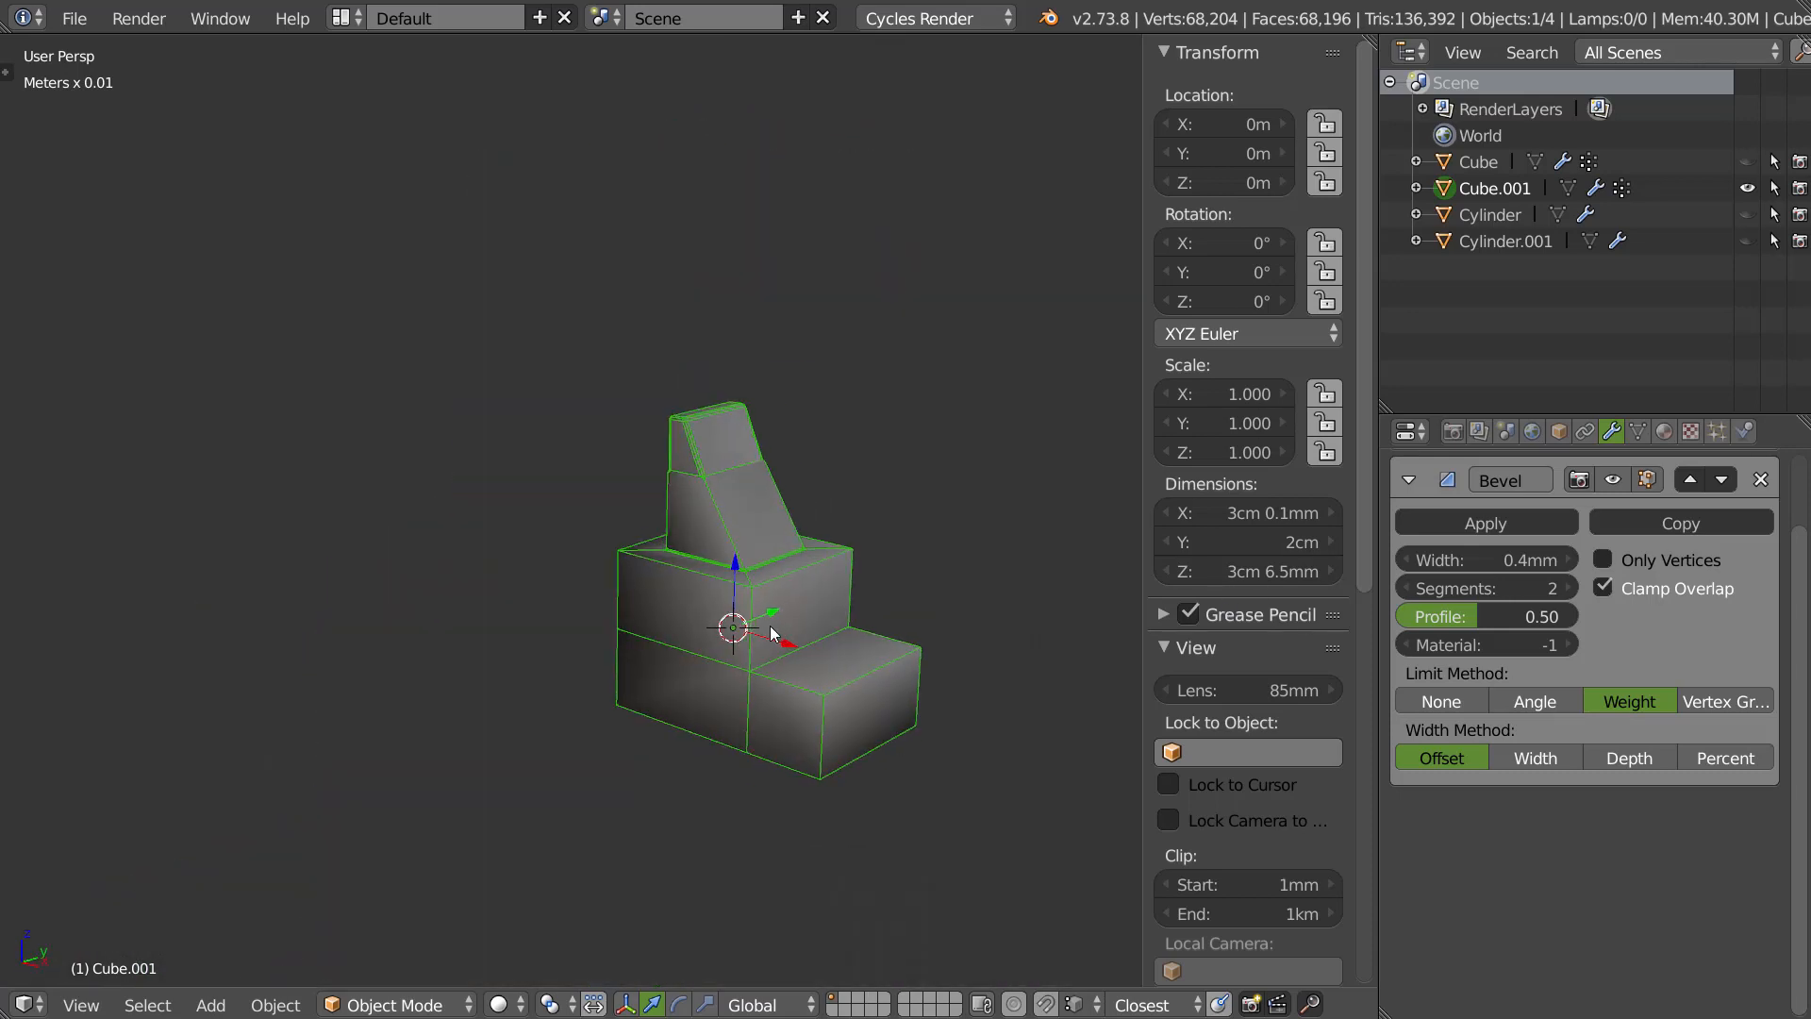
scroll(736, 611, up, 2)
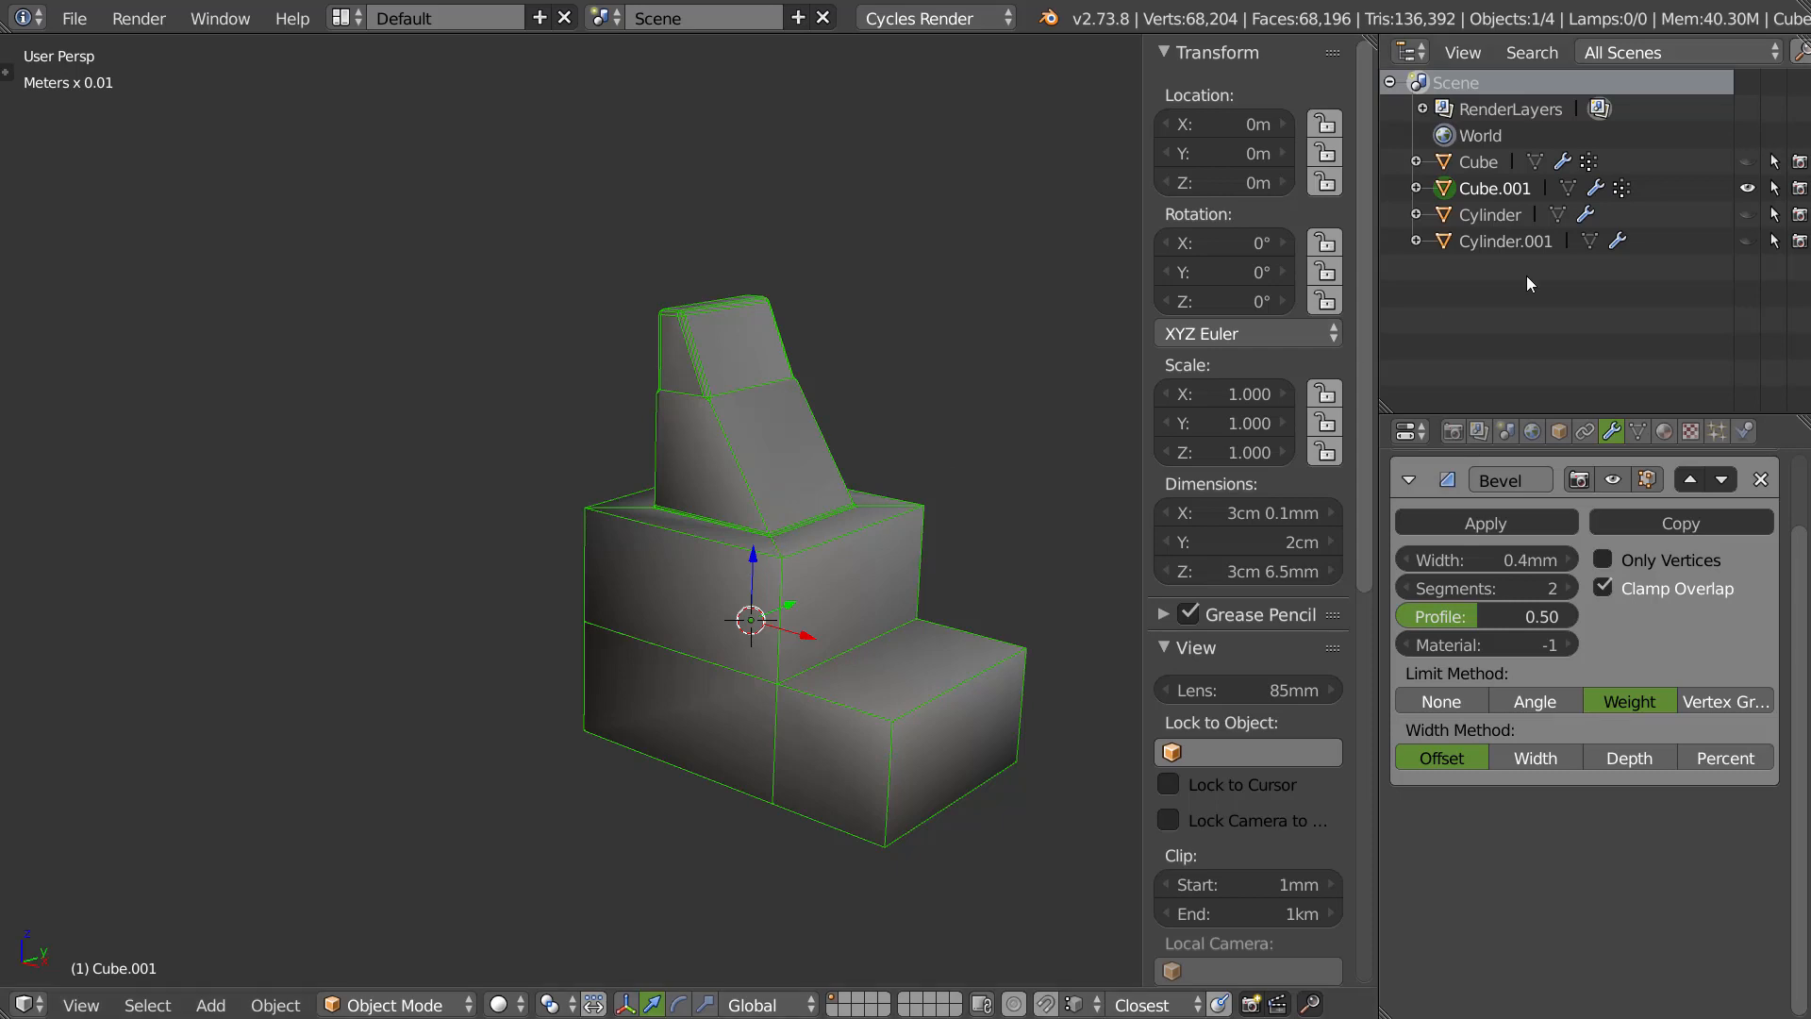
click(1748, 215)
click(1748, 241)
click(1748, 188)
key(Home)
scroll(740, 513, up, 1)
mouse_move(739, 515)
middle_down()
mouse_move(736, 530)
mouse_move(770, 526)
mouse_move(752, 528)
middle_up()
scroll(736, 530, down, 1)
right_click(809, 525)
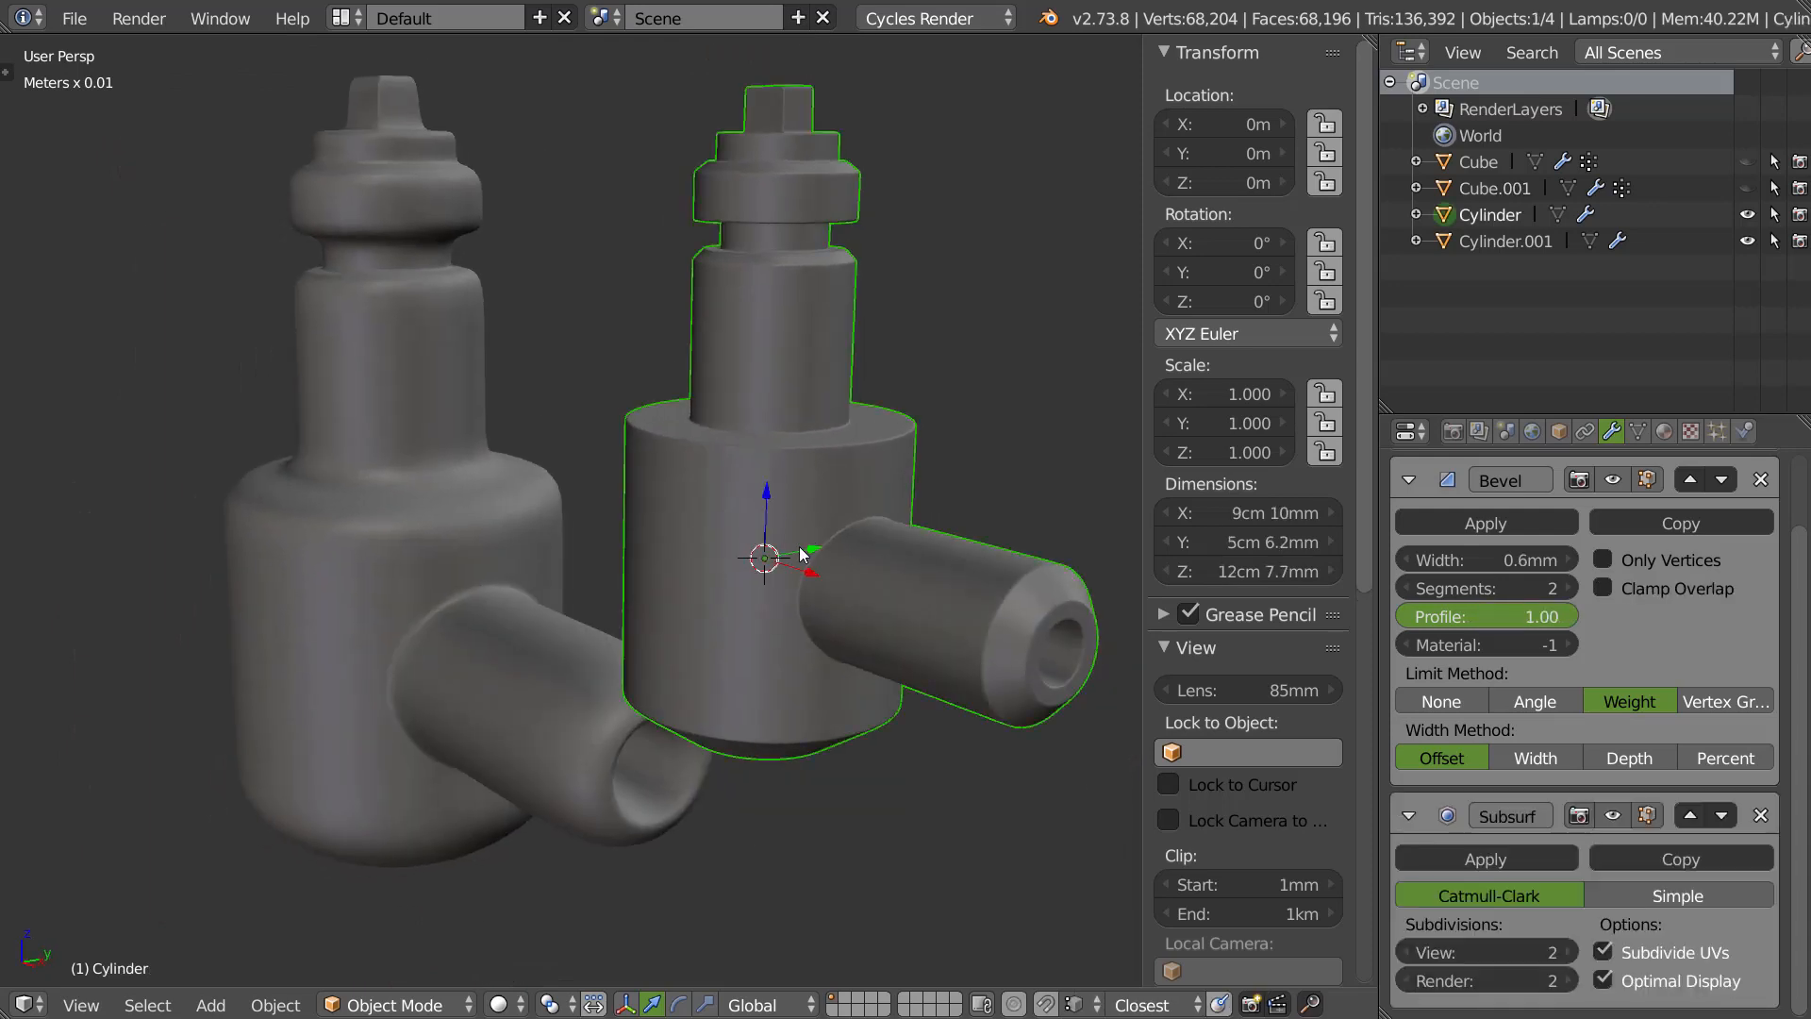
Turn on the wireframe overlay for both the sharp-edged Cylinder and the smooth Cylinder.001.
middle_drag(757, 429, 659, 532)
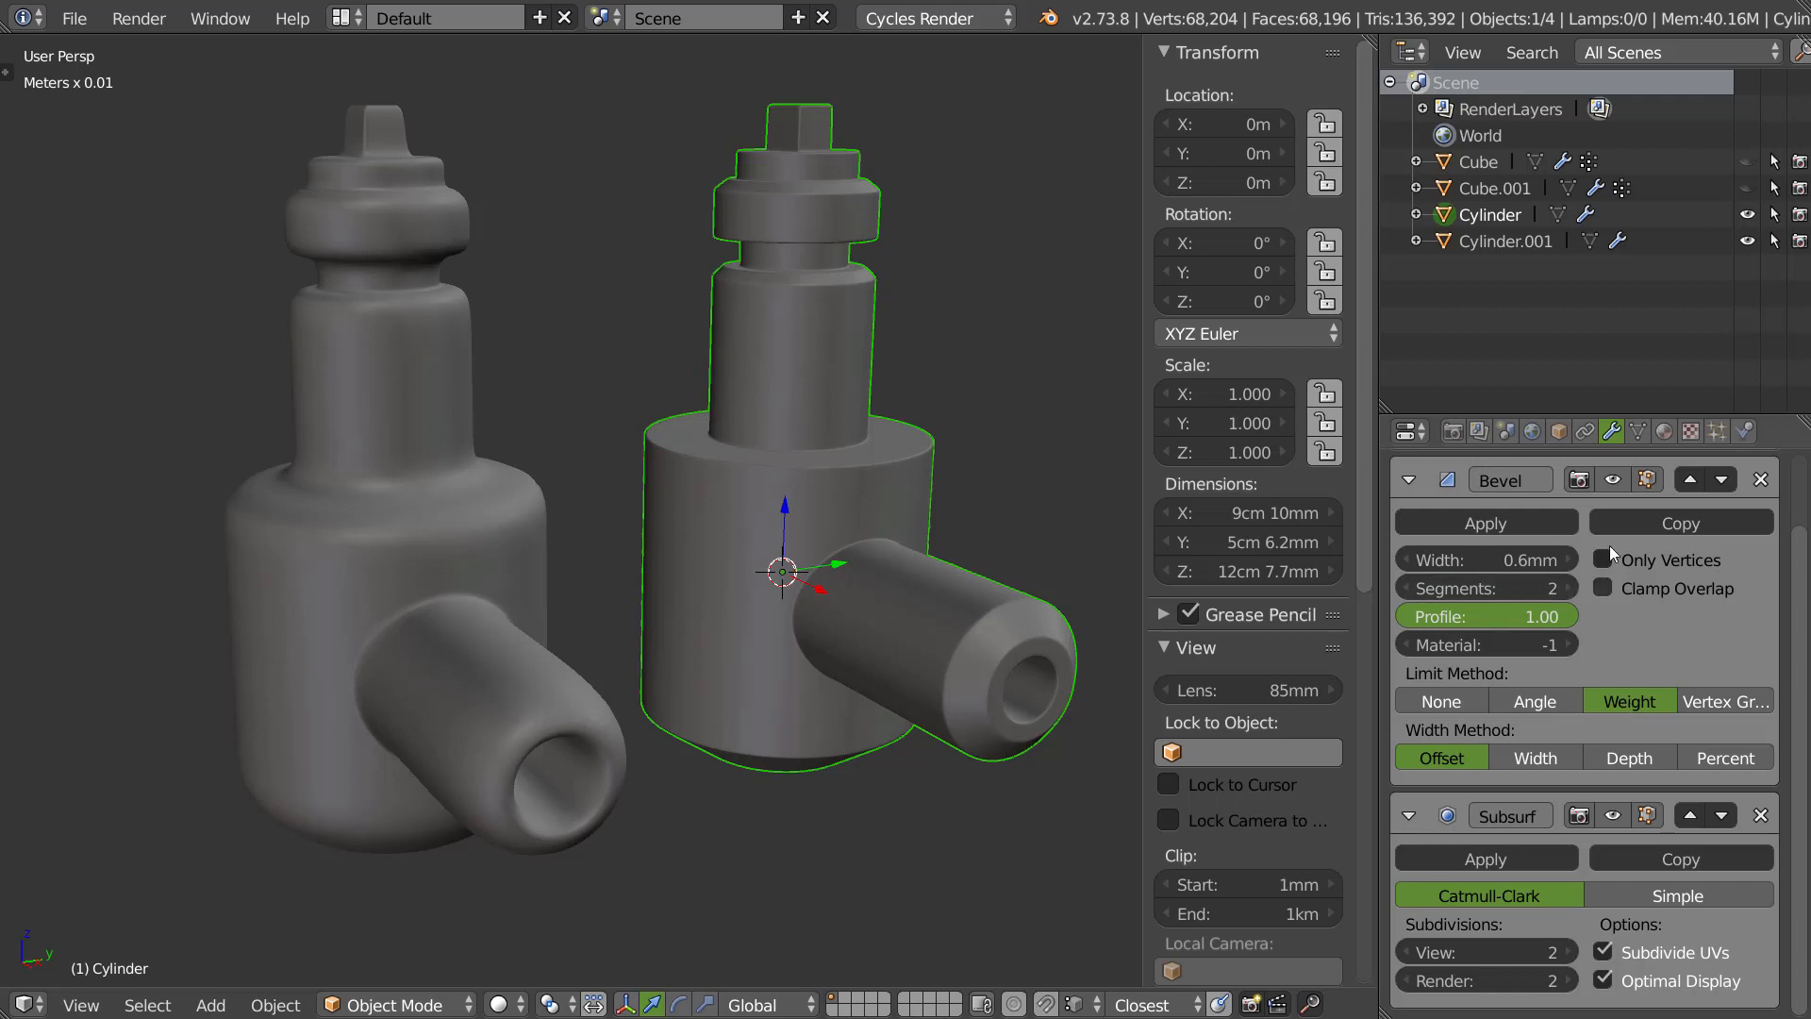
right_click(433, 457)
scroll(556, 505, up, 6)
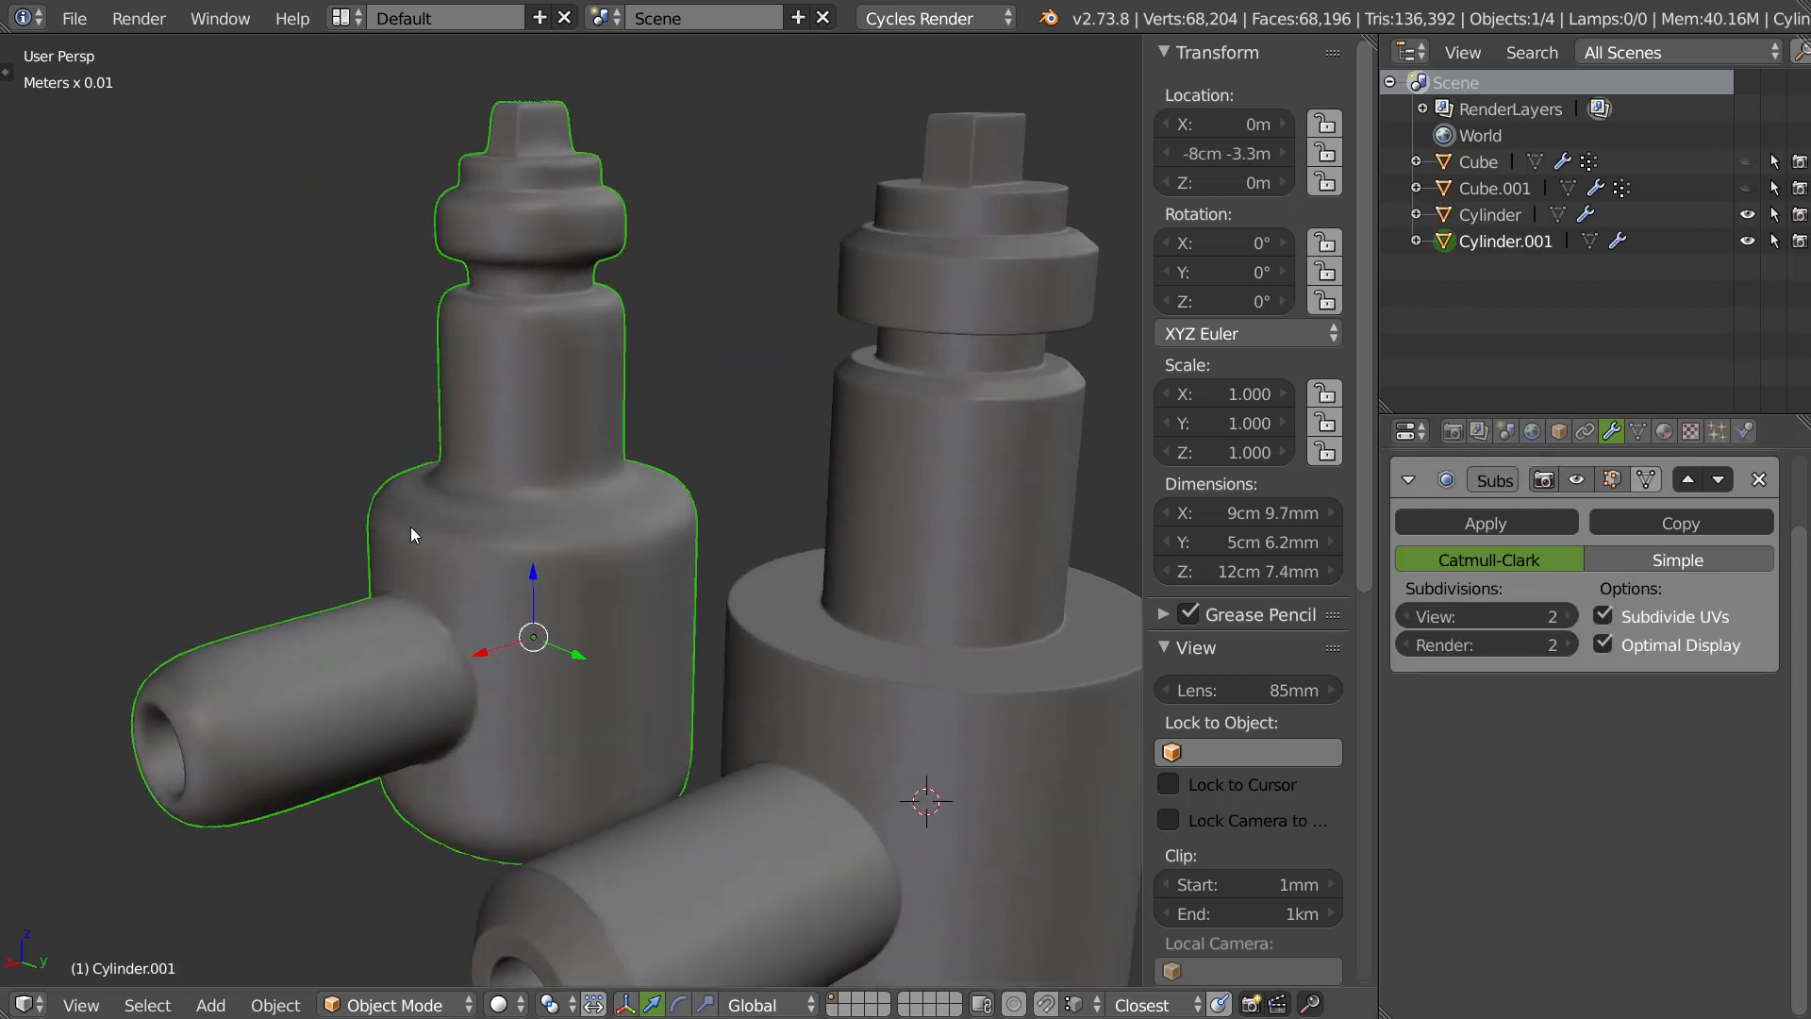
mouse_move(624, 495)
middle_down()
mouse_move(636, 362)
mouse_move(653, 507)
middle_up()
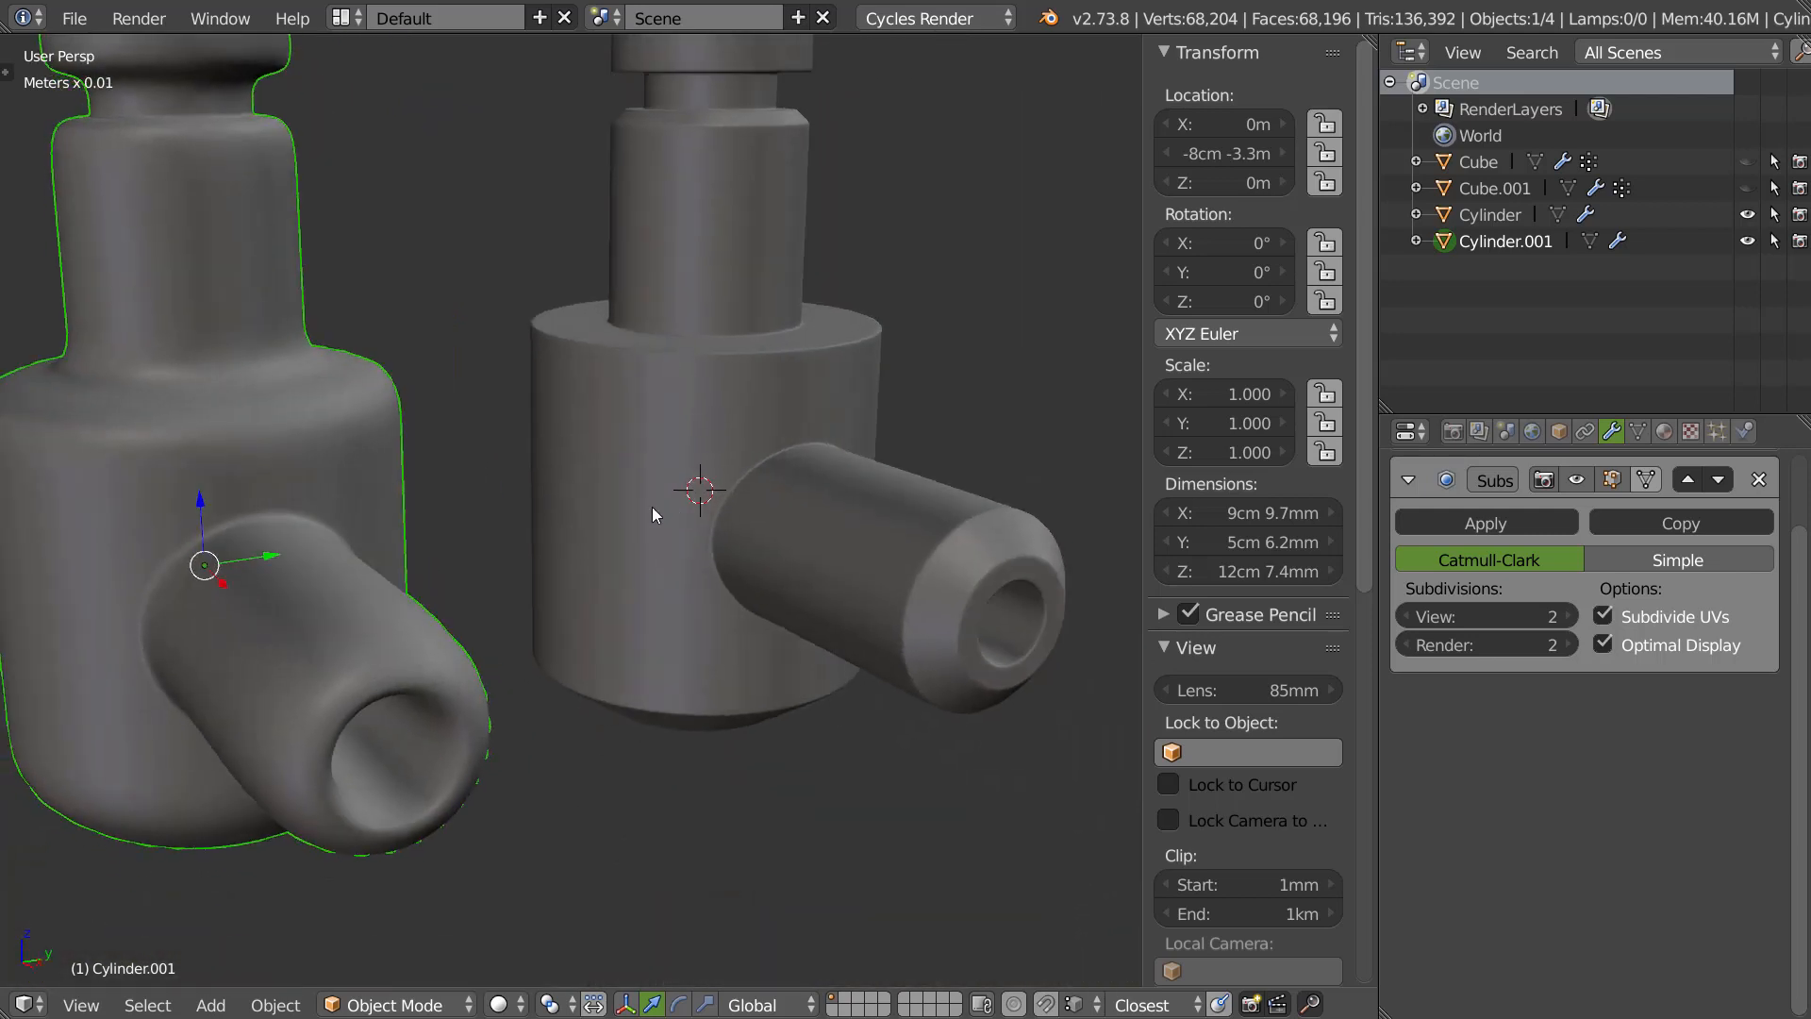
right_click(703, 446)
key(shift+z)
click(826, 458)
right_click(332, 602)
key(shift+z)
click(502, 573)
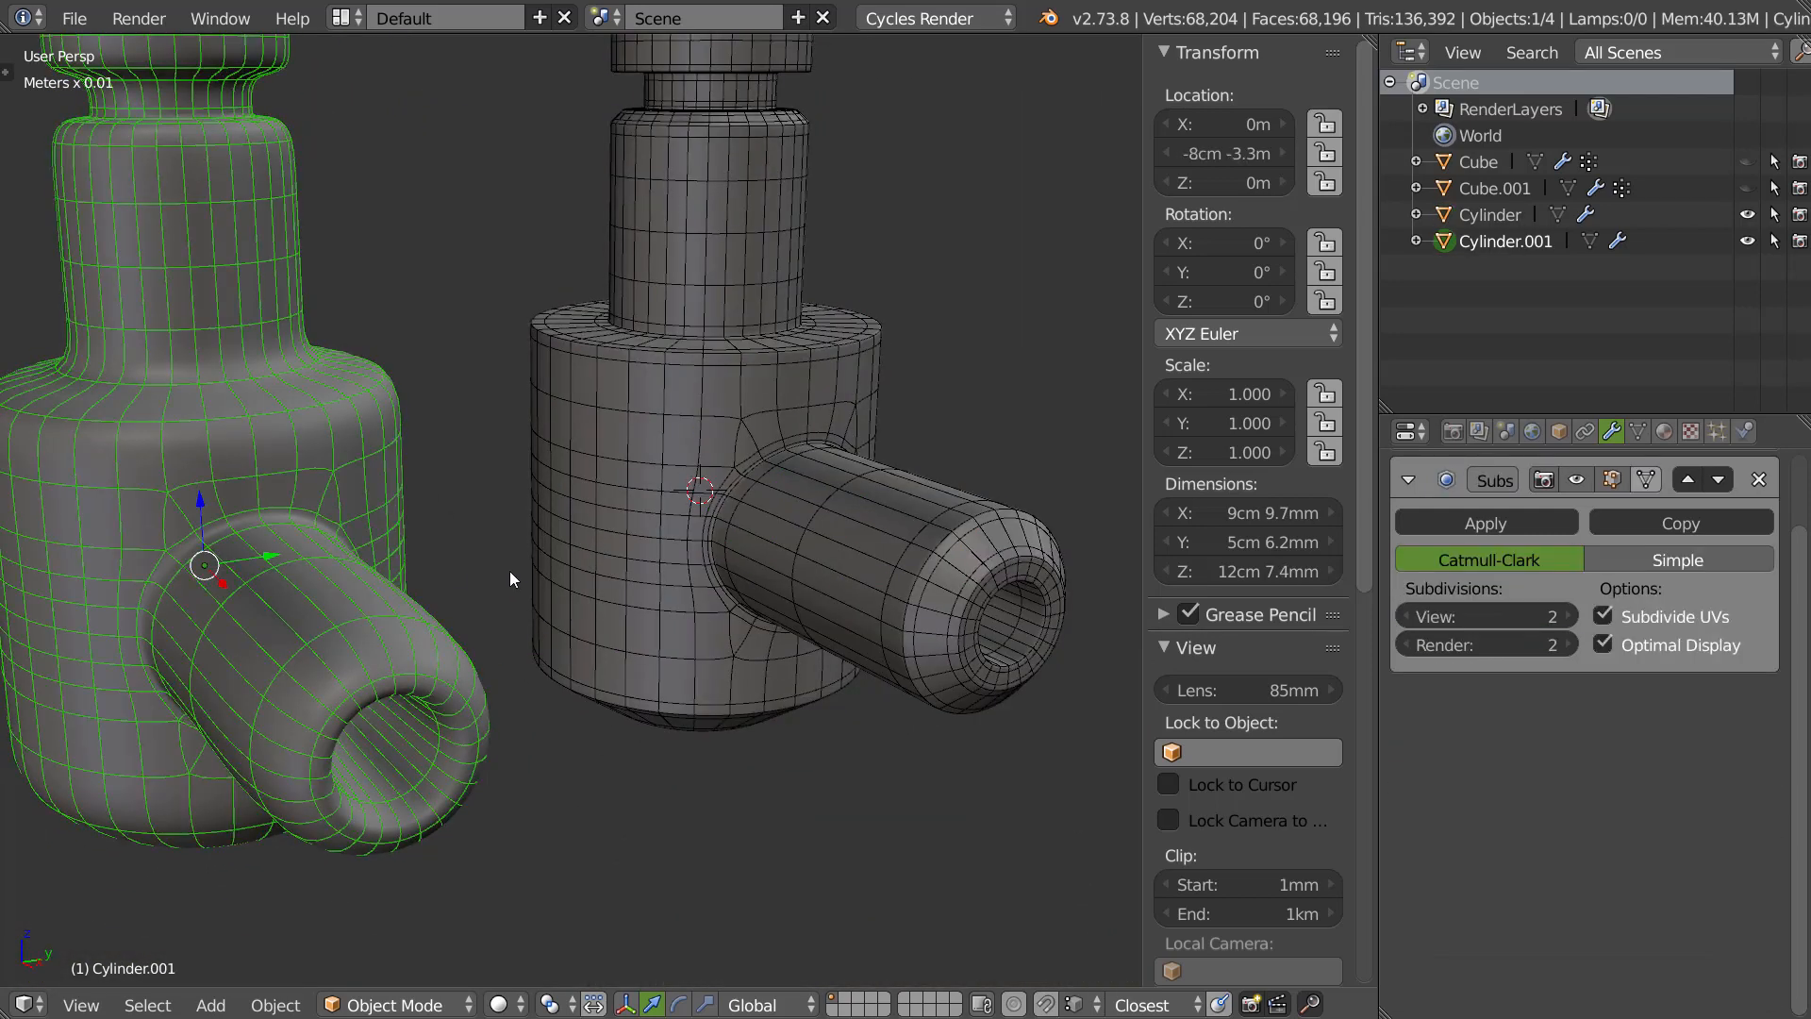
Remove the Subsurf modifier from Cylinder.001 and from Cylinder, leaving Cylinder selected.
shift+middle_drag(545, 513, 626, 491)
scroll(584, 510, up, 4)
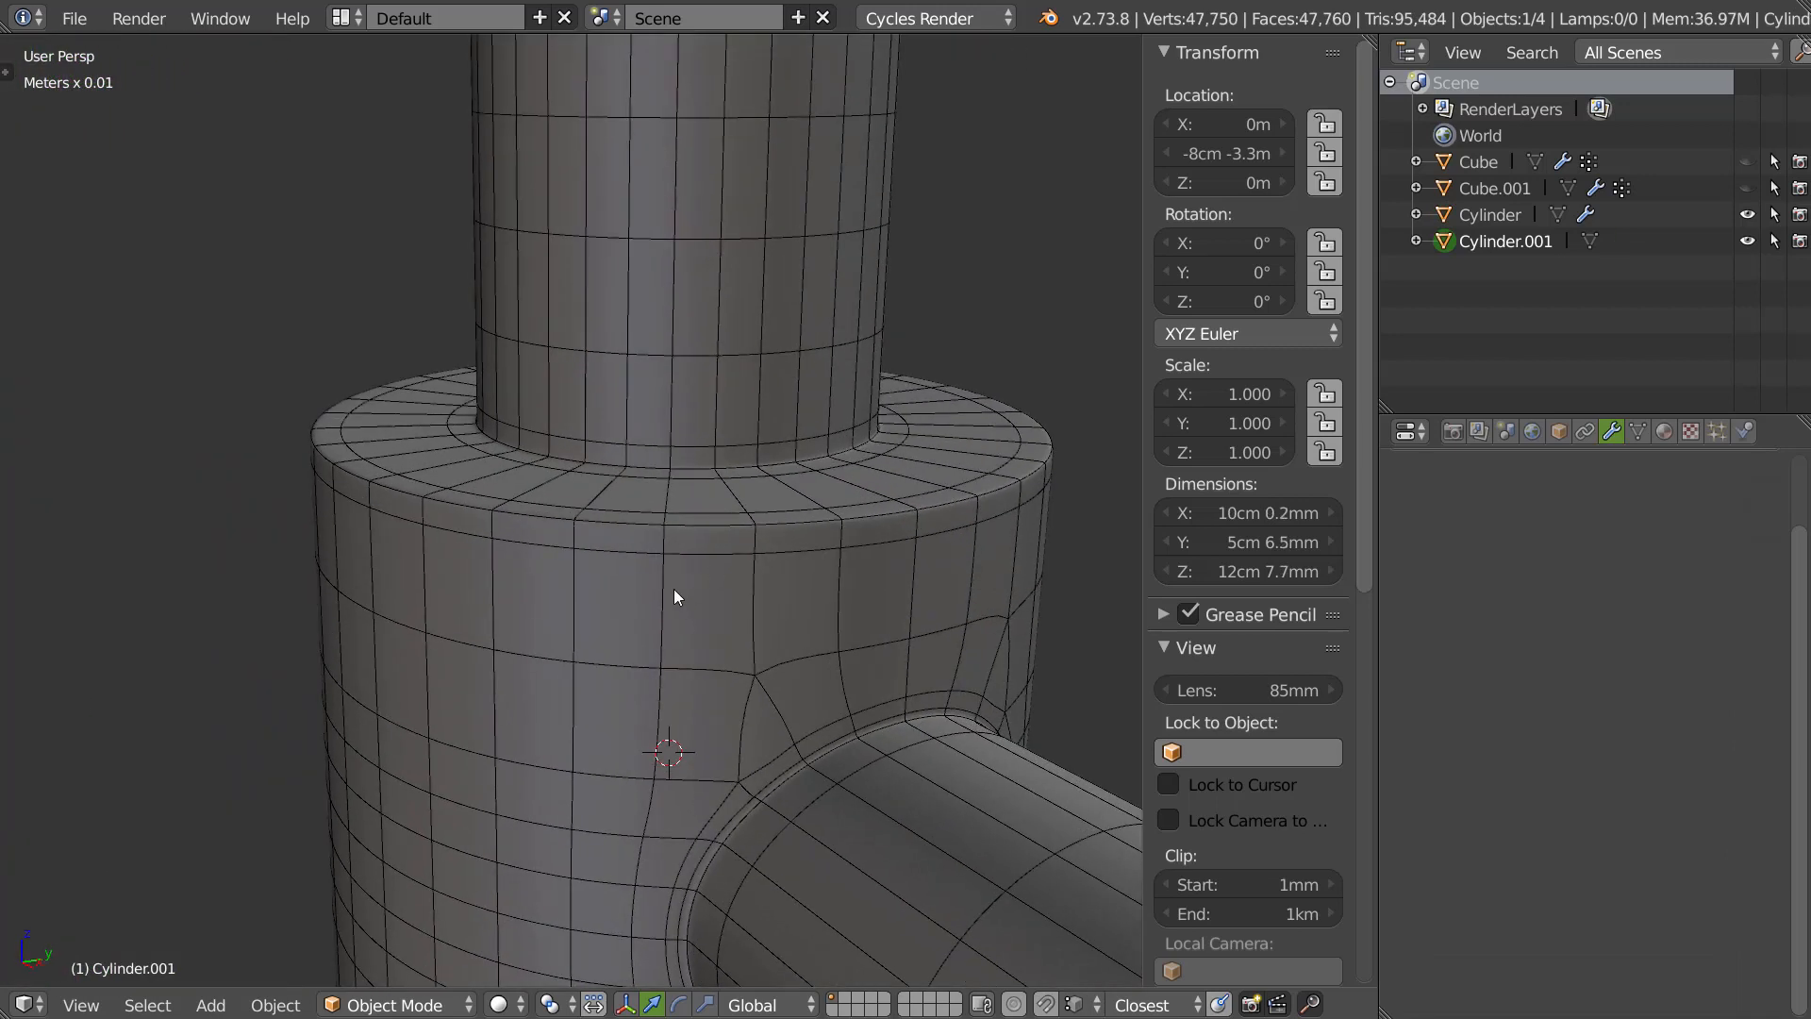
right_click(674, 589)
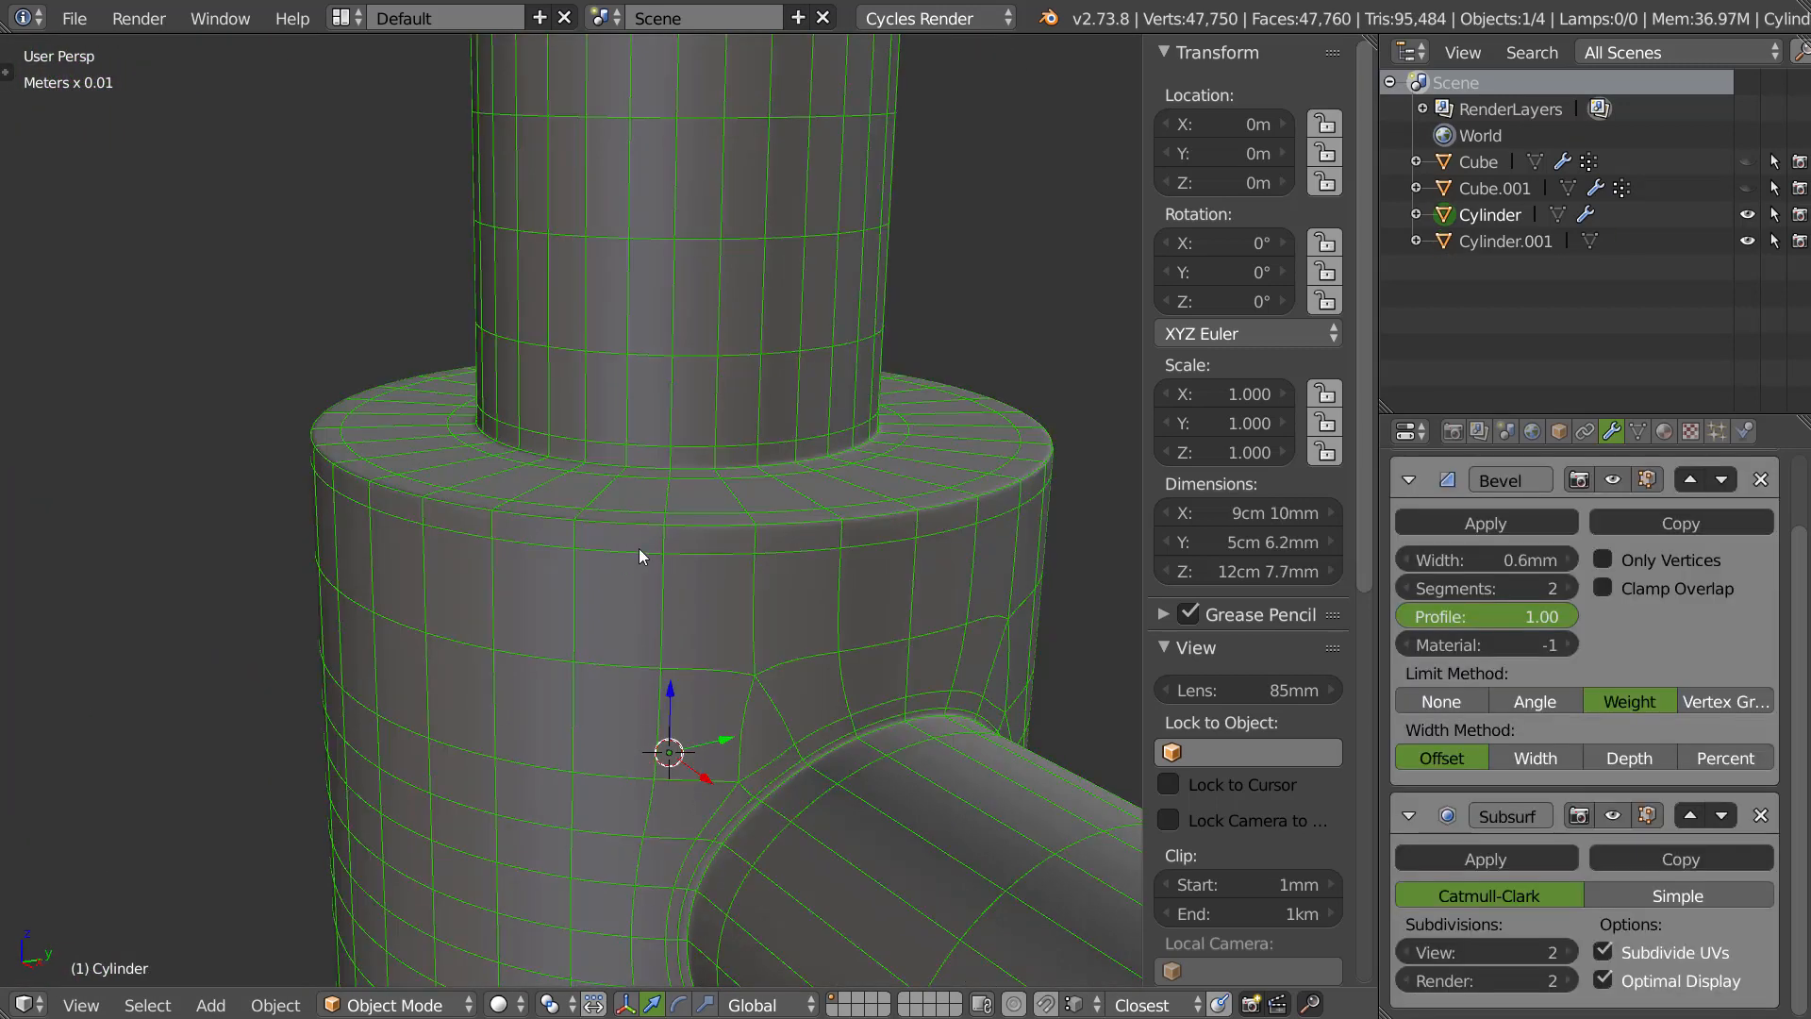
scroll(700, 558, up, 3)
scroll(704, 563, down, 3)
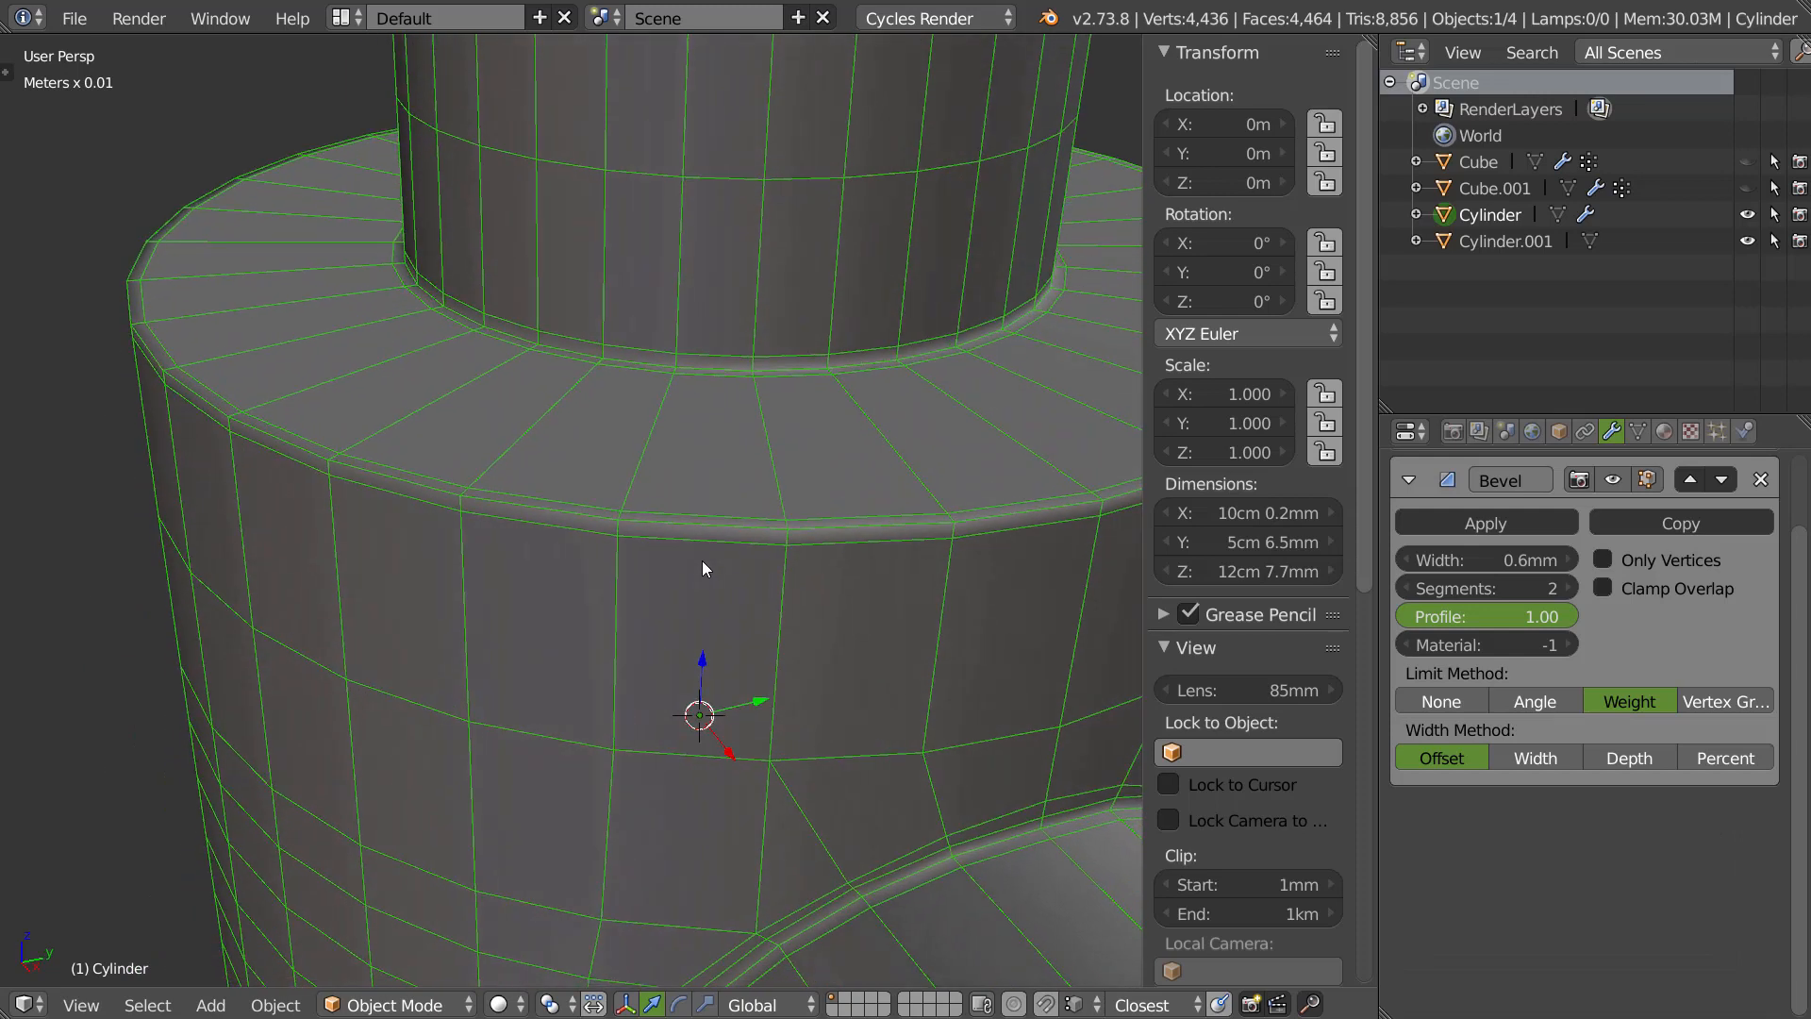
Set the Cylinder's bevel width to 0.5mm and enable Clamp Overlap.
middle_drag(847, 510, 672, 553)
drag(1486, 560, 1475, 563)
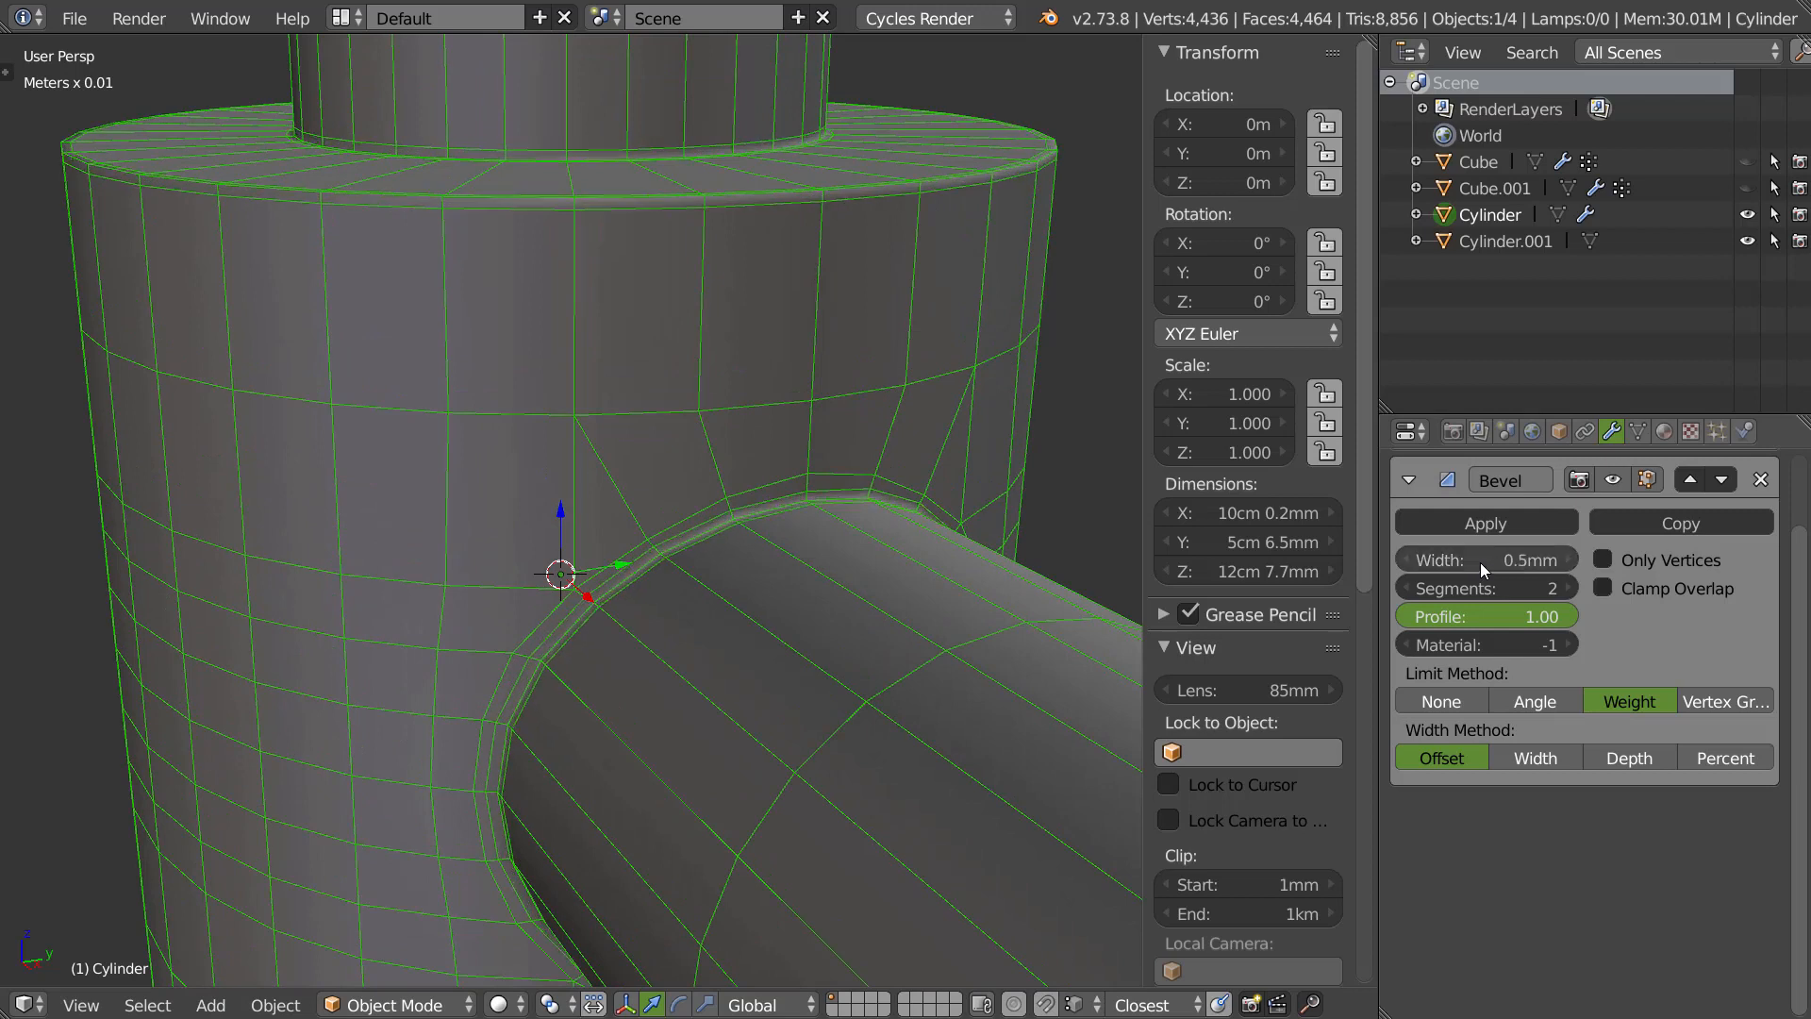
middle_drag(681, 565, 659, 626)
scroll(681, 609, up, 6)
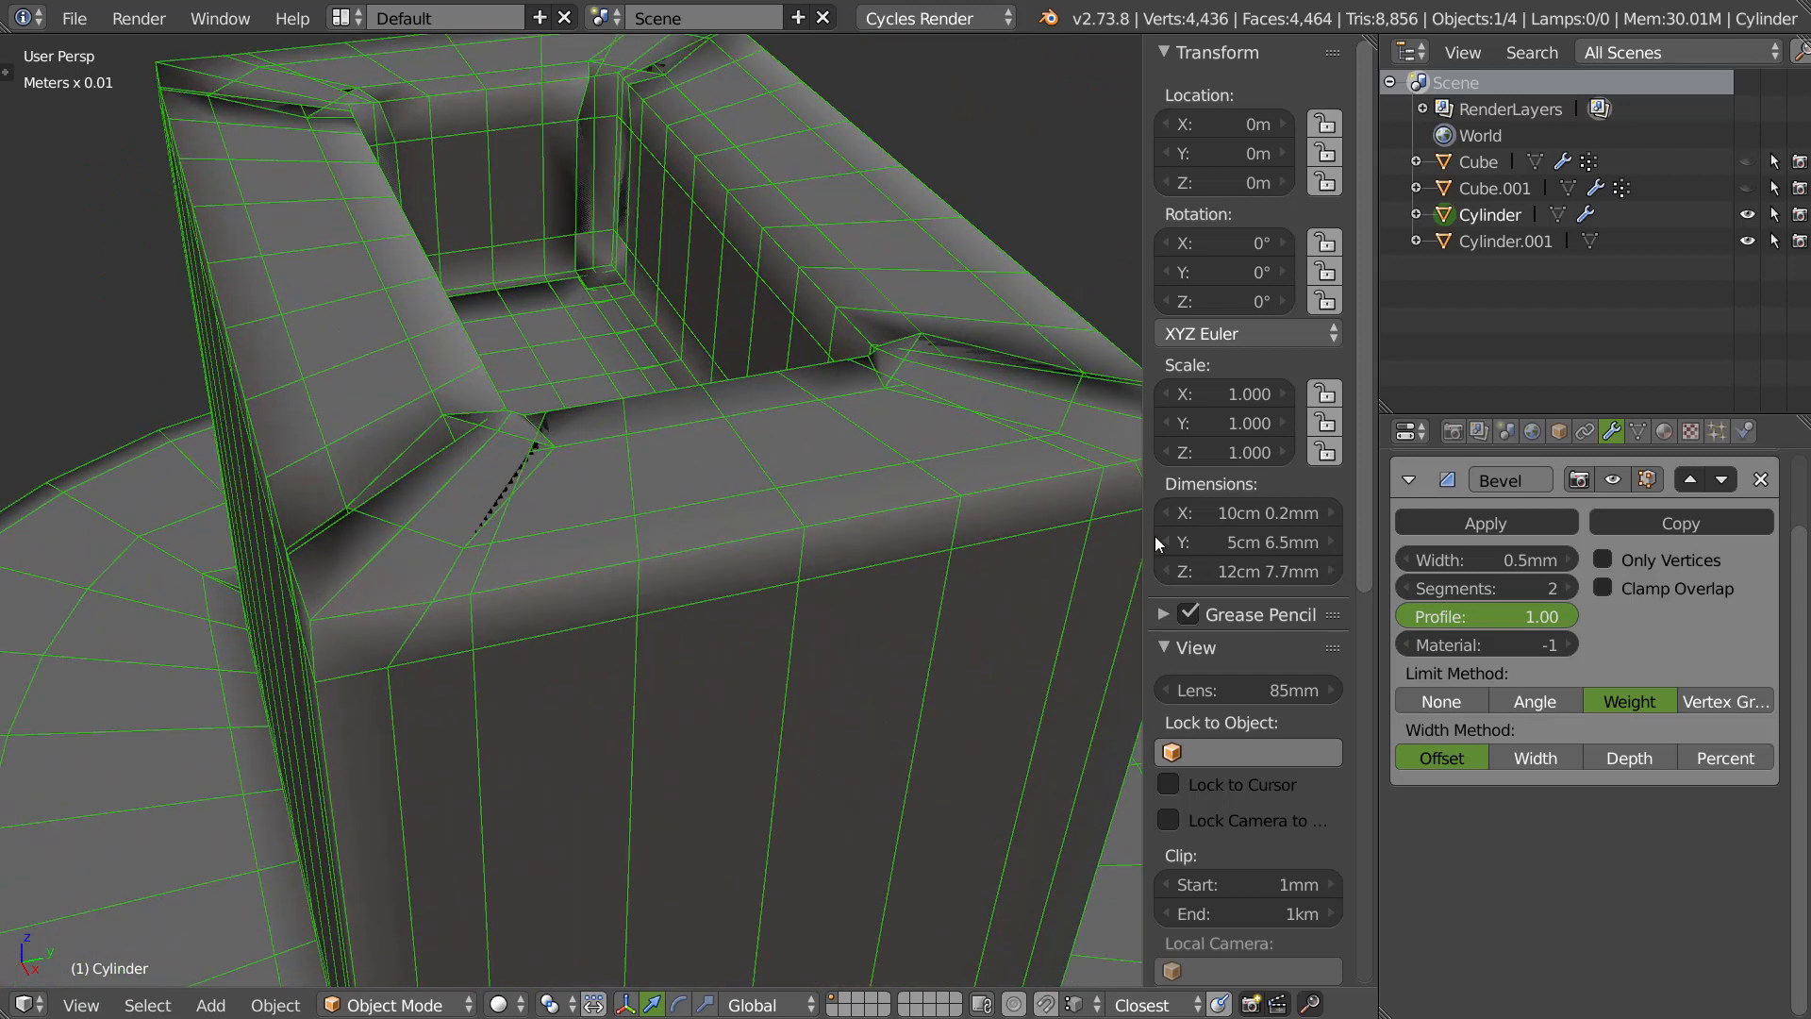
click(1611, 587)
mouse_move(766, 551)
middle_down()
mouse_move(723, 564)
mouse_move(730, 539)
mouse_move(678, 562)
mouse_move(796, 558)
middle_up()
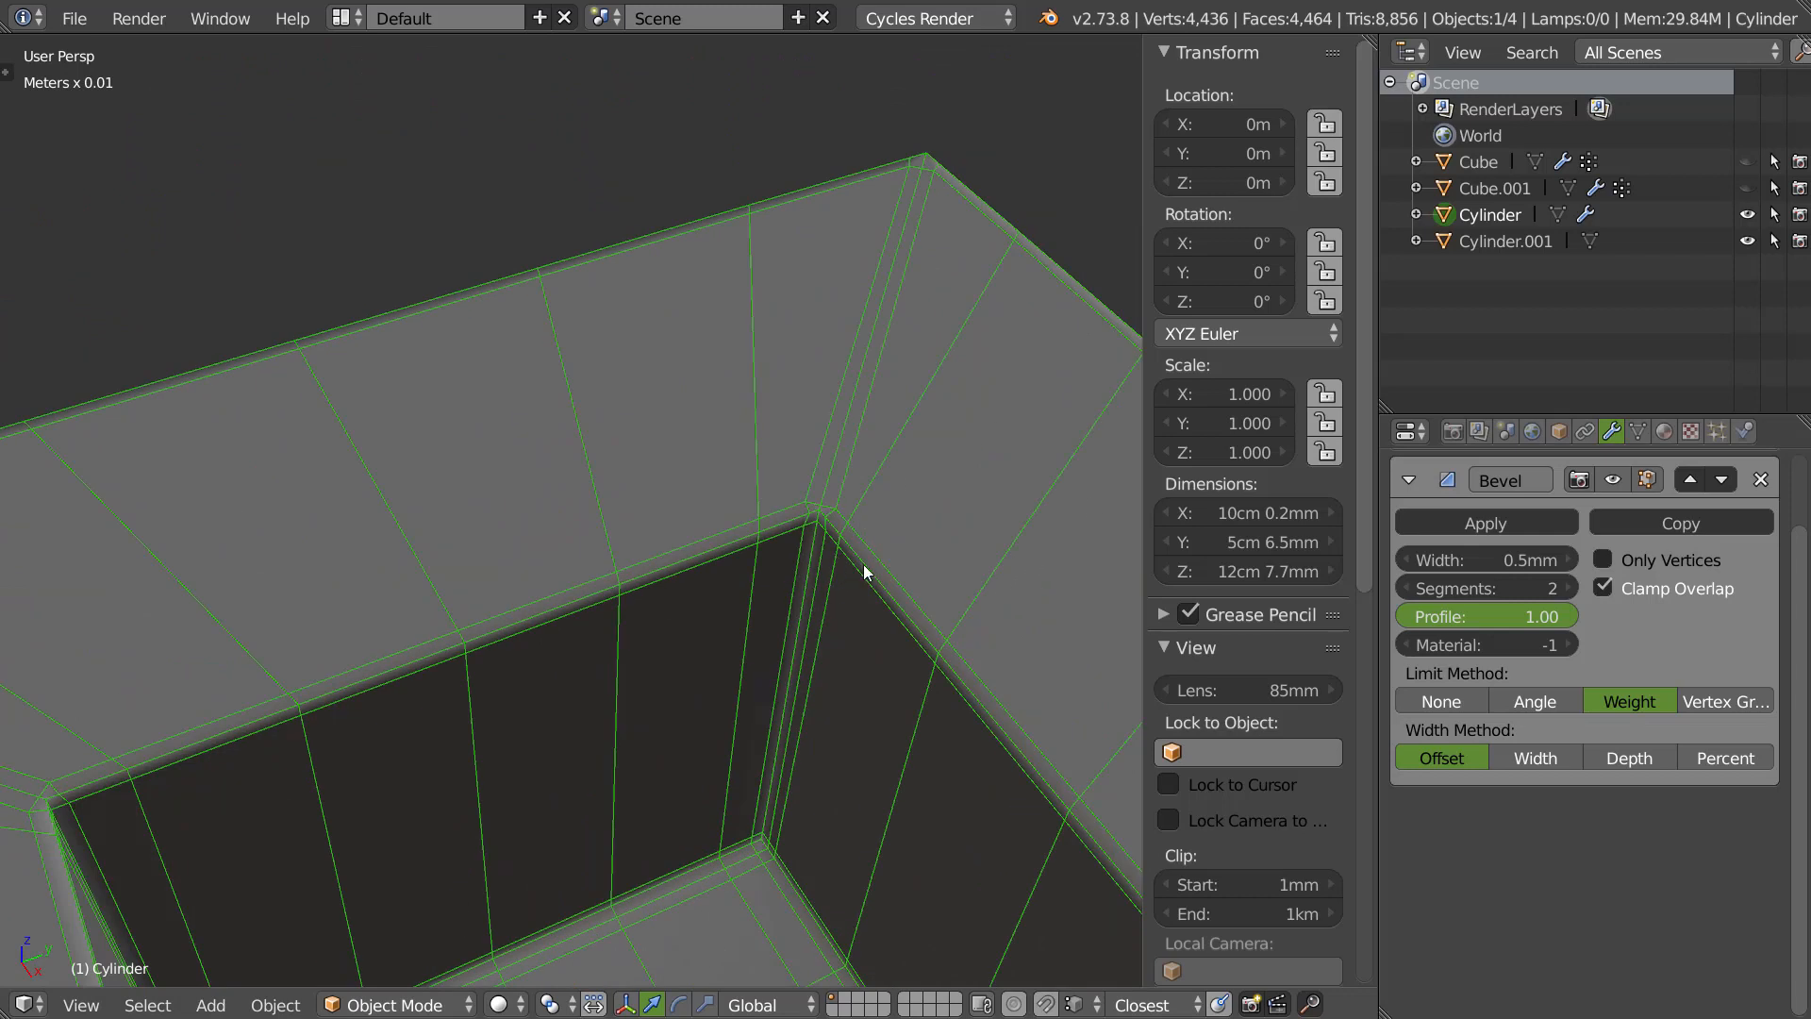
Examine the clamped bevels on the hollow square tip and along the collars and shoulders of the Cylinder.
scroll(861, 571, down, 5)
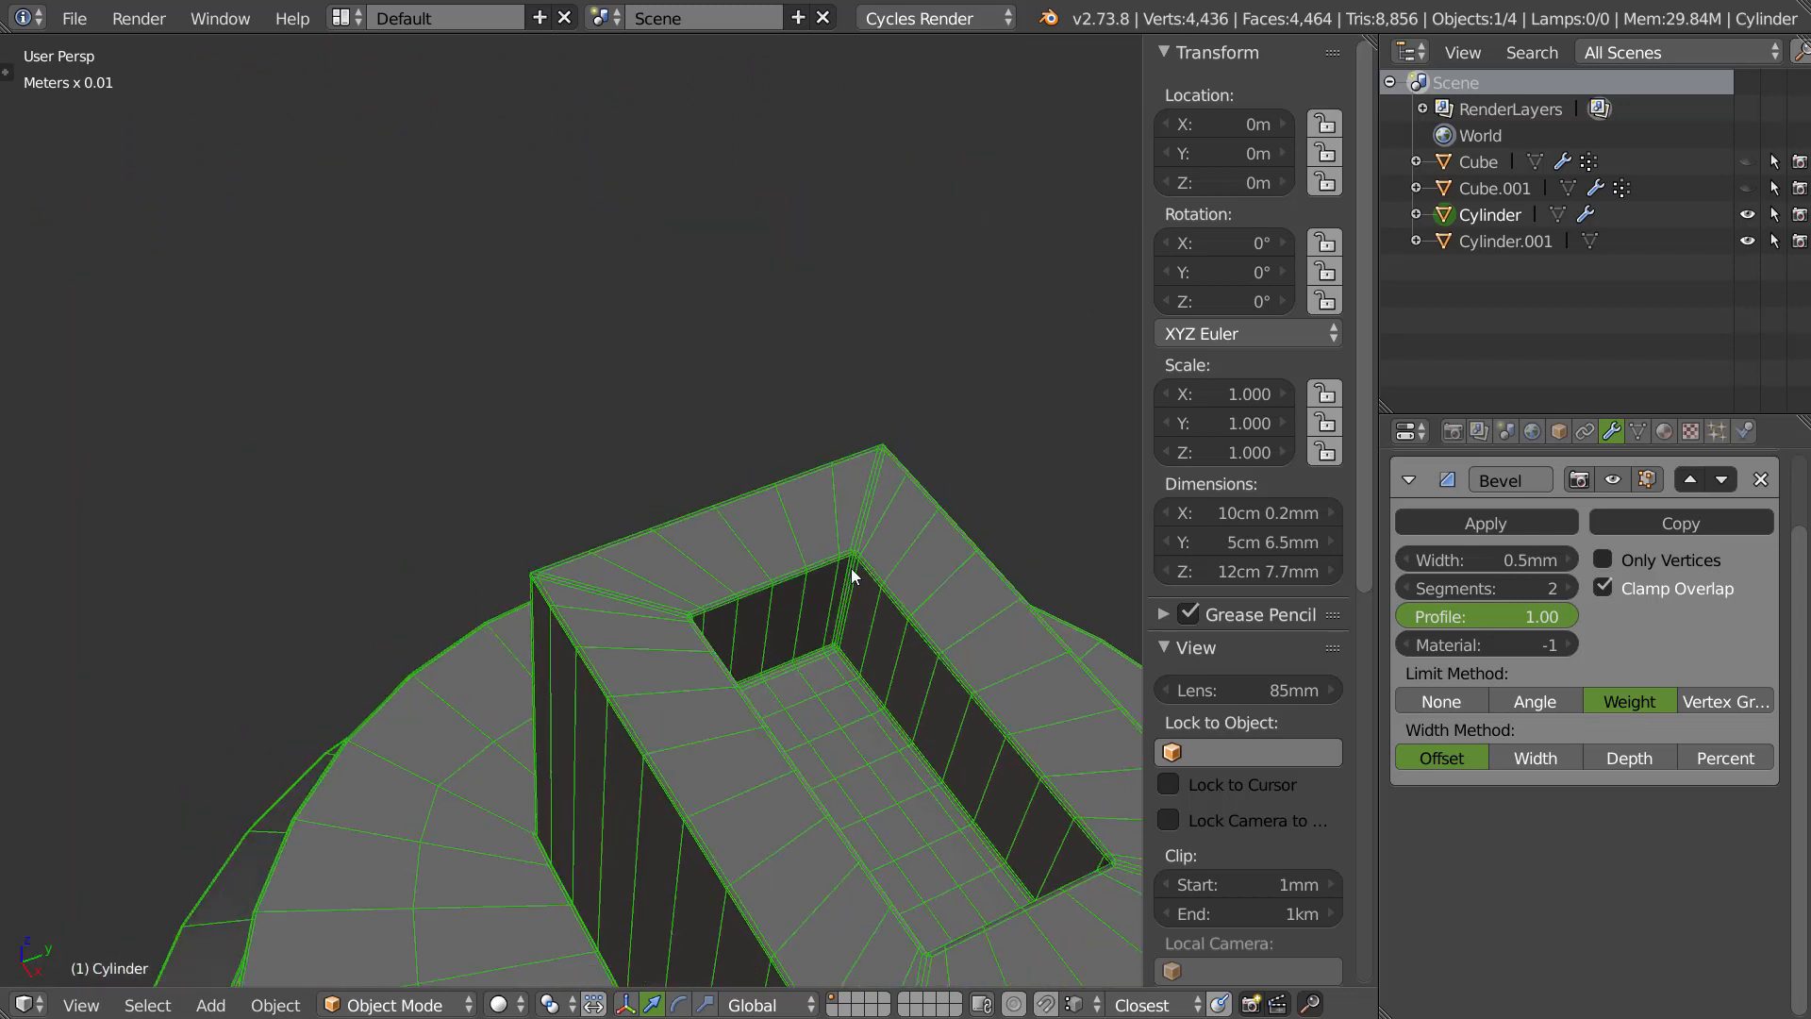
scroll(885, 627, down, 6)
middle_drag(885, 626, 855, 597)
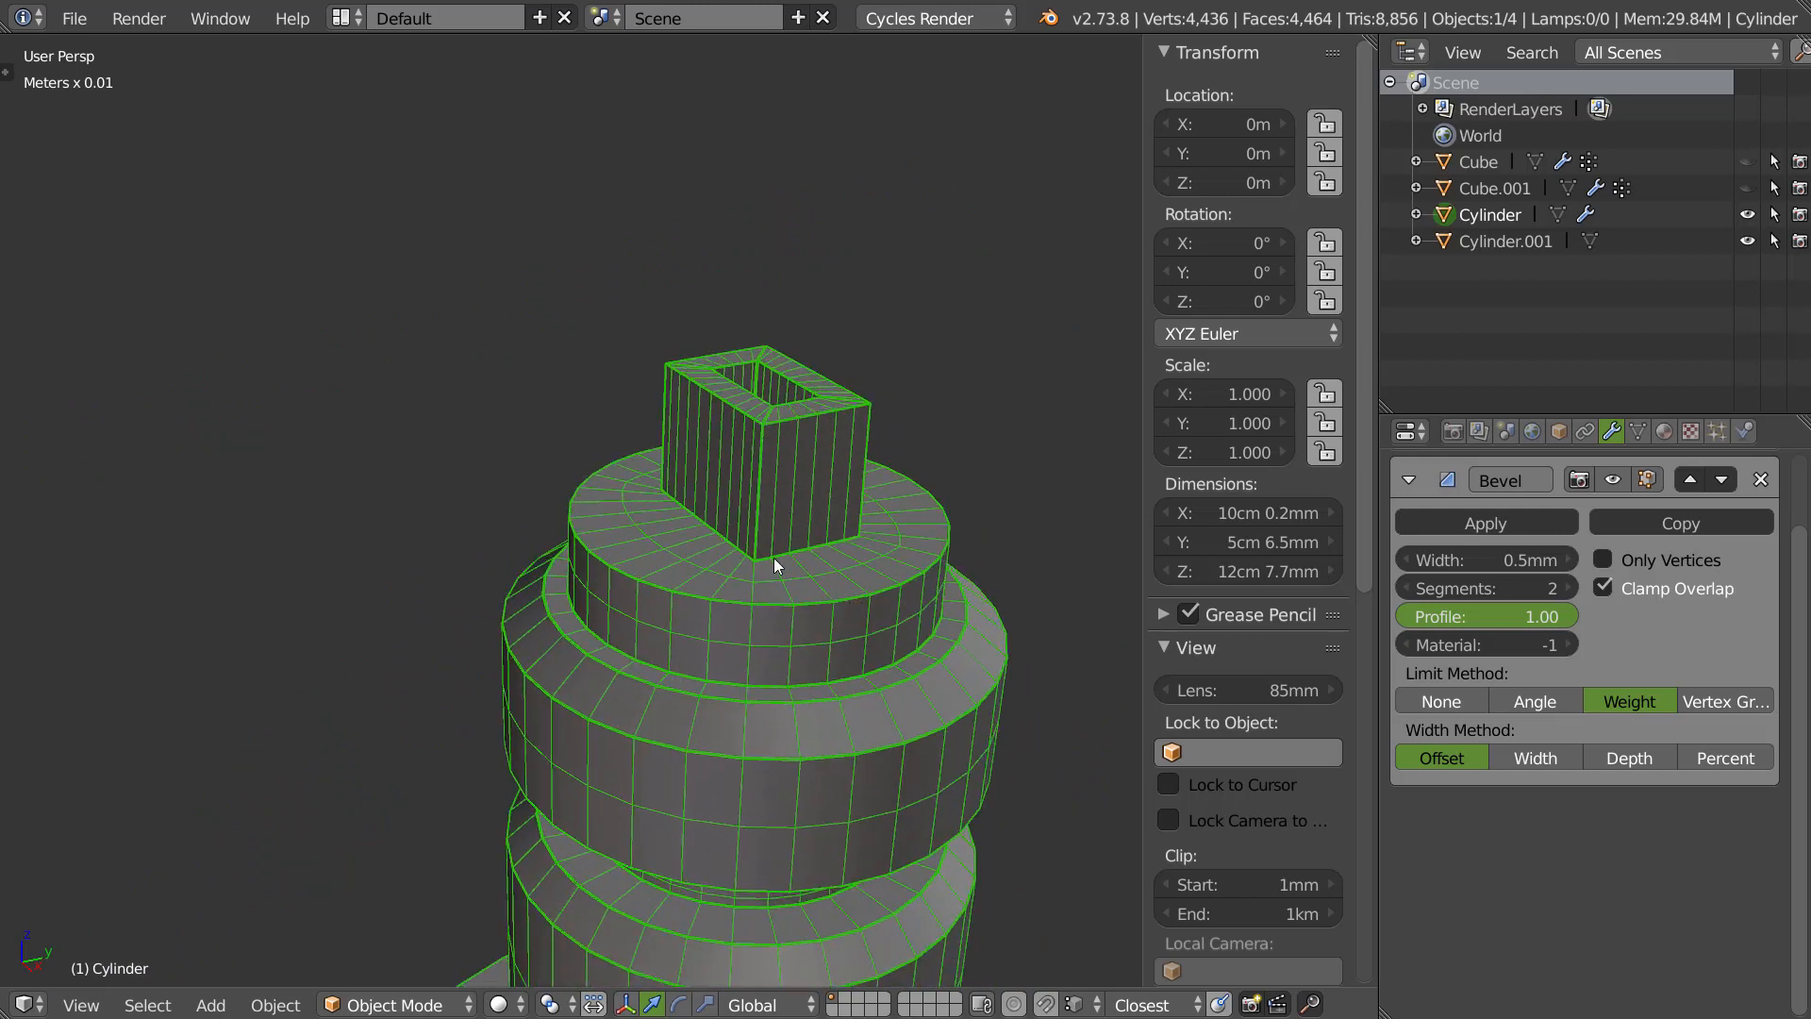
middle_drag(781, 628, 716, 637)
scroll(757, 551, up, 8)
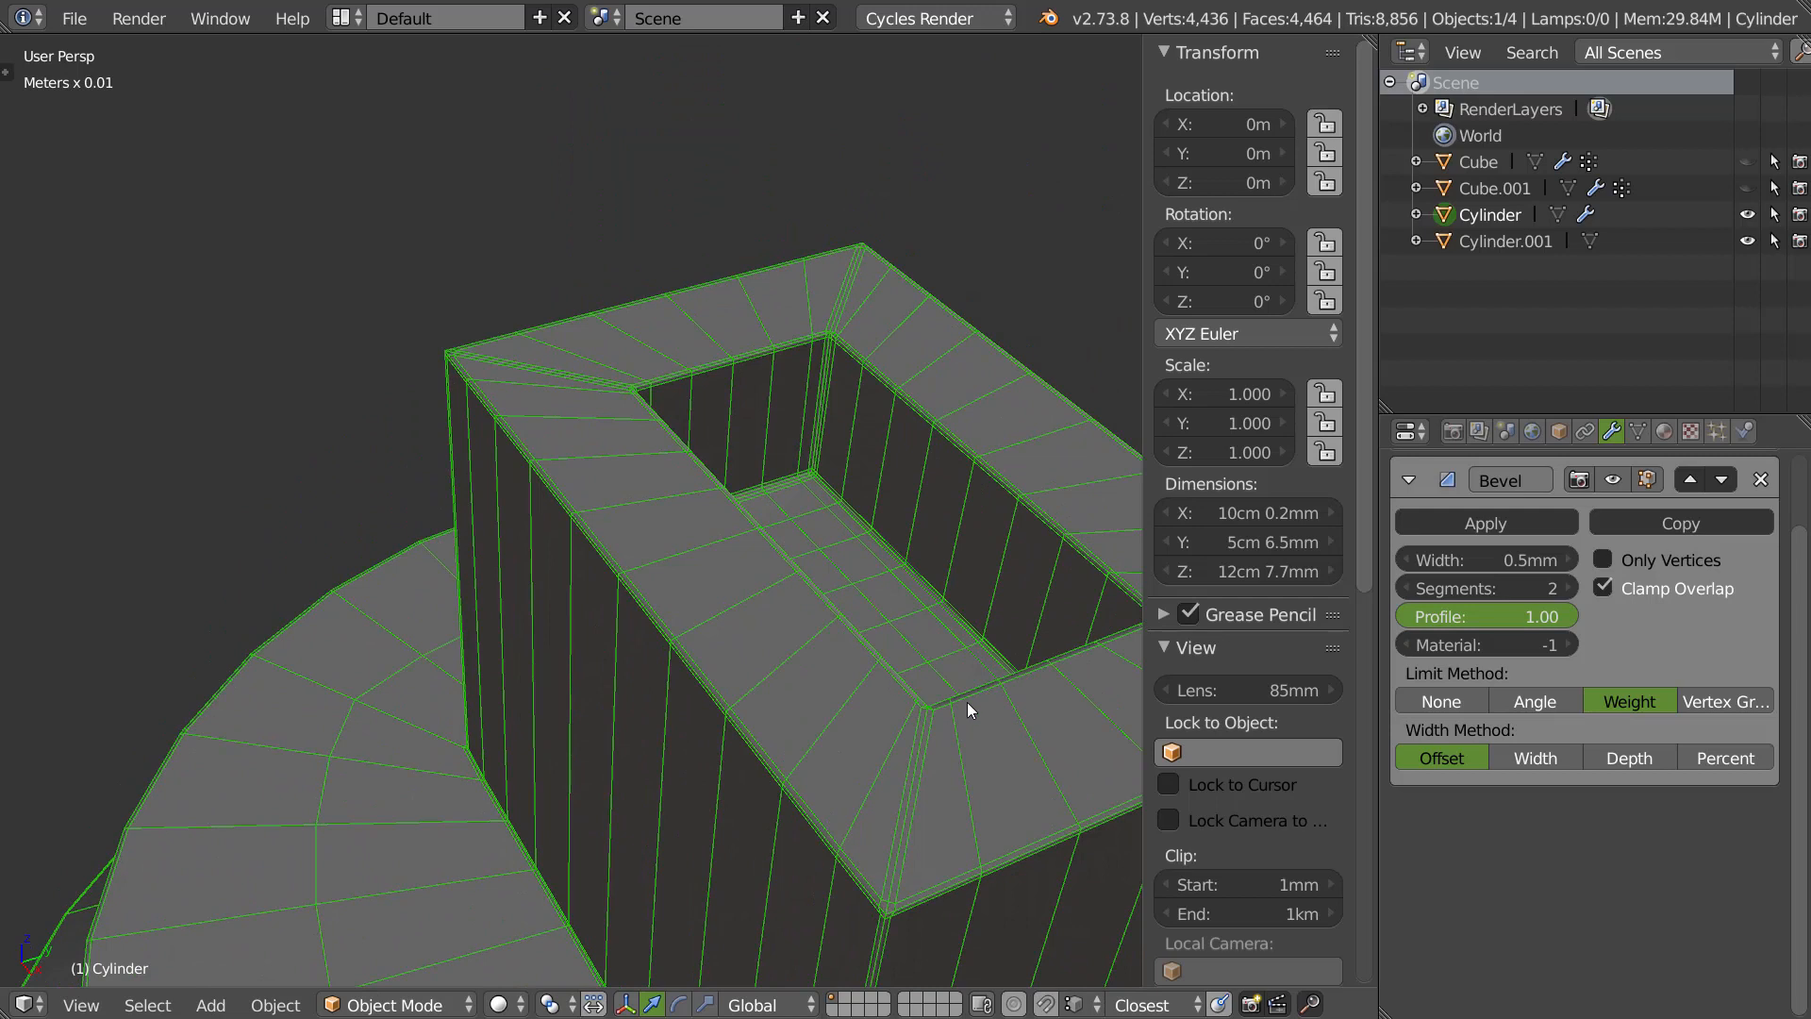
scroll(959, 574, down, 5)
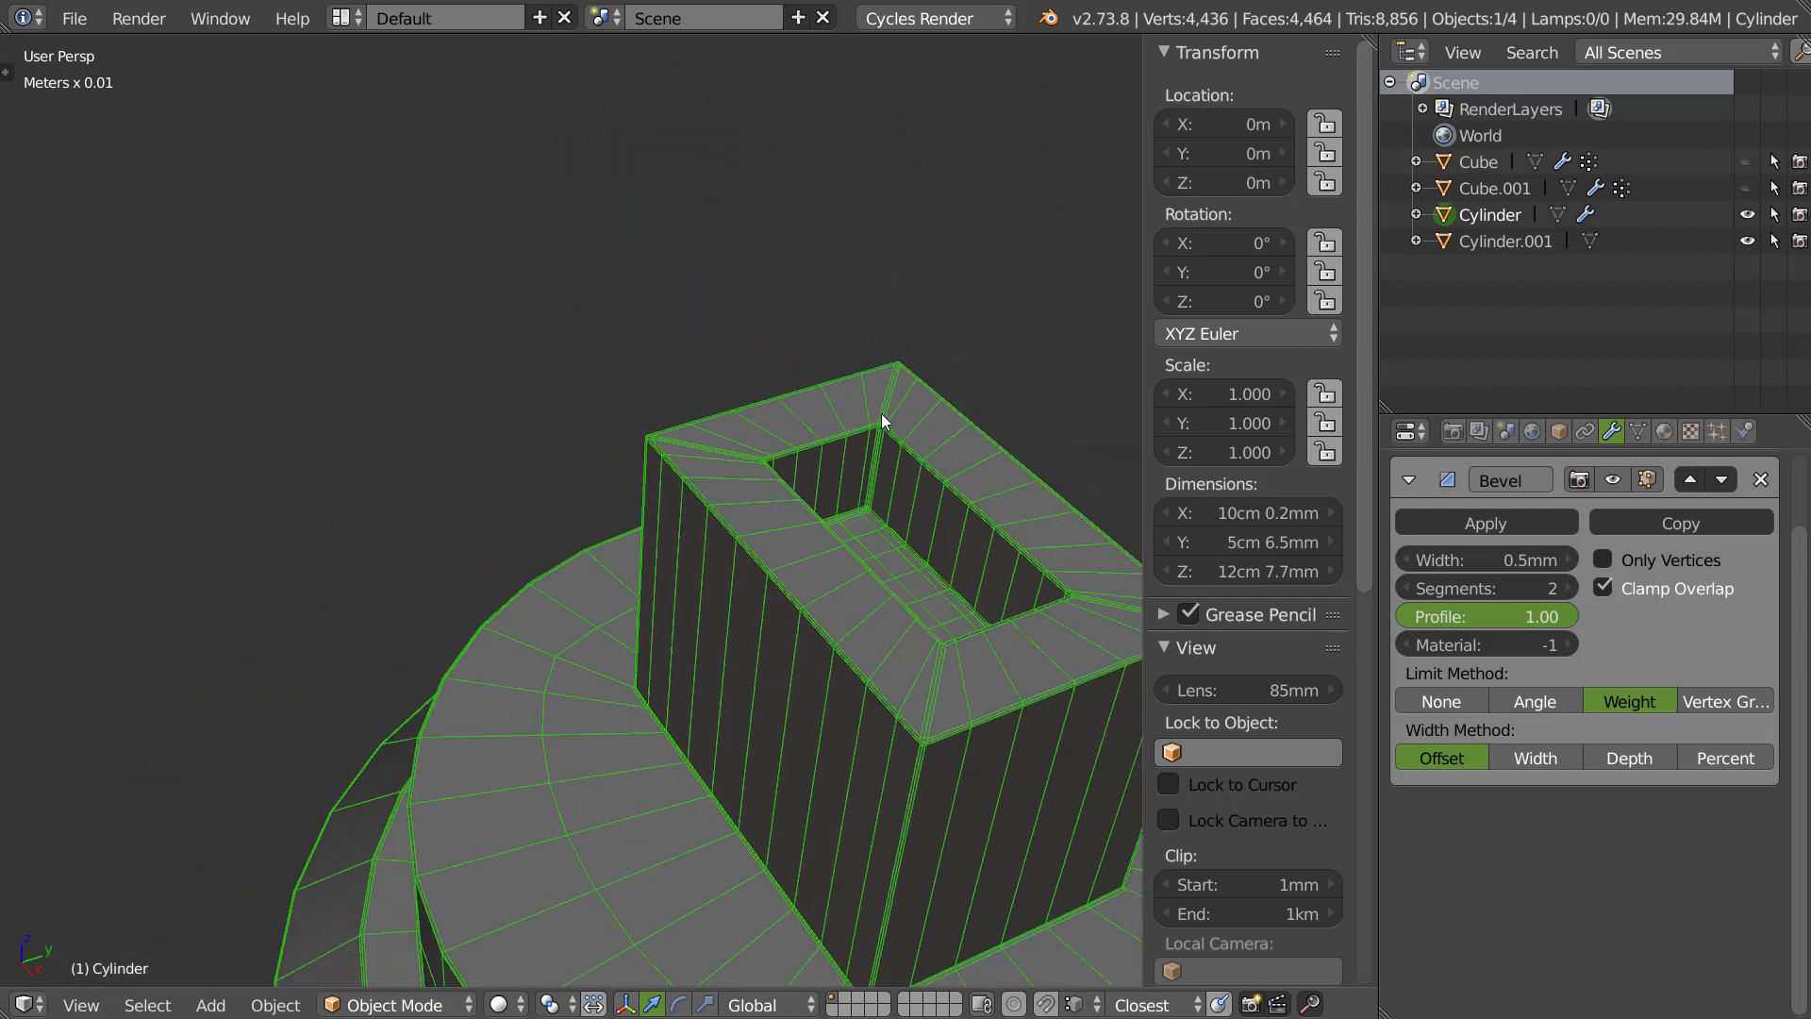
scroll(841, 598, up, 2)
middle_drag(841, 598, 813, 590)
scroll(813, 590, down, 5)
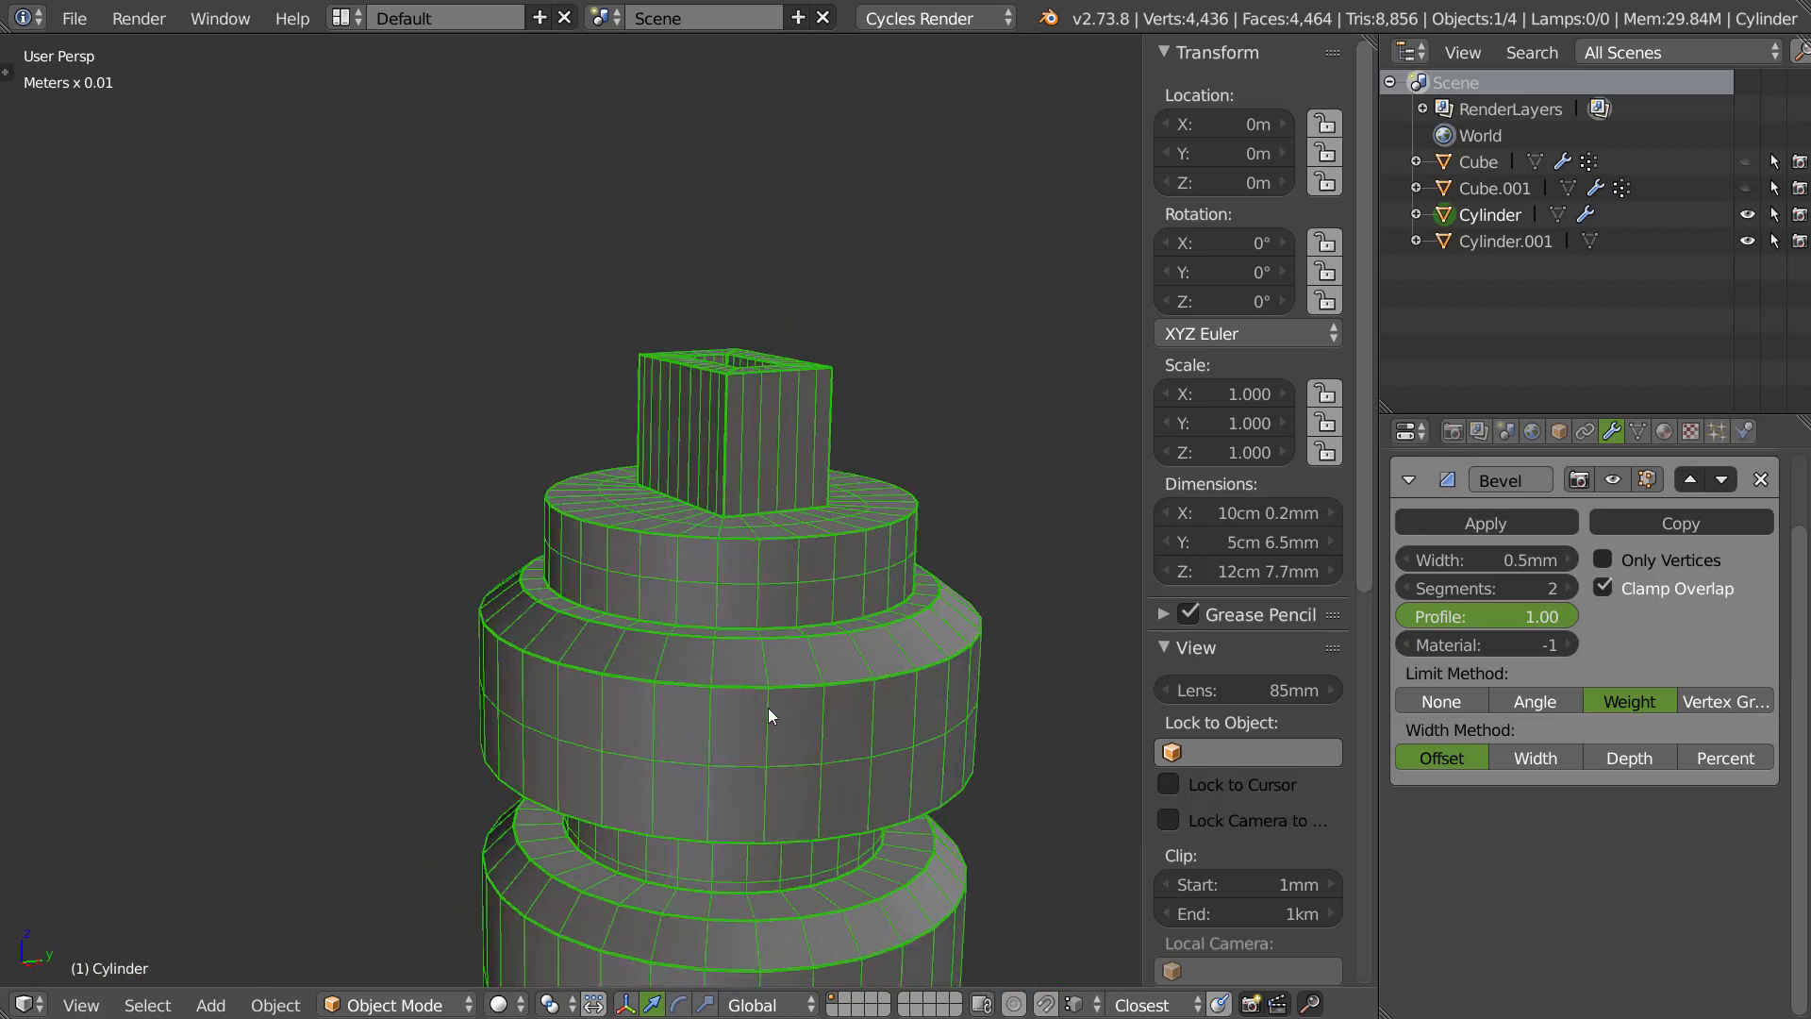
shift+middle_drag(796, 677, 759, 574)
middle_drag(759, 669, 749, 656)
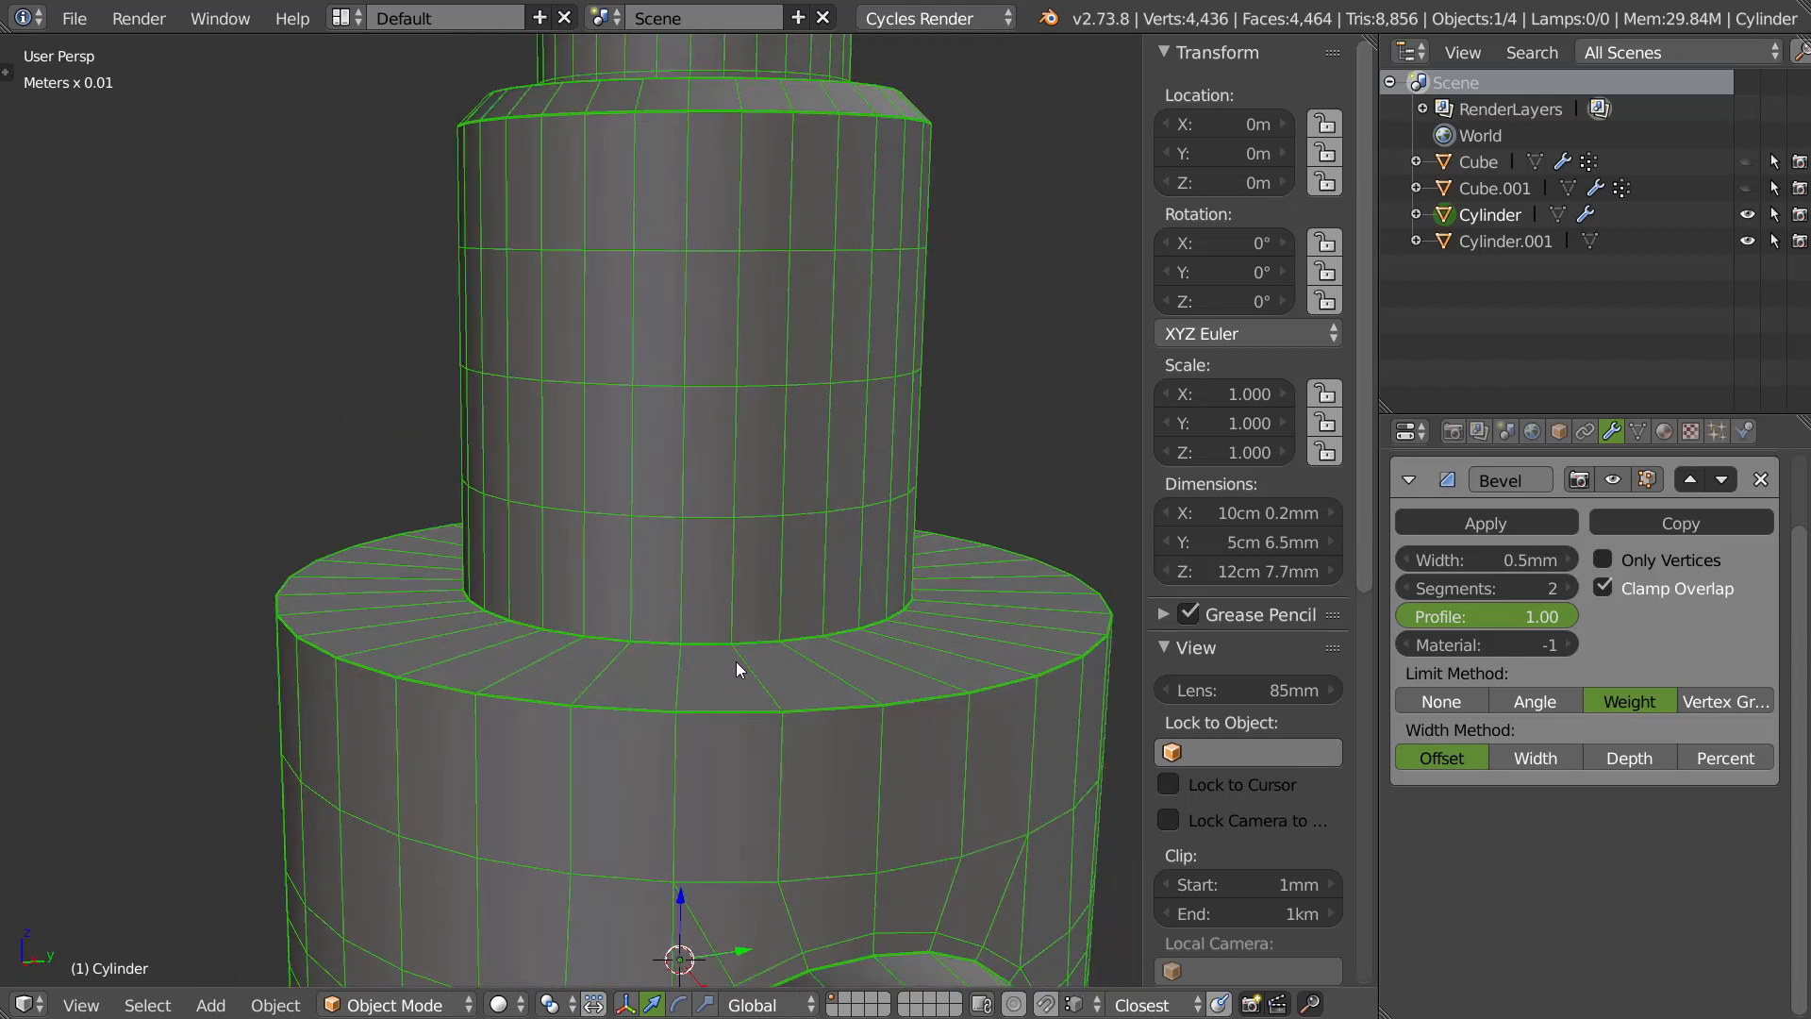
scroll(759, 655, up, 2)
scroll(663, 741, up, 2)
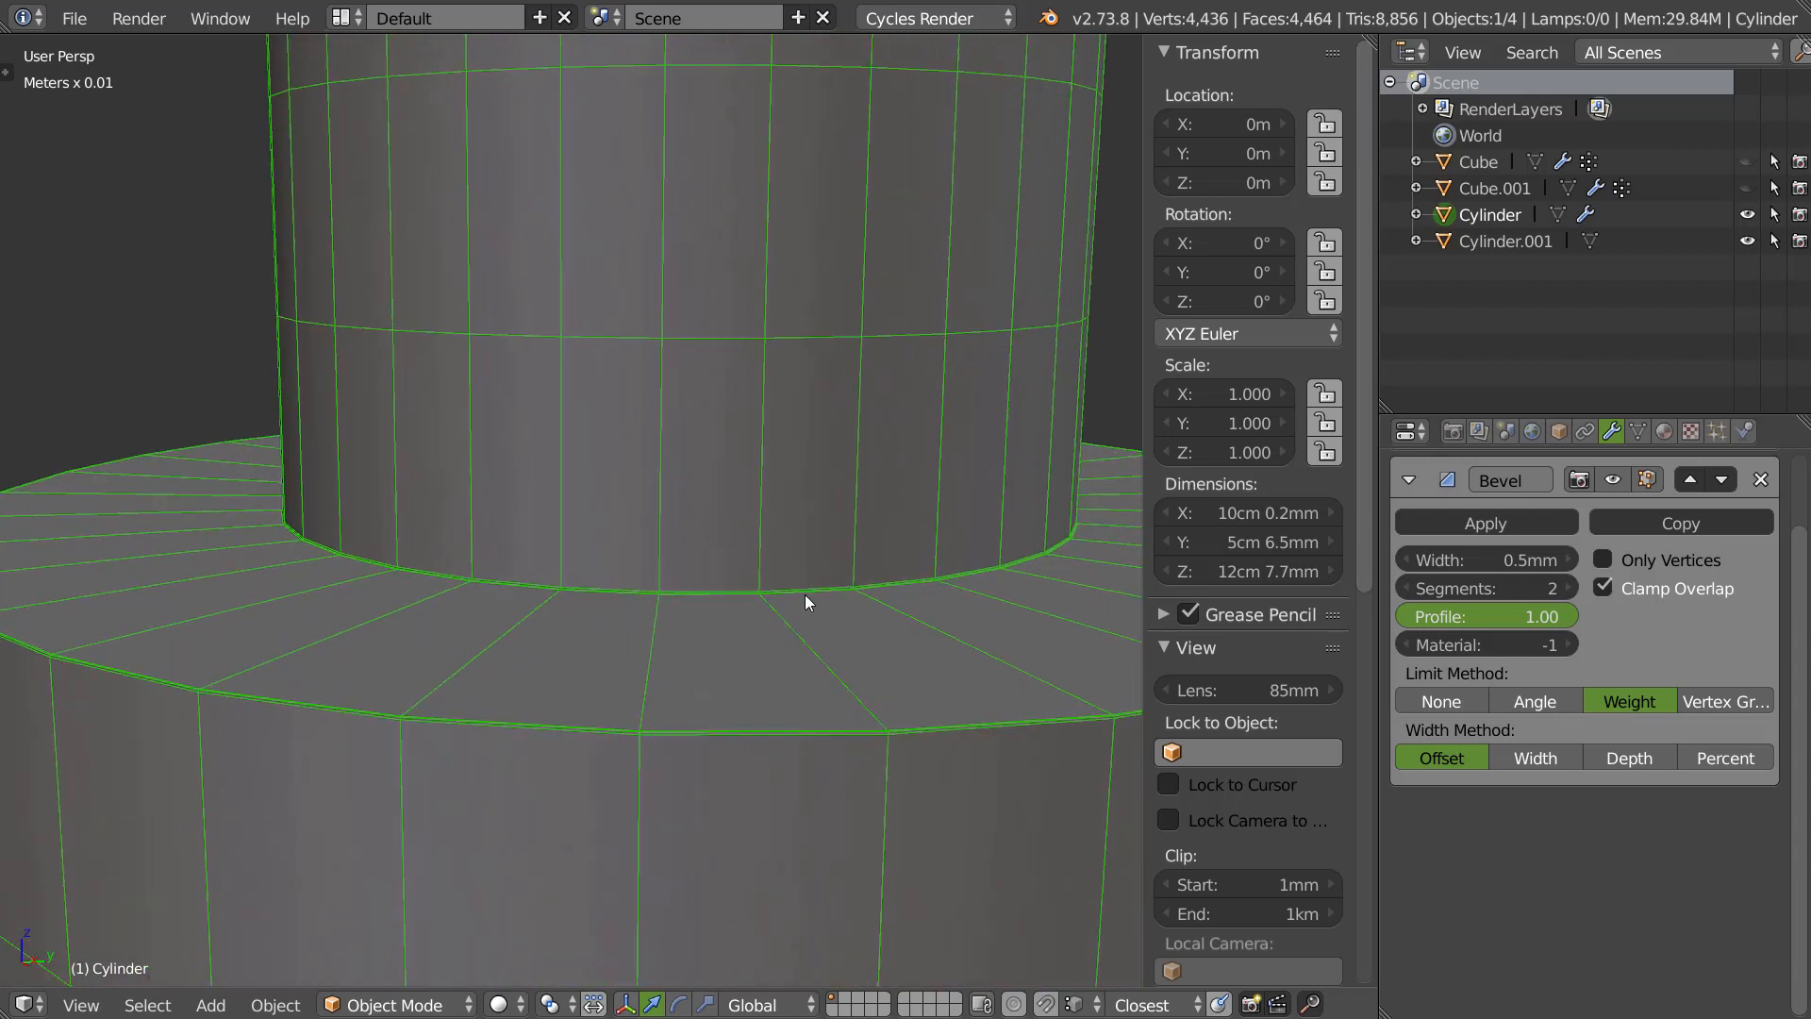
scroll(764, 660, down, 4)
Enter Edit Mode on the Cylinder to inspect the selected bevel-weighted edges around its square tip and collars.
key(Tab)
scroll(826, 605, down, 2)
scroll(820, 594, up, 3)
scroll(813, 583, down, 2)
middle_drag(800, 530, 785, 627)
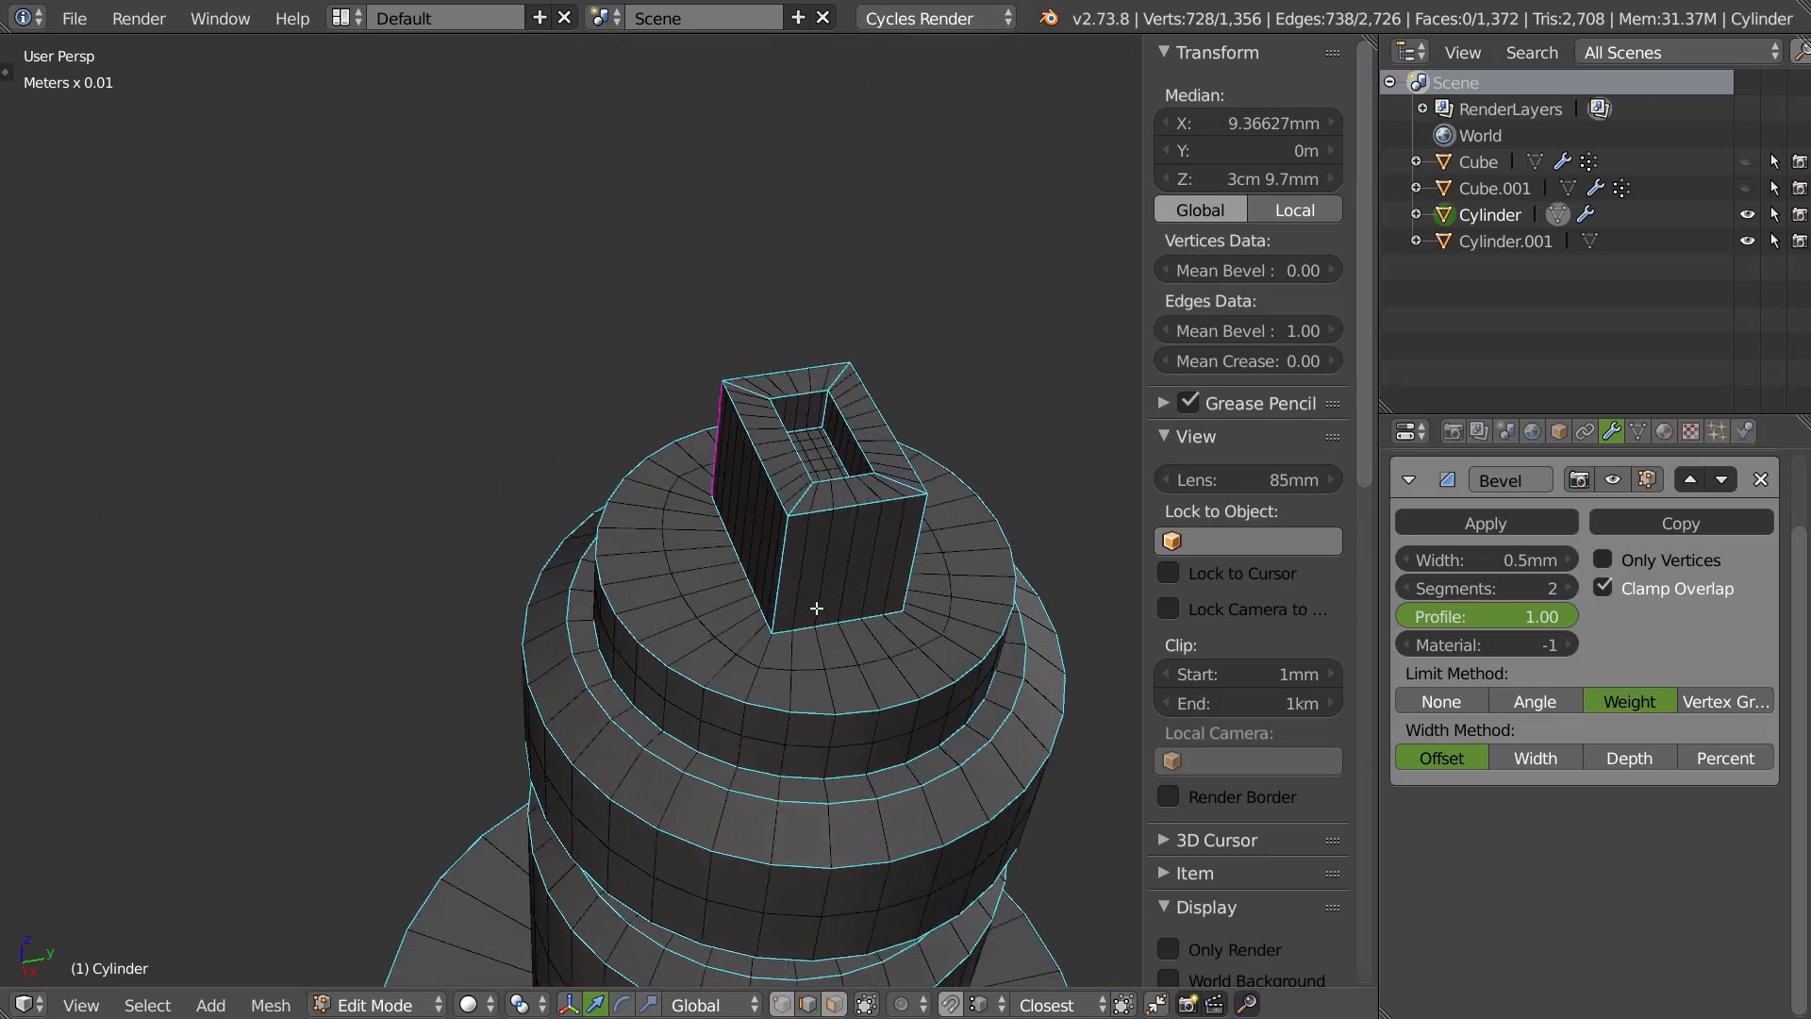
Leave Edit Mode on the Cylinder and raise its bevel width to 6.1mm with Clamp Overlap enabled.
scroll(821, 613, up, 8)
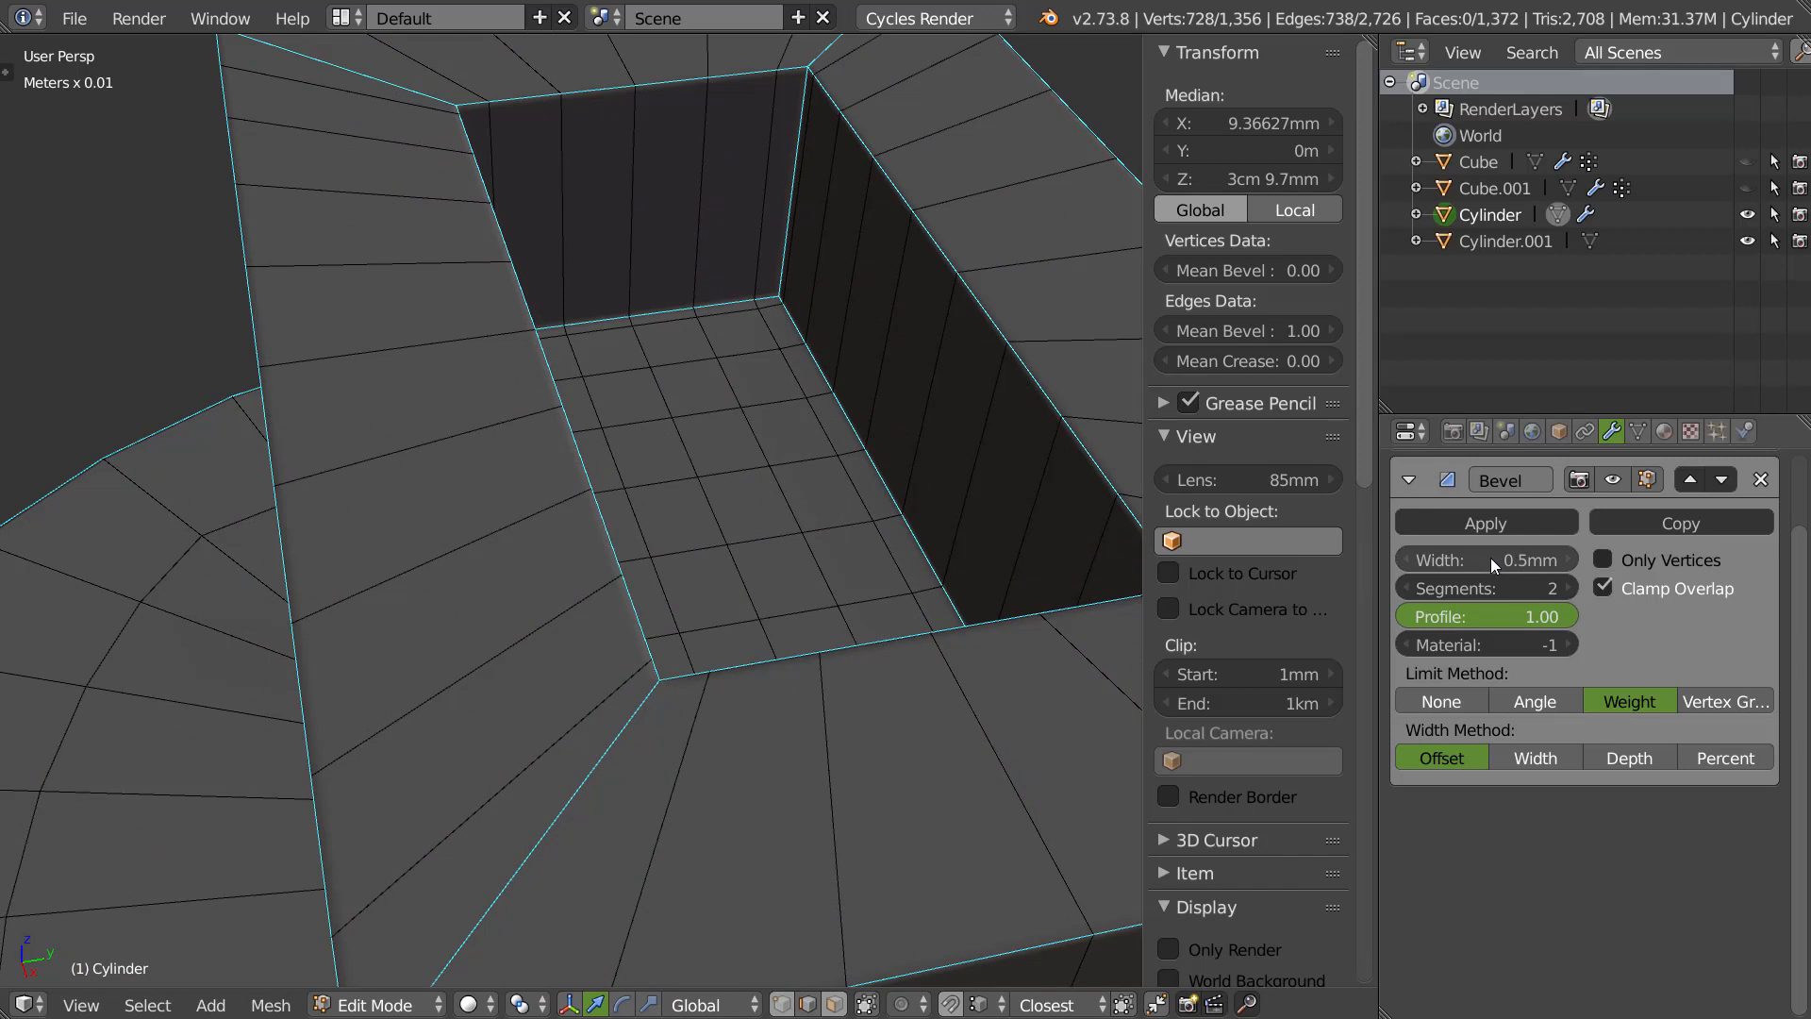
drag(1505, 564, 1547, 564)
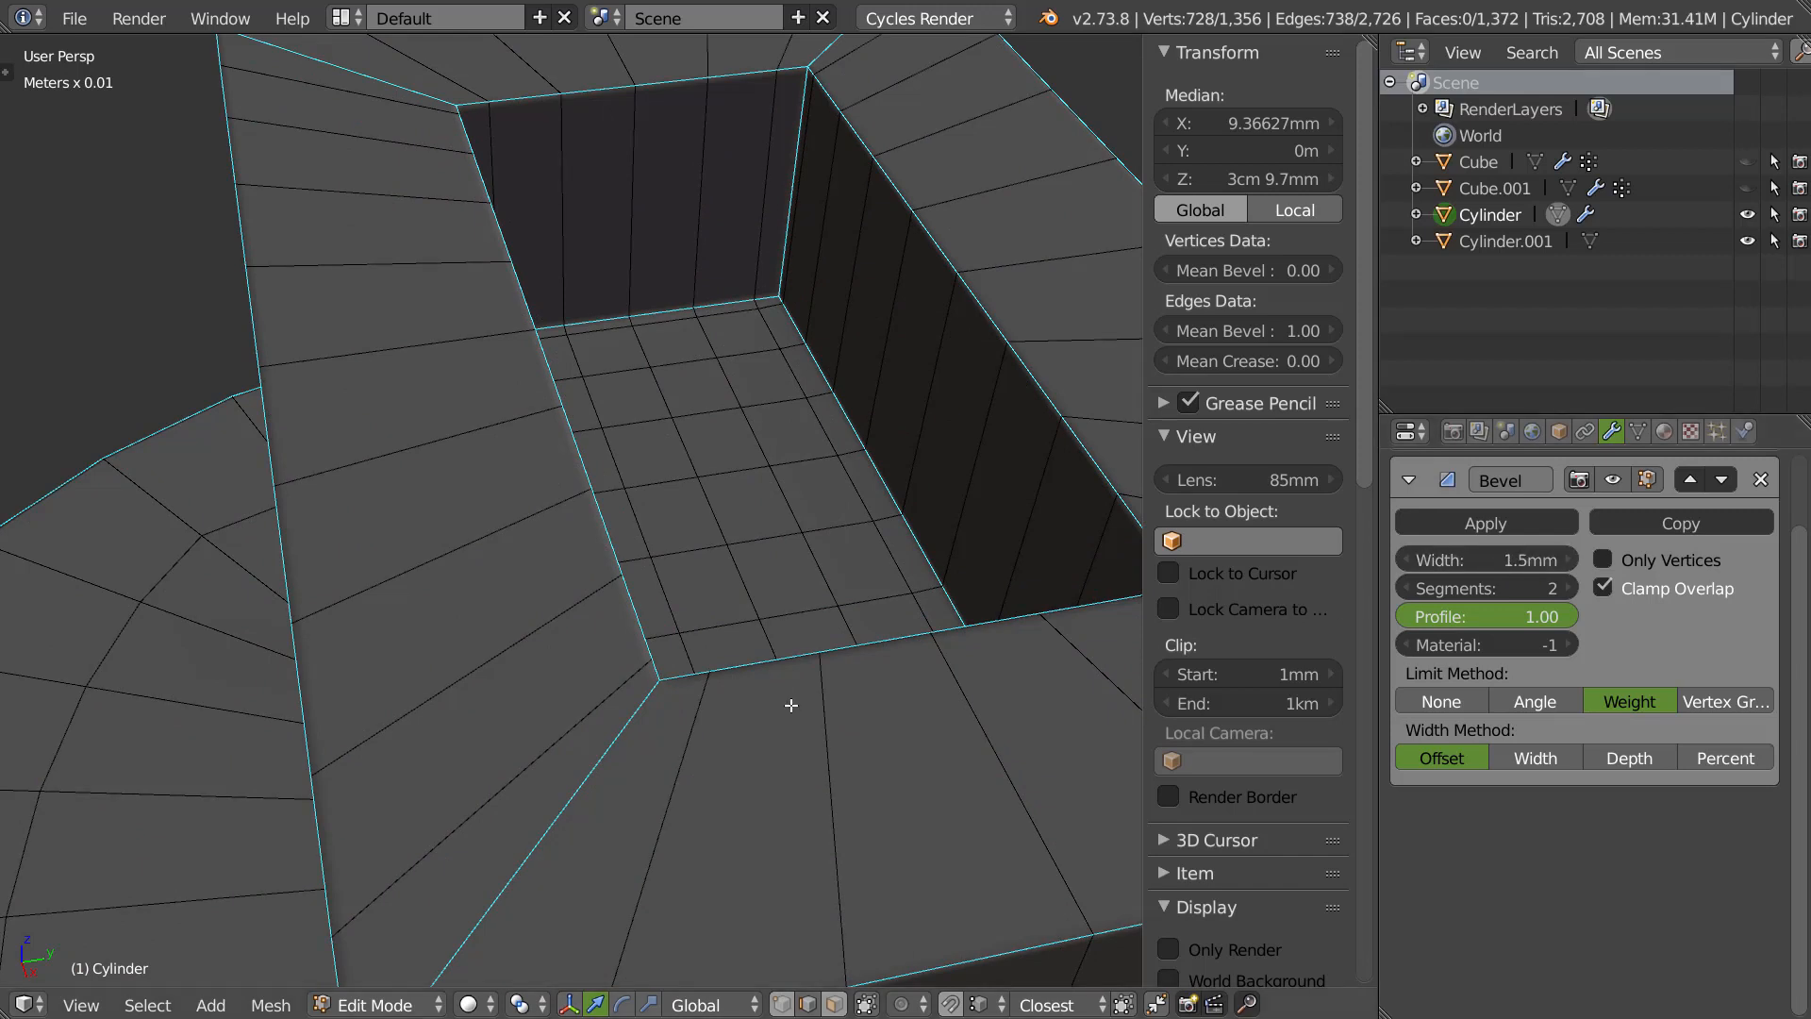
key(Tab)
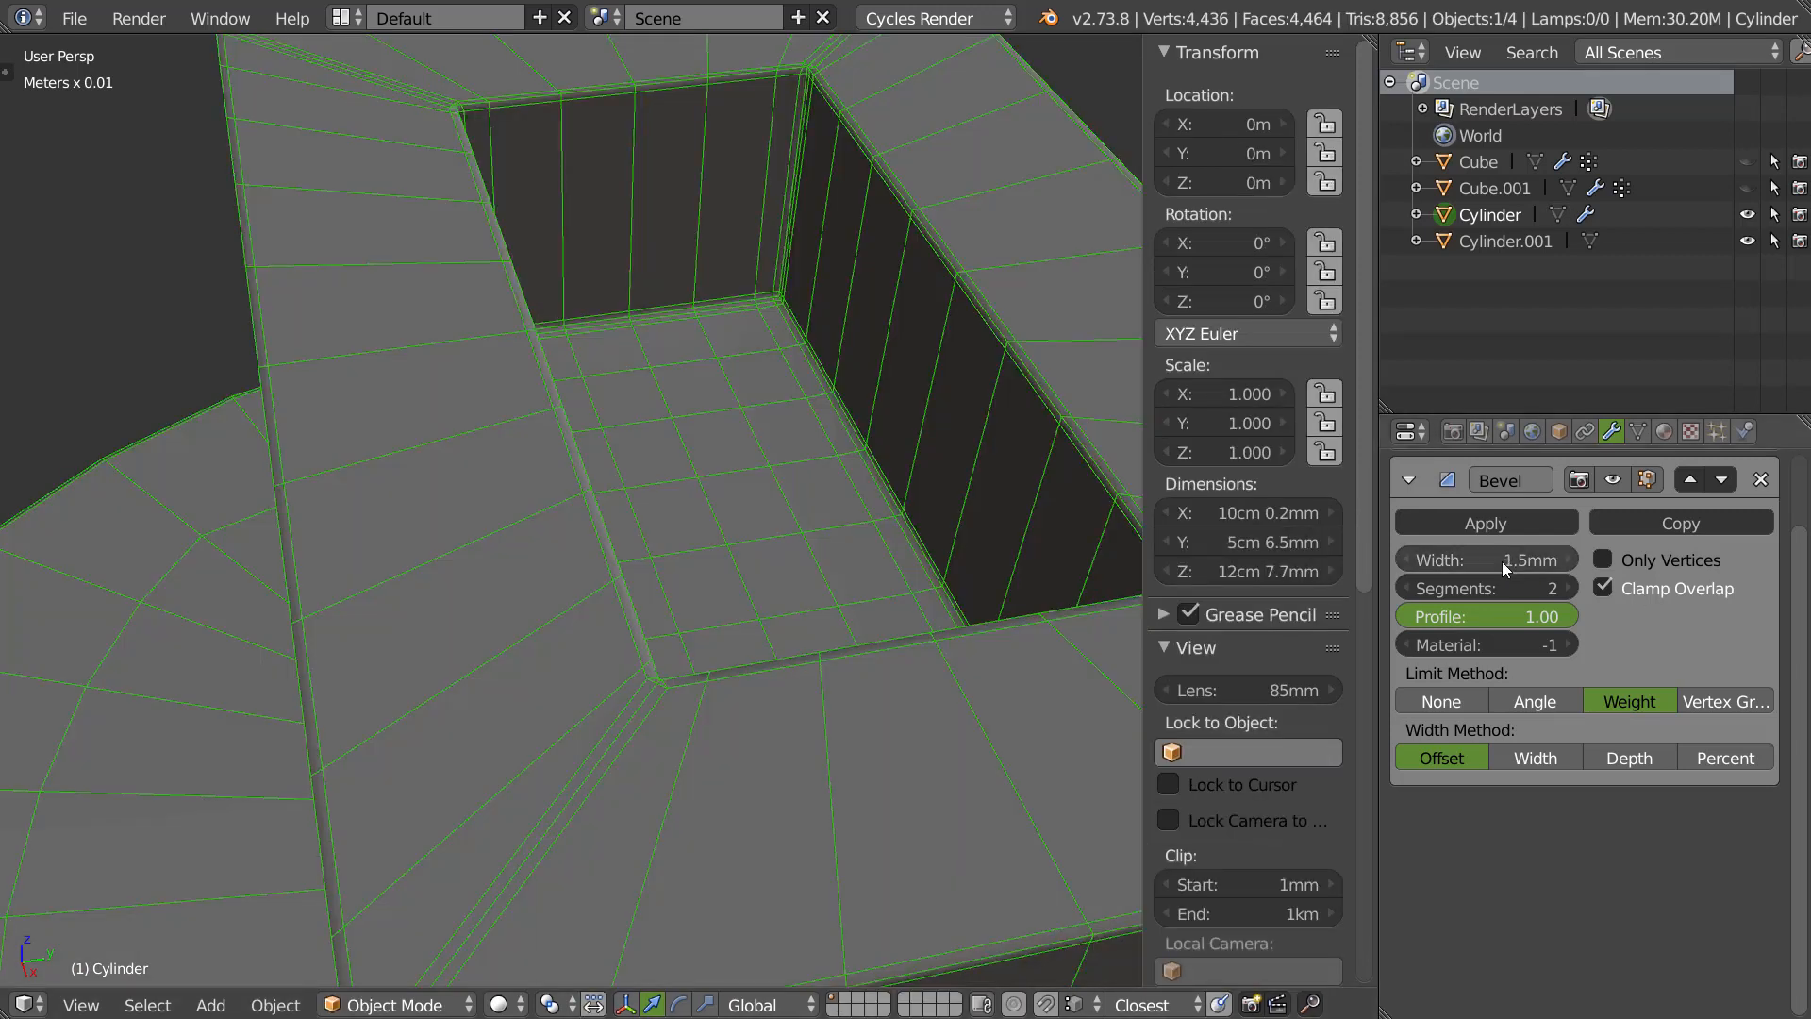
drag(1542, 558, 1552, 560)
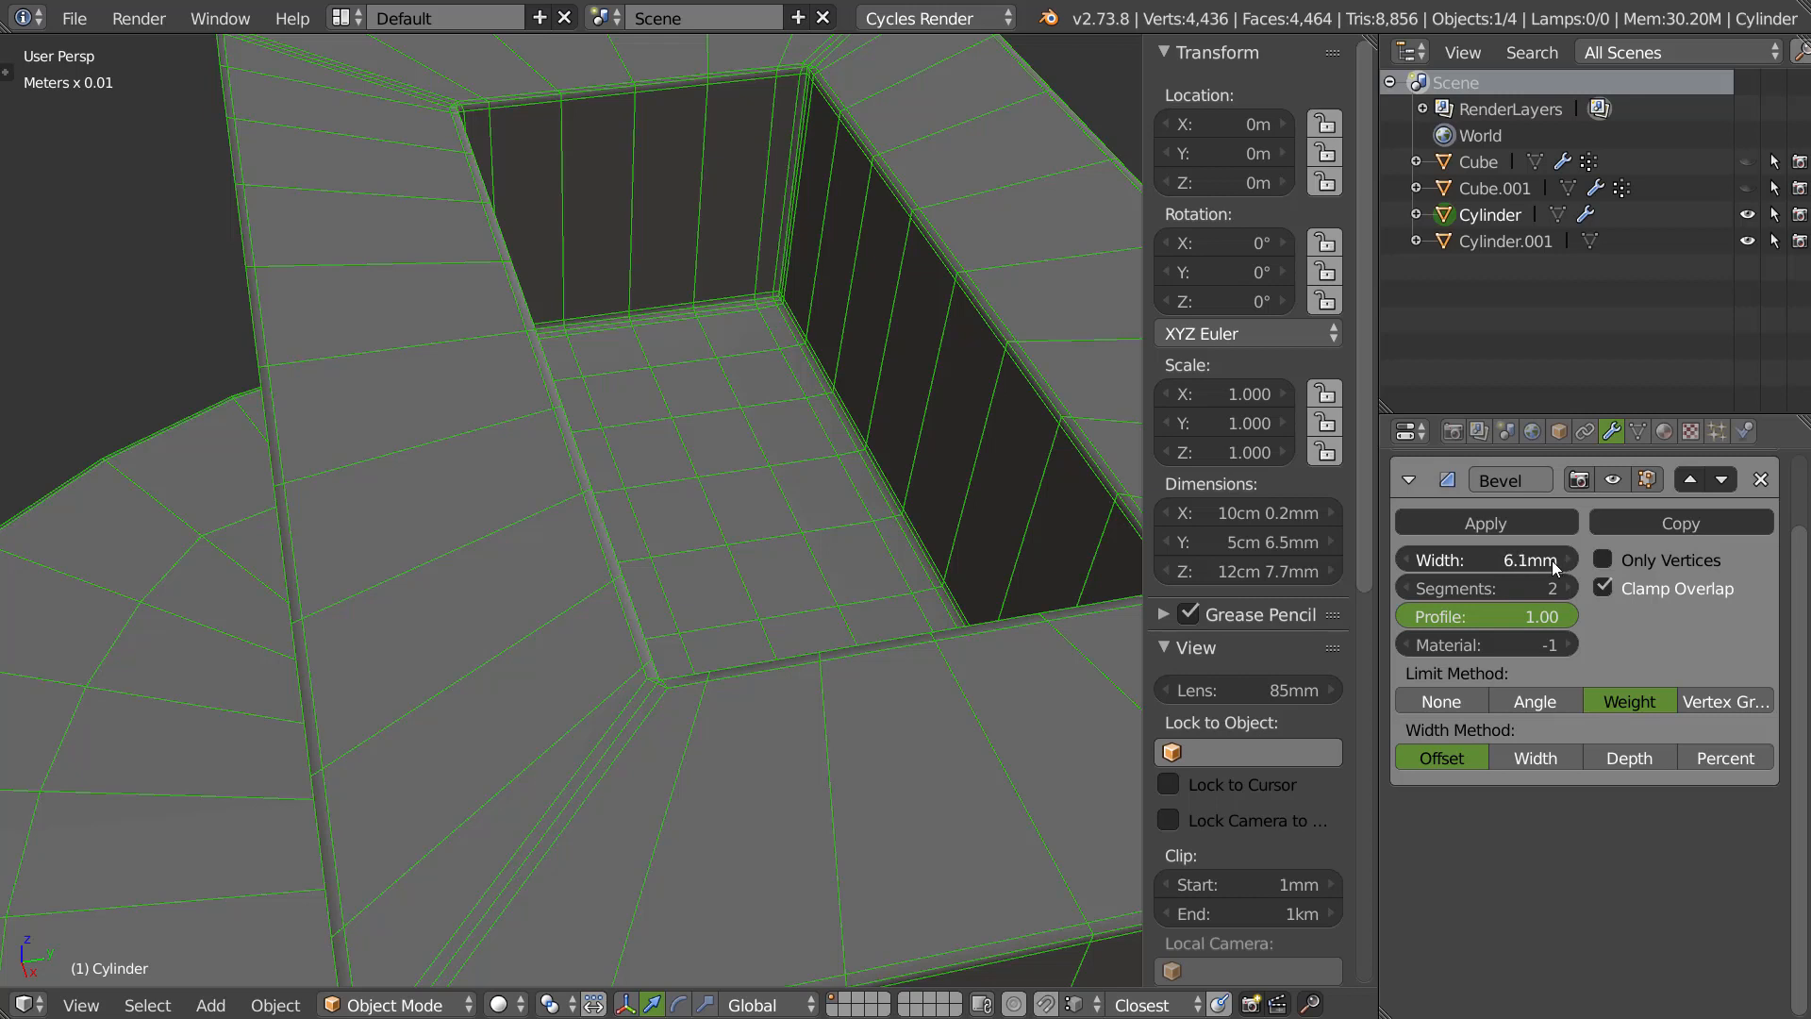
Disable Clamp Overlap and set the Cylinder's bevel width to 0.1mm, checking the bevels on the square tip and collars.
click(1626, 587)
drag(1498, 551, 1446, 573)
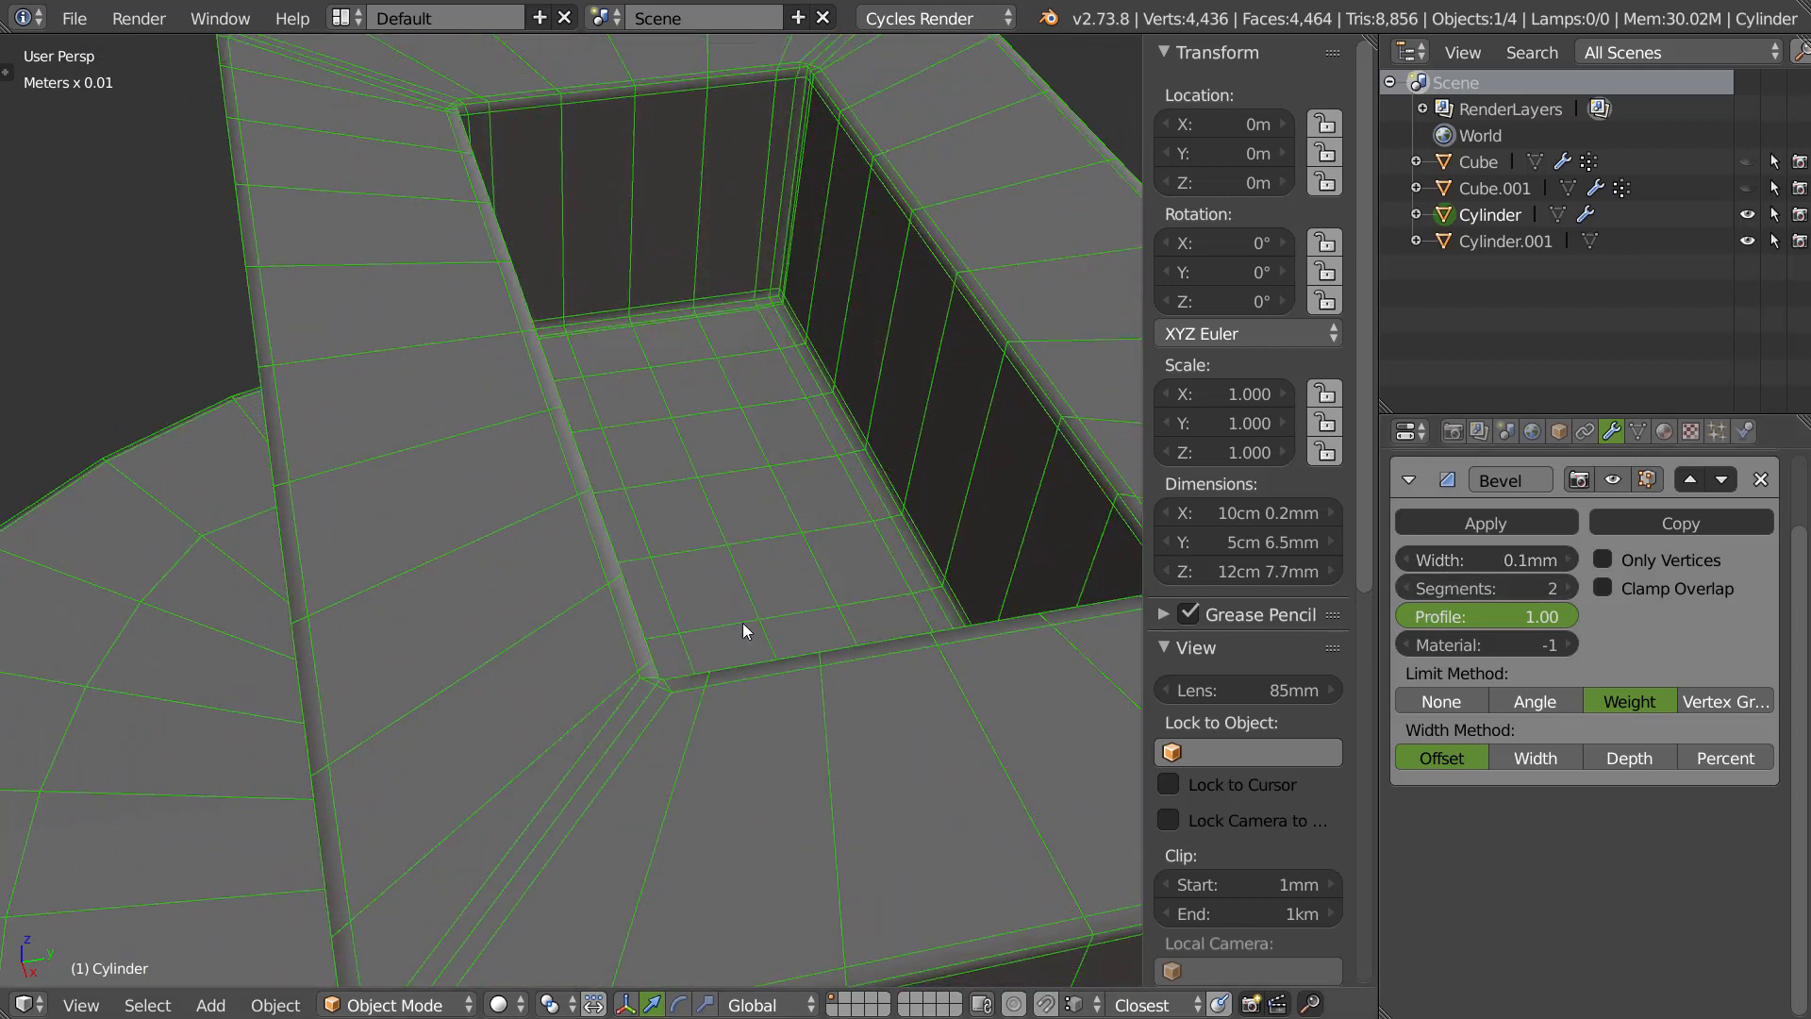
scroll(817, 602, down, 9)
middle_drag(762, 675, 721, 658)
scroll(817, 598, up, 8)
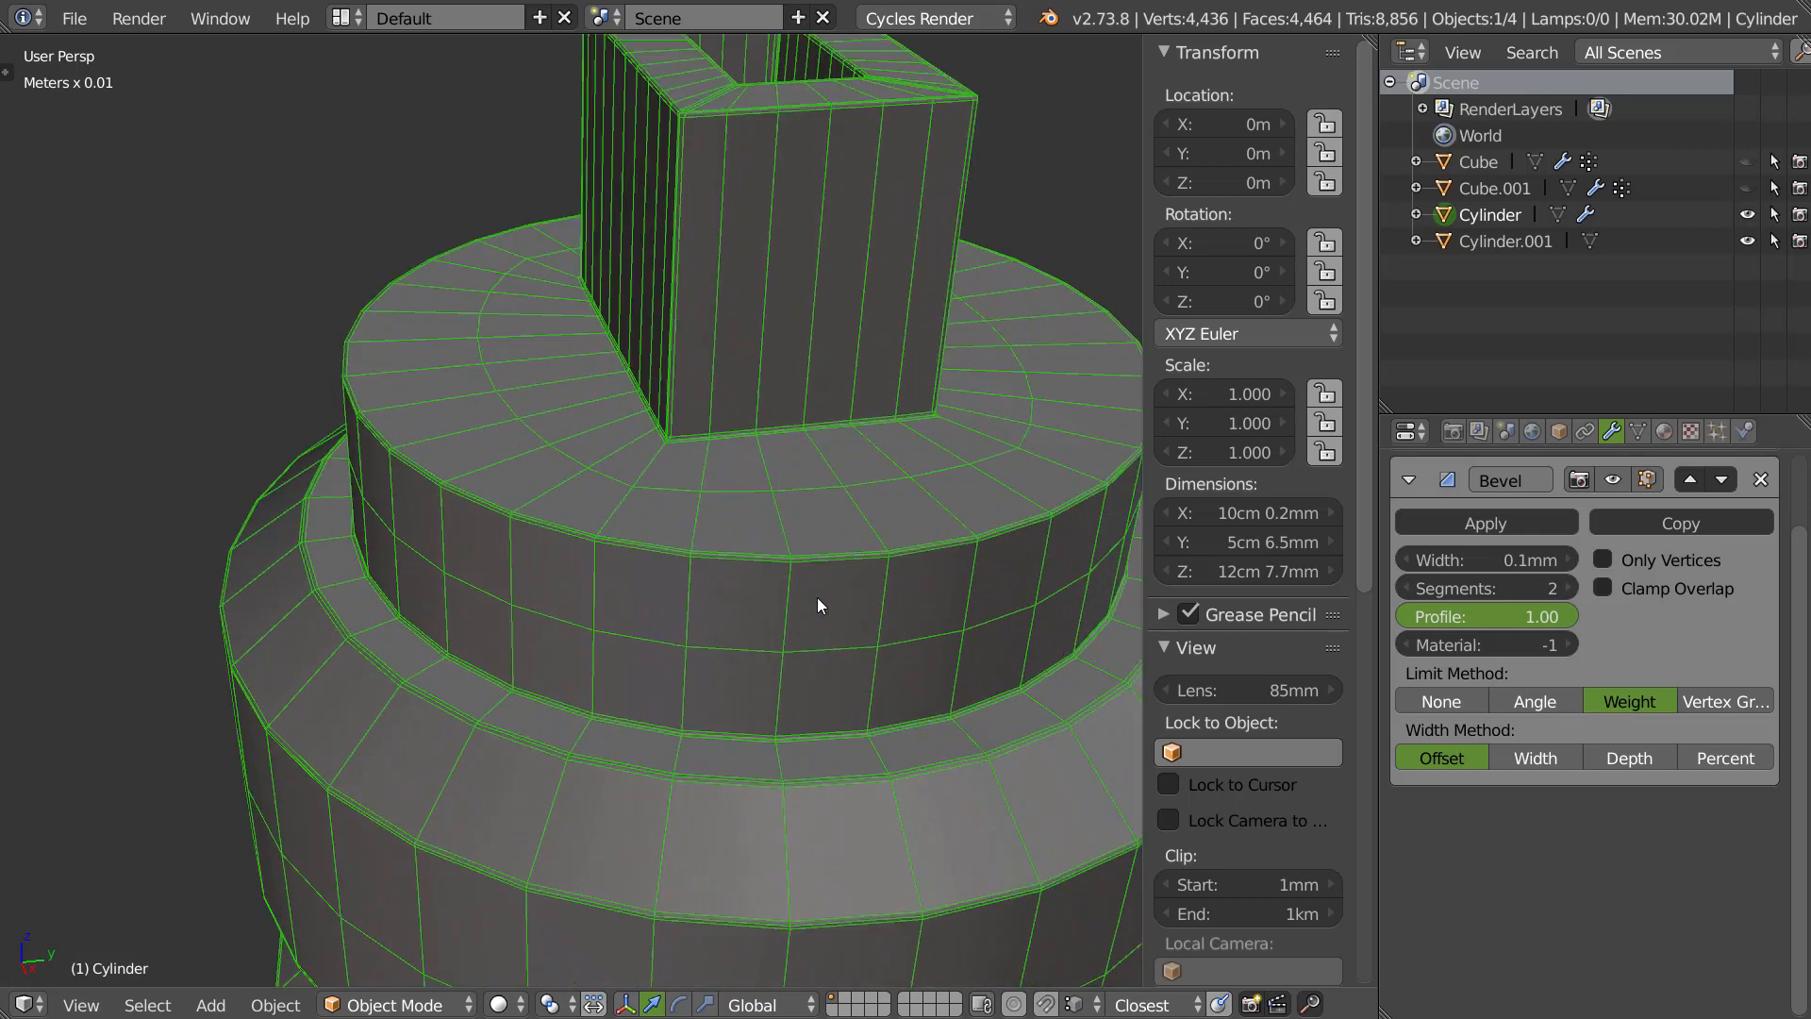
mouse_move(757, 800)
middle_down()
mouse_move(806, 587)
mouse_move(832, 564)
middle_up()
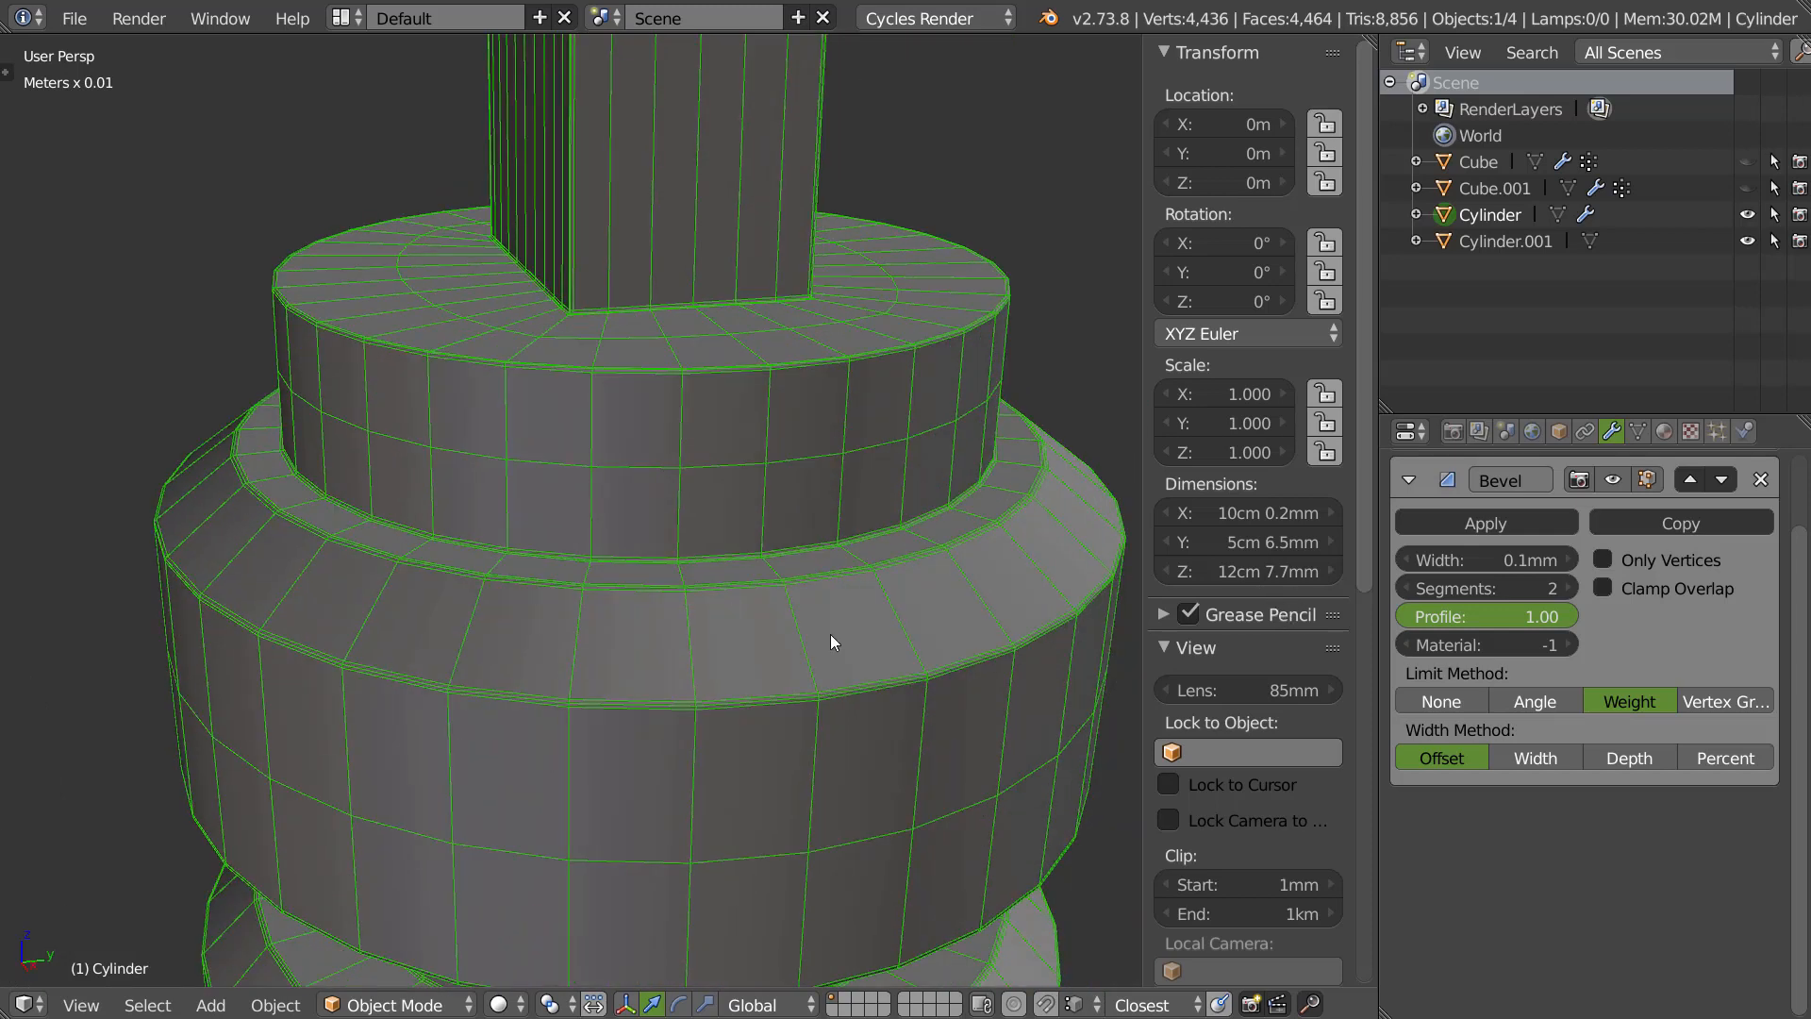
Examine the Cylinder's bevel-weighted edges in Edit Mode, from the square tip and collars down to the base and side pipe.
key(Tab)
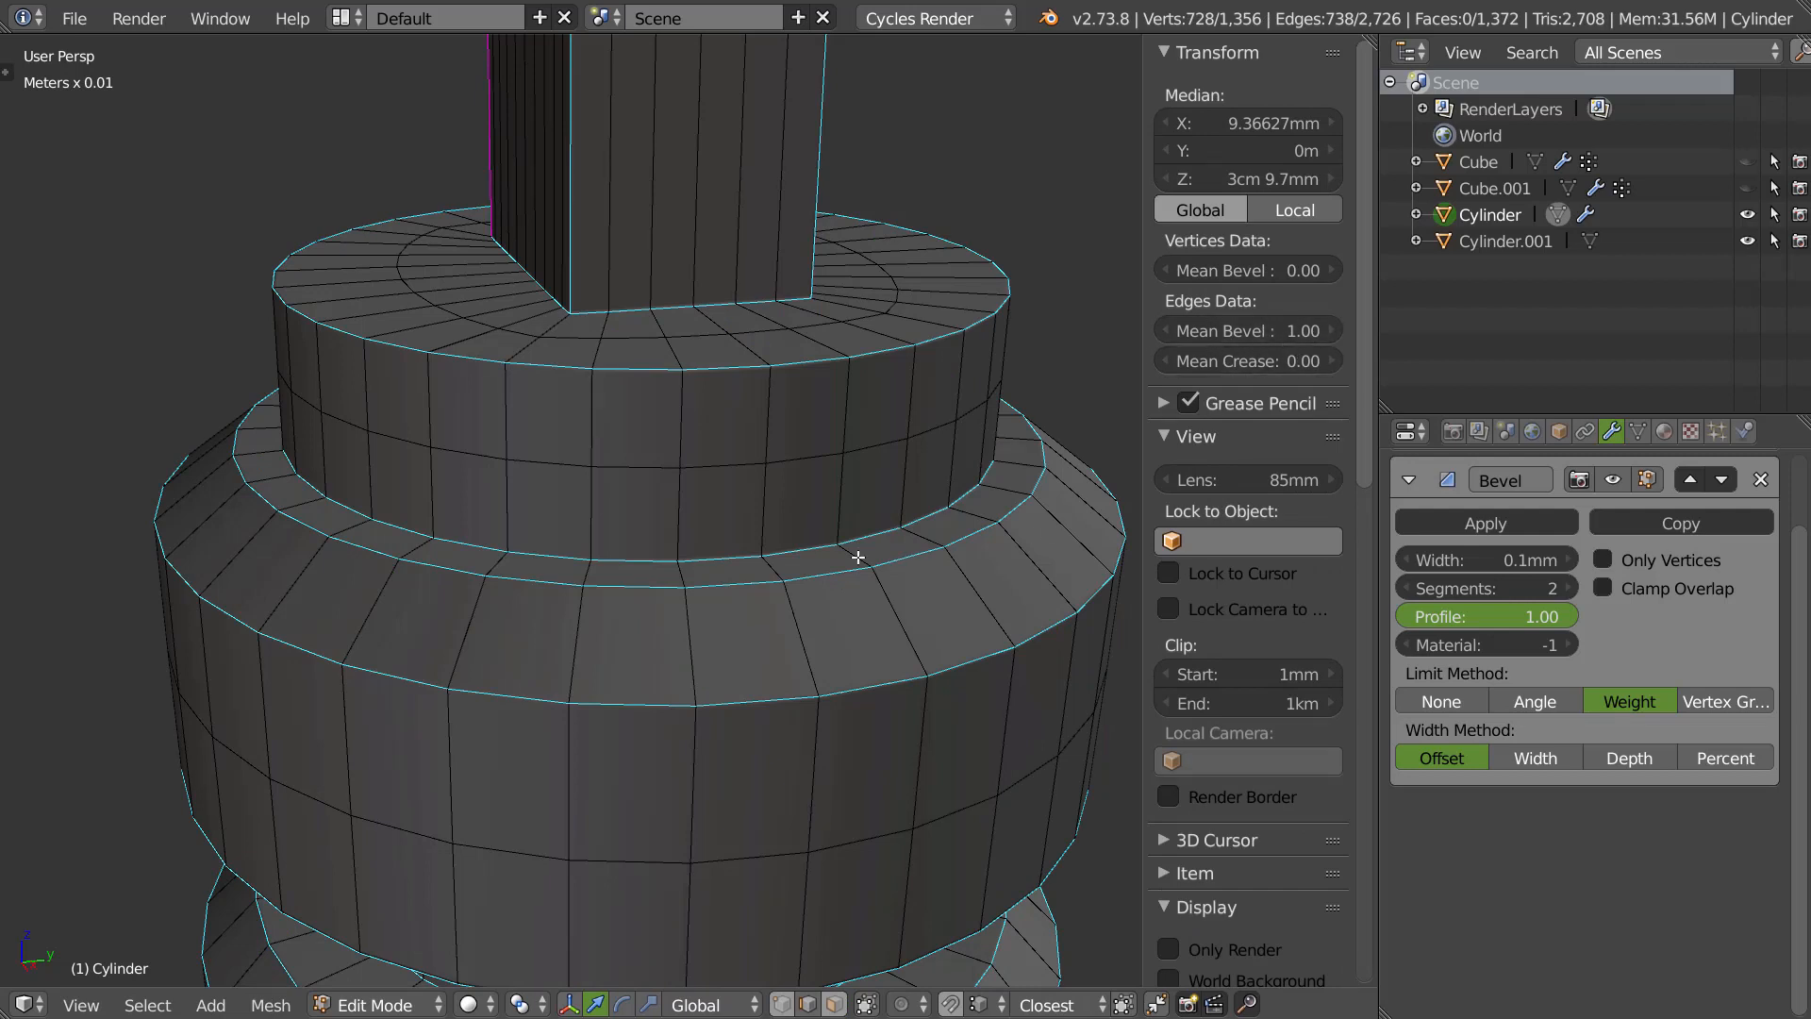
middle_drag(841, 552, 844, 534)
shift+middle_drag(788, 904, 809, 549)
scroll(828, 538, down, 3)
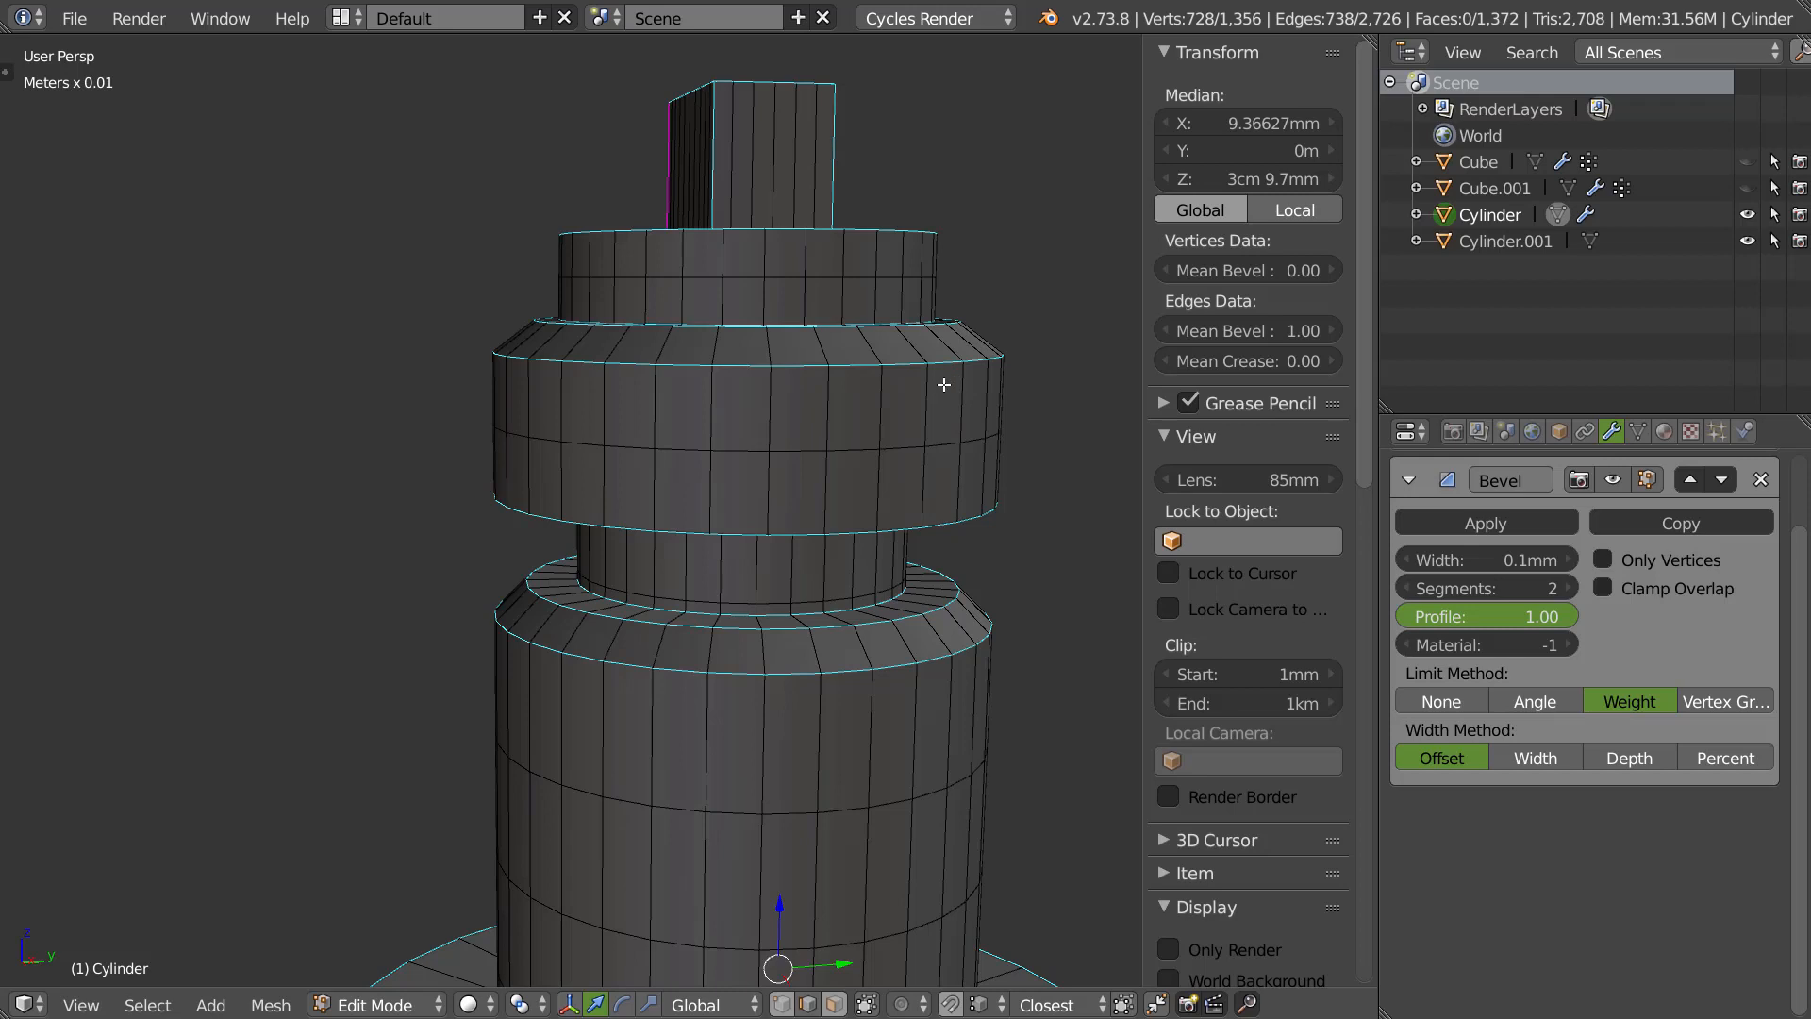
mouse_move(783, 539)
middle_down()
mouse_move(748, 558)
mouse_move(780, 556)
middle_up()
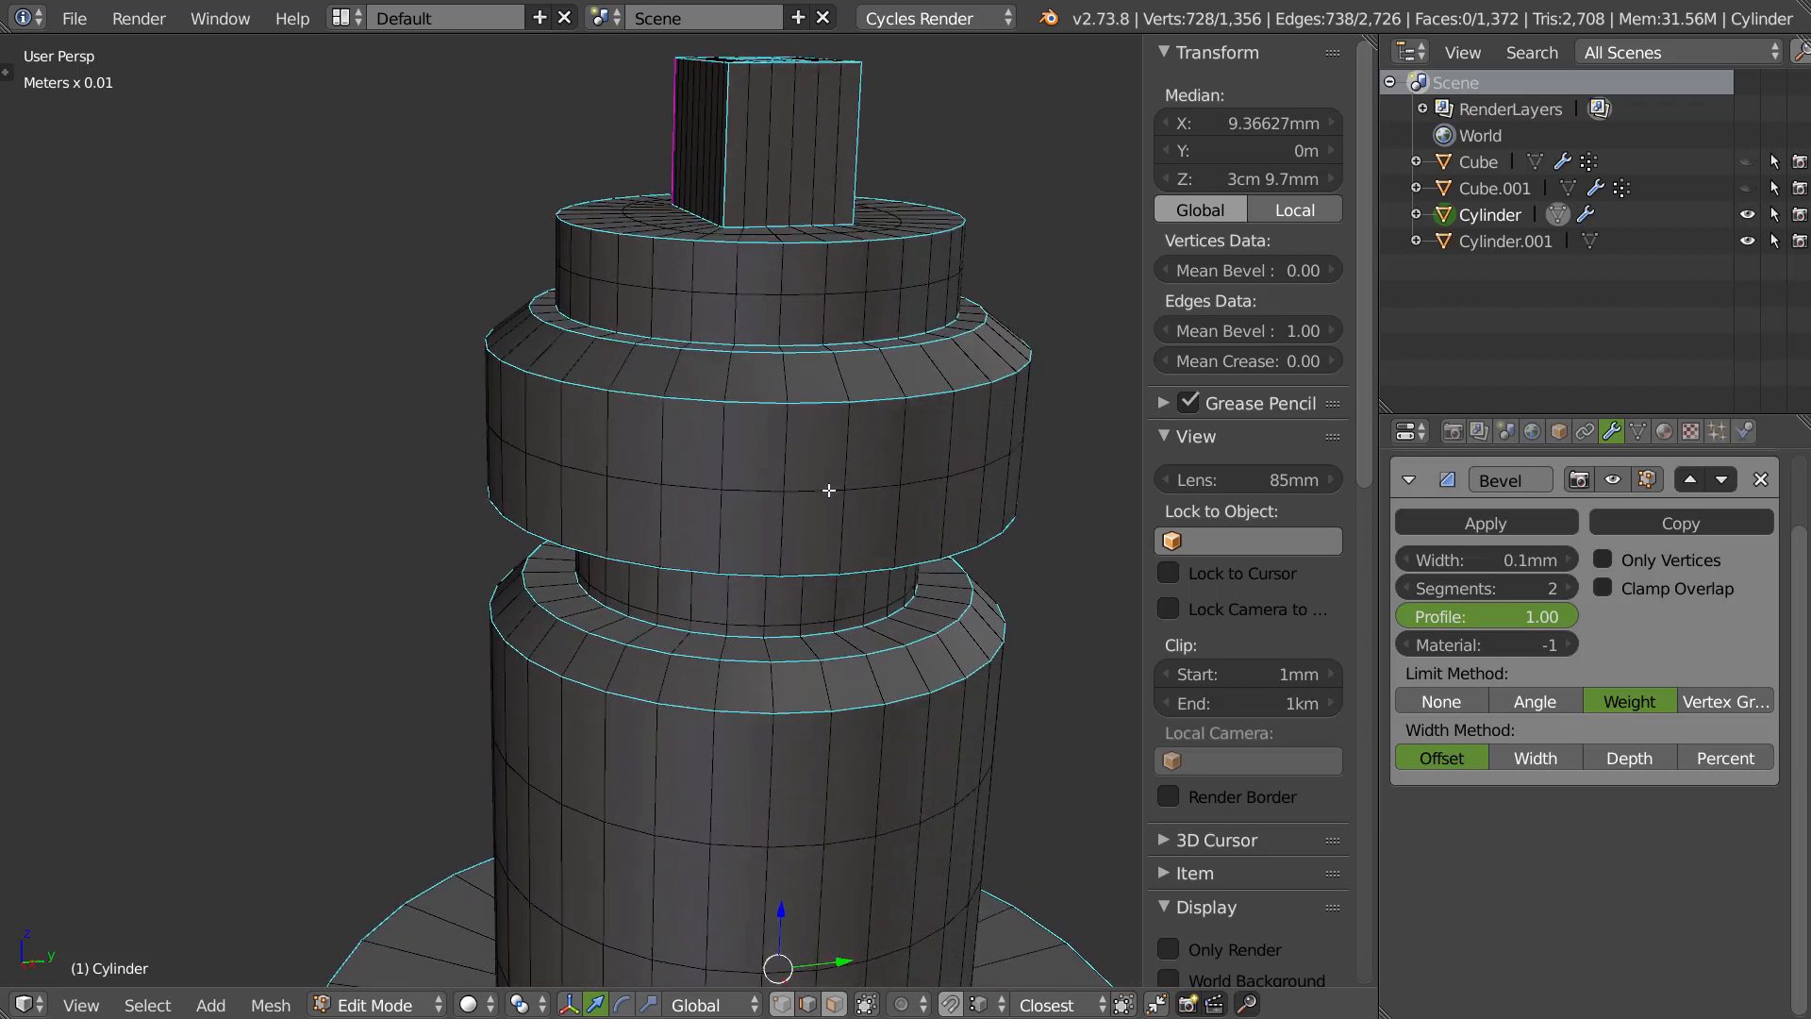
scroll(829, 514, down, 1)
shift+middle_drag(800, 662, 785, 493)
shift+middle_drag(820, 630, 728, 566)
scroll(801, 500, down, 4)
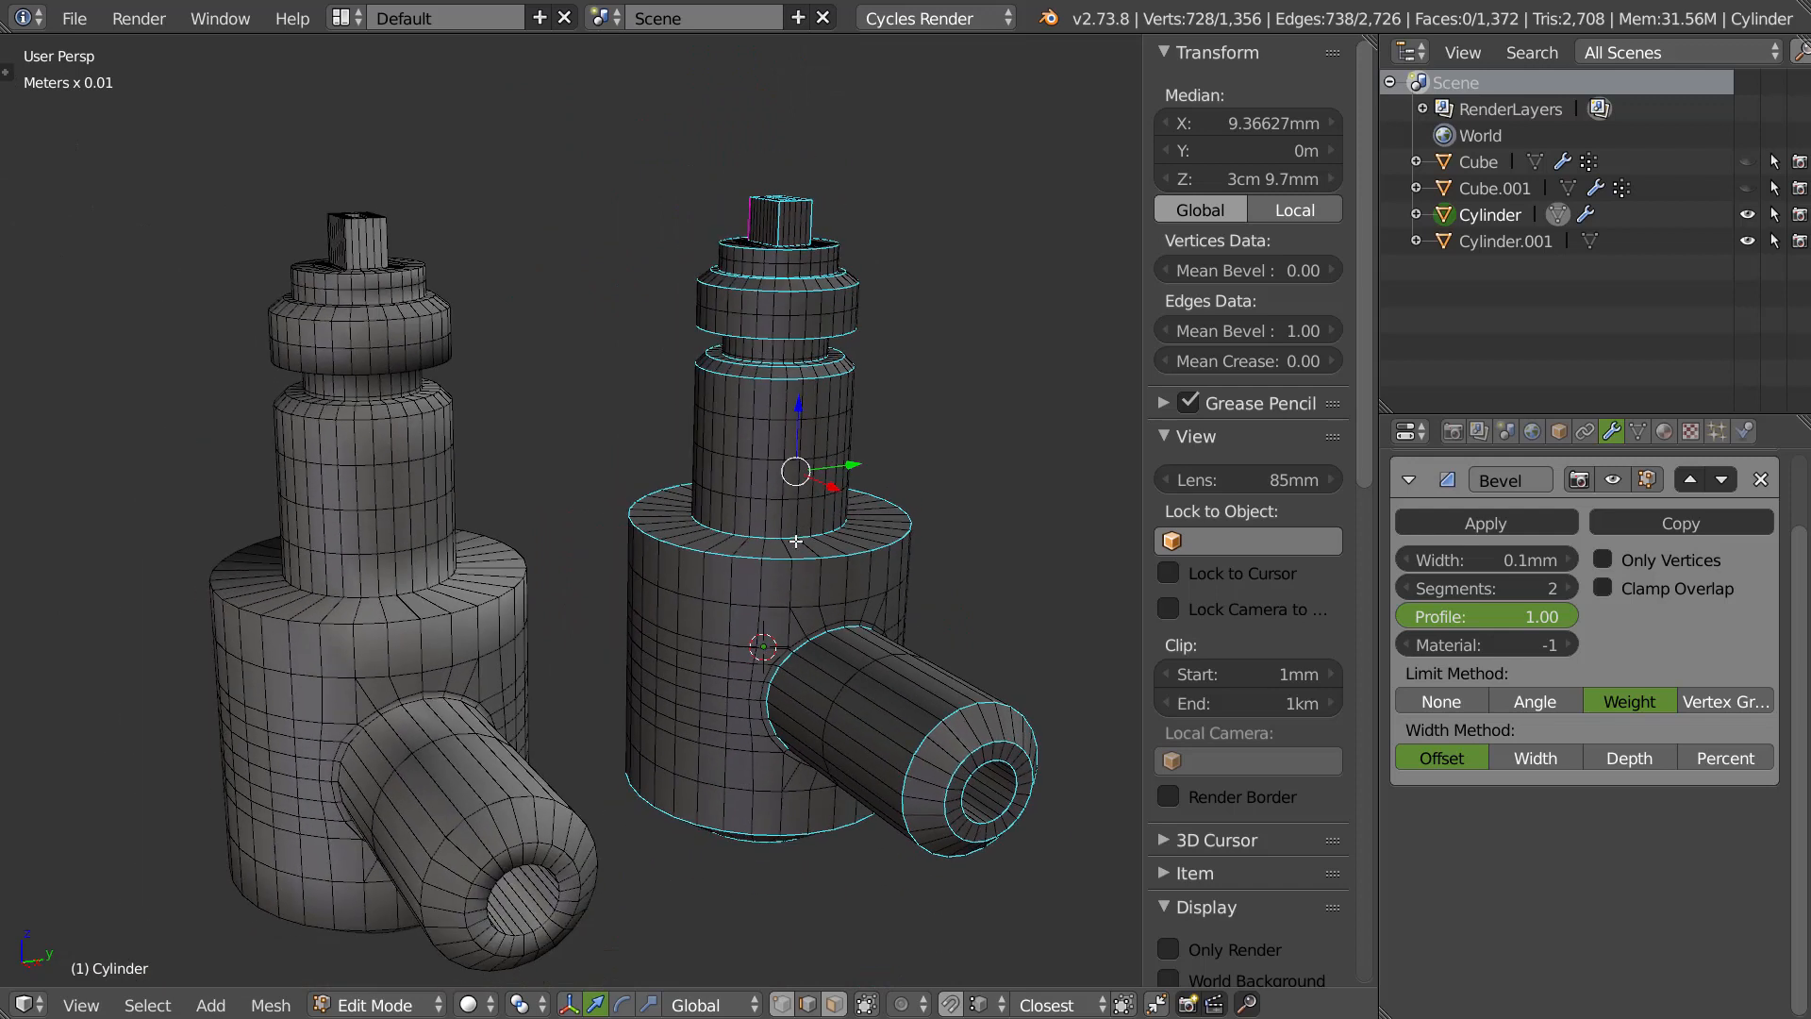
Leave Edit Mode and hide both Cylinder and Cylinder.001.
key(Tab)
key(h)
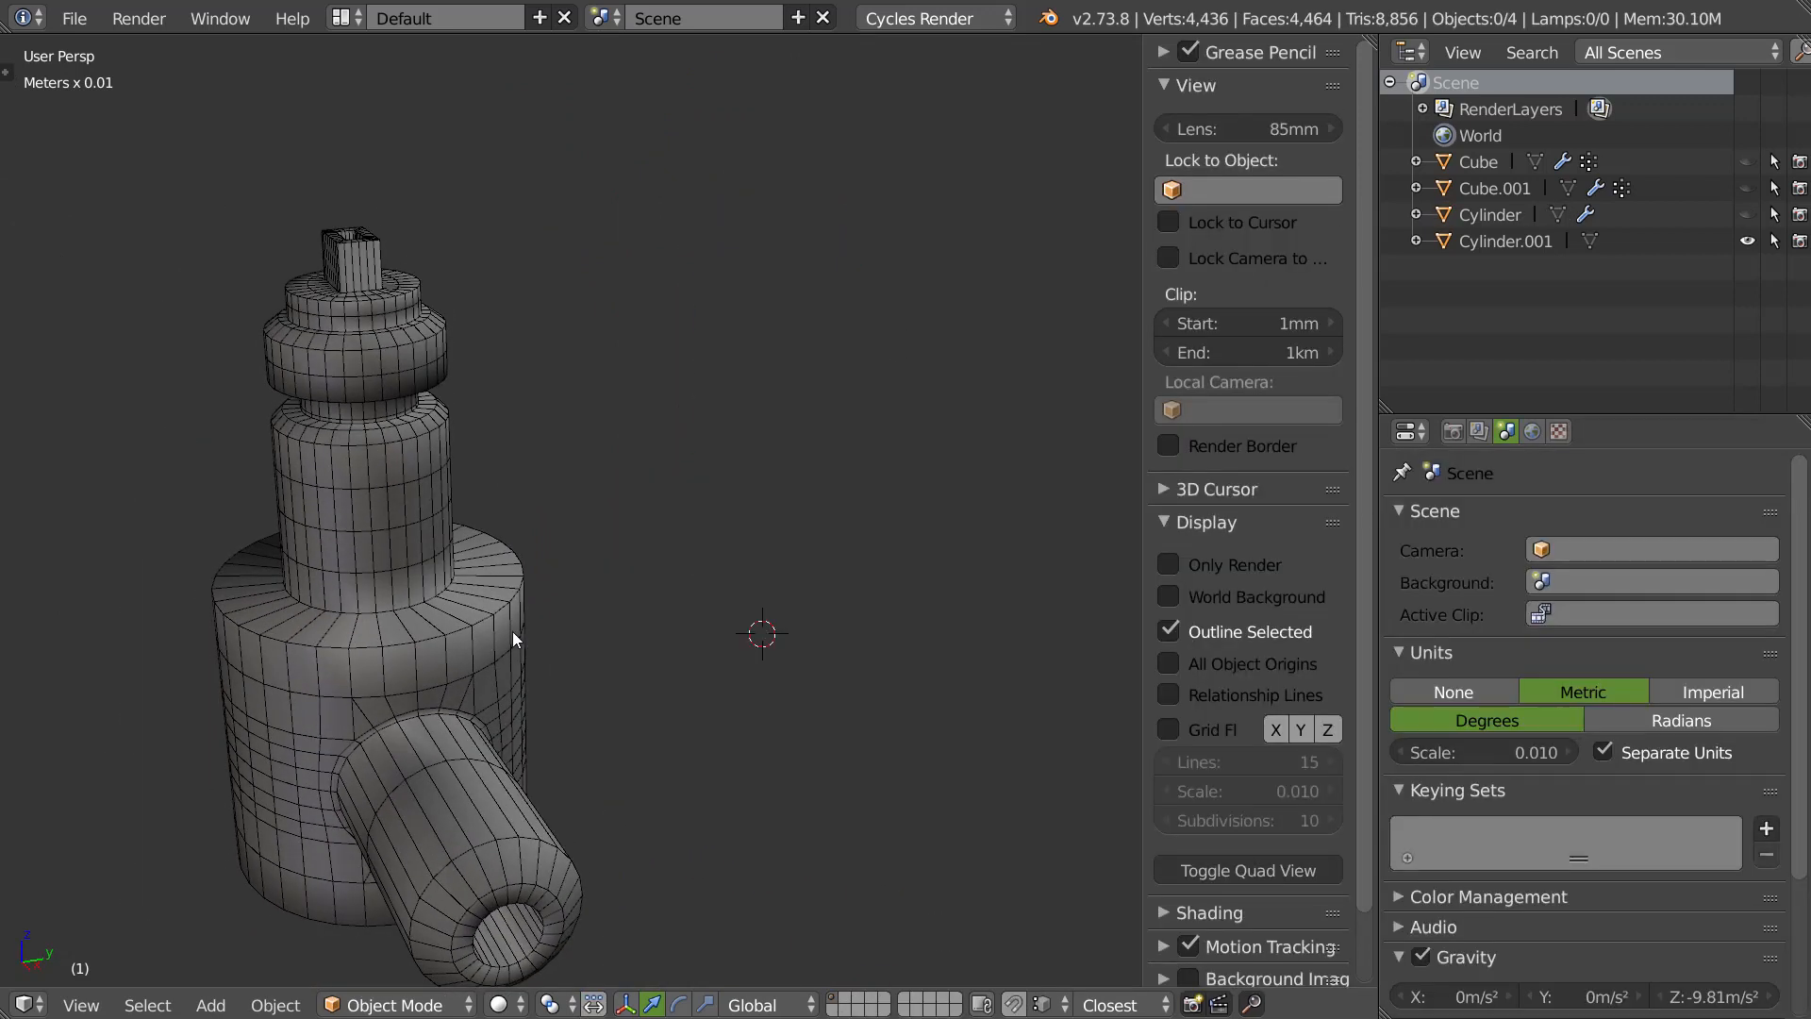
click(512, 624)
key(h)
Add a Grid mesh at the 3D cursor, frame it, hide the viewport properties and enter Edit Mode.
right_click(695, 571)
click(598, 744)
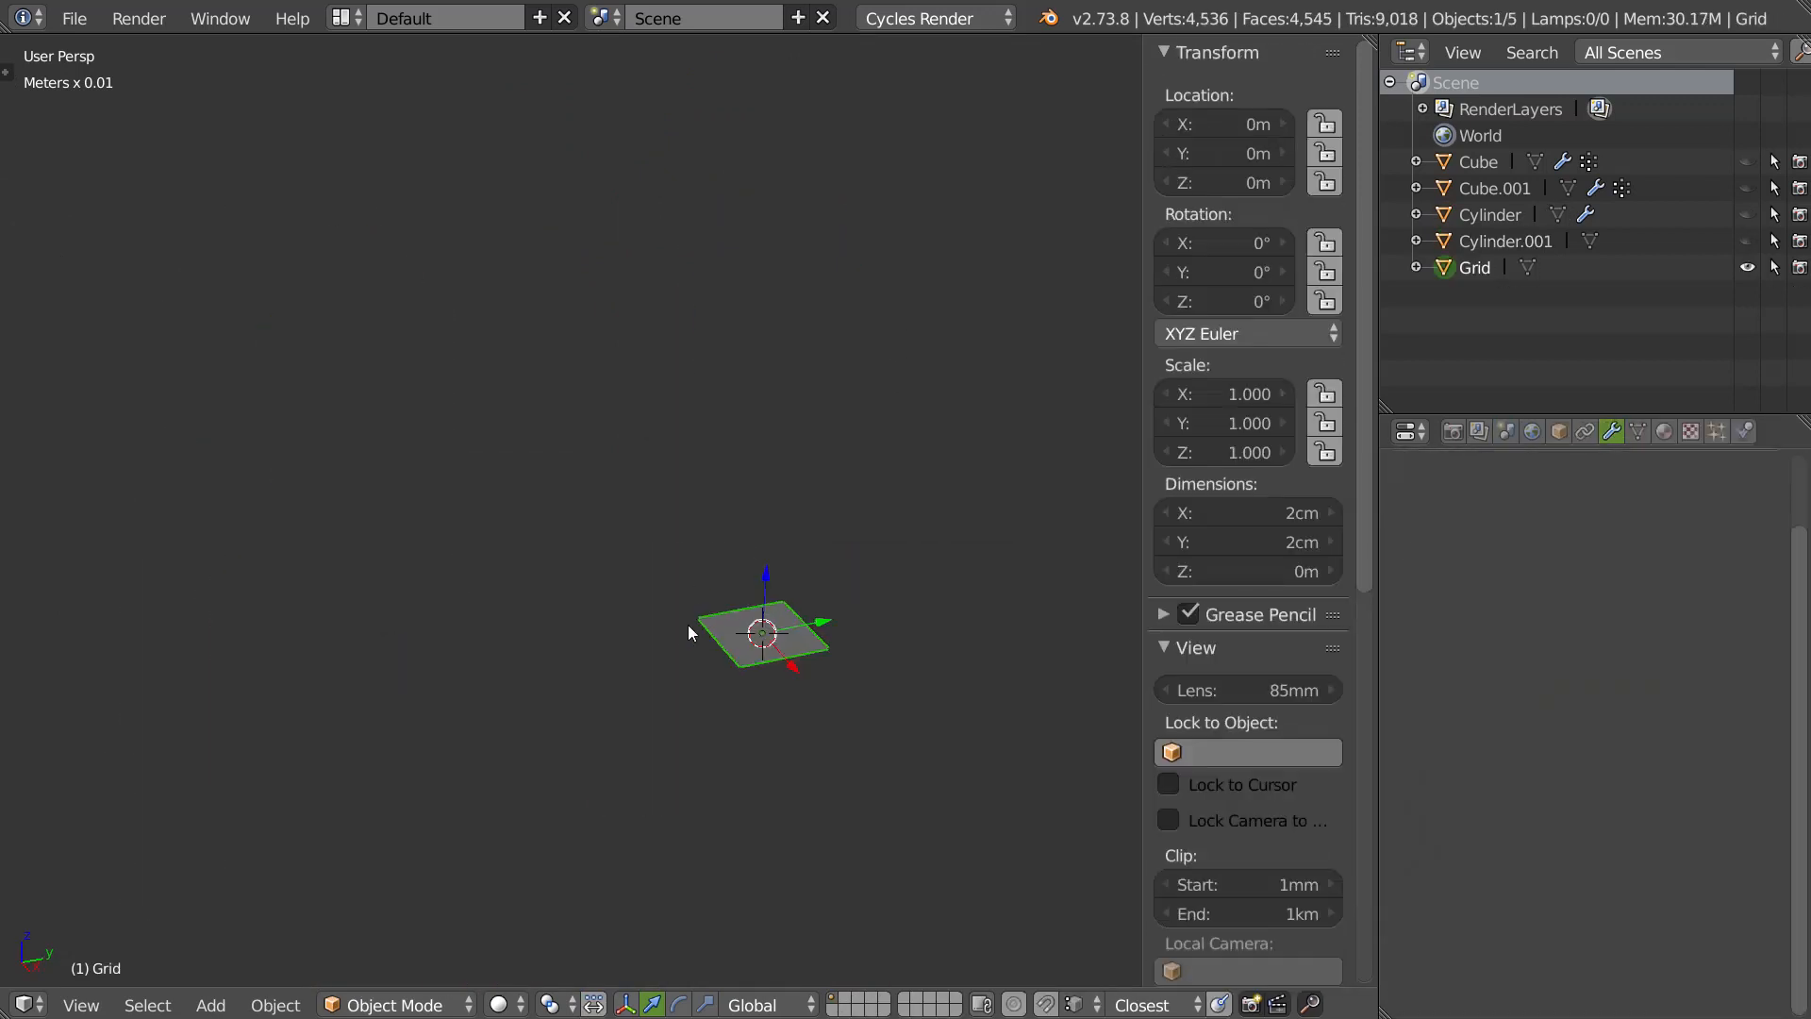
key(KP_Decimal)
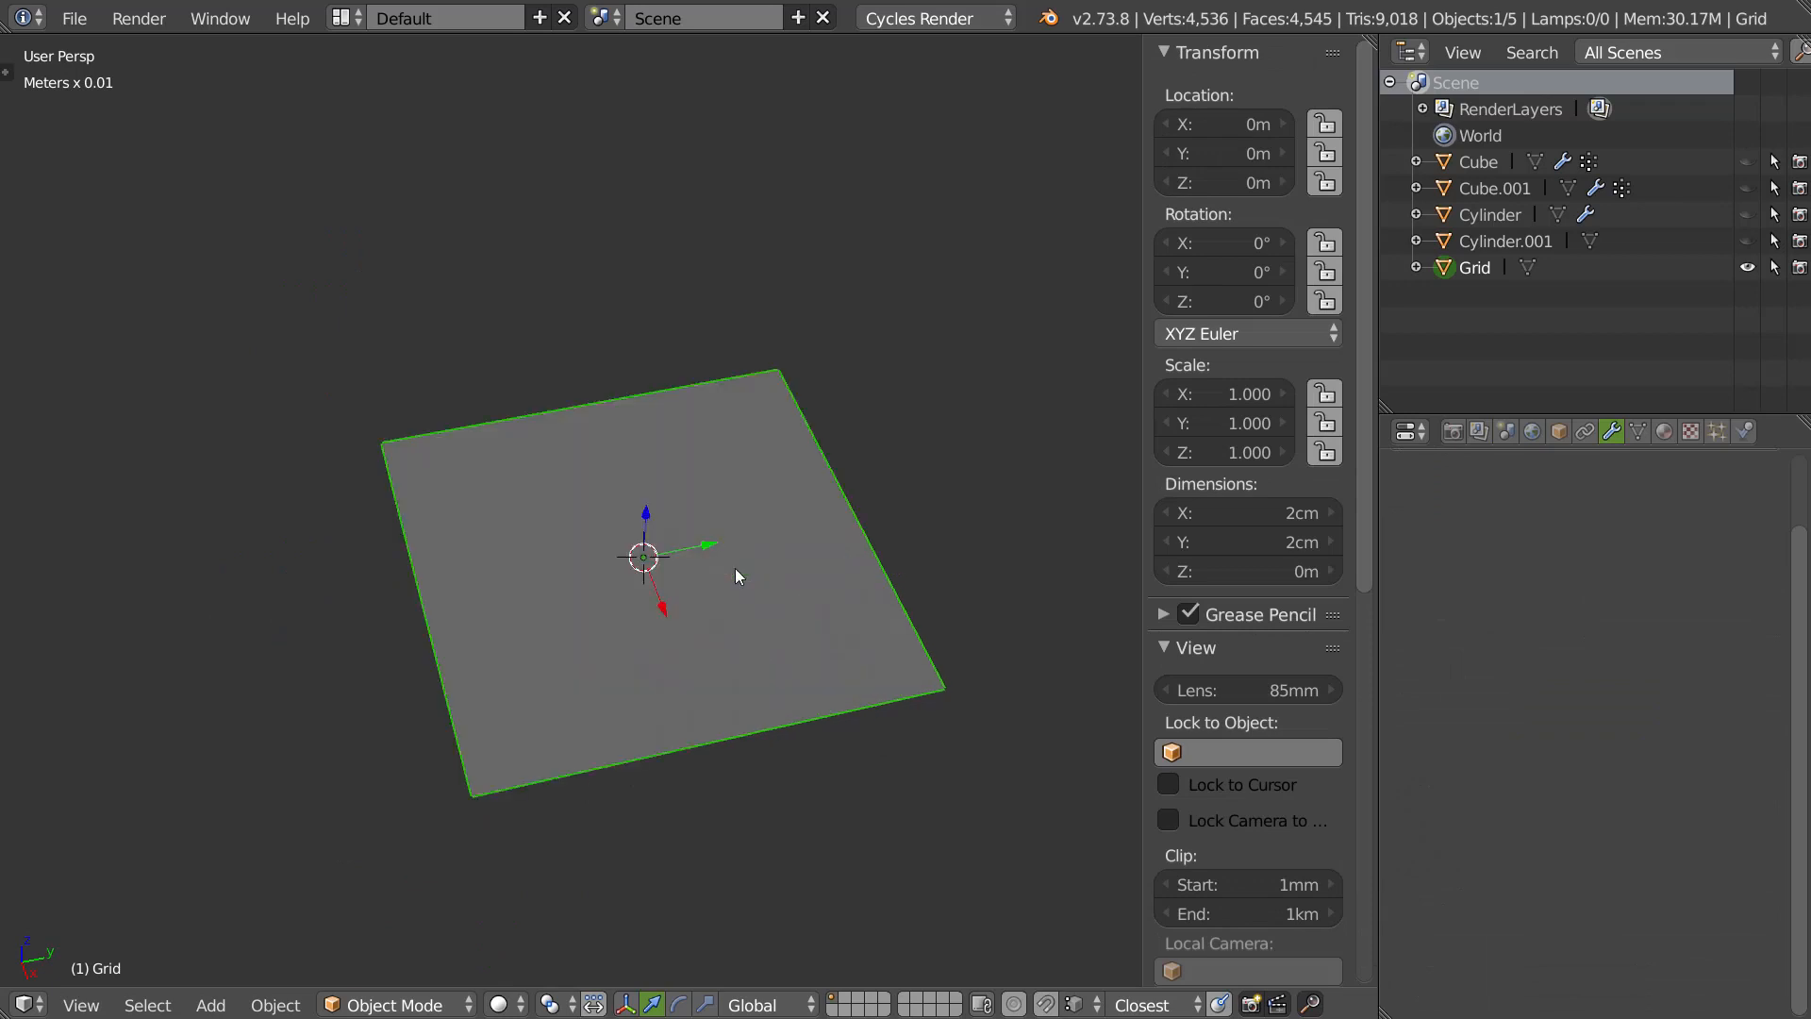
key(n)
key(Tab)
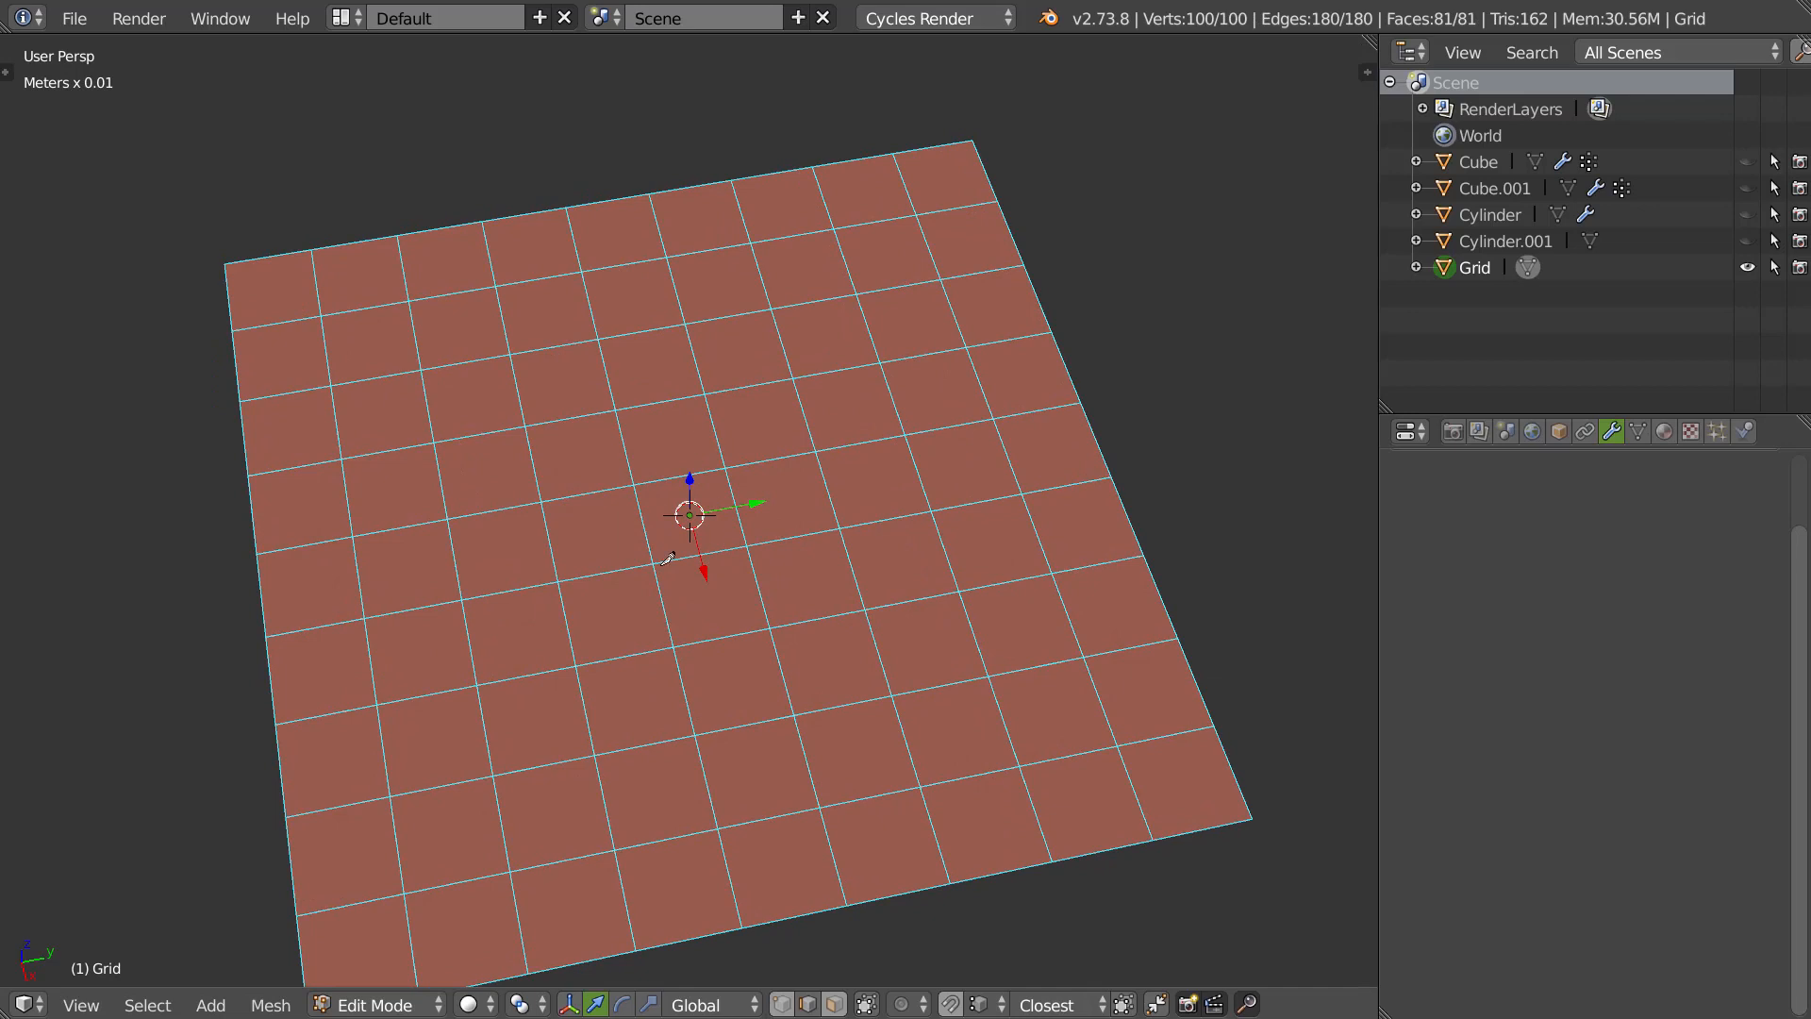
Try a freehand spiral Knife cut around the grid's centre, then undo it.
key(k)
mouse_move(941, 508)
mouse_down()
mouse_move(490, 399)
mouse_move(957, 636)
mouse_move(595, 665)
mouse_move(783, 679)
mouse_move(826, 613)
mouse_move(803, 596)
mouse_up()
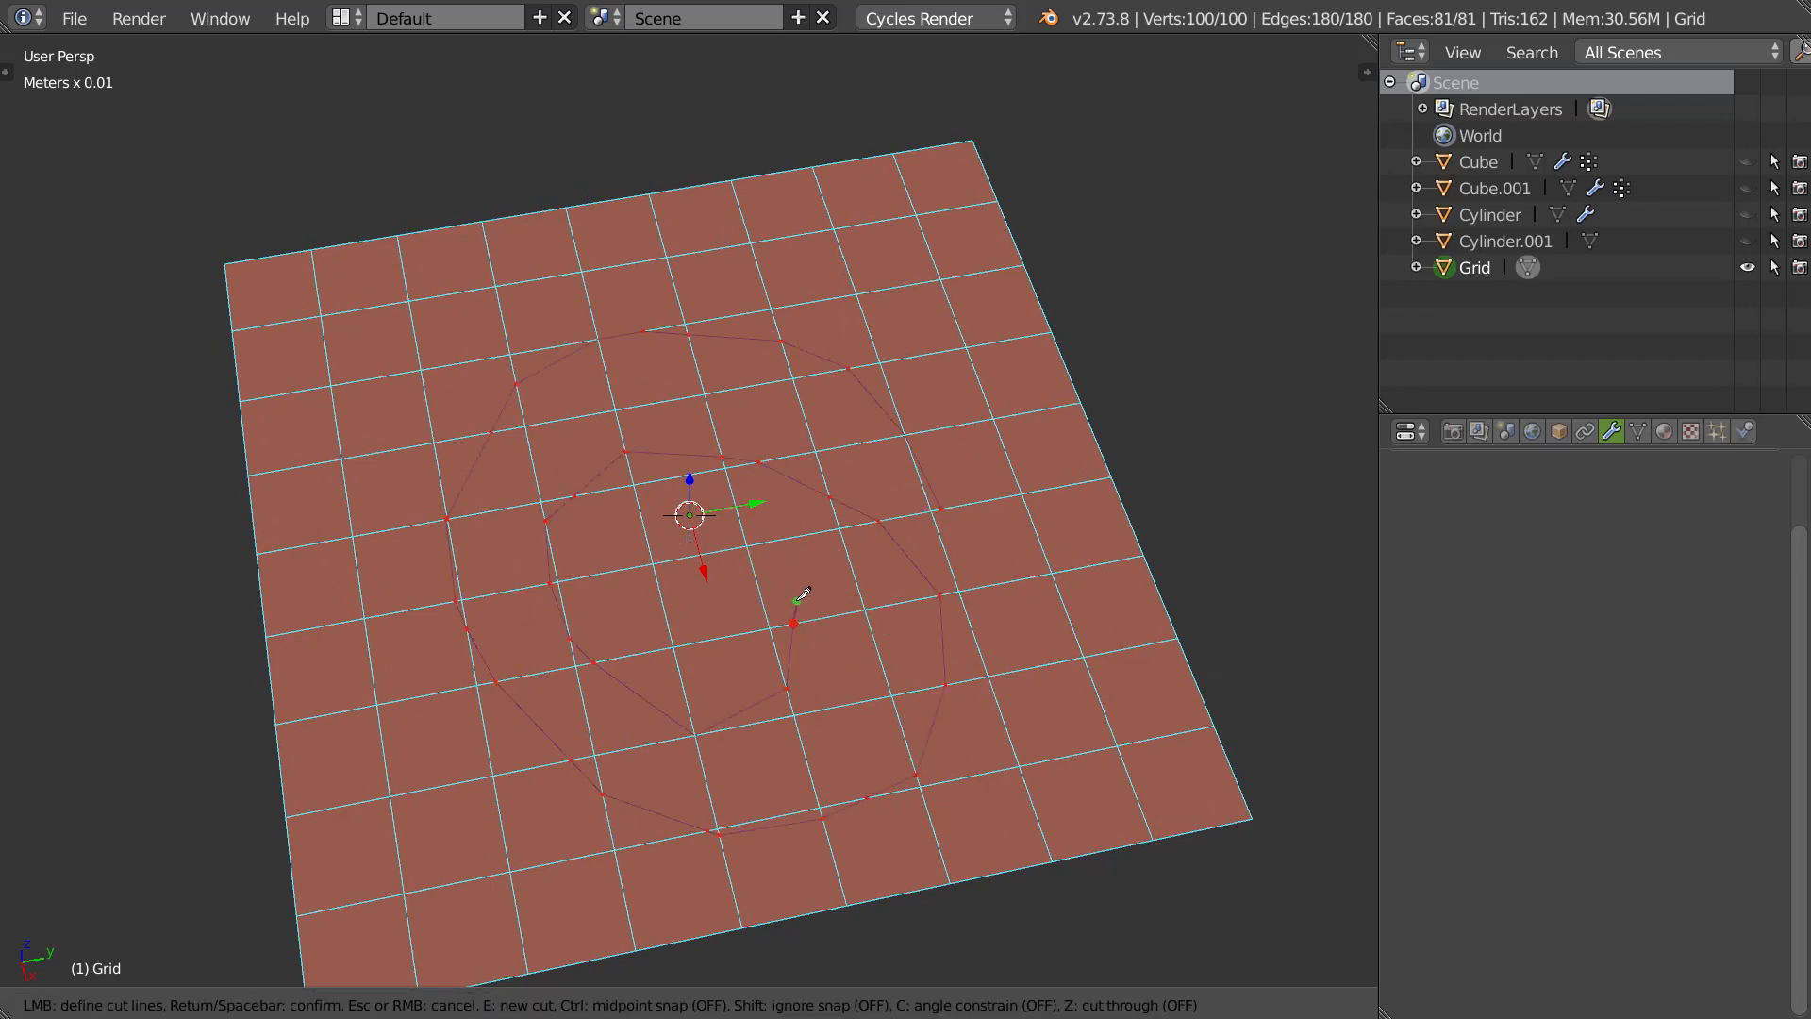
key(Return)
middle_drag(849, 465, 746, 532)
key(ctrl+z)
middle_drag(774, 463, 649, 551)
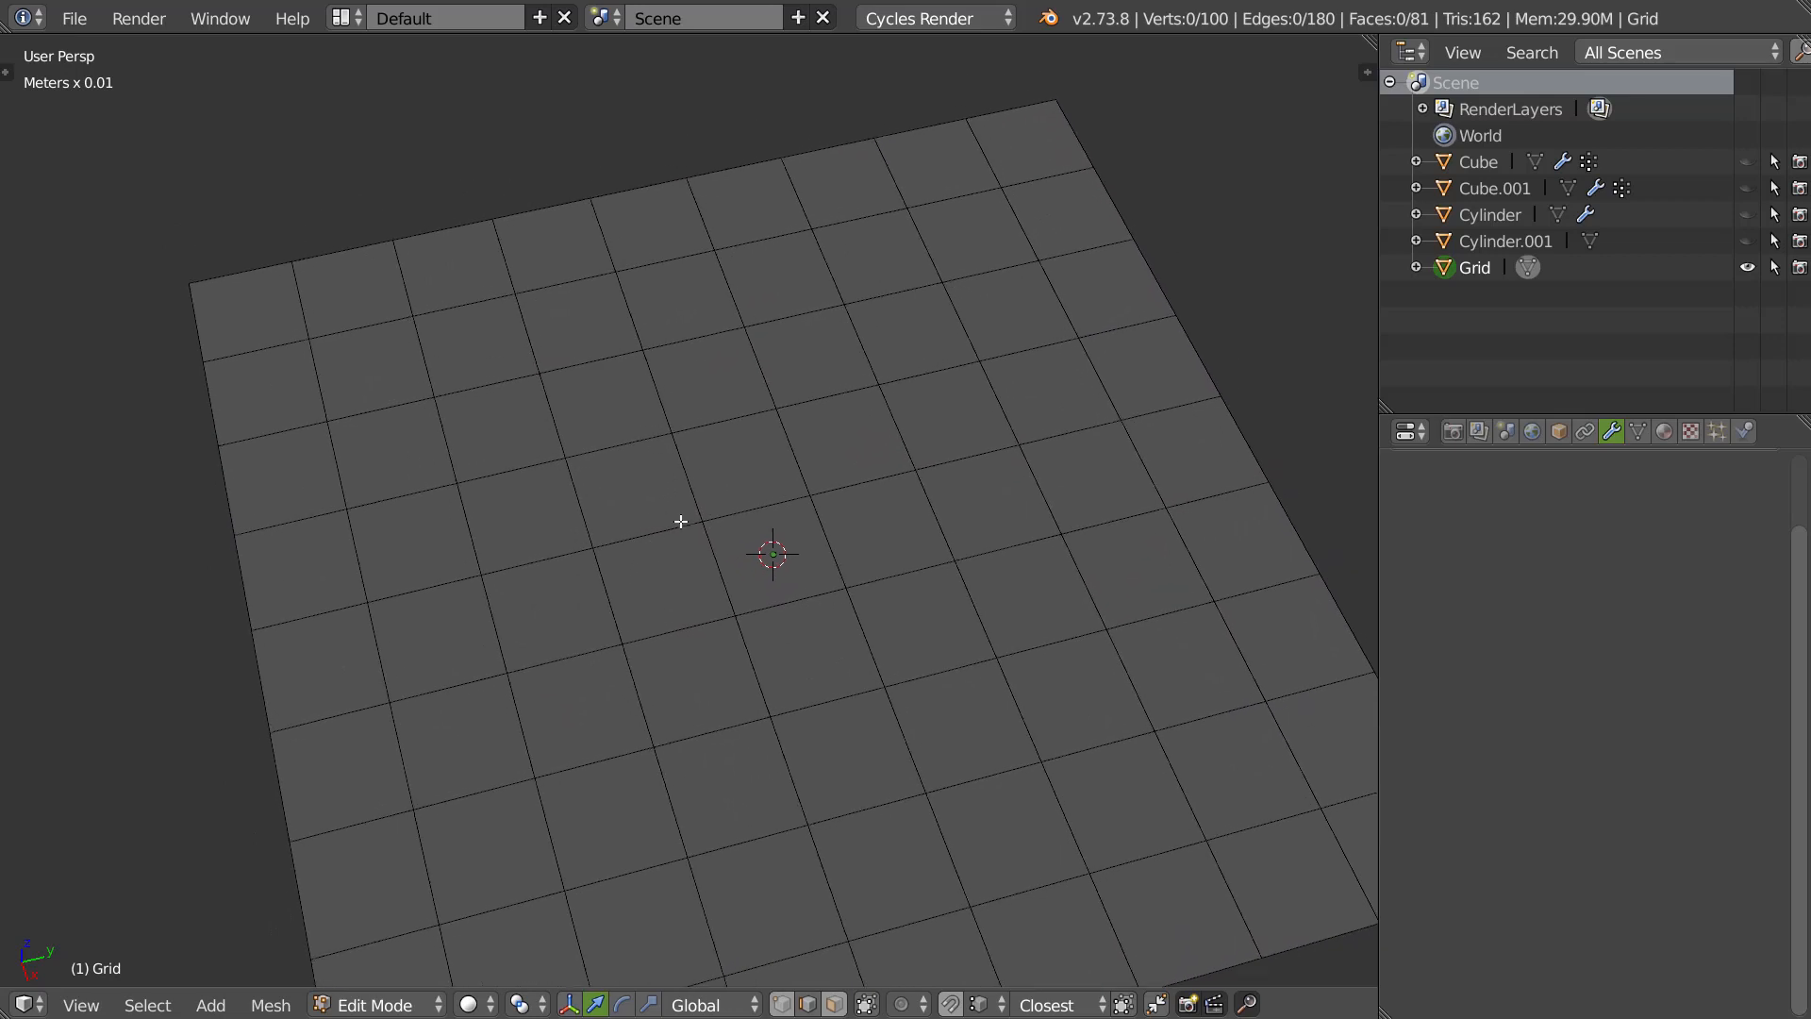
Knife a bent line down the grid's upper-left area, from an edge midpoint through a cell's interior to a grid vertex.
key(k)
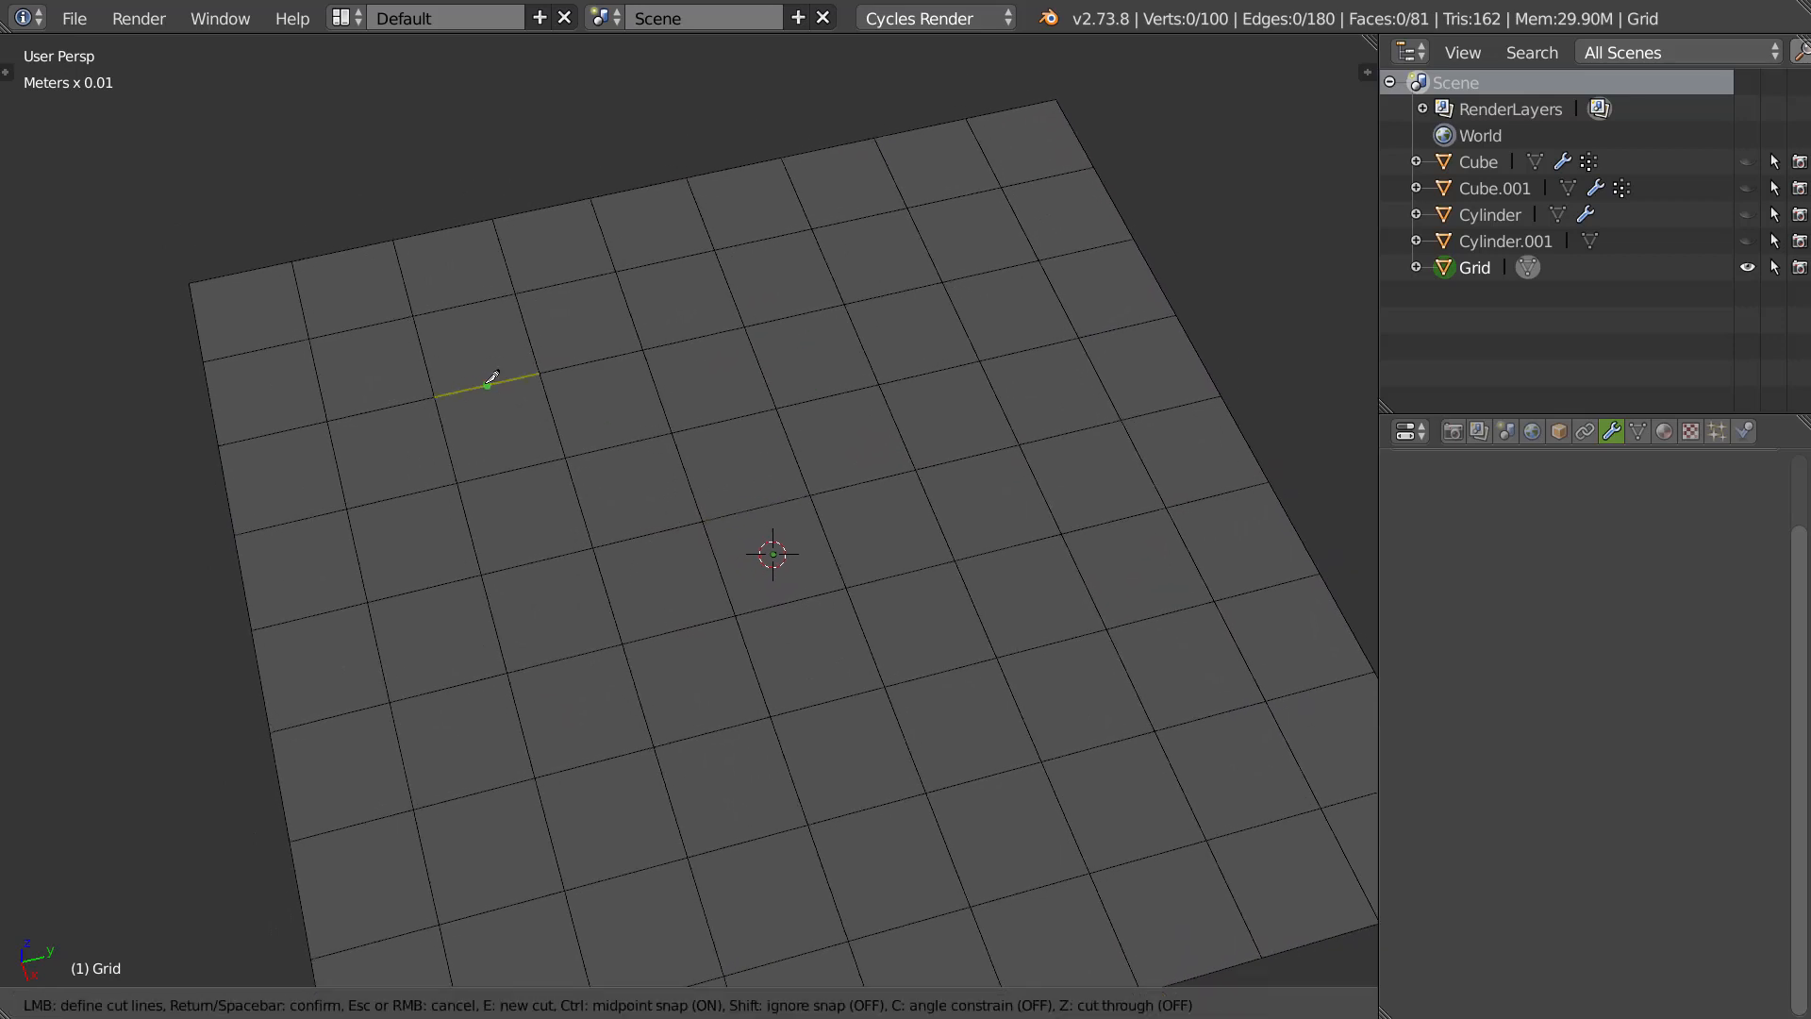
click(487, 385)
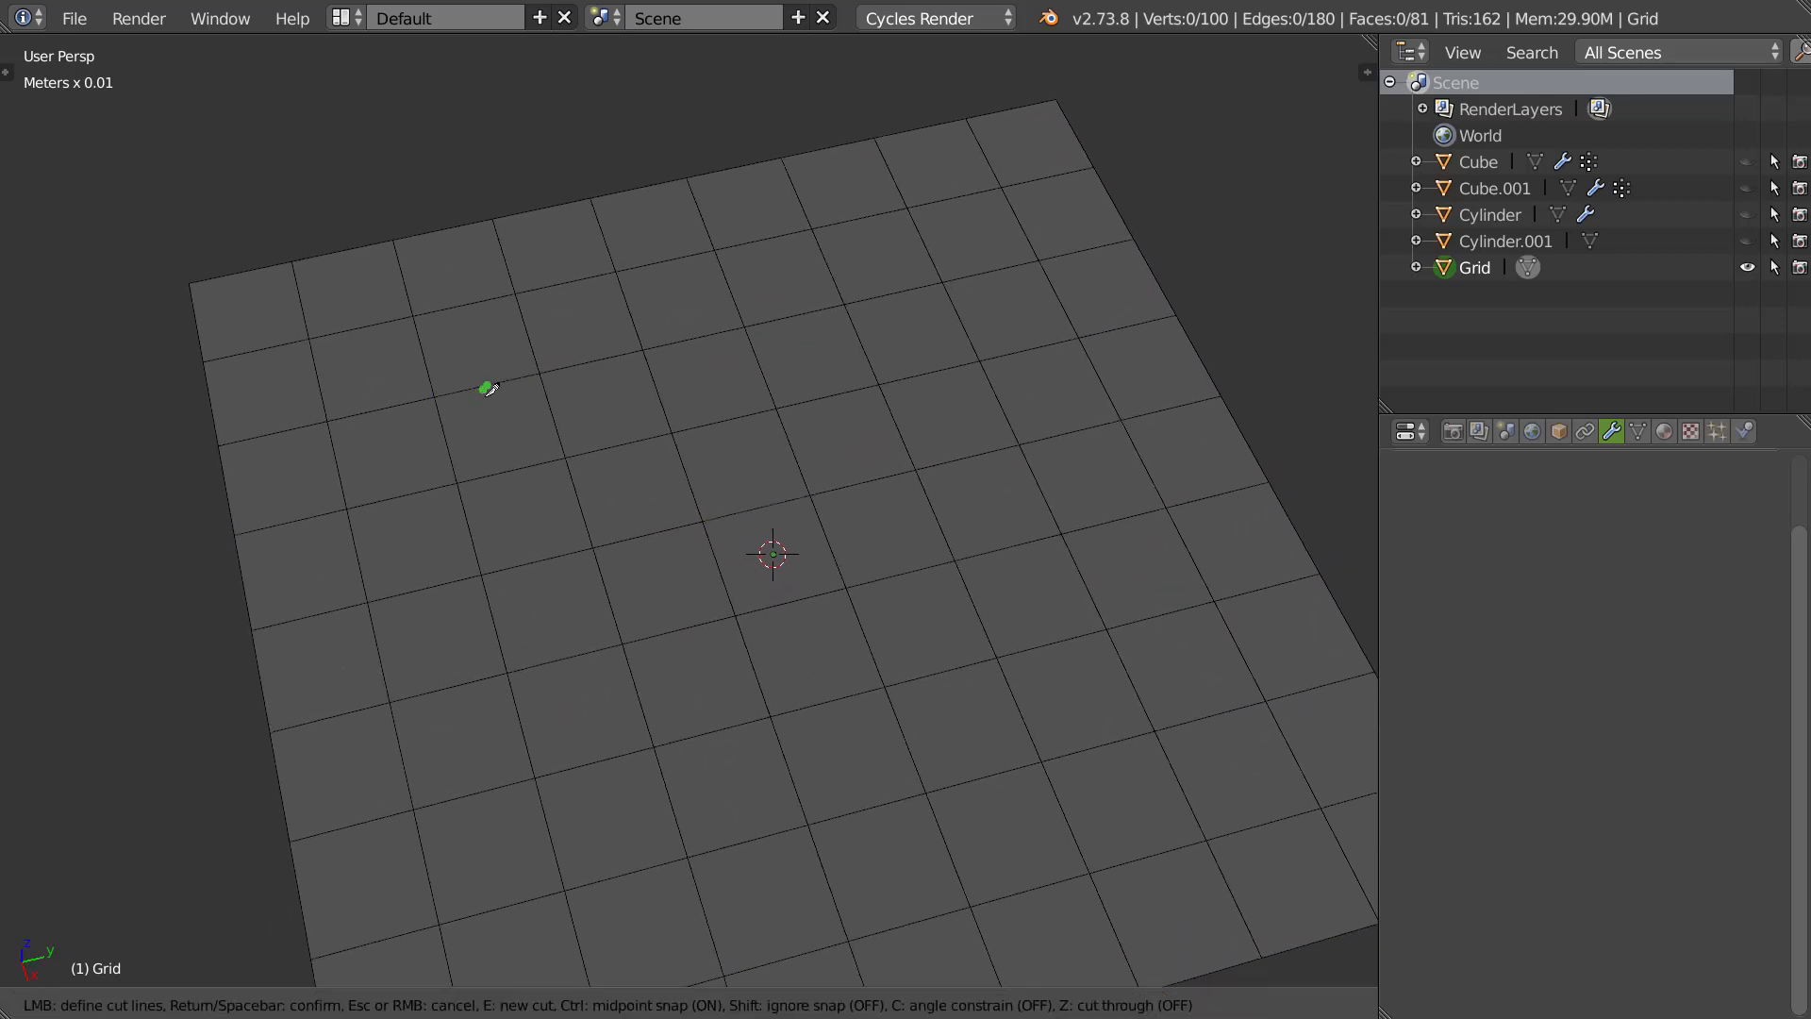
click(512, 469)
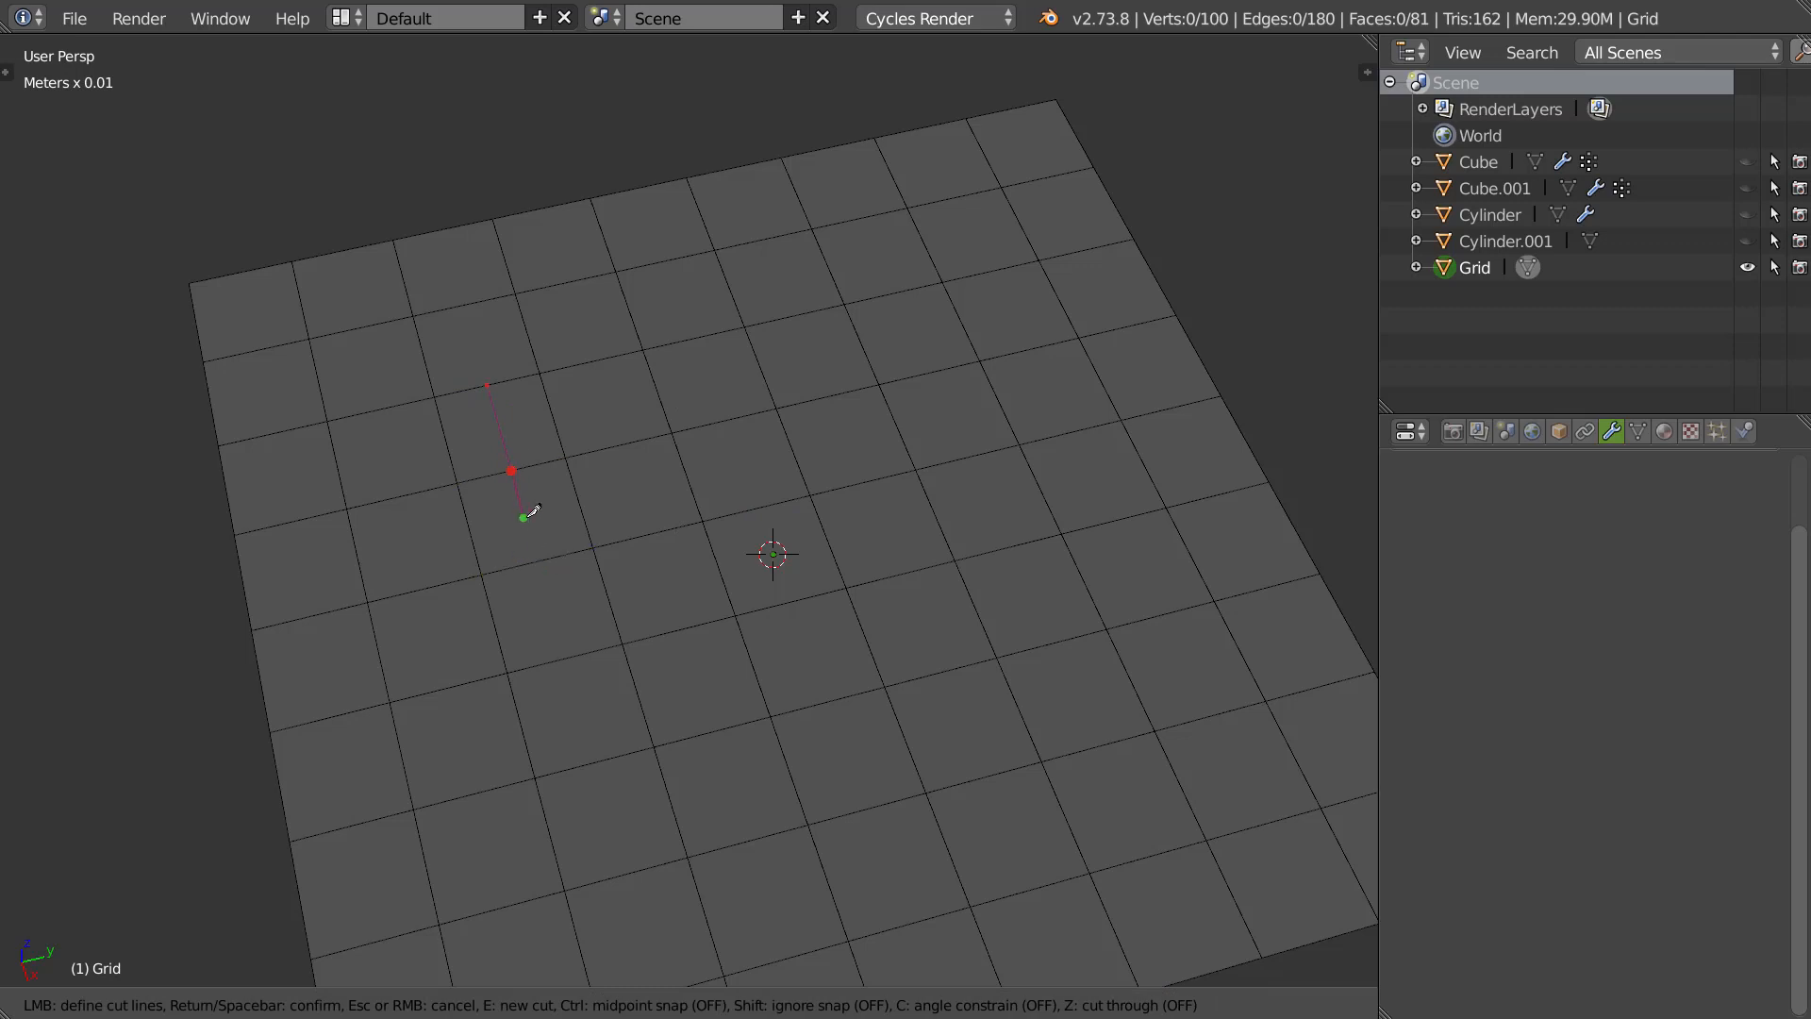
click(523, 514)
click(482, 574)
key(Return)
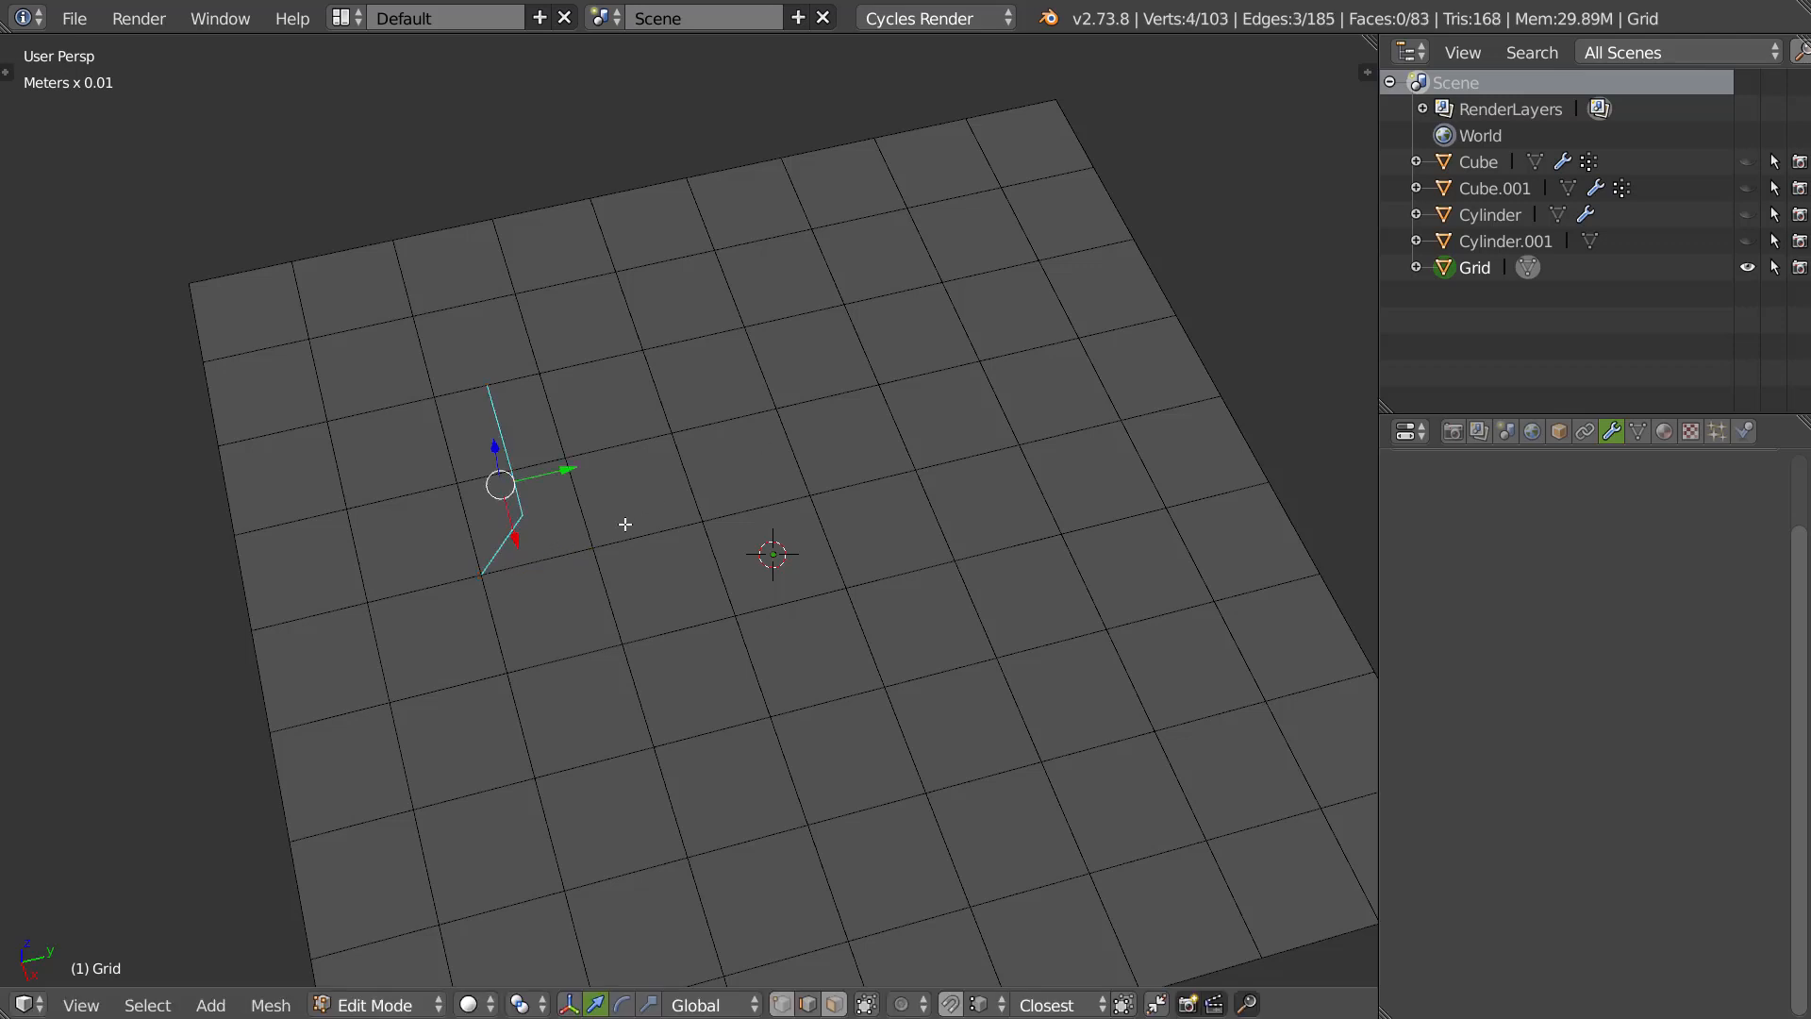
key(k)
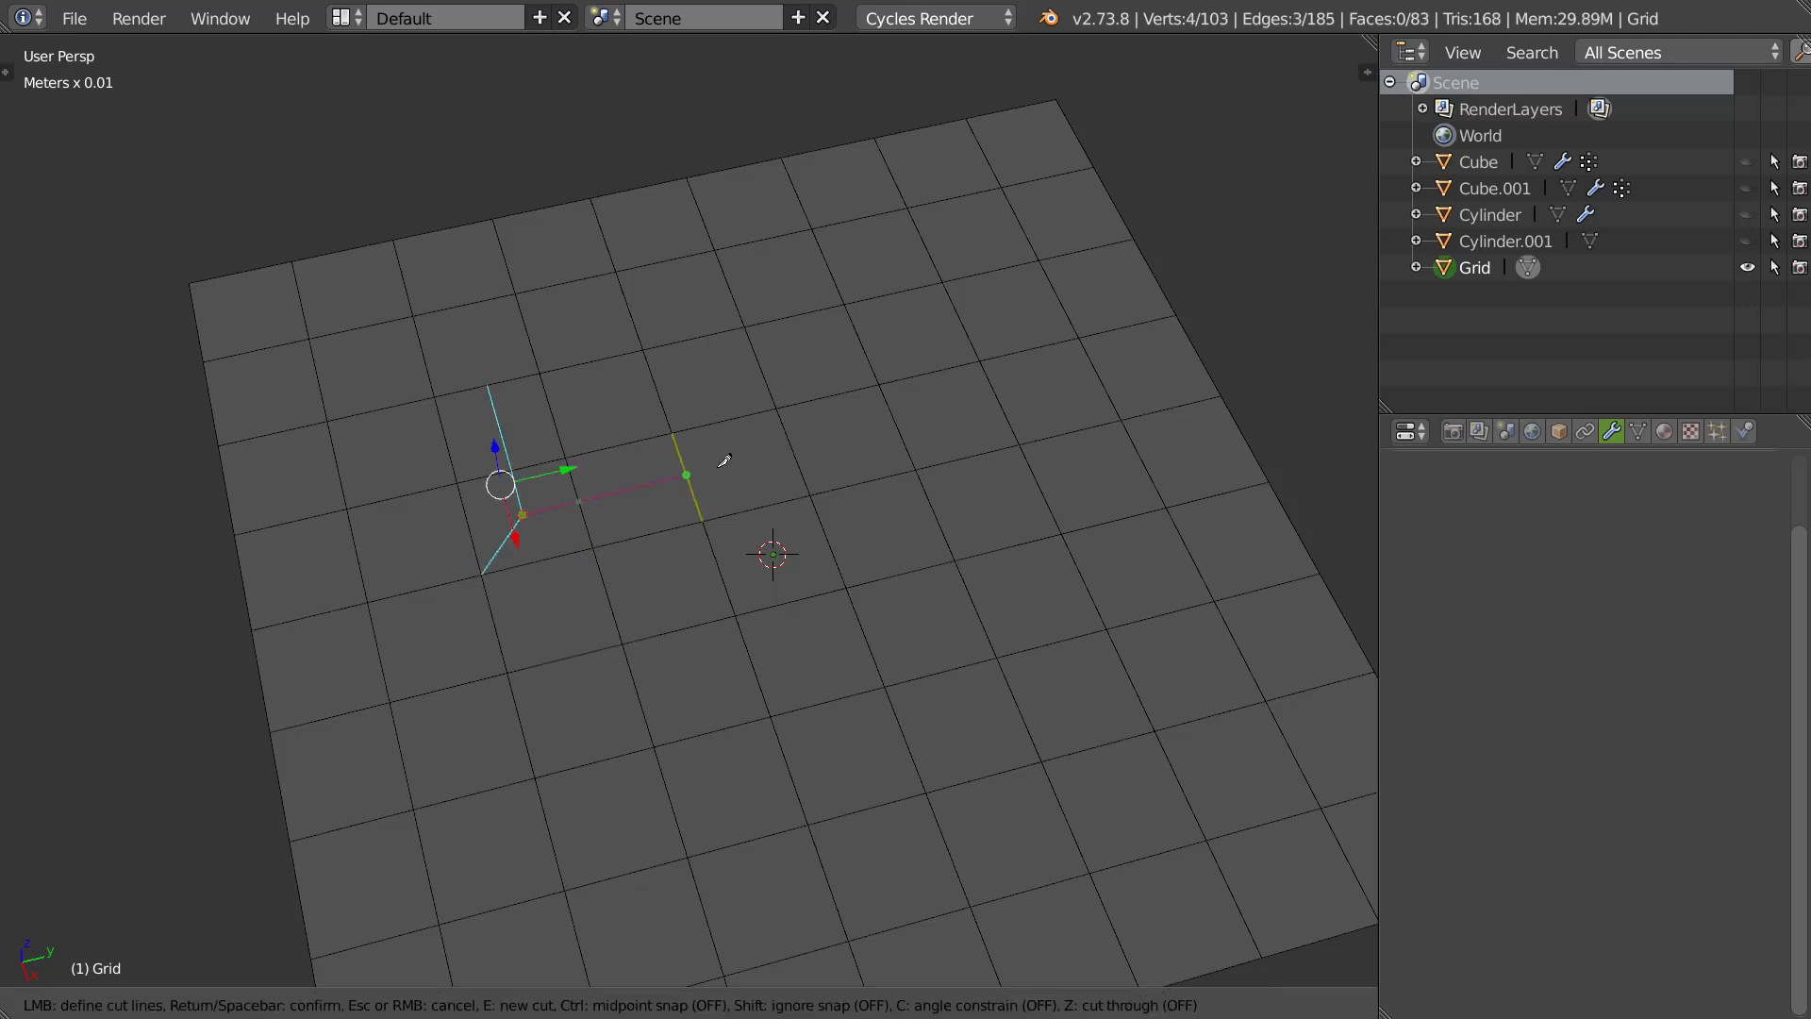
click(739, 461)
click(801, 497)
key(Escape)
Knife a line from the bend of the first cut across the neighbouring cells, angling its end to a grid vertex.
key(k)
click(522, 515)
click(738, 460)
click(809, 491)
key(Return)
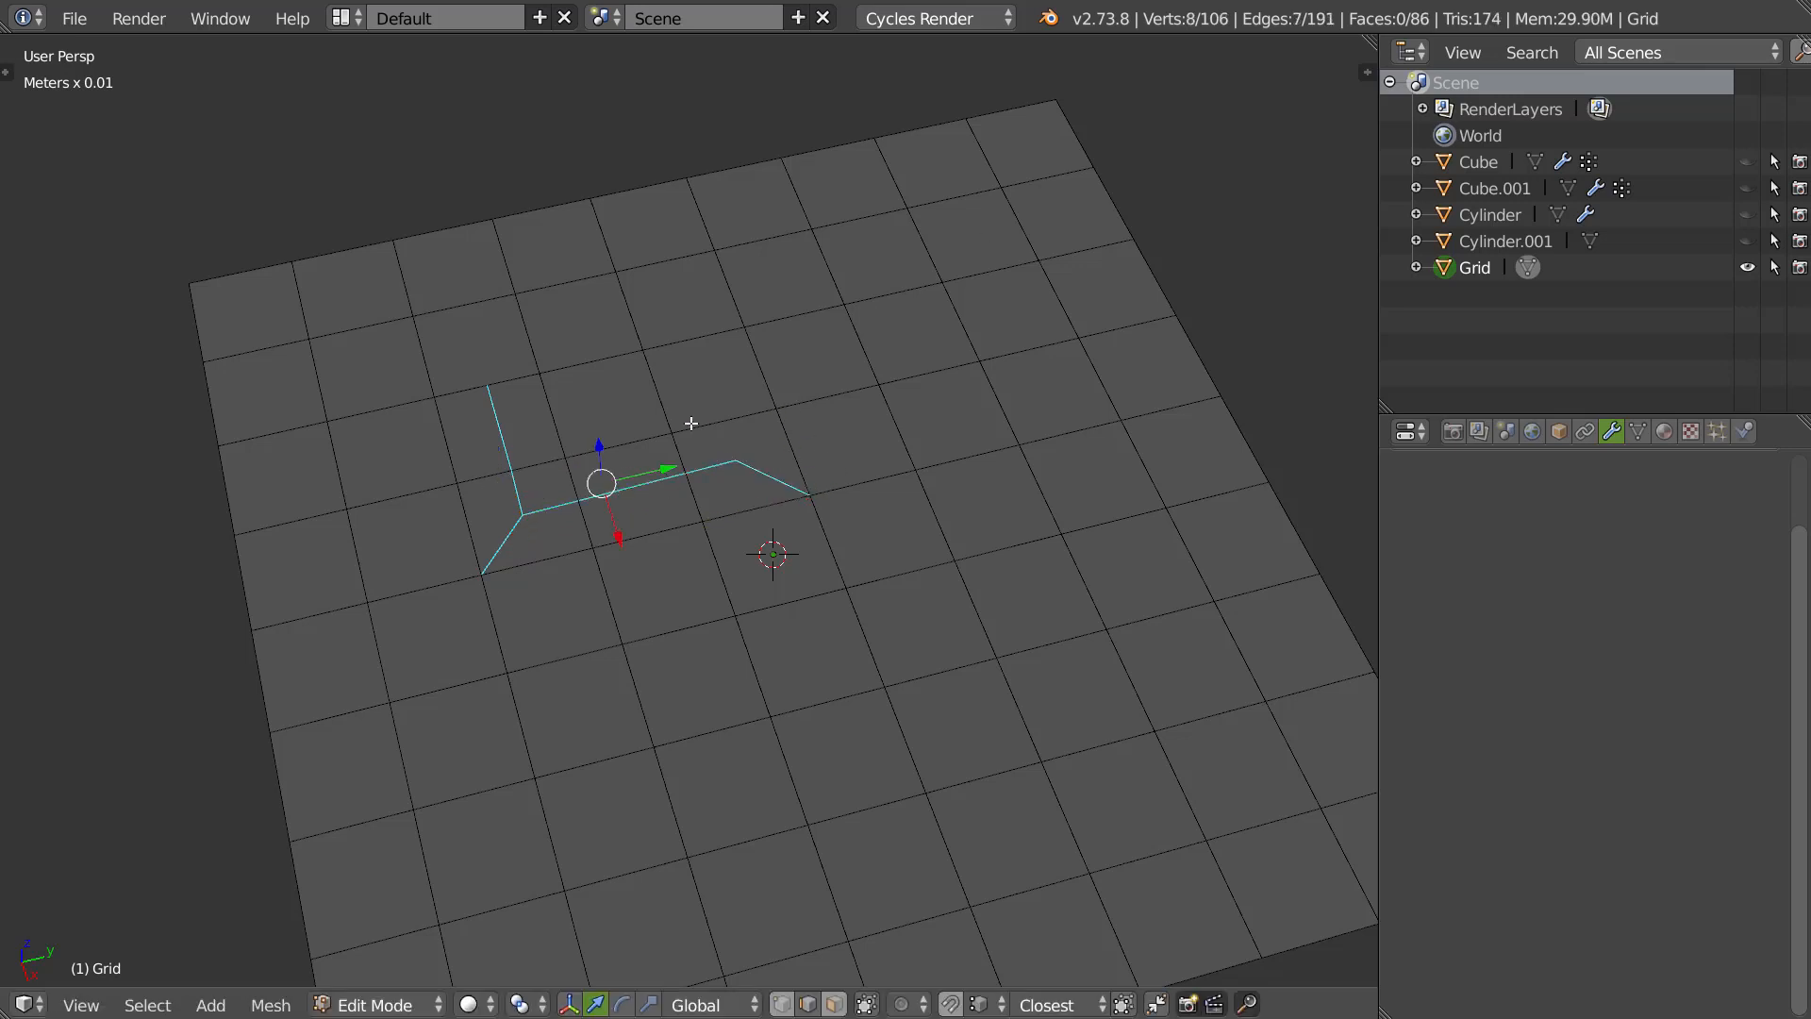
Begin a Knife cut below the first lines, running down and across the cells with branches from both lower corners to grid vertices.
key(k)
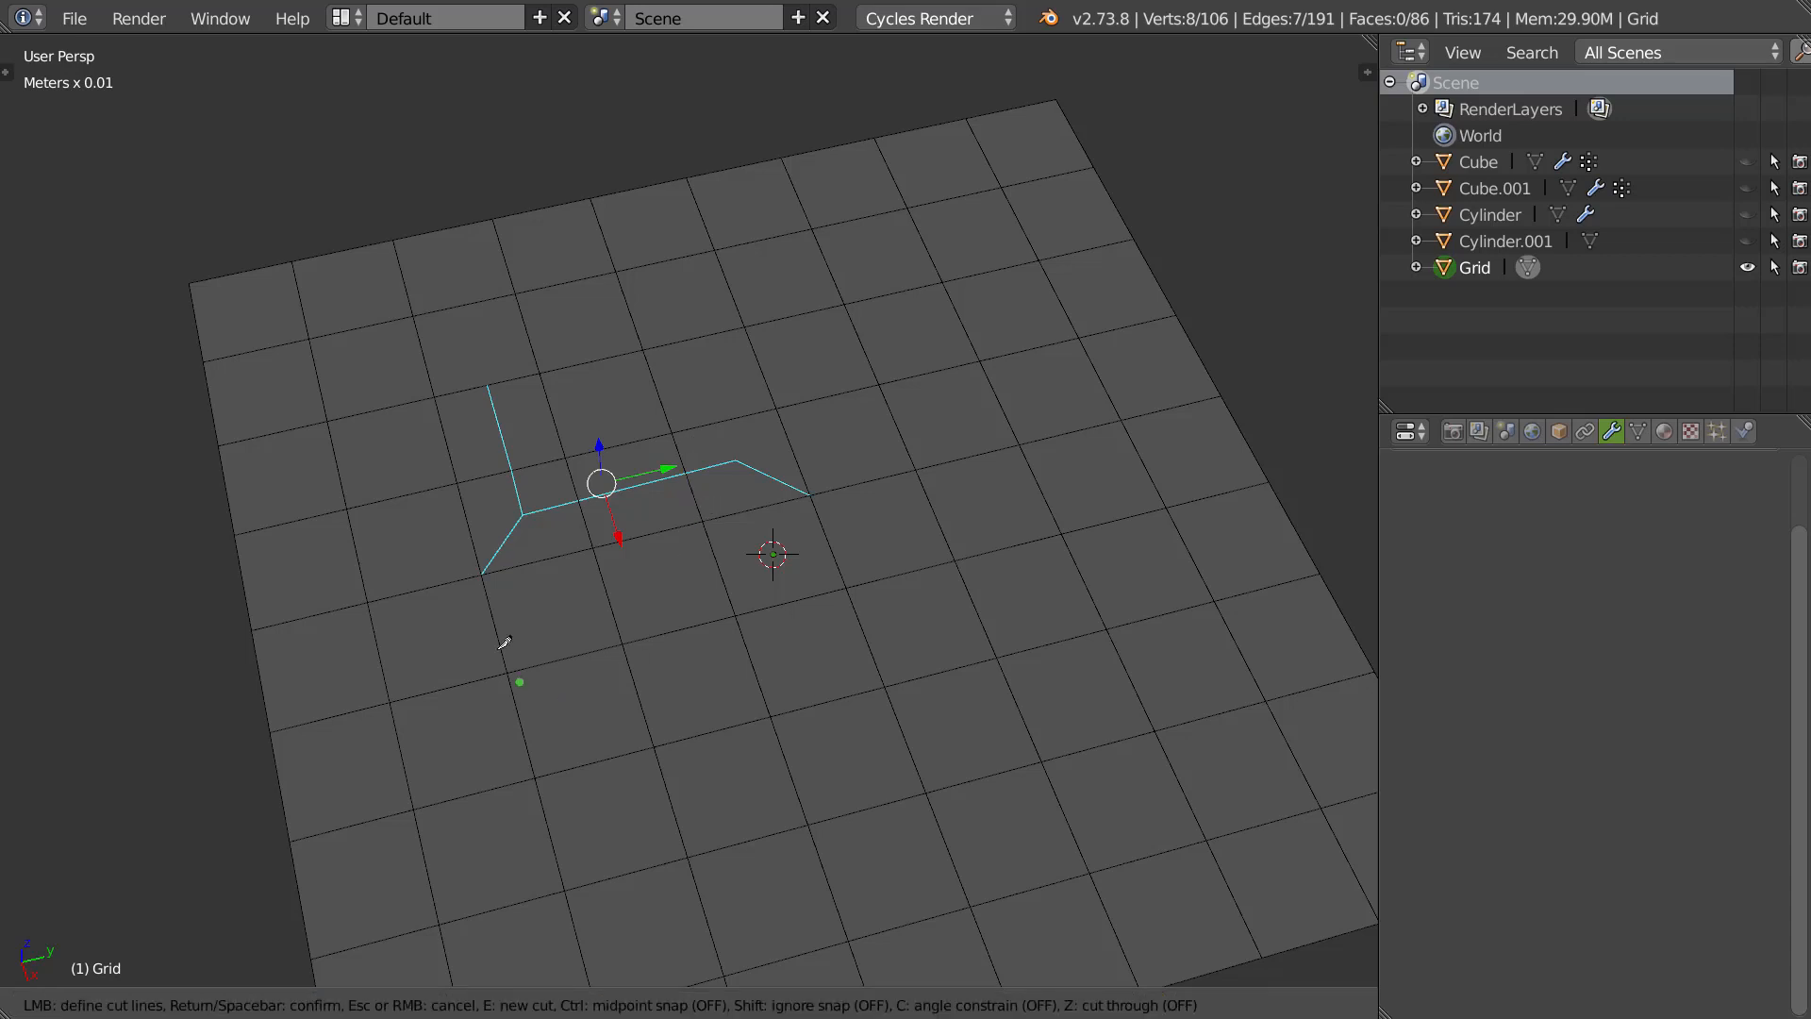
click(565, 658)
click(602, 811)
click(565, 890)
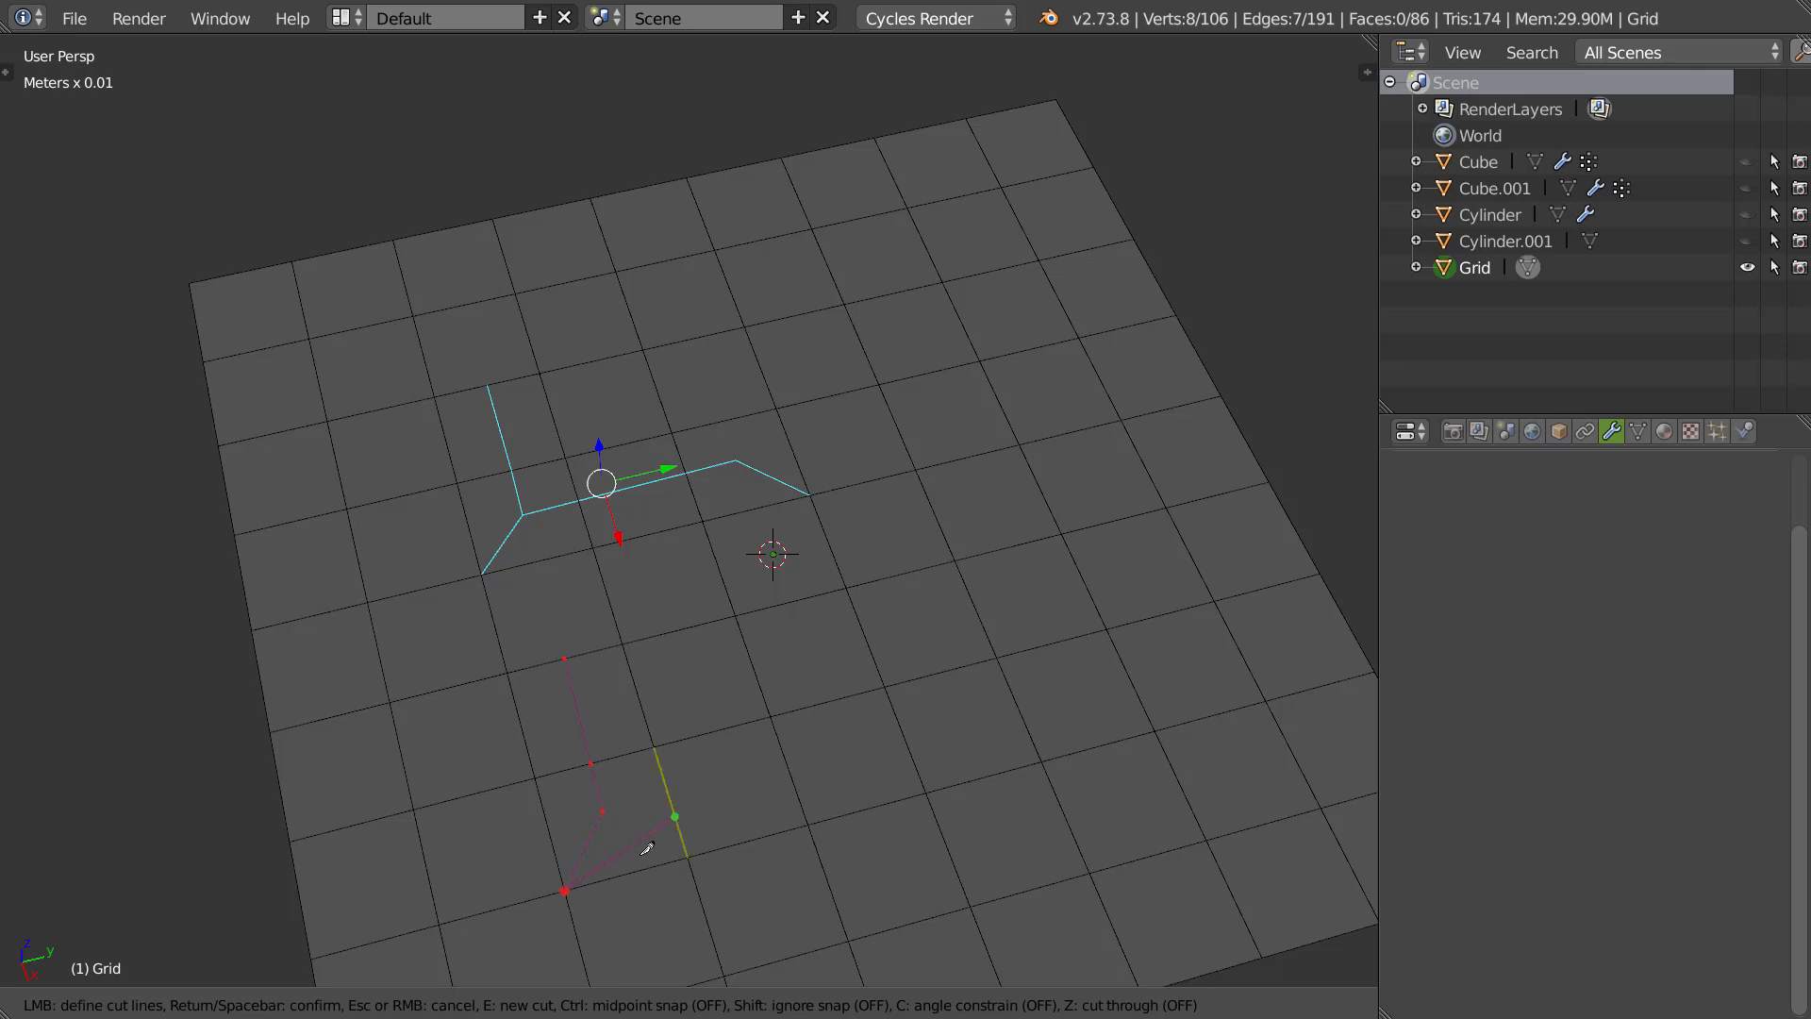
click(601, 809)
click(833, 749)
click(926, 790)
Continue the Knife cut into a notched outline with corner branches to grid vertices, and close it back to the first cut's lower end.
click(834, 747)
click(793, 634)
click(846, 588)
click(791, 634)
click(682, 668)
click(654, 745)
click(682, 669)
click(651, 580)
click(545, 605)
click(482, 574)
key(Return)
middle_drag(642, 667, 581, 573)
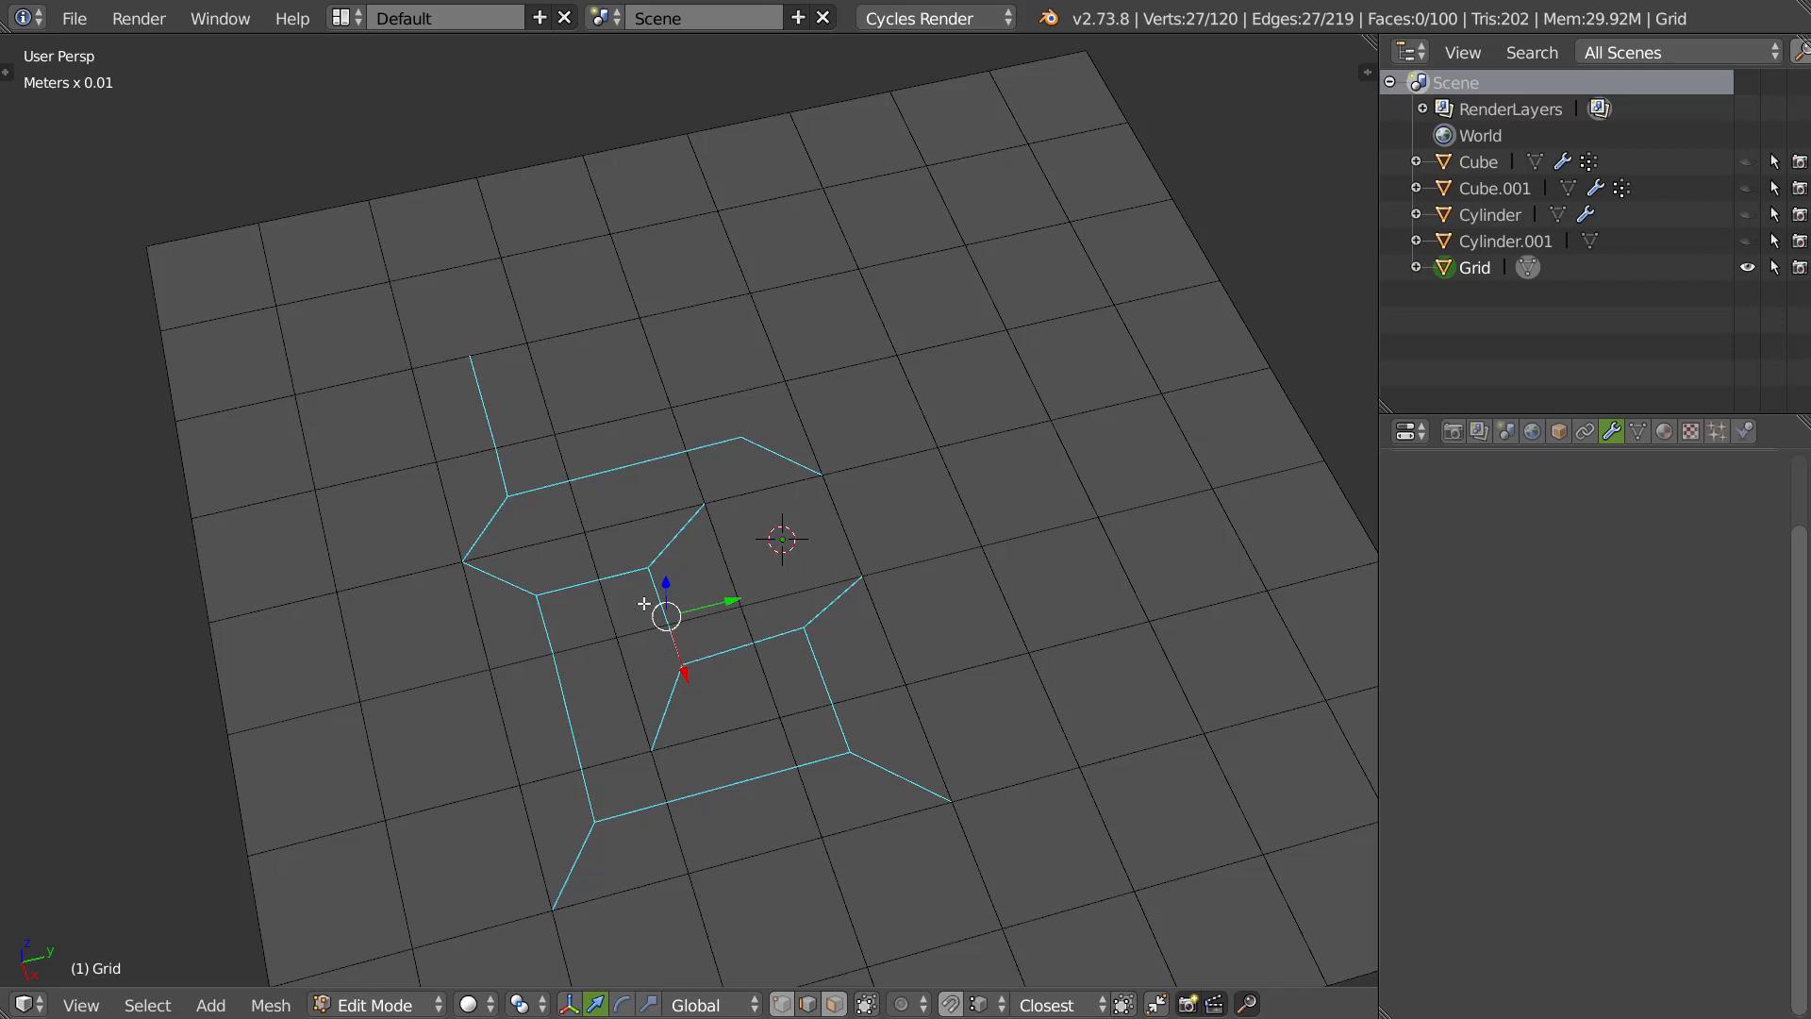
Try the Knife's midpoint snap, ignore snap and angle constrain options on the cells beside the notched outline, then cancel the cut.
middle_drag(821, 671, 795, 631)
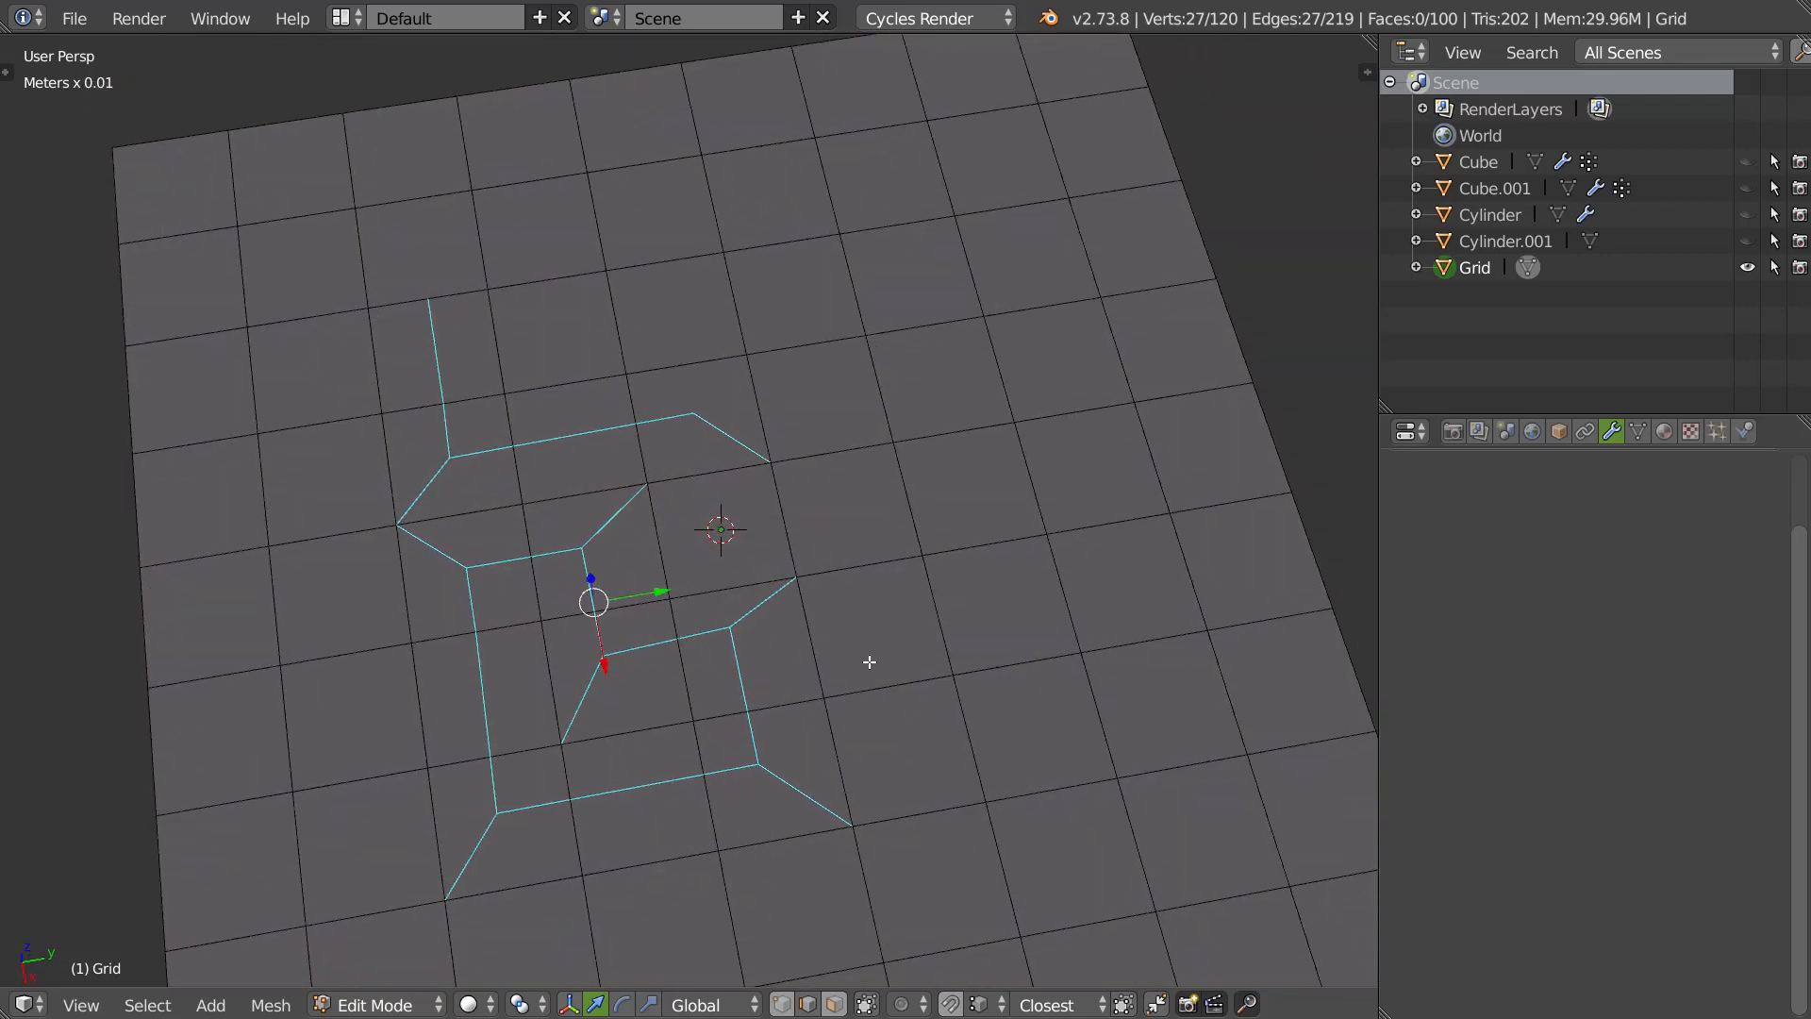
key(k)
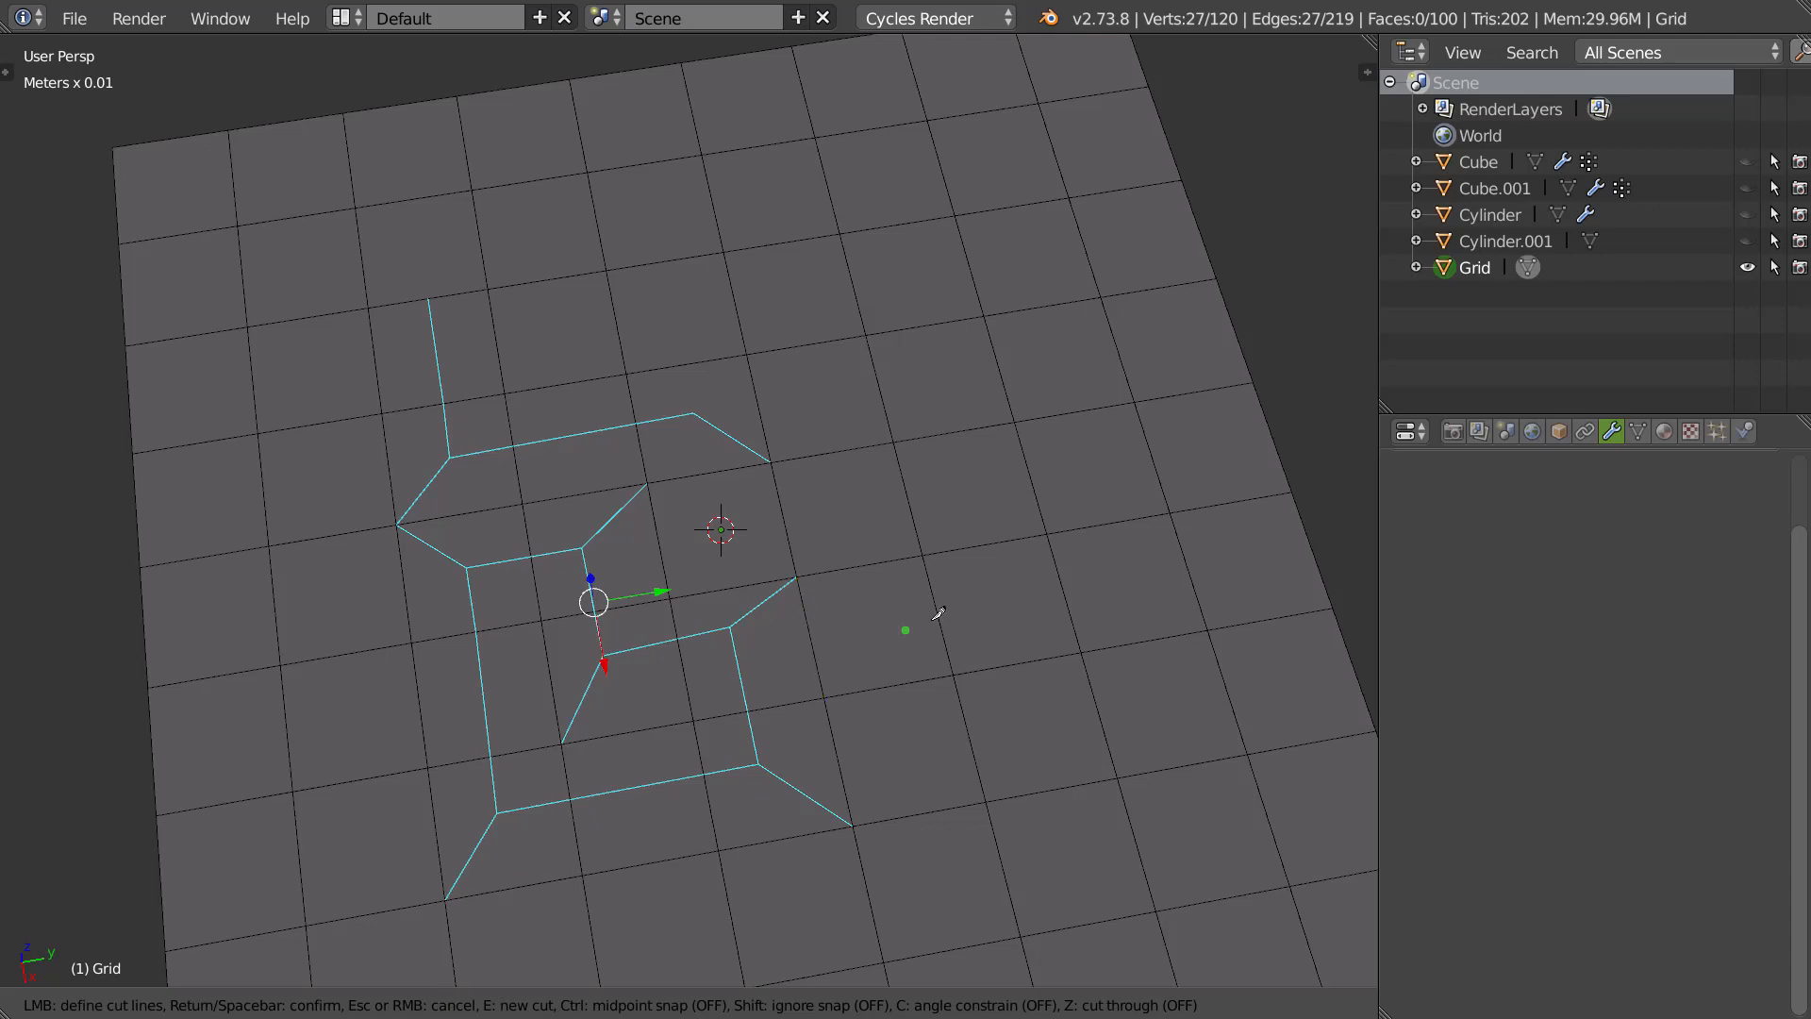
key(Escape)
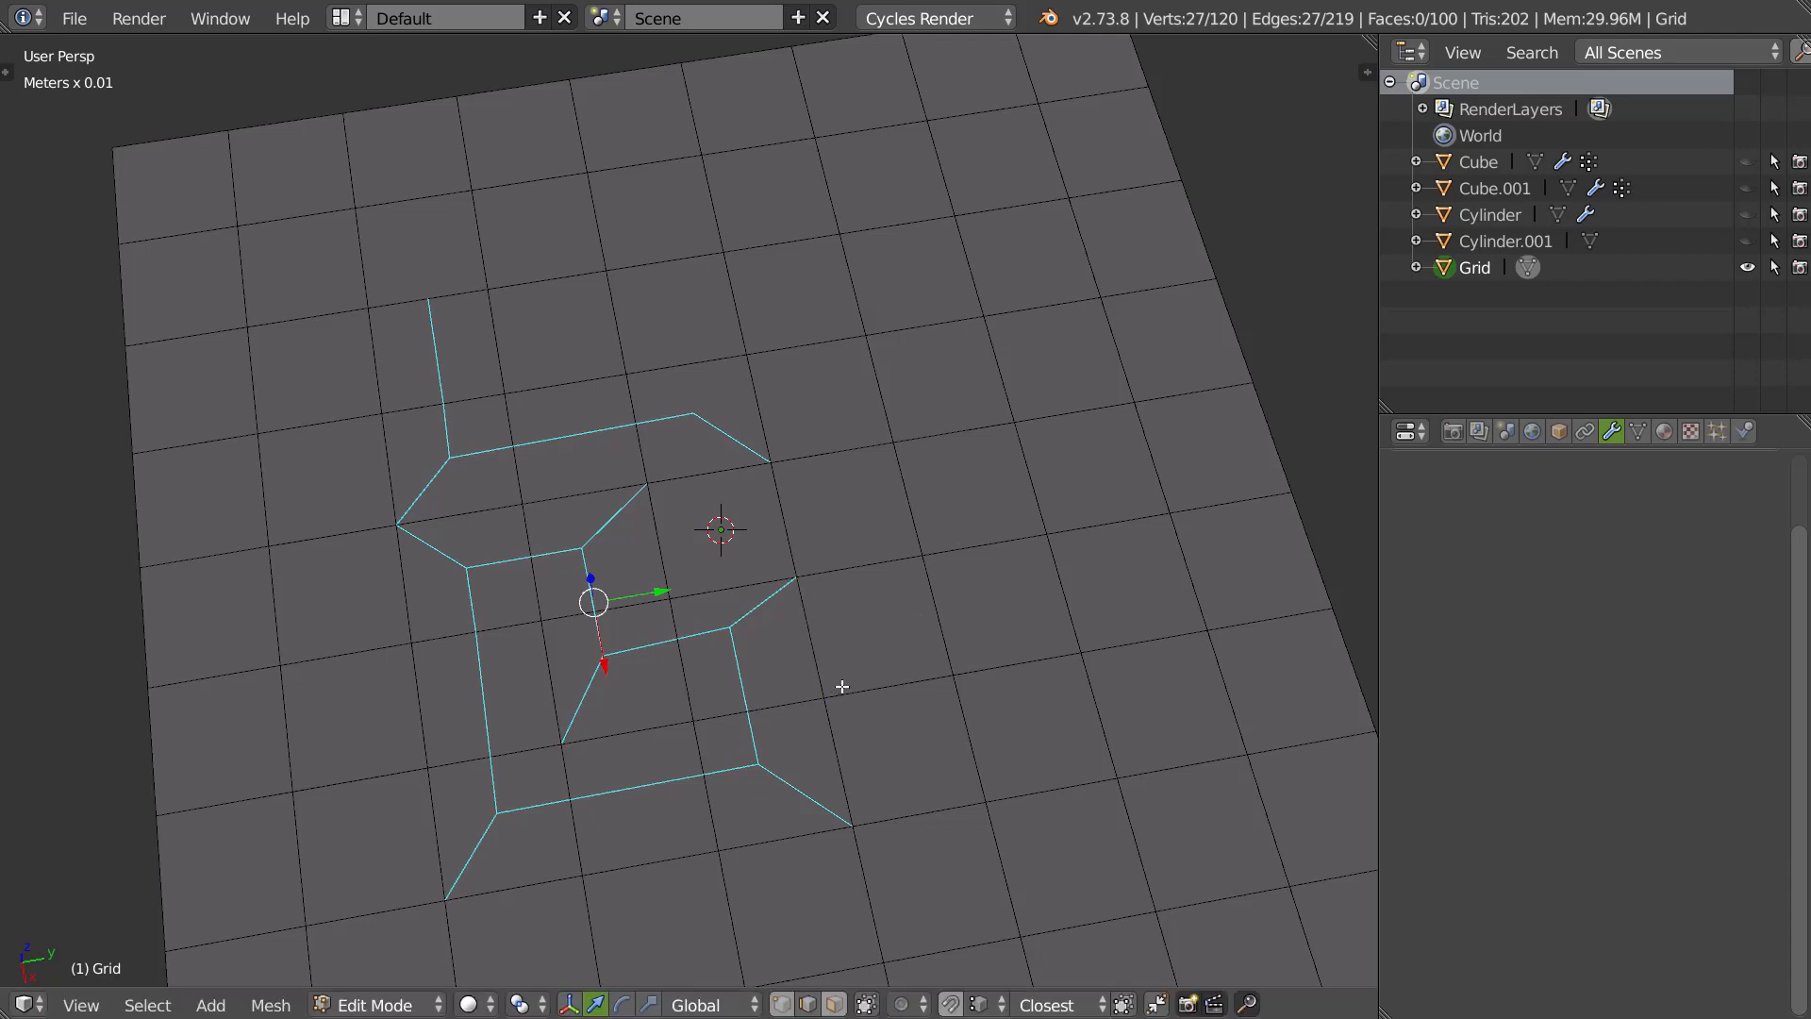
key(k)
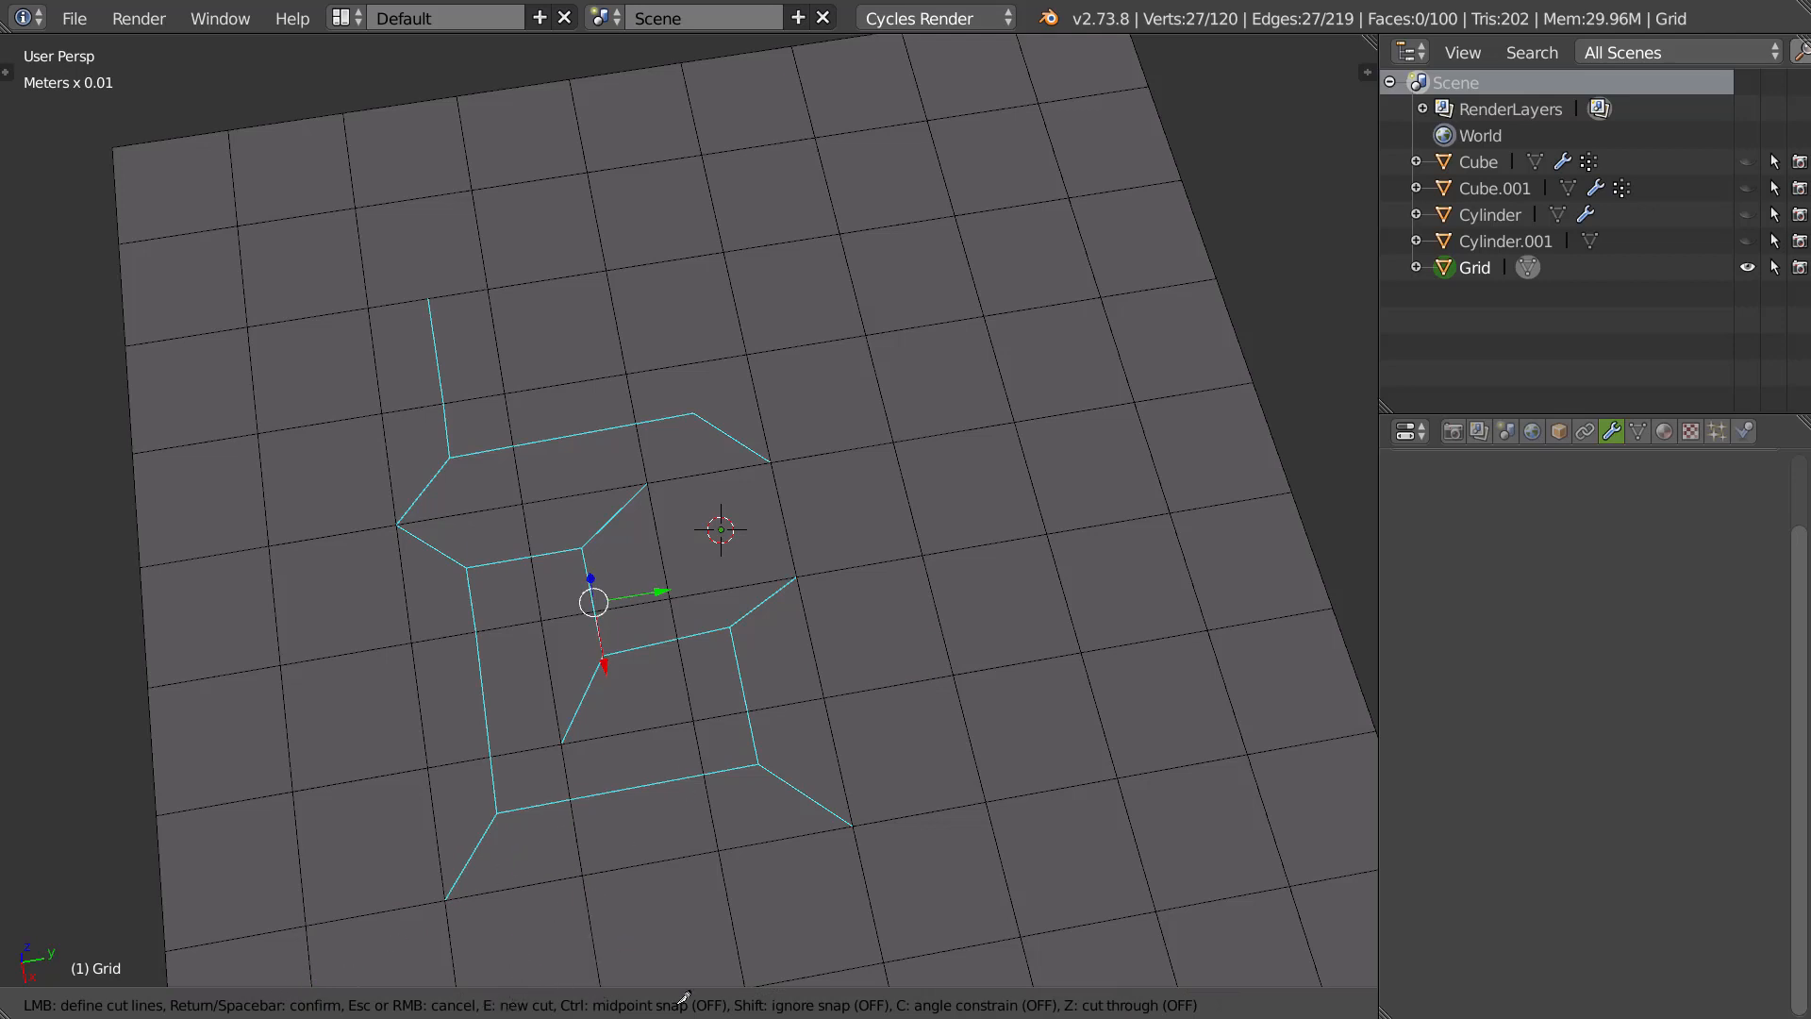
key(ctrl)
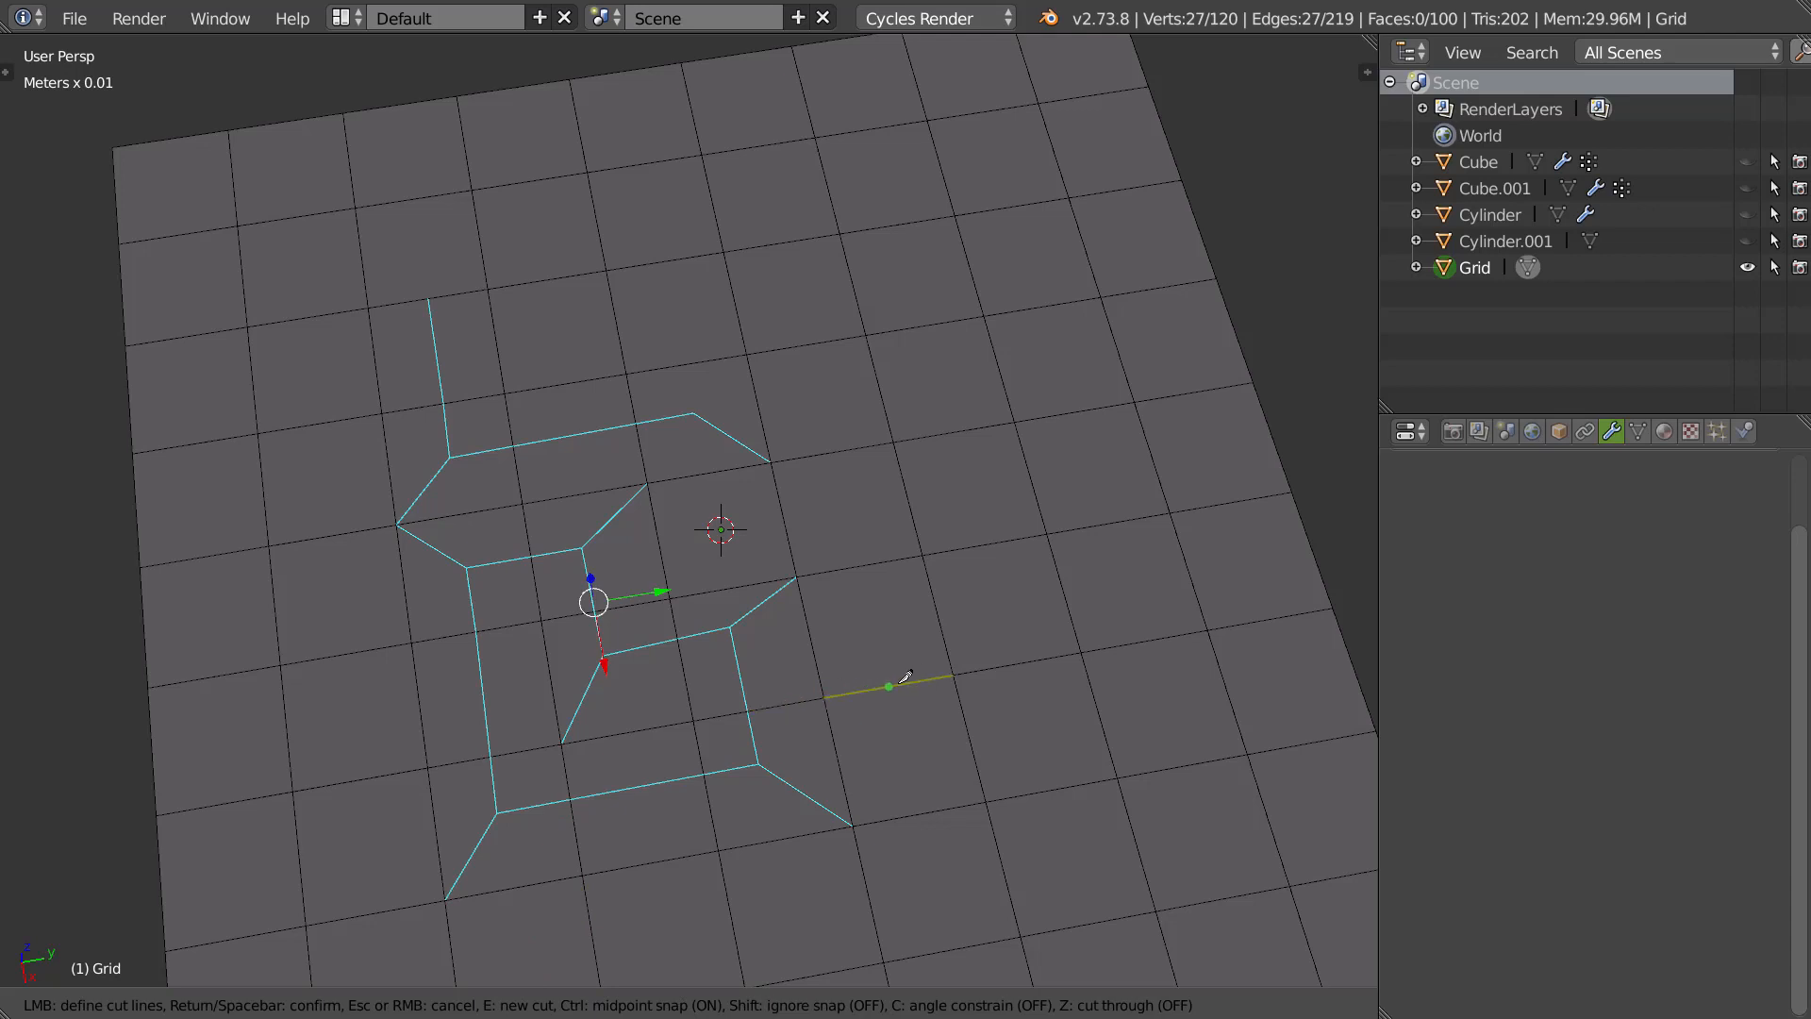
key(shift)
key(shift)
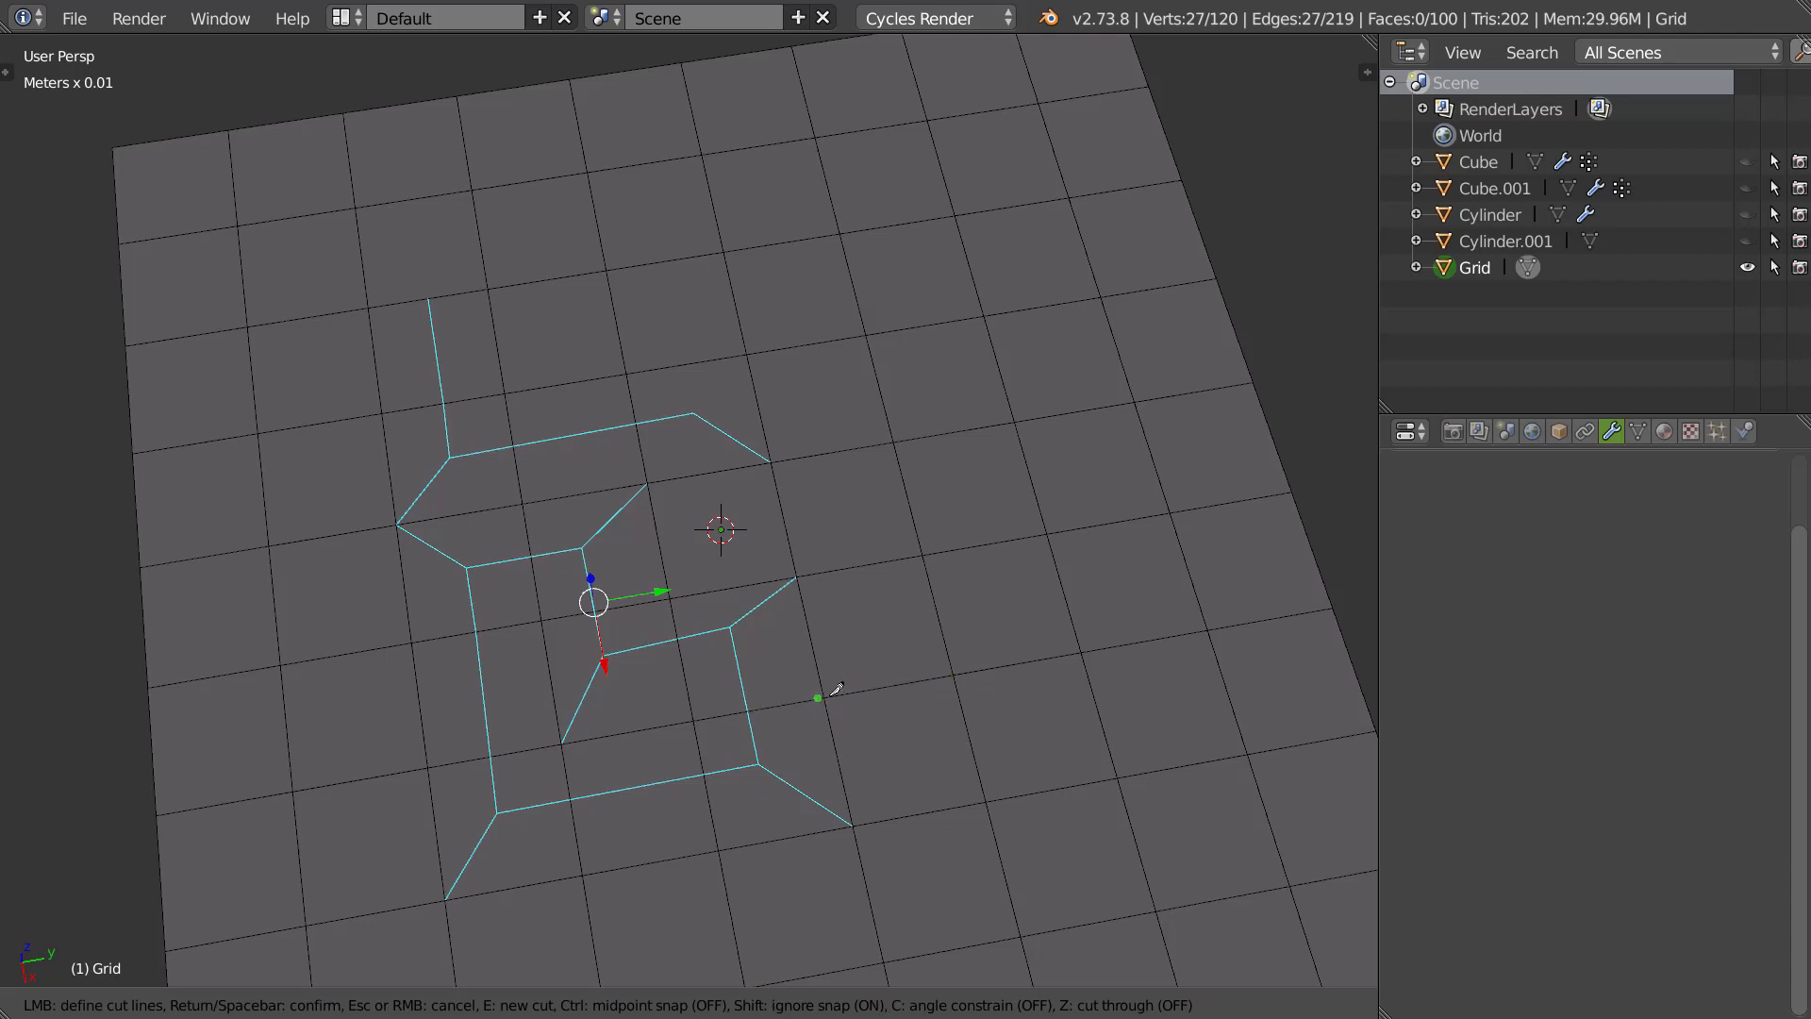
key(shift)
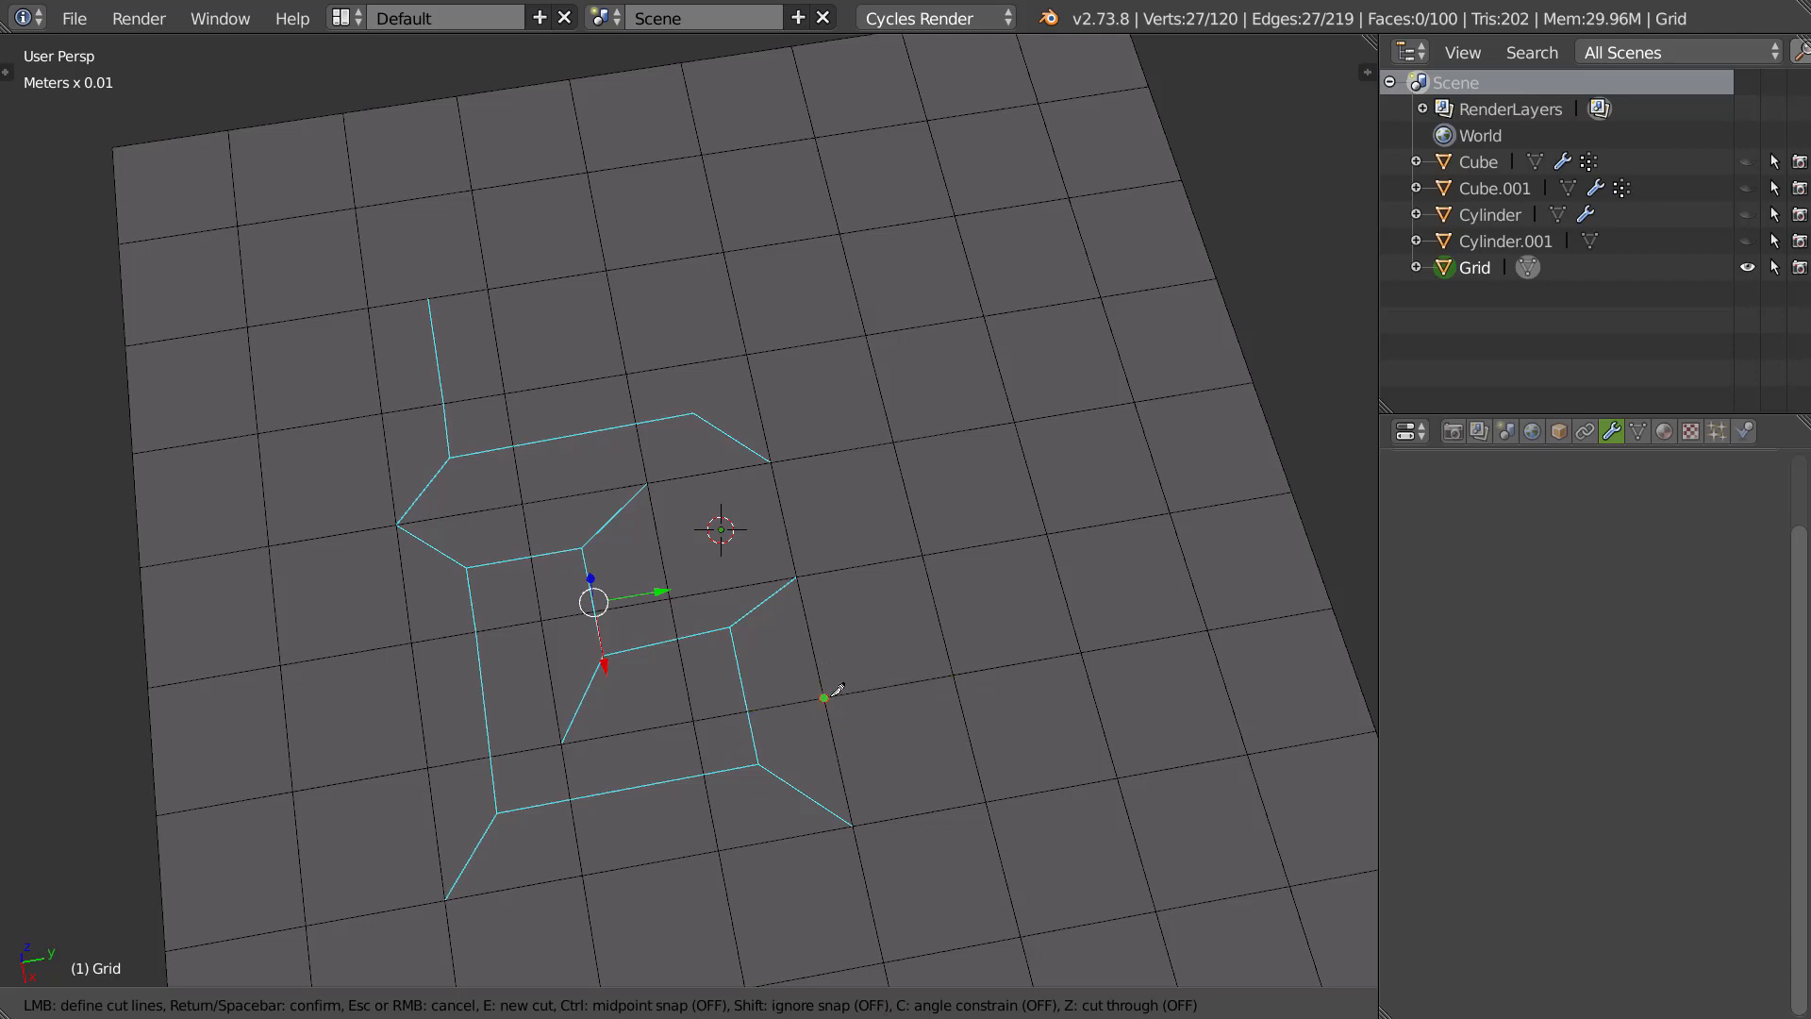
click(920, 557)
key(c)
click(884, 629)
key(Escape)
key(KP_7)
shift+middle_drag(853, 557, 738, 664)
key(k)
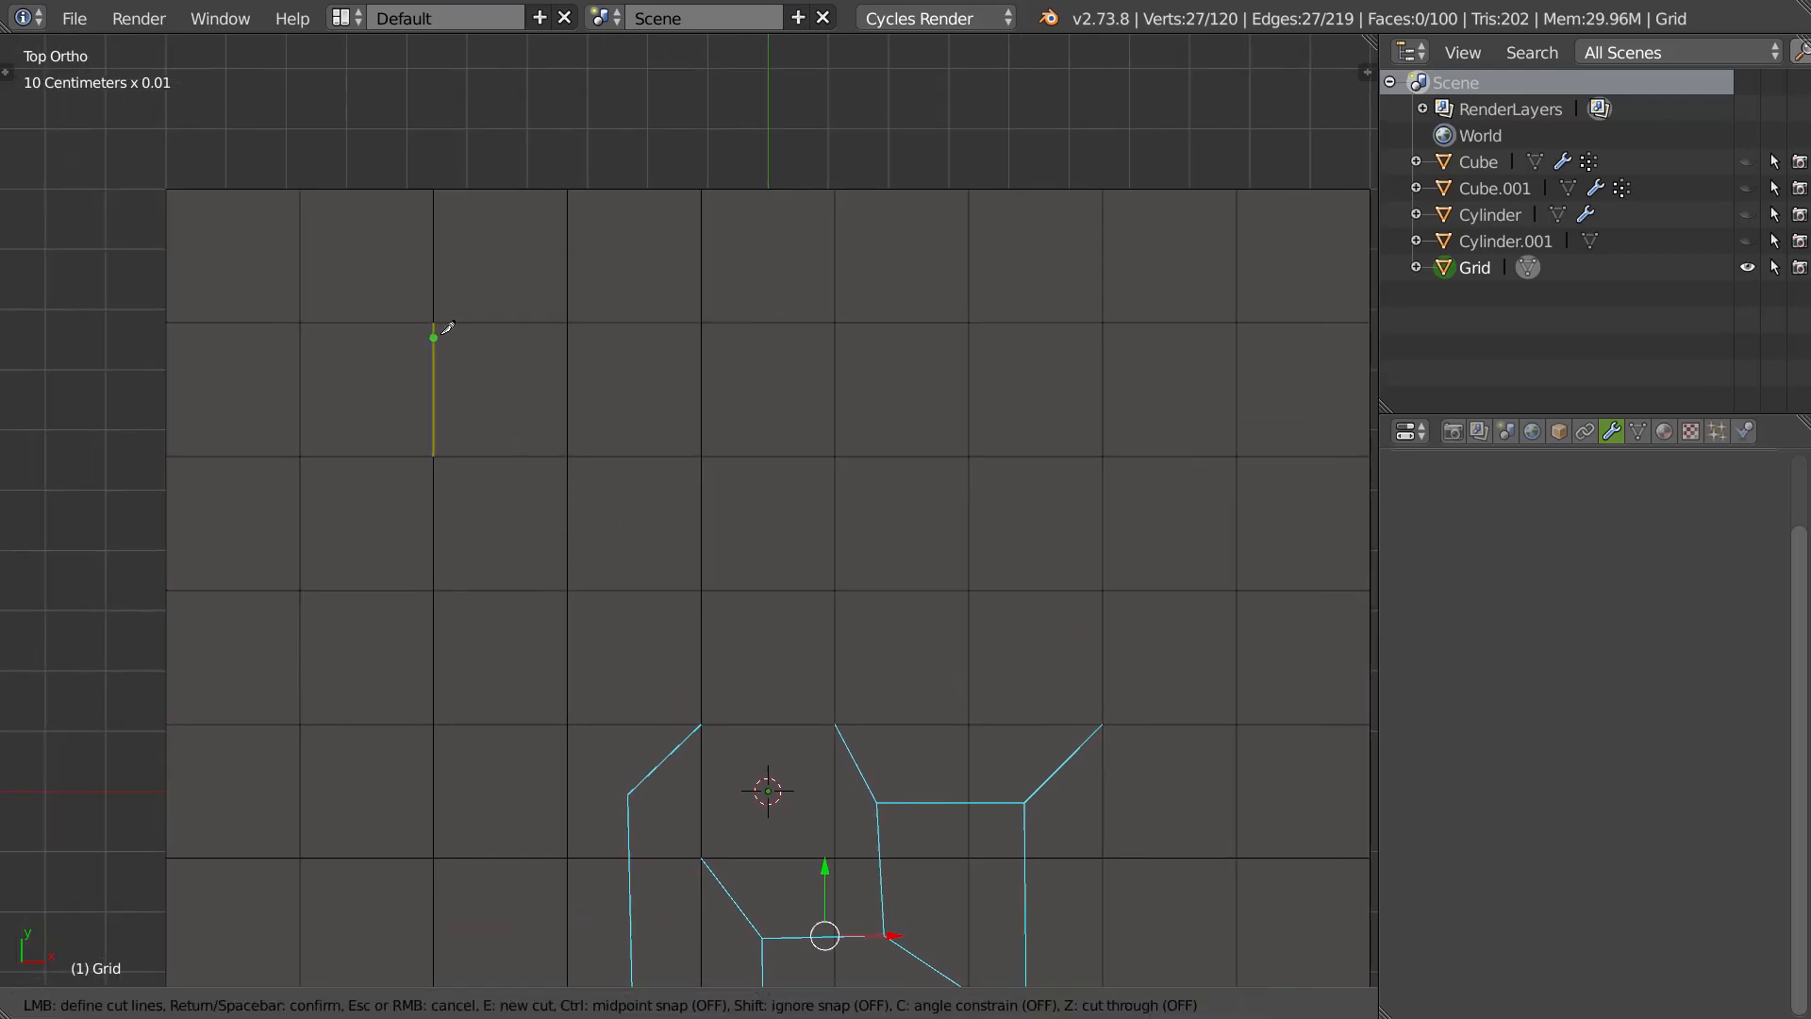
click(434, 323)
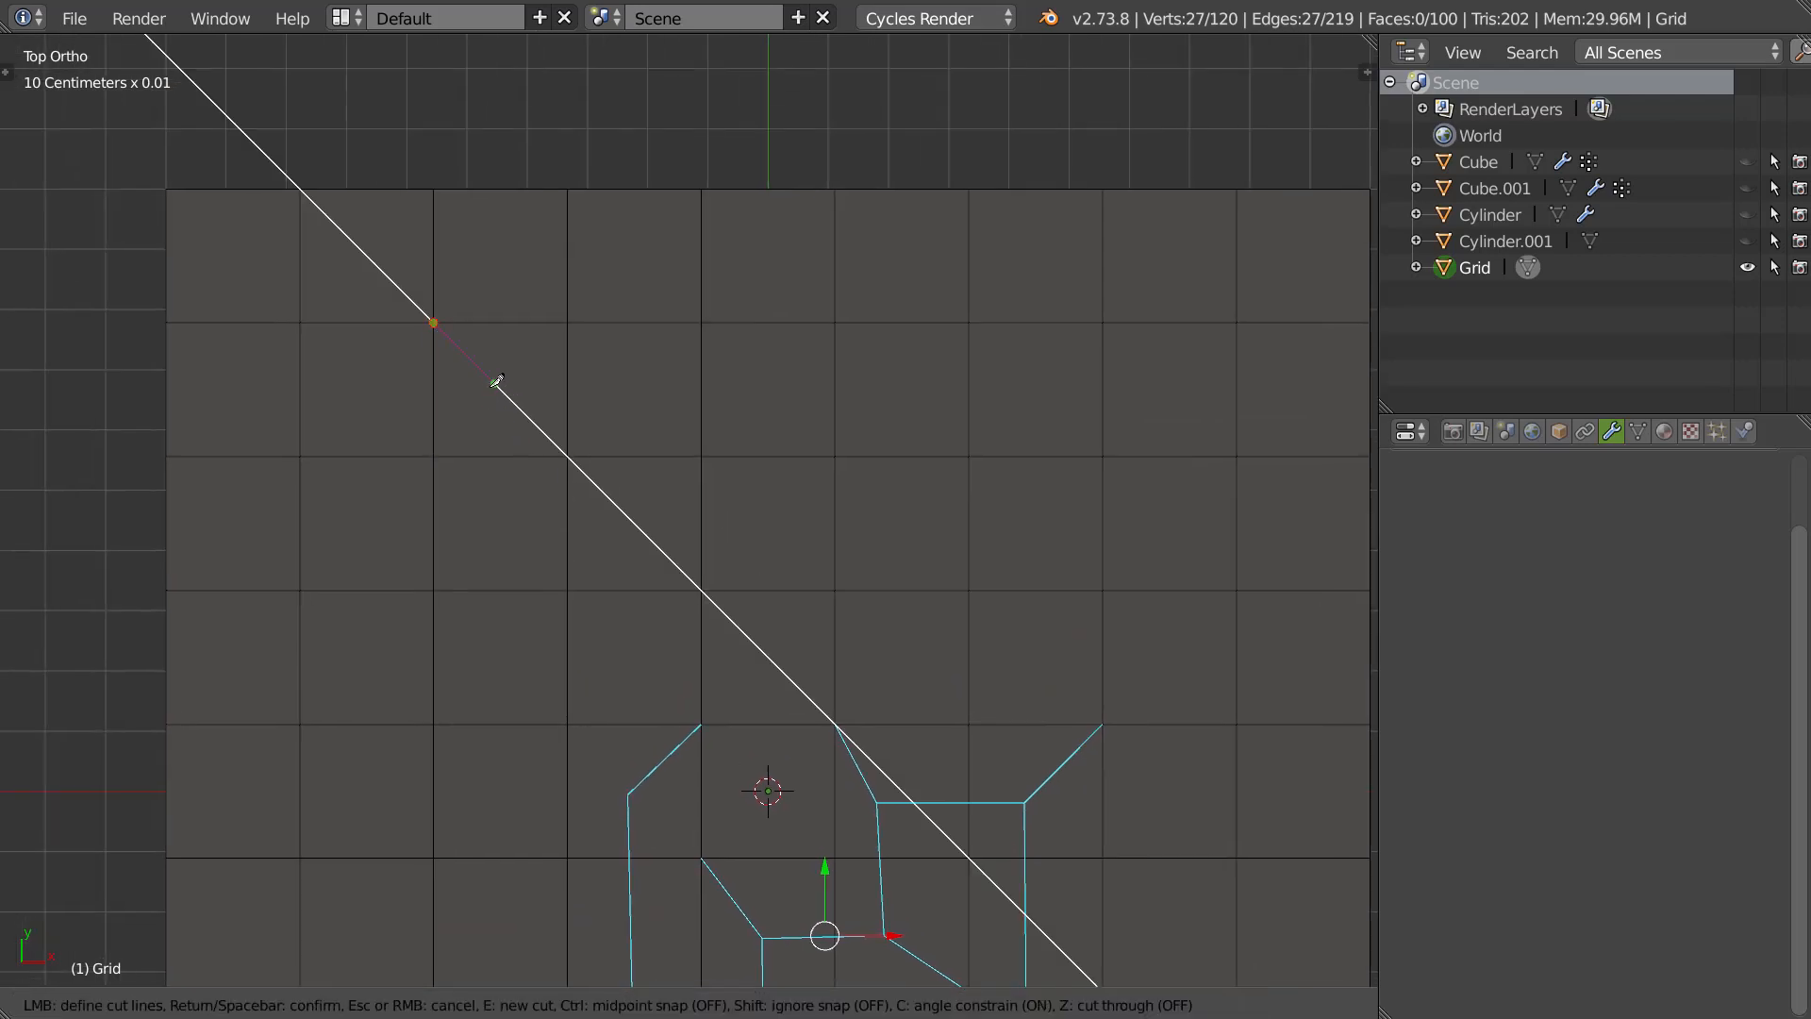
click(492, 382)
key(c)
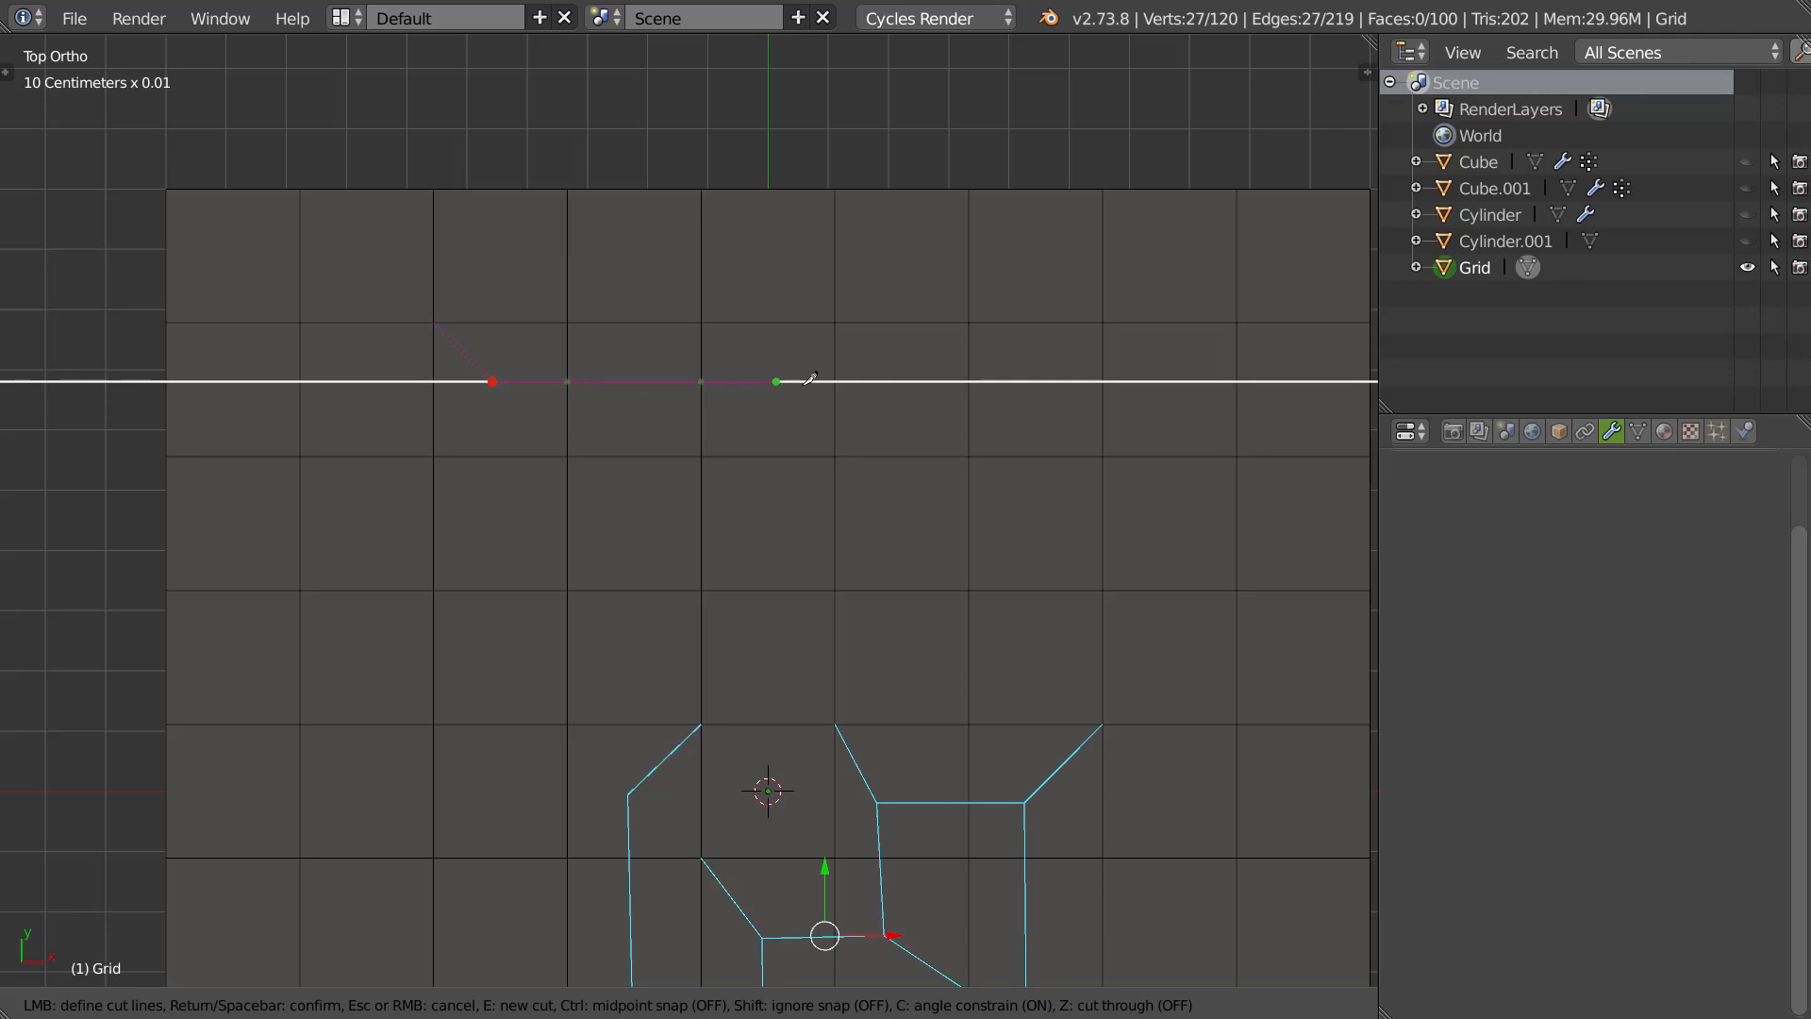
click(766, 382)
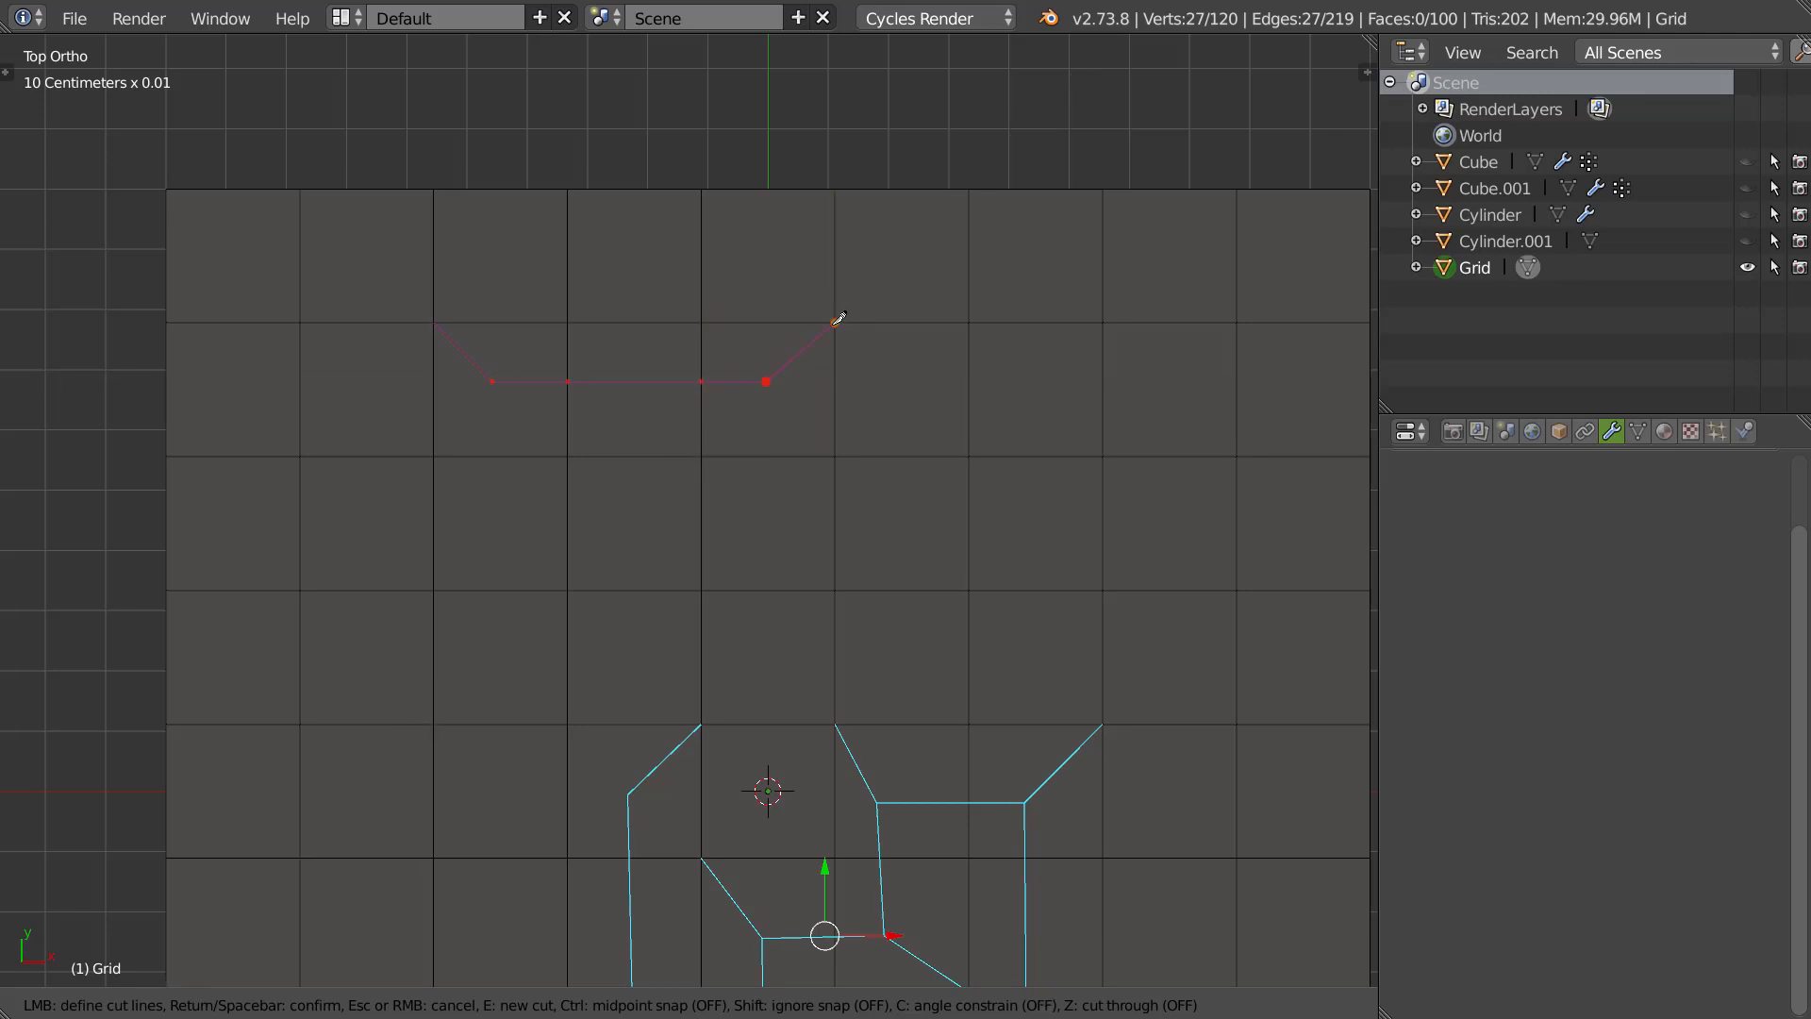
click(835, 323)
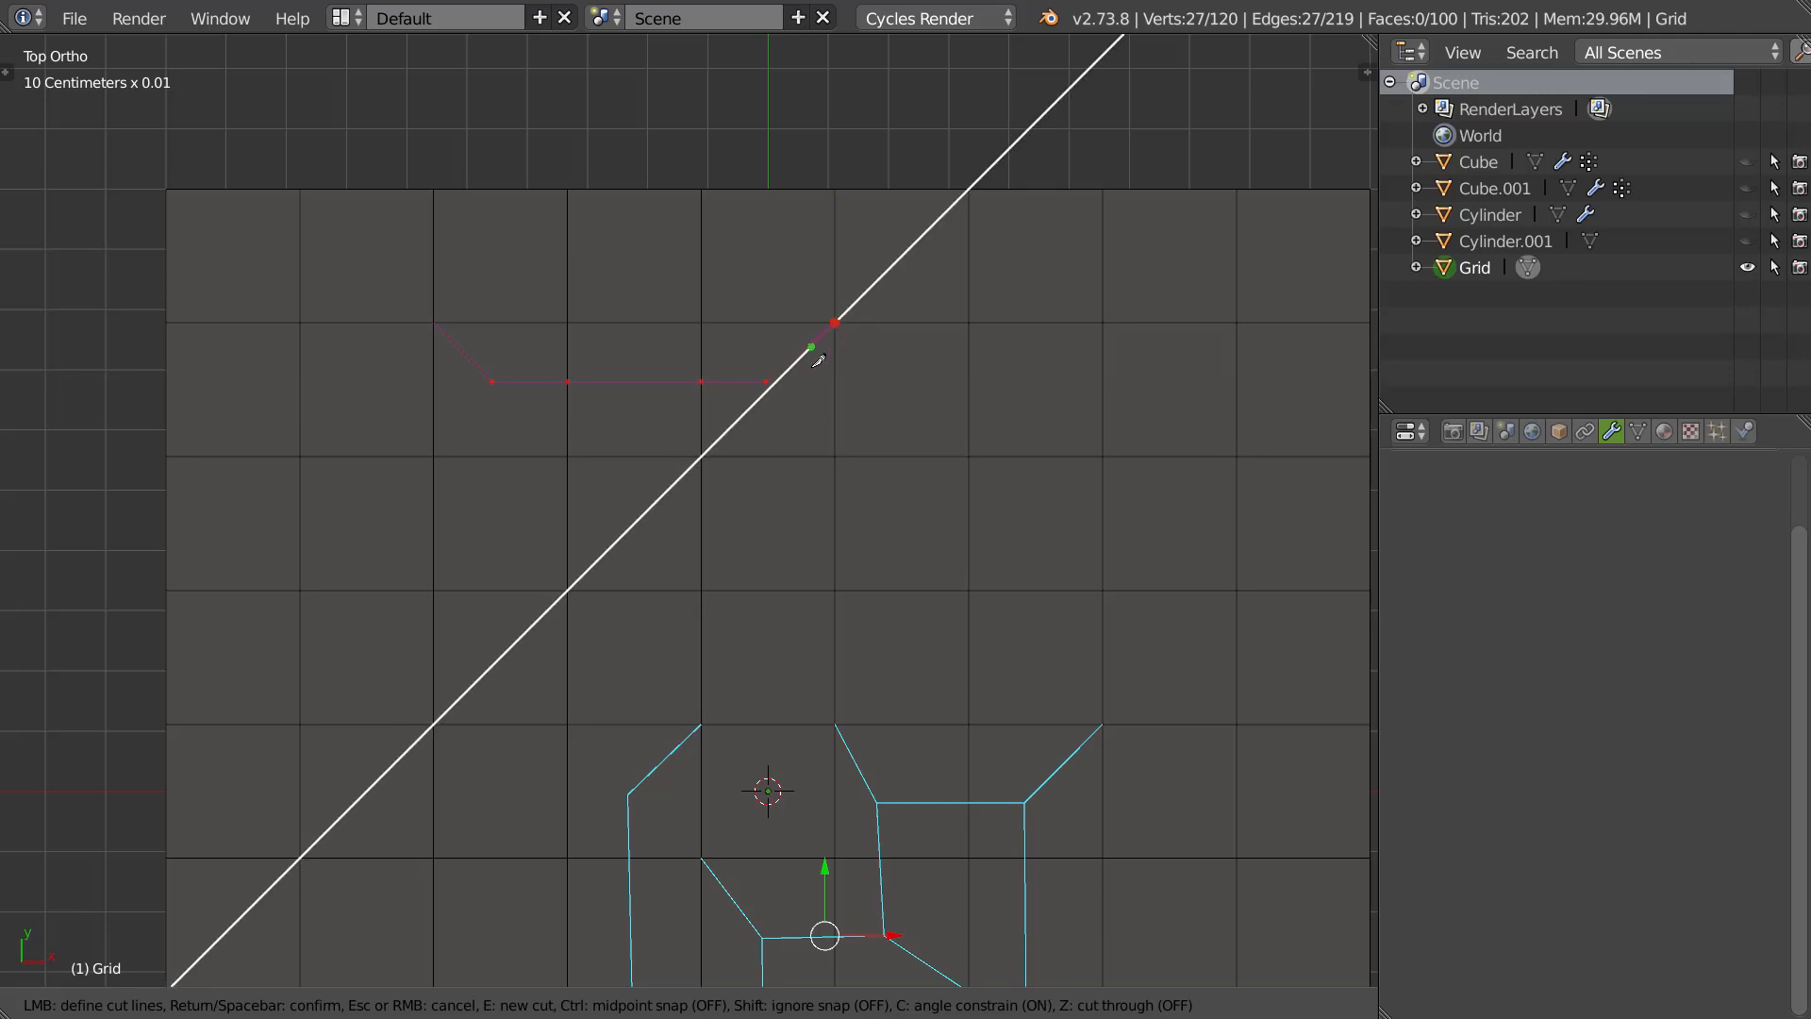
key(Escape)
Knife an angle-constrained cut from a grid vertex diagonally inward, straight across, and diagonally out to the vertex three columns over.
key(k)
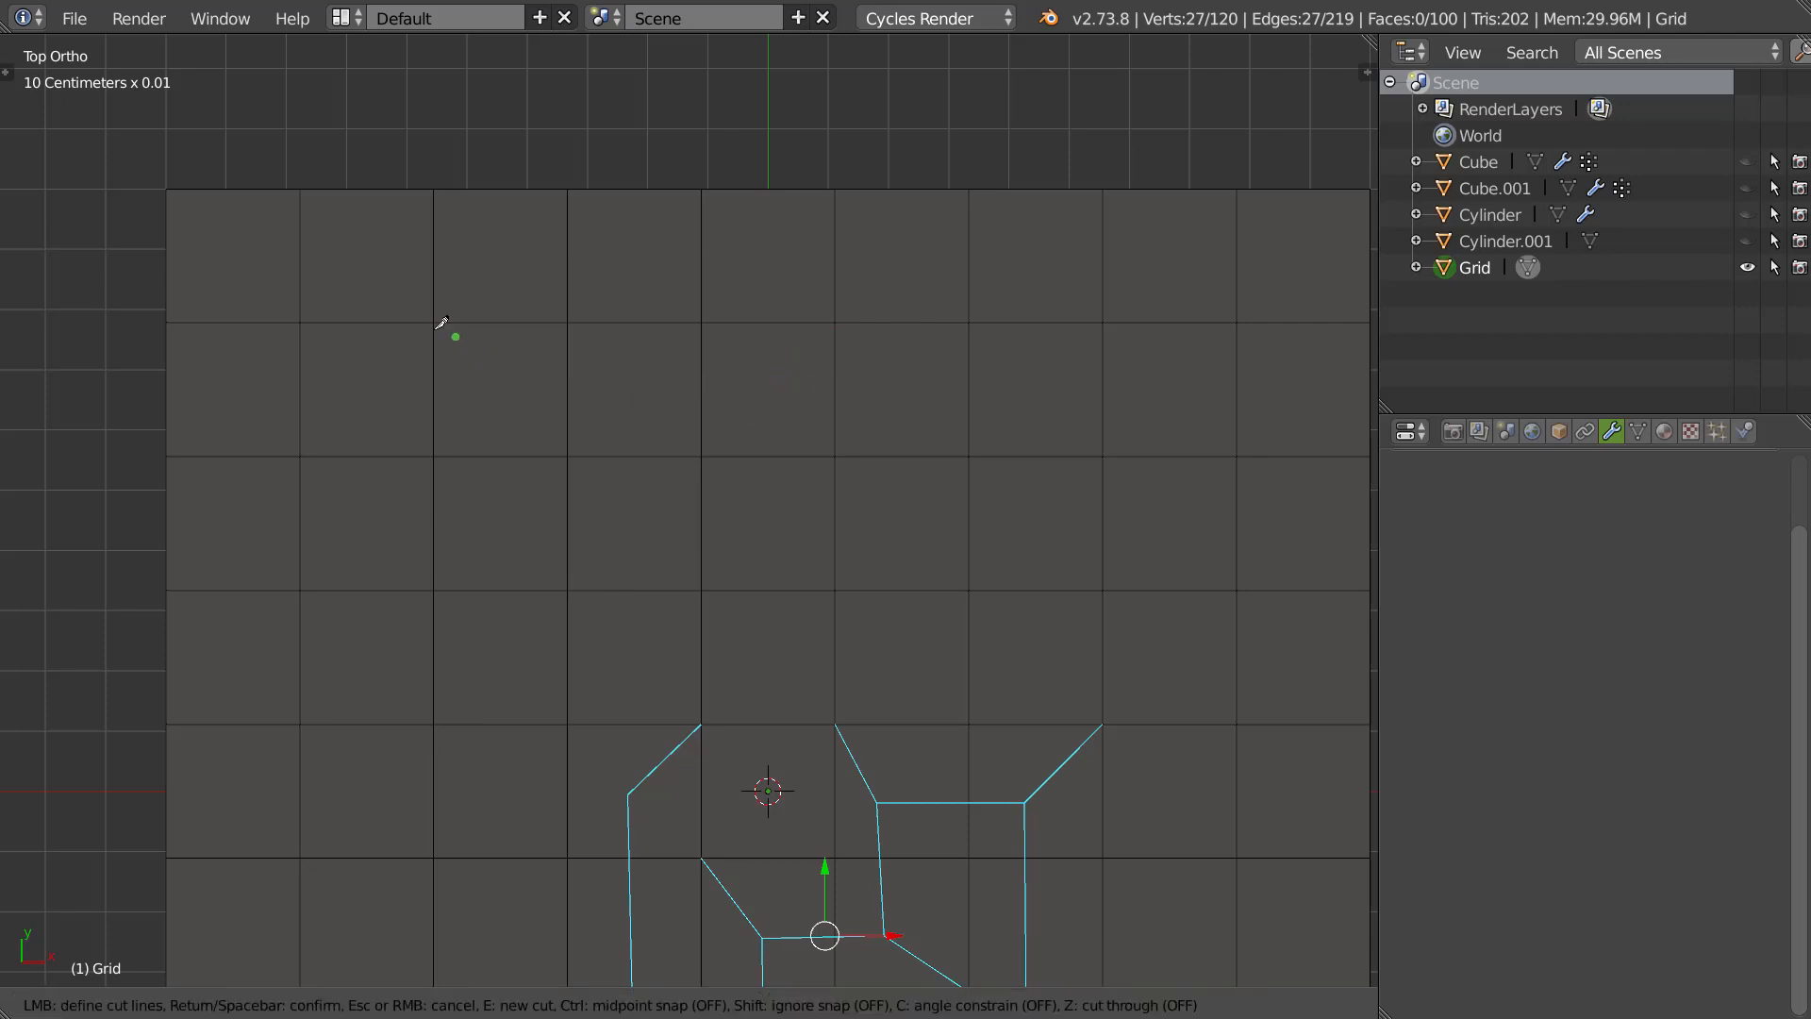
click(433, 323)
key(c)
click(497, 382)
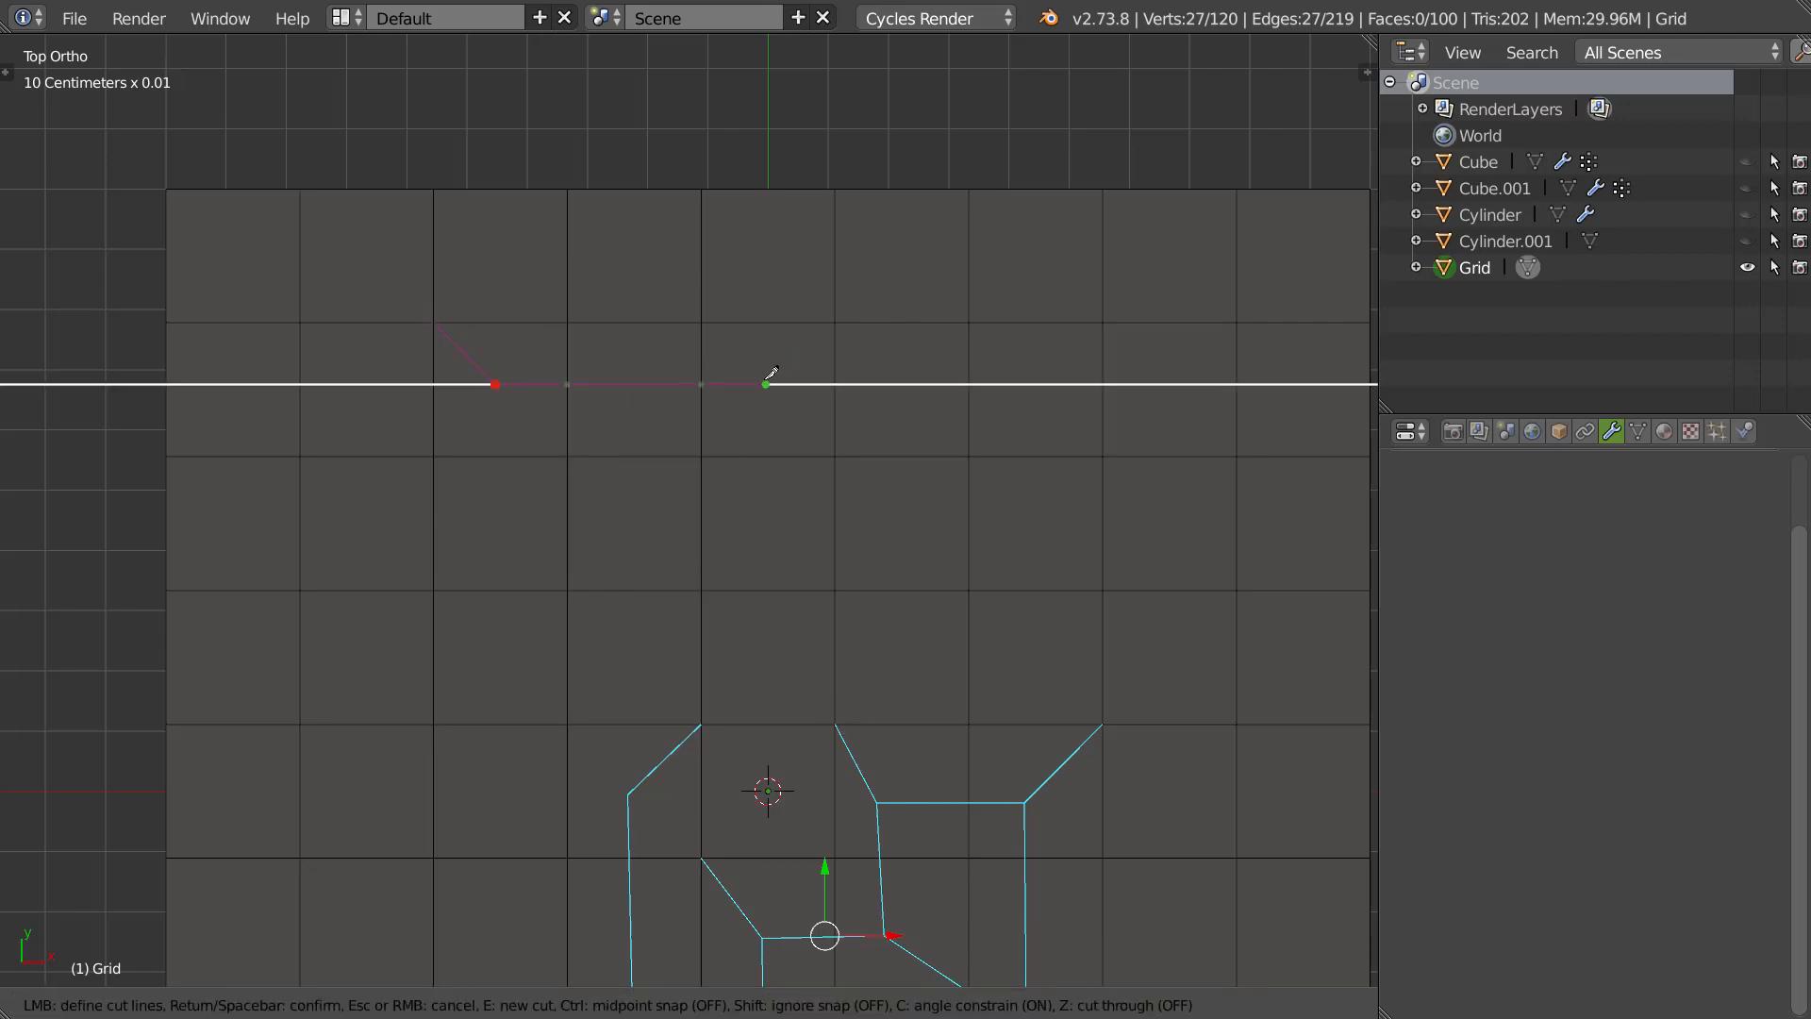
click(769, 383)
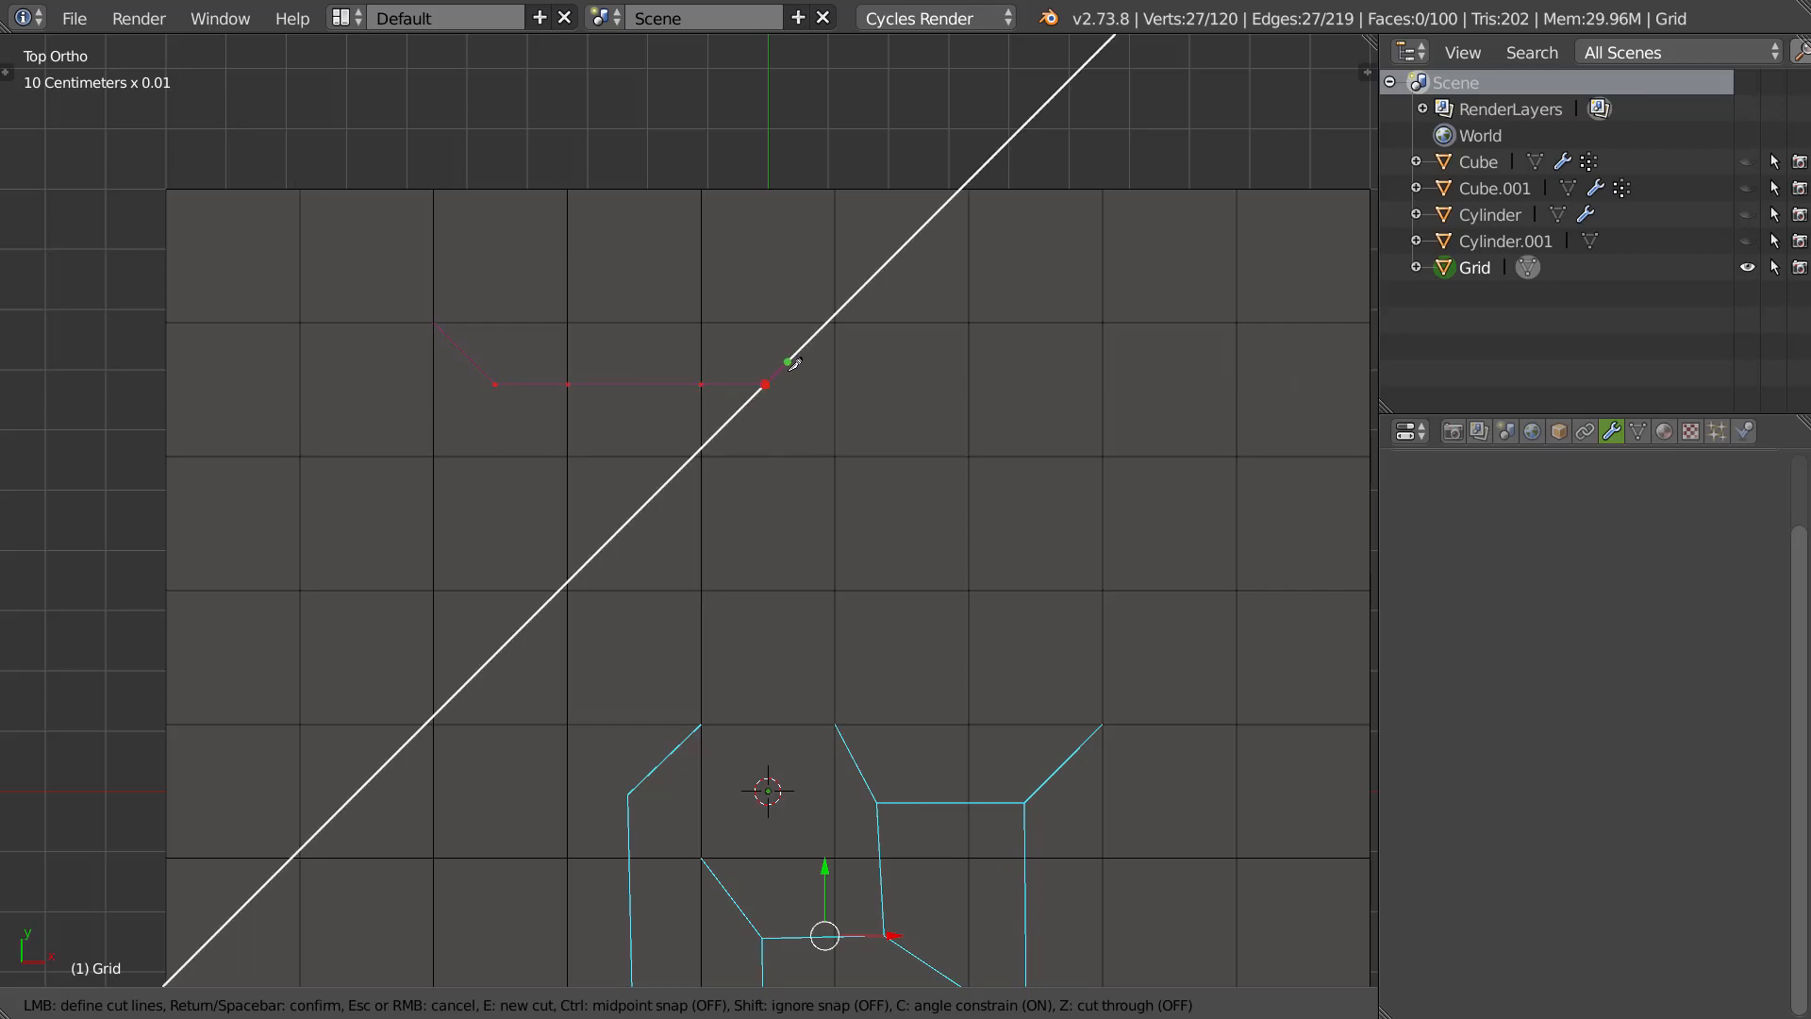
key(c)
click(835, 323)
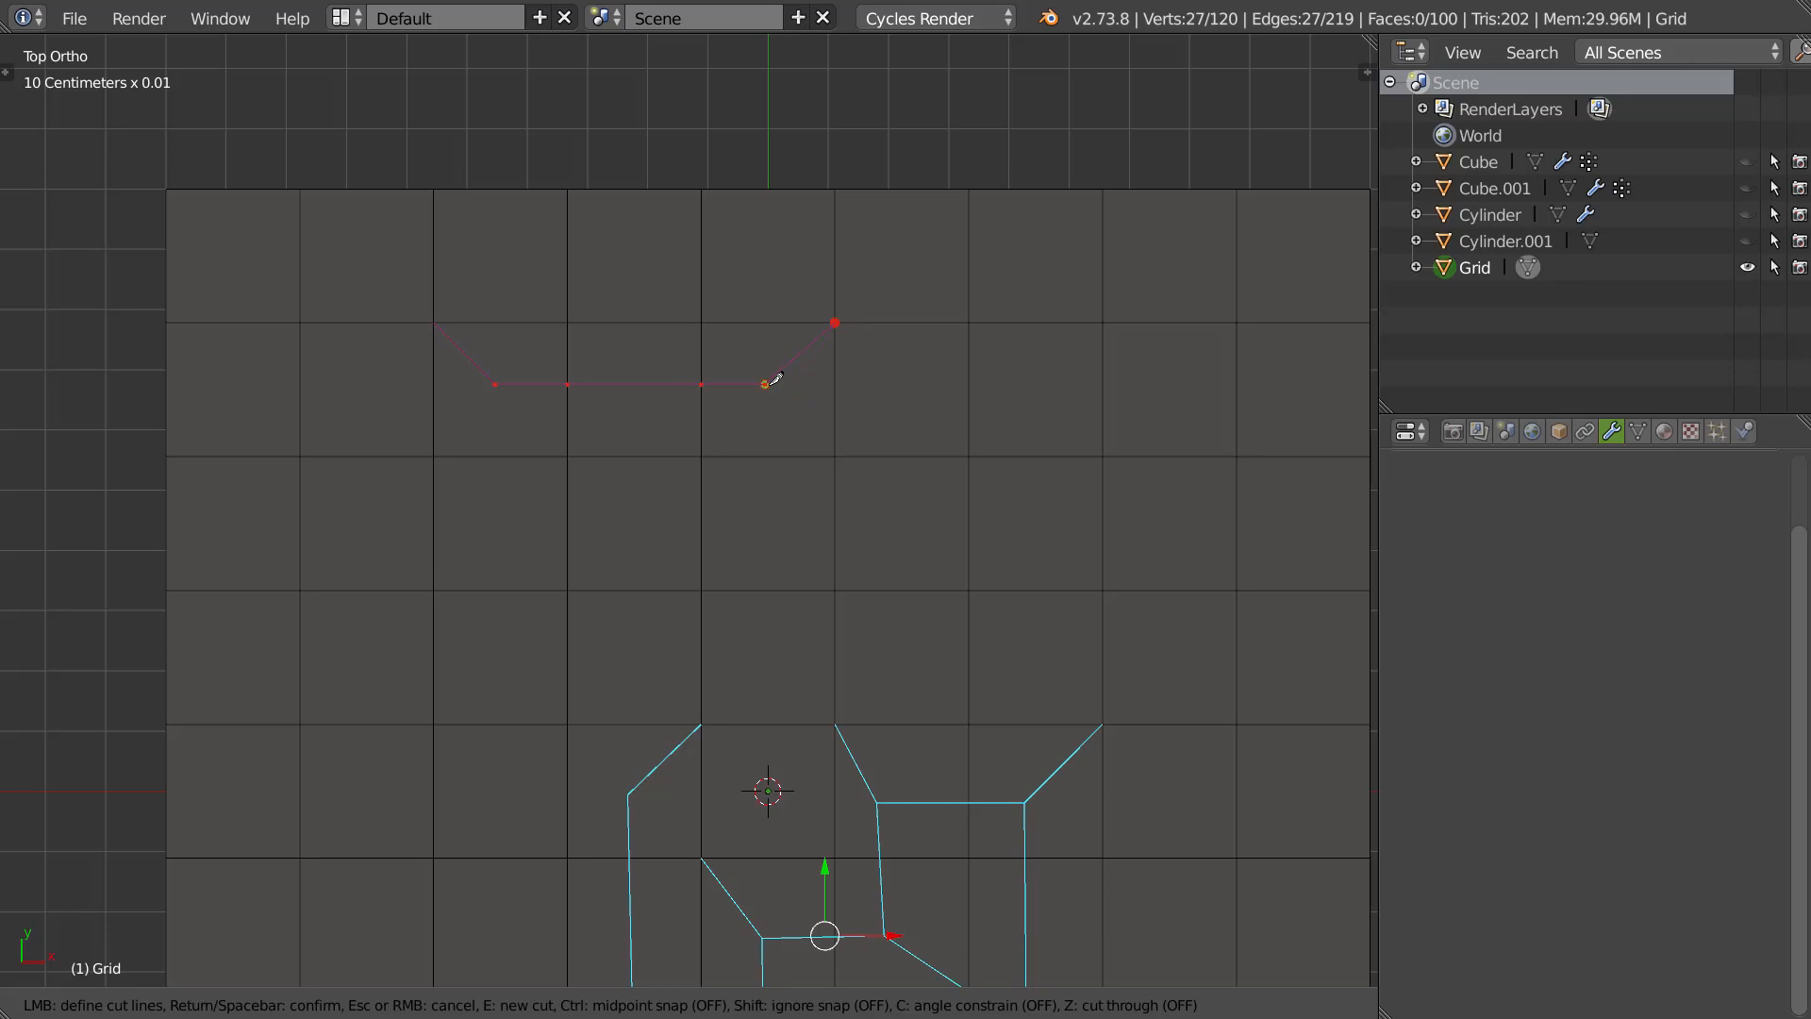
Continue the Knife cut down, branching to the lower grid vertices, and back across and up to close an inner rectangle.
key(c)
click(765, 530)
key(c)
click(834, 586)
click(760, 529)
key(c)
click(493, 529)
key(c)
click(496, 384)
key(Return)
Enable snapping and align the rectangle's lower-left corner vertex along X with its upper-left corner, including the side's middle vertex.
key(ctrl+Tab)
right_click(491, 526)
ctrl+drag(549, 531, 497, 387)
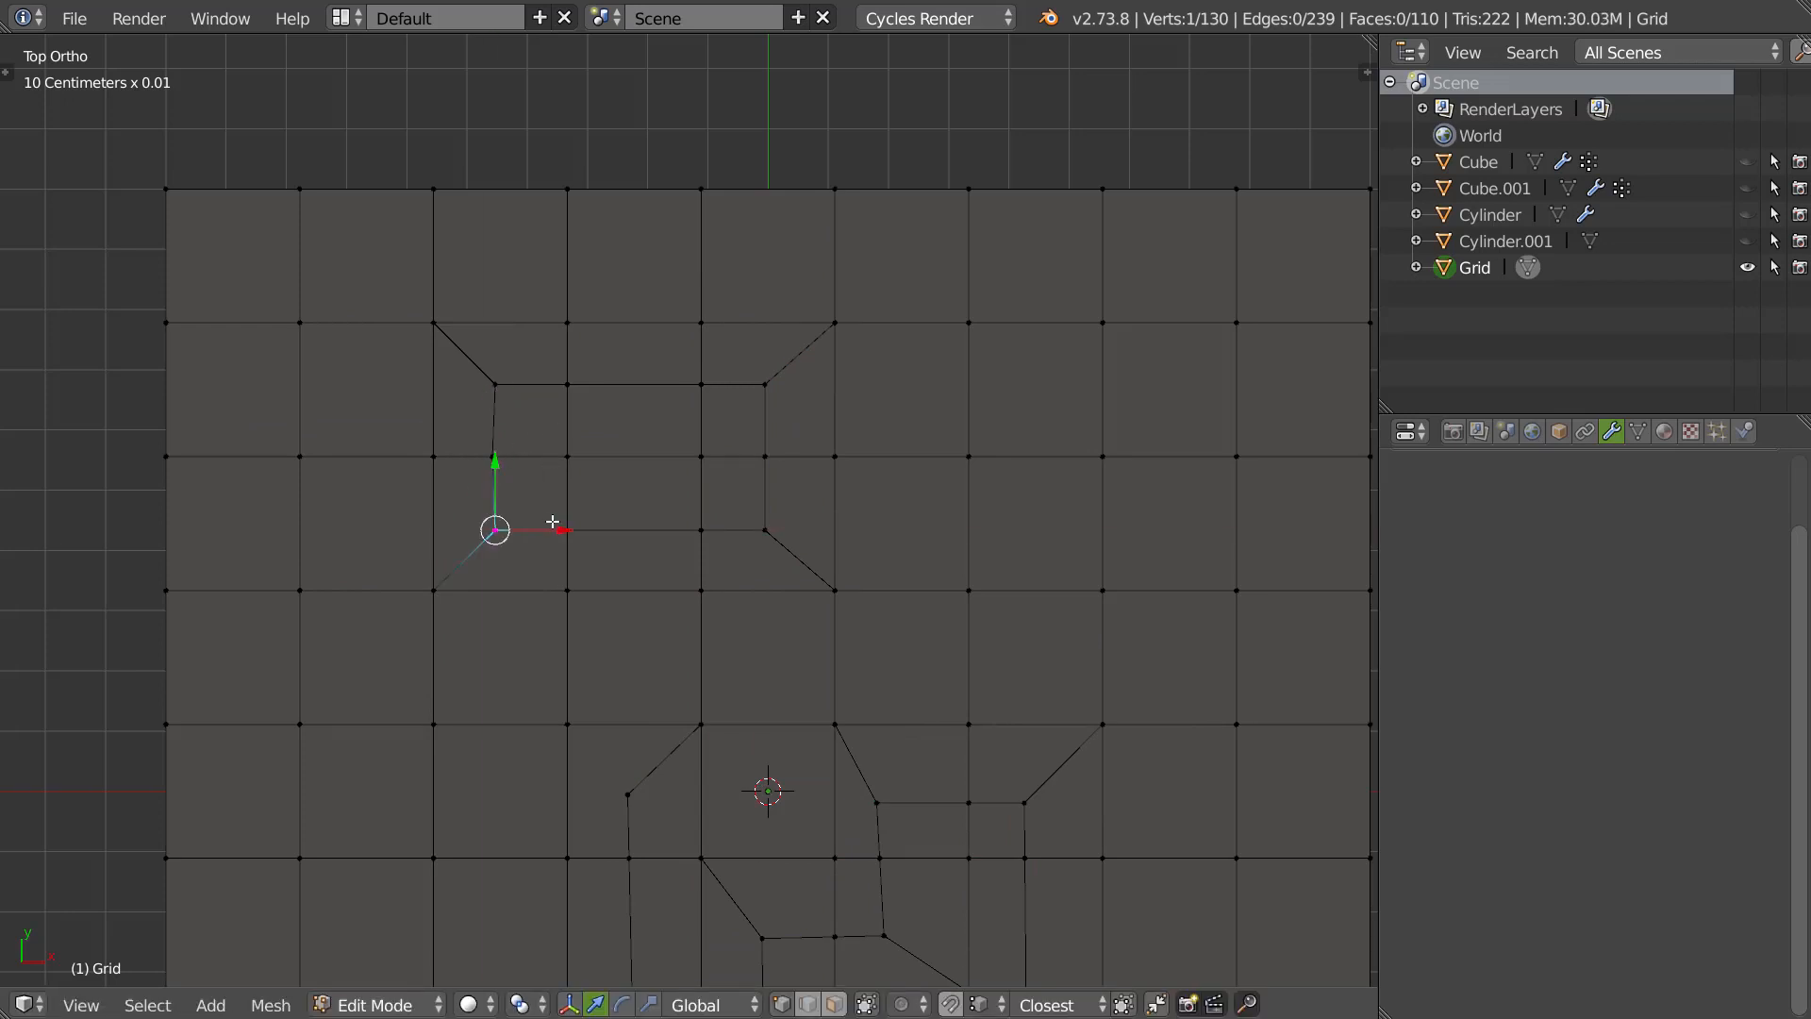
key(ctrl+shift+Tab)
click(343, 501)
drag(566, 529, 509, 384)
right_click(486, 453)
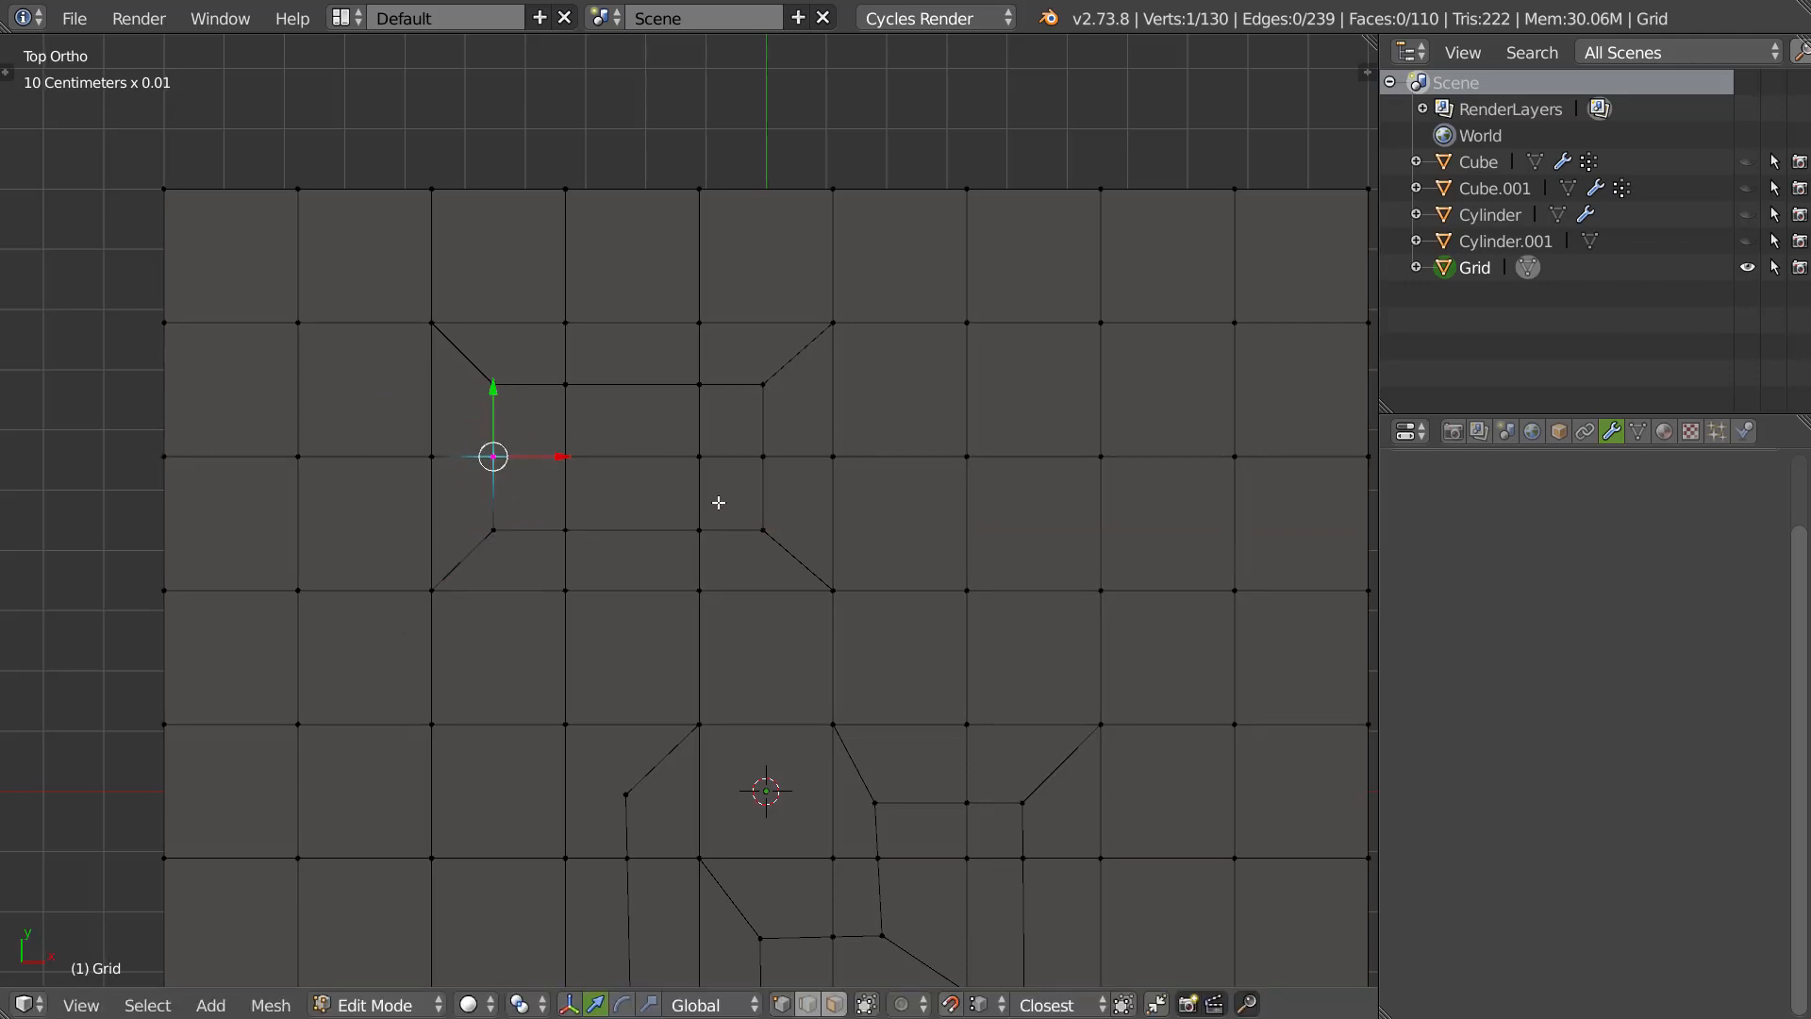
key(k)
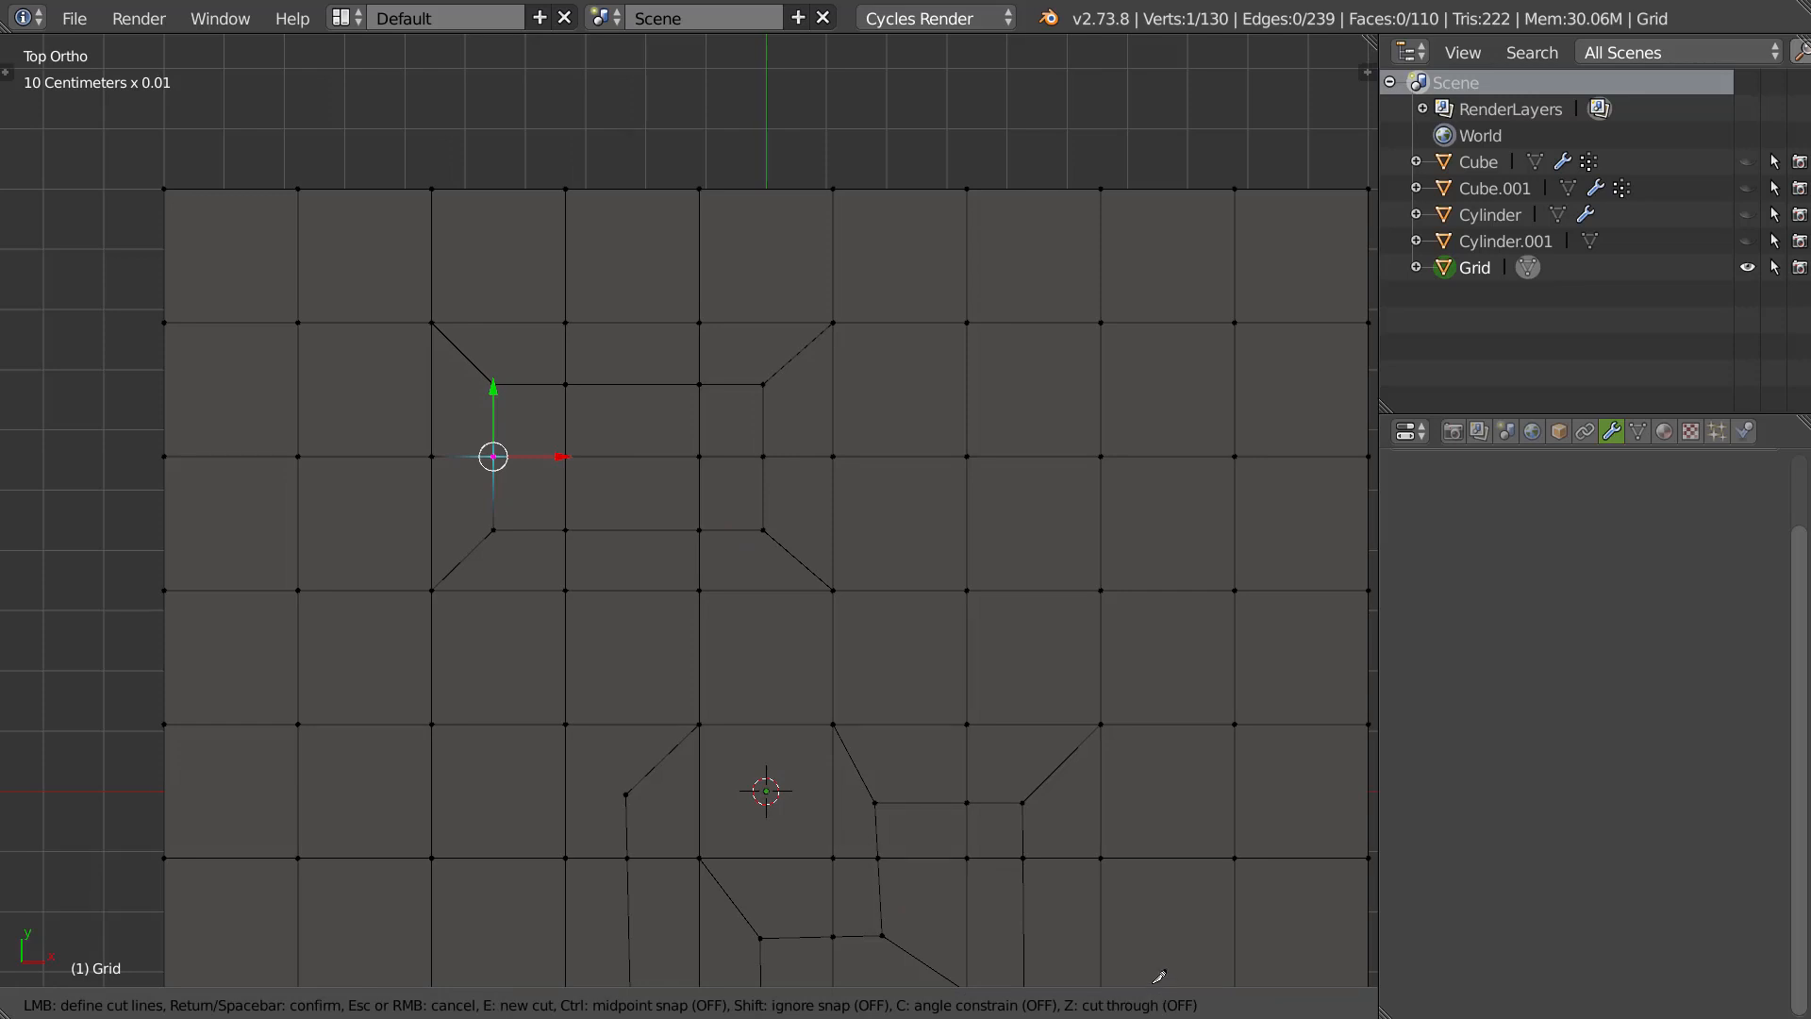
shift+middle_drag(891, 573, 844, 649)
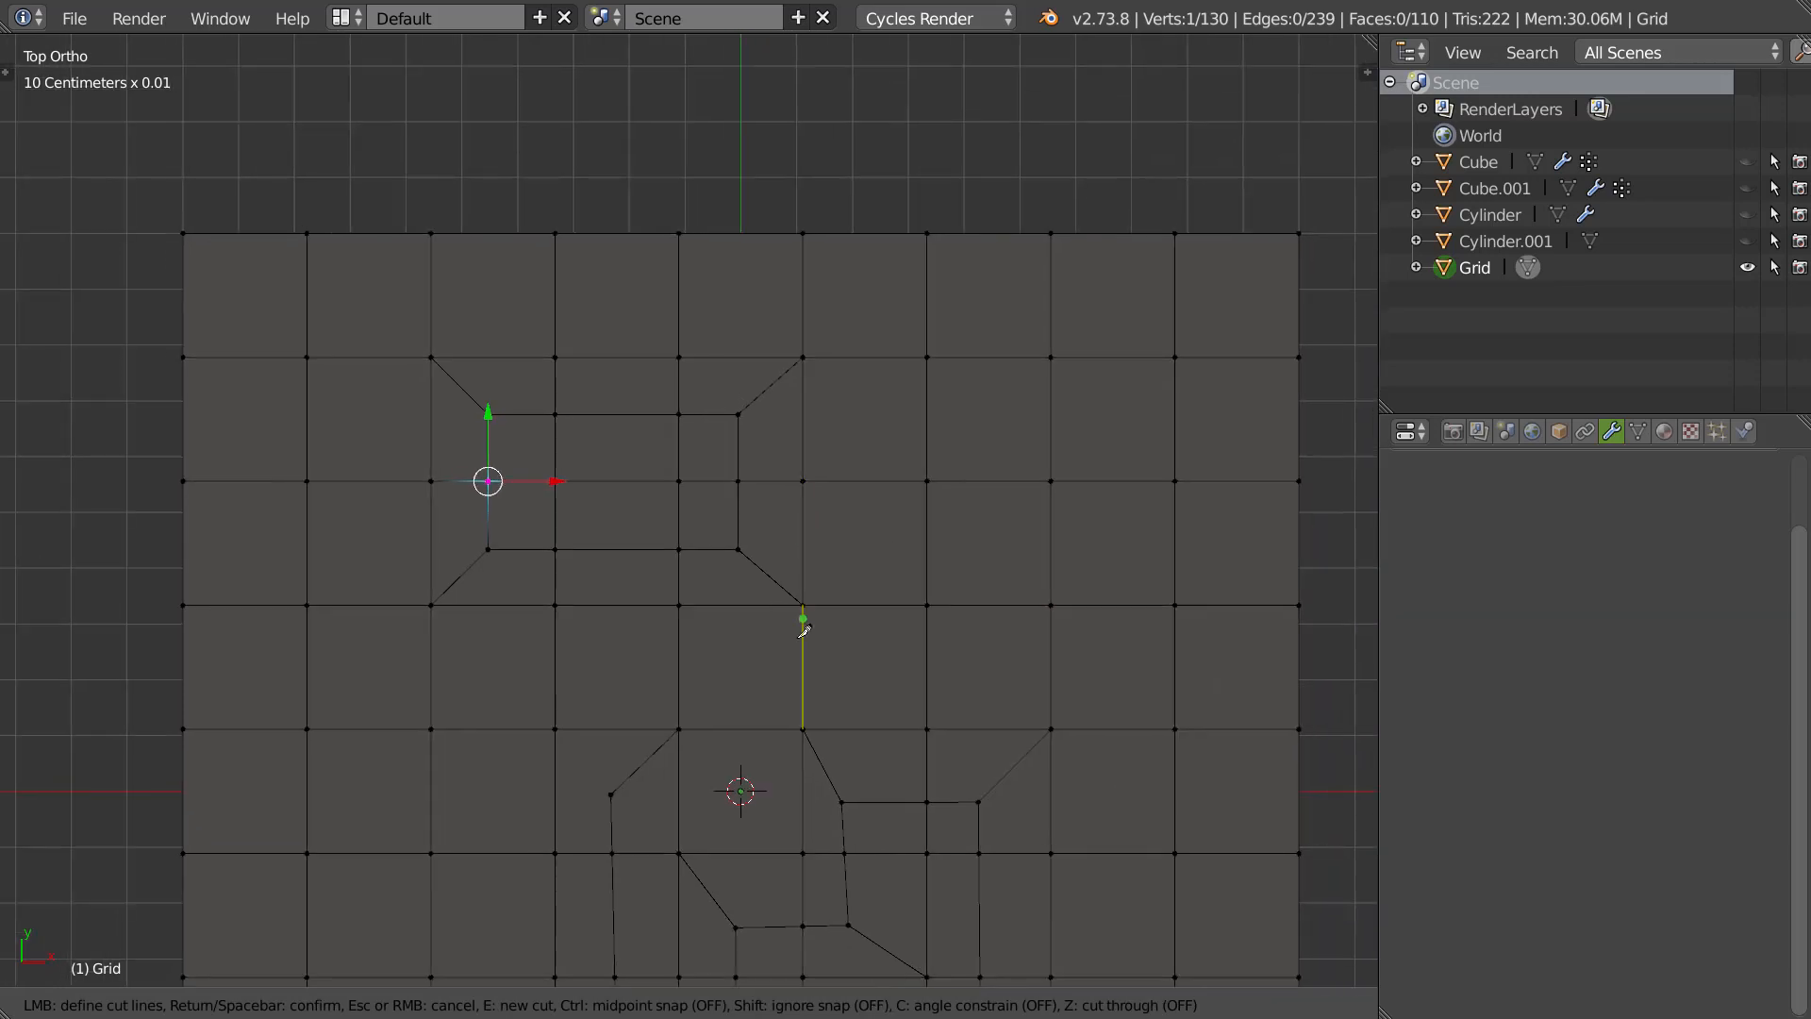
key(Escape)
Select all faces of the grid and extrude them upward into a tall block.
key(Tab)
middle_drag(752, 575, 782, 586)
scroll(756, 582, down, 4)
key(Tab)
scroll(811, 600, up, 1)
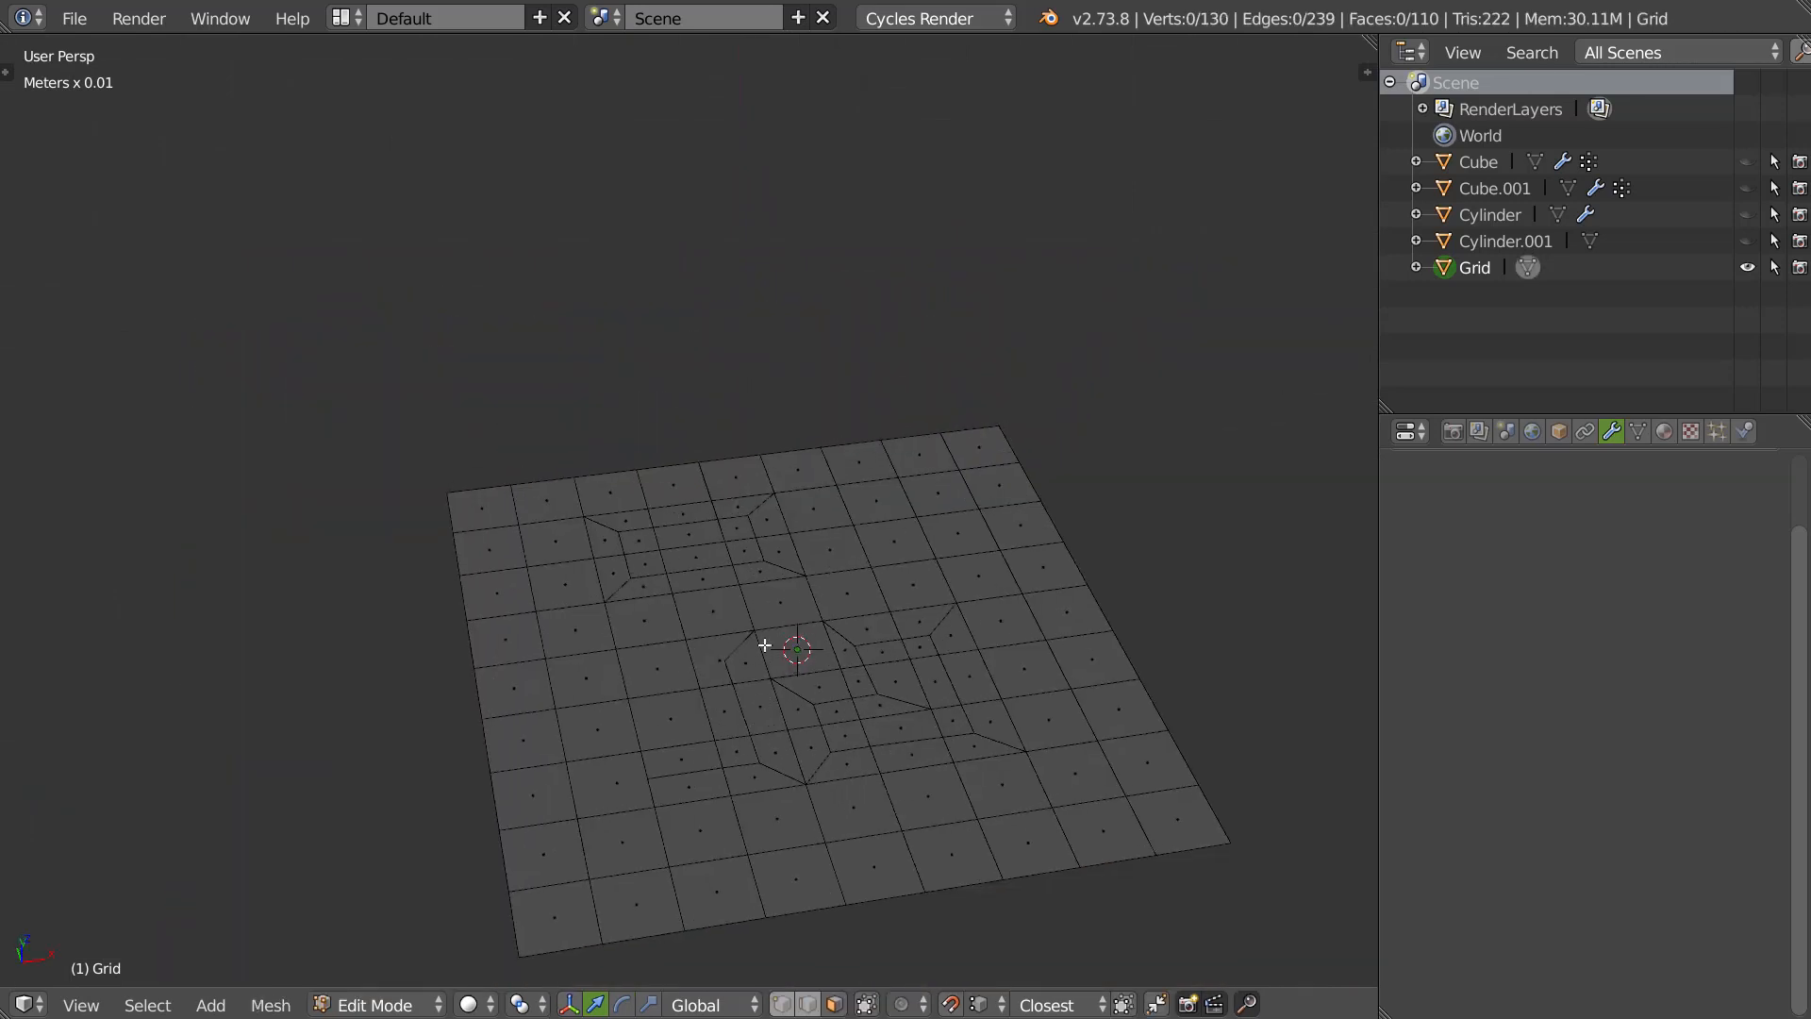
key(a)
middle_drag(764, 706, 800, 579)
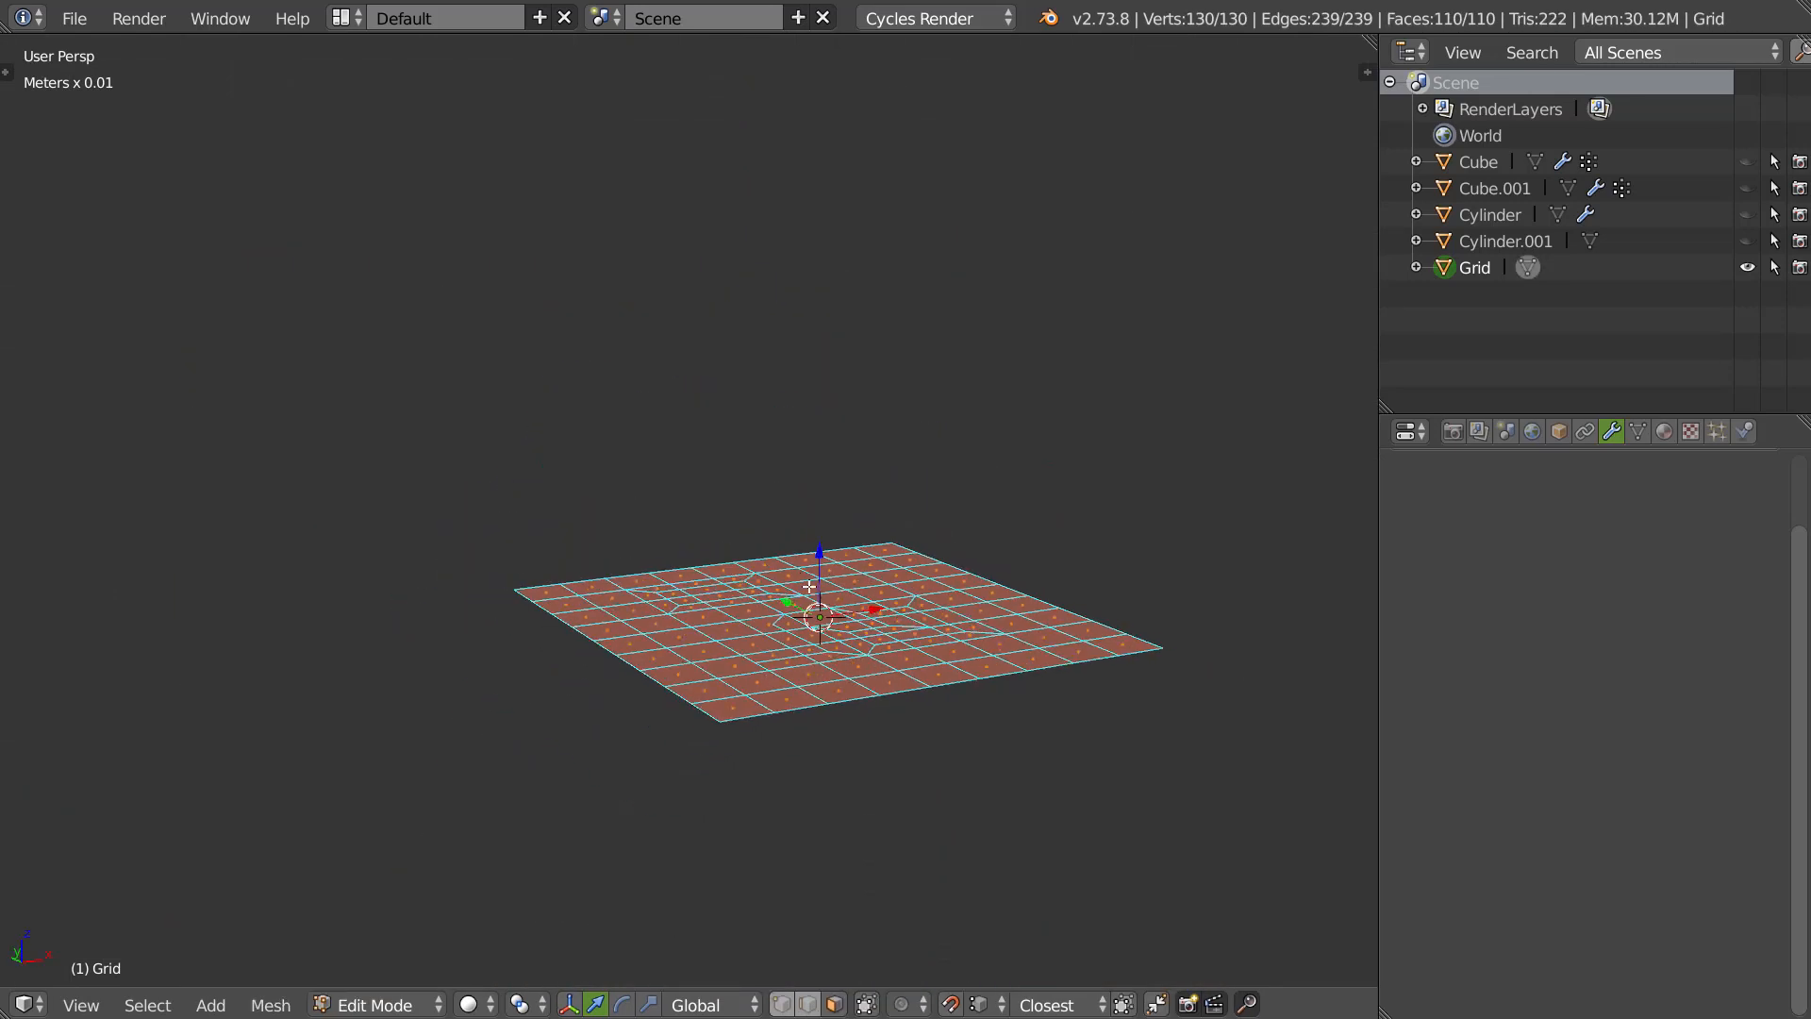
key(e)
click(850, 267)
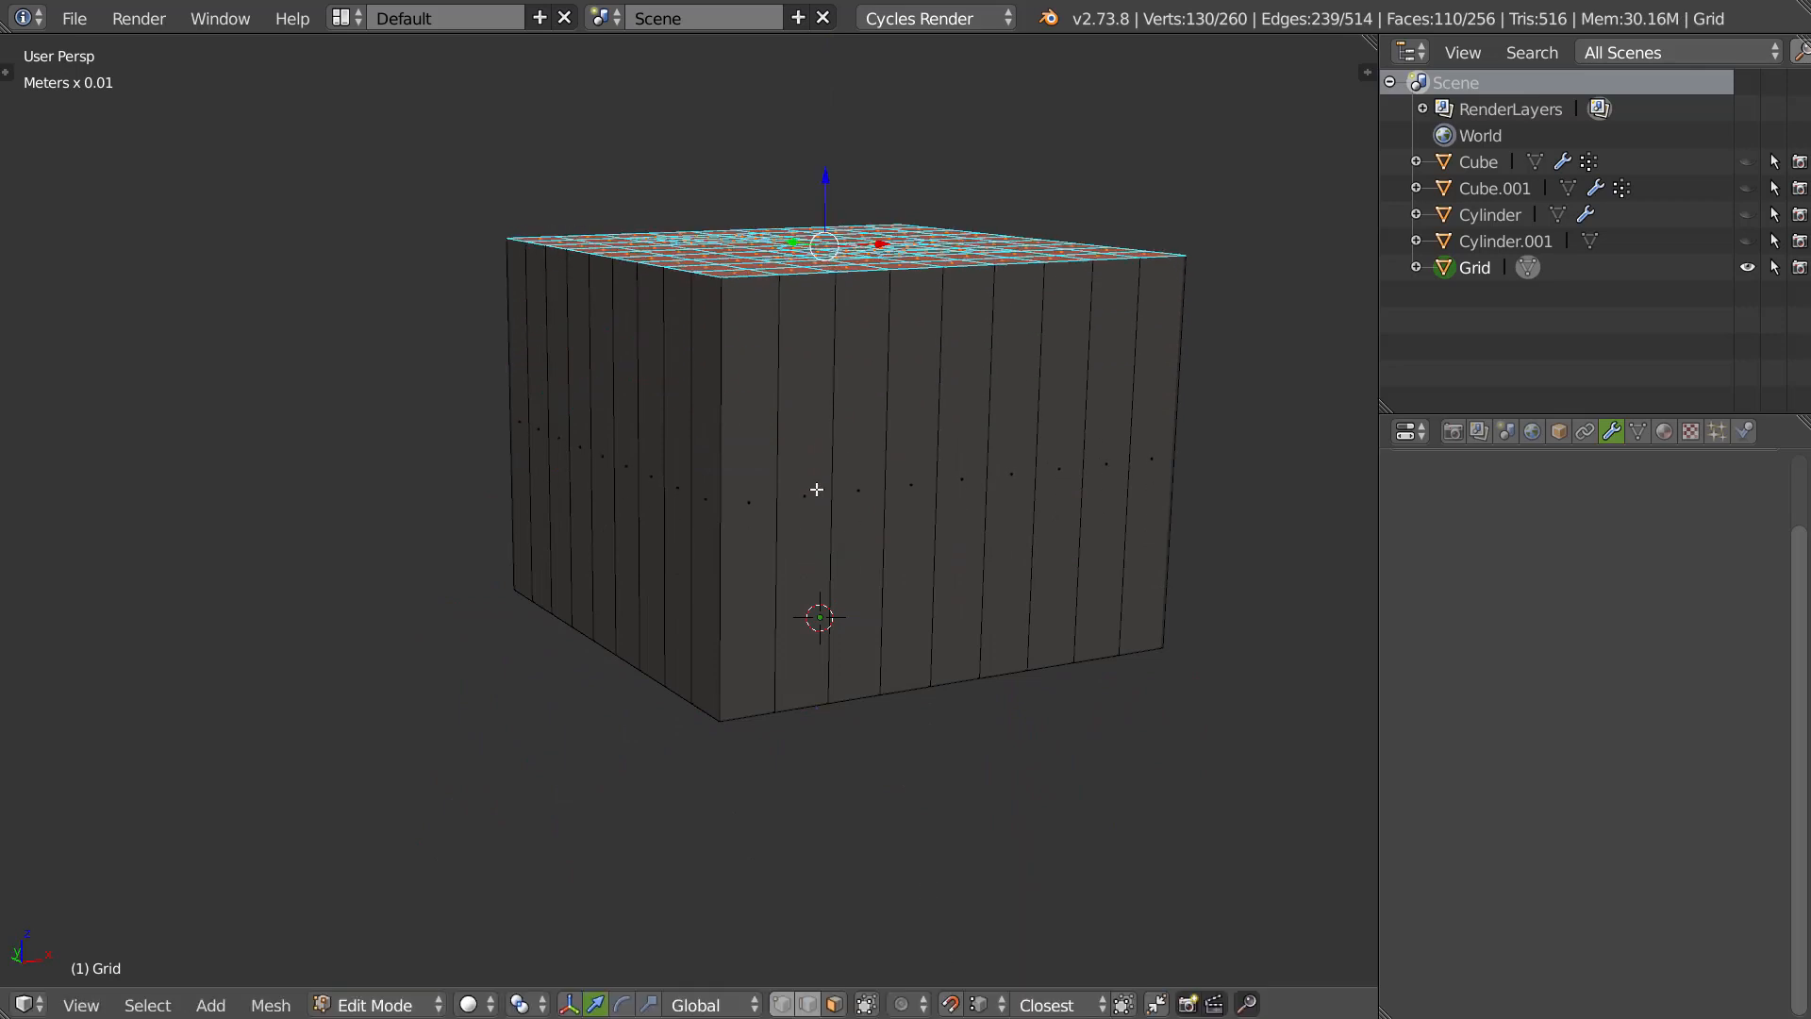
Try a Knife line with cut through enabled across the block's sides, check the far side, and undo it.
key(k)
key(z)
click(1181, 351)
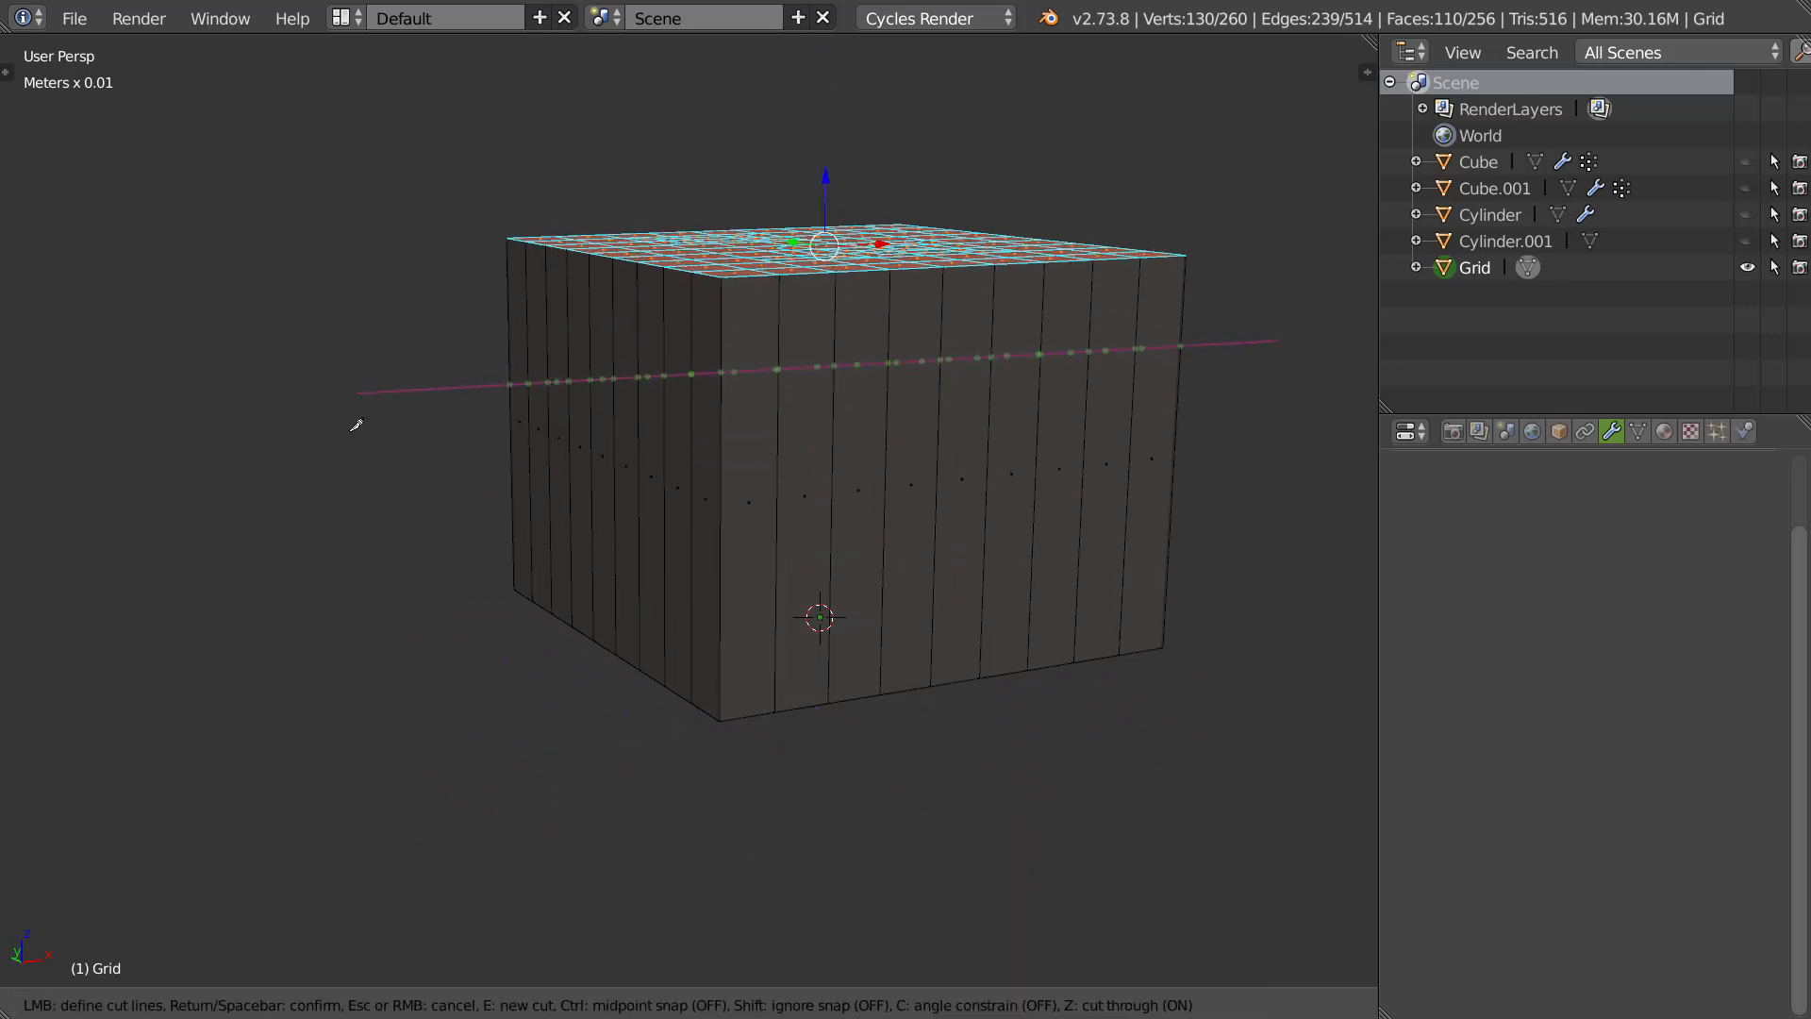
click(401, 423)
key(Return)
middle_drag(719, 444, 731, 497)
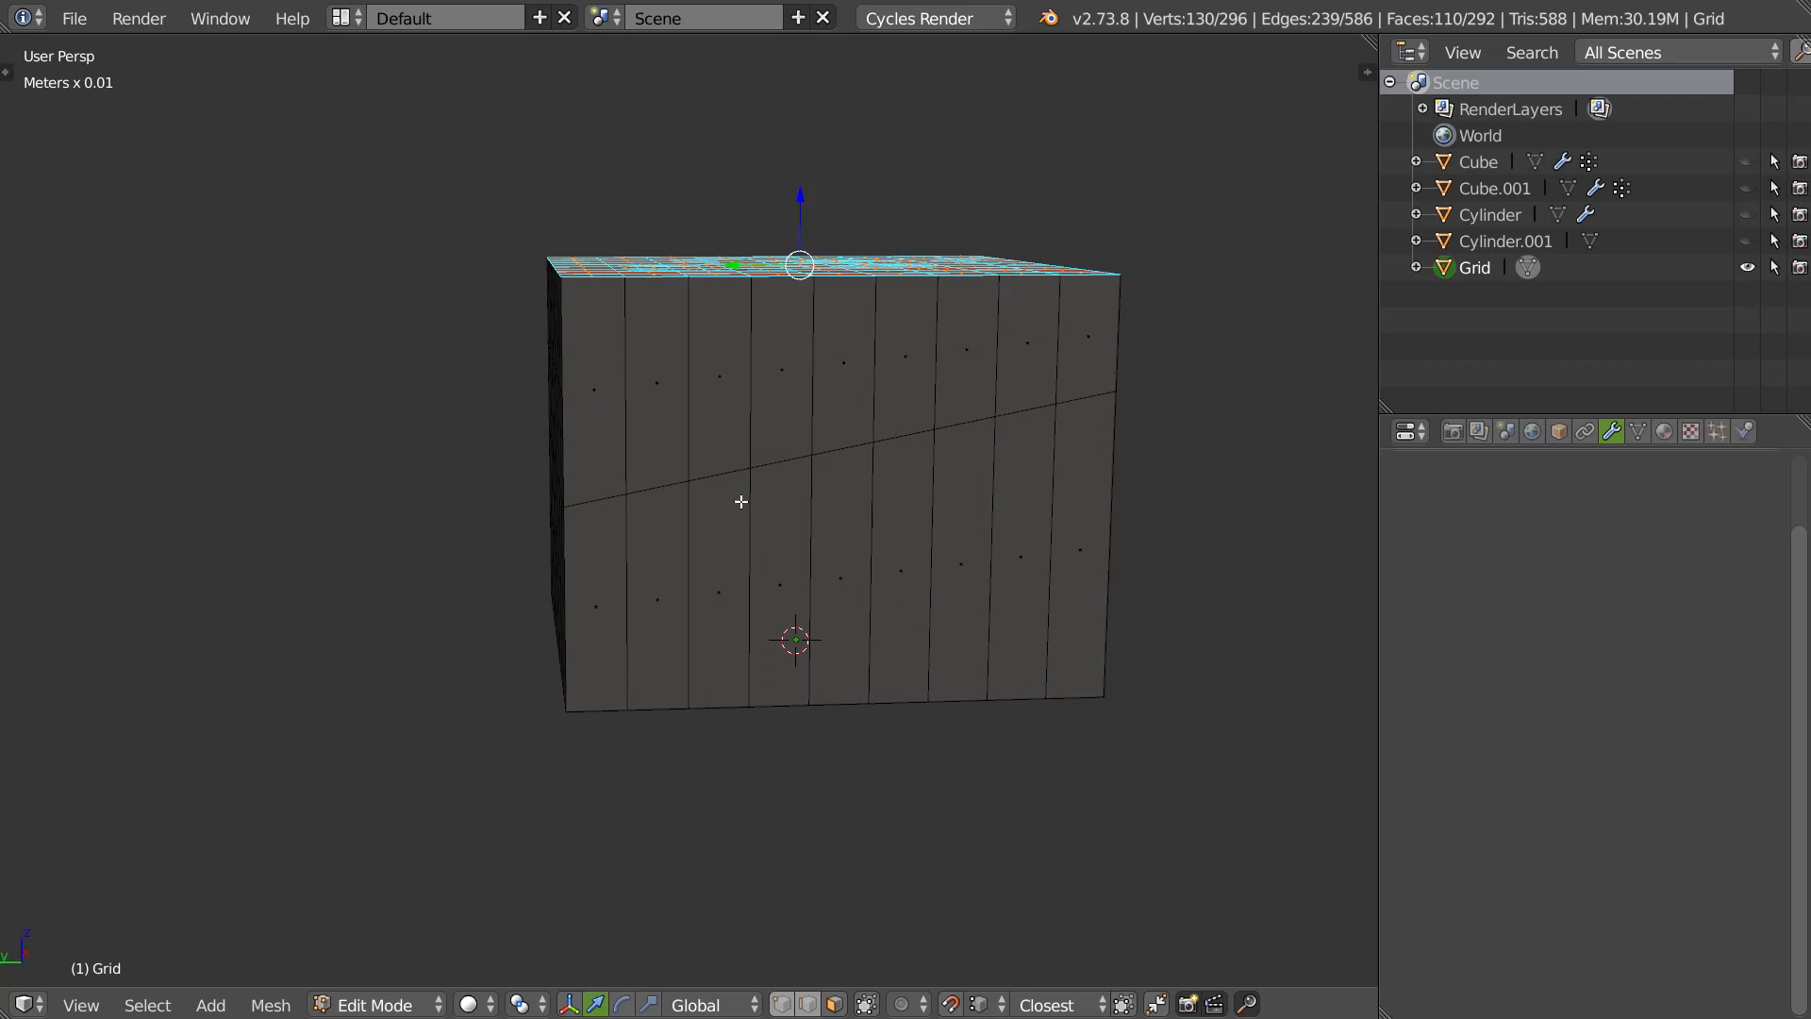
key(ctrl+z)
Select the ring of side faces and Knife one slanted line through all four sides of the block.
mouse_move(756, 518)
middle_down()
mouse_move(784, 497)
mouse_move(733, 498)
middle_up()
alt+right_click(792, 487)
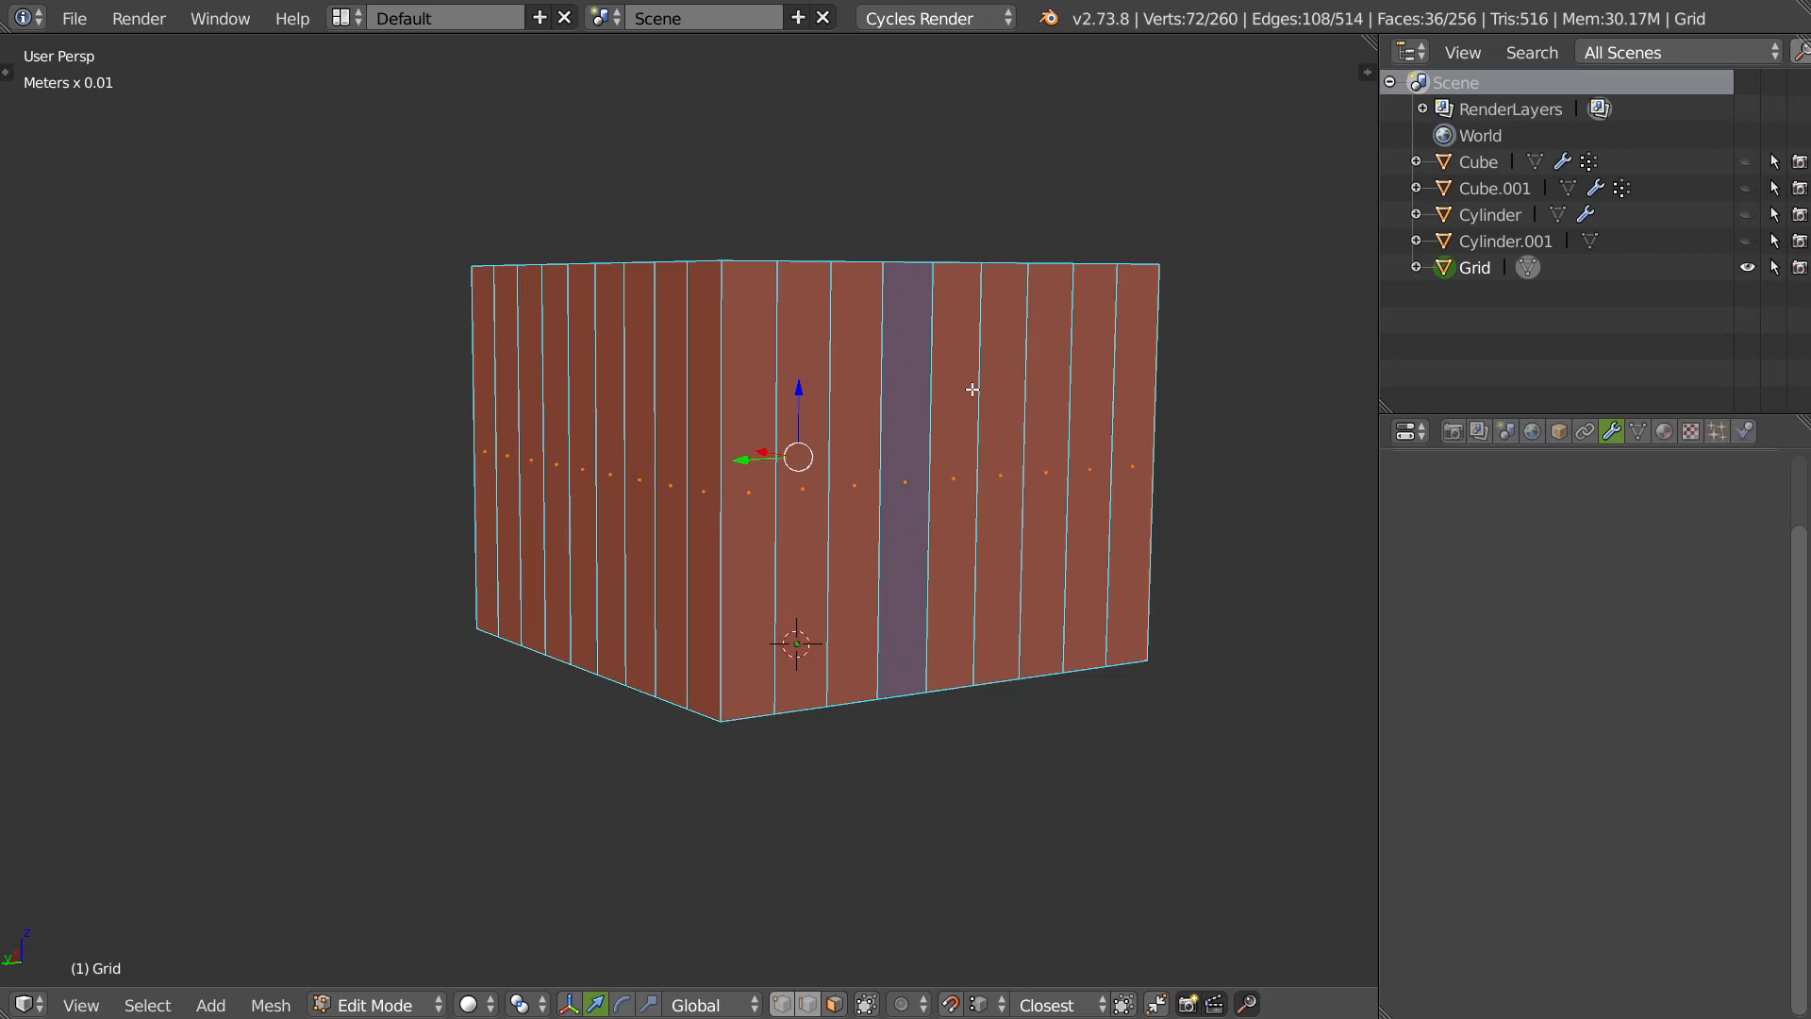
key(k)
click(1269, 389)
click(332, 452)
key(Return)
middle_drag(635, 461, 671, 180)
middle_drag(857, 480, 788, 500)
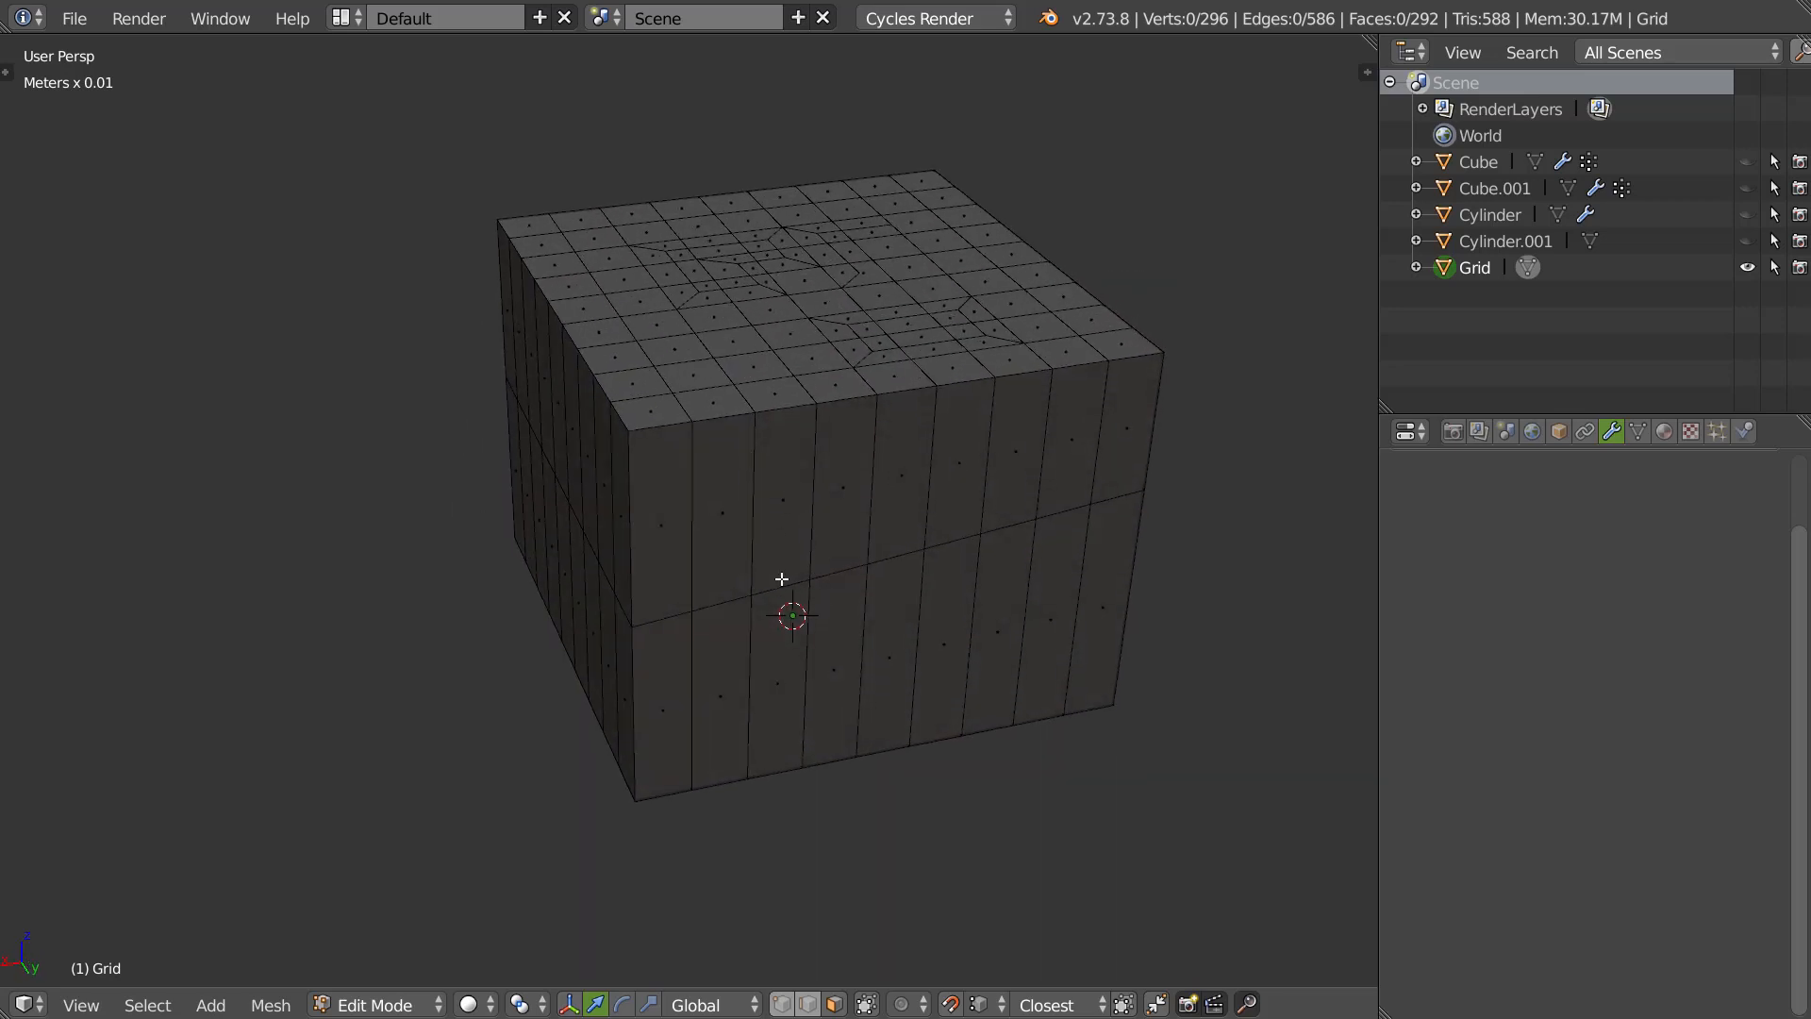
middle_drag(752, 561, 727, 571)
mouse_move(730, 554)
shift+middle_down()
mouse_move(699, 566)
mouse_move(751, 534)
mouse_move(729, 544)
shift+middle_up()
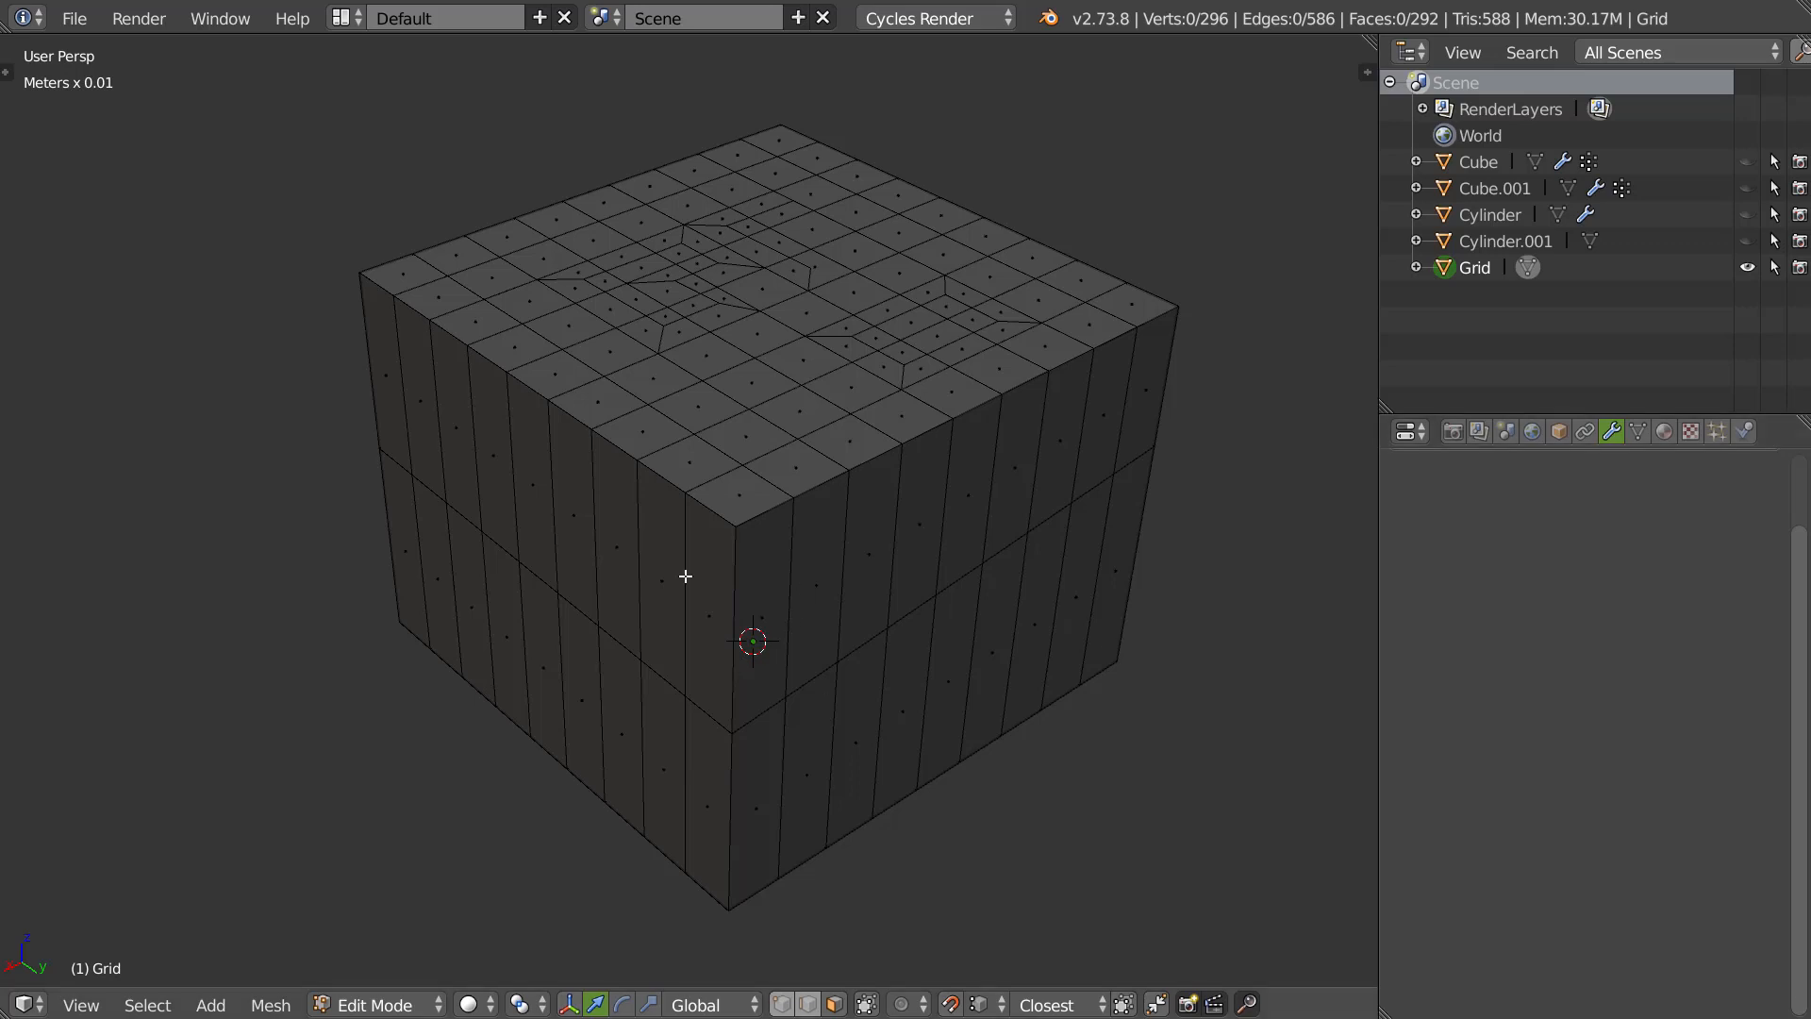
Switch to face selection, select both rows of faces on one side of the block, and inset them evenly.
middle_drag(785, 564, 755, 515)
key(Tab)
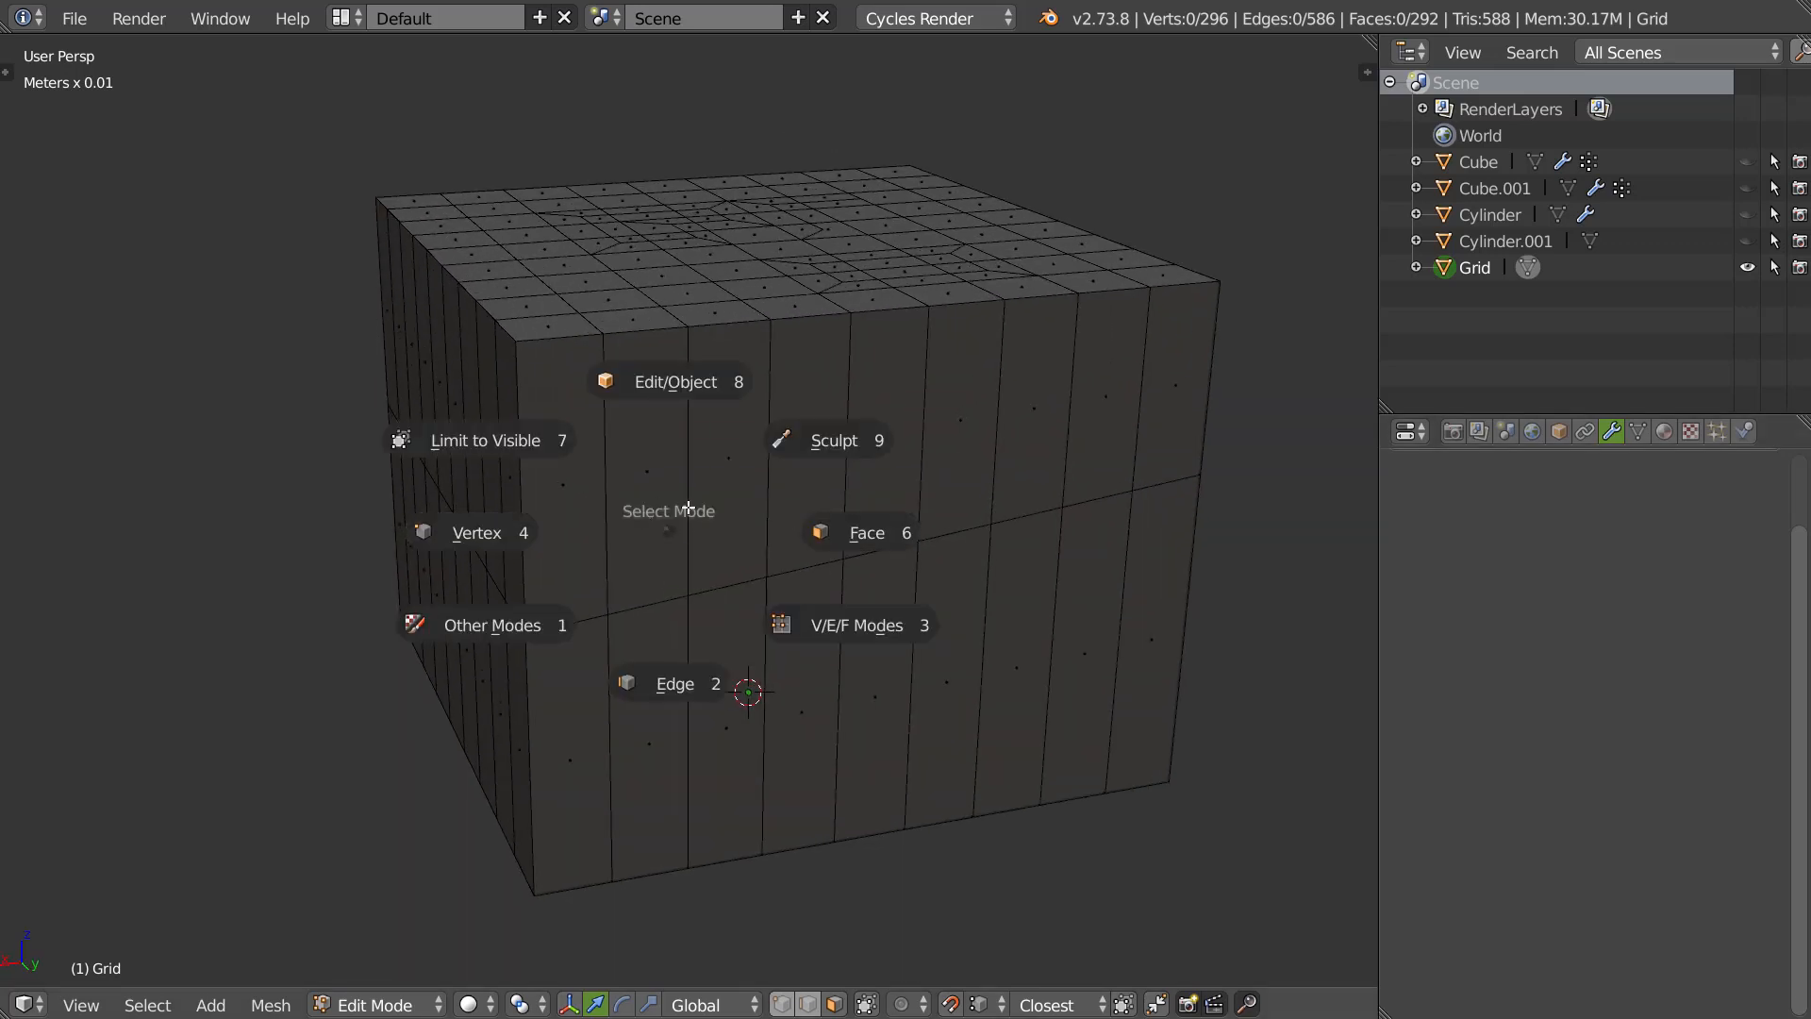
click(786, 521)
right_click(595, 526)
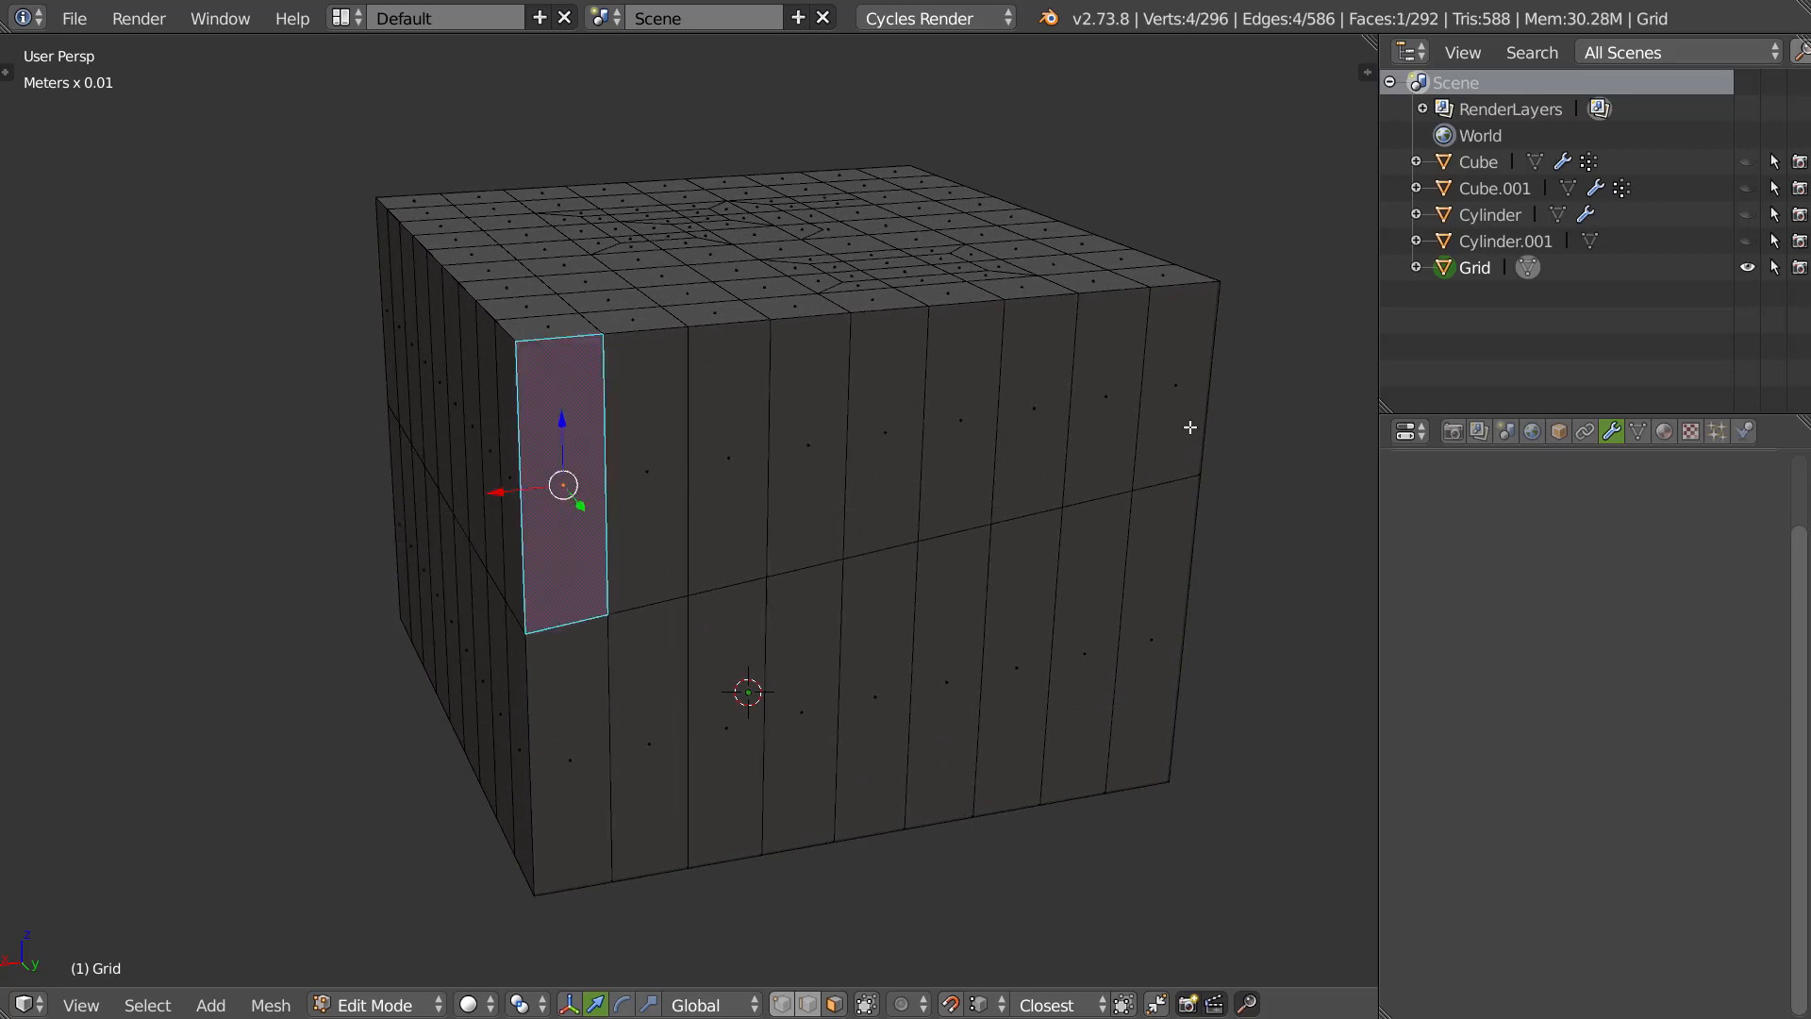
ctrl+right_click(1160, 435)
ctrl+right_click(1173, 604)
ctrl+right_click(571, 723)
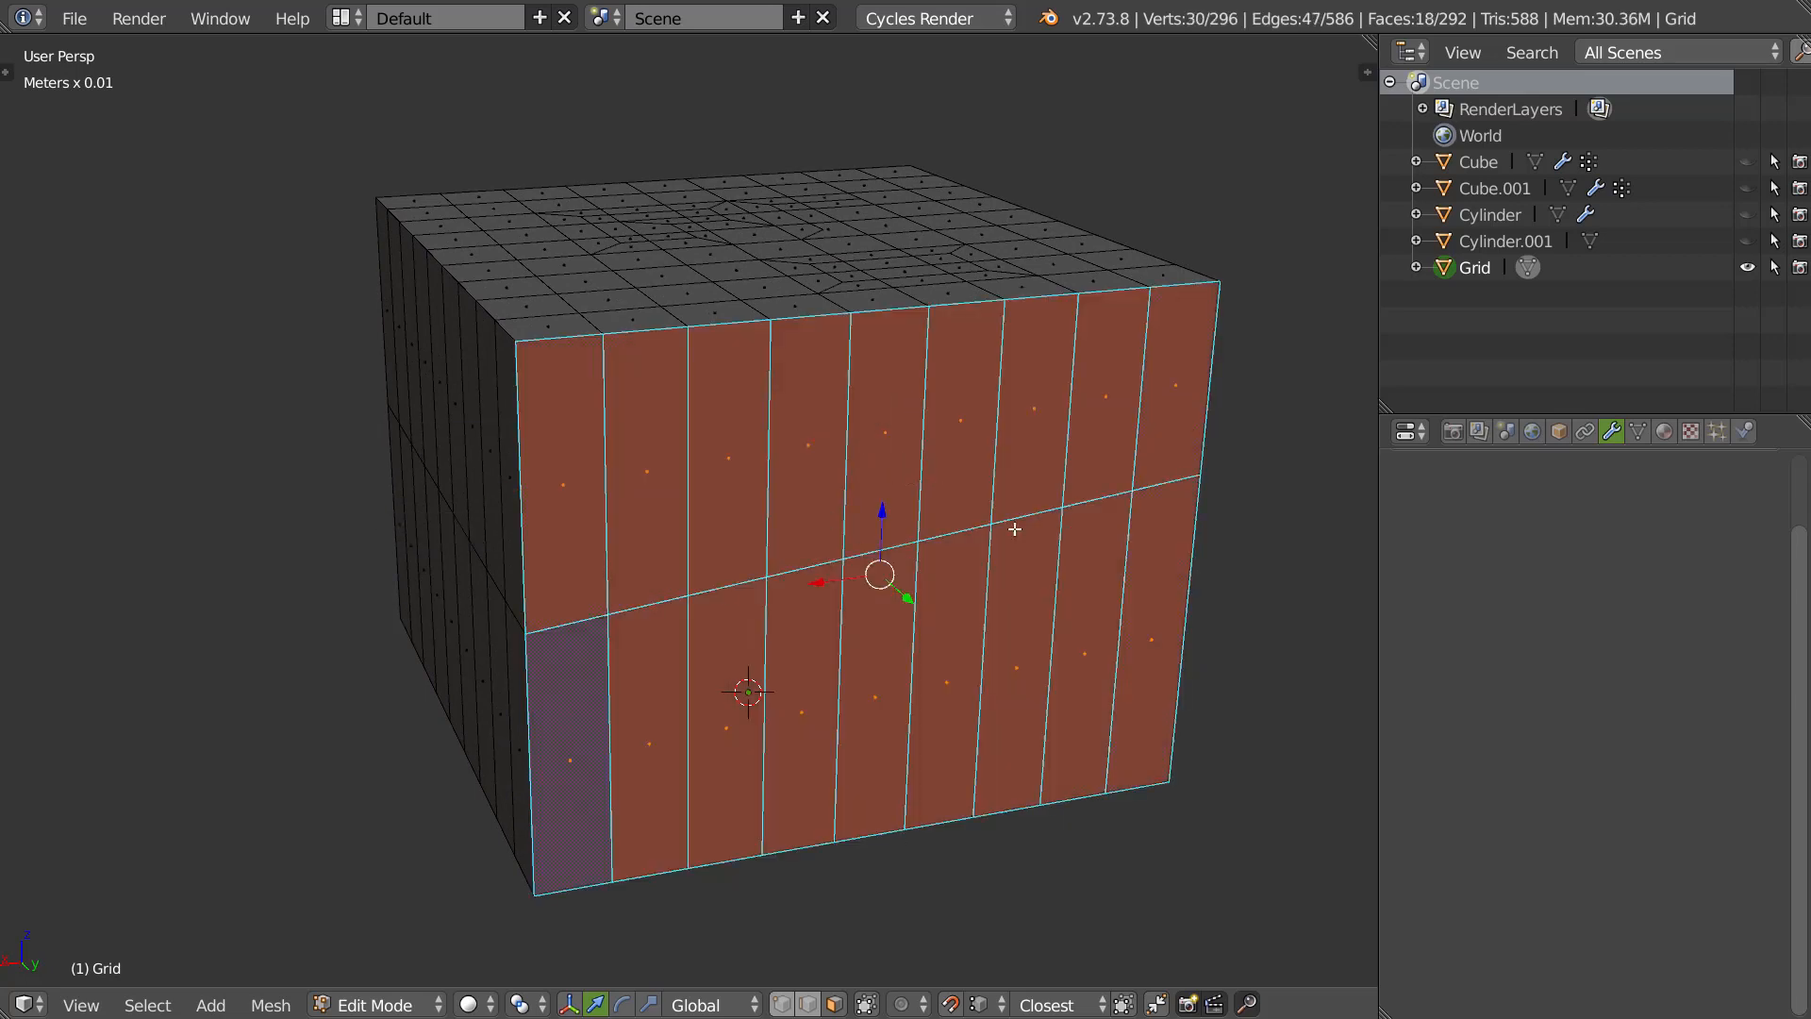
key(i)
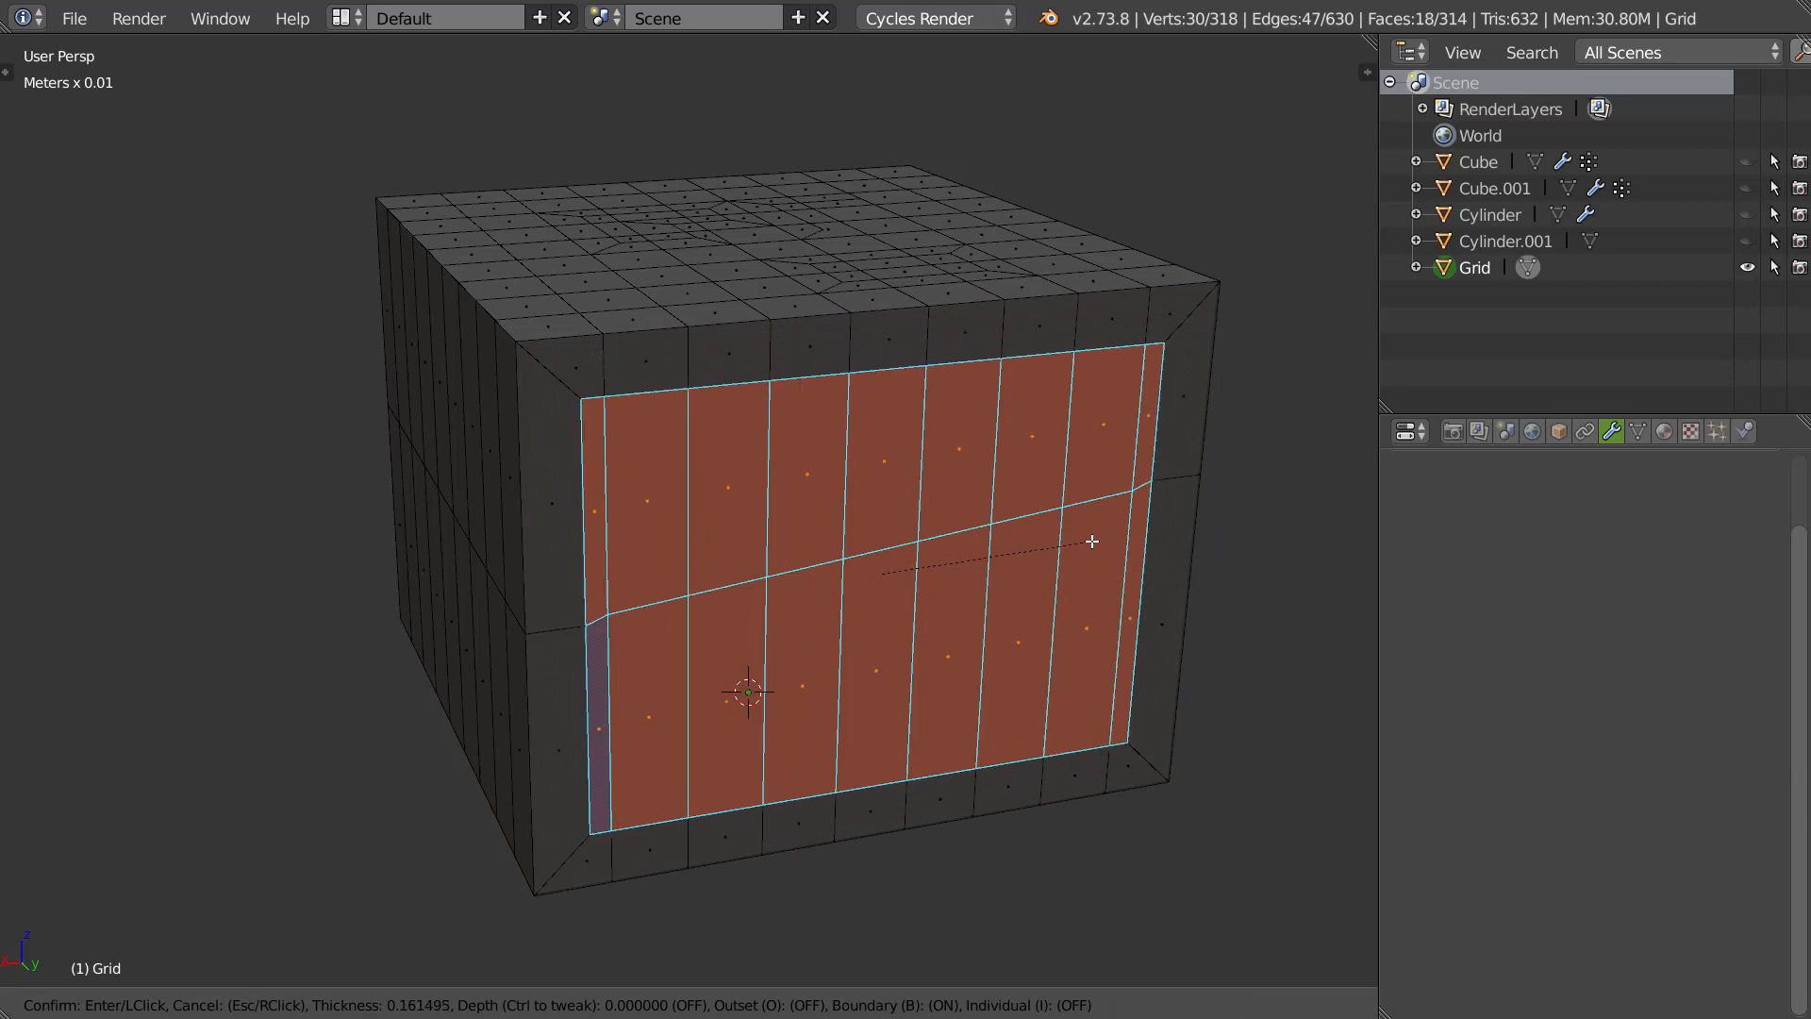
click(962, 547)
Extrude the inset faces inward into the block to form a recess.
middle_drag(962, 547, 1179, 524)
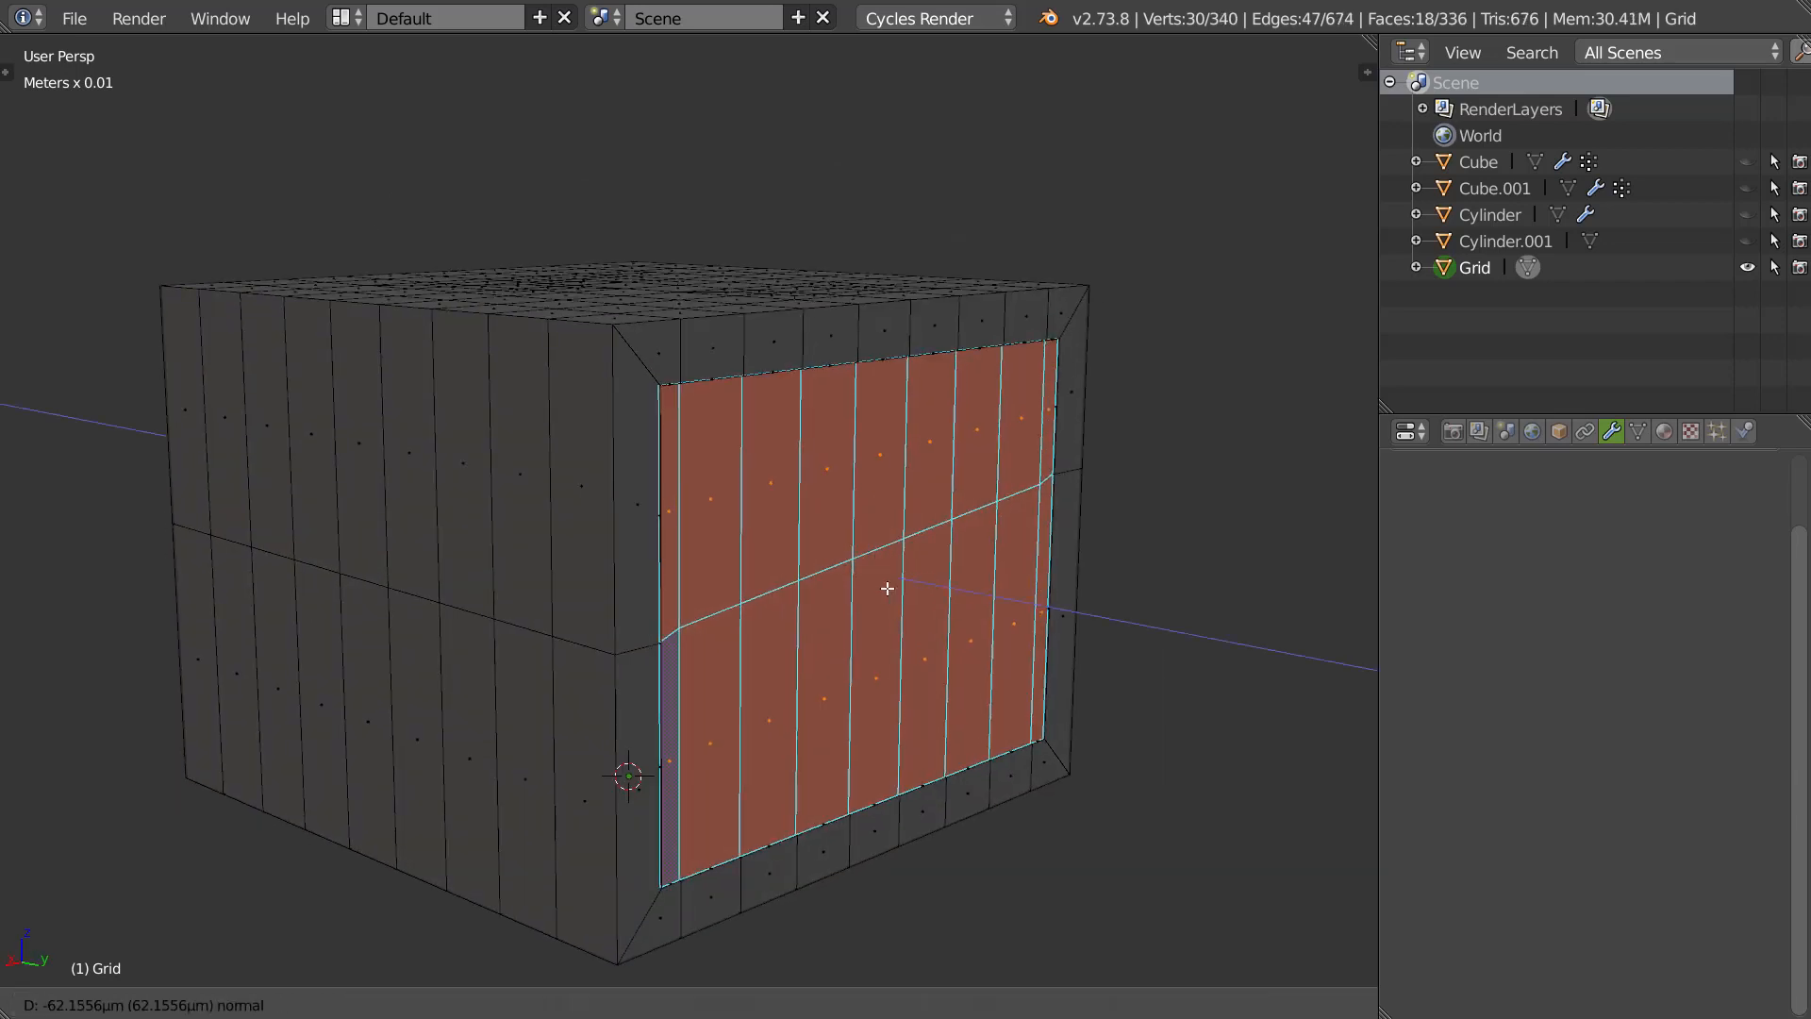
key(e)
click(809, 581)
middle_drag(911, 570, 824, 518)
key(space)
click(1024, 528)
key(ctrl+z)
Add two loop cuts at the recess's upper corner, one close to its top edge and one close to its side edge.
shift+middle_drag(990, 472, 906, 473)
scroll(962, 482, up, 2)
key(ctrl+r)
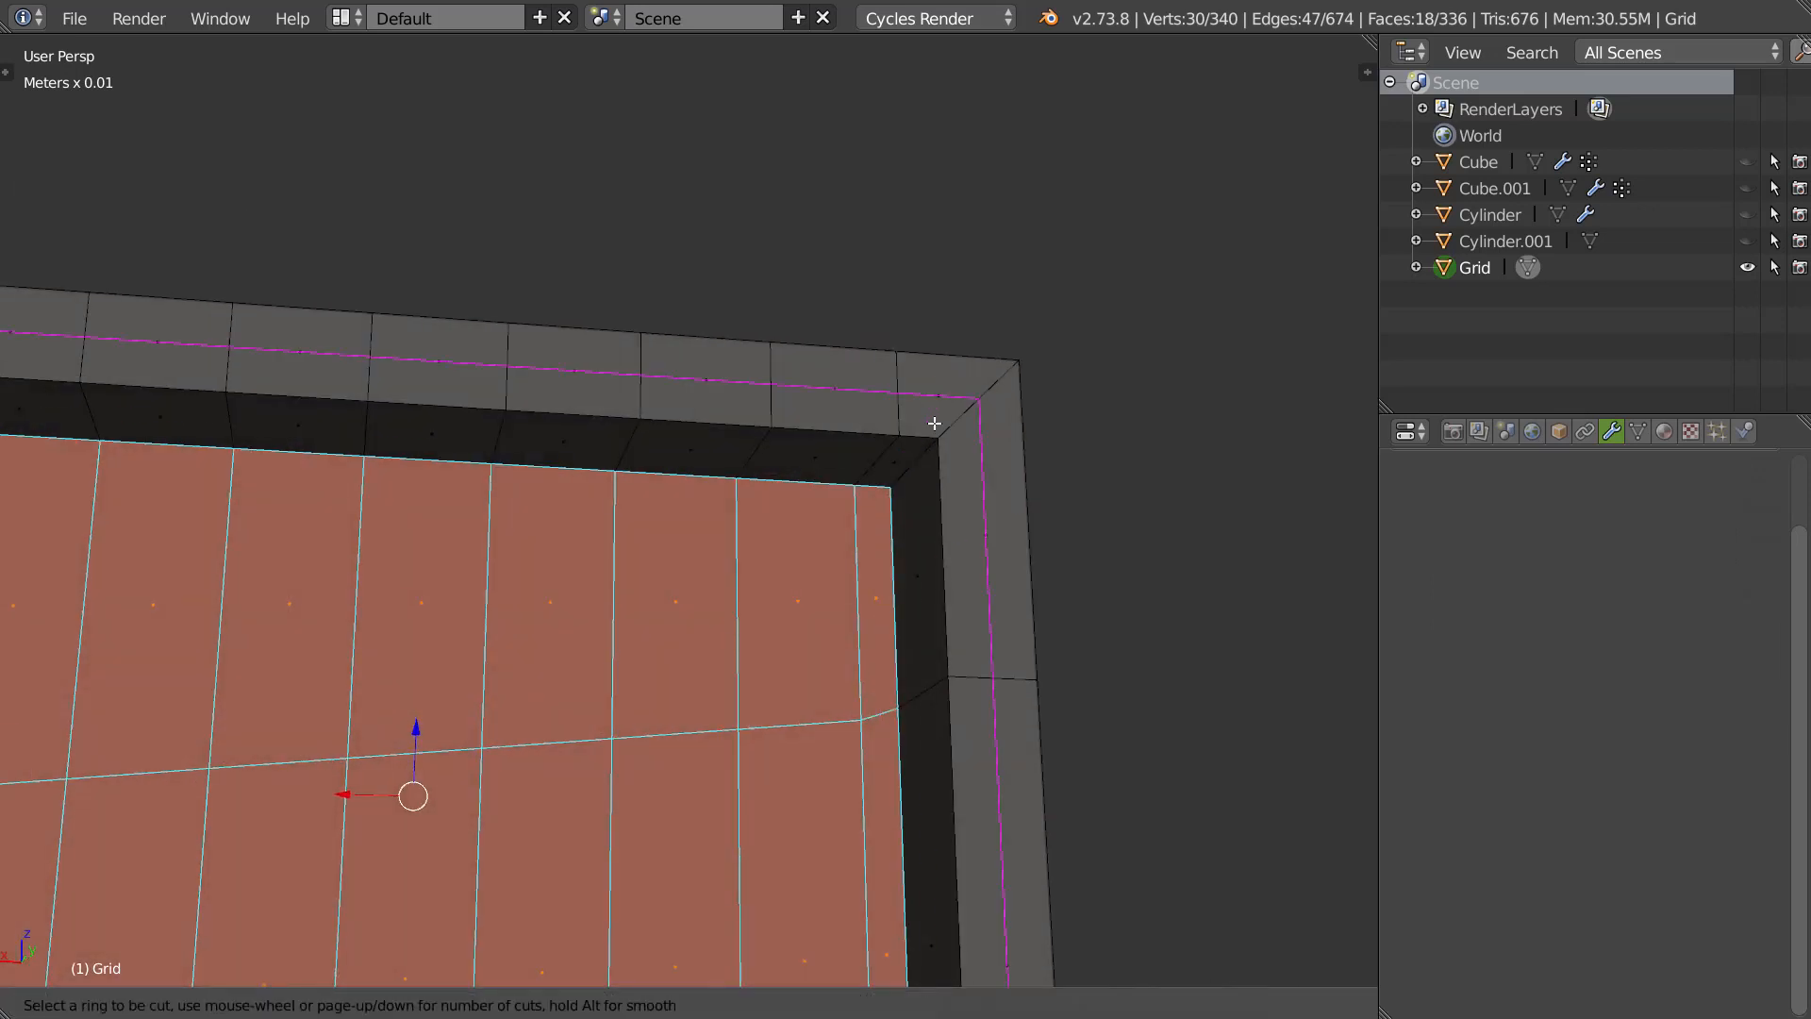
click(920, 429)
click(926, 421)
key(ctrl+r)
click(942, 465)
ctrl+click(932, 363)
Add loop cuts close to the recess's opposite side edge and its lower edge.
shift+middle_drag(752, 558, 1072, 552)
key(ctrl+r)
click(326, 374)
click(356, 408)
middle_drag(355, 408, 485, 258)
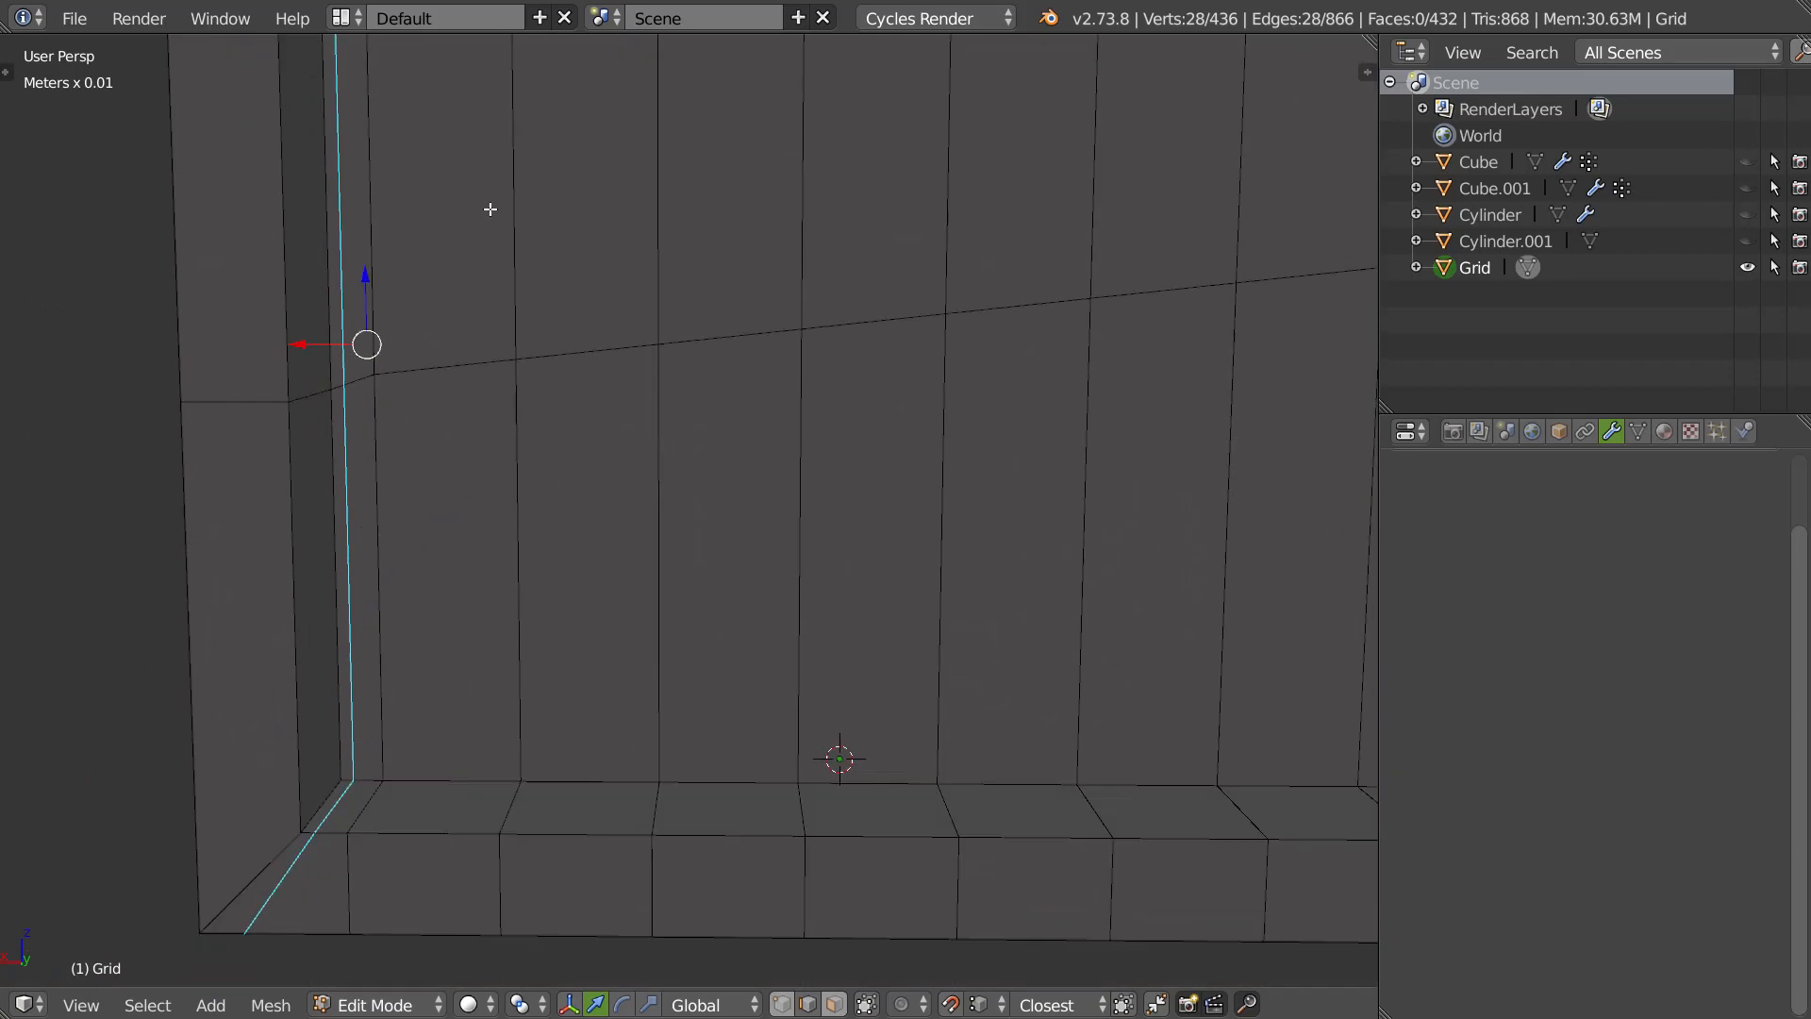
shift+middle_drag(424, 830, 419, 573)
key(ctrl+r)
click(304, 512)
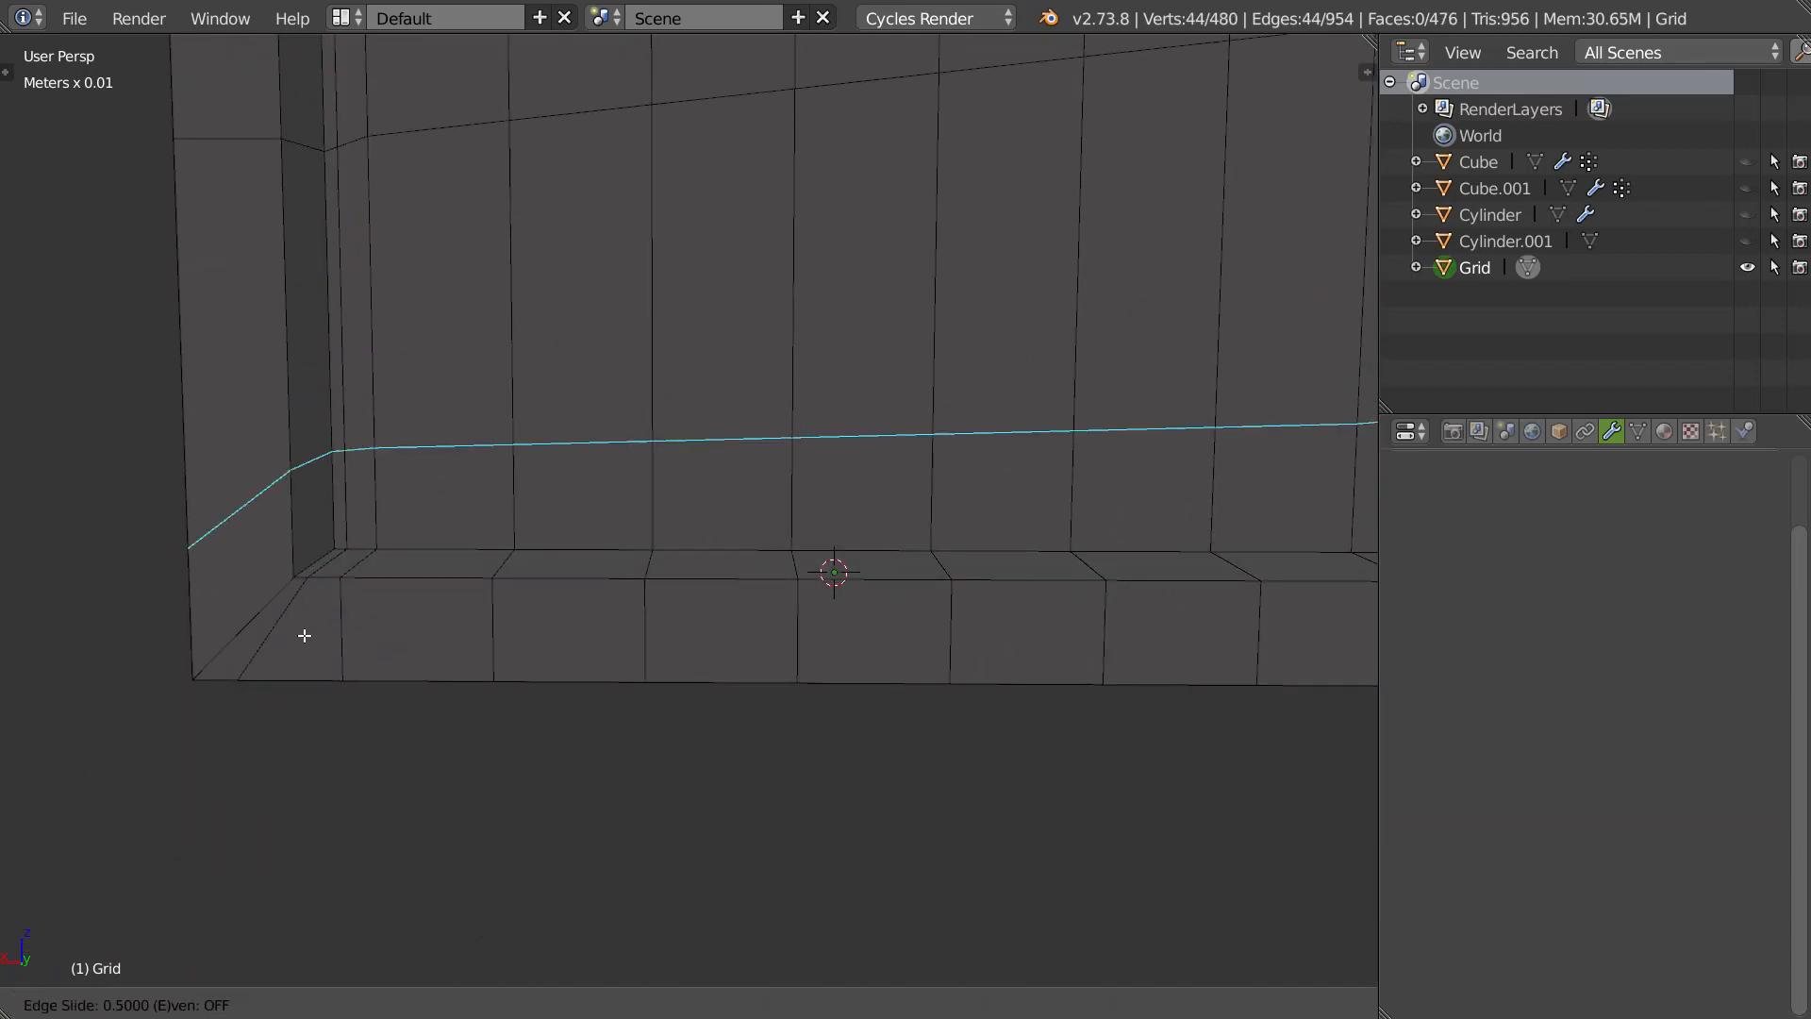
click(265, 724)
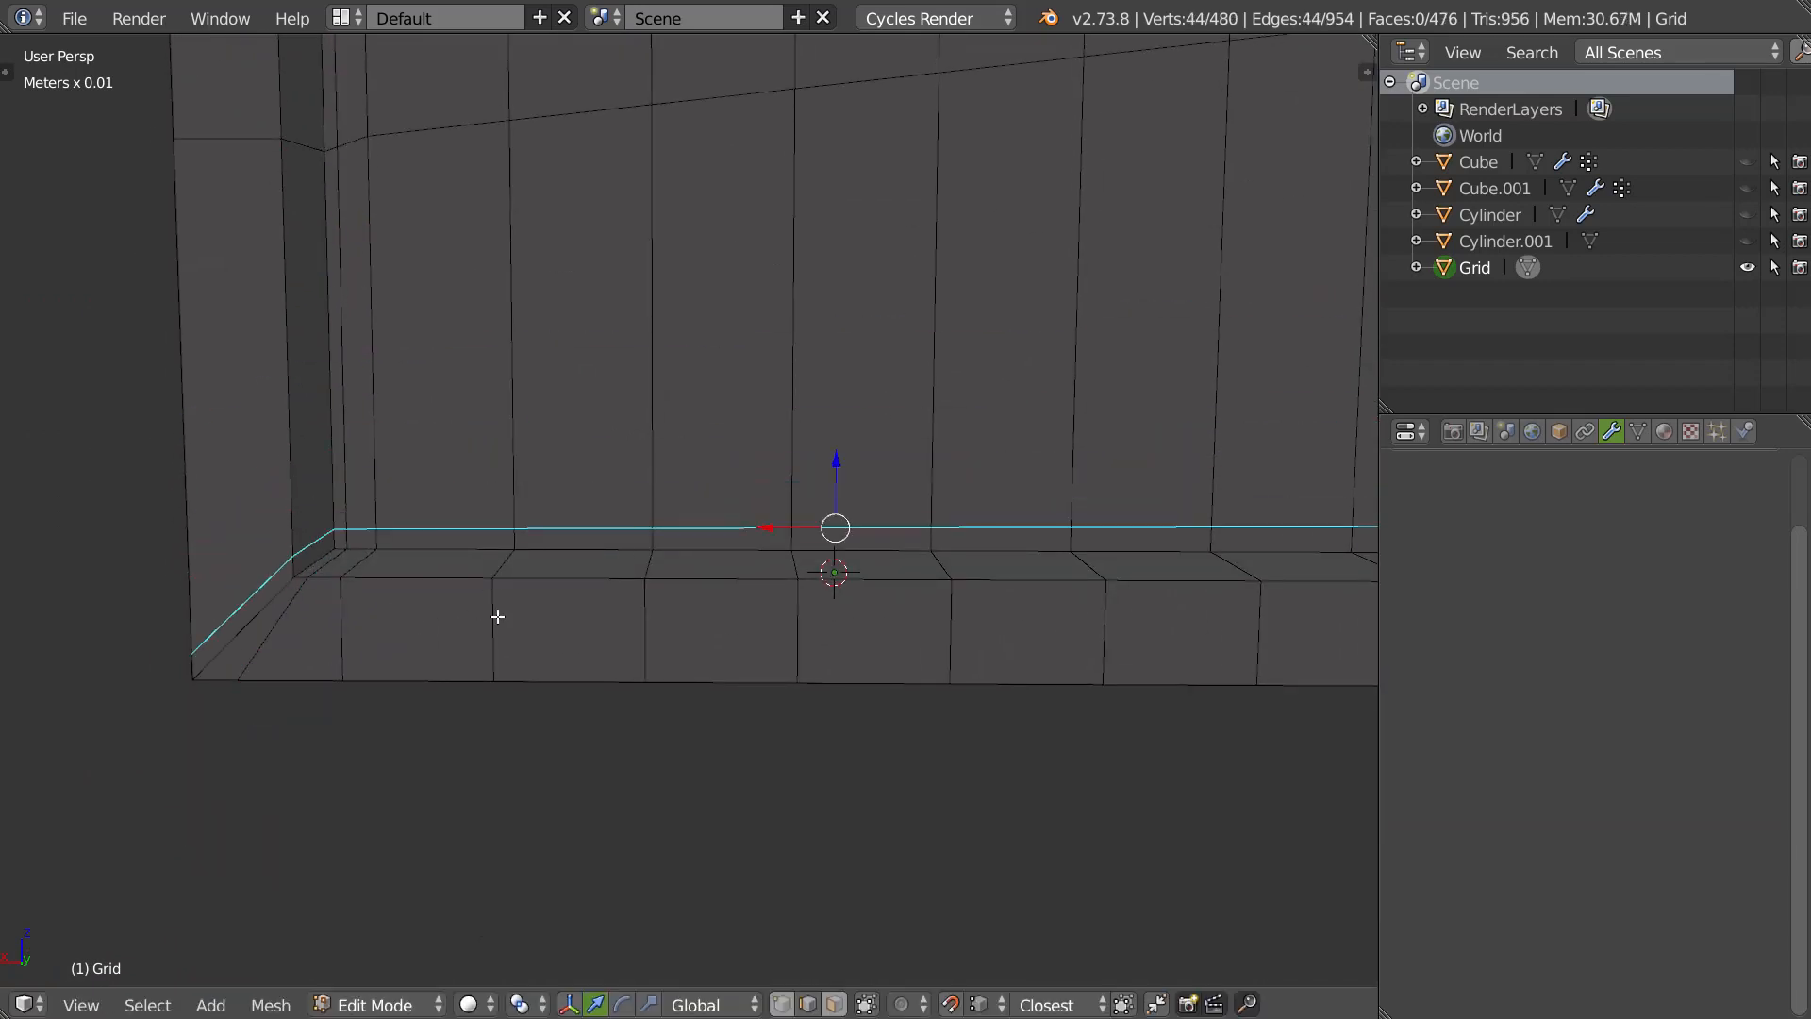
Add a two-level Catmull-Clark Subdivision Surface modifier in Object Mode and return to Edit Mode to preview the recess edges.
mouse_move(748, 529)
middle_down()
mouse_move(711, 550)
mouse_move(717, 523)
middle_up()
key(Tab)
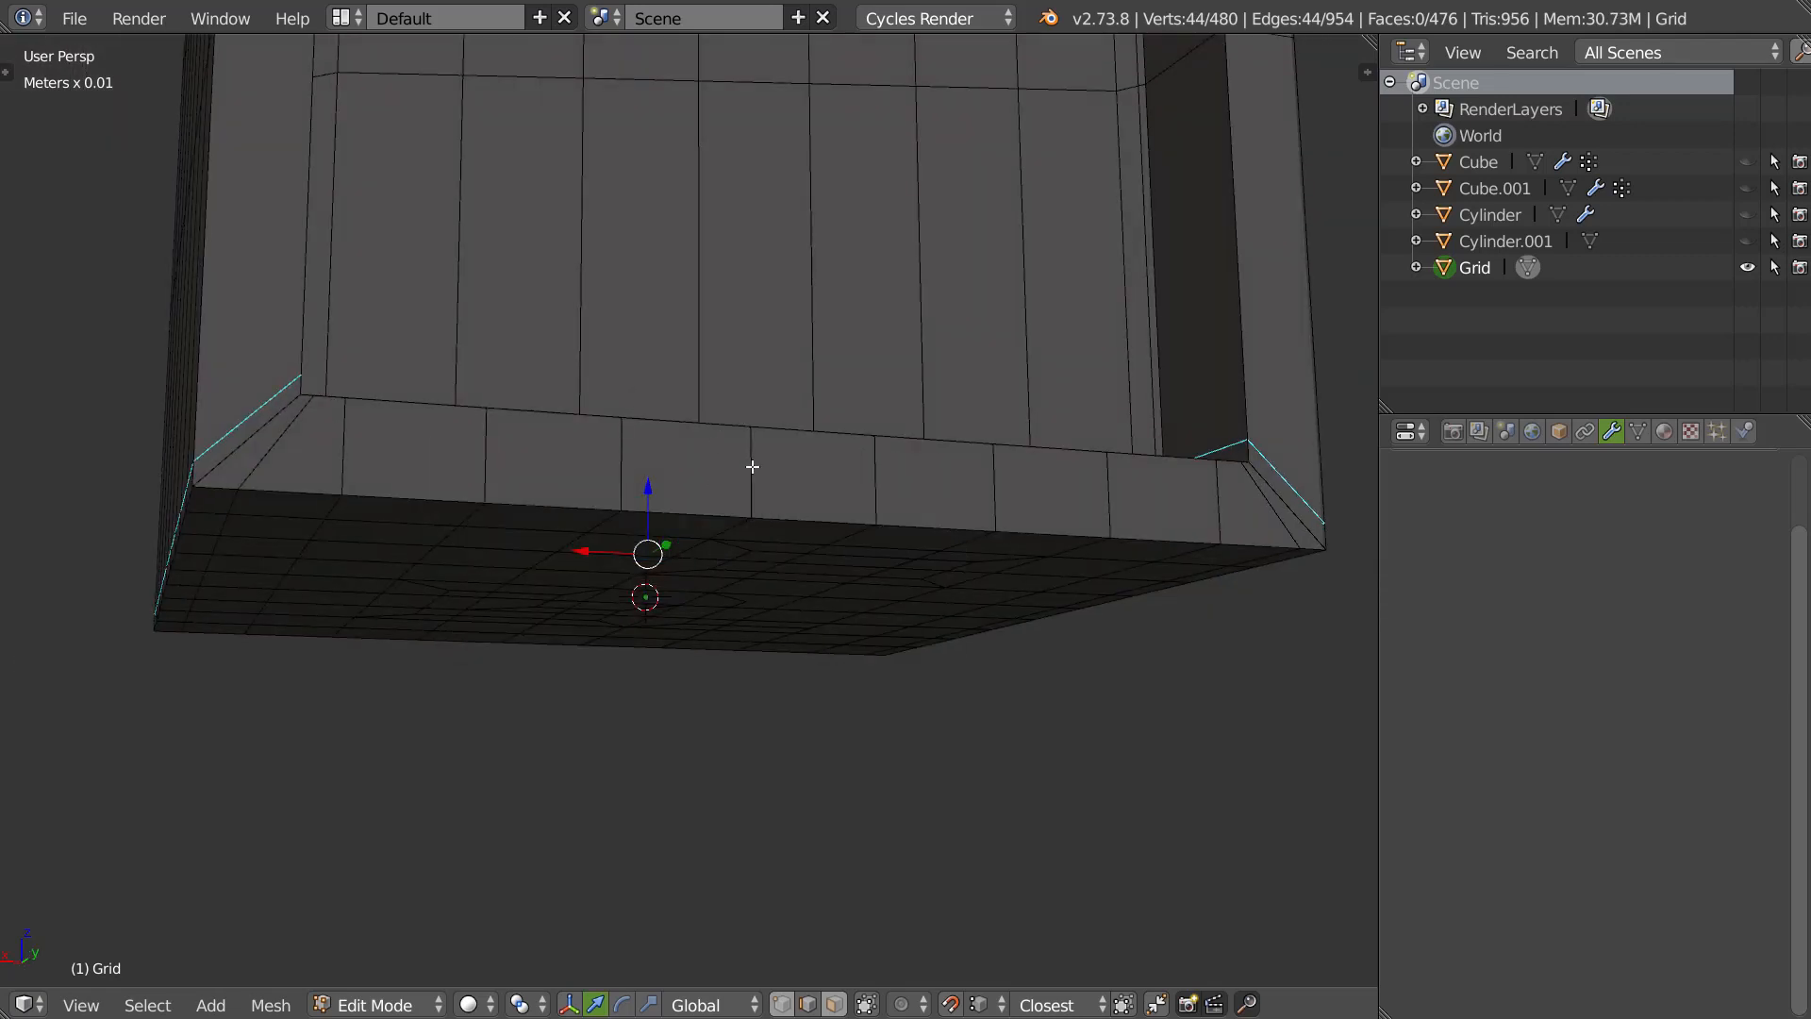
click(719, 398)
right_click(716, 468)
click(838, 464)
middle_drag(883, 426, 879, 504)
key(Tab)
click(877, 625)
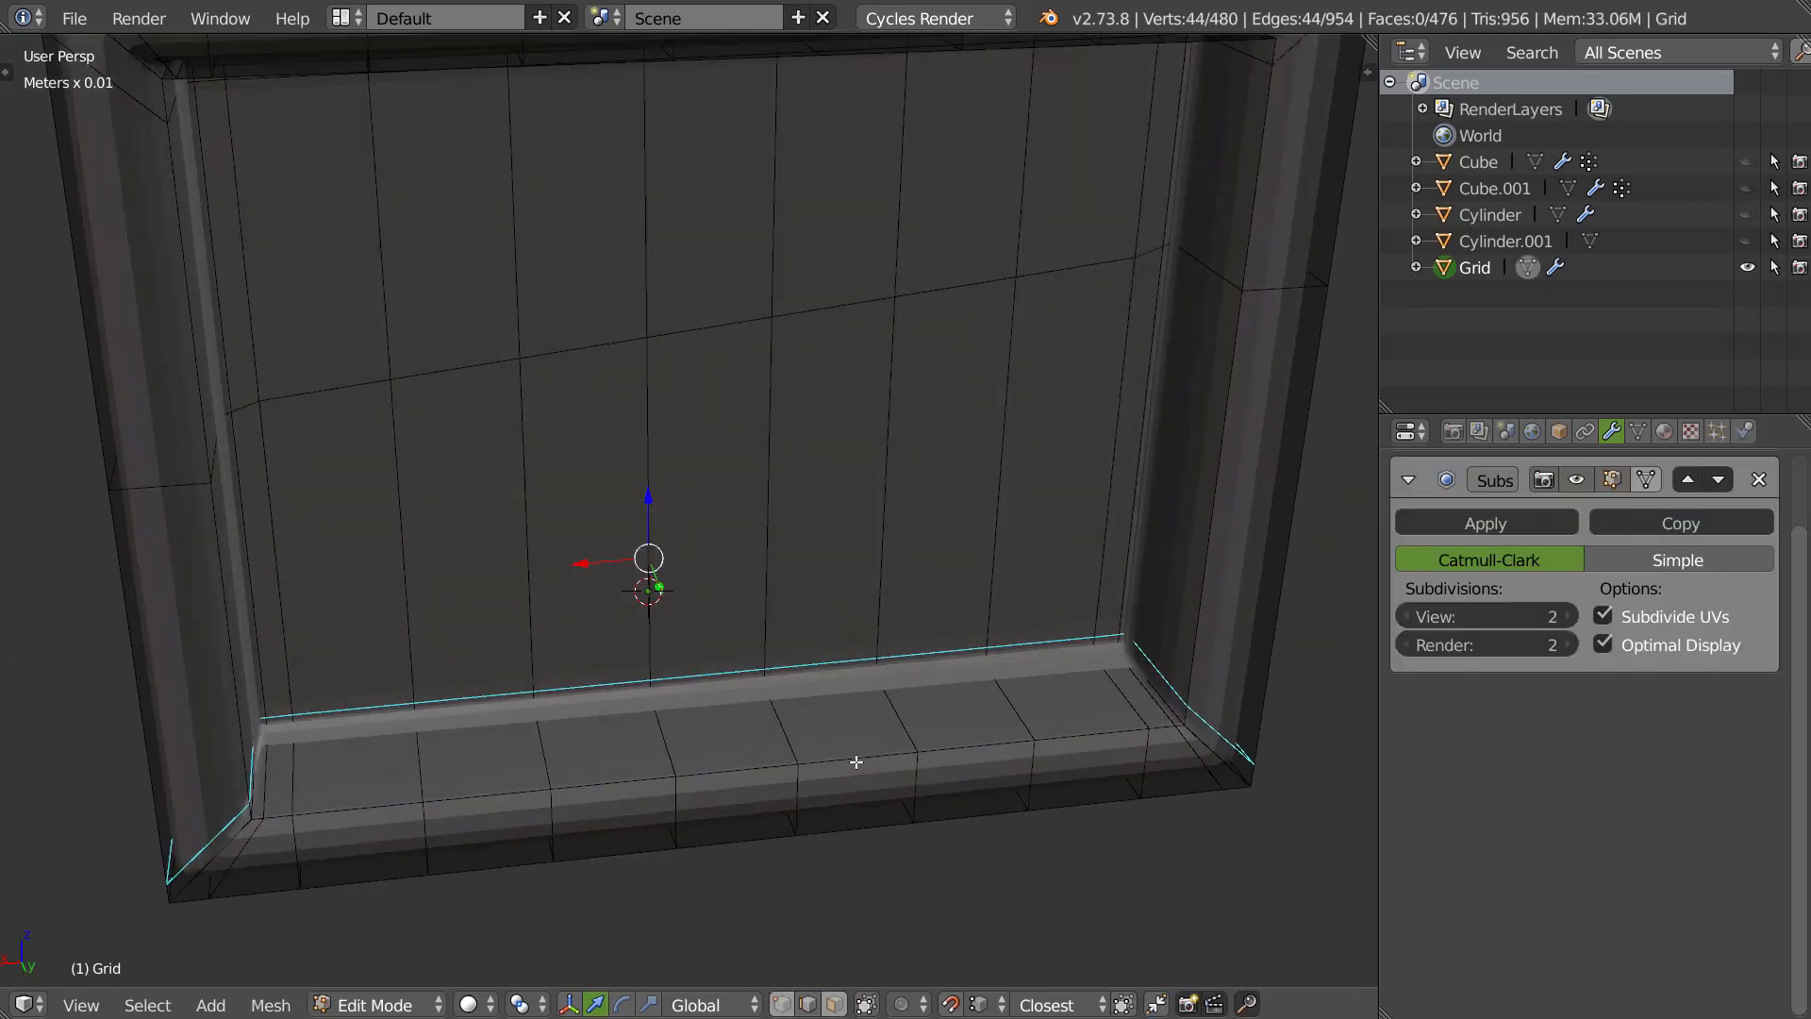
Add loop cuts on both sides of the recess opening's edge, one on the inner wall and one on the rim.
key(ctrl+r)
click(906, 727)
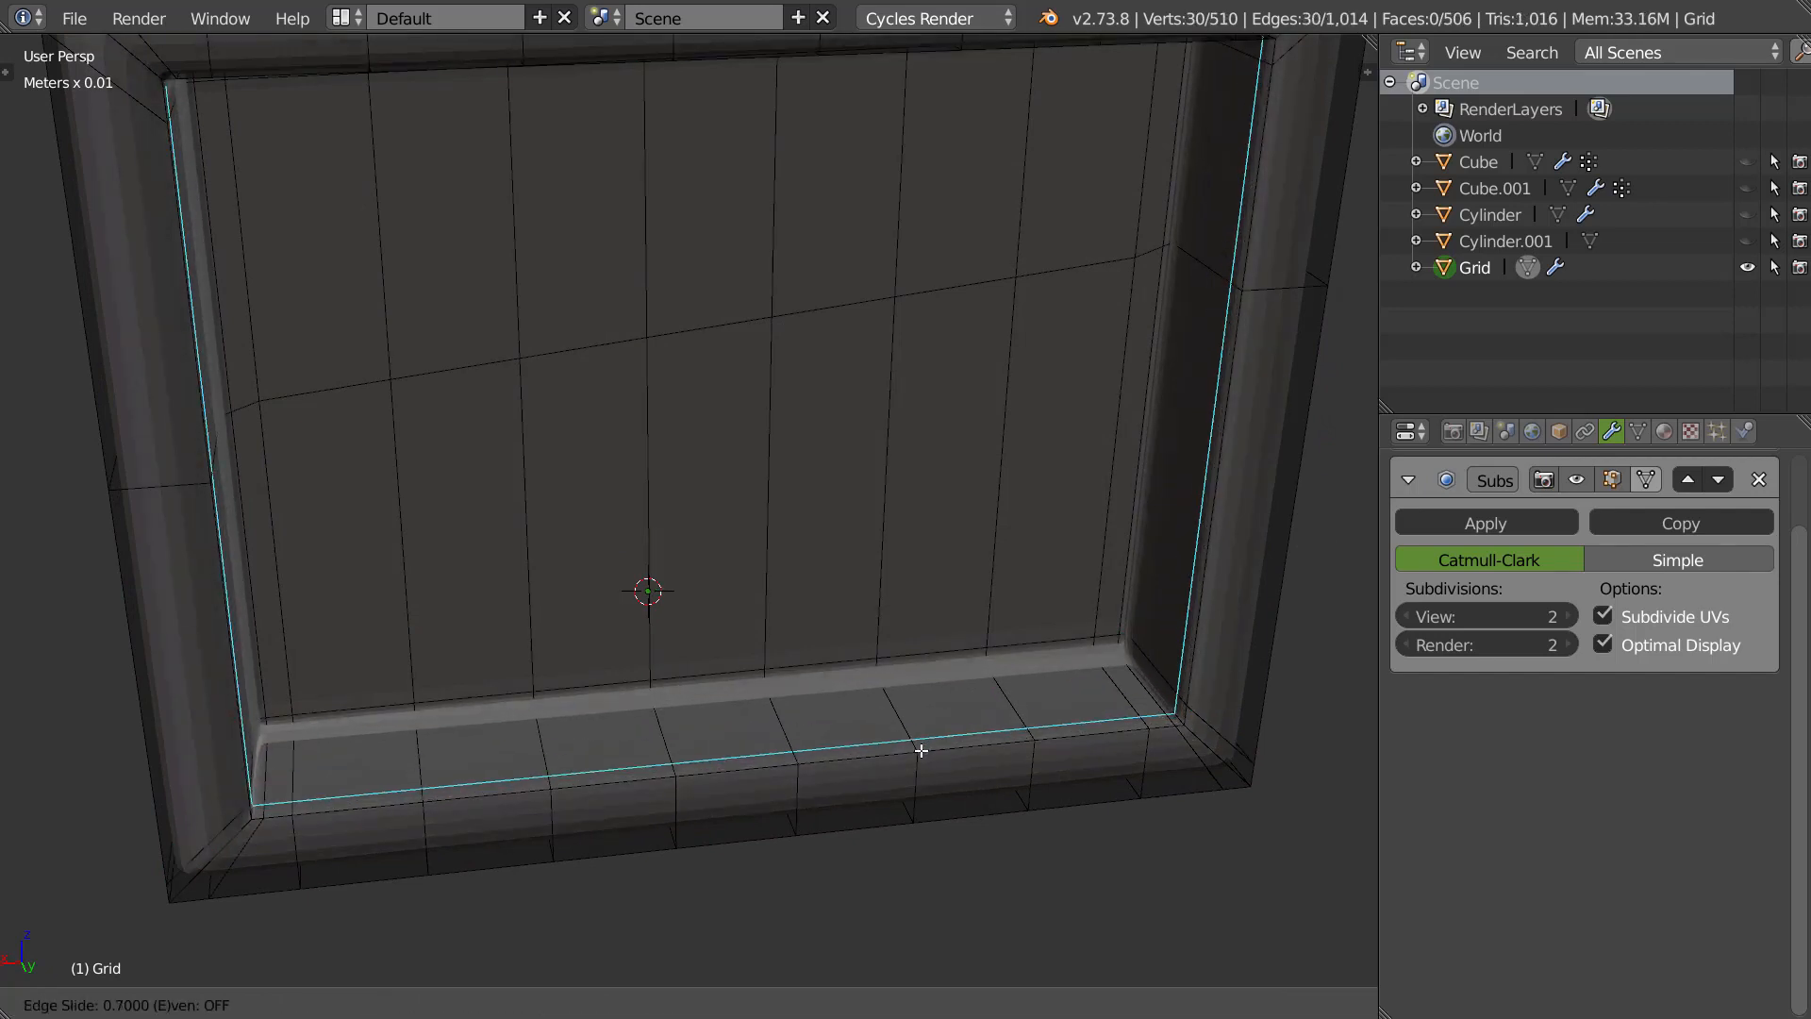
click(921, 749)
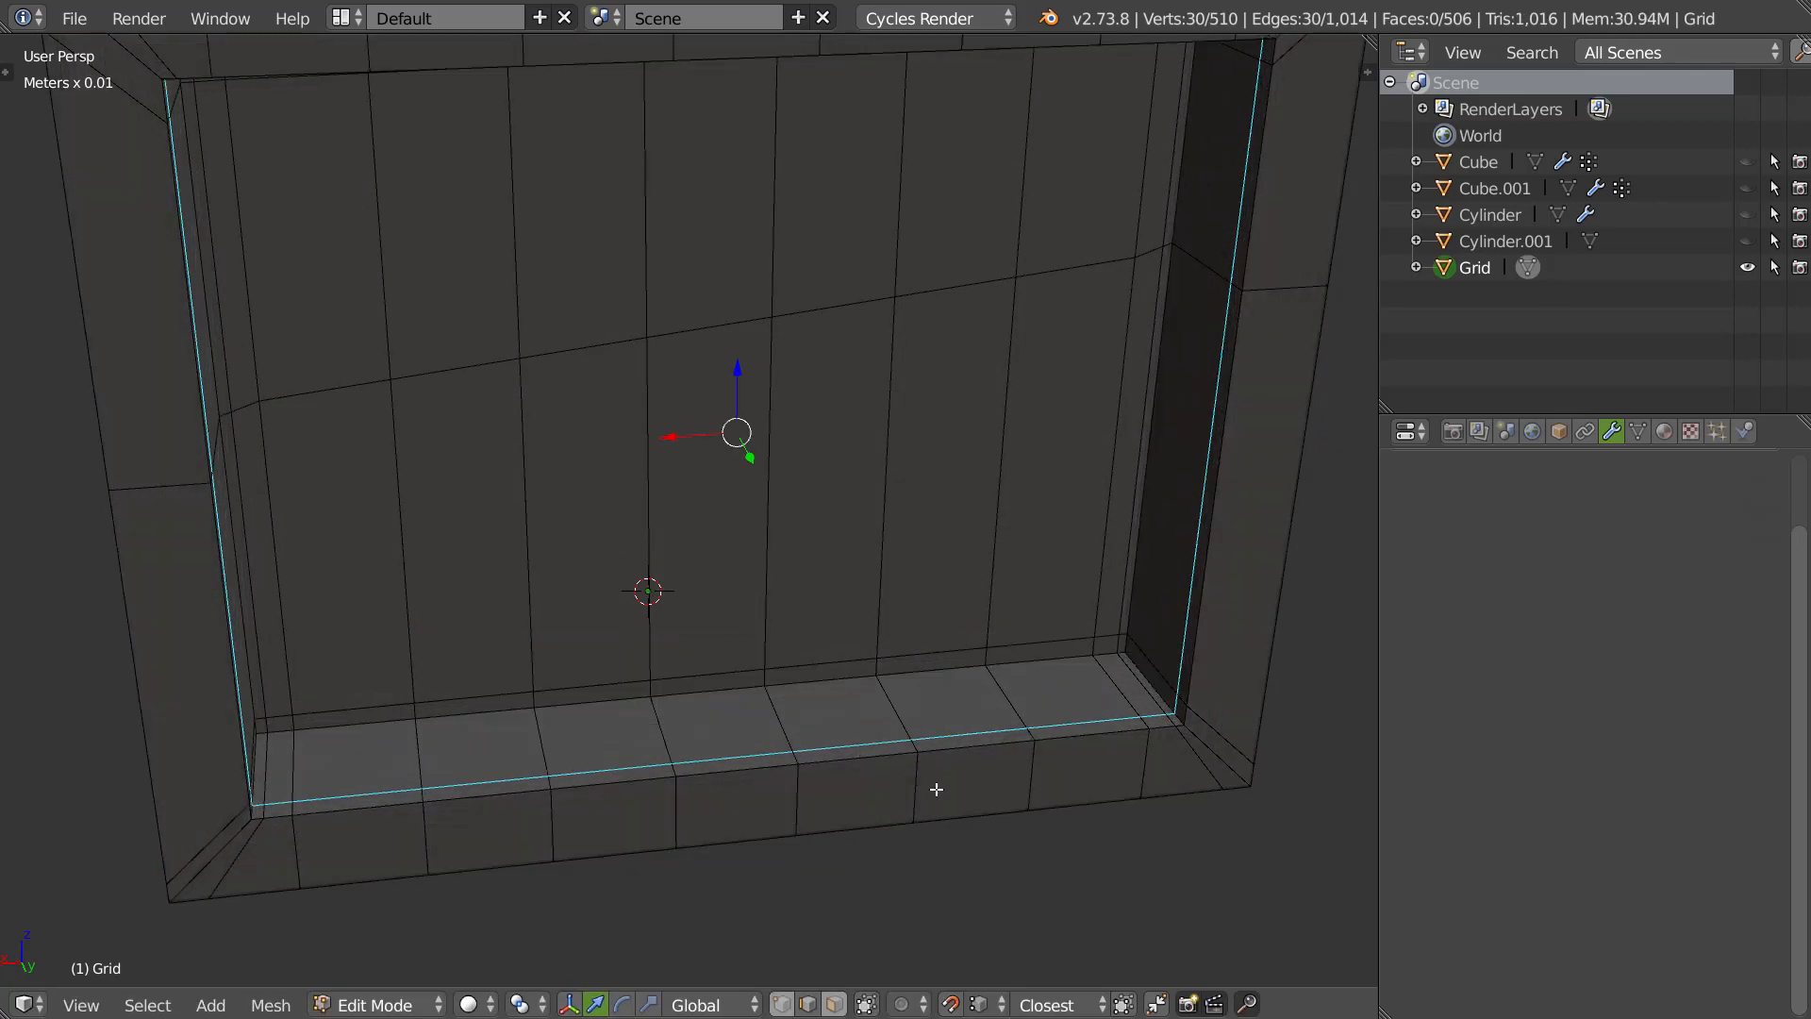
key(ctrl+r)
click(917, 780)
click(925, 756)
Add loop cuts on both sides of the rim's outer edge, one on the rim and one on the block's adjoining sides.
key(ctrl+r)
click(914, 788)
click(914, 808)
middle_drag(914, 809, 893, 607)
key(ctrl+r)
click(825, 781)
click(868, 703)
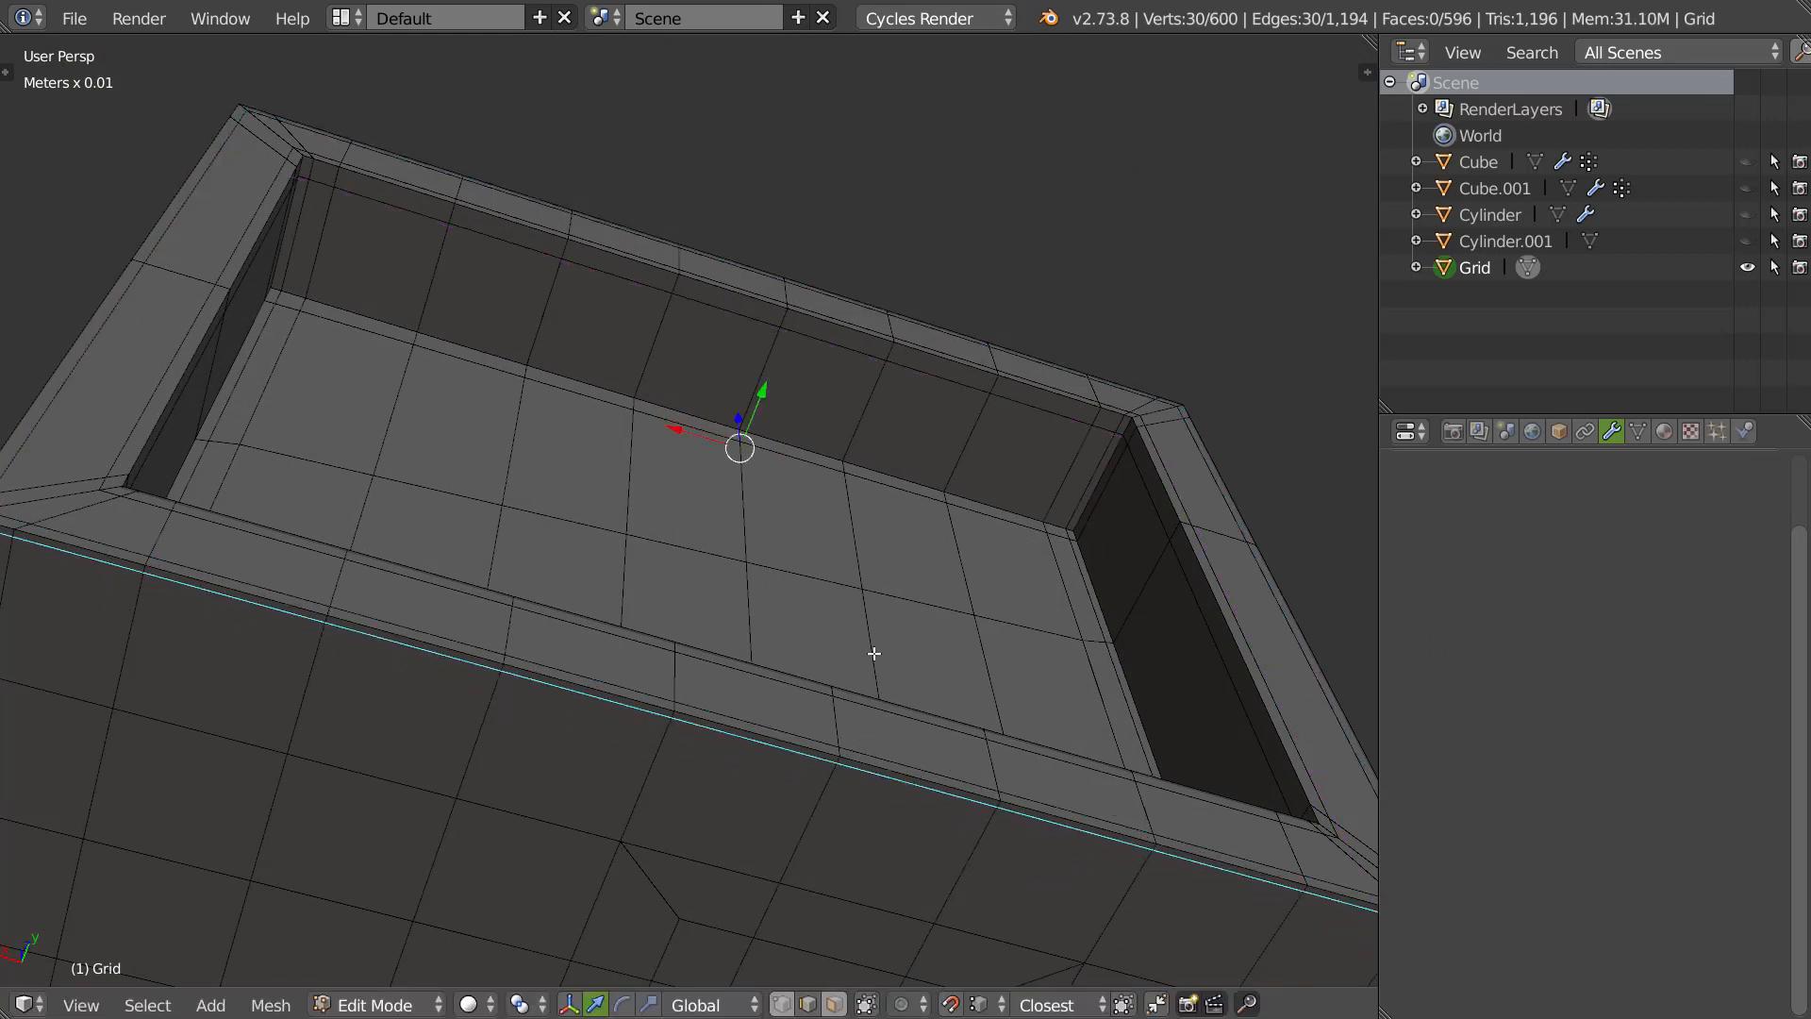
Add a loop cut around the recess's inner wall close to where it meets the floor.
key(ctrl+r)
click(854, 443)
click(856, 467)
middle_drag(856, 467, 855, 577)
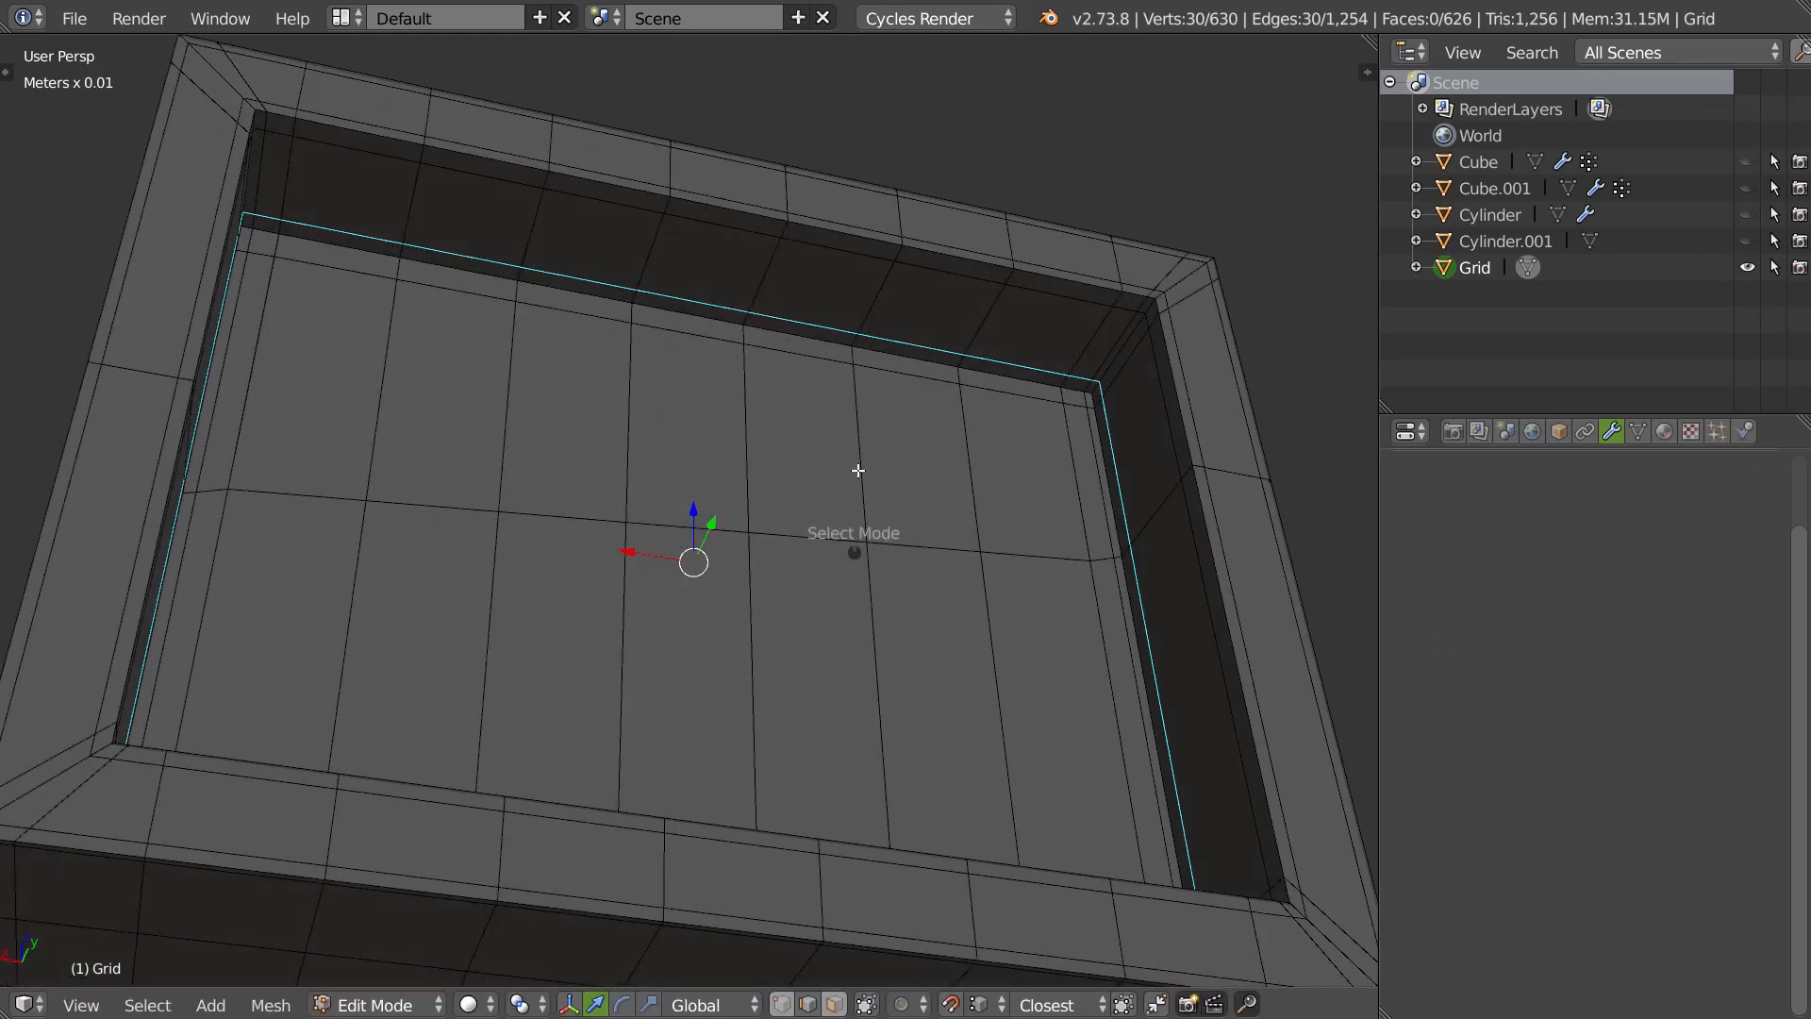
Preview the recess with a two-level Catmull-Clark Subdivision Surface modifier in Object Mode and return to Edit Mode.
key(Tab)
key(ctrl+2)
middle_drag(869, 462, 897, 511)
scroll(979, 461, down, 1)
key(Tab)
middle_drag(901, 585, 877, 548)
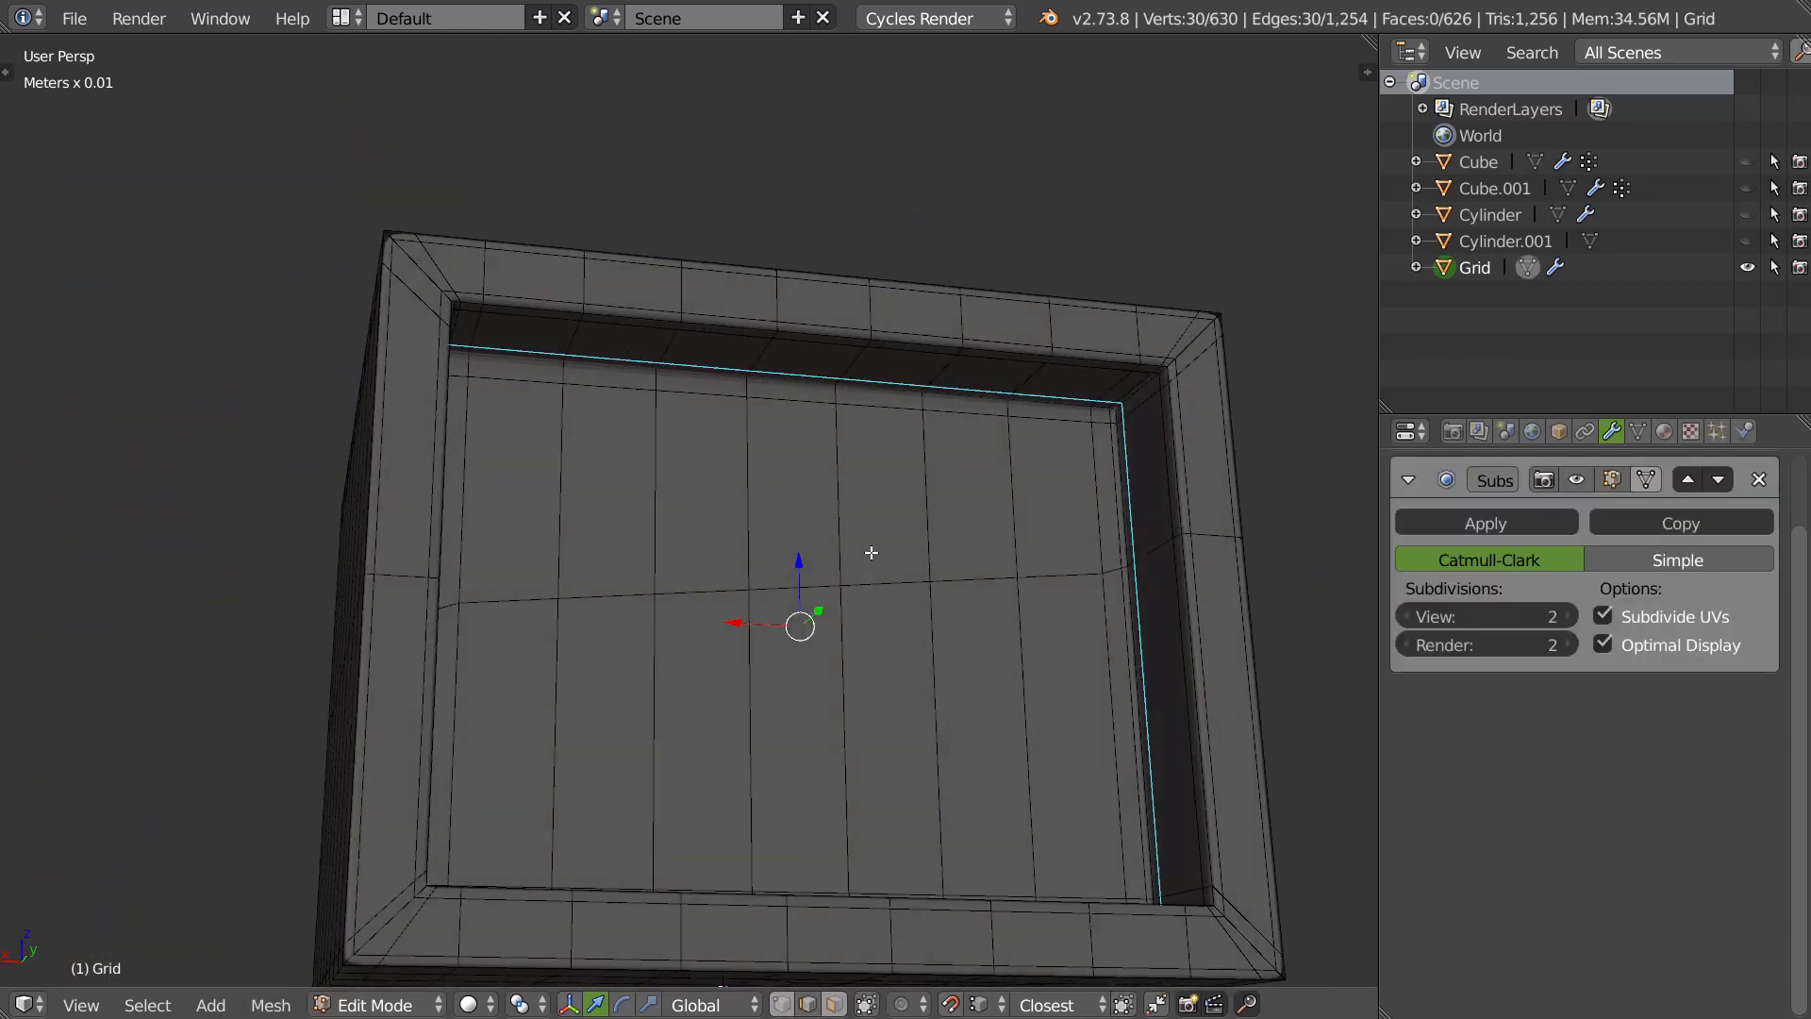
Undo the Subdivision Surface modifier and the supporting loop cuts around the recess, stepping back through the mesh edits.
key(Tab)
key(ctrl+z)
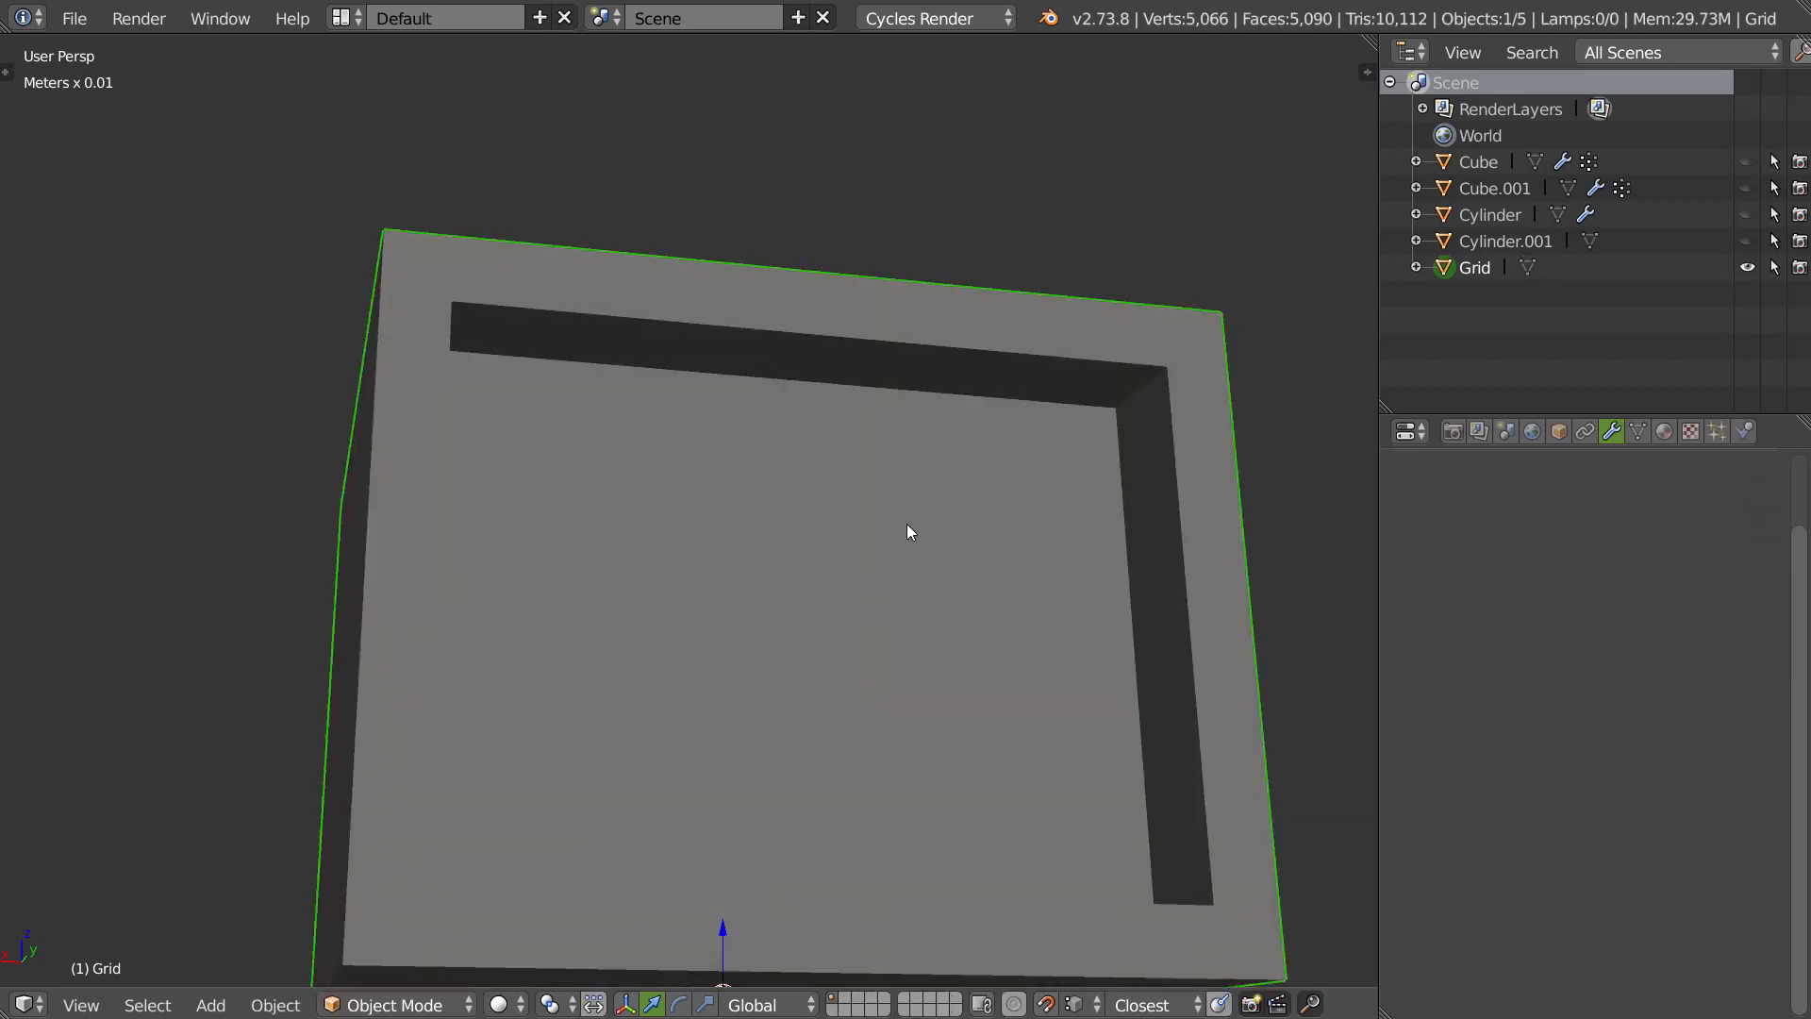
key(Tab)
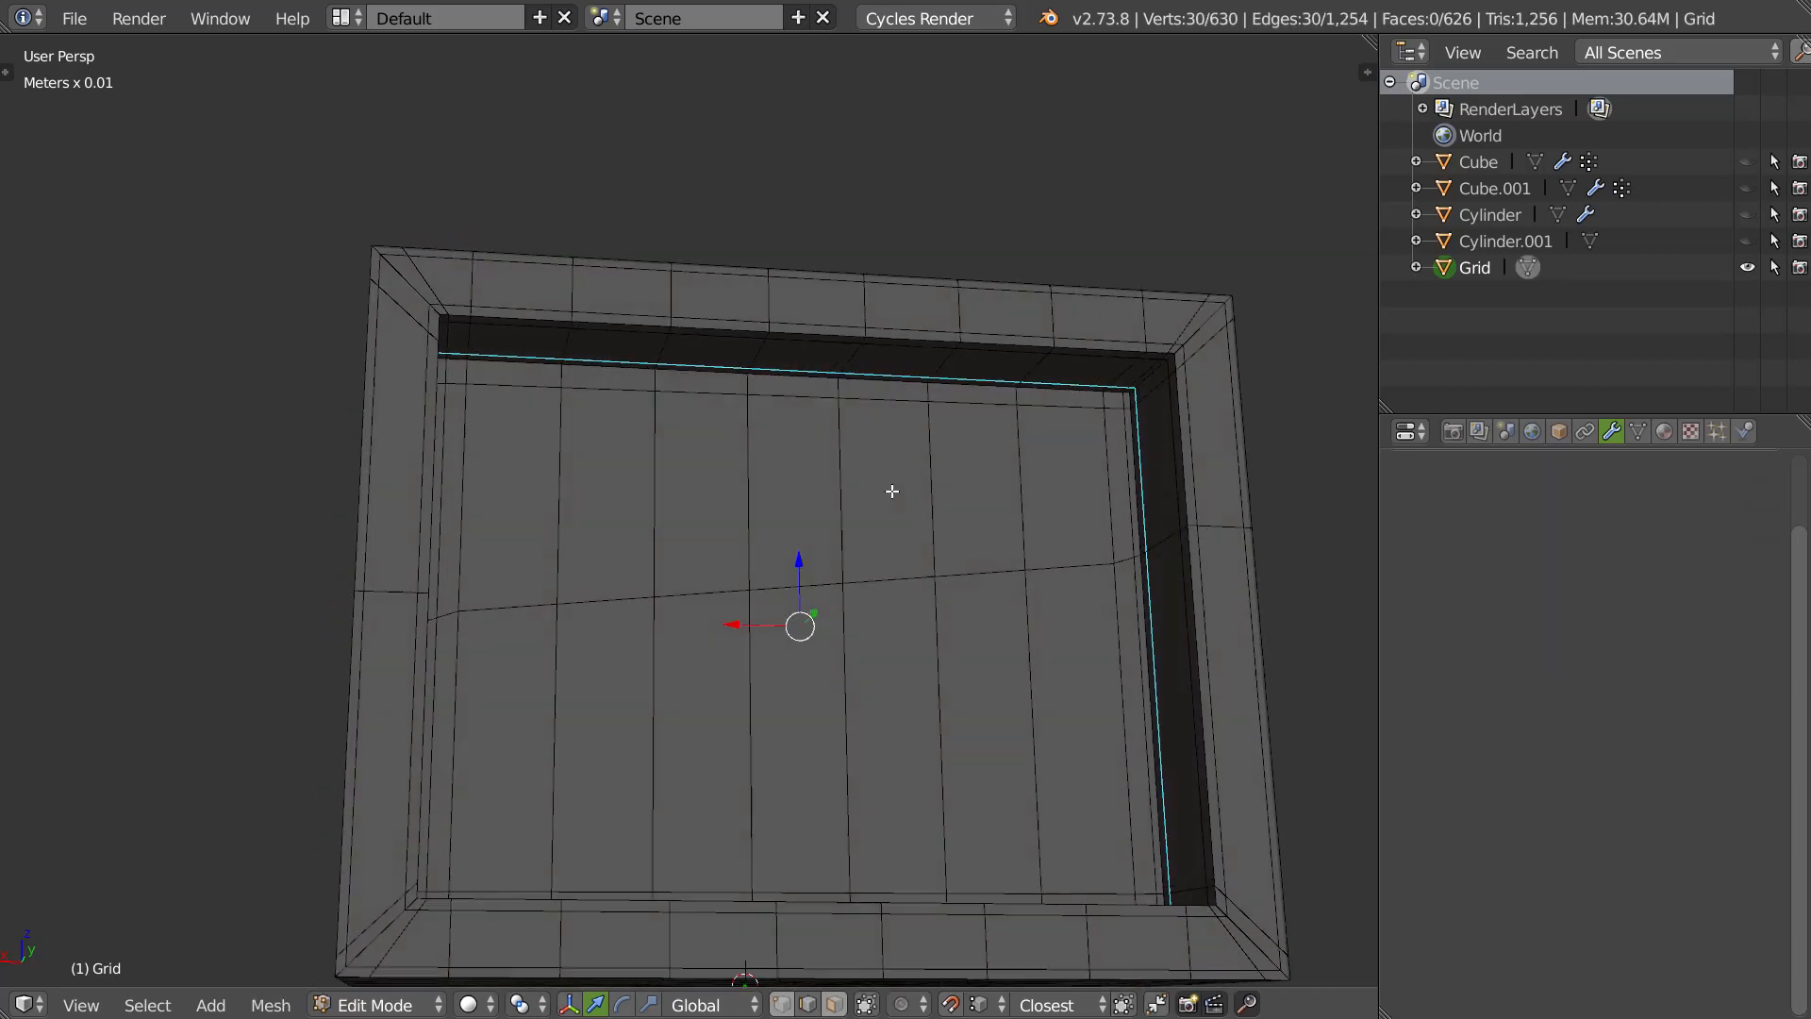
key(Tab)
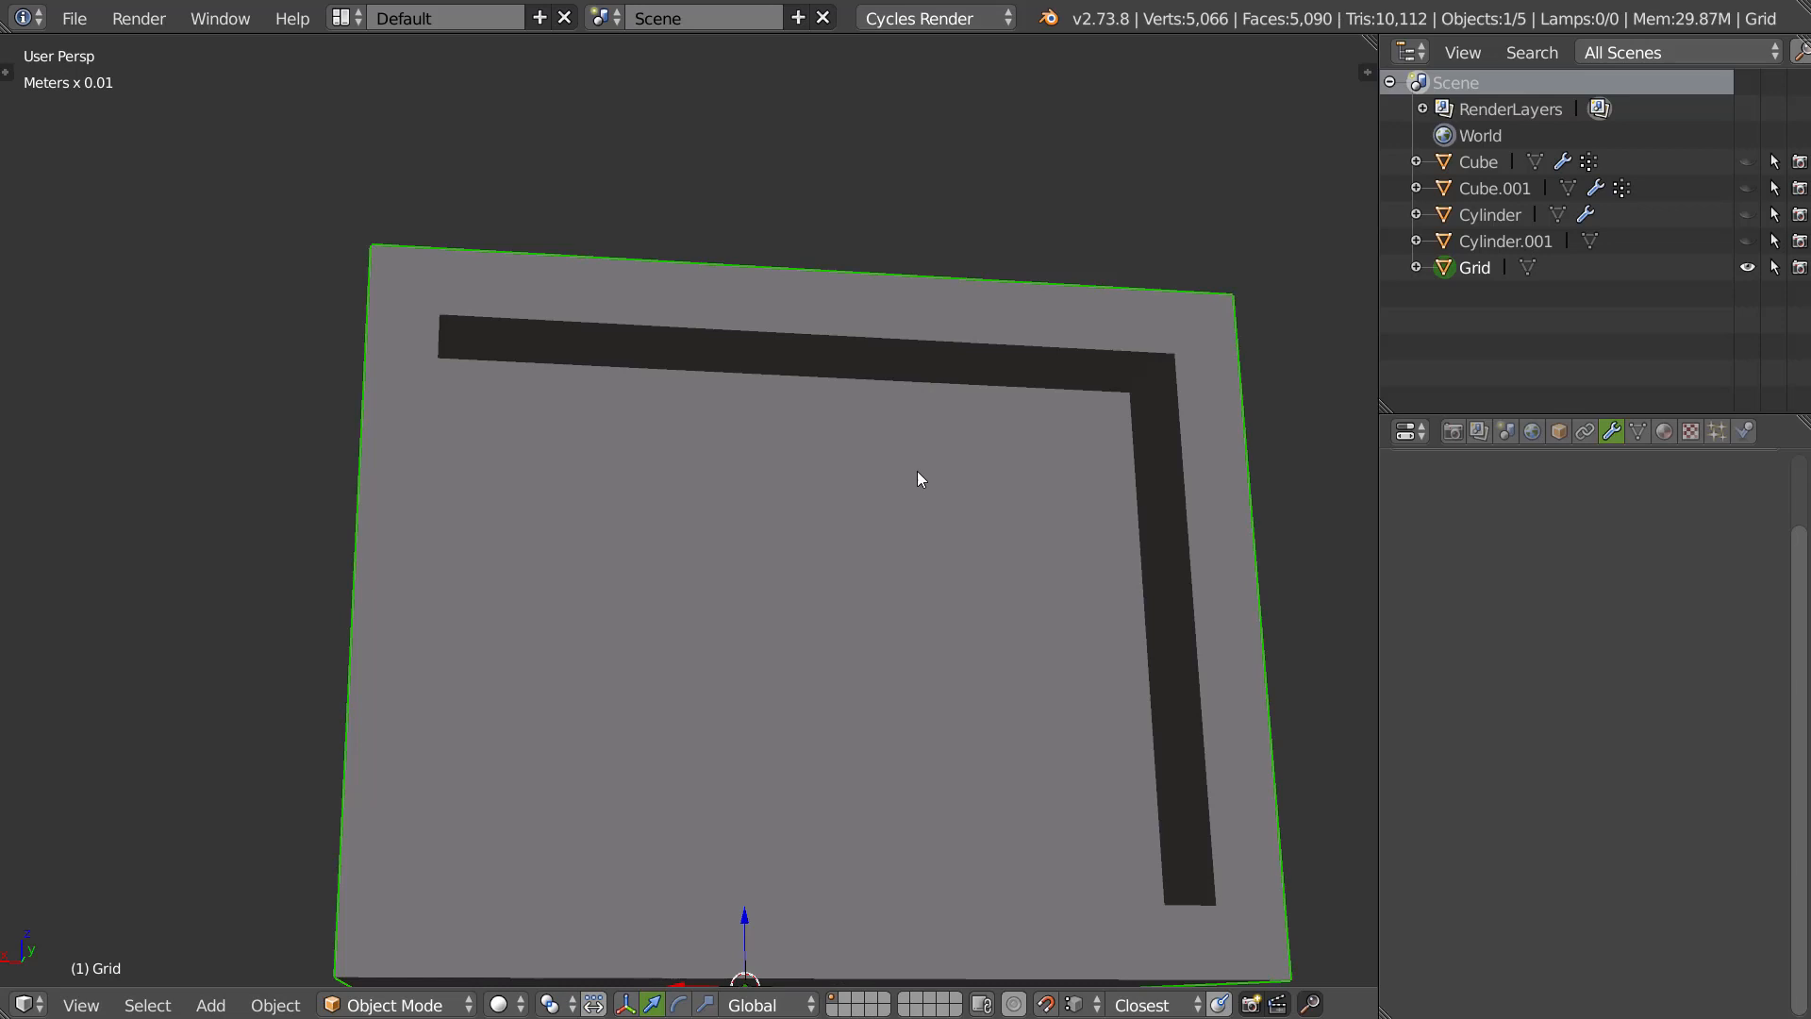
key(ctrl+2)
key(ctrl+z)
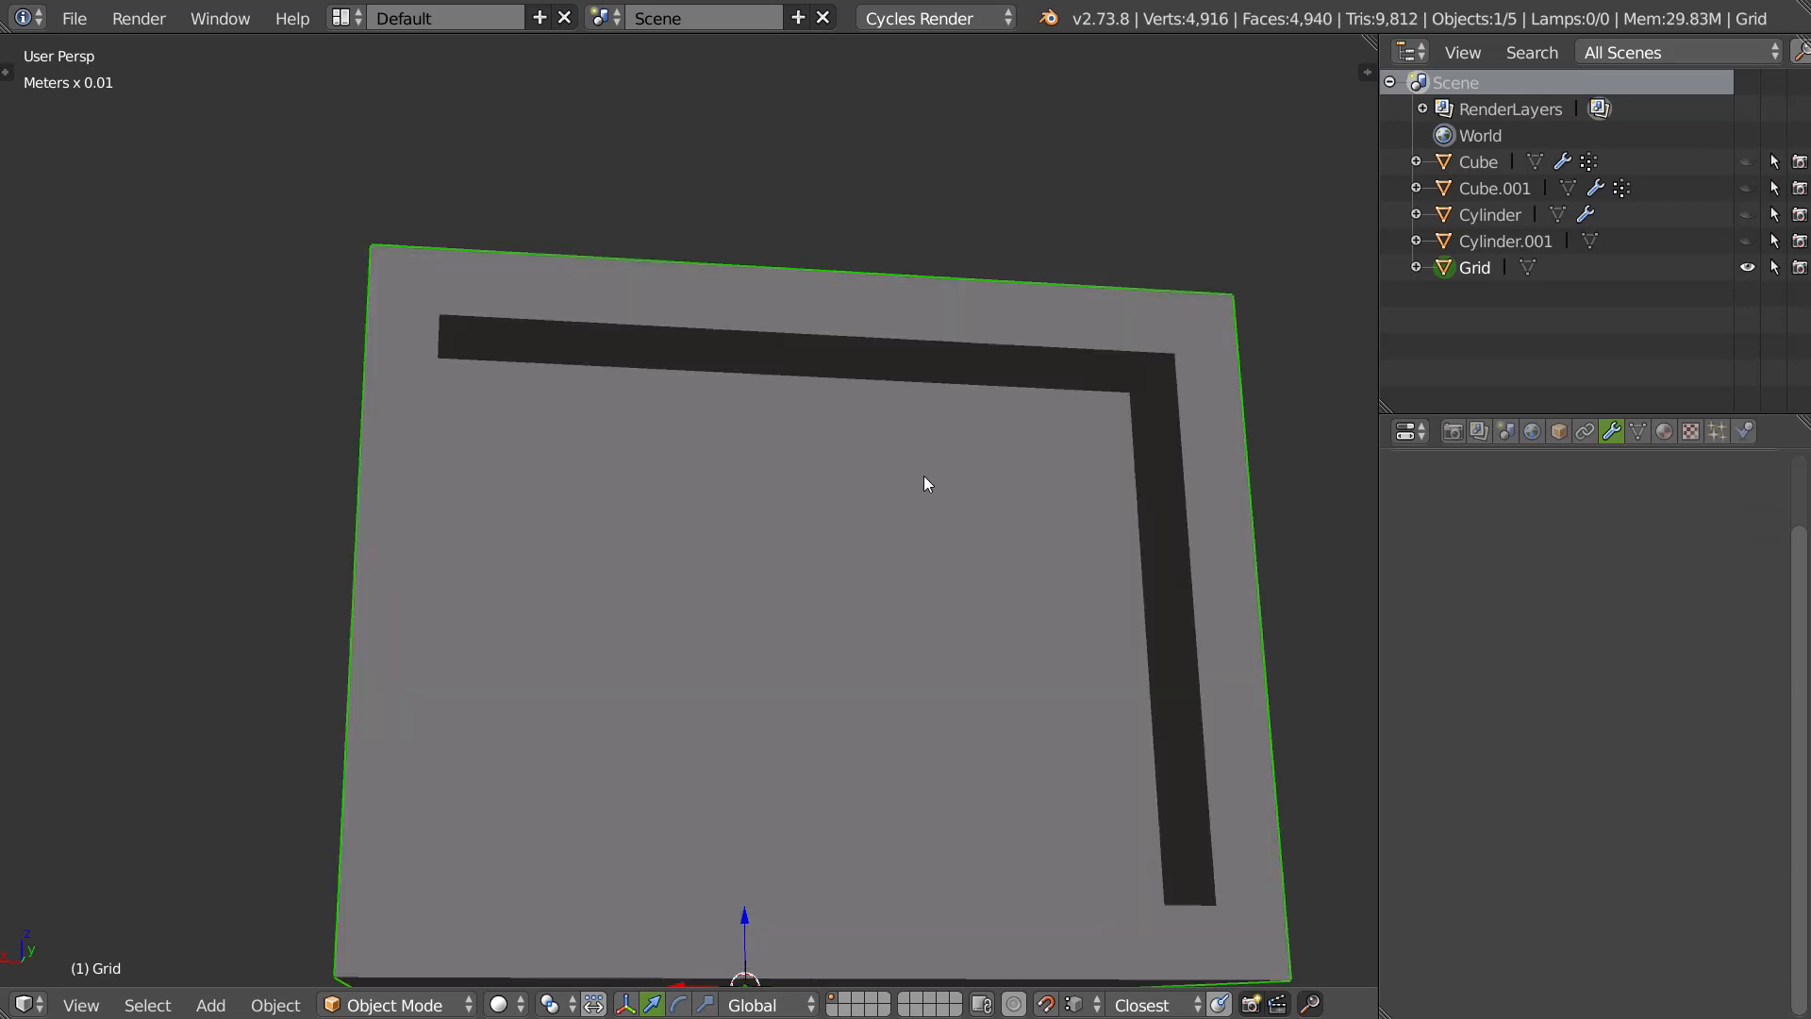
key(Tab)
key(Tab)
key(ctrl+z)
key(ctrl+z)
middle_drag(925, 451, 840, 699)
middle_drag(873, 572, 781, 604)
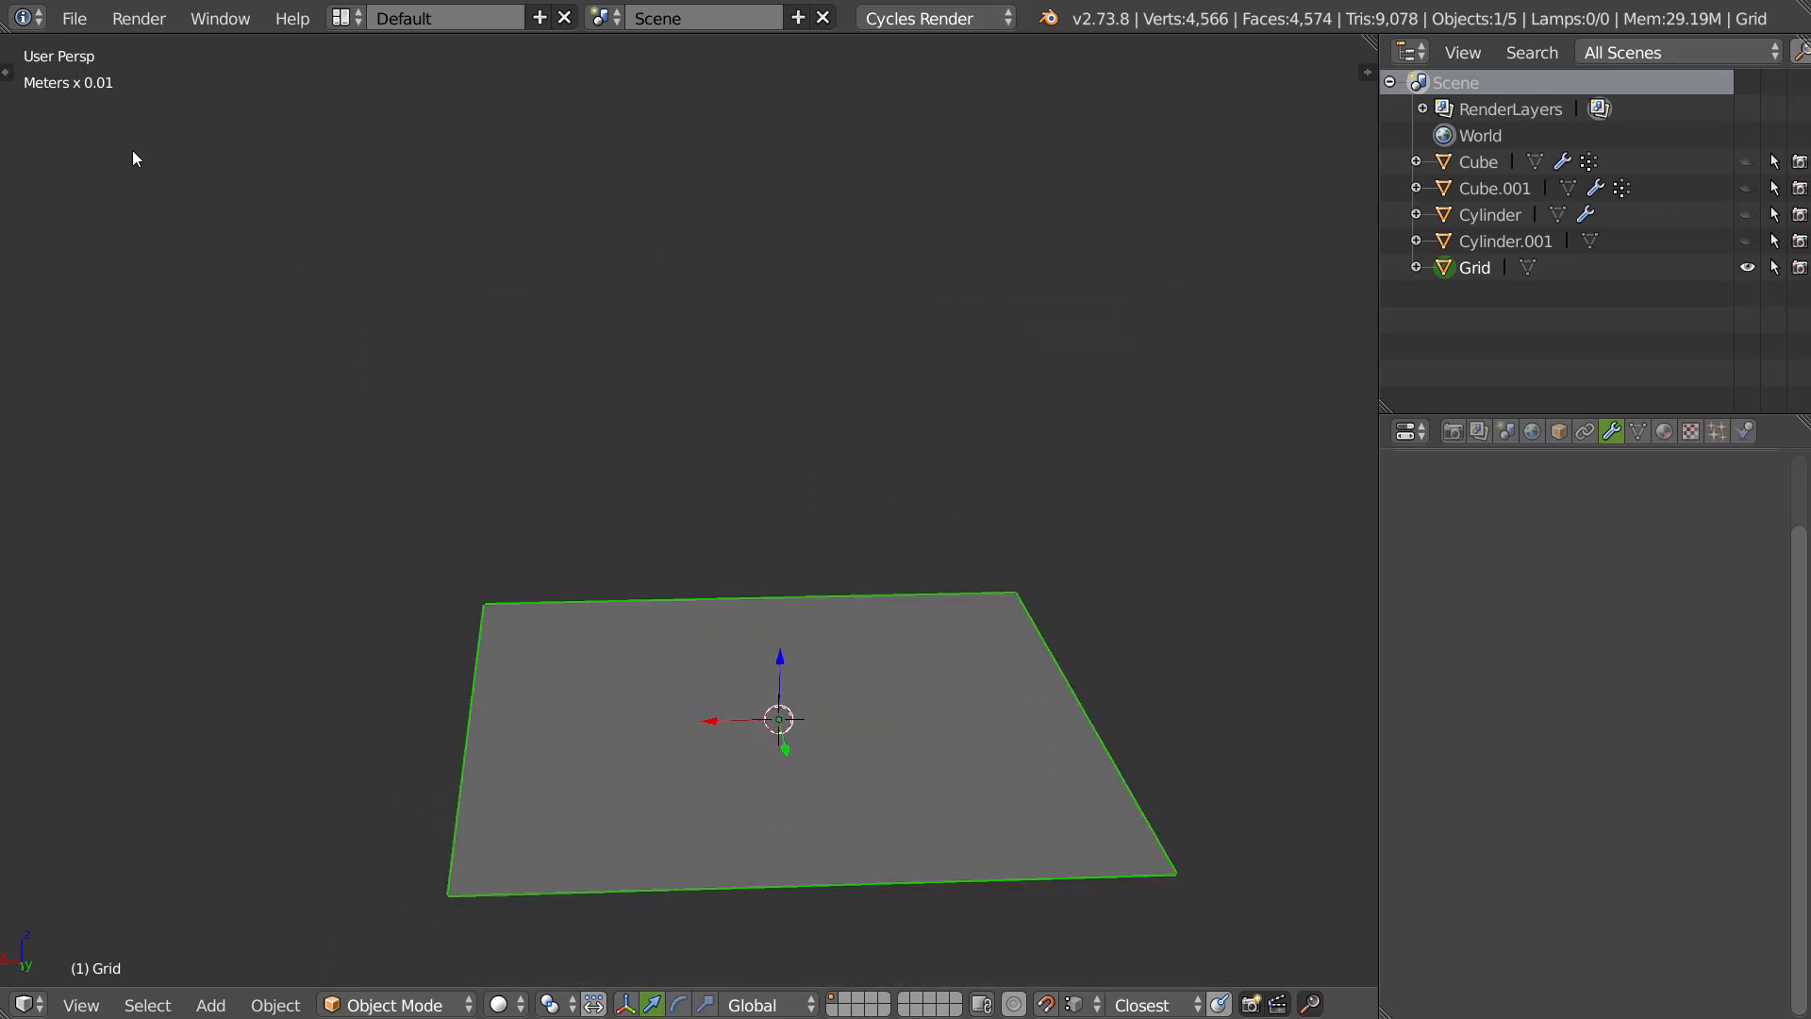
Redo the mesh edit that restores the block with its recess and open it in Edit Mode.
click(275, 1004)
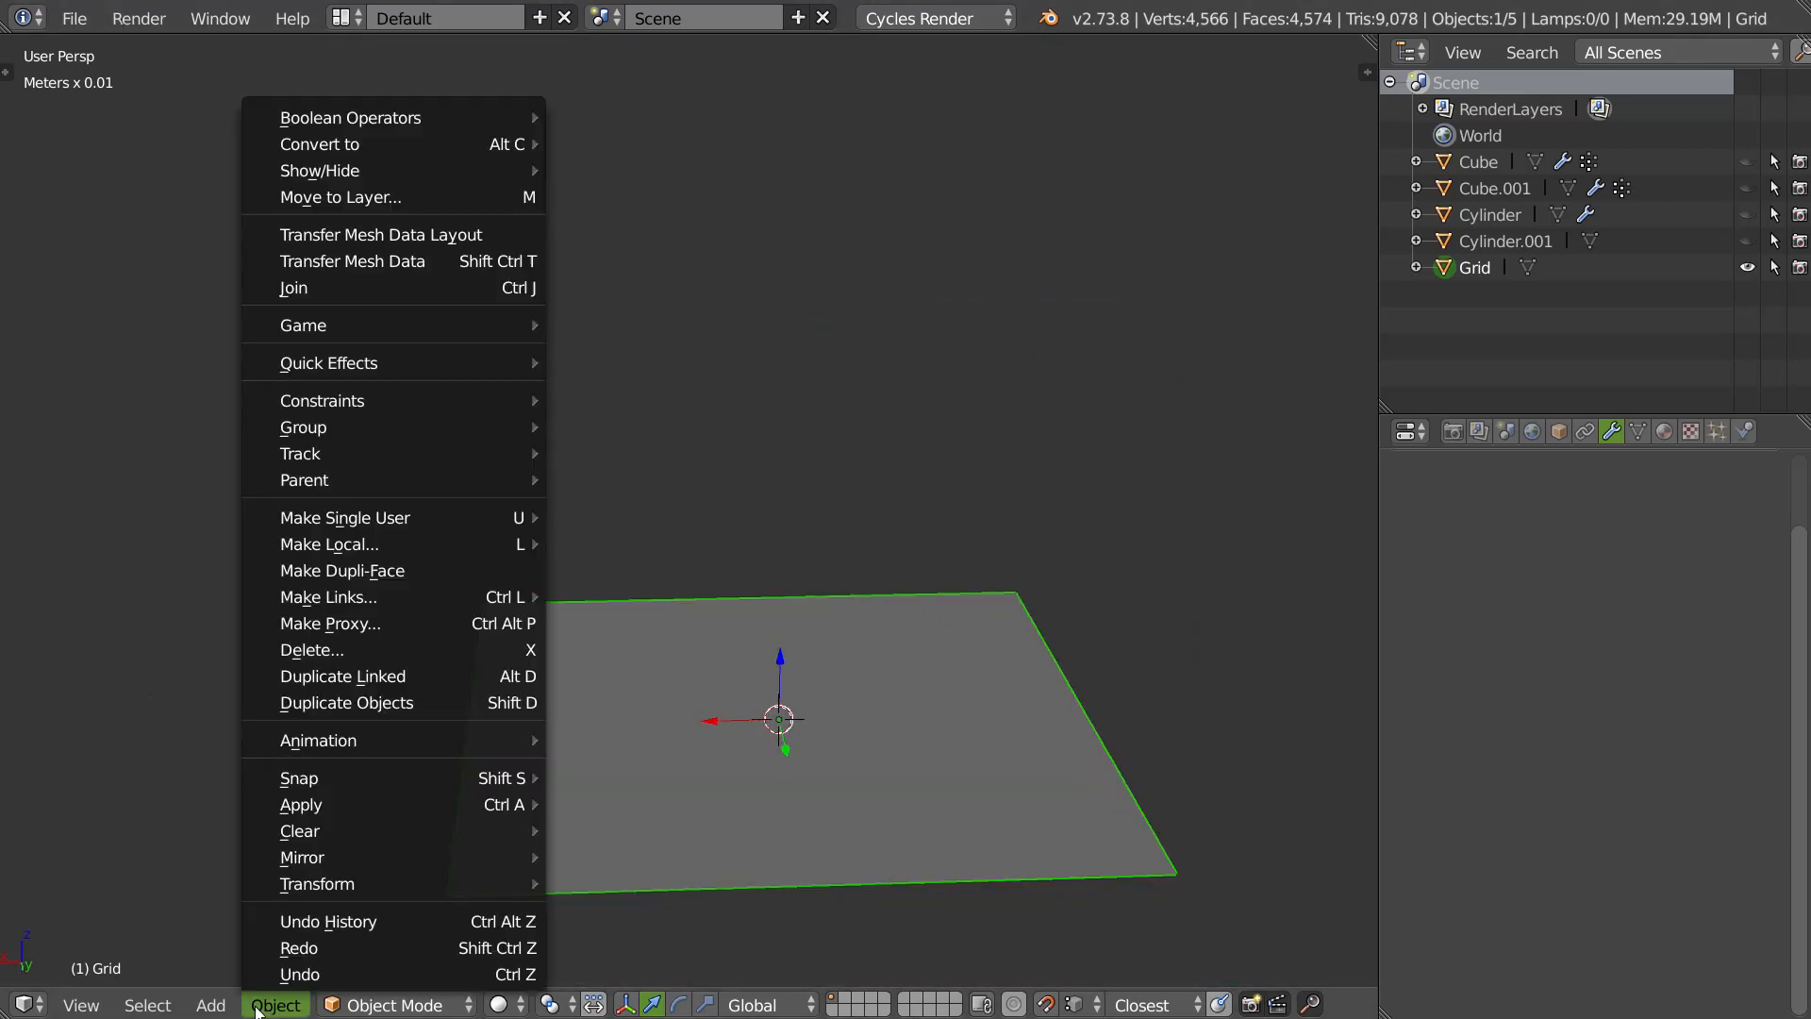
click(319, 948)
middle_drag(761, 569, 811, 469)
key(Tab)
click(871, 454)
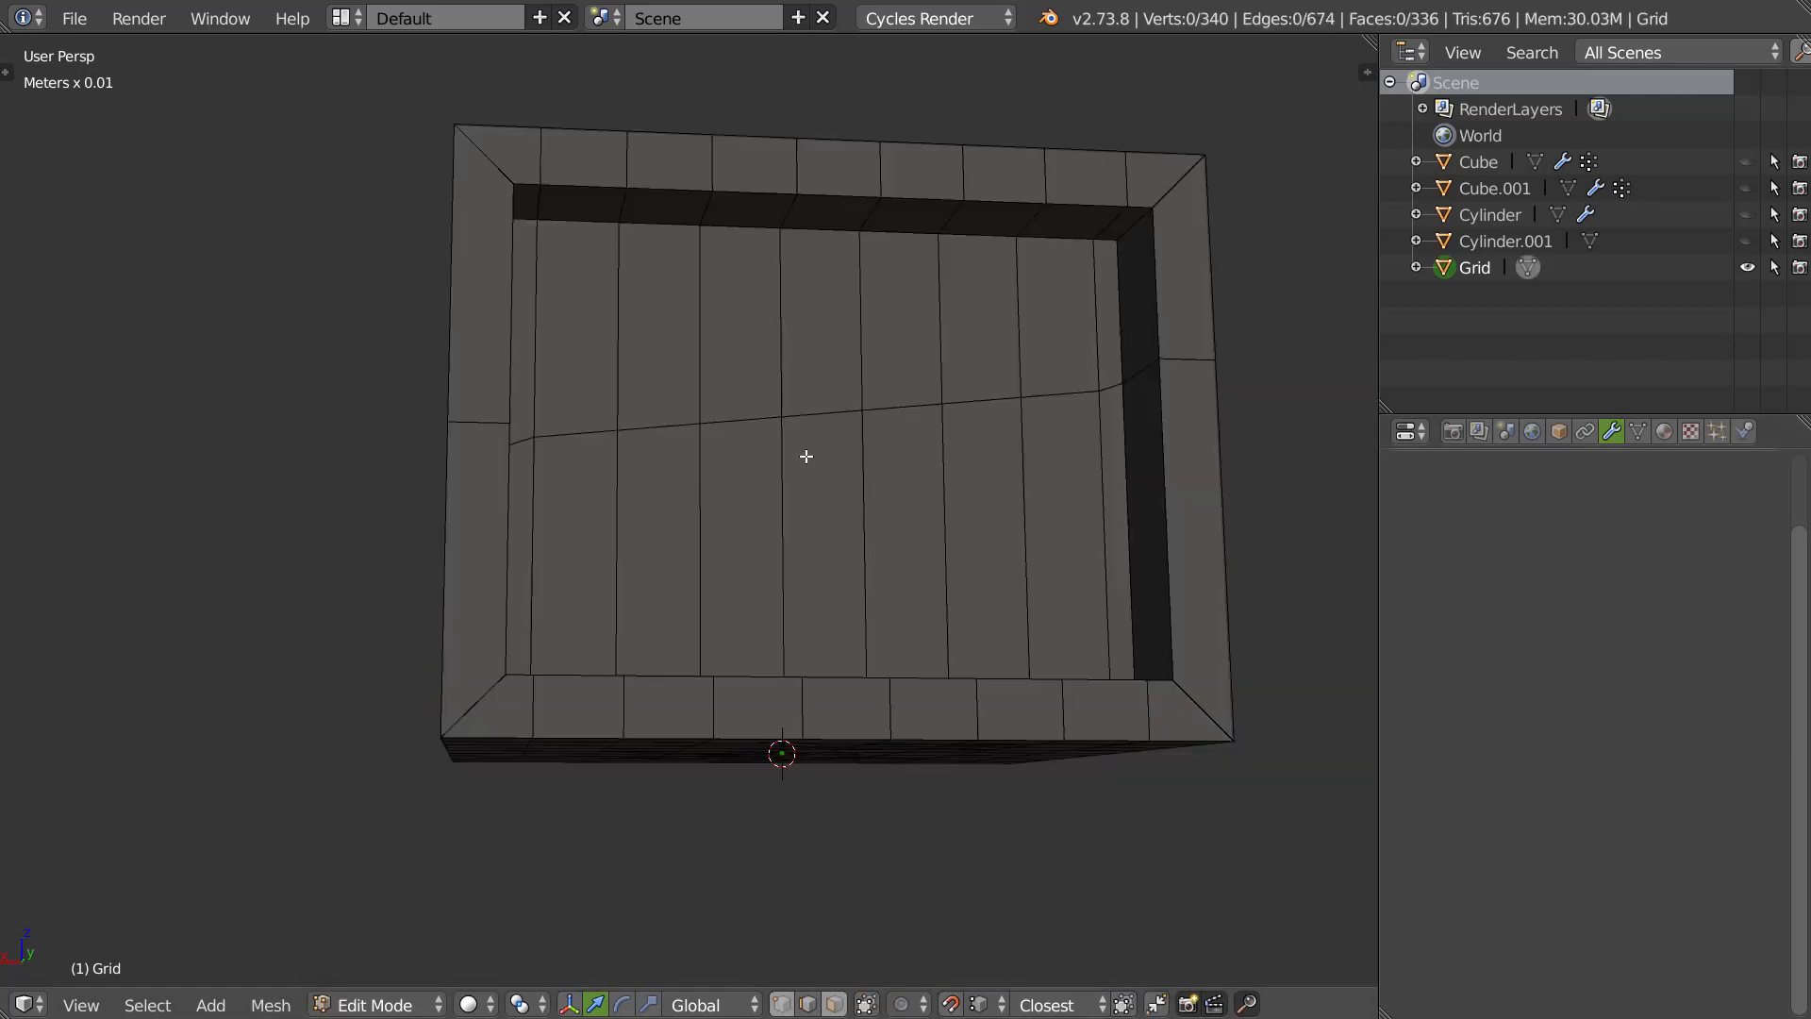
Select the rim's outer edges, the block's corner edges and the edges of the recess opening.
middle_drag(806, 457, 776, 239)
key(Tab)
click(776, 315)
alt+right_click(773, 213)
alt+shift+right_click(450, 184)
alt+shift+right_click(416, 708)
alt+shift+right_click(528, 717)
alt+shift+right_click(1113, 161)
alt+shift+right_click(1074, 288)
key(ctrl+z)
alt+shift+right_click(1085, 298)
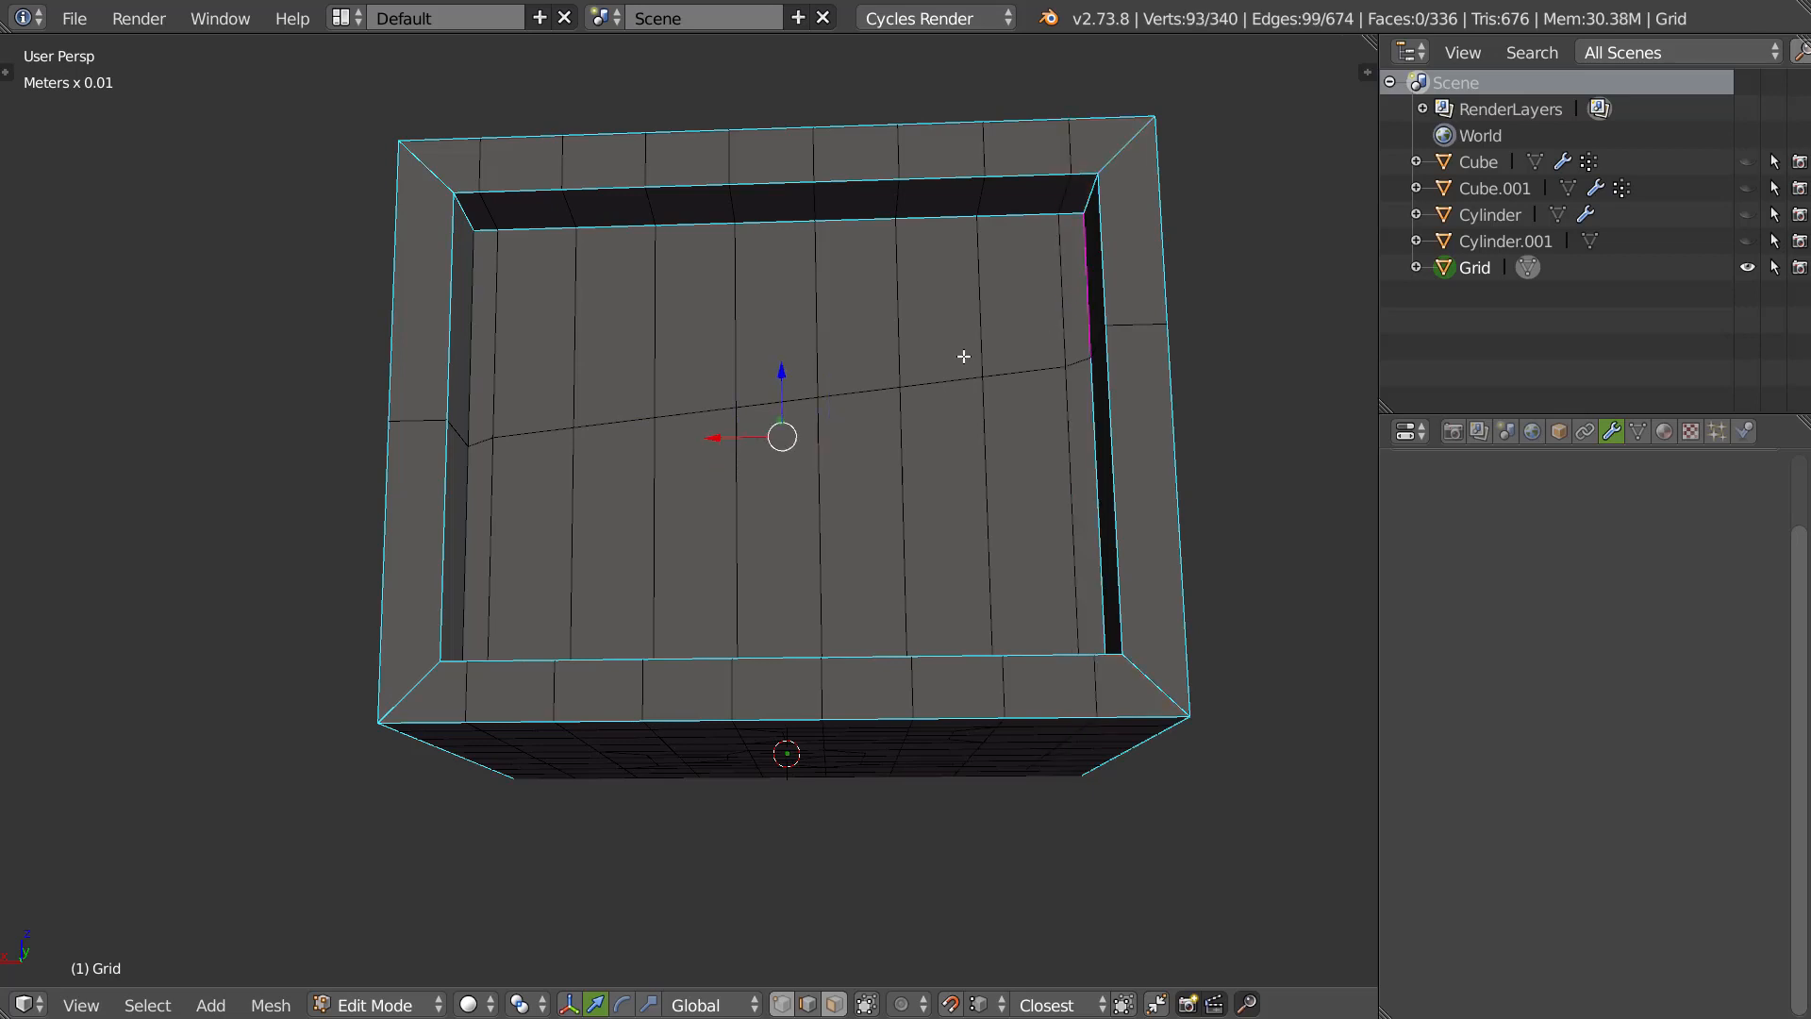
Add the remaining edges around the recess floor to the selection and give all selected edges a bevel weight of 1.
middle_drag(800, 402, 770, 442)
alt+shift+right_click(473, 397)
alt+shift+right_click(523, 679)
middle_drag(590, 615, 1090, 371)
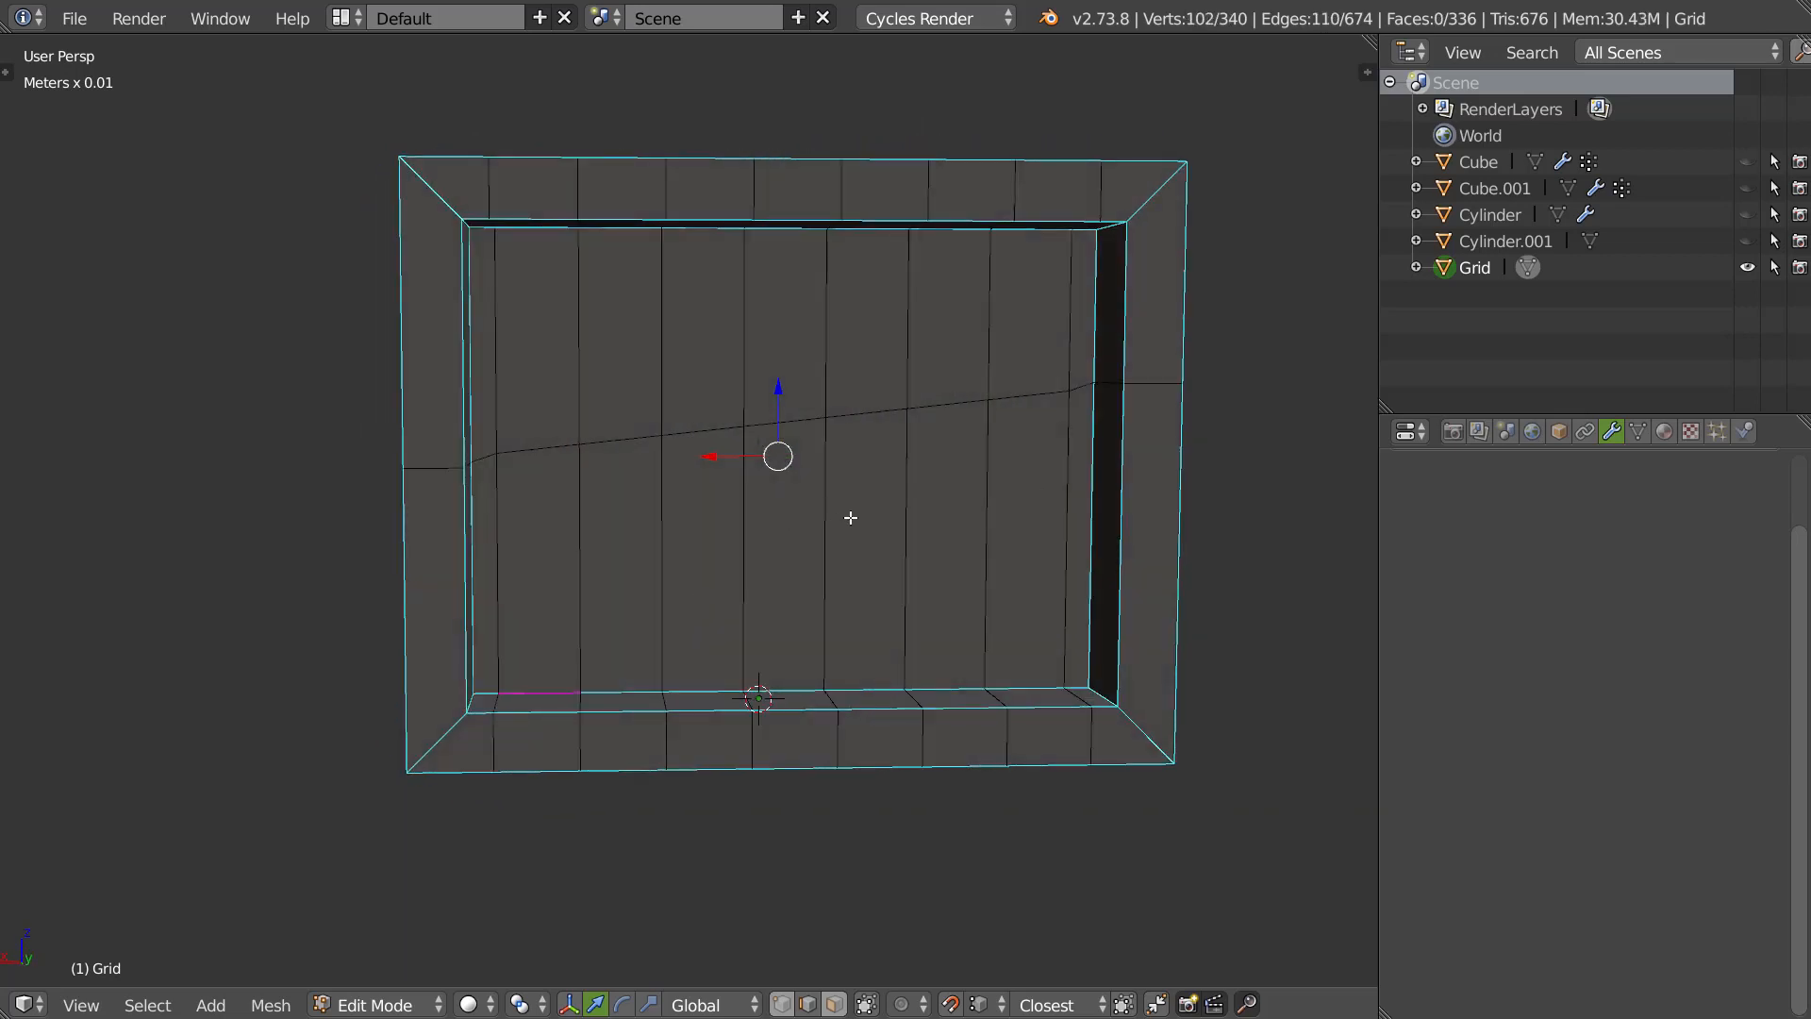
key(ctrl+e)
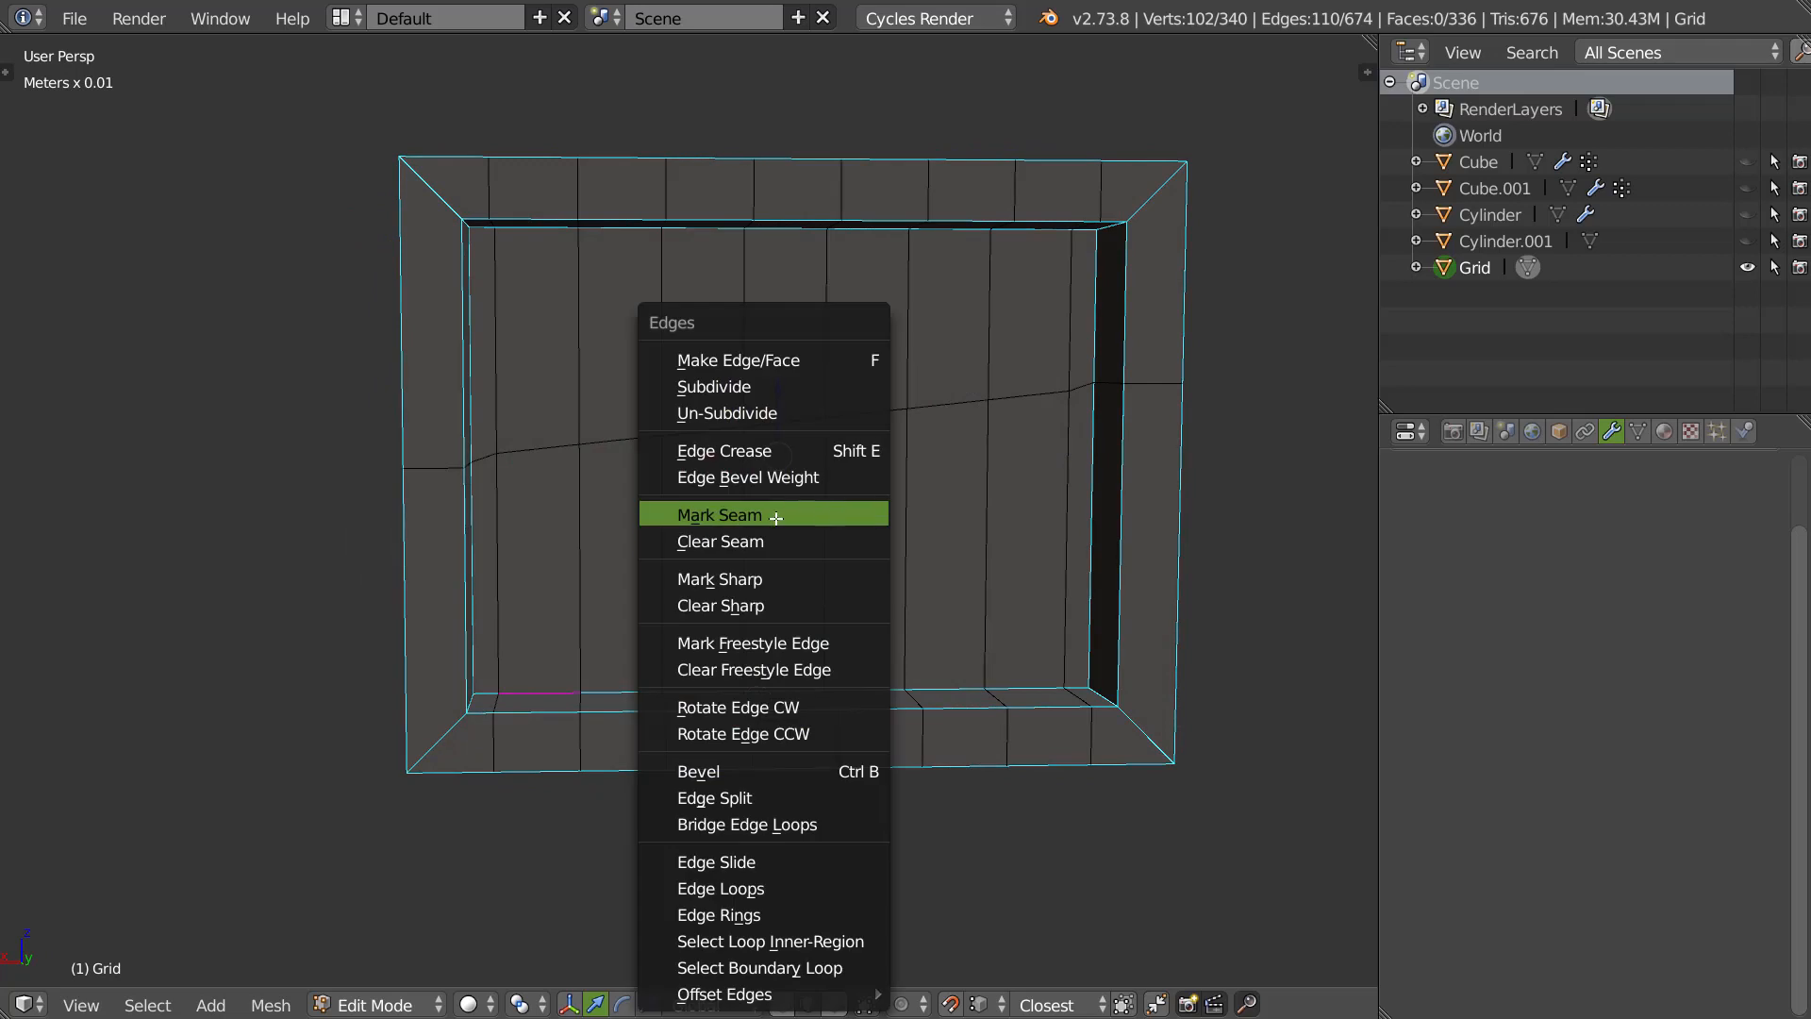
click(724, 474)
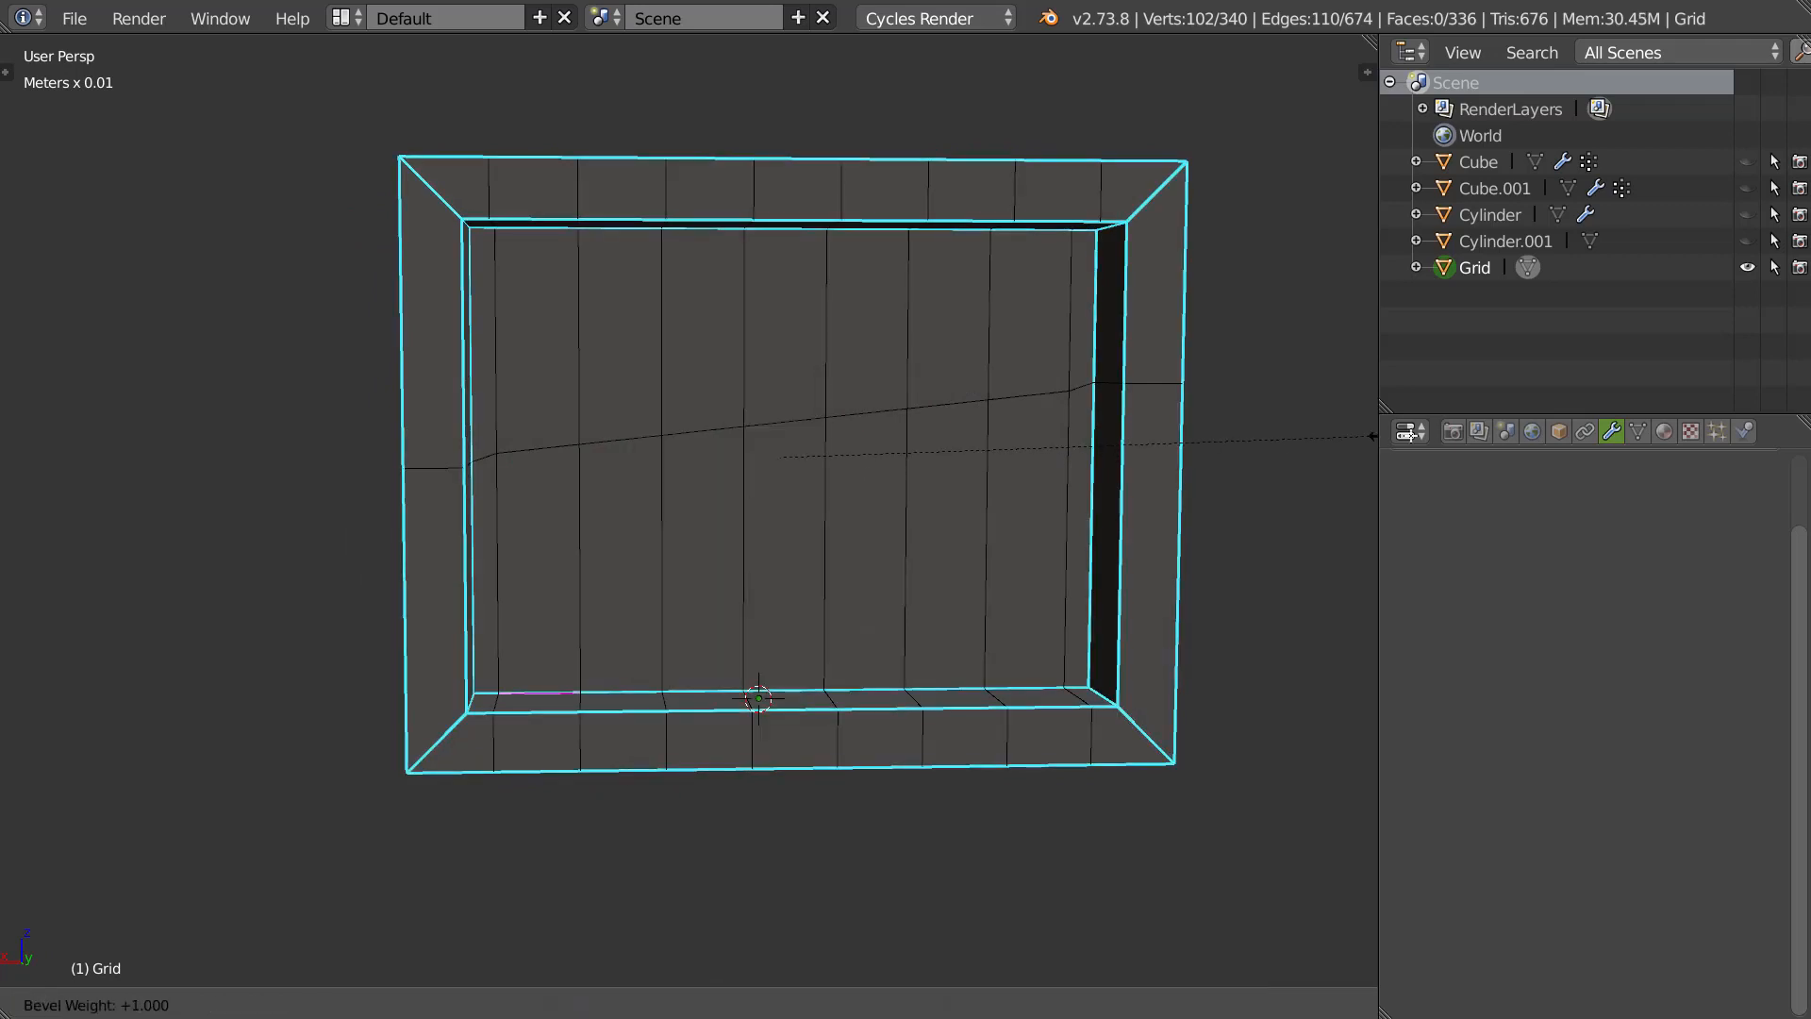
click(1441, 434)
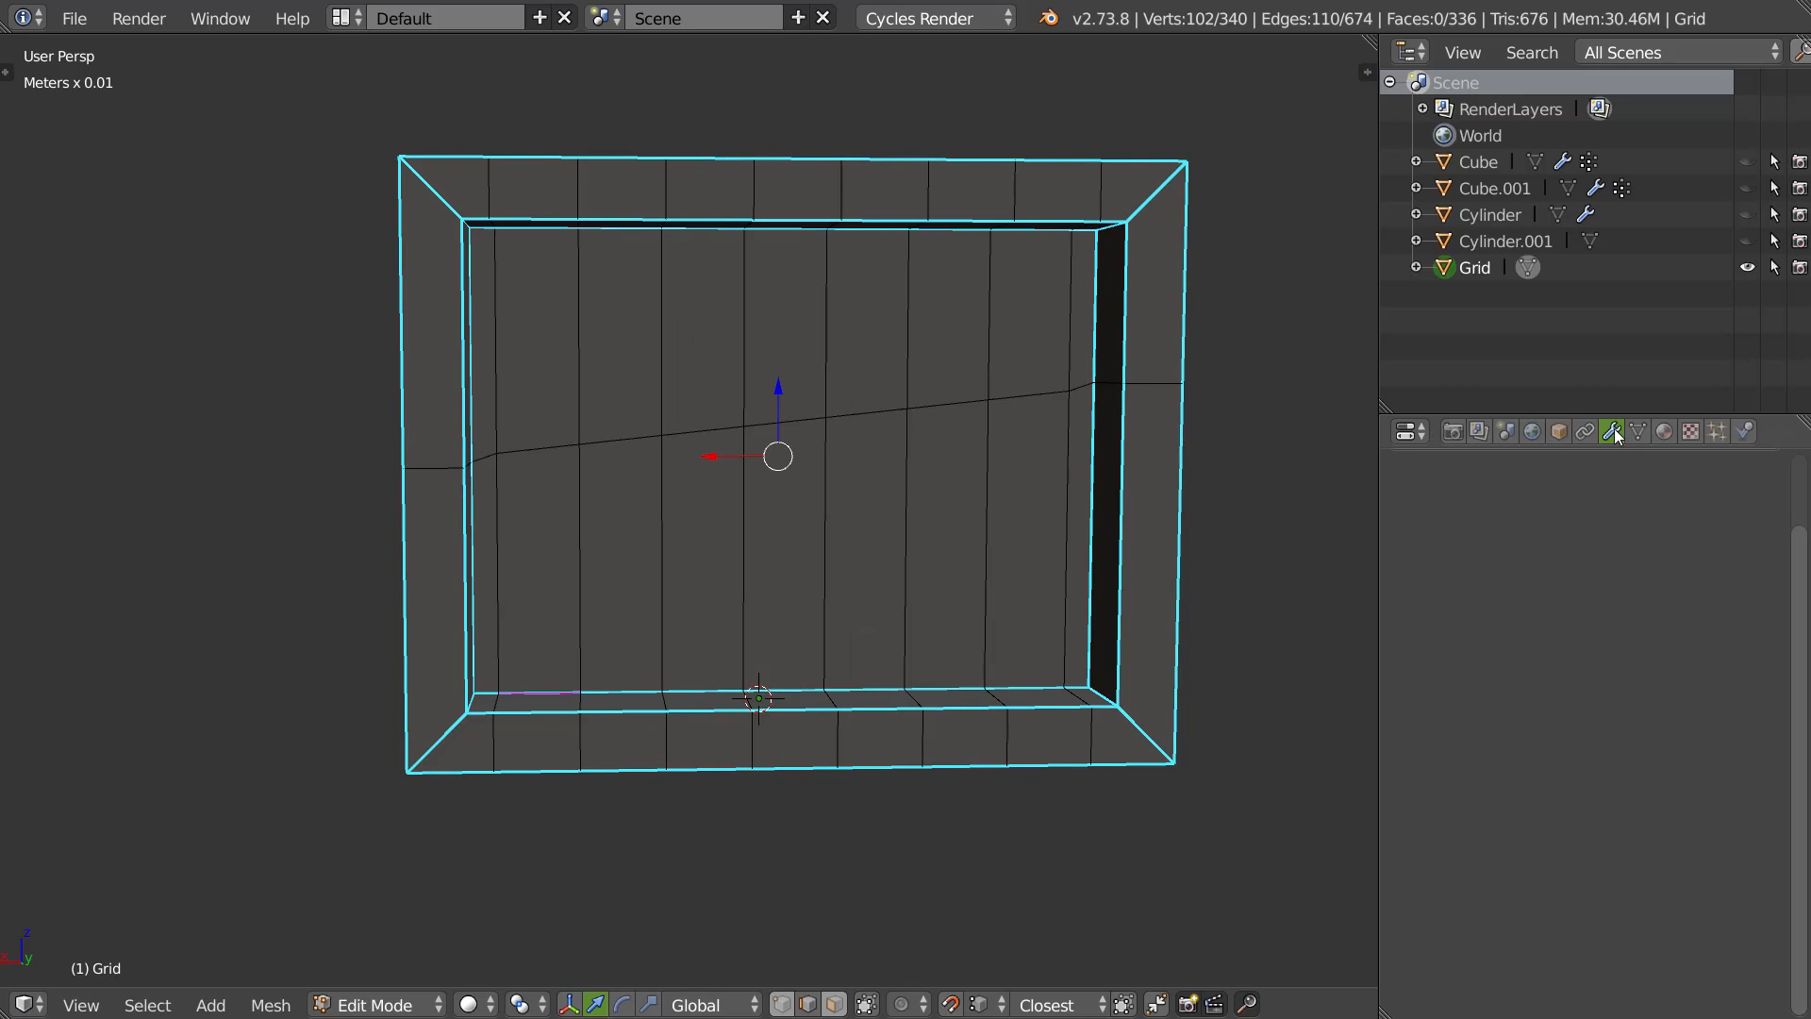
Add a Bevel modifier limited by Weight with 2 segments.
click(1509, 521)
click(1468, 519)
click(1220, 93)
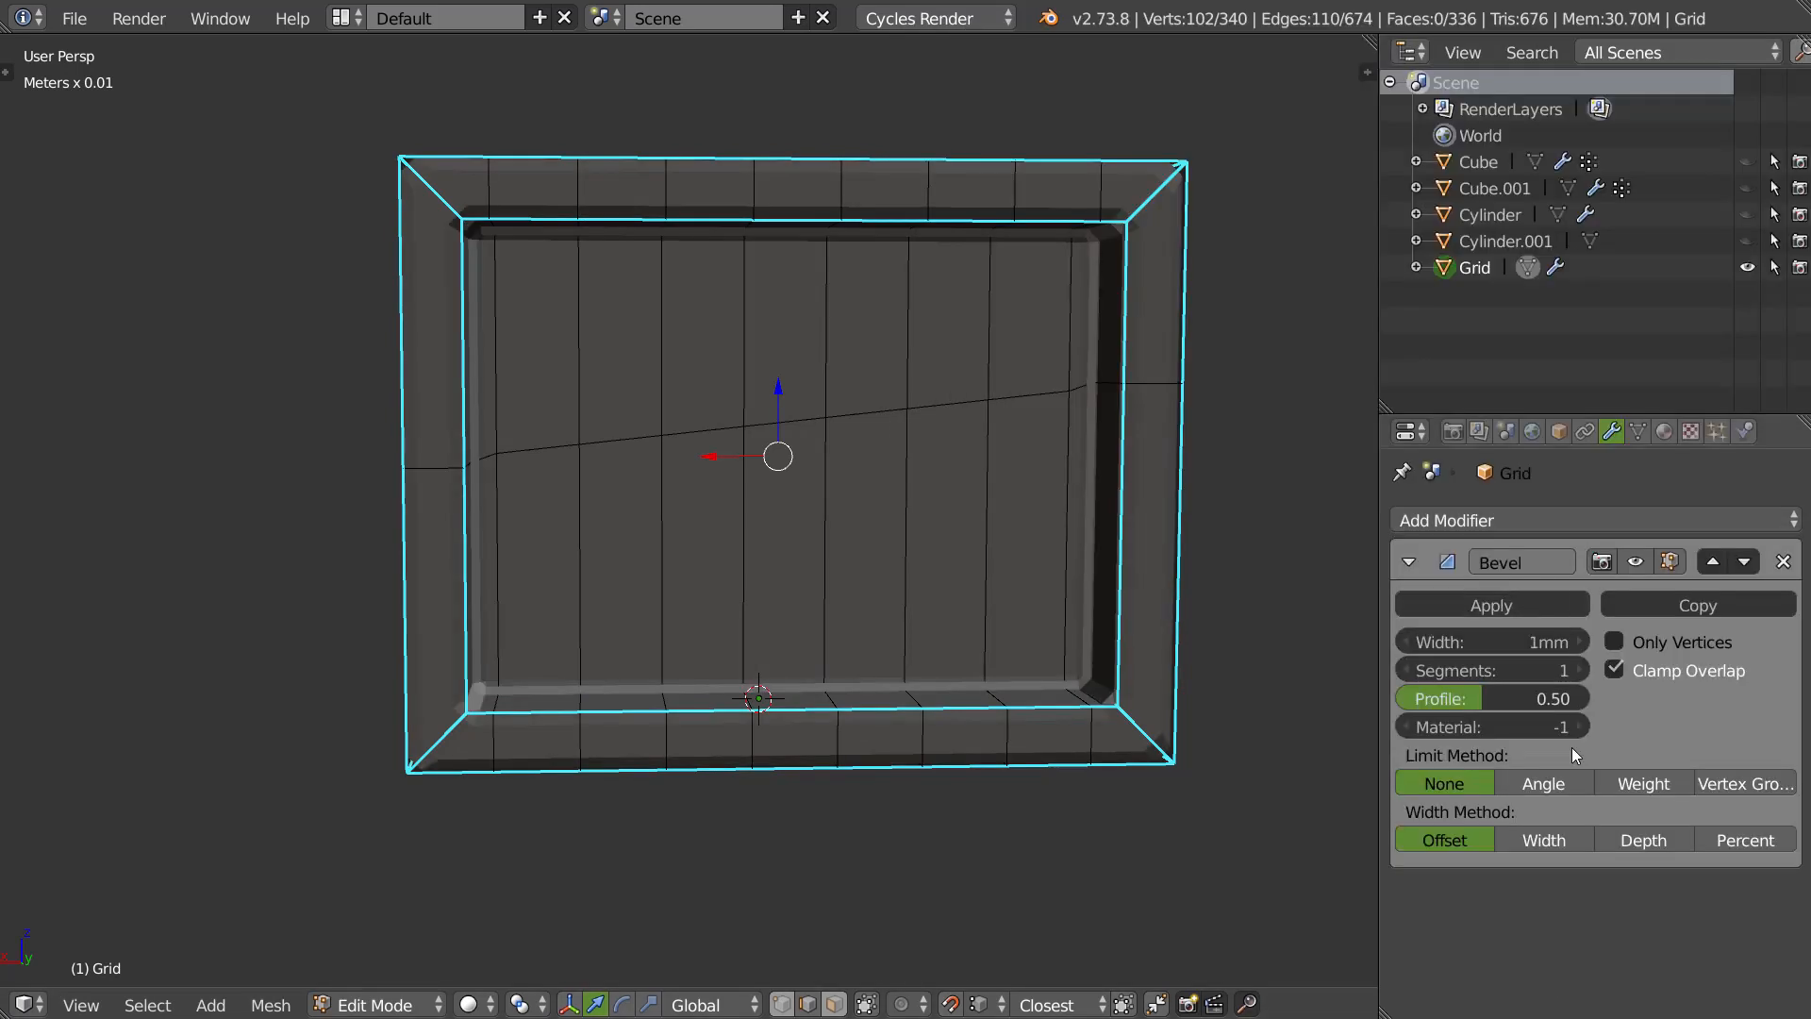
click(1641, 783)
click(1579, 670)
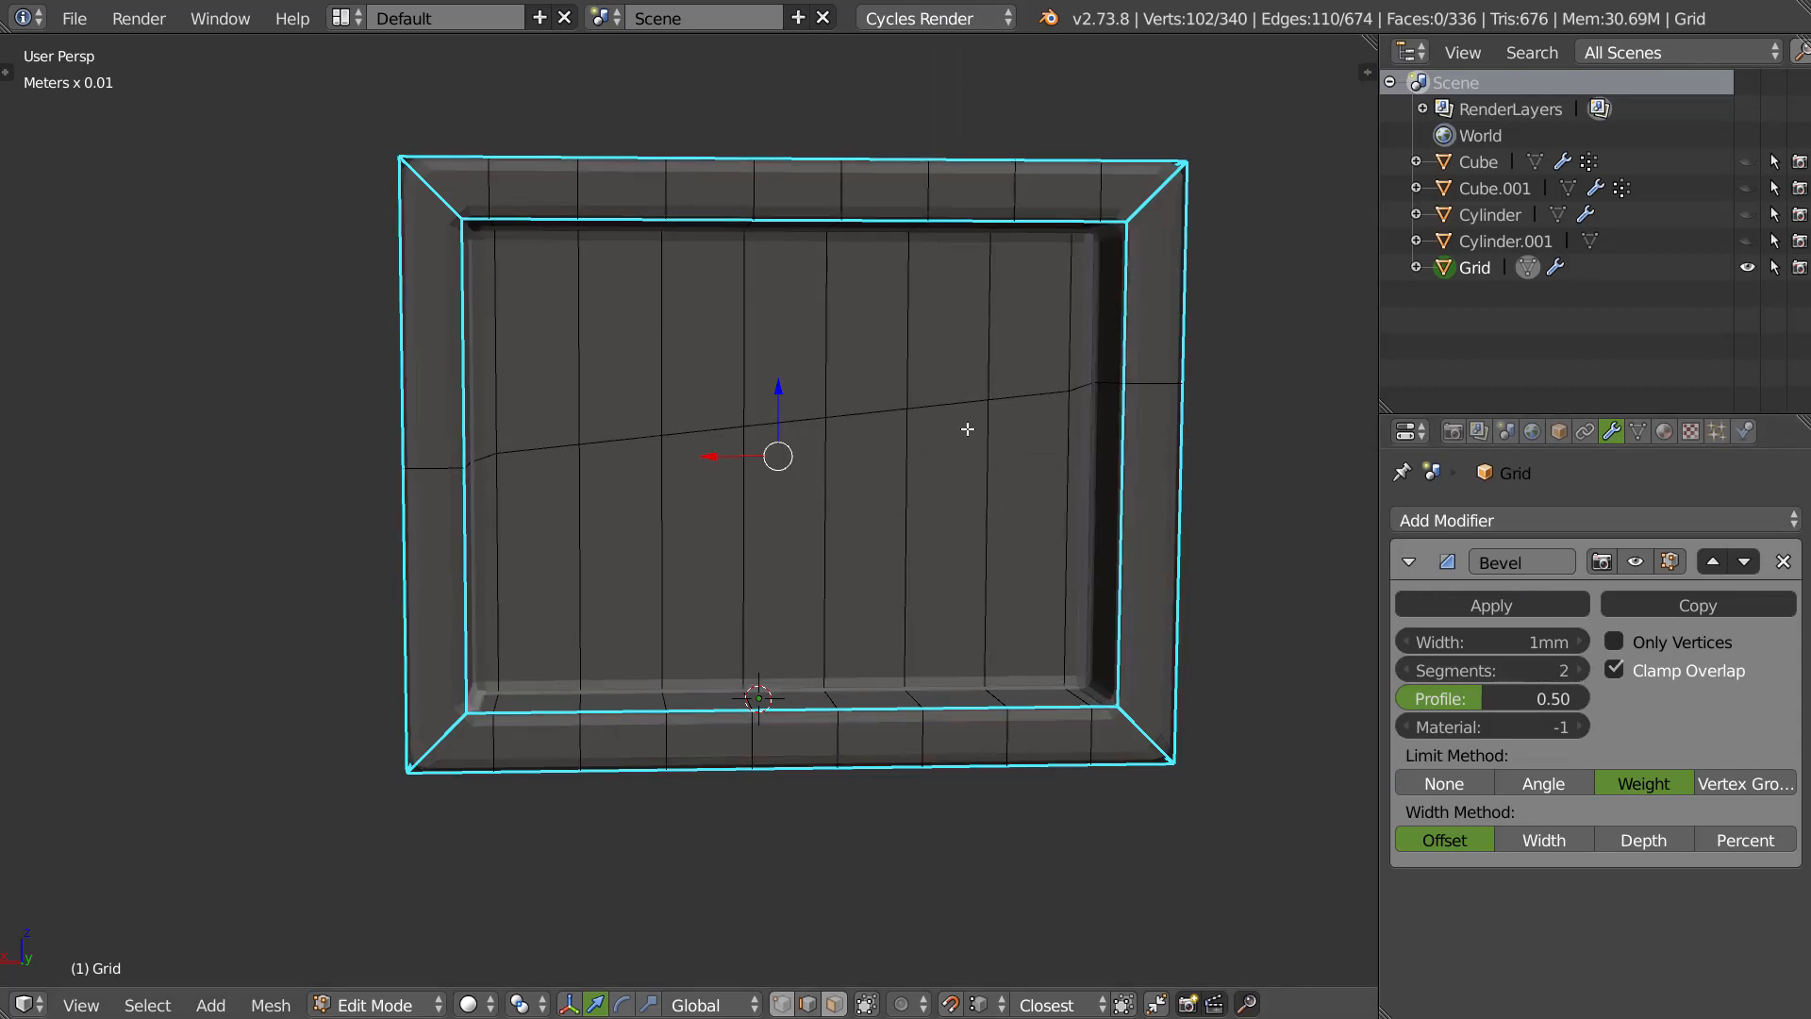
Try a one-level Subdivision Surface modifier on top of the bevel in Object Mode and undo it.
key(Tab)
key(ctrl+1)
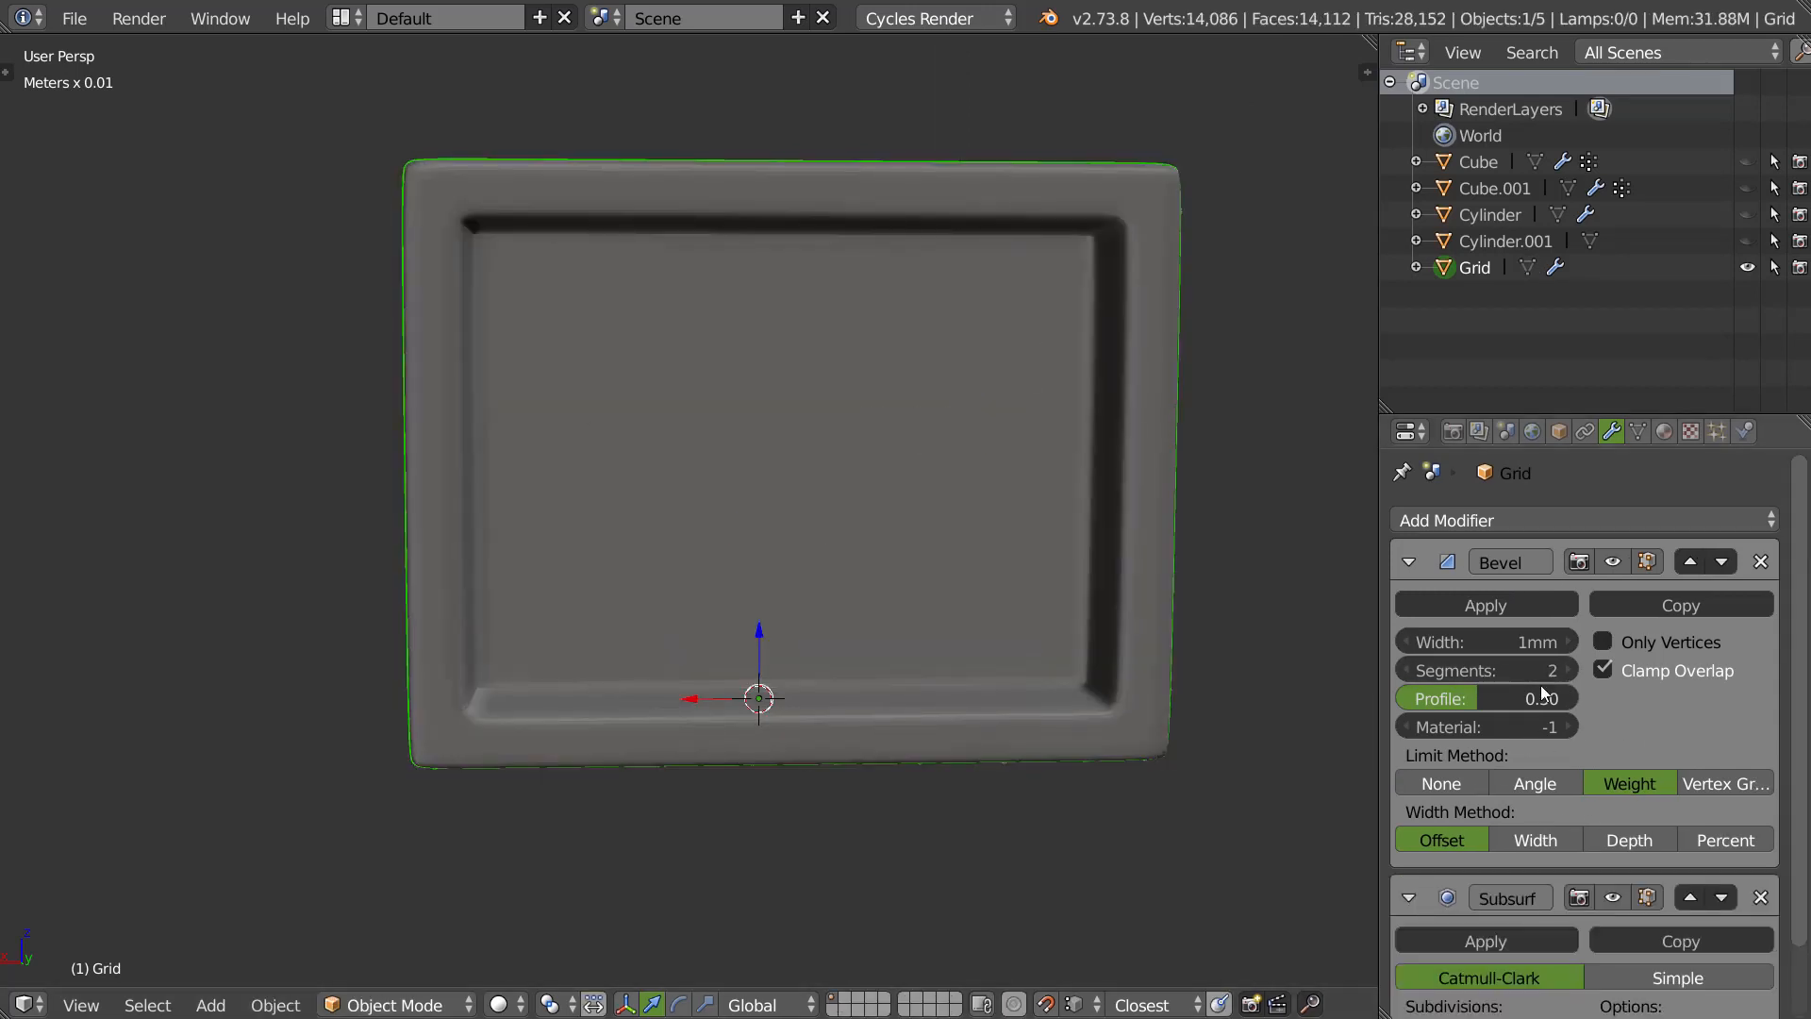
scroll(996, 591, up, 3)
key(ctrl+z)
Show the block's wireframe overlay and set the Bevel modifier's width to 0.1 mm.
middle_drag(1084, 483, 1033, 511)
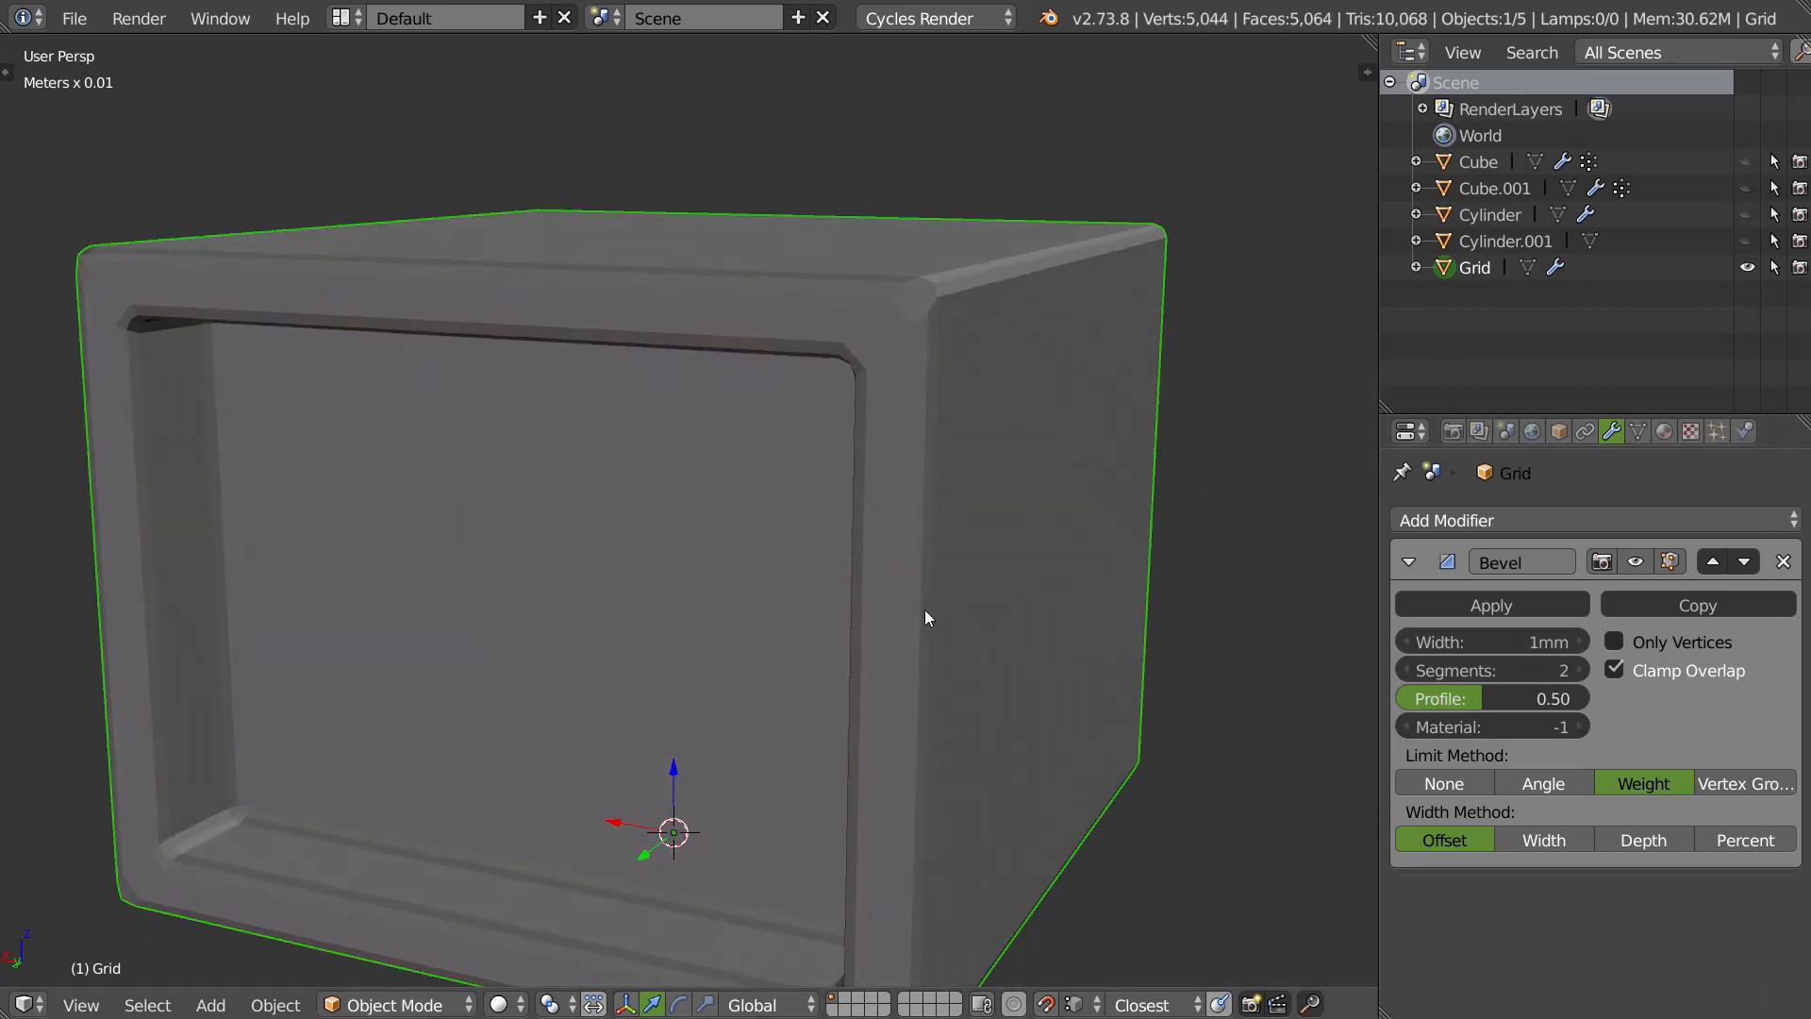
key(z)
drag(1515, 646, 1500, 641)
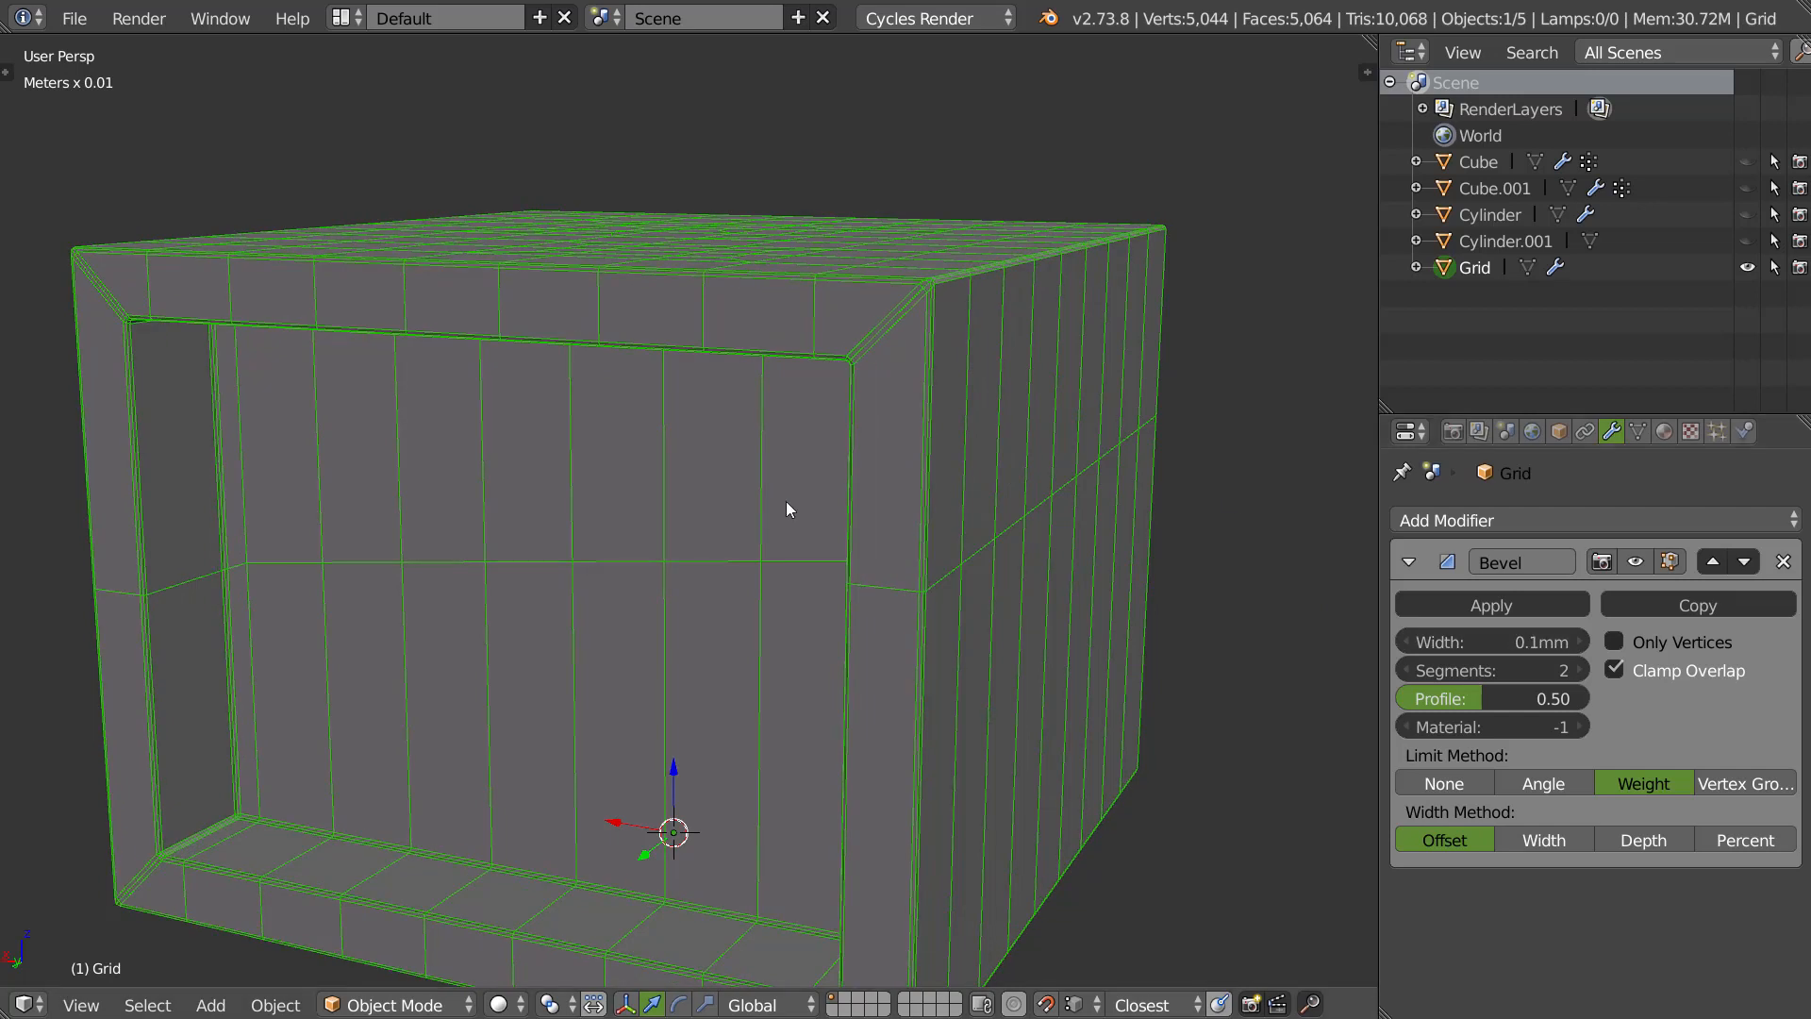
Add a one-level Subdivision Surface modifier to the beveled block and return to Edit Mode with face selection.
middle_drag(766, 505, 833, 552)
key(Tab)
click(853, 404)
middle_drag(853, 404, 716, 538)
key(ctrl+1)
key(Tab)
key(Tab)
middle_drag(926, 388, 671, 501)
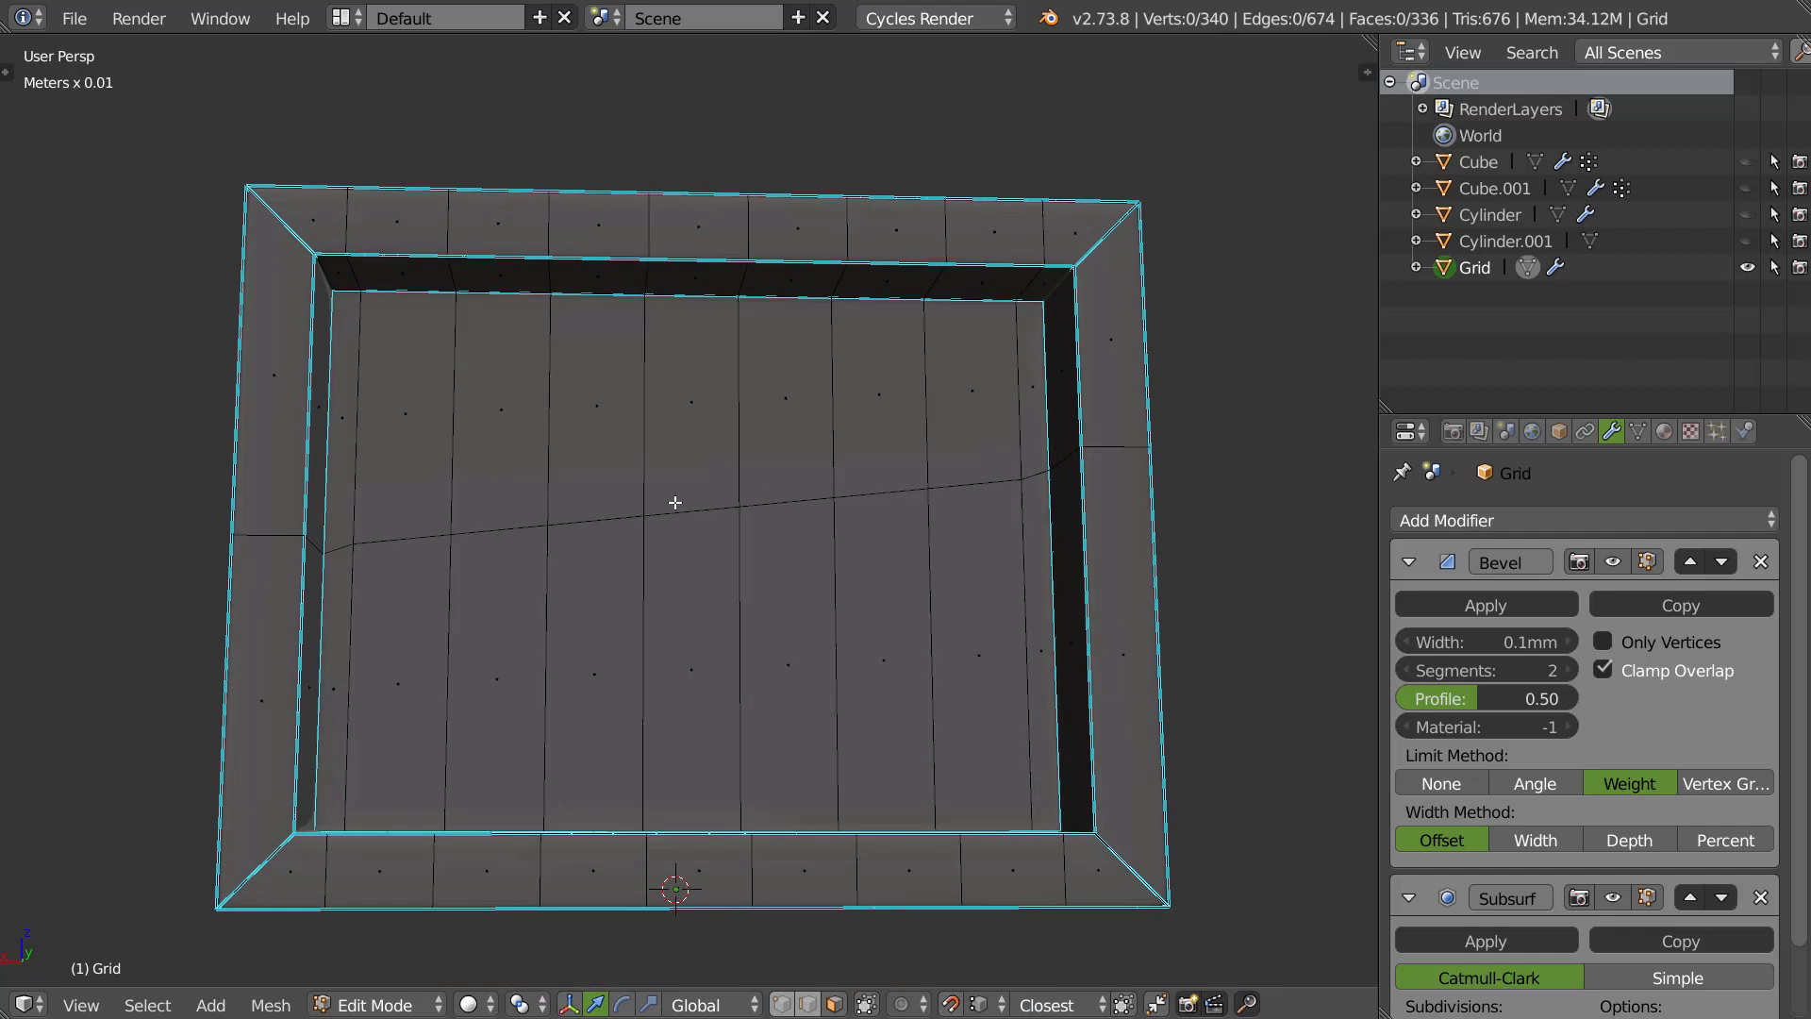
Delete the horizontal edge loop that crosses the middle of the recess floor and runs around the block.
scroll(671, 501, up, 1)
right_click(309, 441)
ctrl+right_click(1082, 438)
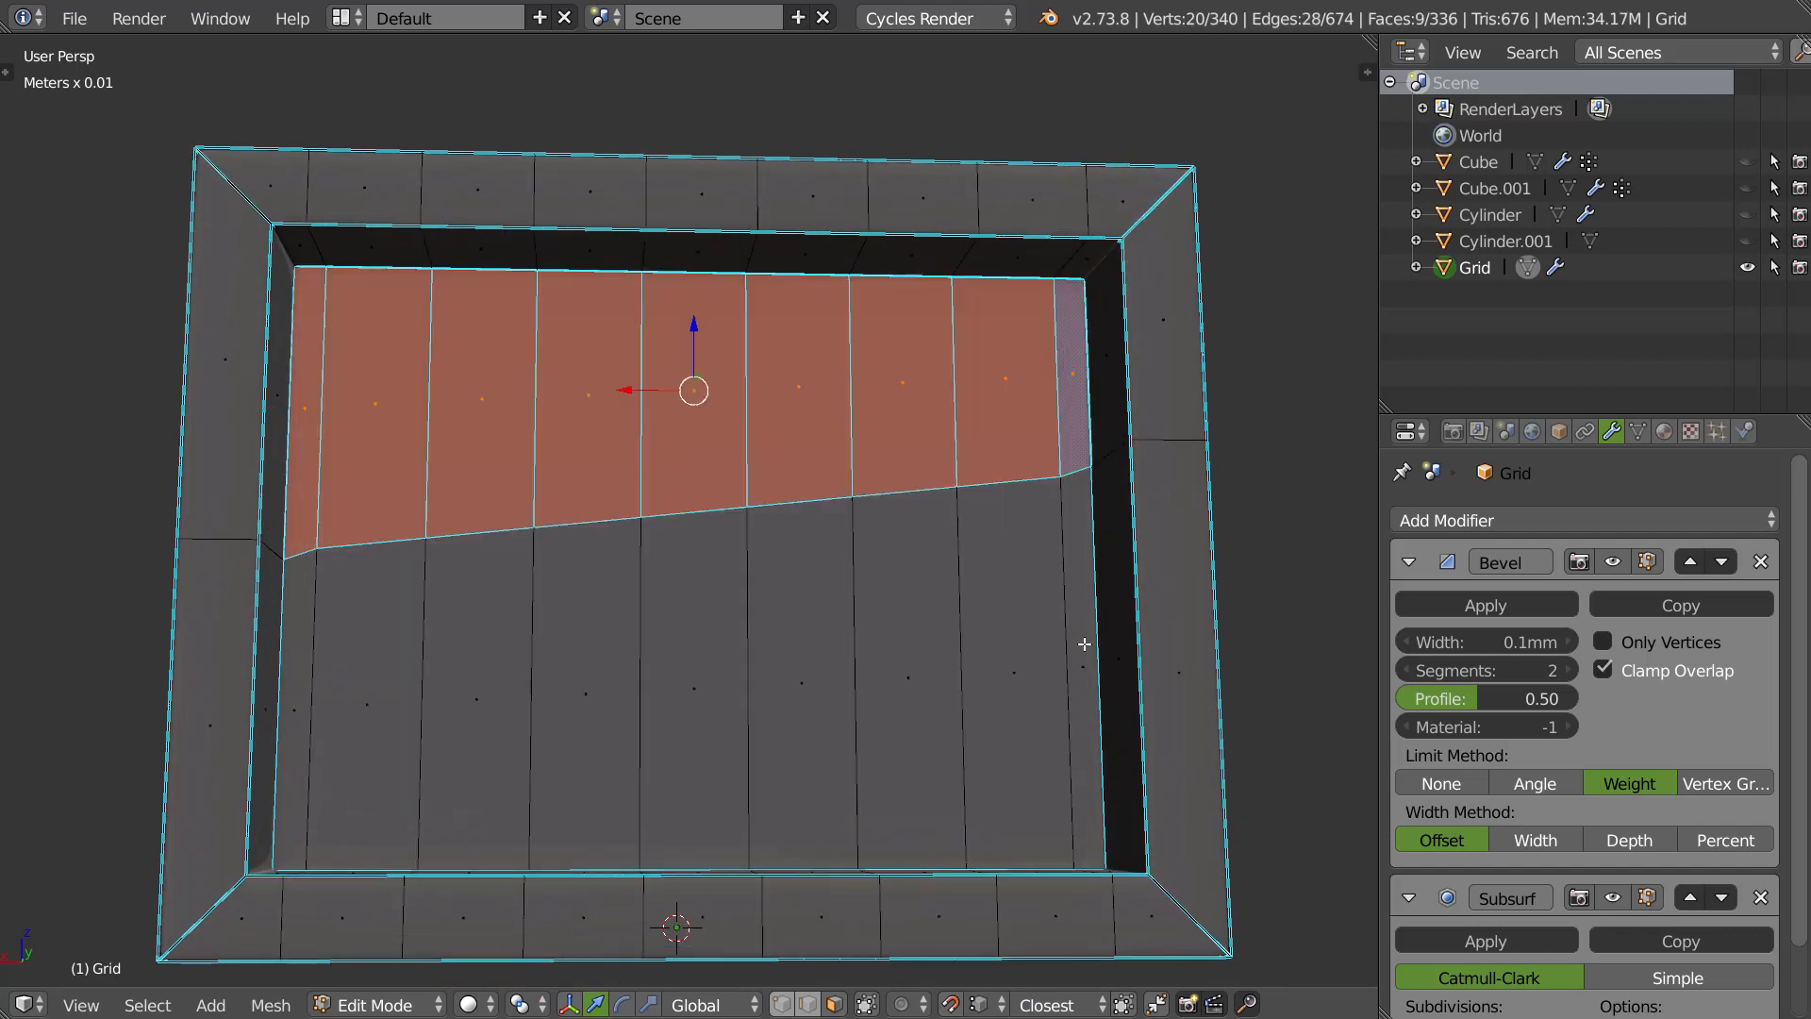
ctrl+right_click(477, 538)
alt+right_click(478, 537)
key(x)
click(406, 675)
Select the row of nine recess floor faces and shrink it along X and along Z.
key(Tab)
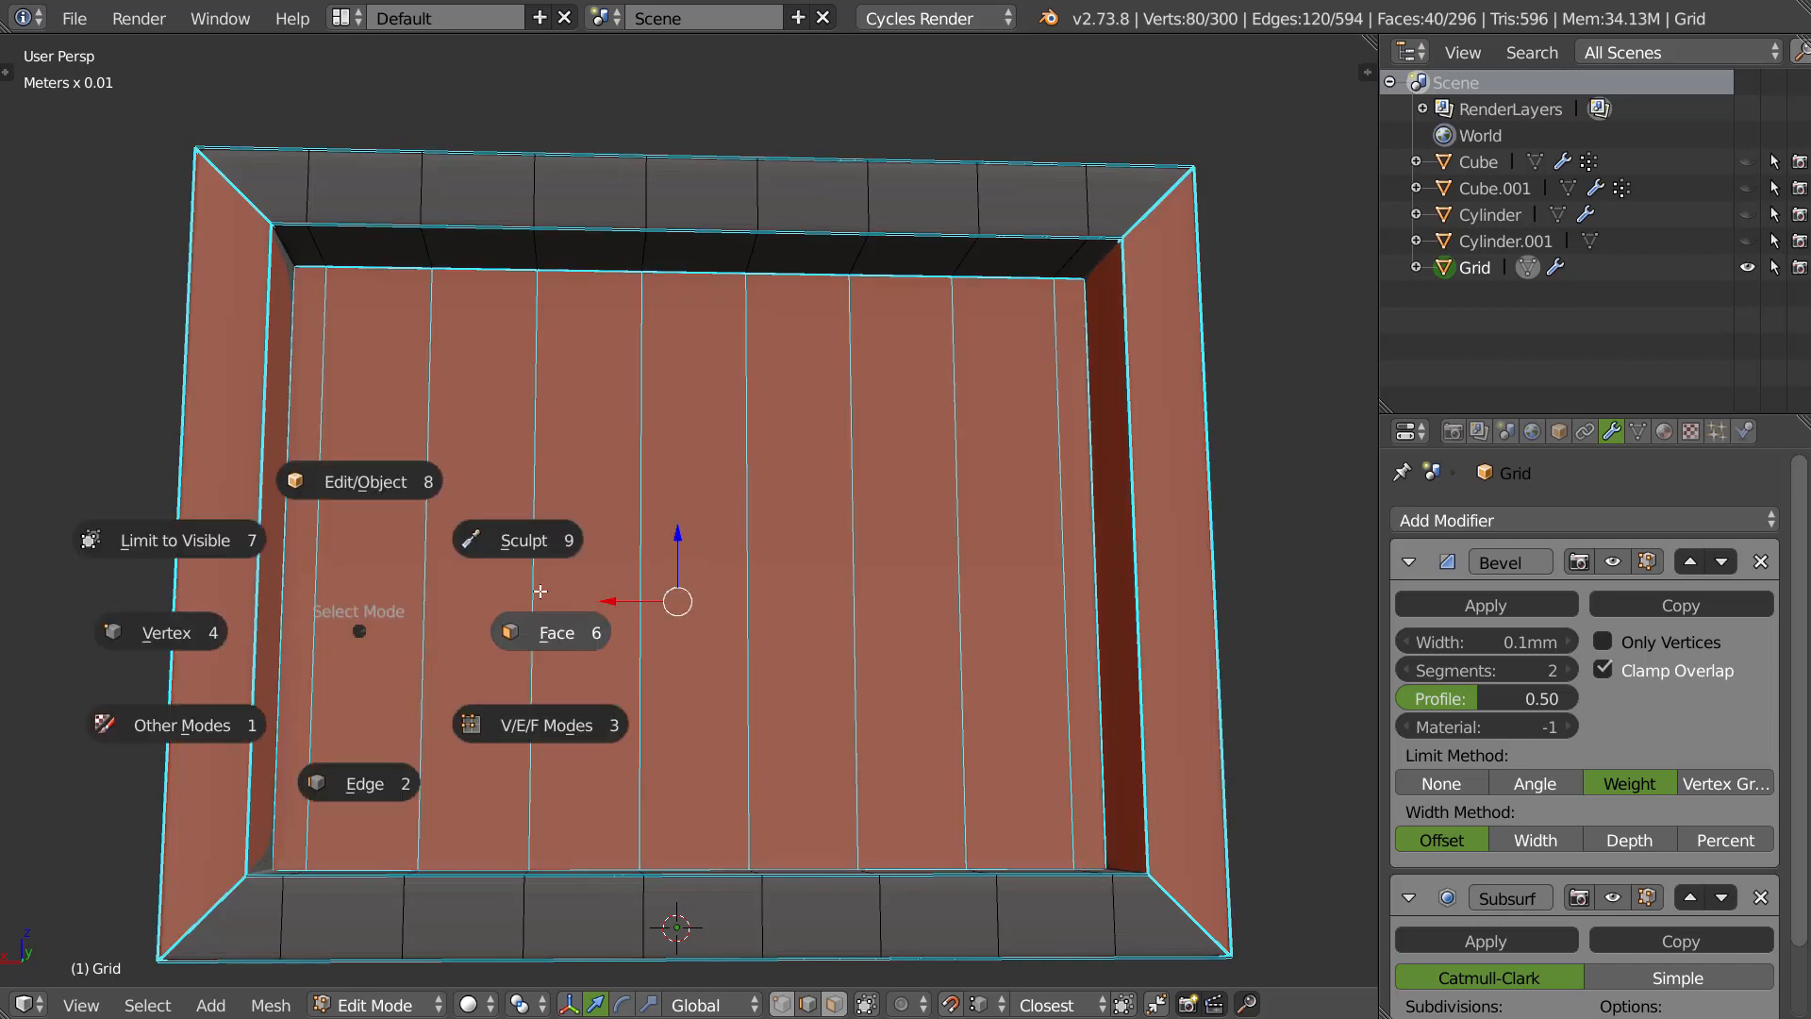
click(561, 622)
right_click(320, 609)
ctrl+right_click(1090, 547)
middle_drag(1090, 547, 941, 574)
key(s)
key(x)
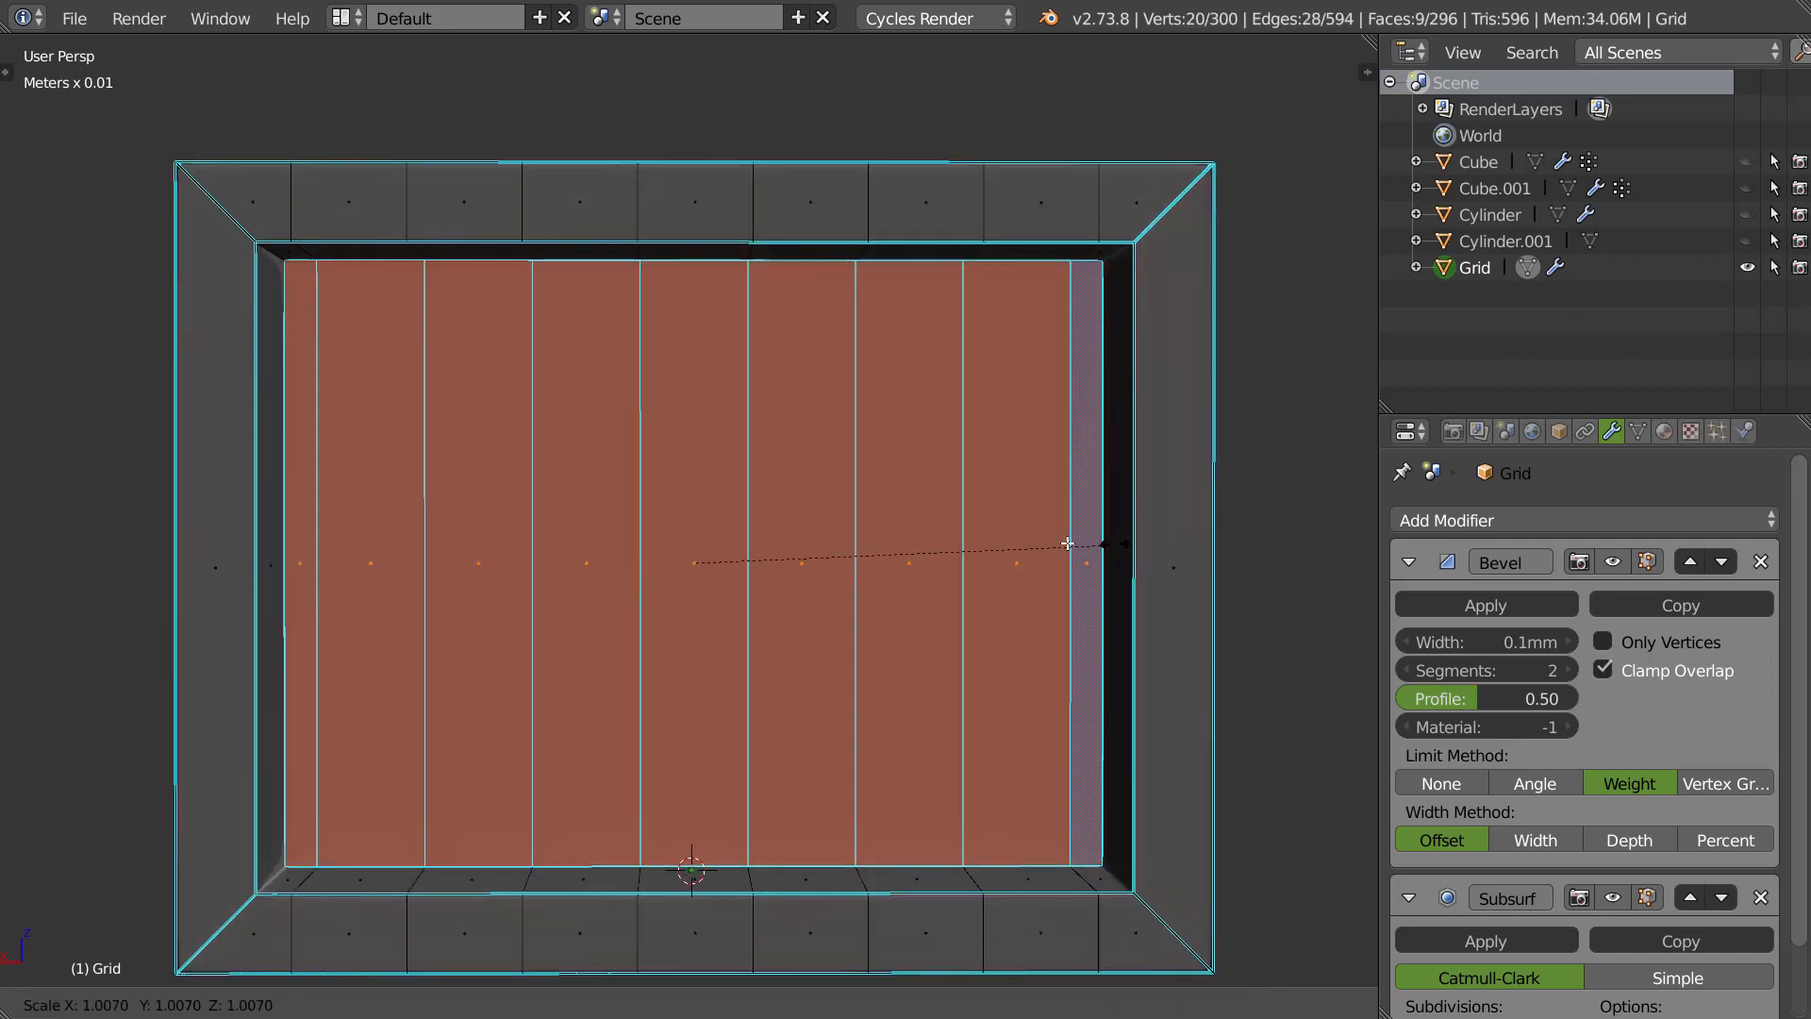
click(814, 551)
key(s)
key(z)
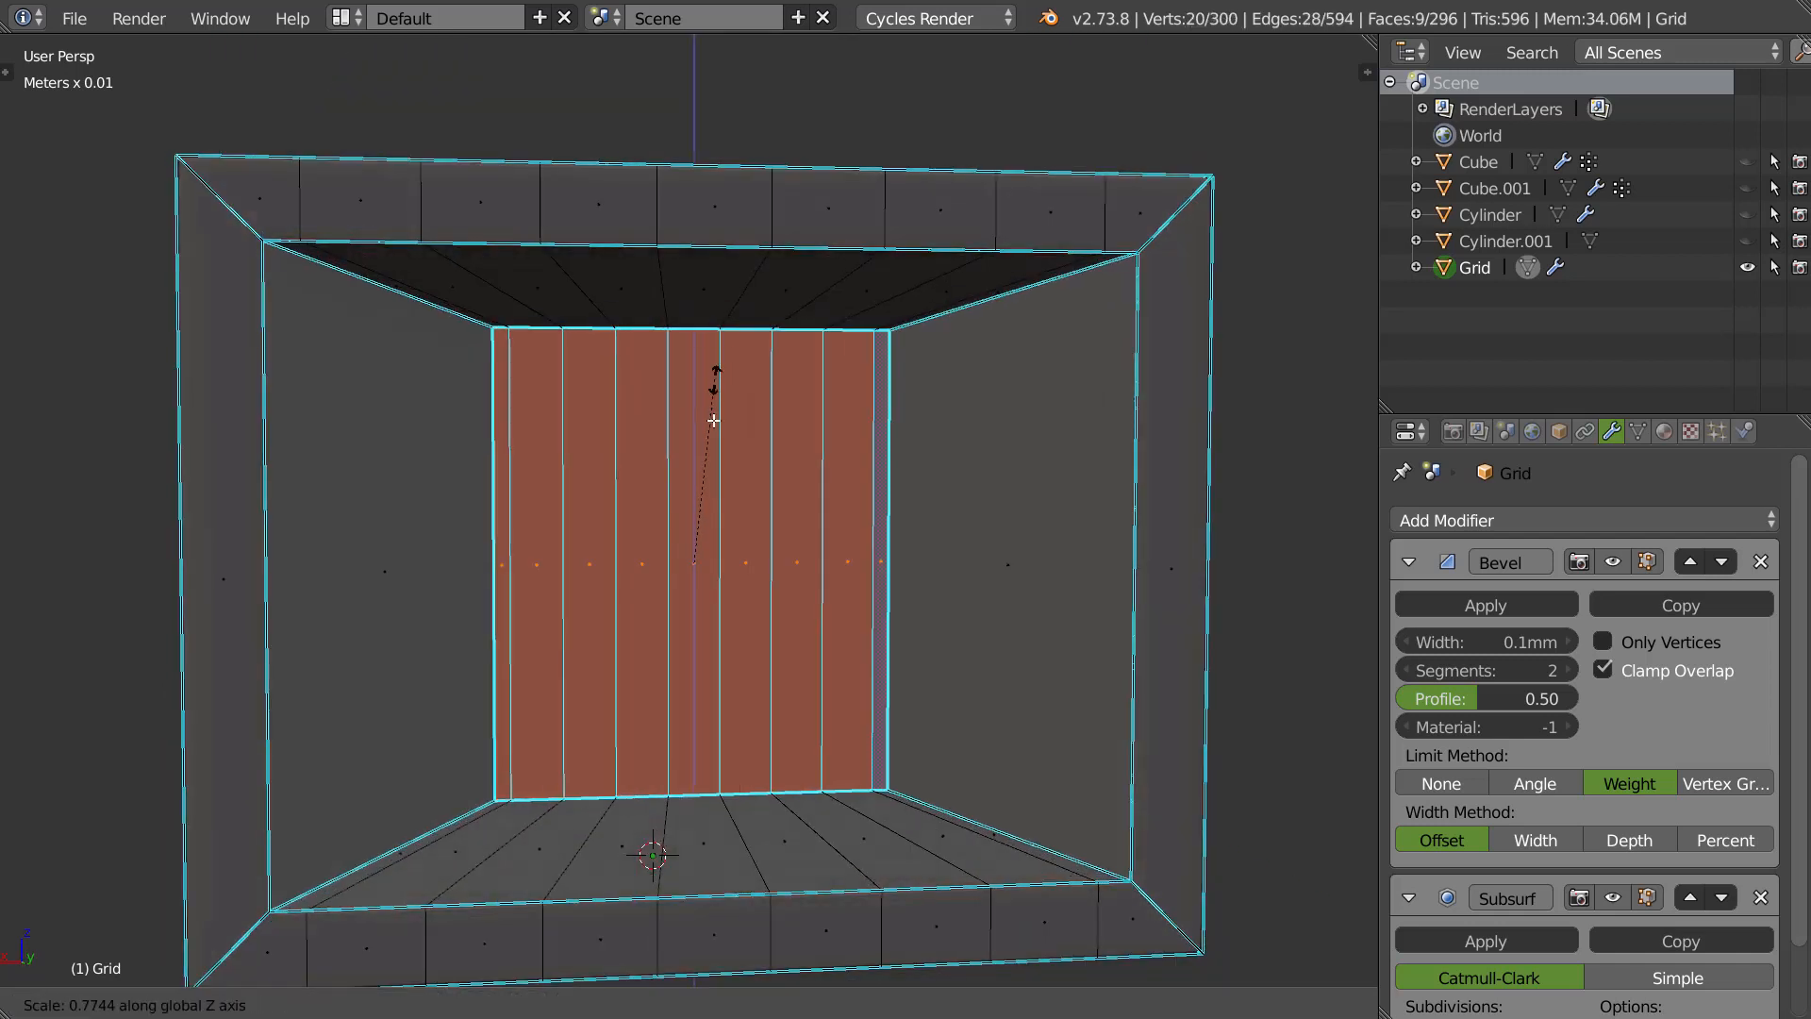
click(711, 440)
mouse_move(711, 440)
middle_down()
mouse_move(749, 572)
mouse_move(709, 496)
mouse_move(683, 504)
middle_up()
Remove the Subdivision Surface modifier in Object Mode and inspect the beveled corners inside the recess.
key(Tab)
scroll(683, 503, up, 1)
middle_drag(568, 641, 563, 649)
key(w)
key(w)
click(653, 632)
scroll(536, 647, up, 4)
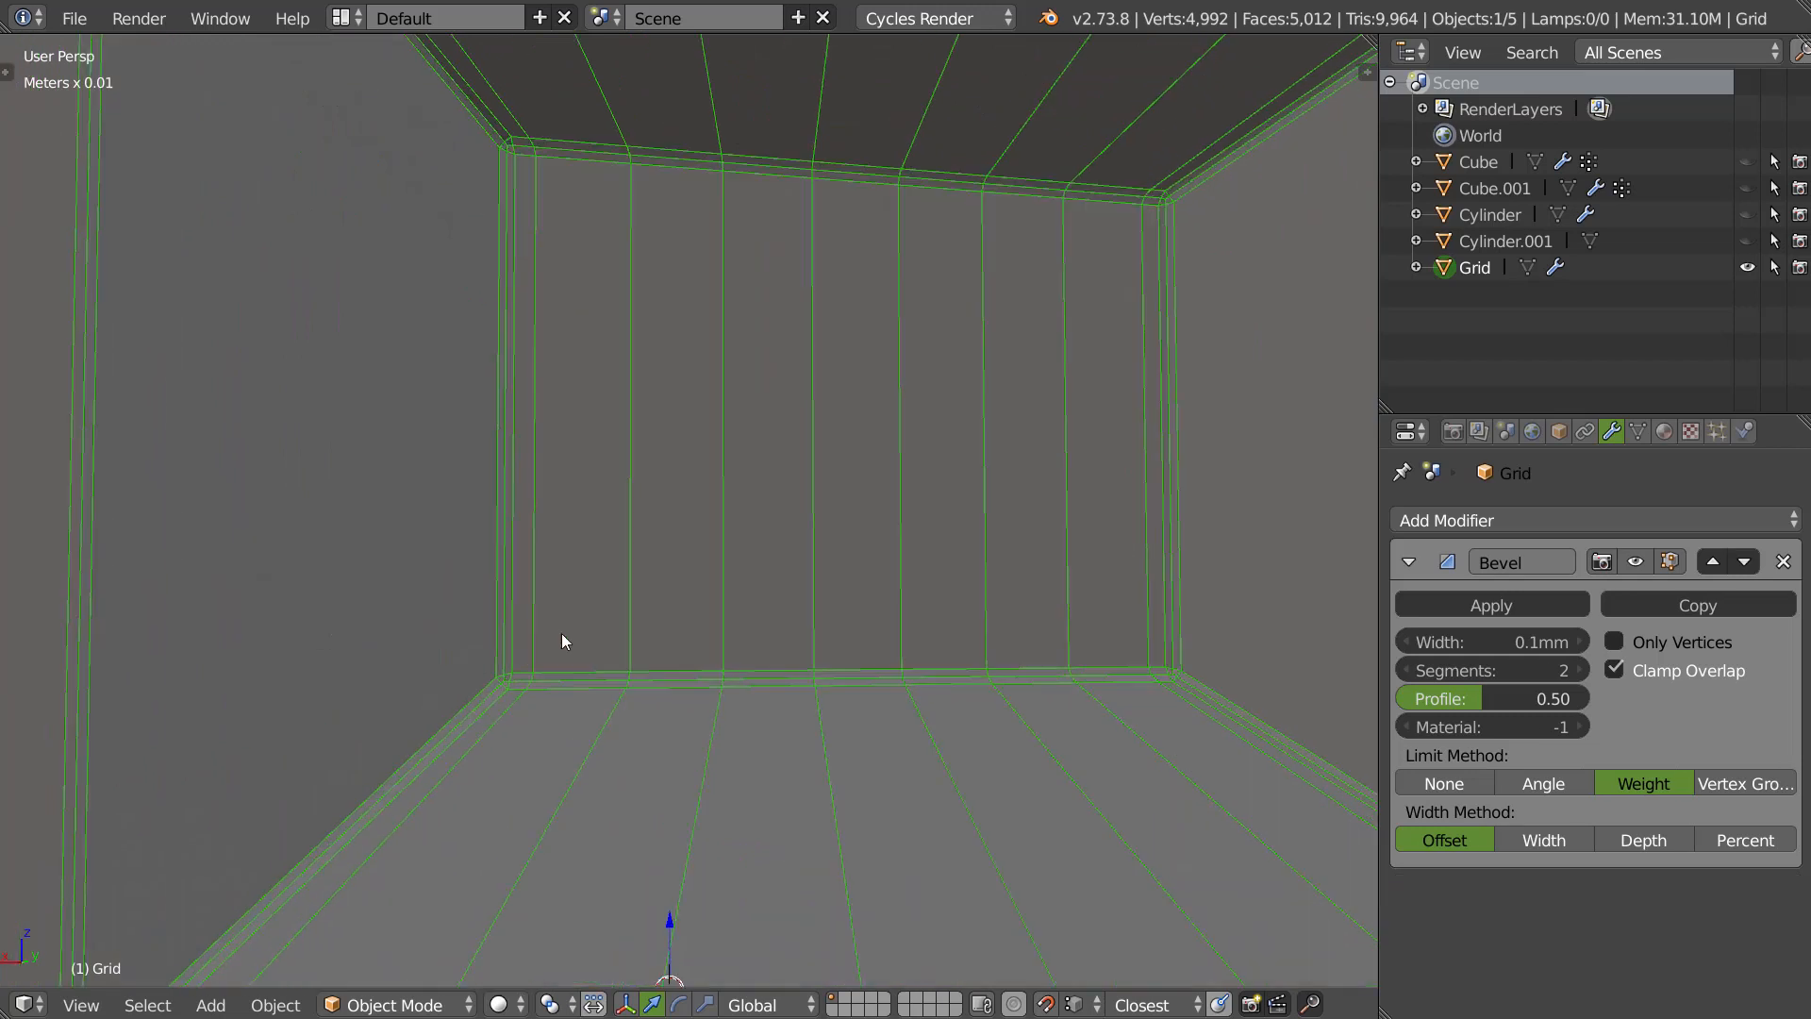
scroll(781, 505, down, 5)
middle_drag(781, 506, 796, 434)
Select the edges around the recess floor and remove their mean bevel weight, keeping the other beveled edges weighted.
key(Tab)
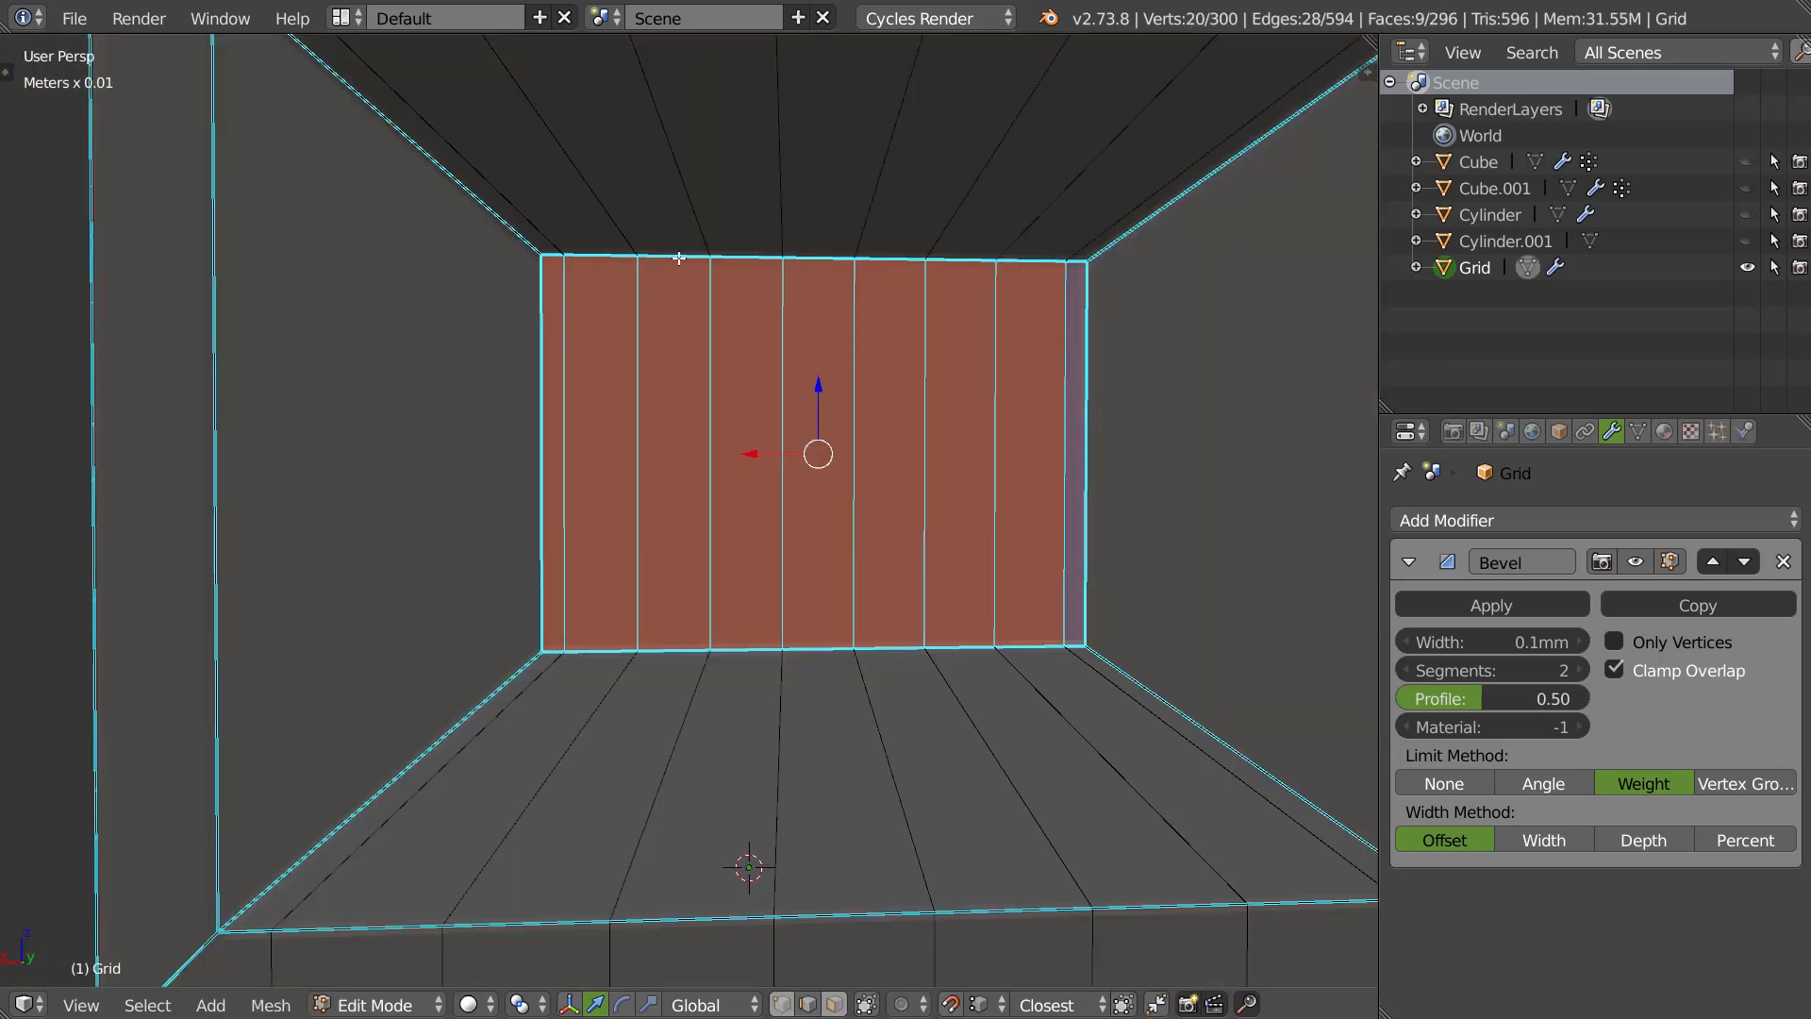
alt+right_click(676, 258)
shift+right_click(542, 323)
alt+shift+right_click(673, 652)
shift+right_click(1092, 449)
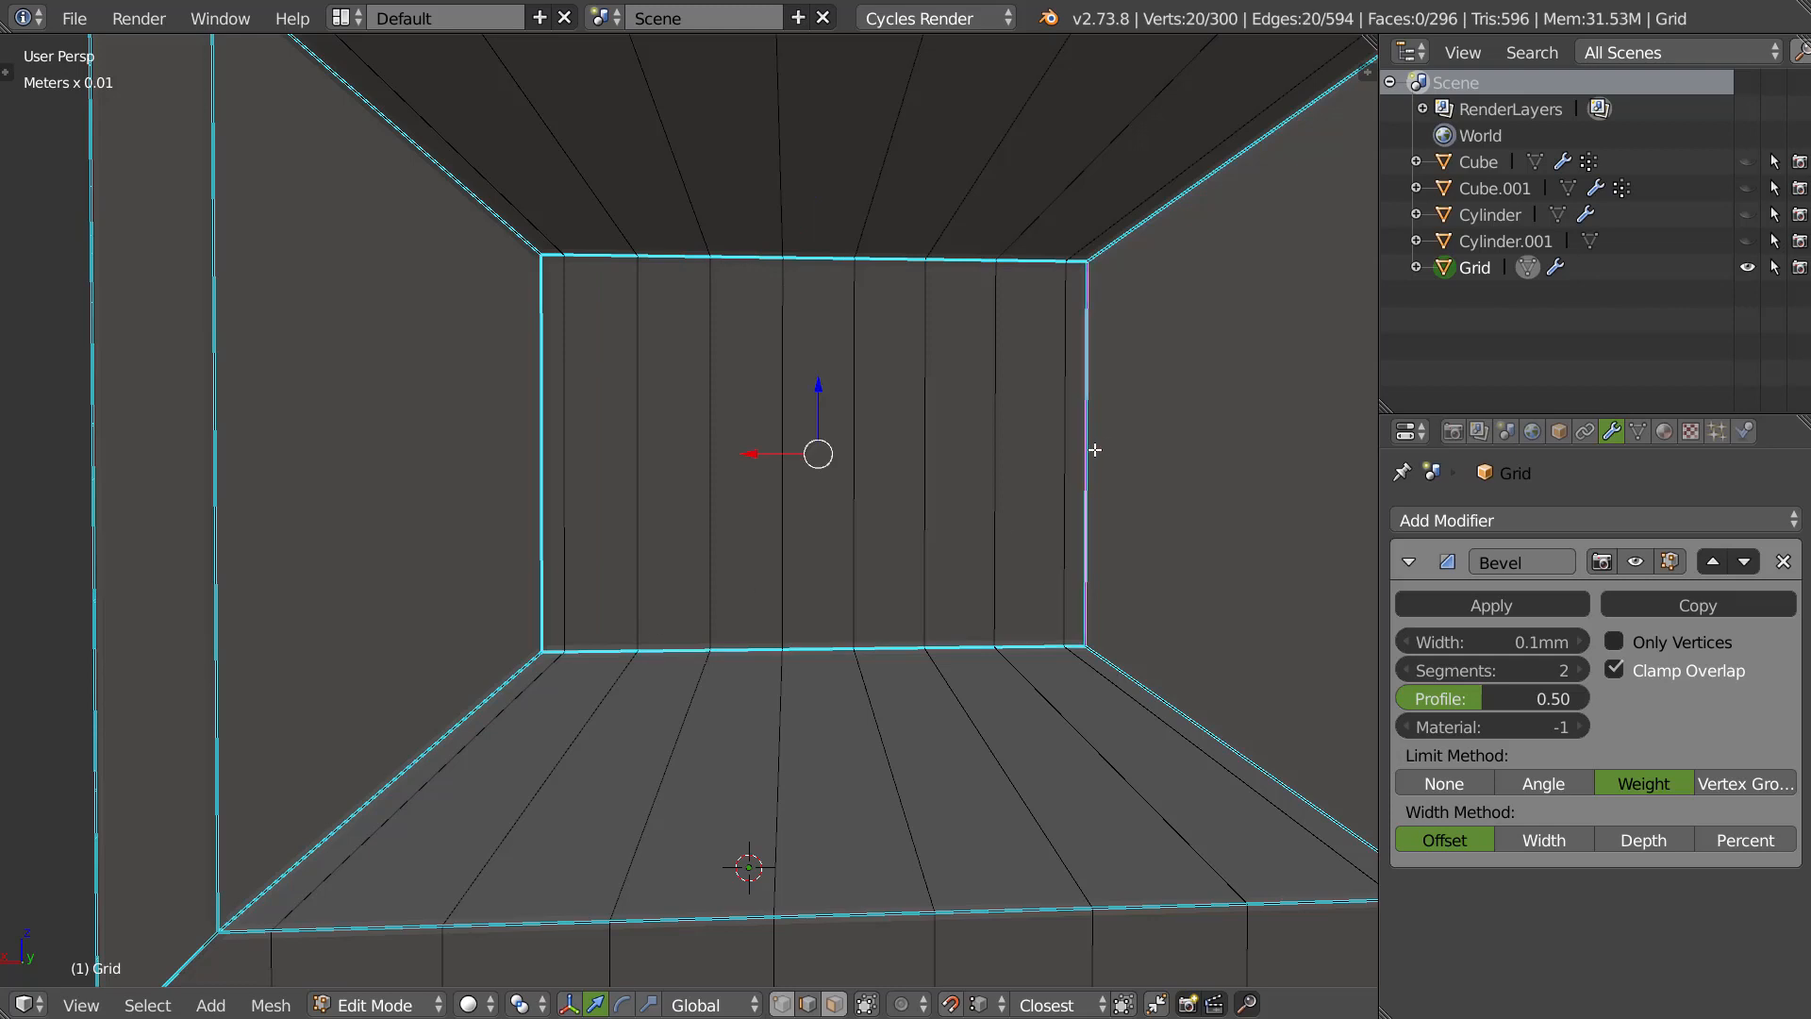
key(n)
key(a)
key(Tab)
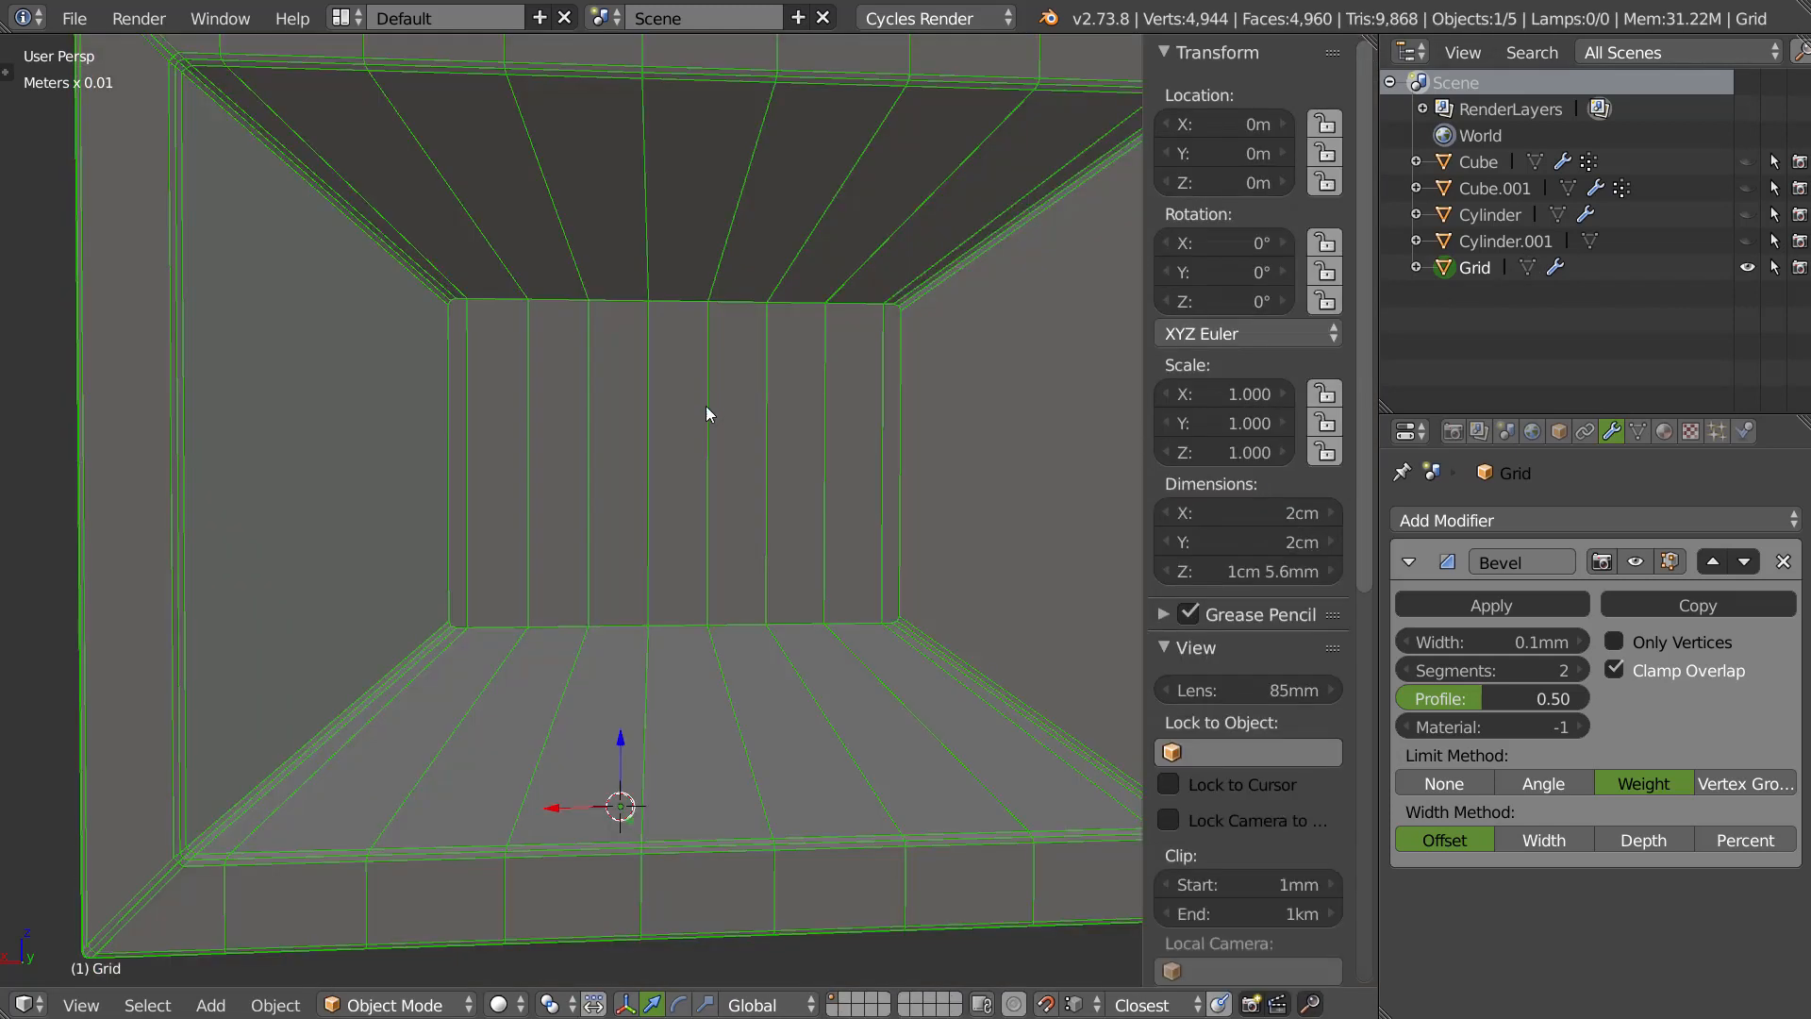
Select the four corner edges running from the recess opening to its floor and remove their mean bevel weight.
middle_drag(779, 381, 643, 396)
key(Tab)
click(412, 356)
key(Escape)
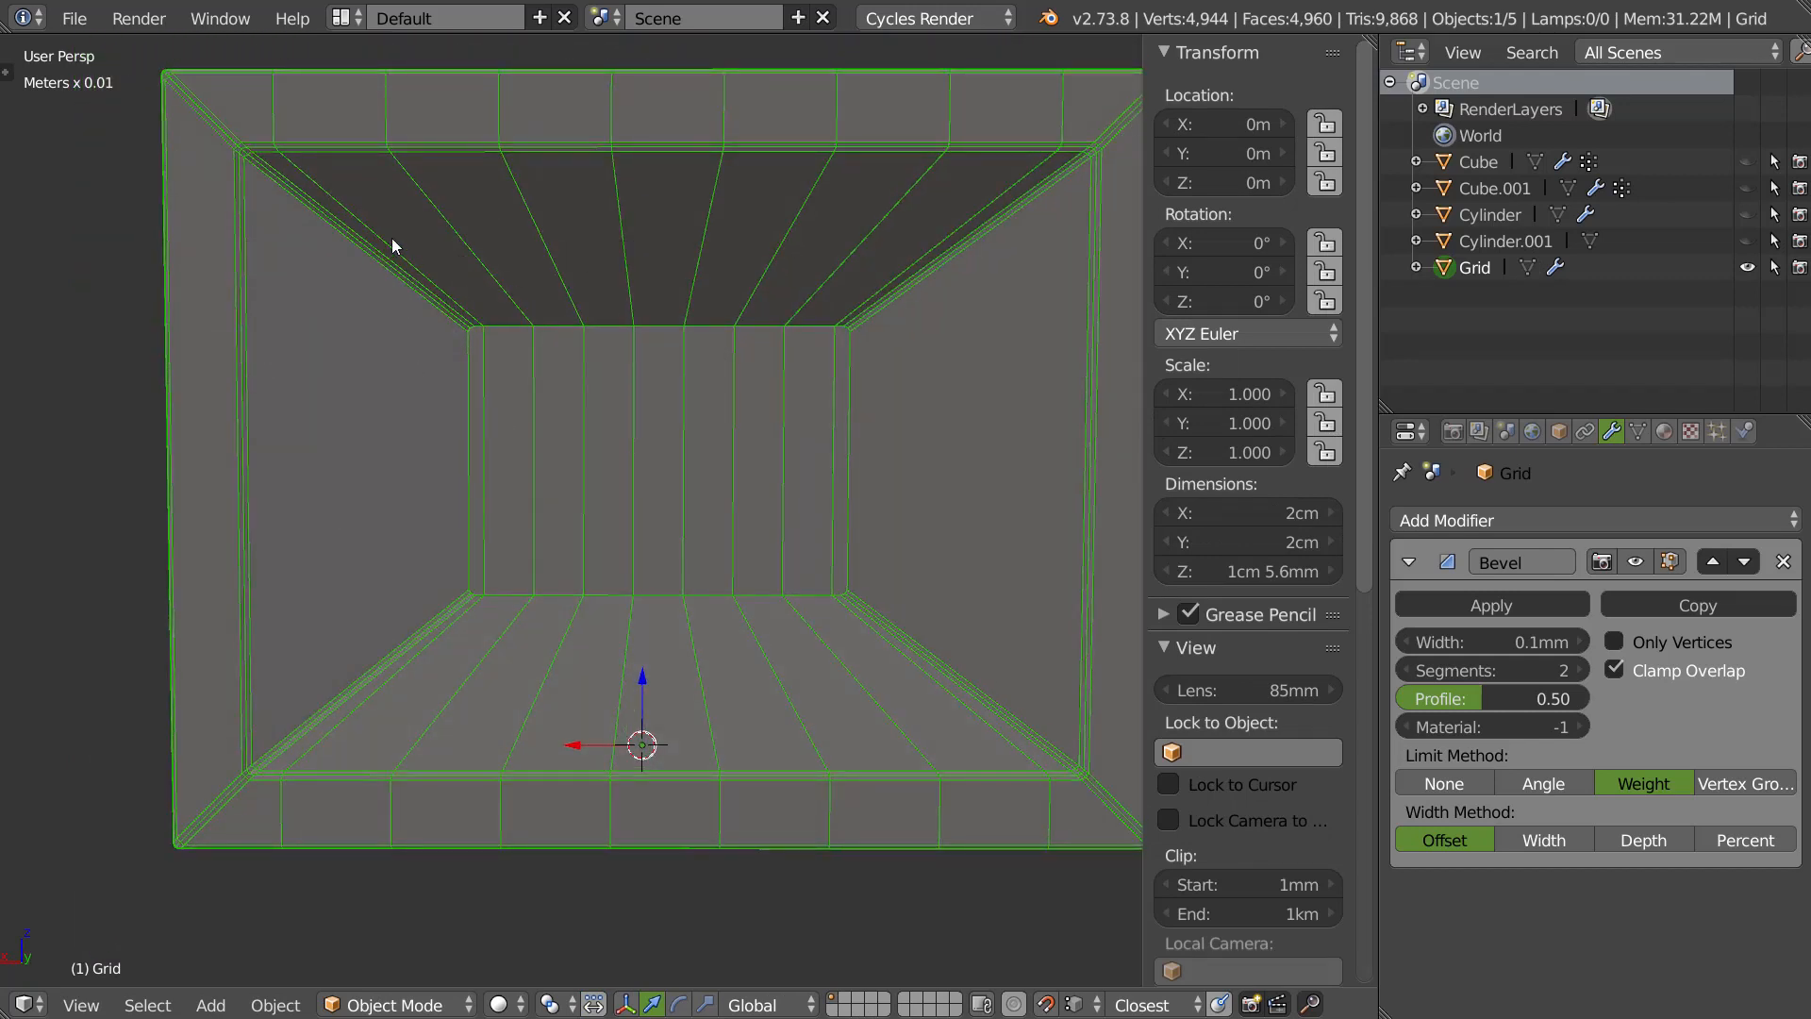
key(Tab)
click(382, 264)
right_click(381, 264)
shift+right_click(954, 262)
shift+right_click(901, 623)
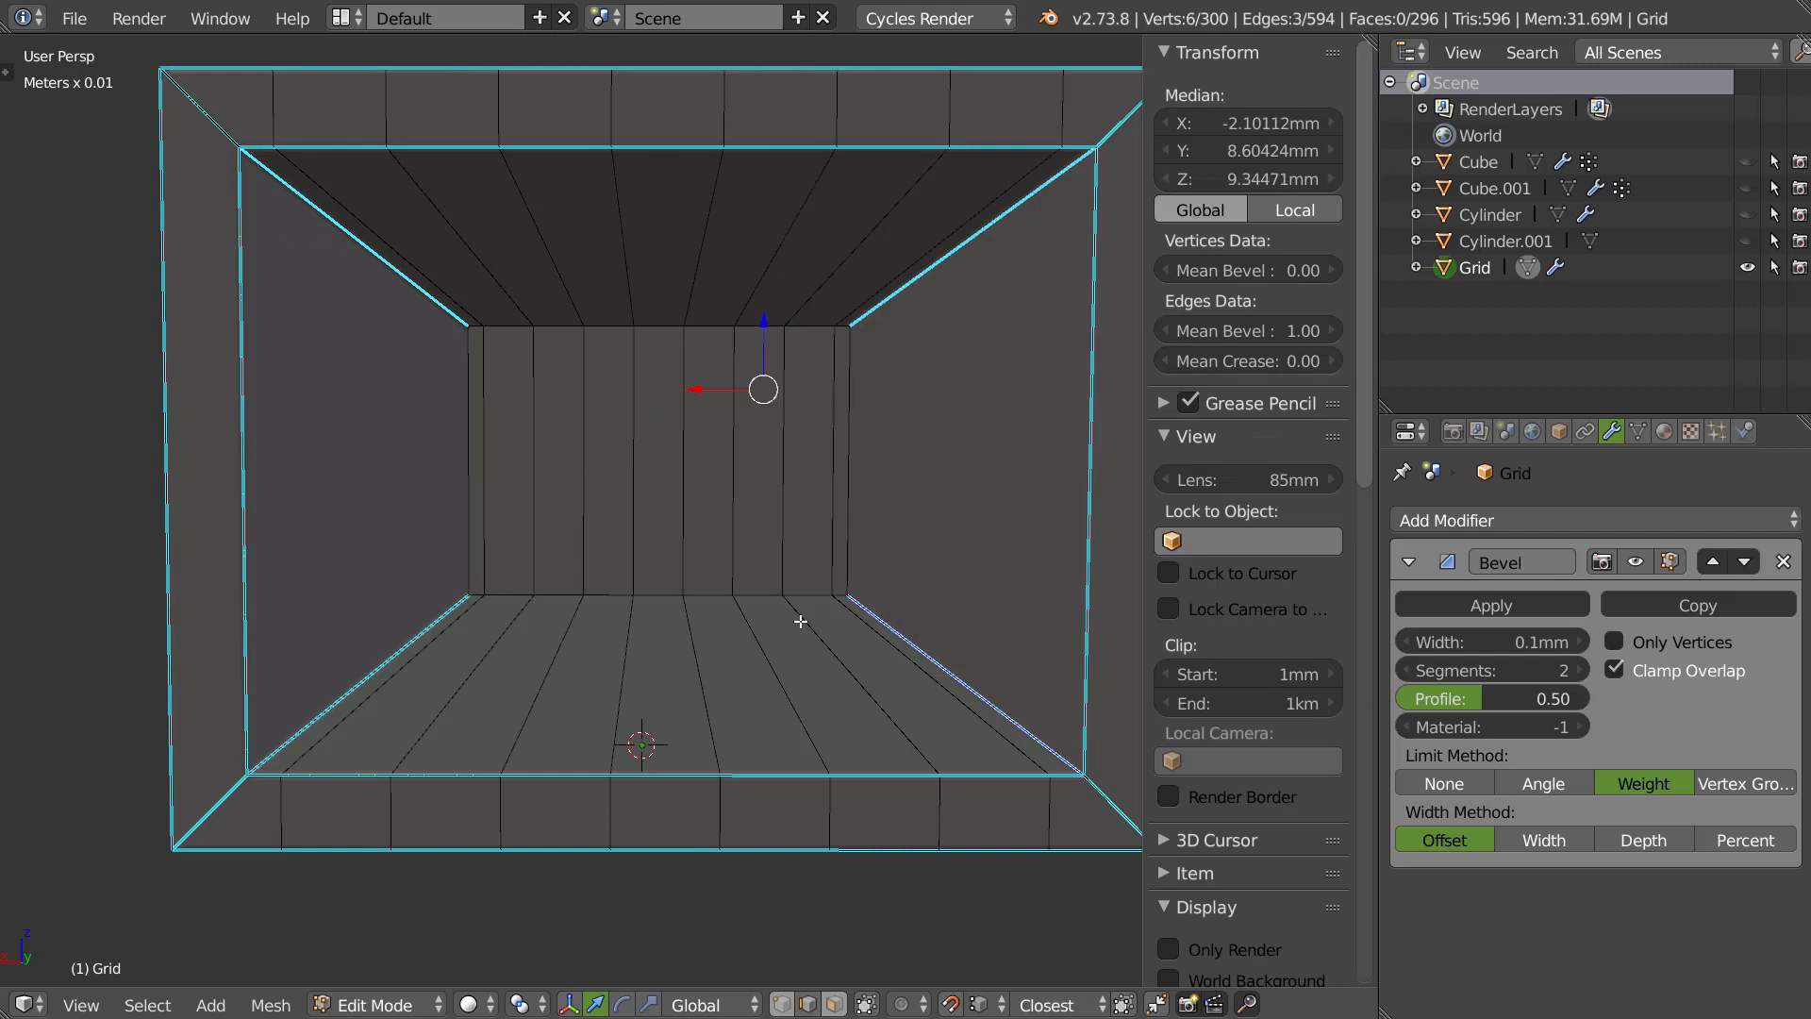
shift+right_click(384, 653)
drag(1268, 336, 838, 389)
key(Tab)
Add a two-level Catmull-Clark Subdivision Surface modifier below the Bevel modifier.
click(671, 370)
middle_drag(745, 390, 805, 430)
key(ctrl+2)
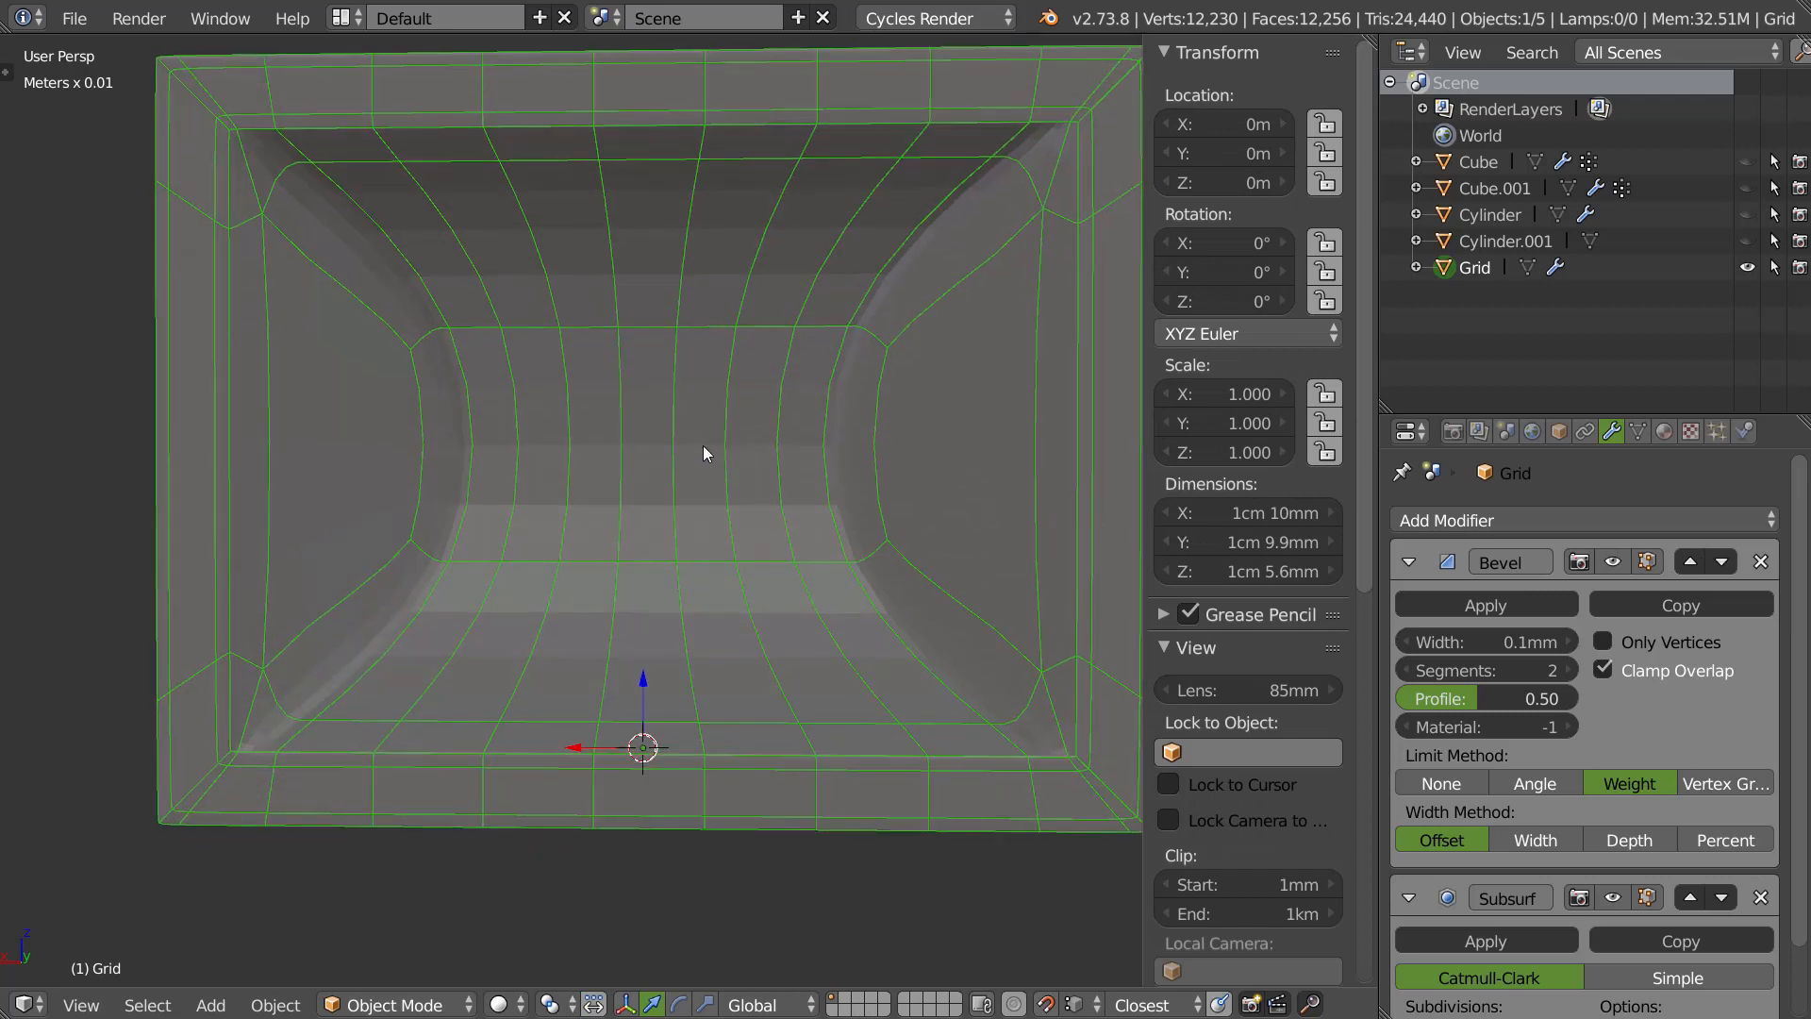
Shade the block smooth and hide its wireframe overlay to view the softened recess.
key(alt+z)
middle_drag(620, 490, 668, 478)
key(alt+z)
key(z)
click(583, 534)
mouse_move(594, 536)
middle_down()
mouse_move(693, 474)
mouse_move(723, 485)
middle_up()
key(z)
middle_drag(905, 460, 749, 477)
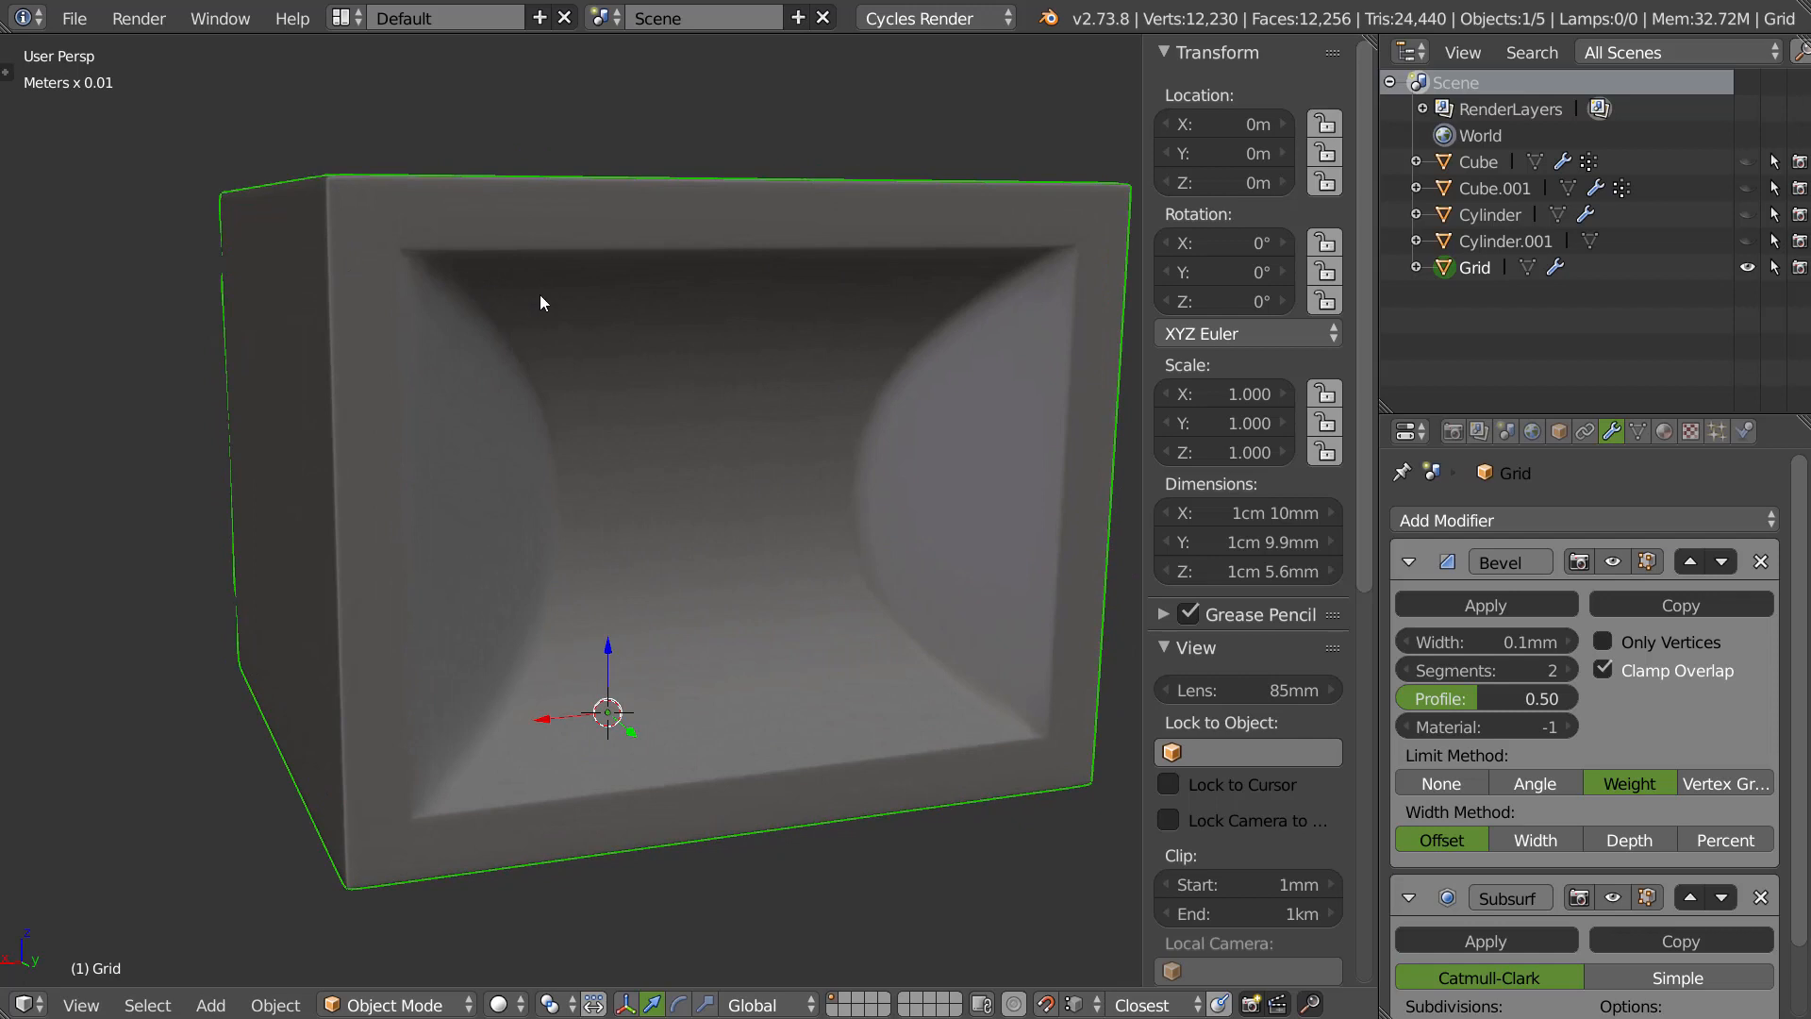
Add a new cube and move it along X to about -2.28 cm, beside the recessed block.
middle_drag(961, 259, 840, 406)
scroll(877, 357, down, 3)
shift+middle_drag(881, 370, 613, 458)
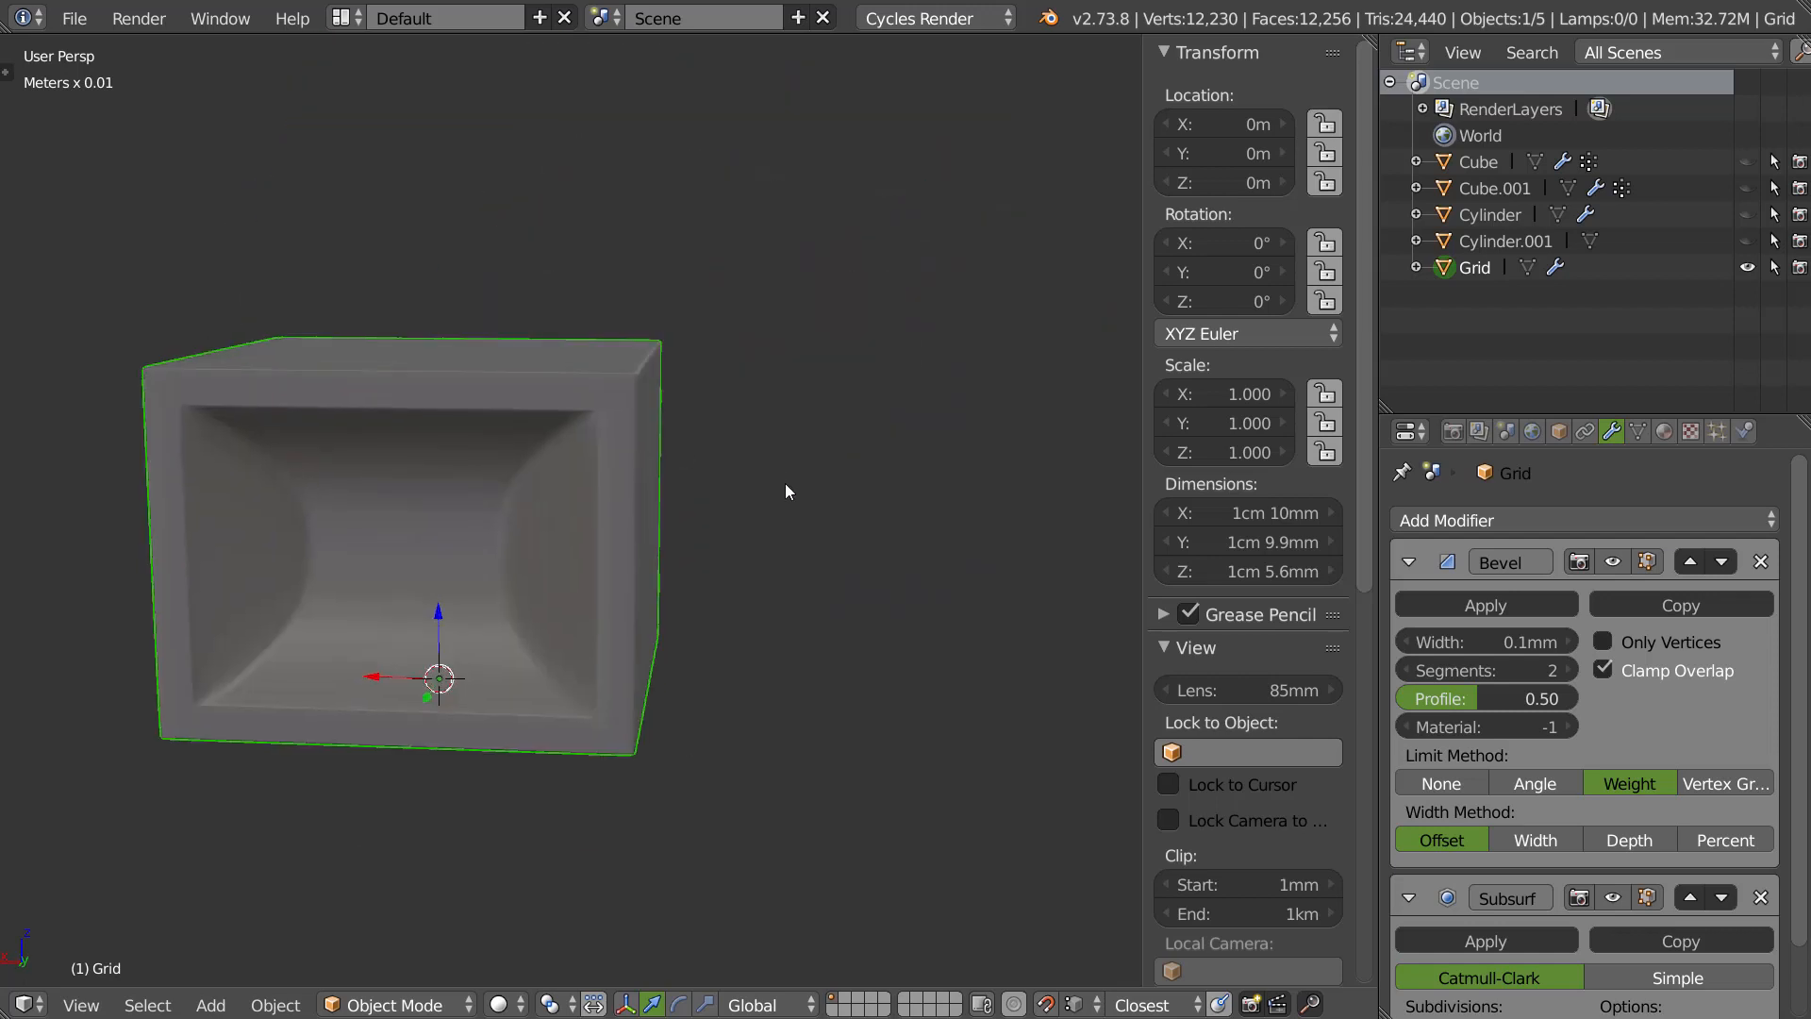
right_click(787, 485)
click(706, 624)
scroll(766, 441, down, 3)
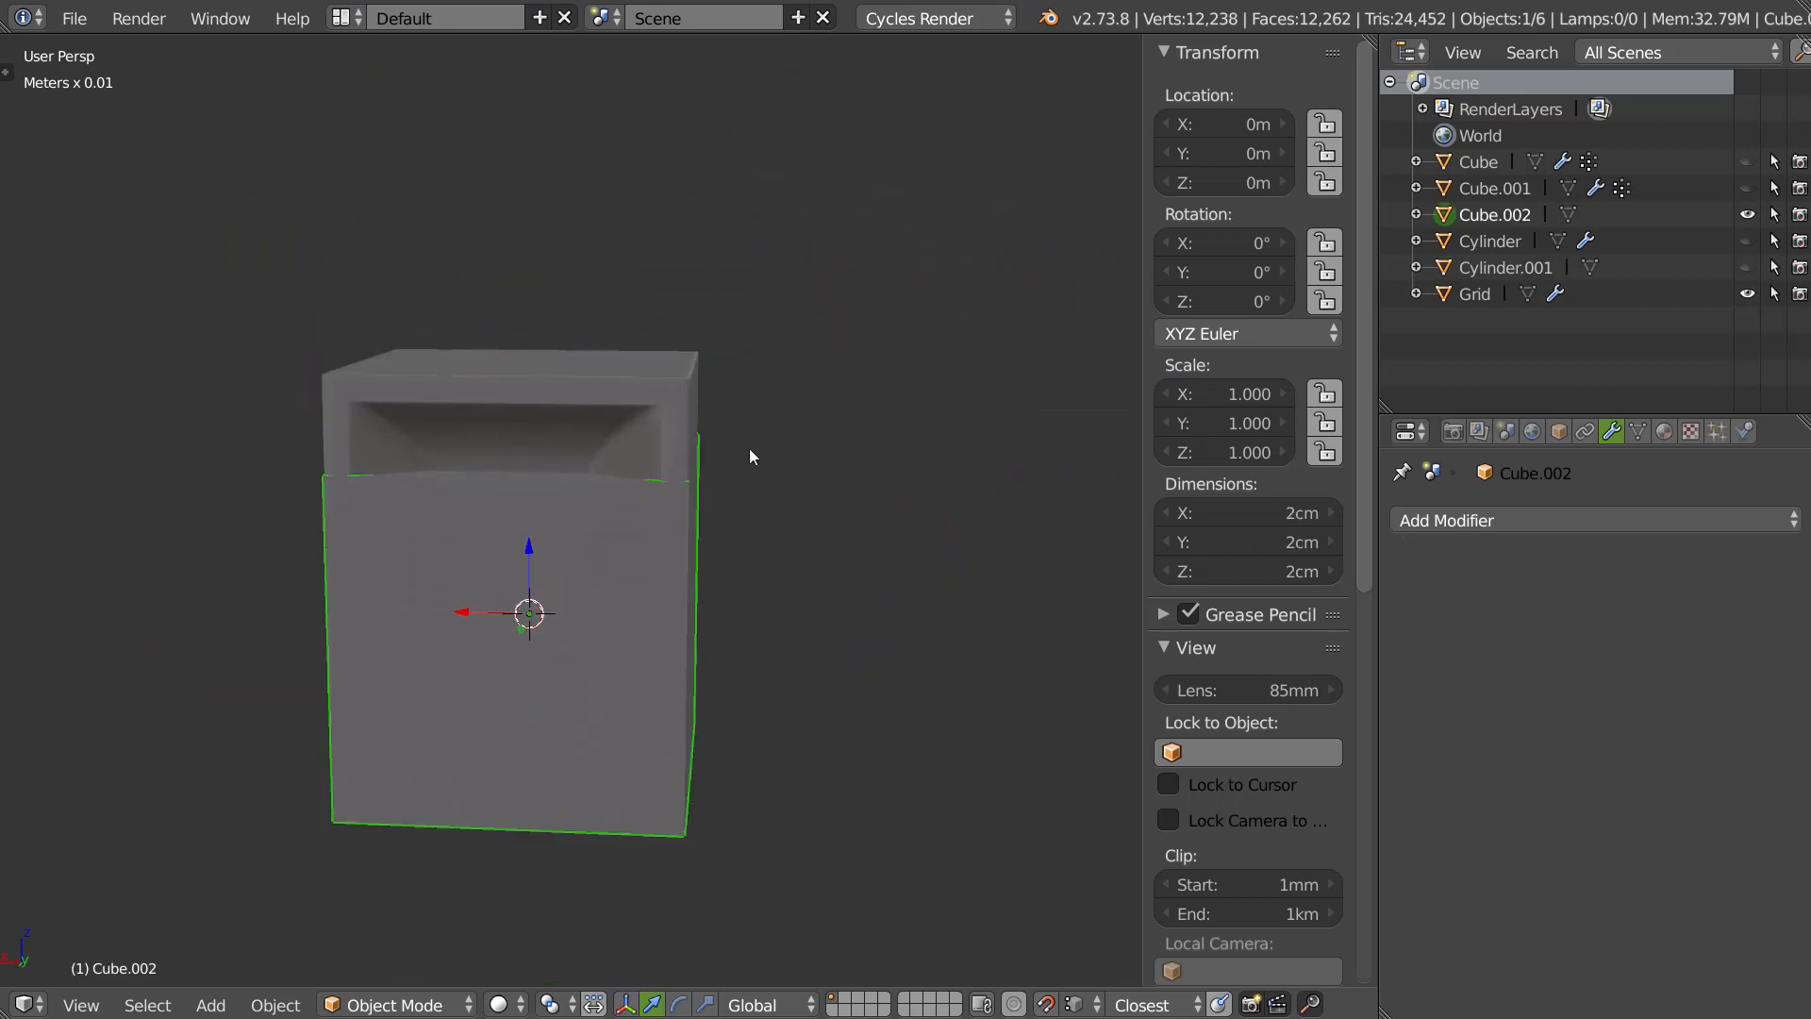
drag(489, 601, 846, 580)
shift+middle_drag(790, 499, 721, 460)
scroll(677, 490, up, 2)
key(Tab)
key(Escape)
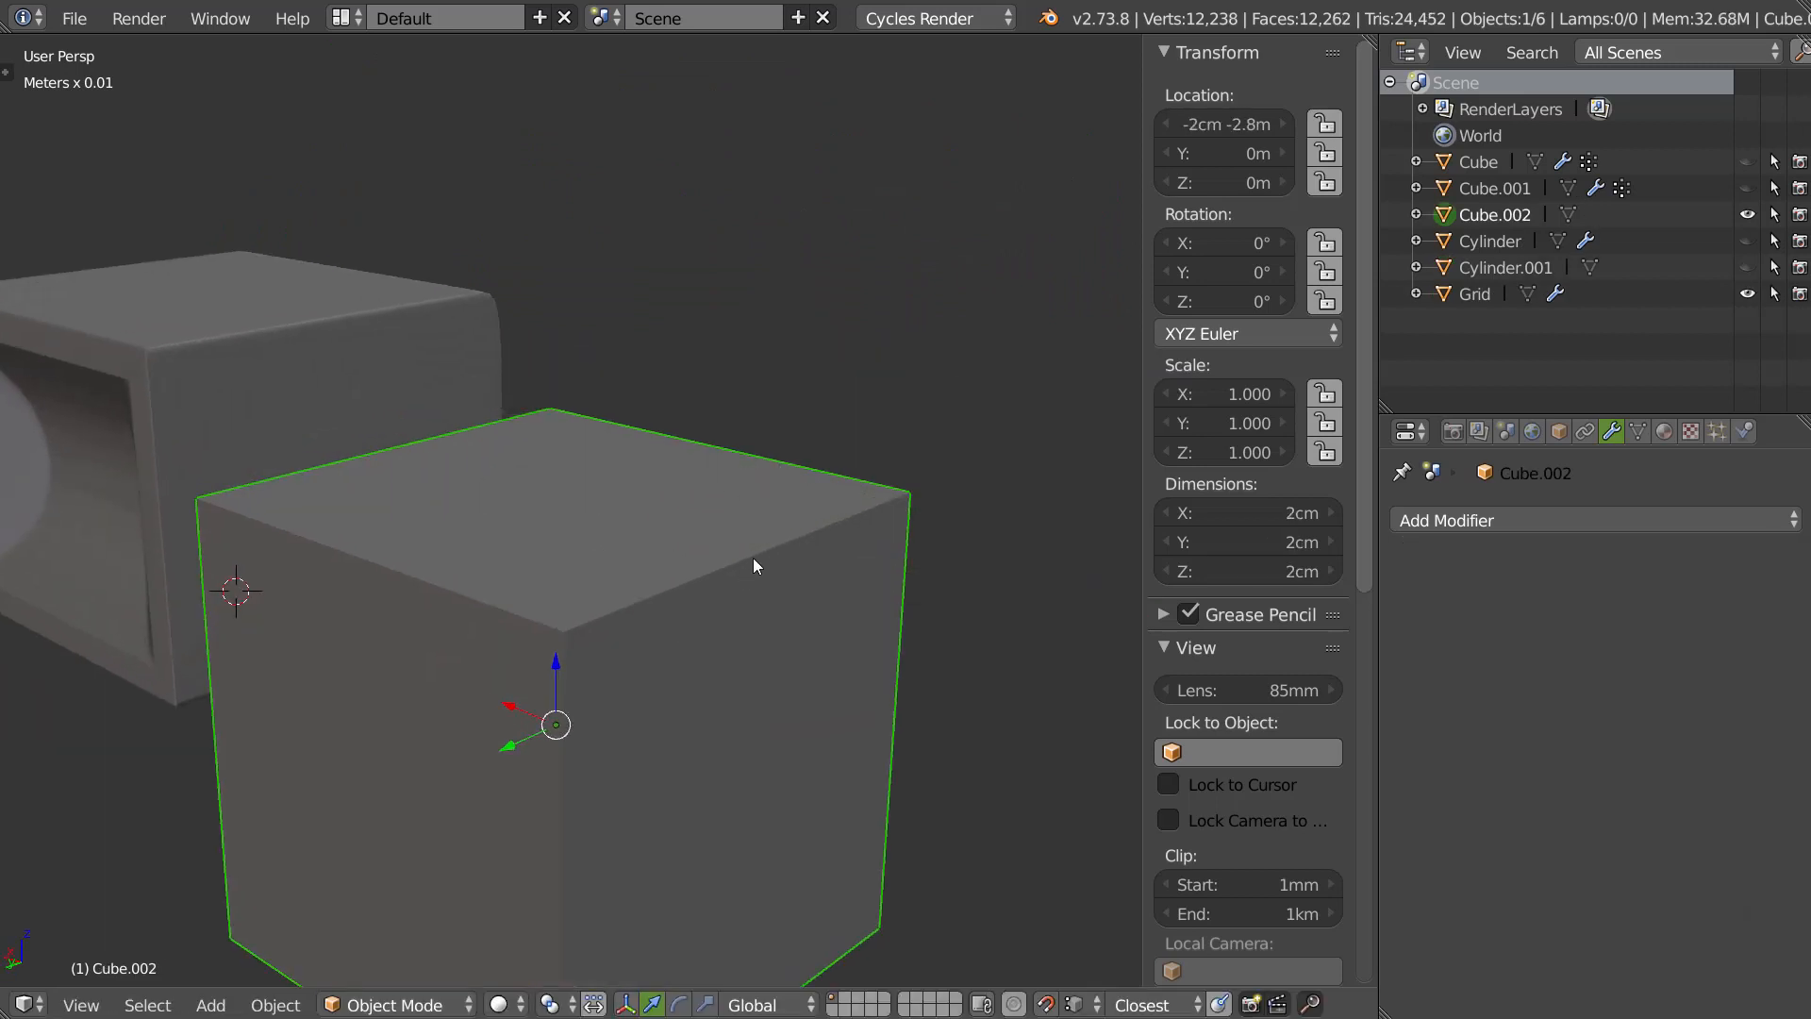
Add a Bevel modifier with two segments to the new cube.
click(1496, 521)
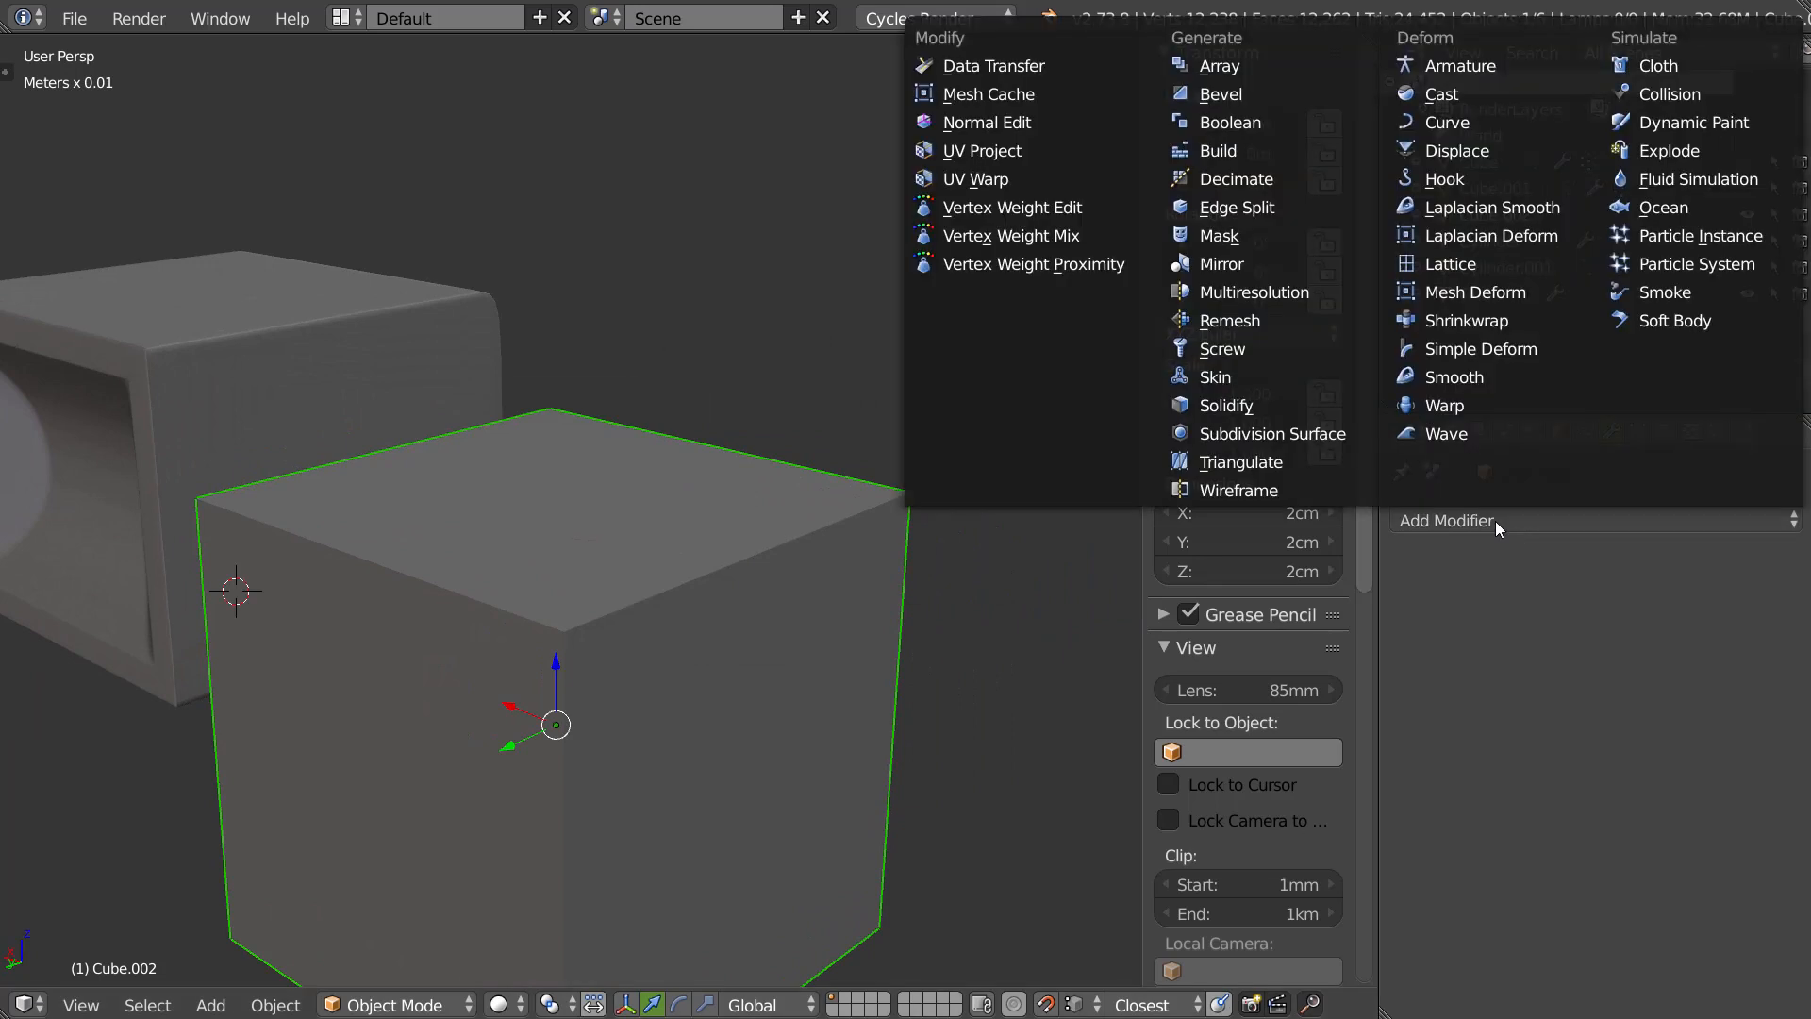
click(1243, 92)
click(1579, 668)
middle_drag(683, 568, 722, 574)
scroll(868, 533, down, 3)
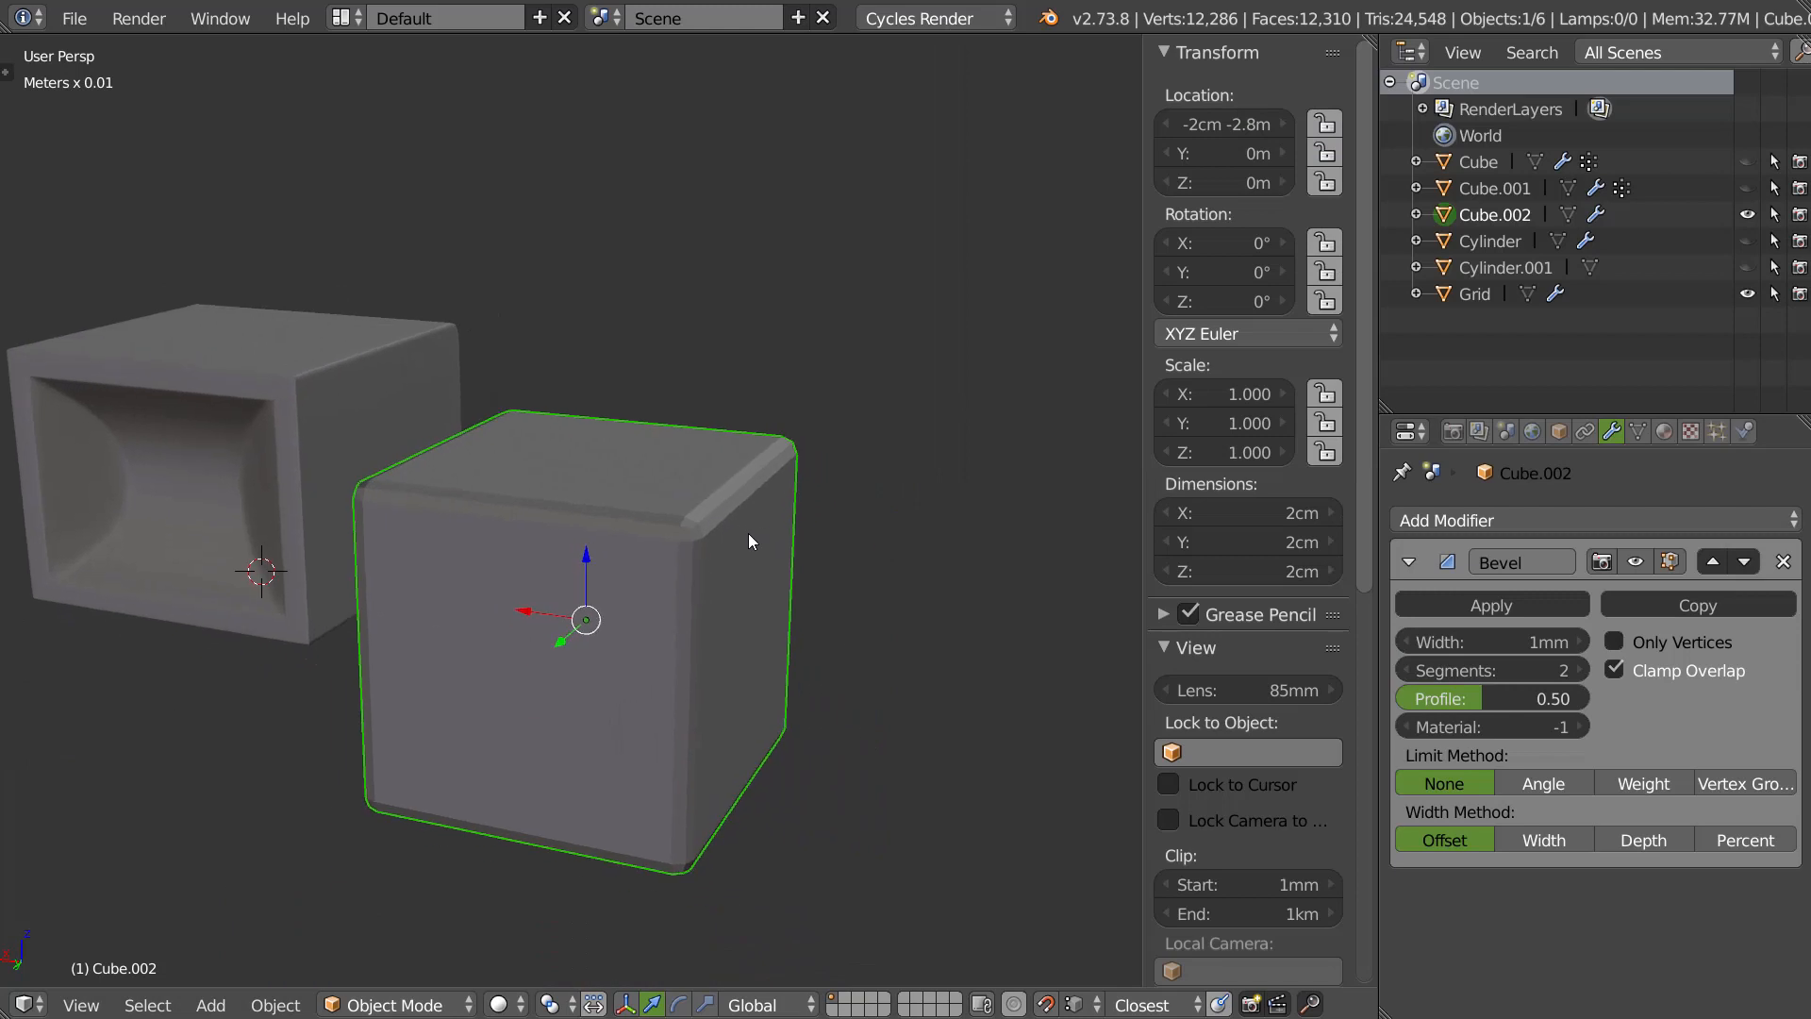
Duplicate the bevelled cube along X to about -4.86 cm and apply the duplicate's Bevel modifier.
key(shift+d)
key(x)
click(1089, 636)
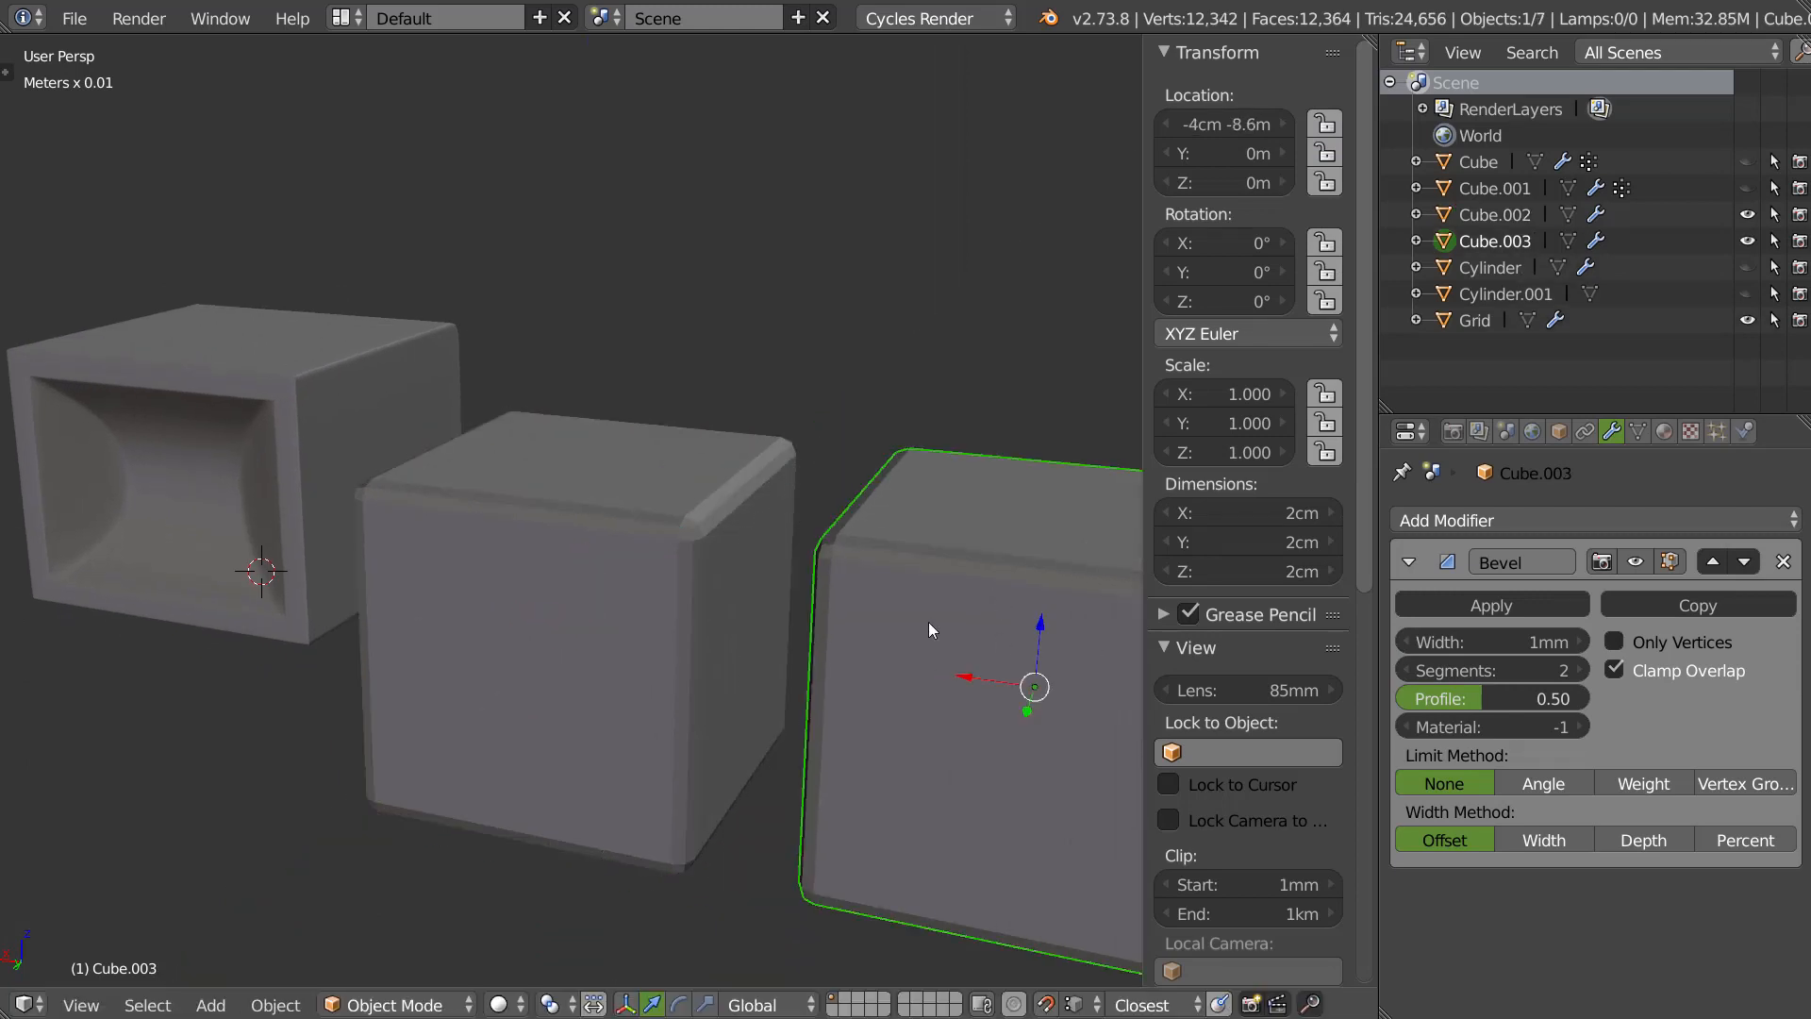
shift+middle_drag(999, 639, 774, 602)
click(1464, 609)
middle_drag(653, 541, 624, 536)
Delete the old recessed block and select the duplicated cube with the applied bevel.
right_click(126, 359)
key(x)
click(196, 446)
right_click(808, 547)
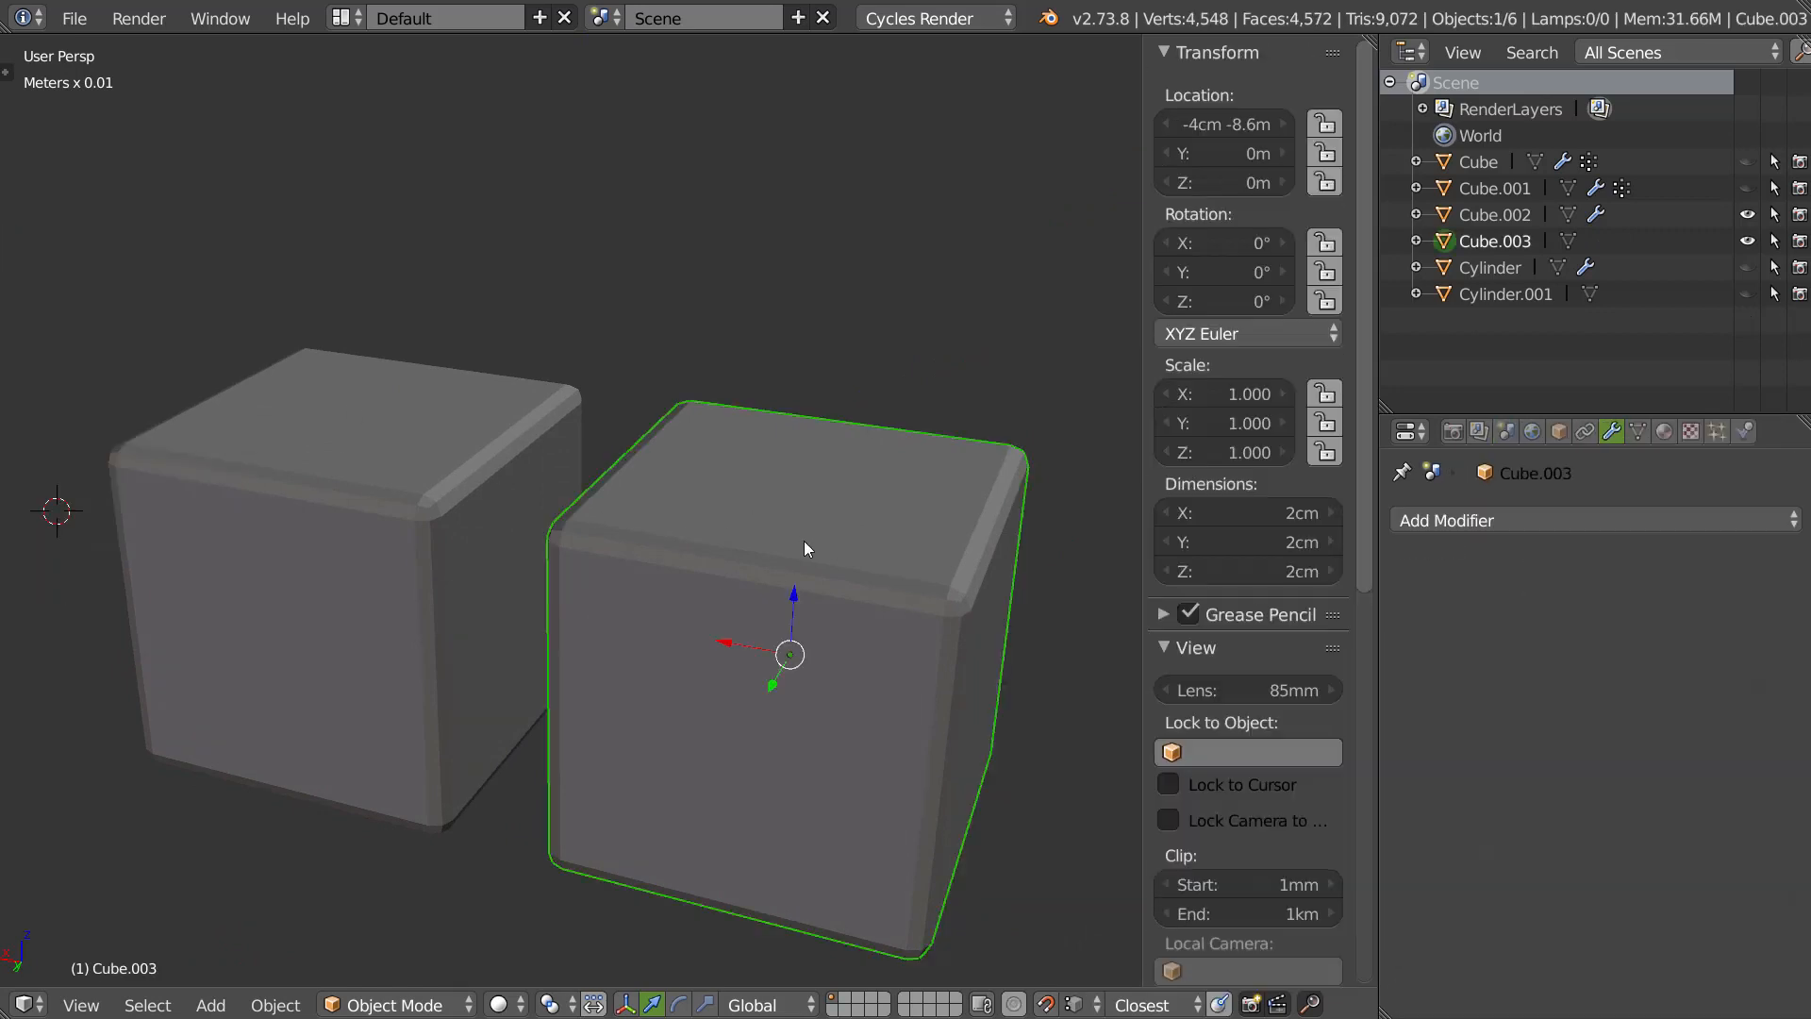
In the duplicate's mesh, select the whole bevel strip along the upper edge facing away from the first cube, including hidden geometry.
key(Tab)
middle_drag(881, 614, 842, 663)
key(1)
right_click(894, 581)
key(alt+z)
ctrl+drag(843, 664, 896, 604)
key(alt+z)
middle_drag(828, 583, 858, 617)
key(g)
middle_drag(697, 565, 713, 539)
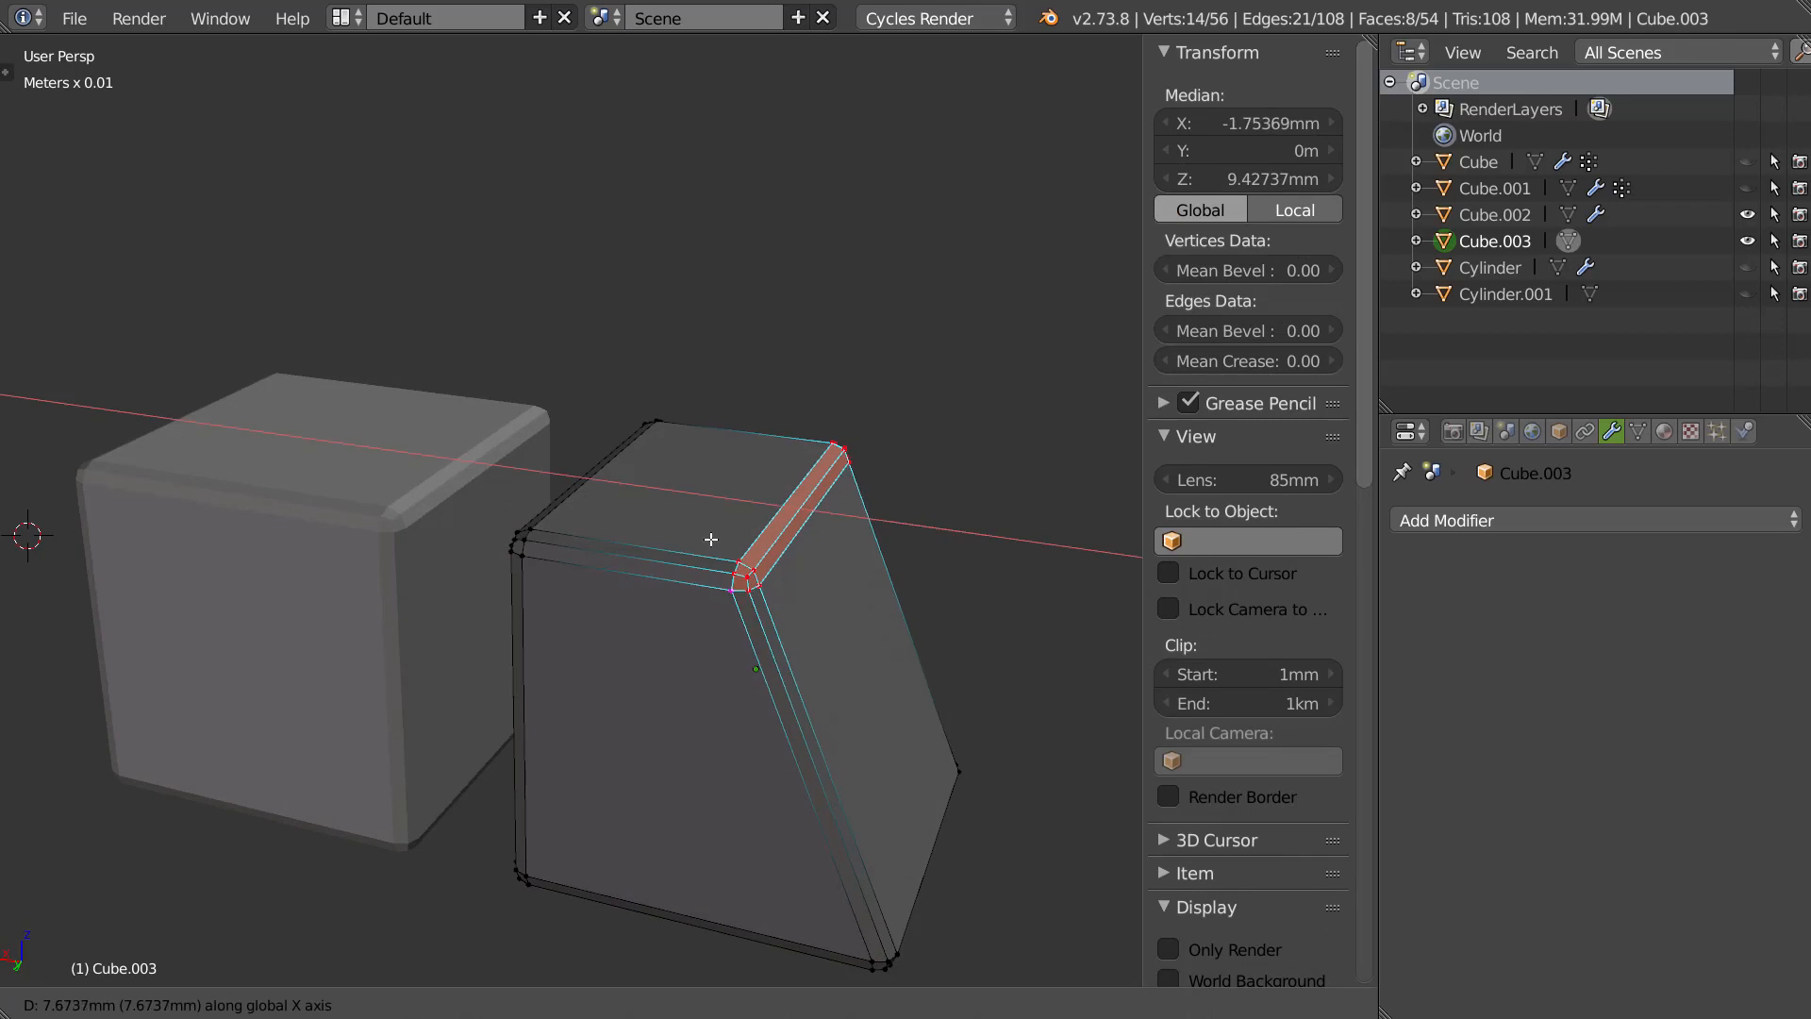
right_click(721, 530)
Move the selected bevel strip inward and down to a median of X about -2.85 mm and Z about 2.4 mm.
drag(891, 513, 736, 509)
drag(829, 444, 809, 521)
middle_drag(732, 606, 886, 525)
scroll(725, 589, up, 1)
scroll(825, 550, up, 2)
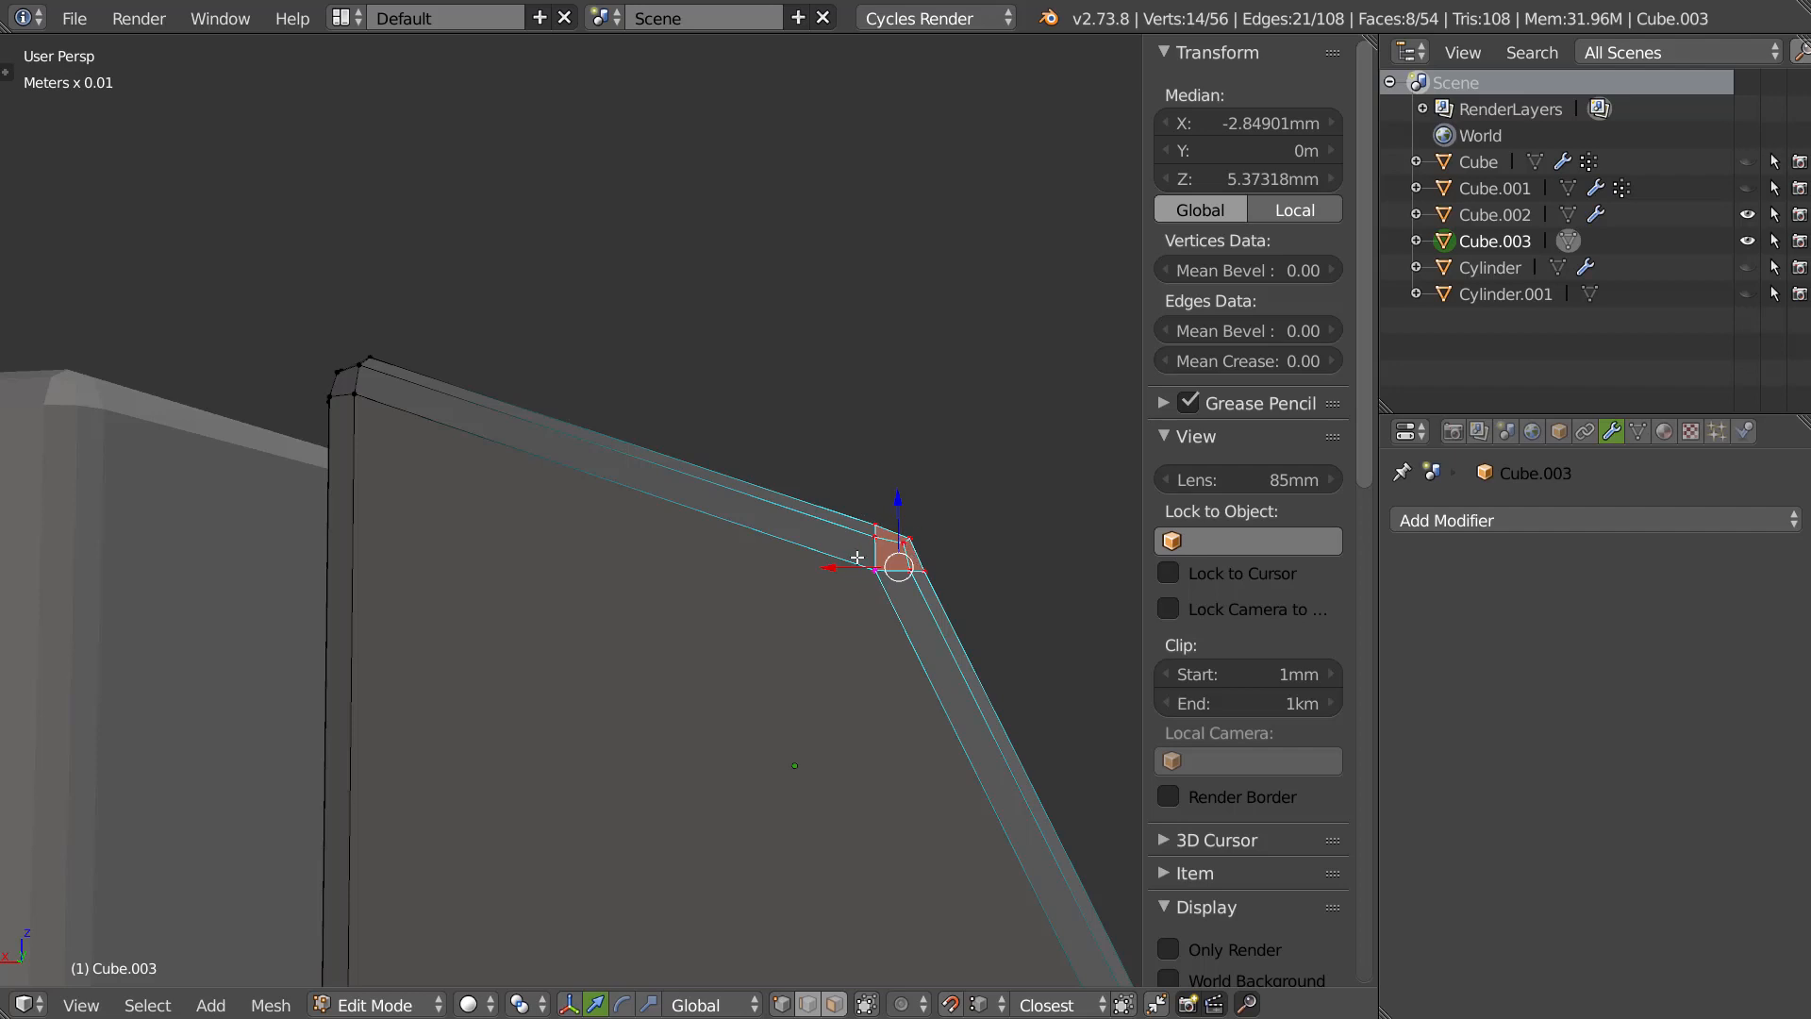
drag(901, 496, 902, 623)
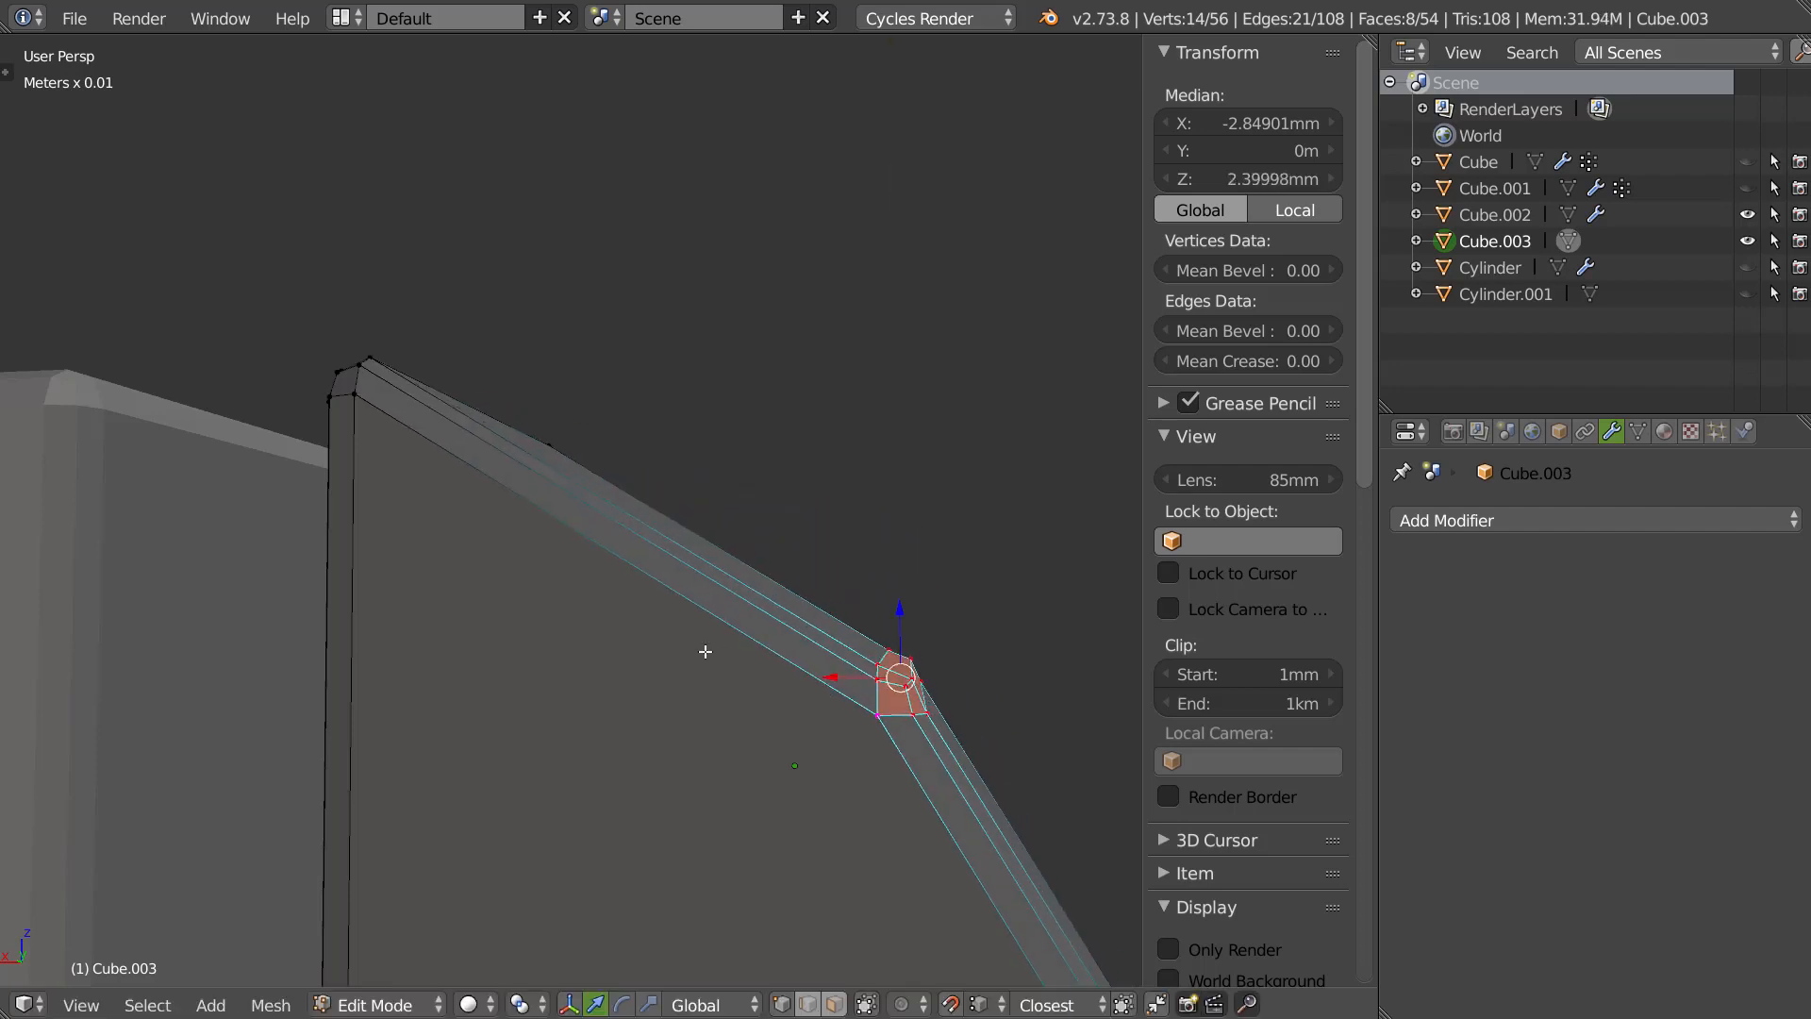
Add two centred loop cuts to the duplicate, one across each of the two sloping faces beside the moved strip.
key(ctrl+e)
key(ctrl+r)
click(709, 594)
right_click(702, 613)
key(ctrl+r)
click(963, 847)
right_click(961, 844)
Move the bevel strip between the duplicate's two slopes further into the body to form a stepped notch, and return to Object Mode.
middle_drag(896, 698, 840, 773)
right_click(848, 719)
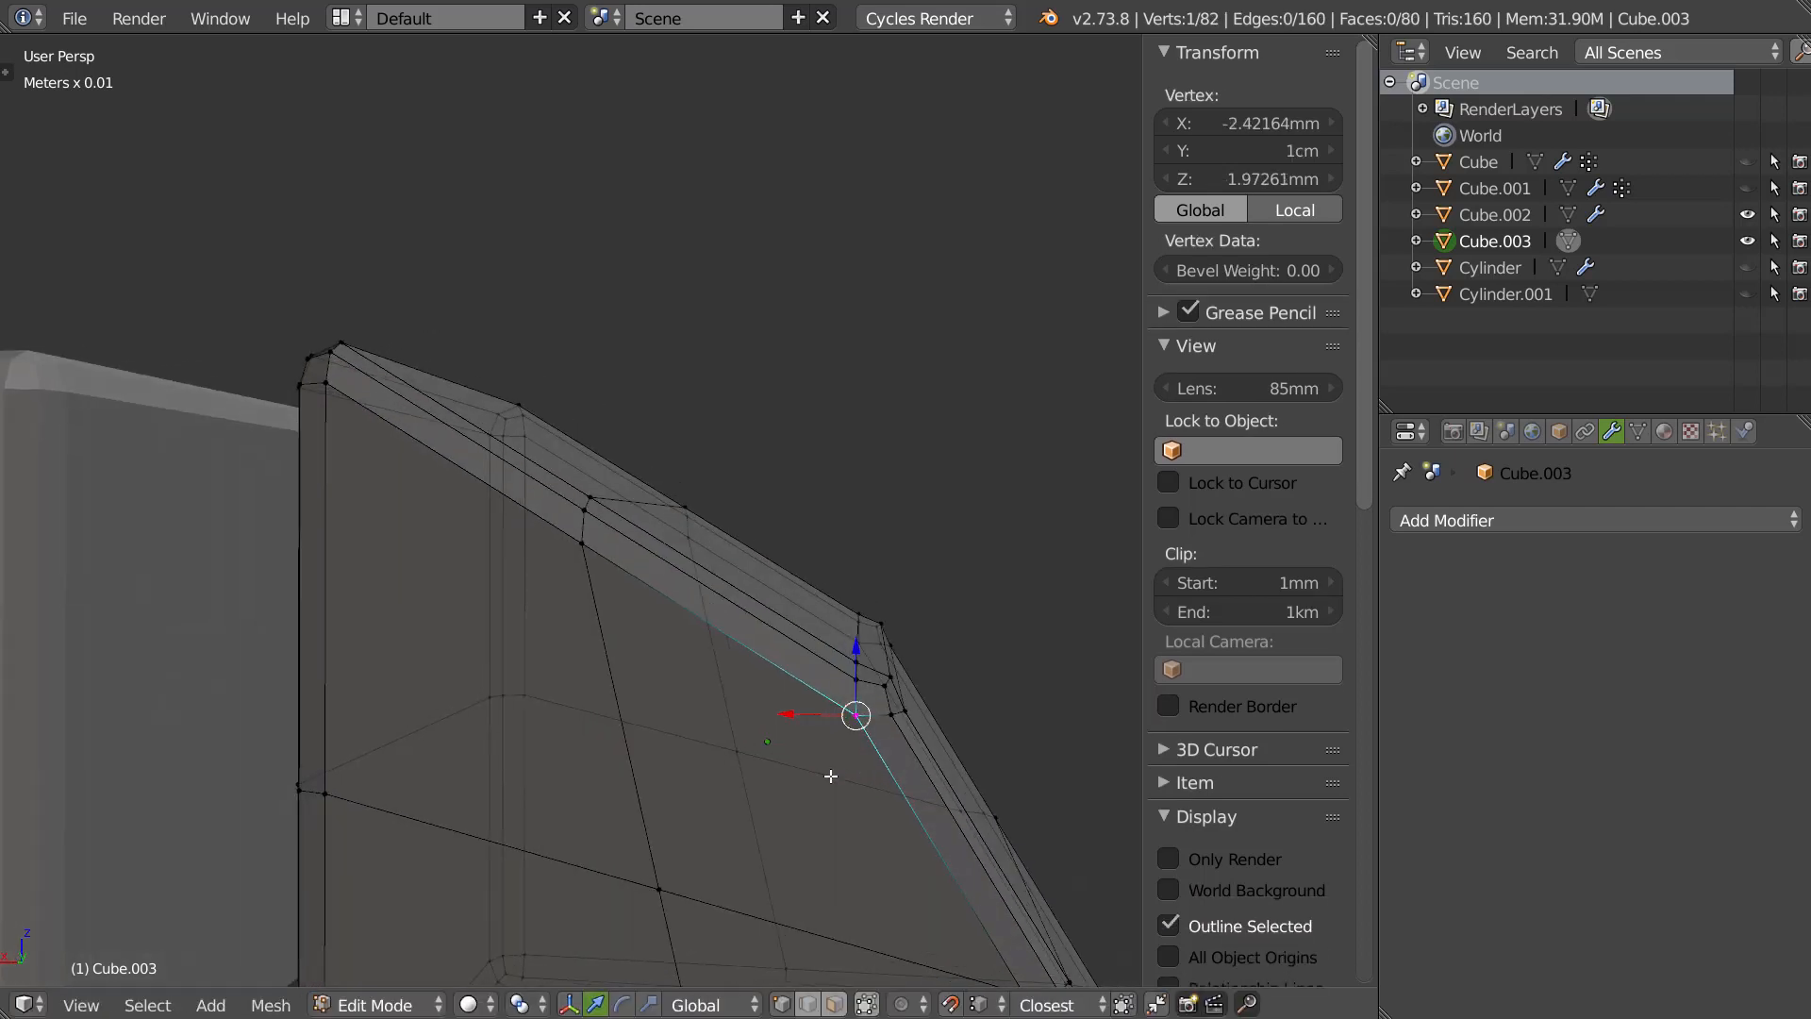
ctrl+drag(839, 774, 836, 708)
key(Tab)
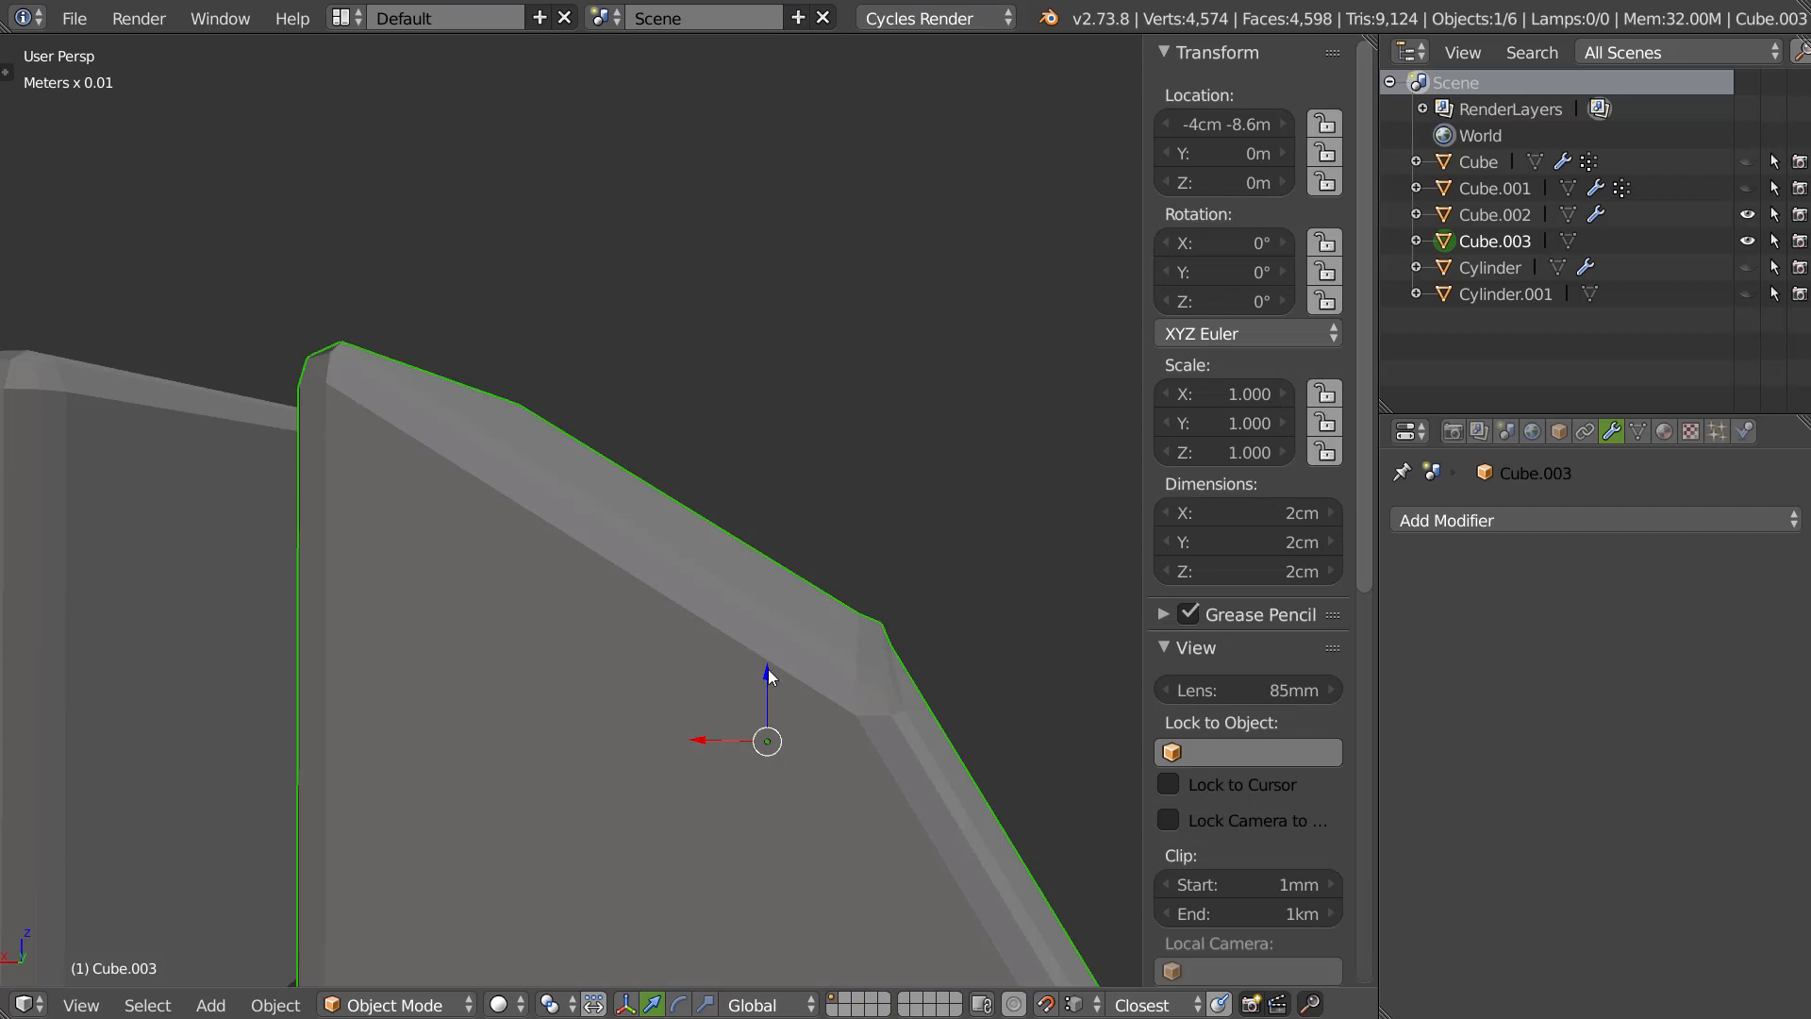
key(Tab)
click(689, 748)
middle_drag(842, 743, 800, 727)
middle_drag(955, 608, 879, 644)
drag(887, 620, 727, 732)
middle_drag(727, 732, 573, 510)
key(Tab)
click(570, 462)
On the cube with the live Bevel modifier, move the upper edge facing the duplicate to X about -6.36 mm and Z about 6.19 mm.
right_click(573, 529)
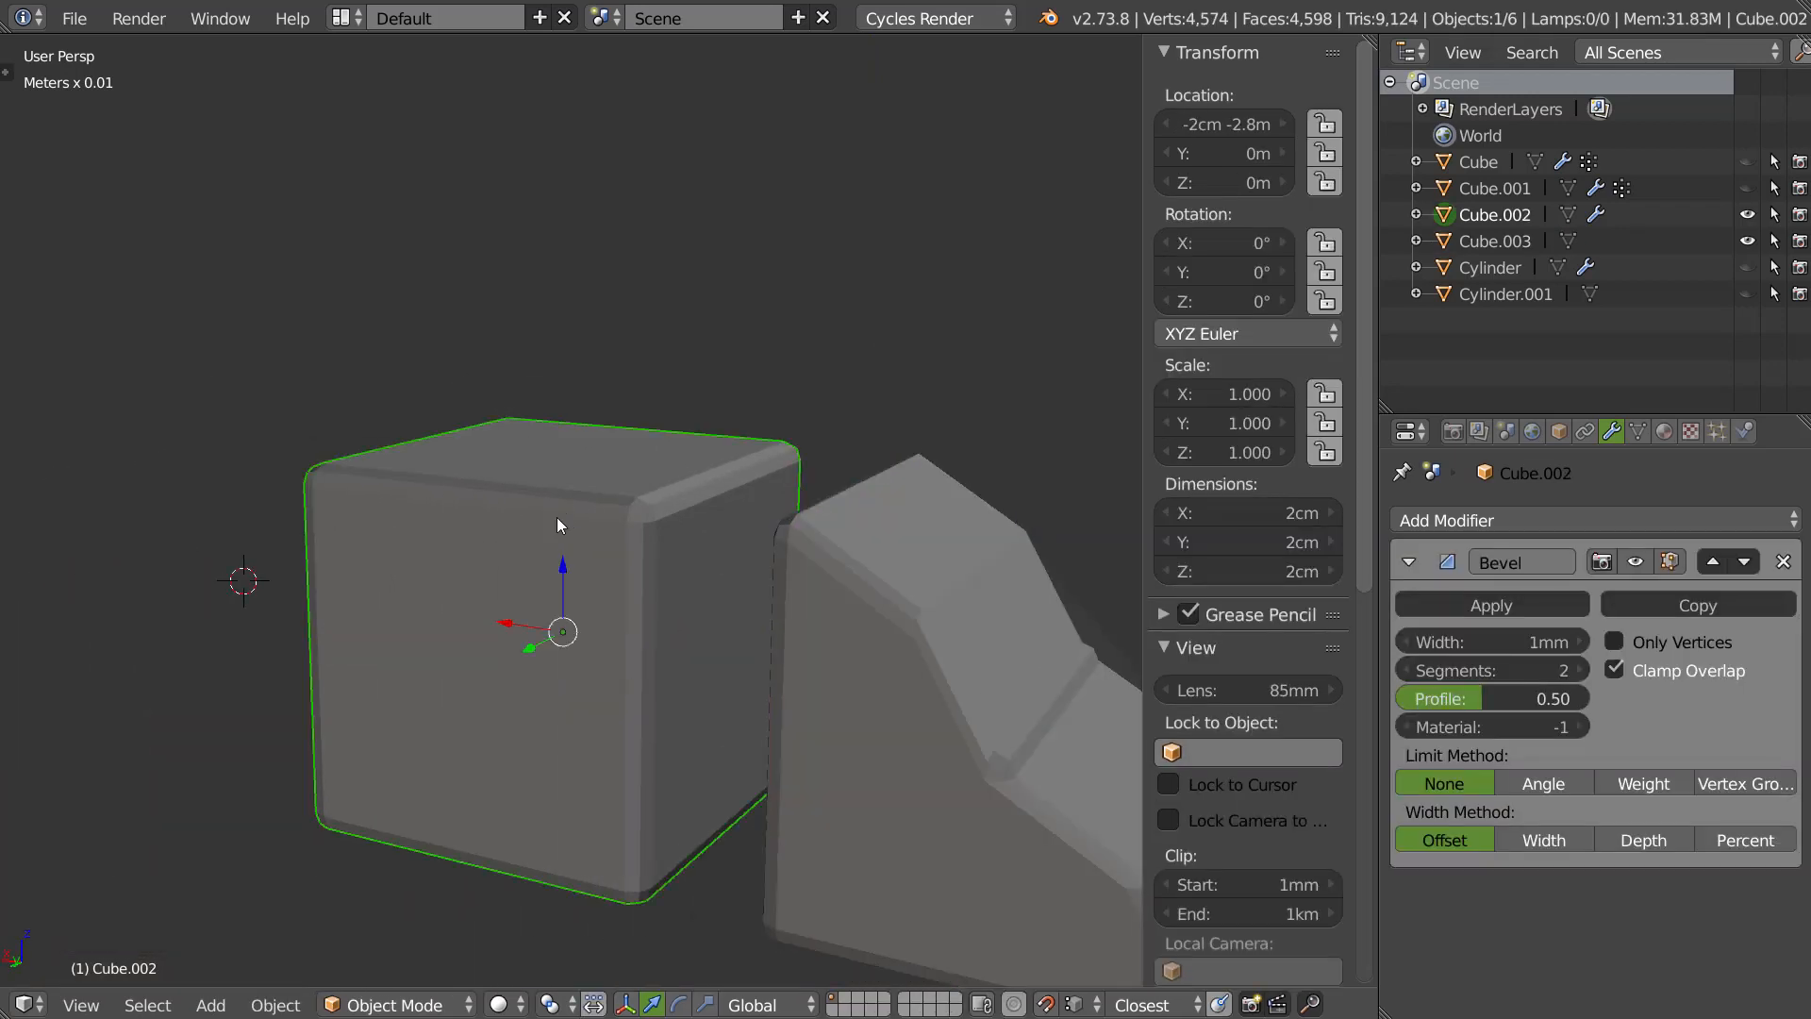
key(Tab)
right_click(697, 478)
key(KP_4)
drag(668, 470, 594, 477)
drag(670, 406, 662, 485)
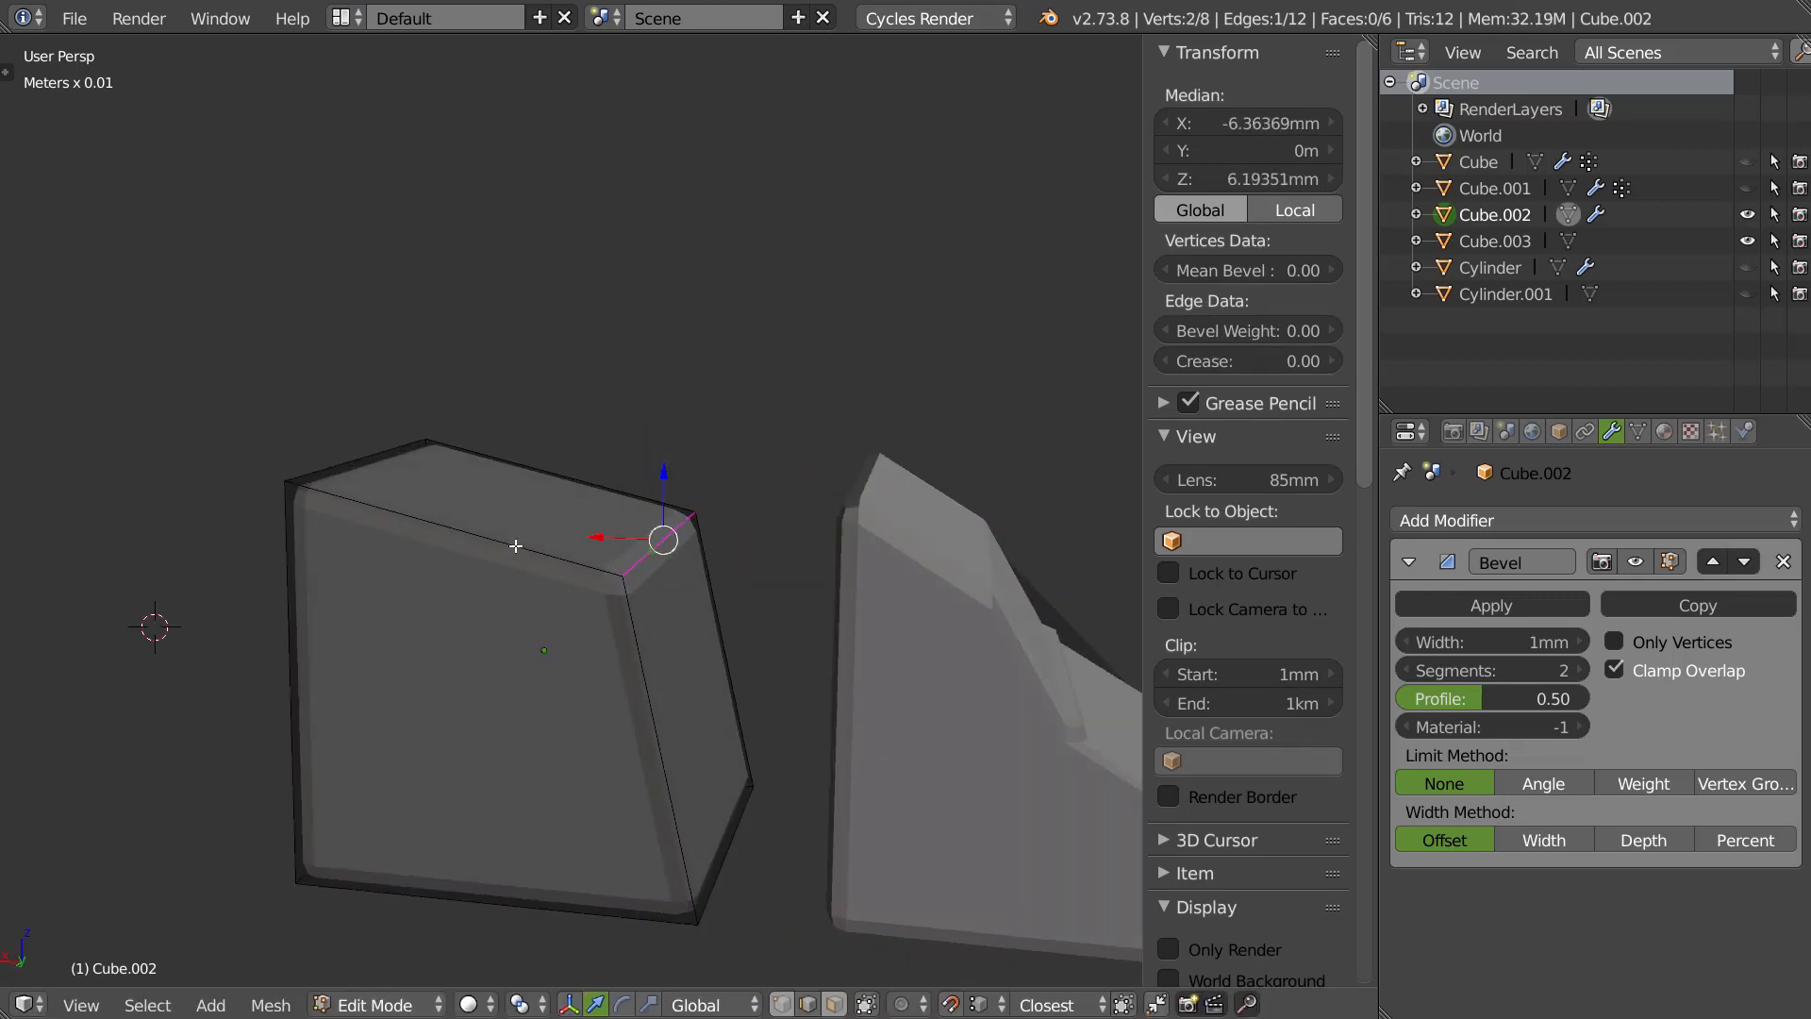
Add two centred loop cuts to this cube, one through its sloped top and one through its slanted side.
key(ctrl+r)
click(510, 537)
right_click(509, 537)
key(ctrl+r)
click(639, 667)
right_click(639, 667)
Move the single edge between the sloped top and slanted side inward to form a notch.
right_click(618, 577)
middle_drag(618, 577, 604, 546)
drag(598, 545, 550, 652)
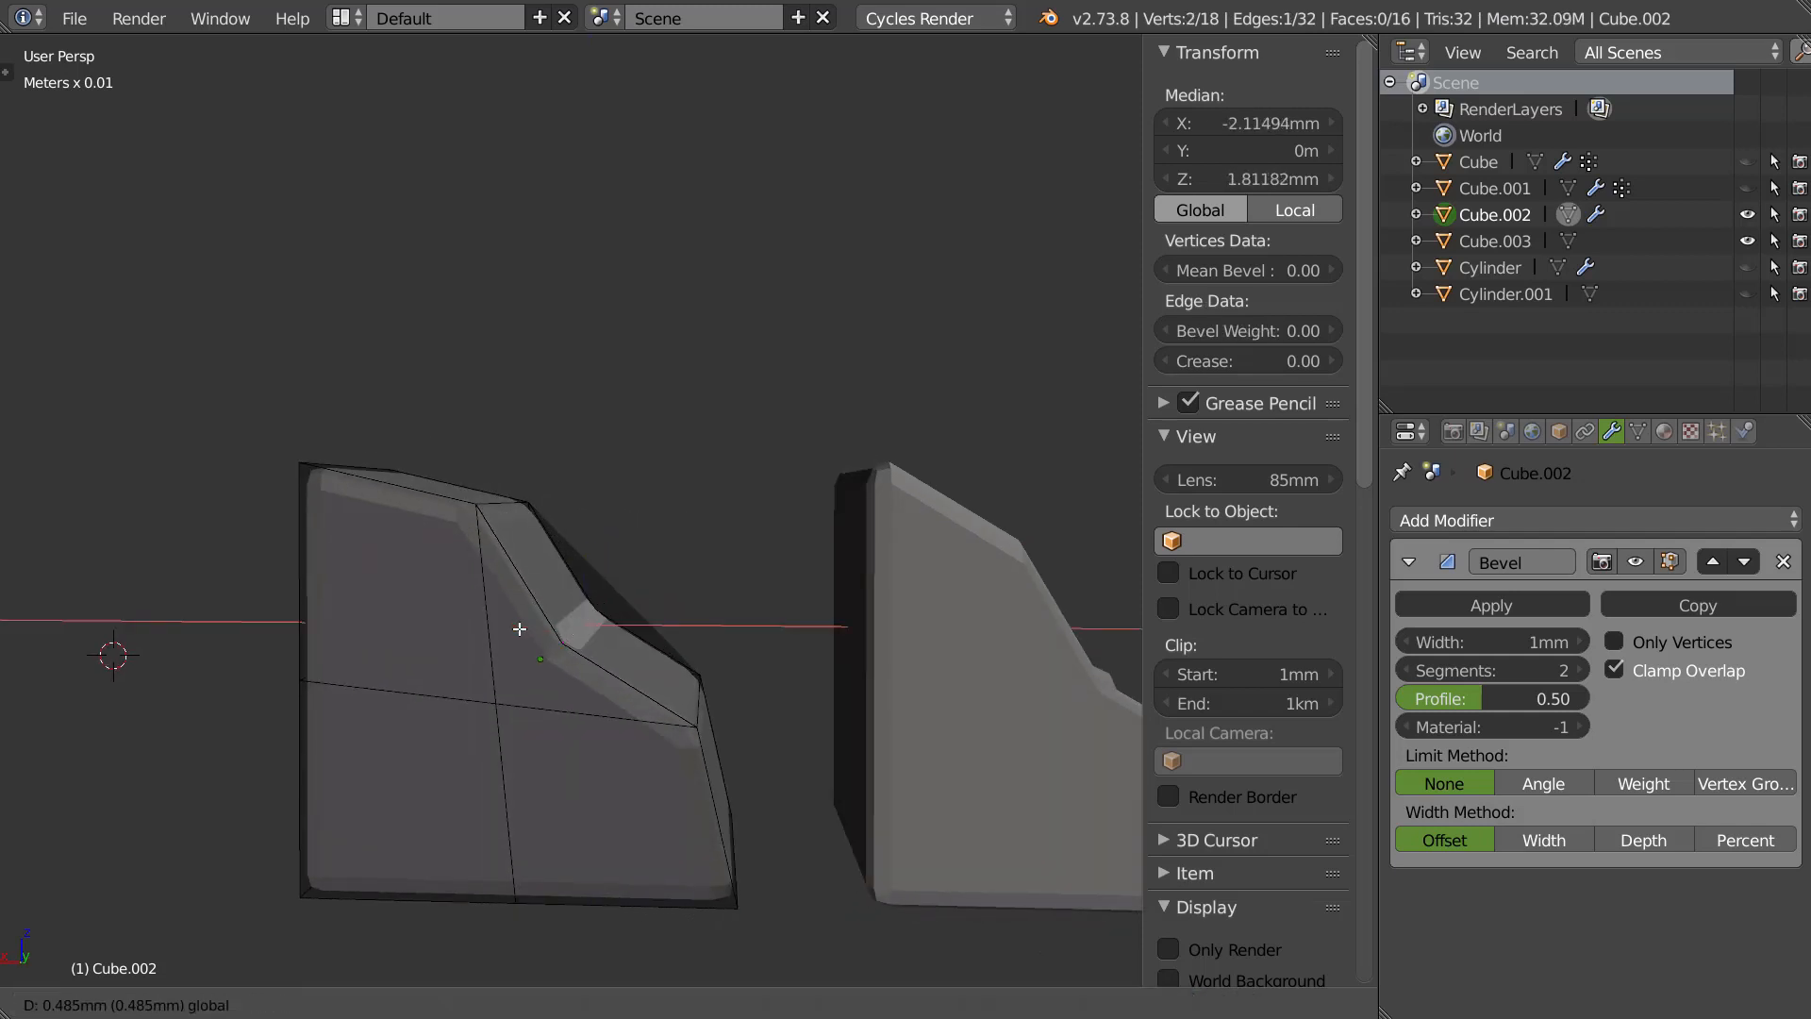
Return to Object Mode and show the wireframe overlay on the notched cube with the live bevel.
key(Tab)
middle_drag(525, 626, 558, 591)
key(z)
click(606, 608)
middle_drag(558, 590, 424, 564)
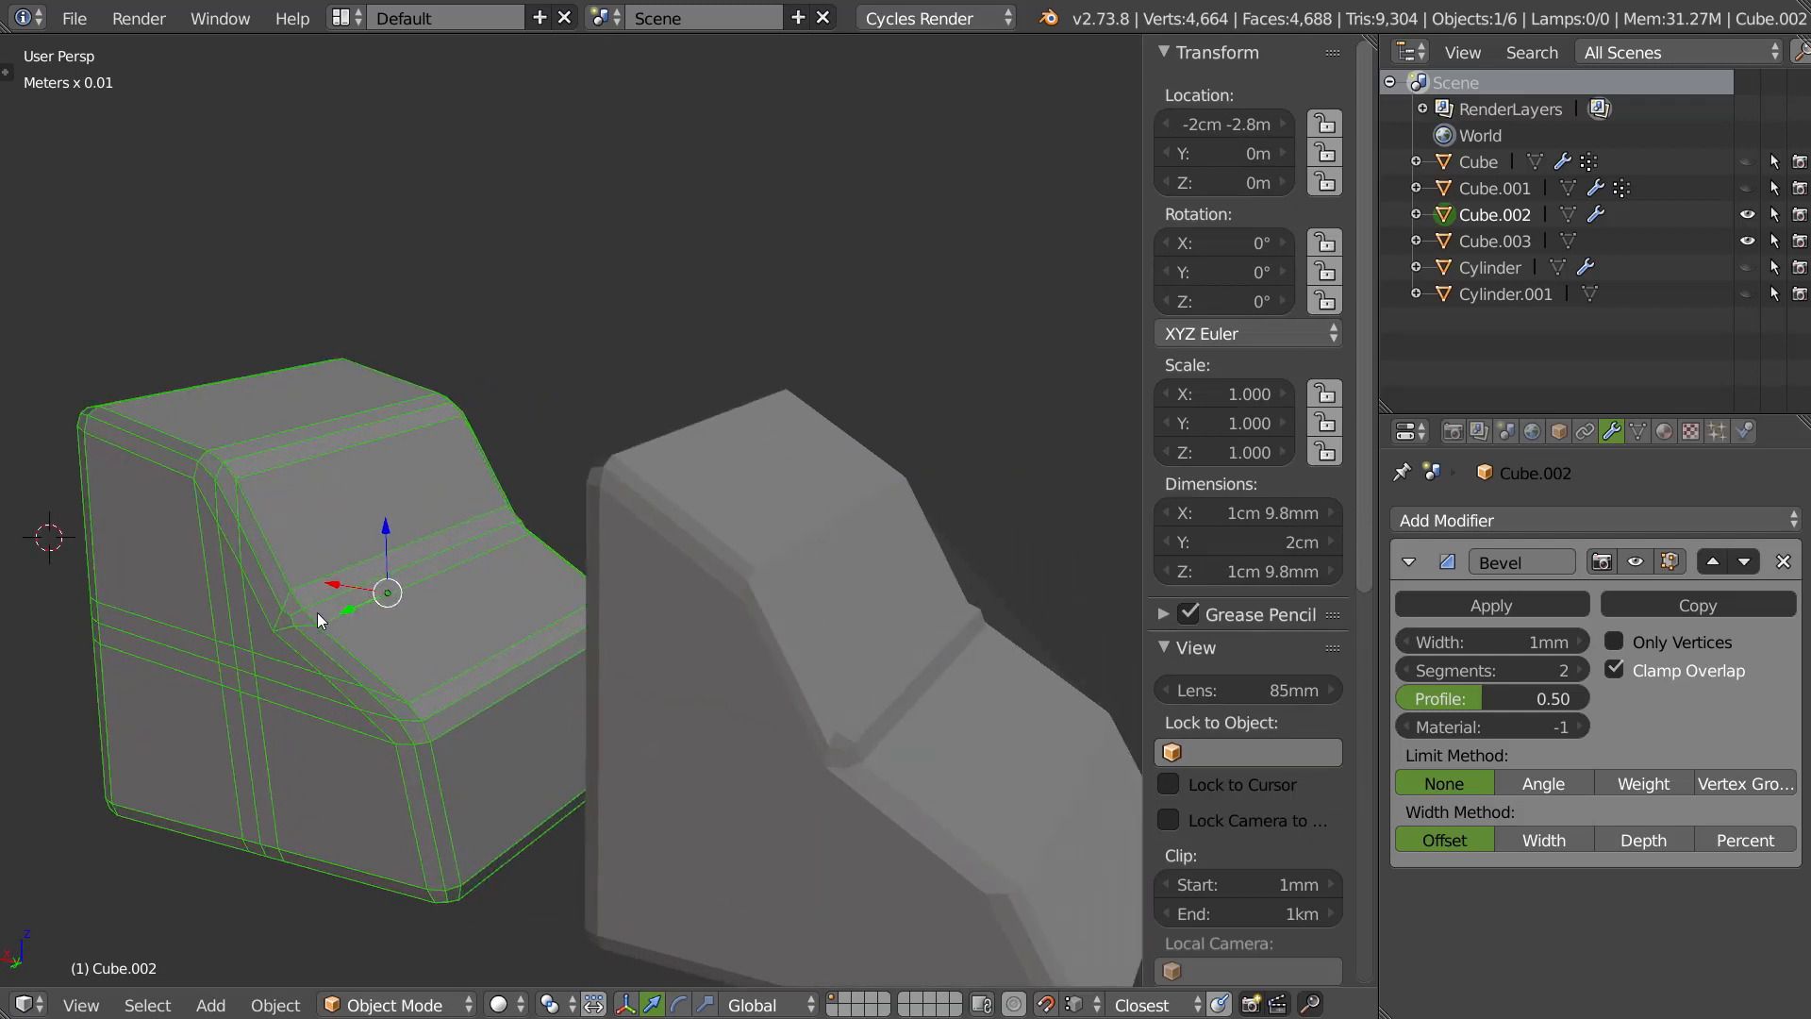
Set the Bevel modifier's width to 0.2 mm and apply the modifier.
click(1494, 643)
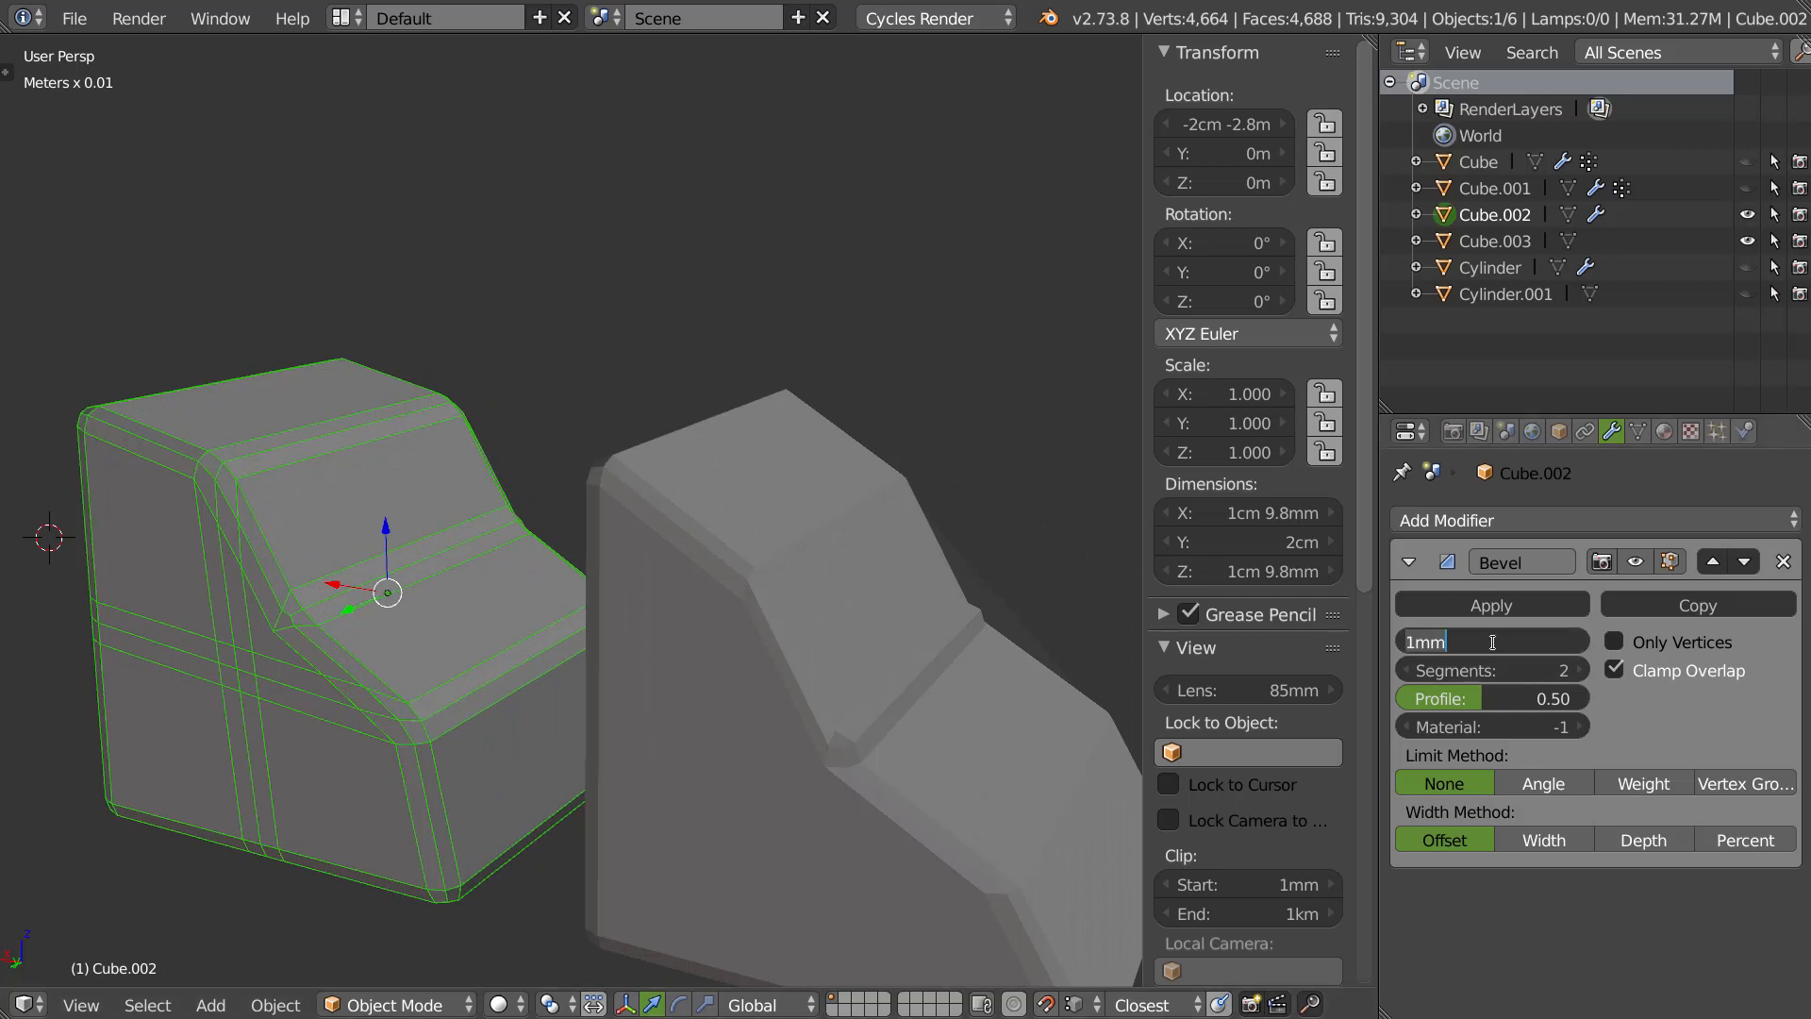
click(1645, 692)
drag(1473, 638, 1463, 638)
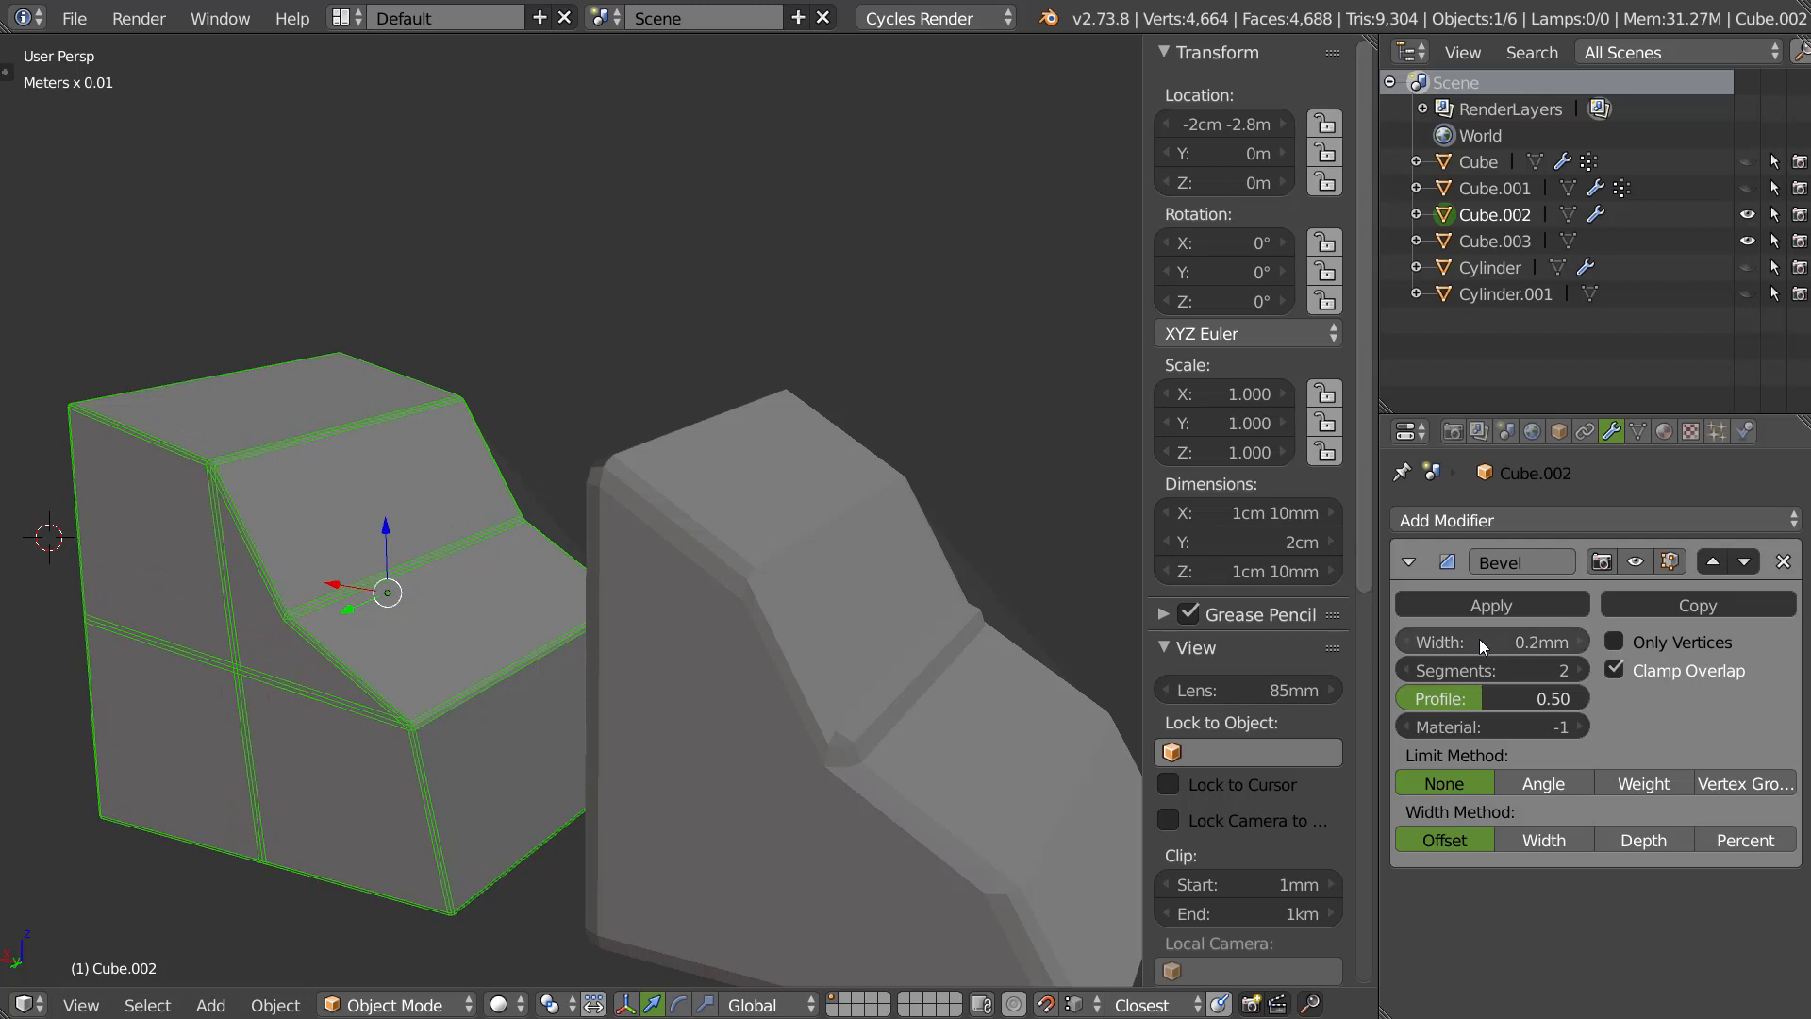
middle_drag(451, 656, 498, 587)
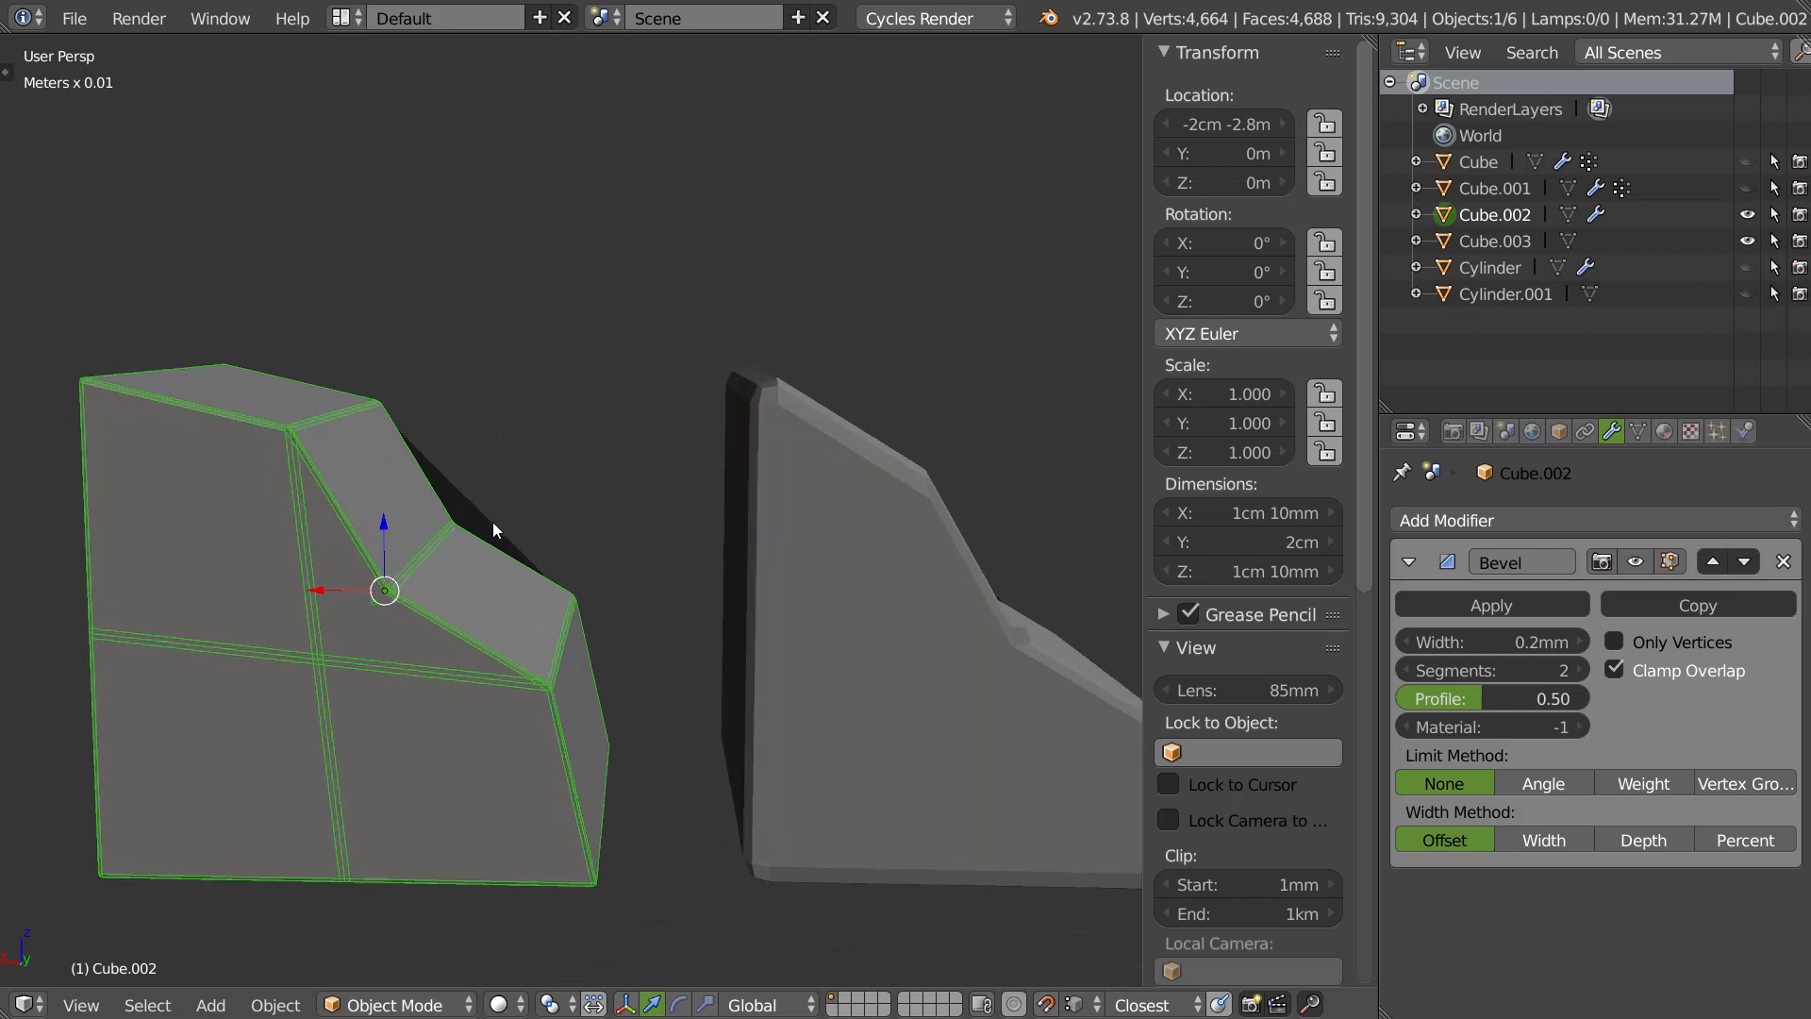
click(1460, 604)
middle_drag(661, 552, 536, 579)
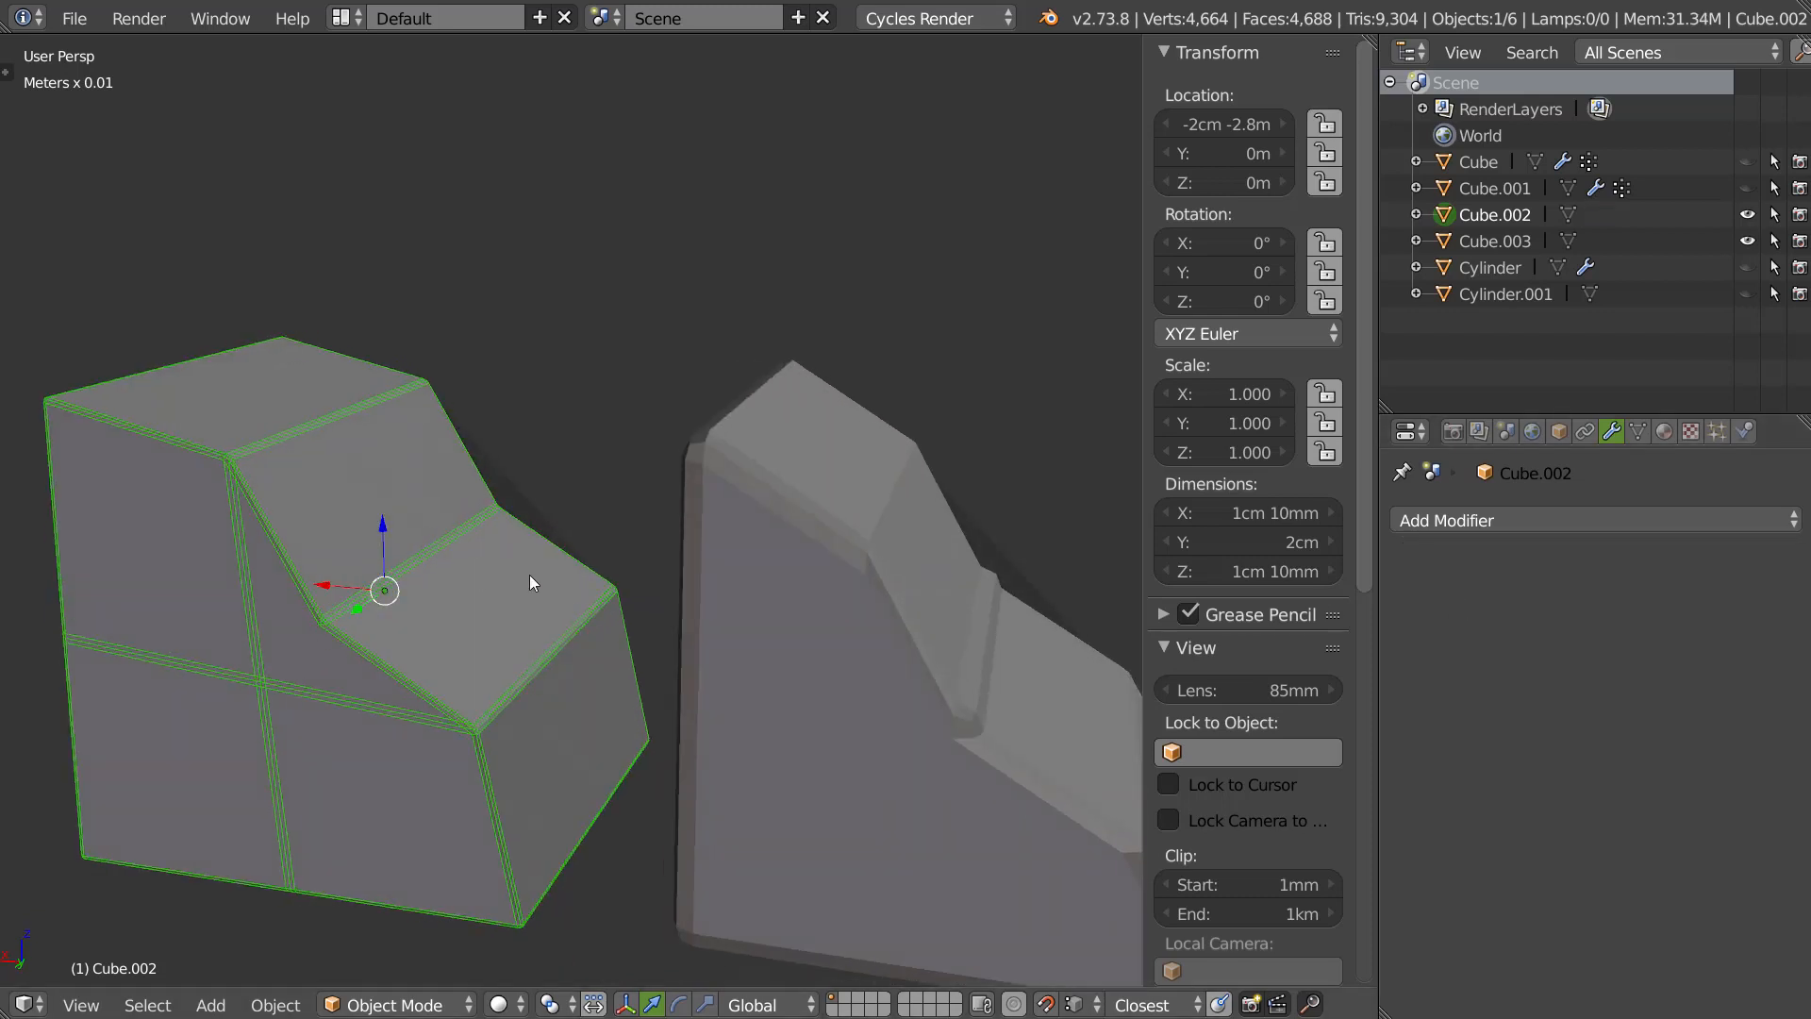
Delete the concave face beside the notch on the block's -Y side.
key(Tab)
middle_drag(526, 498, 450, 635)
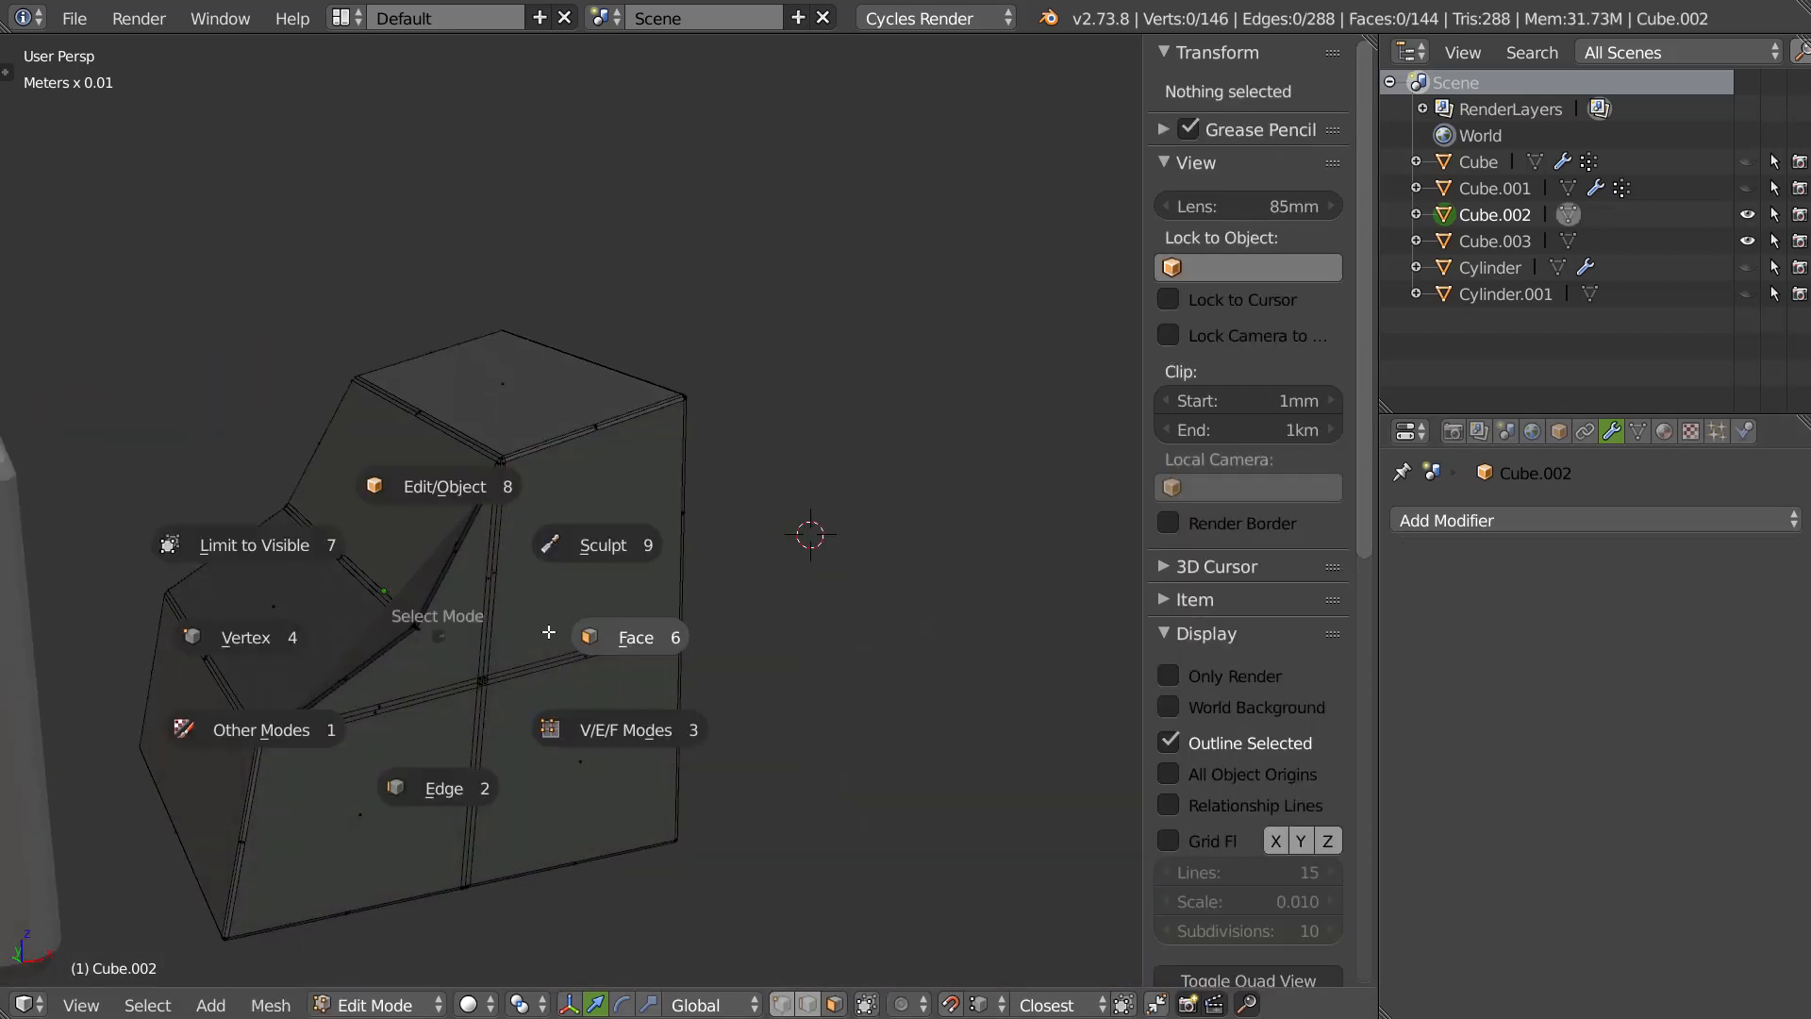
right_click(442, 644)
mouse_move(356, 679)
middle_down()
mouse_move(647, 668)
mouse_move(352, 667)
middle_up()
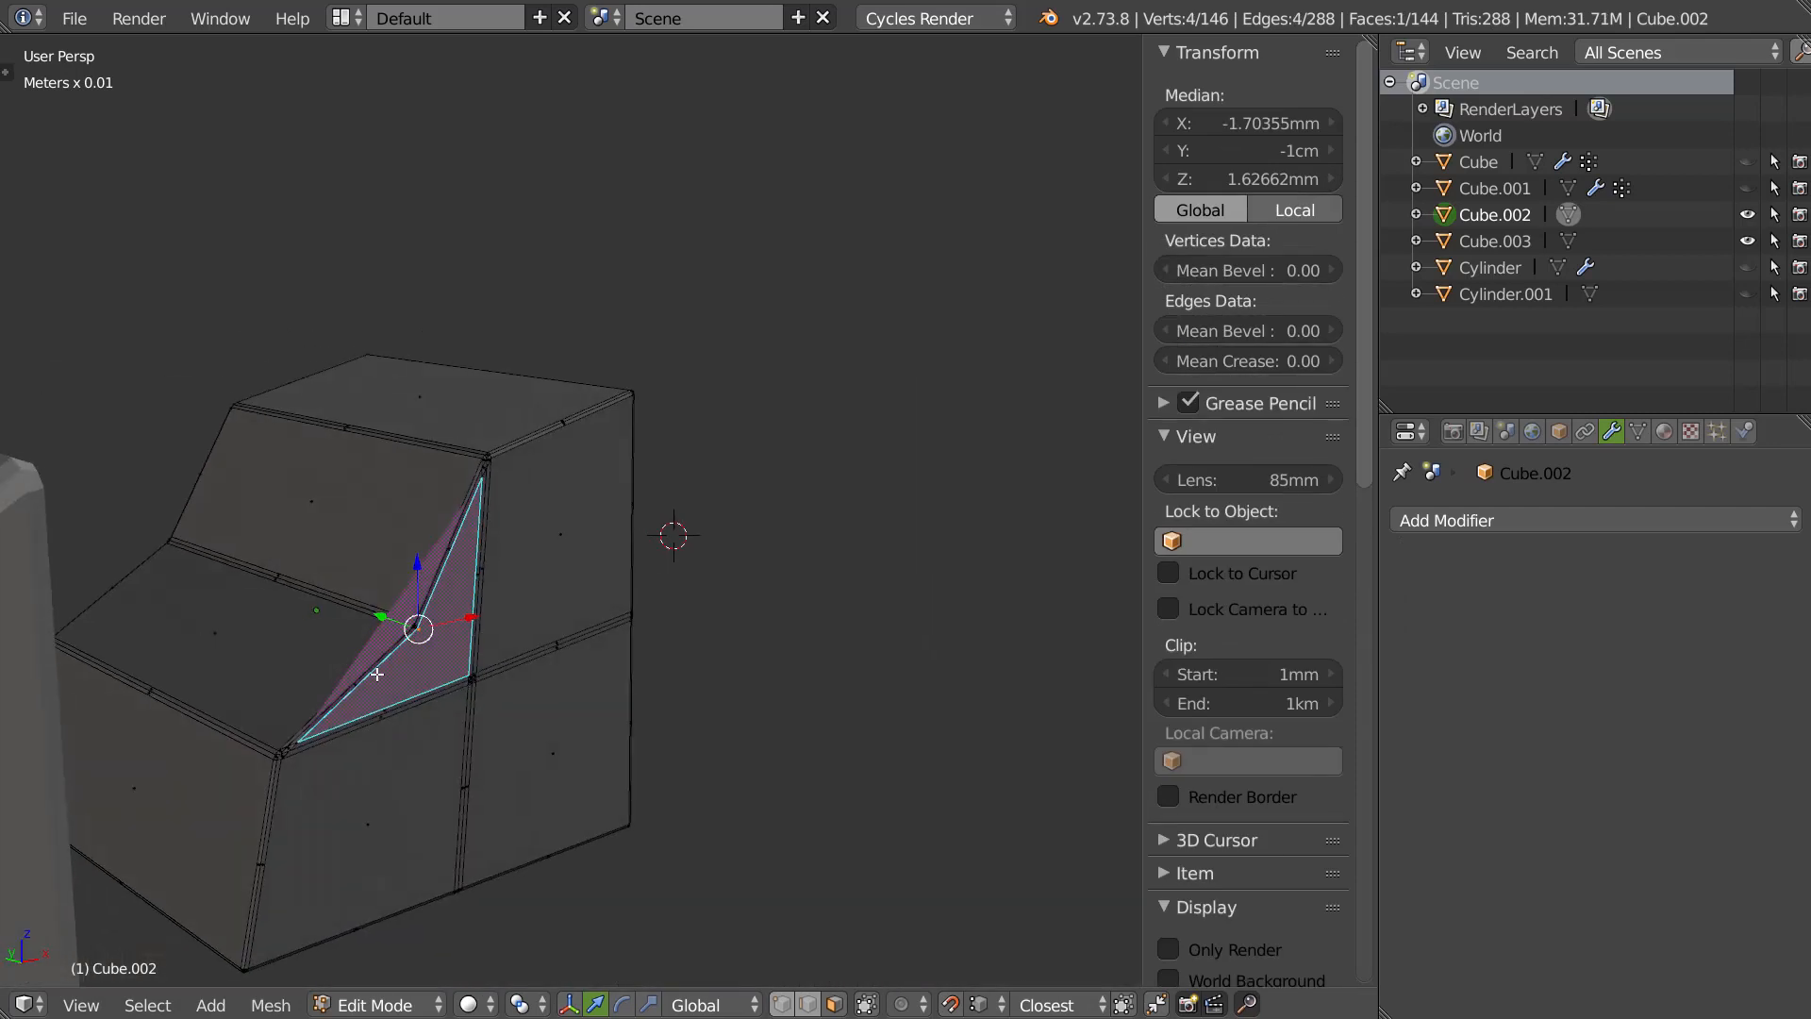
scroll(406, 668, up, 2)
key(x)
click(546, 637)
middle_drag(547, 637, 397, 667)
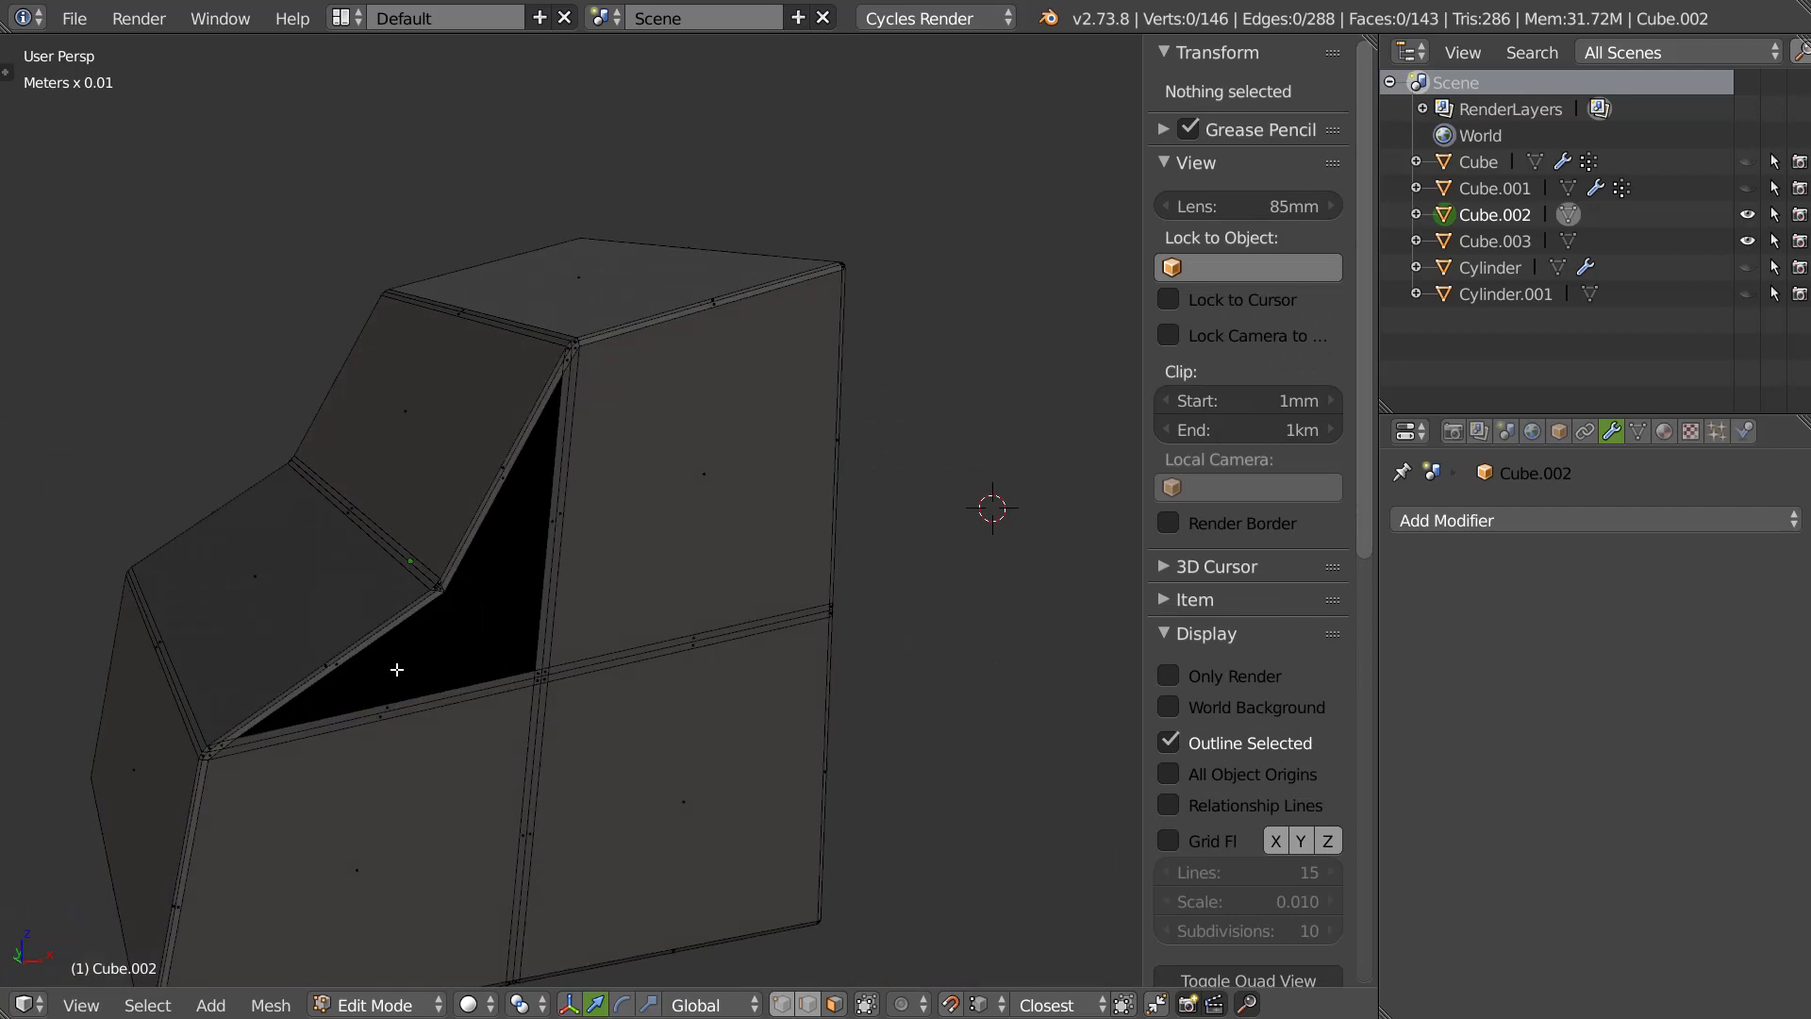
Select the border of the open hole beside the notch and fill it with a new face.
scroll(397, 667, up, 3)
key(Tab)
click(475, 659)
alt+right_click(449, 569)
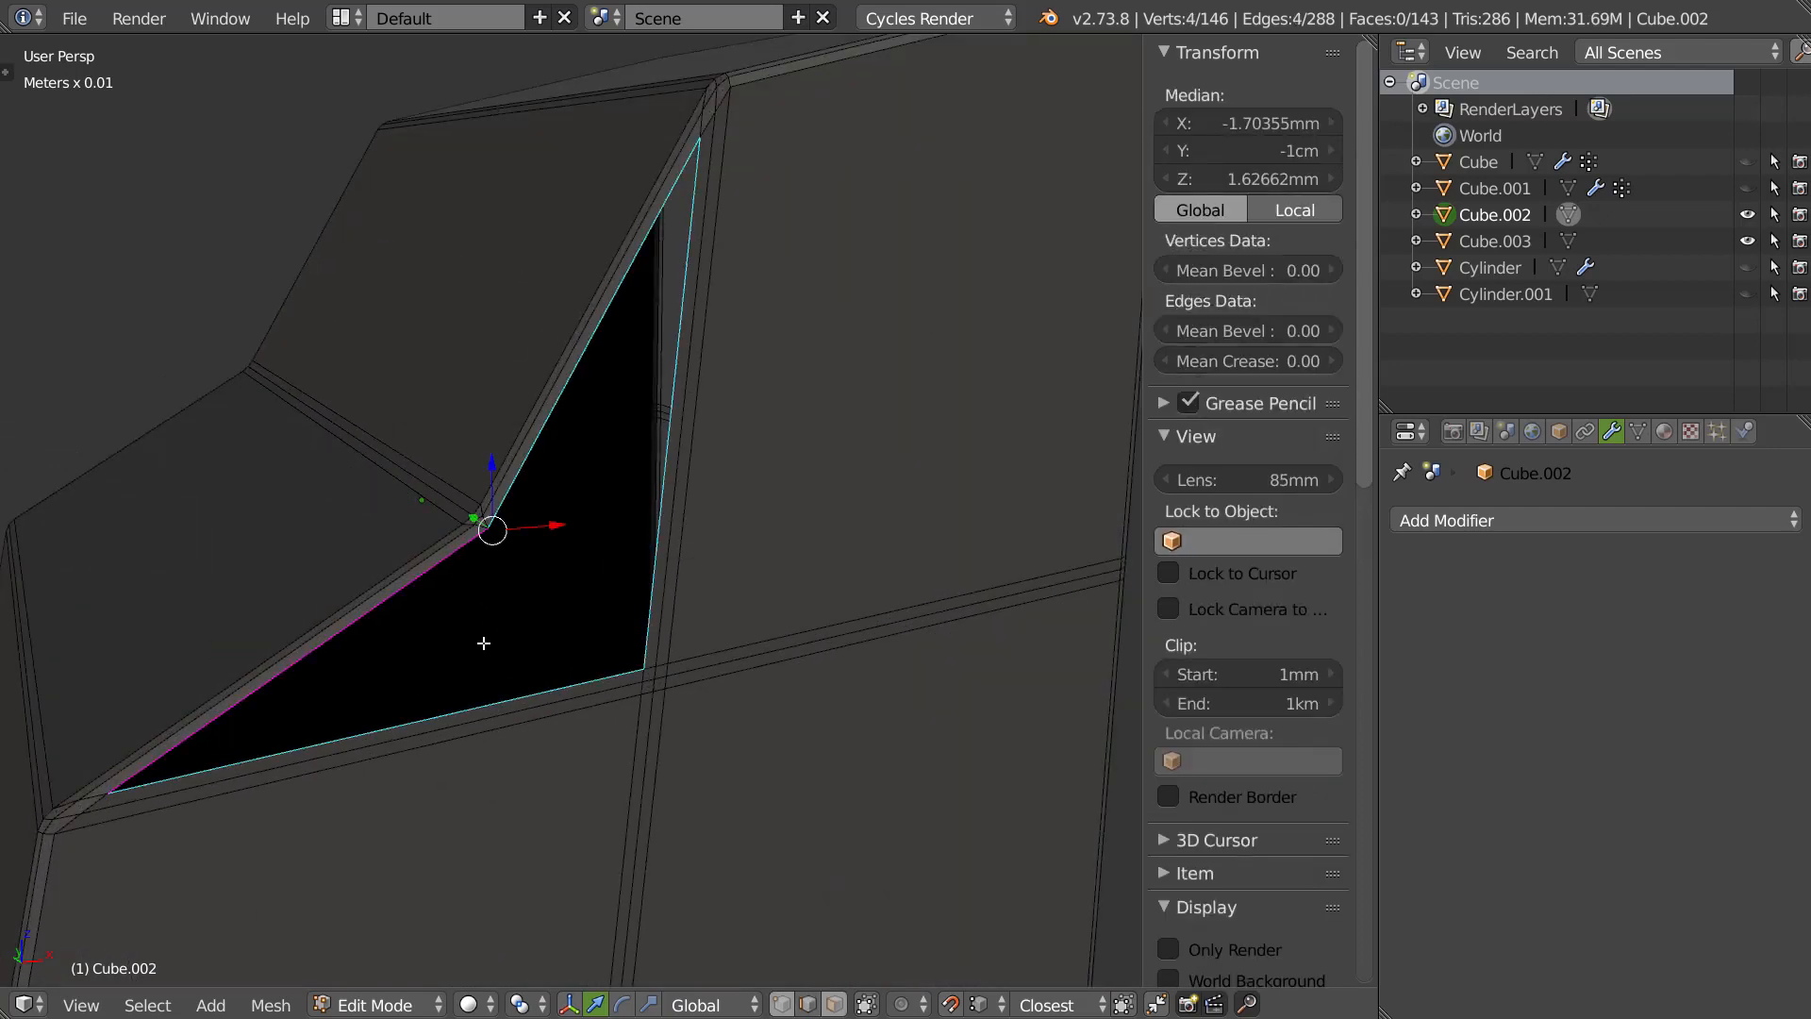
key(f)
Split the refilled face with an edge from the notch's inner corner to the vertex at the loop-cut crossing.
key(Tab)
click(498, 553)
right_click(631, 653)
shift+right_click(500, 545)
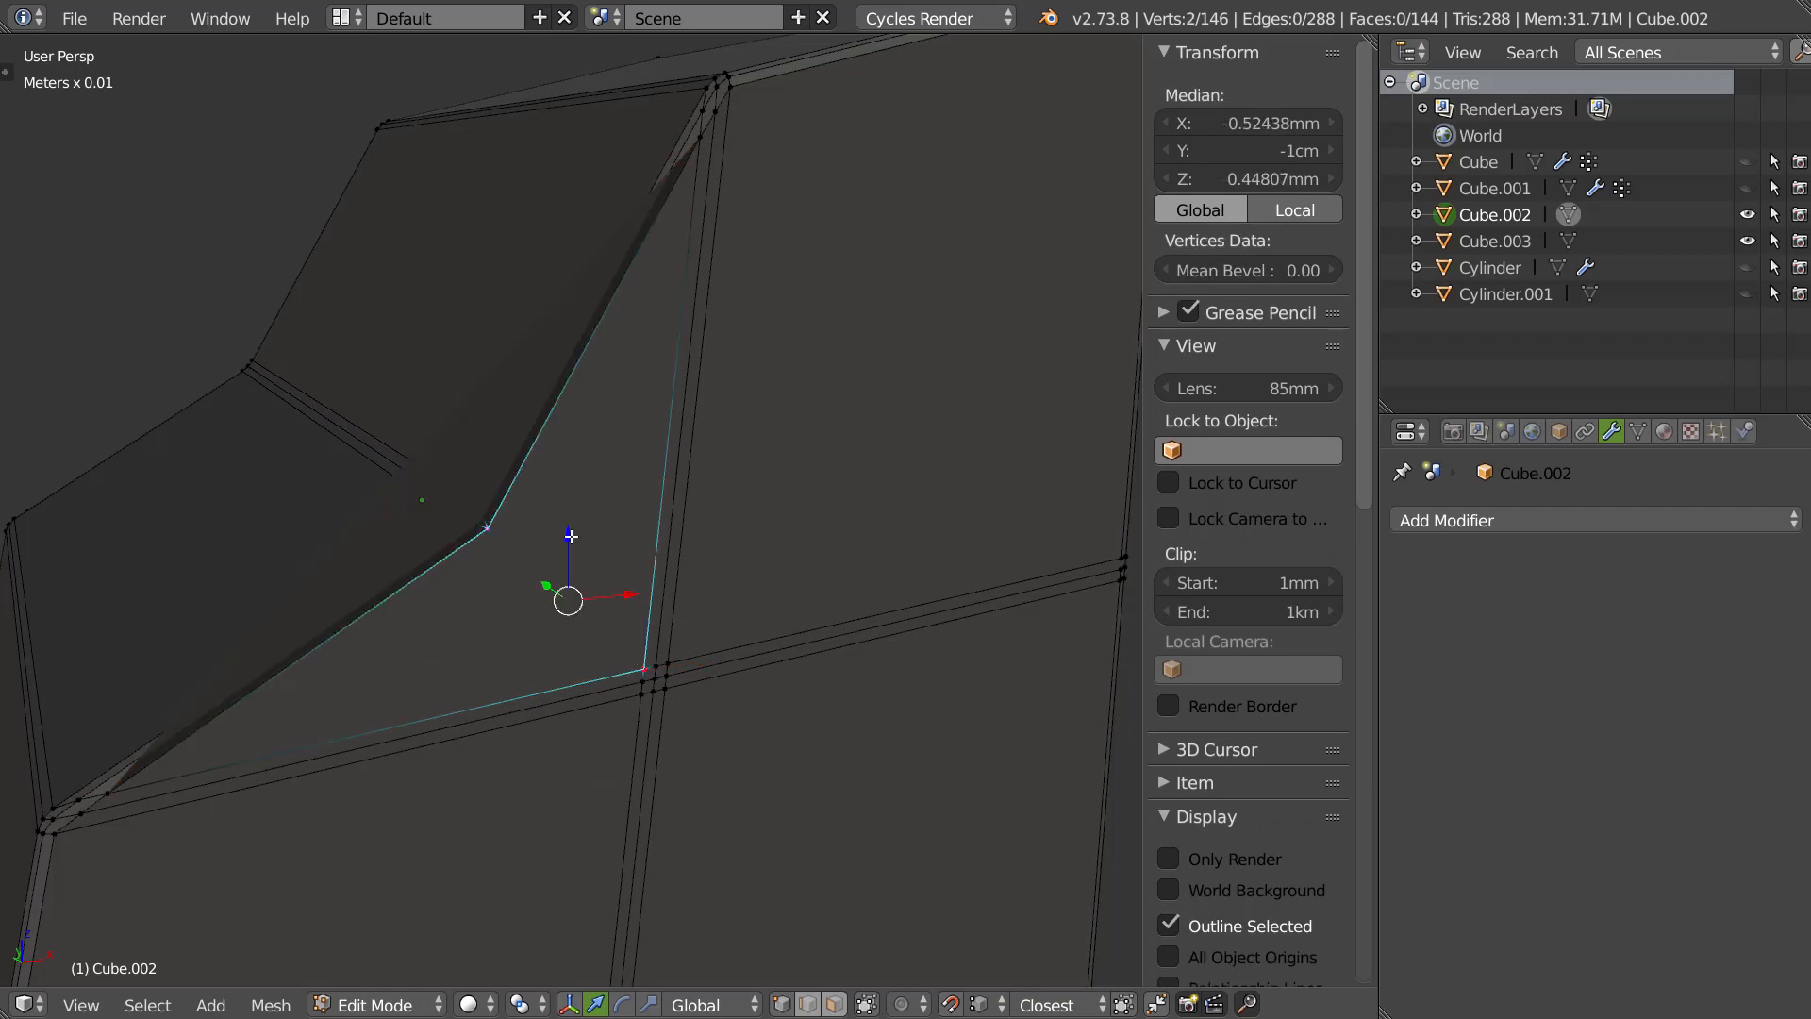
key(f)
Split the matching concave face on the opposite side from the notch corner to the loop-cut crossing, and return to Object Mode.
middle_drag(554, 559, 860, 659)
right_click(860, 658)
shift+right_click(699, 802)
key(f)
middle_drag(697, 767, 849, 695)
scroll(849, 695, down, 3)
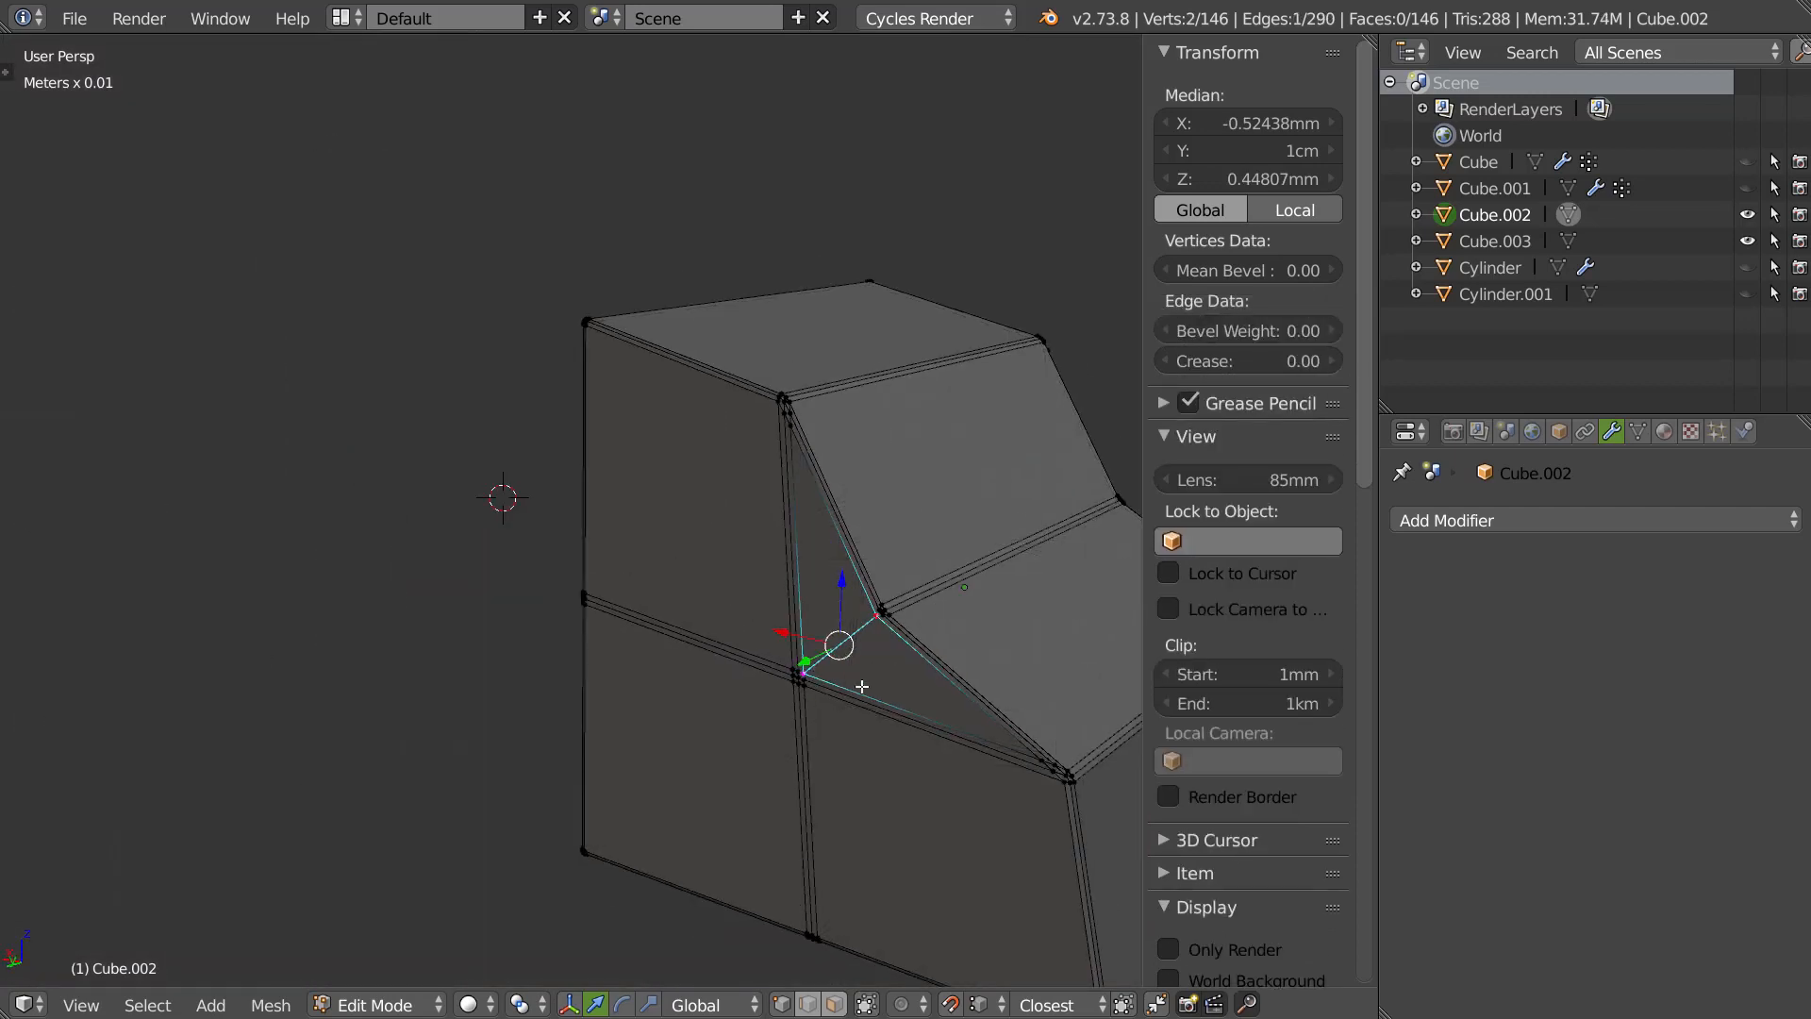
key(Tab)
middle_drag(877, 635, 760, 632)
scroll(896, 643, down, 2)
middle_drag(897, 643, 526, 524)
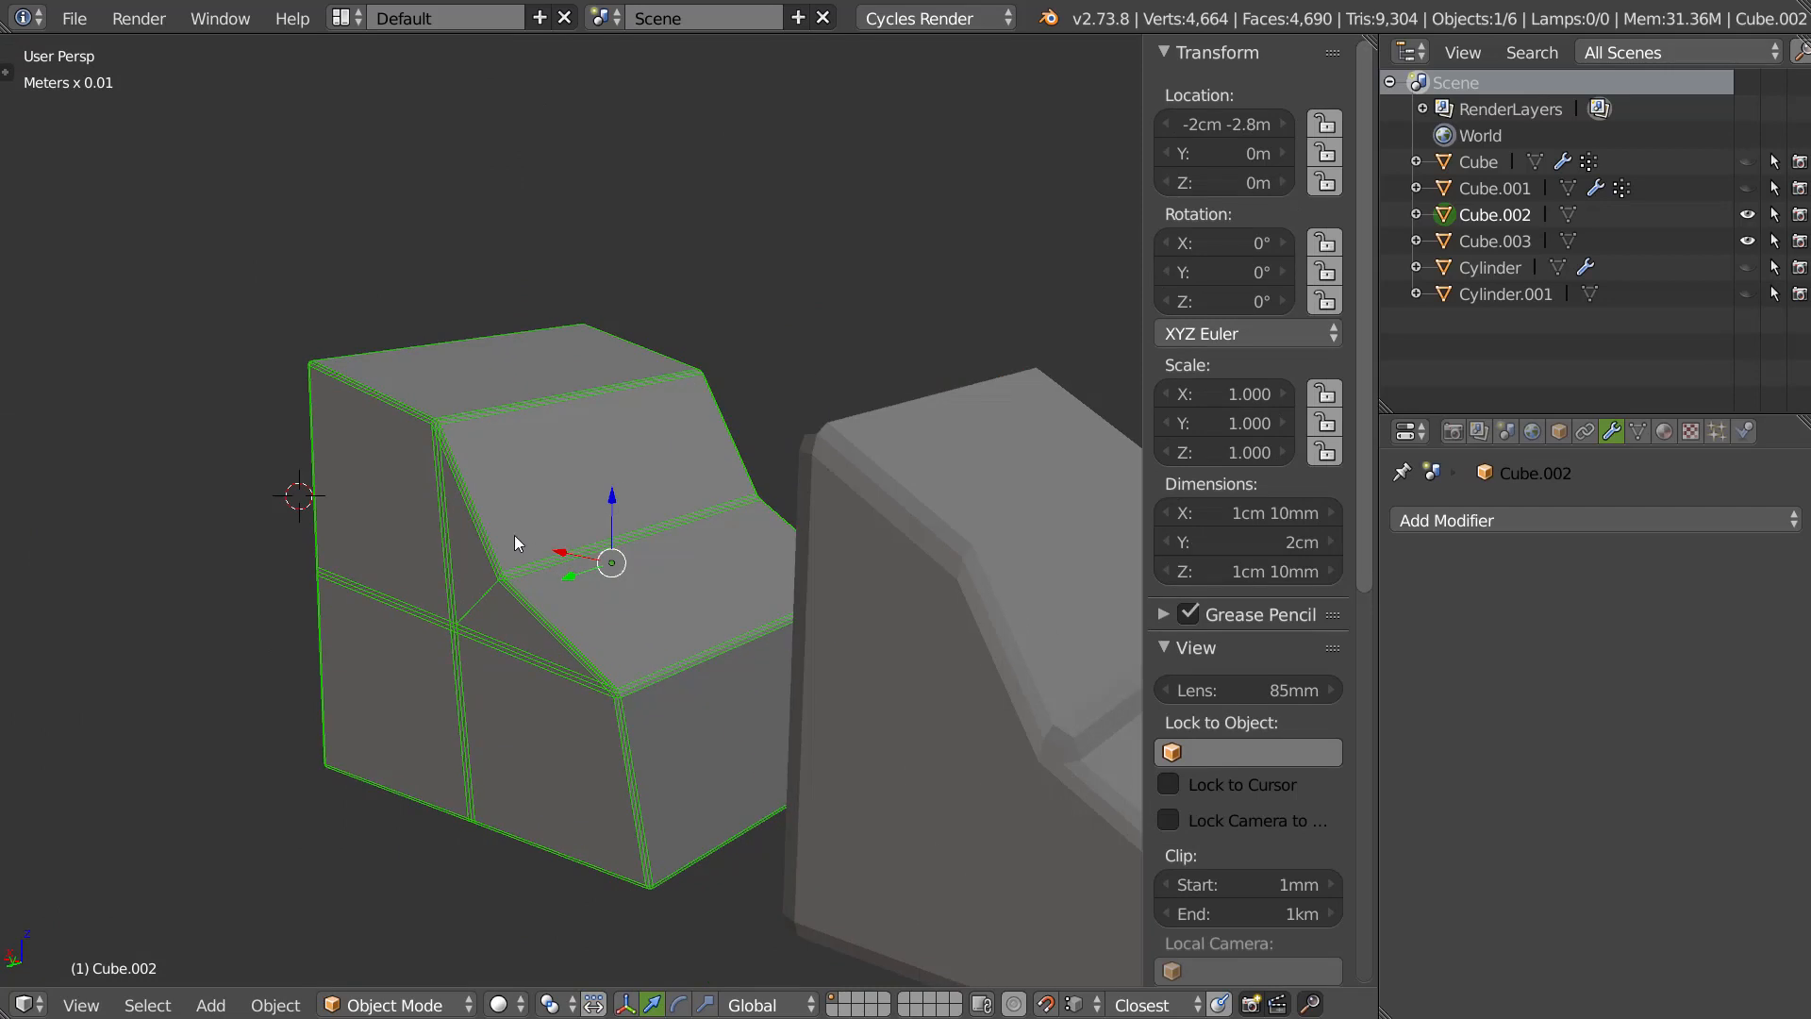
On the block bevelled before shaping, connect the notch's inner corner vertex to the loop-cut crossing on one side face.
middle_drag(845, 609, 752, 604)
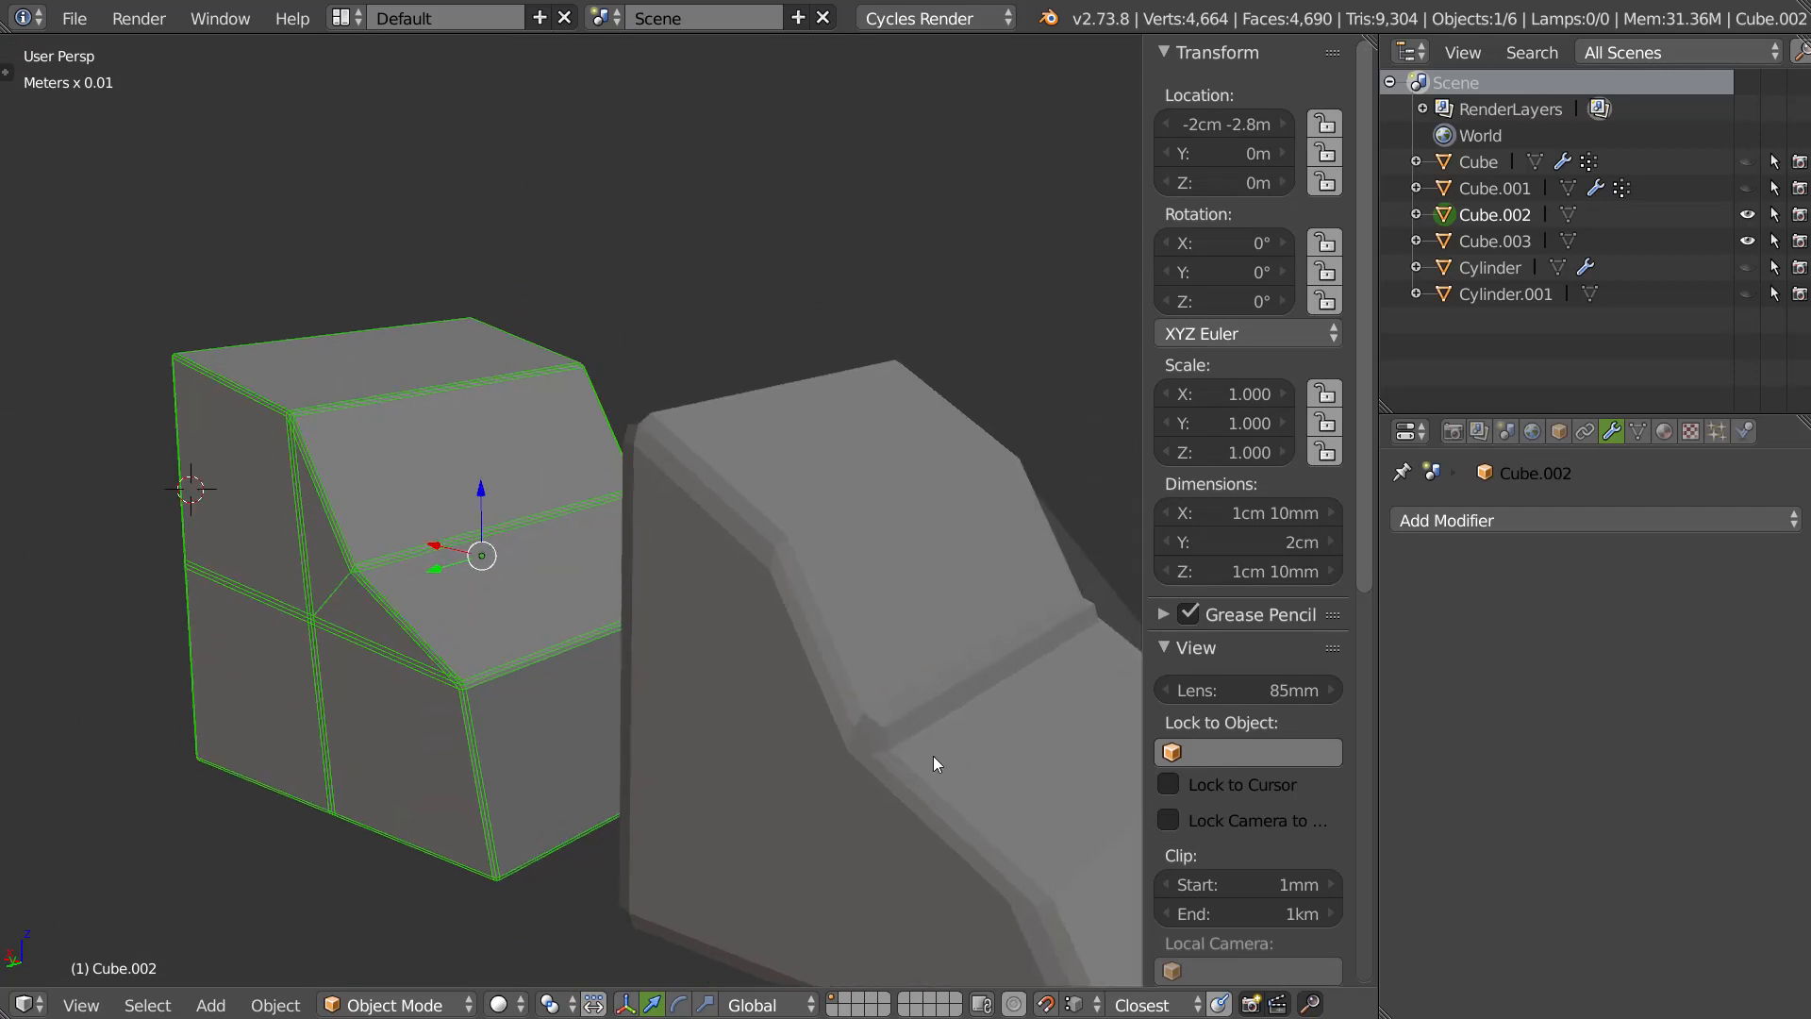
middle_drag(961, 724, 775, 657)
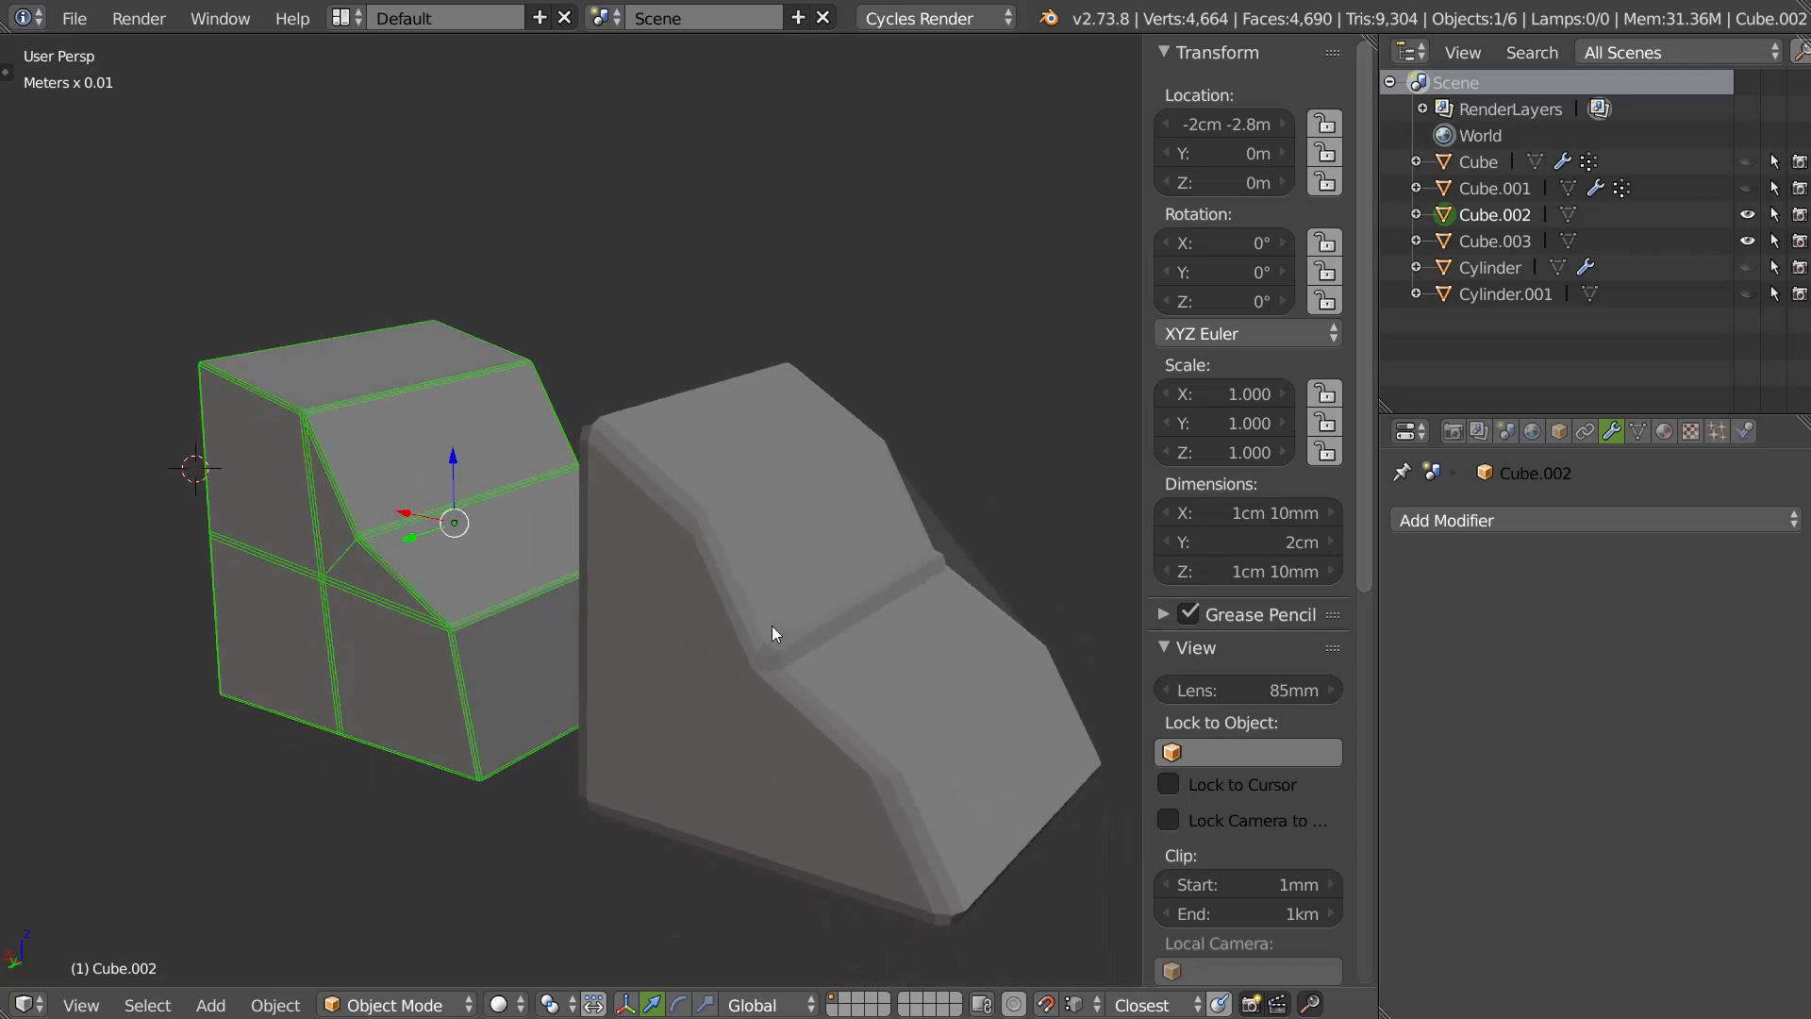
right_click(865, 616)
key(Tab)
key(ctrl+Tab)
click(719, 684)
right_click(747, 678)
key(g)
ctrl+click(732, 706)
key(ctrl+z)
shift+right_click(722, 706)
key(j)
Connect the notch corner to the loop-cut crossing on that block's opposite side face and leave Edit Mode.
middle_drag(778, 703, 721, 691)
right_click(609, 759)
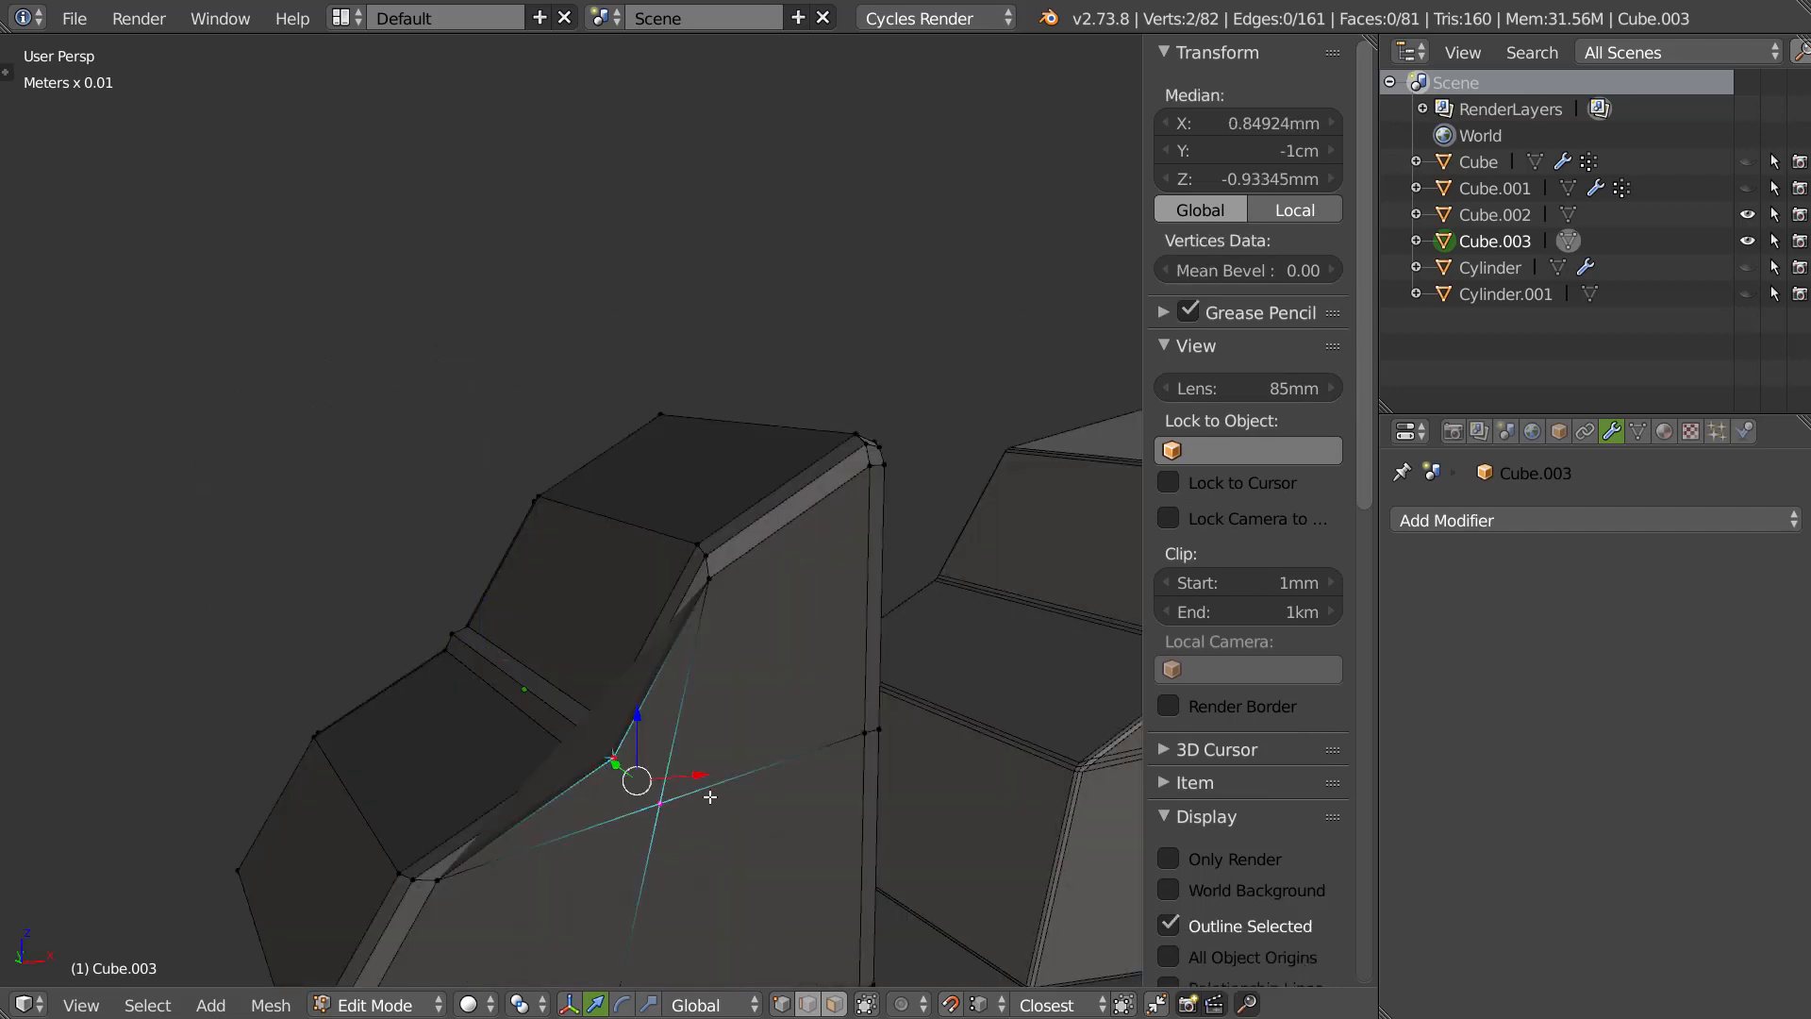
key(j)
key(Tab)
Undo the face splits, the face refill, the Bevel application and the 0.2 mm width change.
middle_drag(598, 670, 550, 591)
right_click(607, 626)
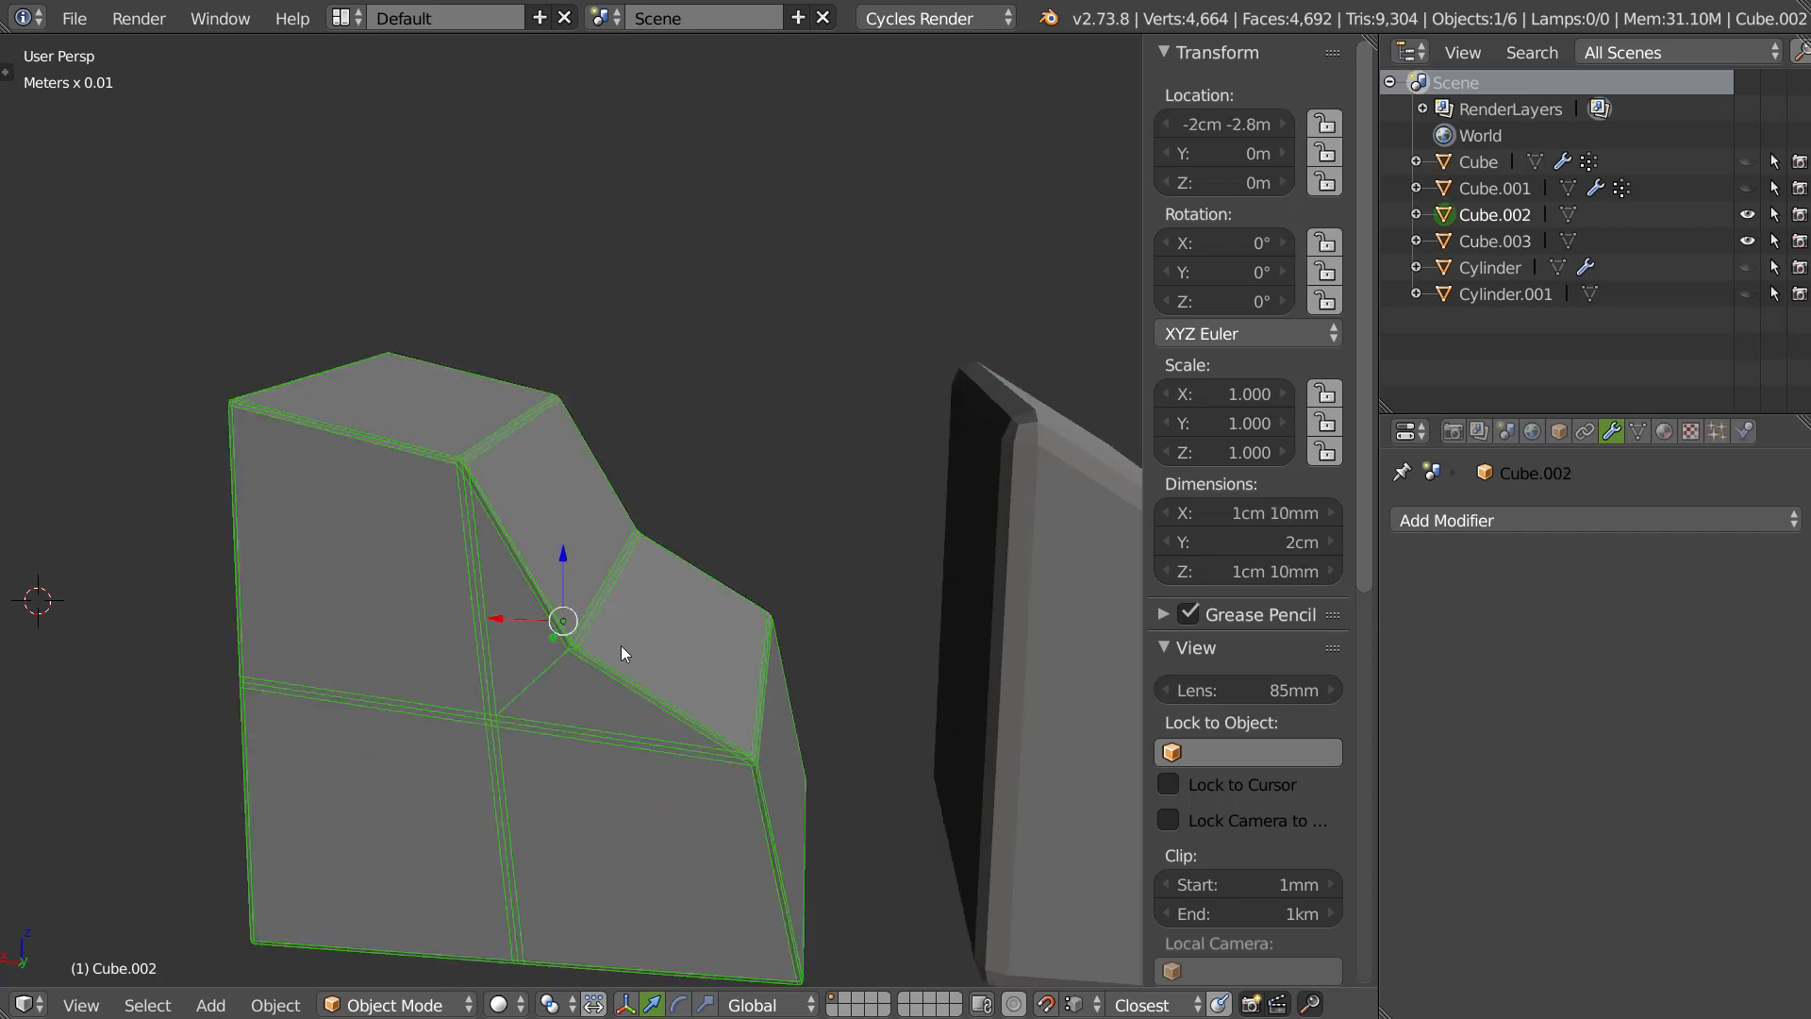
key(ctrl+z)
key(ctrl+z)
key(ctrl+z)
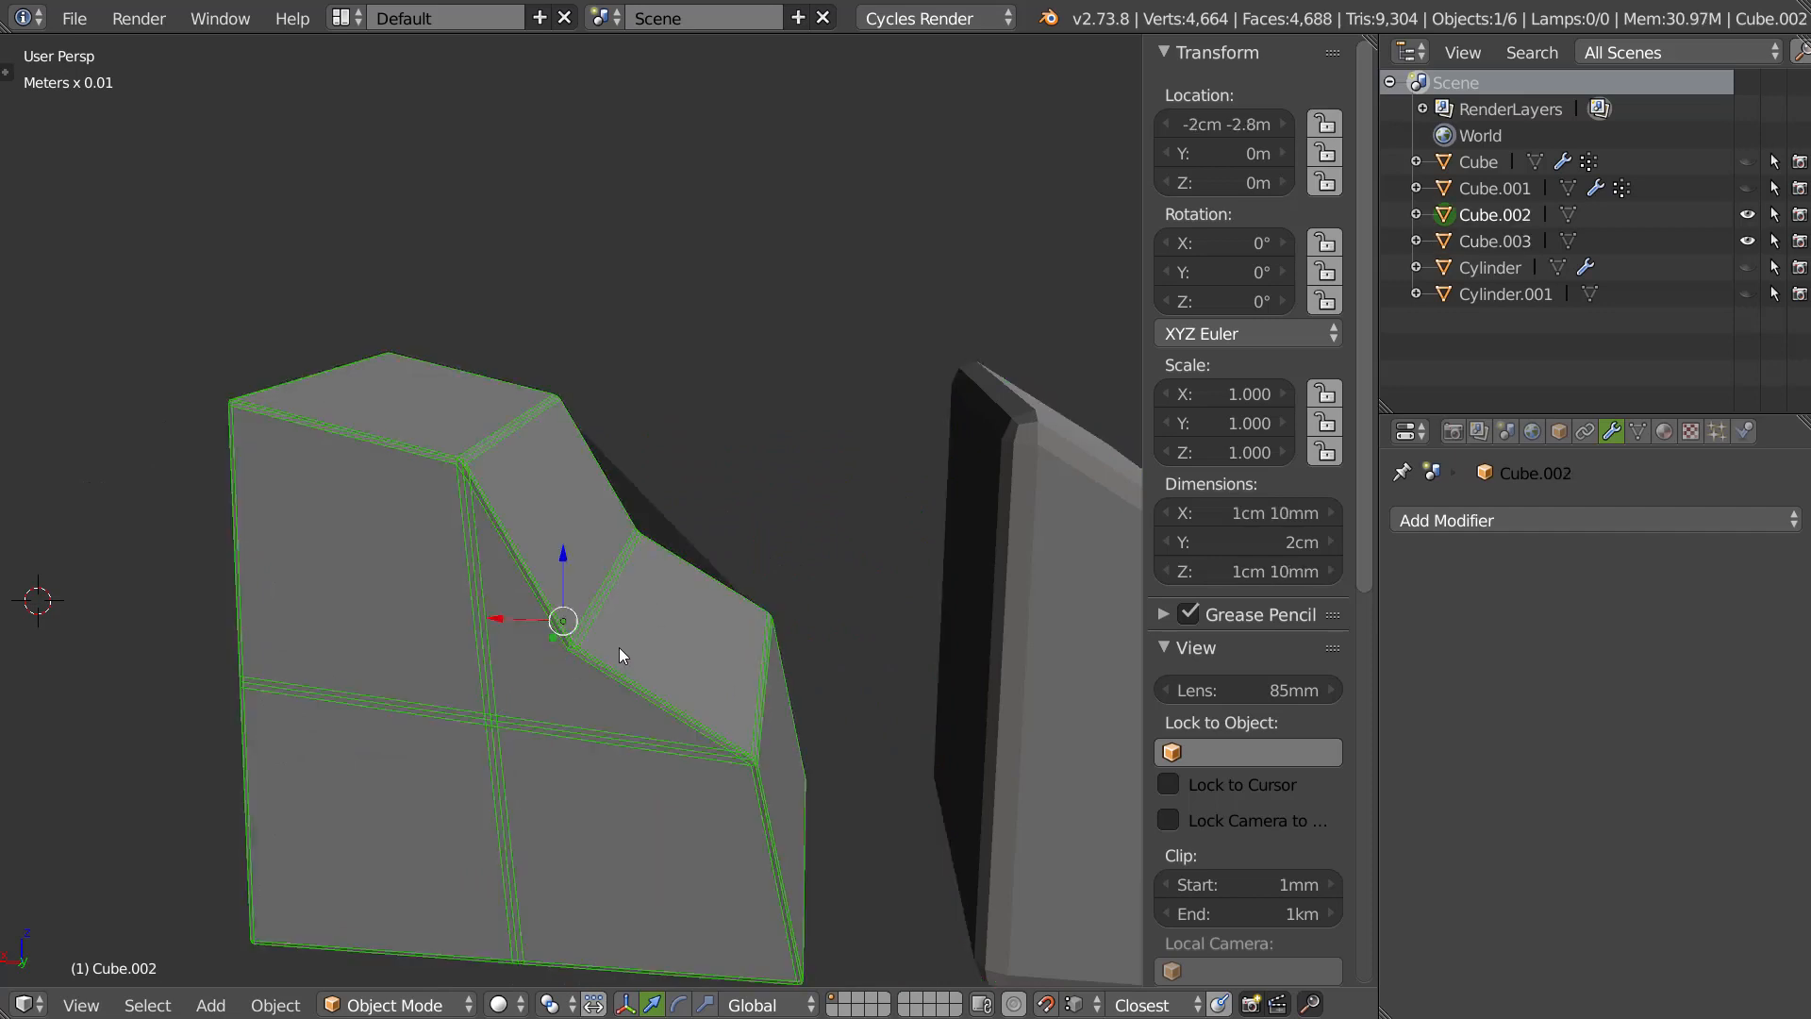
key(ctrl+z)
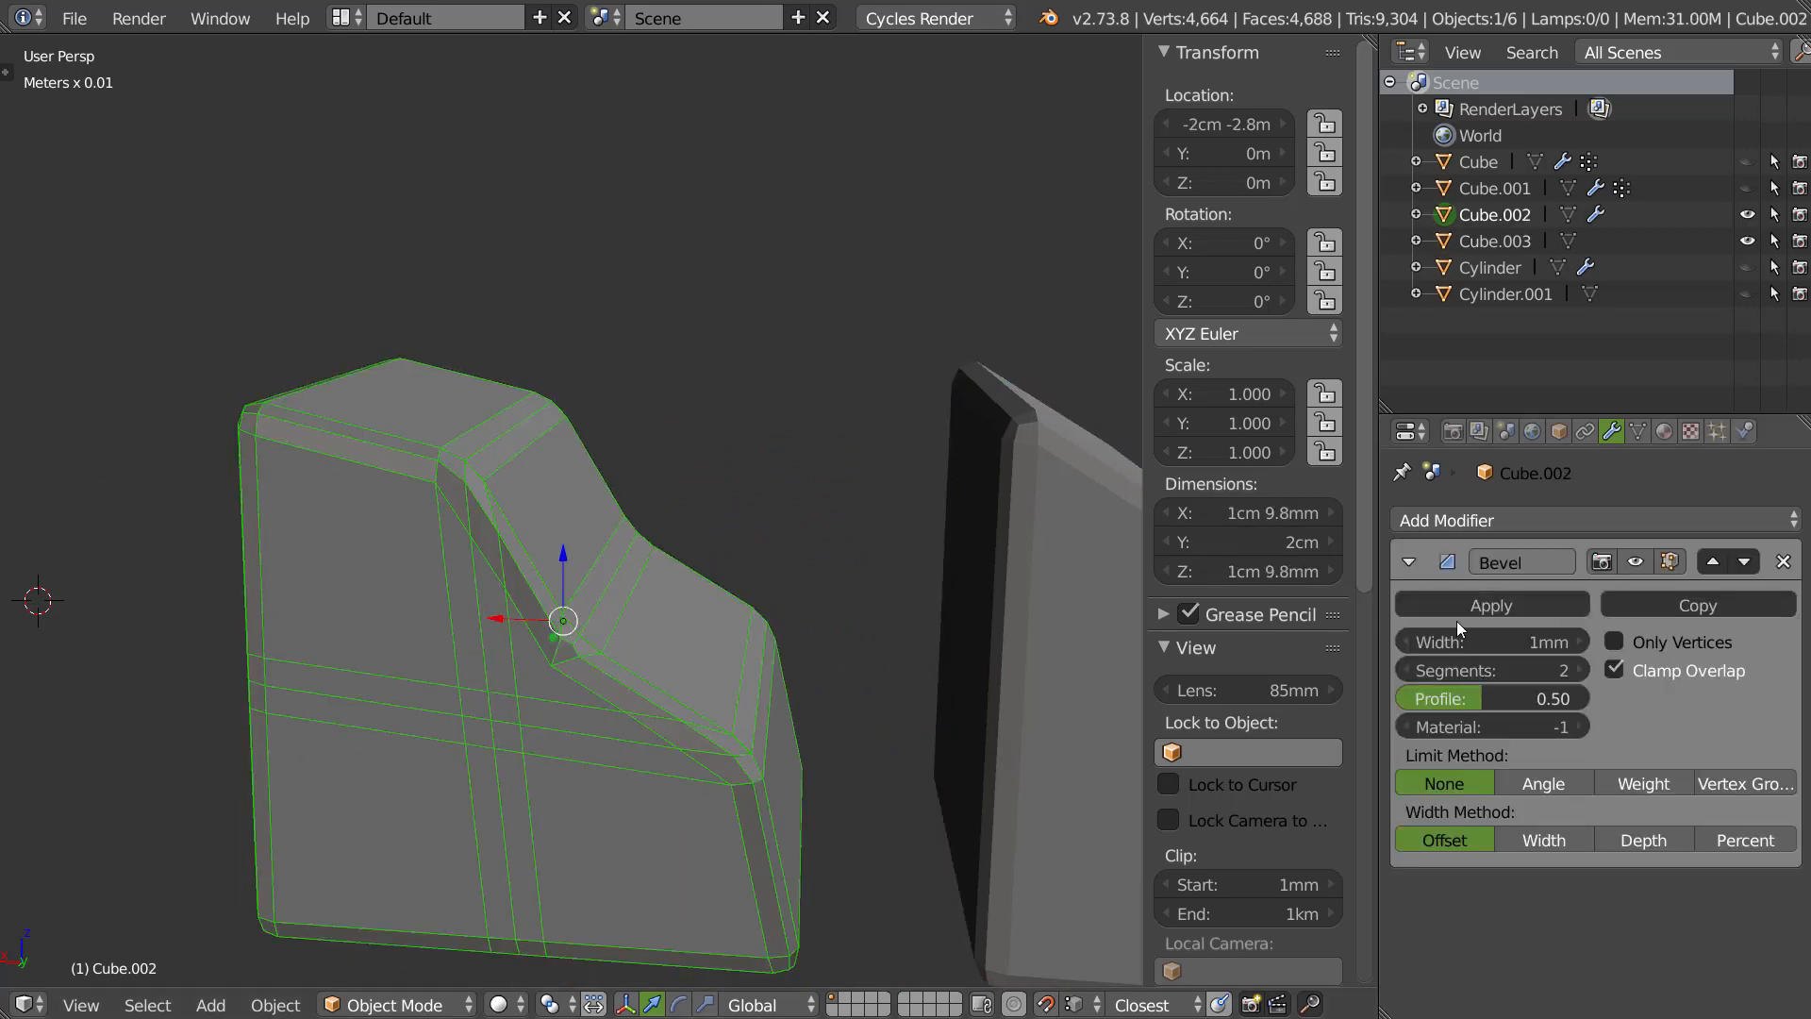
With the Bevel modifier live, connect the notch corner to the loop-cut crossing on both side faces of the unapplied block.
key(Tab)
shift+right_click(499, 717)
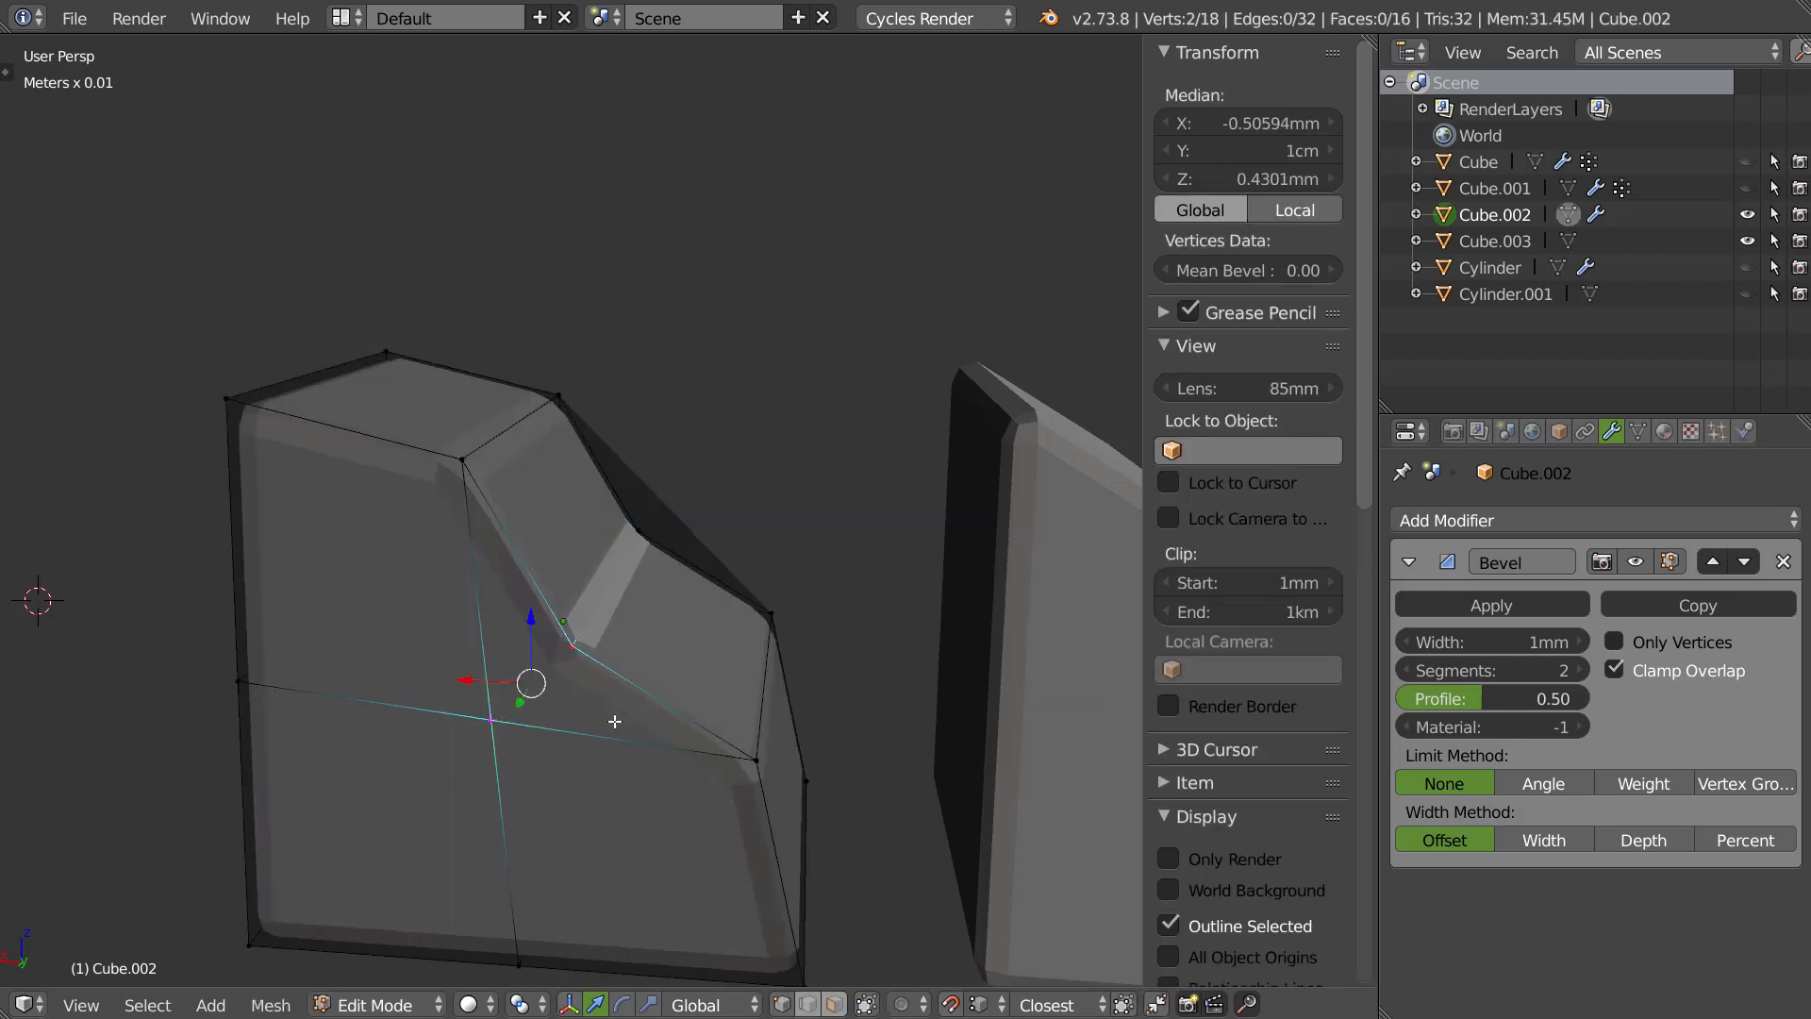
key(j)
middle_drag(607, 717, 525, 676)
right_click(693, 832)
shift+right_click(836, 945)
key(j)
middle_drag(696, 835, 877, 815)
middle_drag(538, 849, 666, 849)
key(Tab)
scroll(863, 745, down, 3)
middle_drag(759, 720, 756, 687)
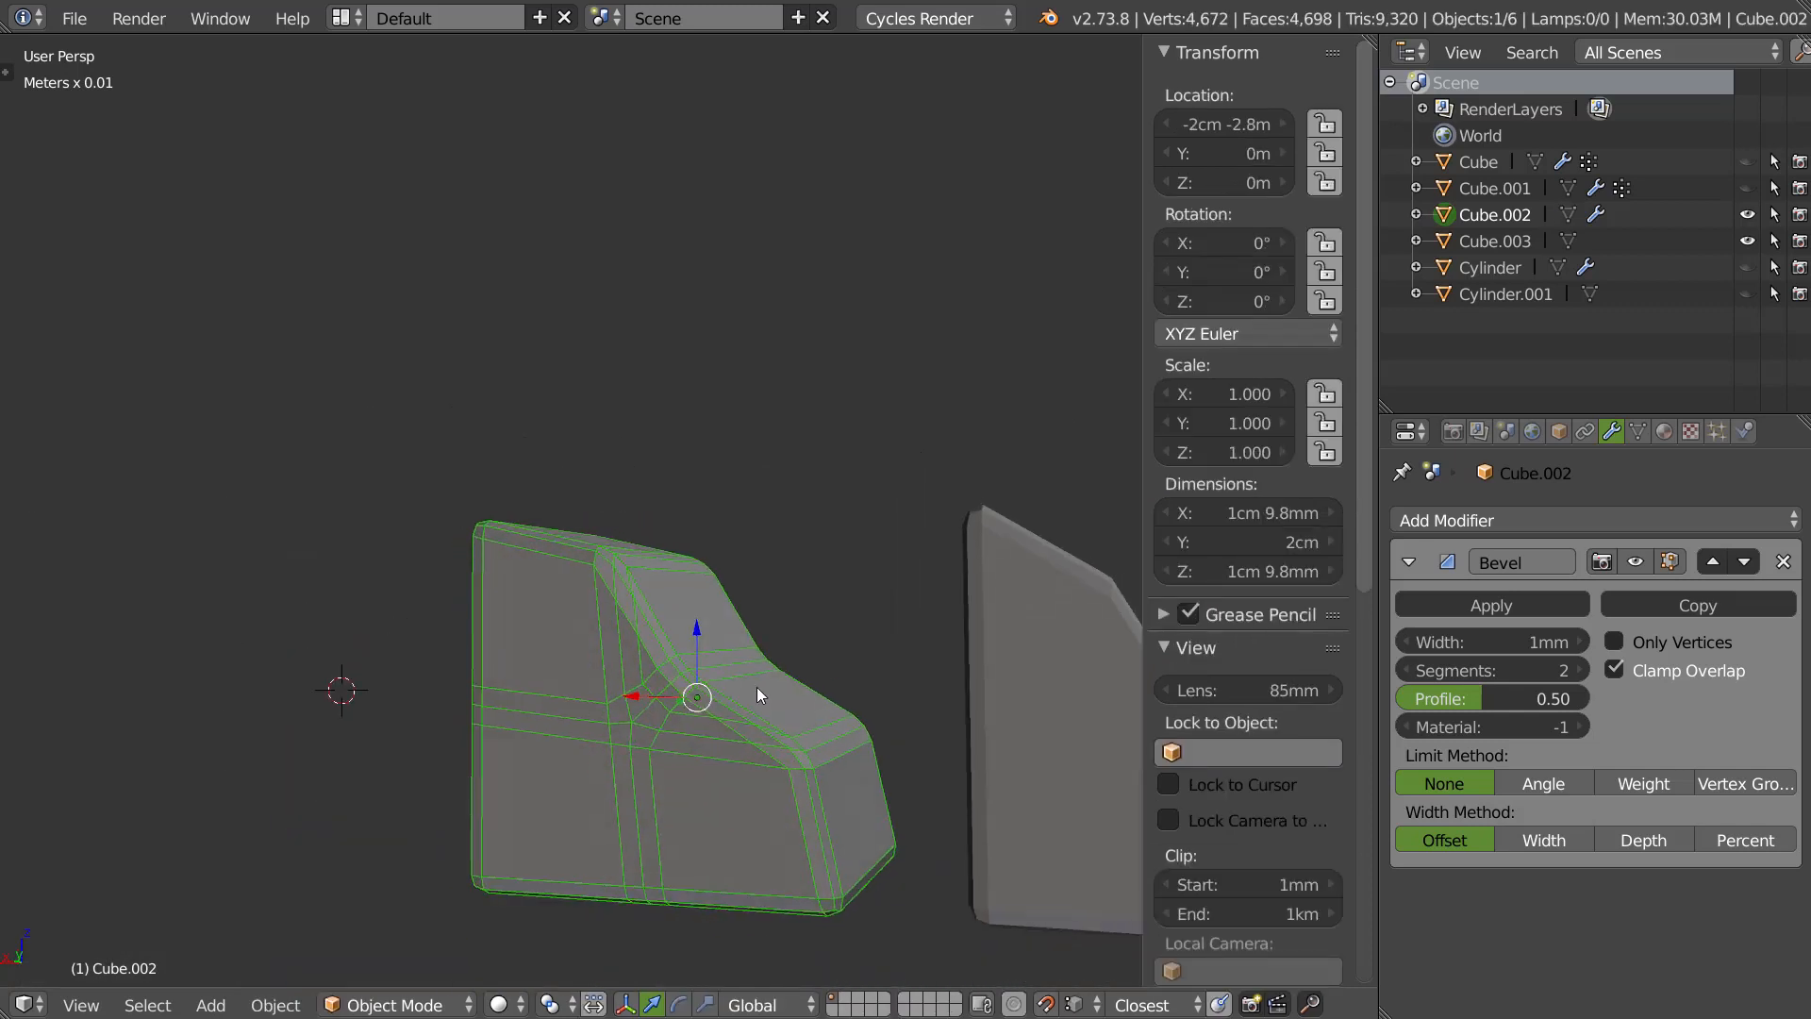
Move the notch's inner edge outward and up to X about -6.64 mm and Z about 10.4 mm.
key(Tab)
right_click(711, 658)
drag(676, 664, 766, 653)
drag(816, 598, 812, 491)
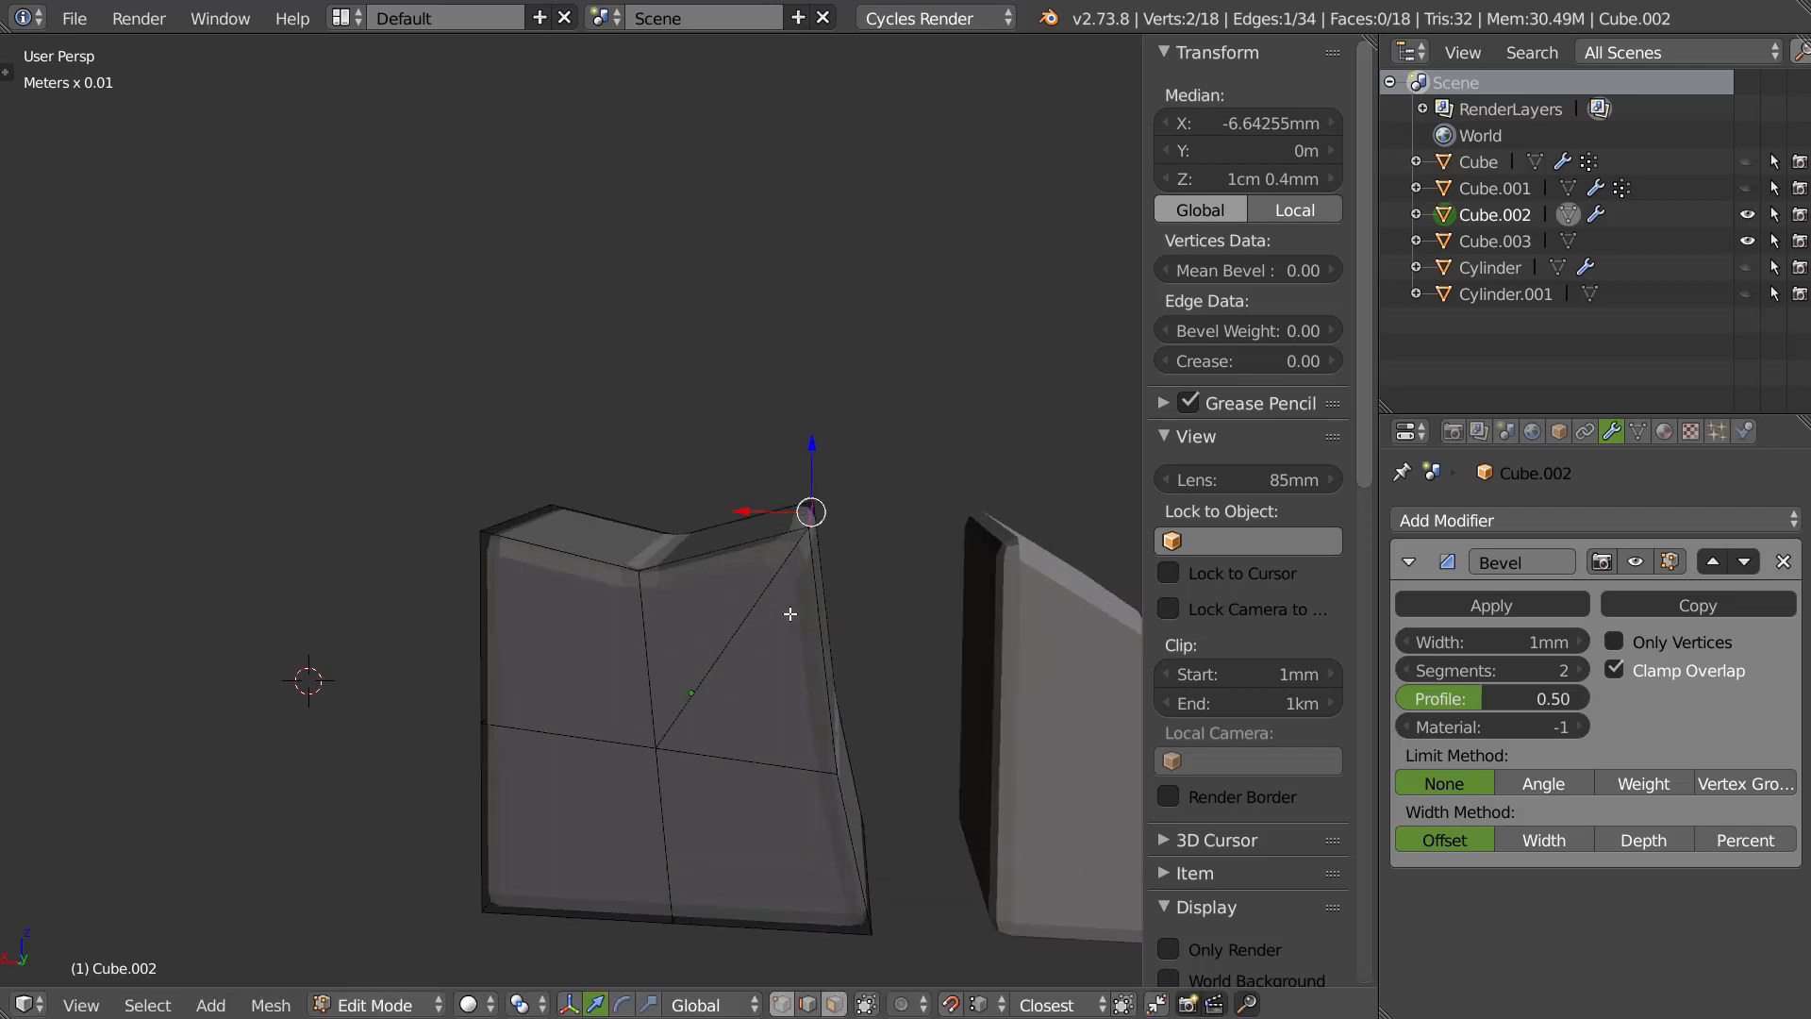
Set the Bevel modifier's width to 0.6 mm.
key(Tab)
middle_drag(779, 624, 820, 622)
mouse_move(1513, 642)
mouse_down()
mouse_move(1497, 644)
mouse_move(1507, 632)
mouse_up()
Dissolve the two diagonal connecting edges on the block's opposite side faces and return to Object Mode.
key(Tab)
click(739, 510)
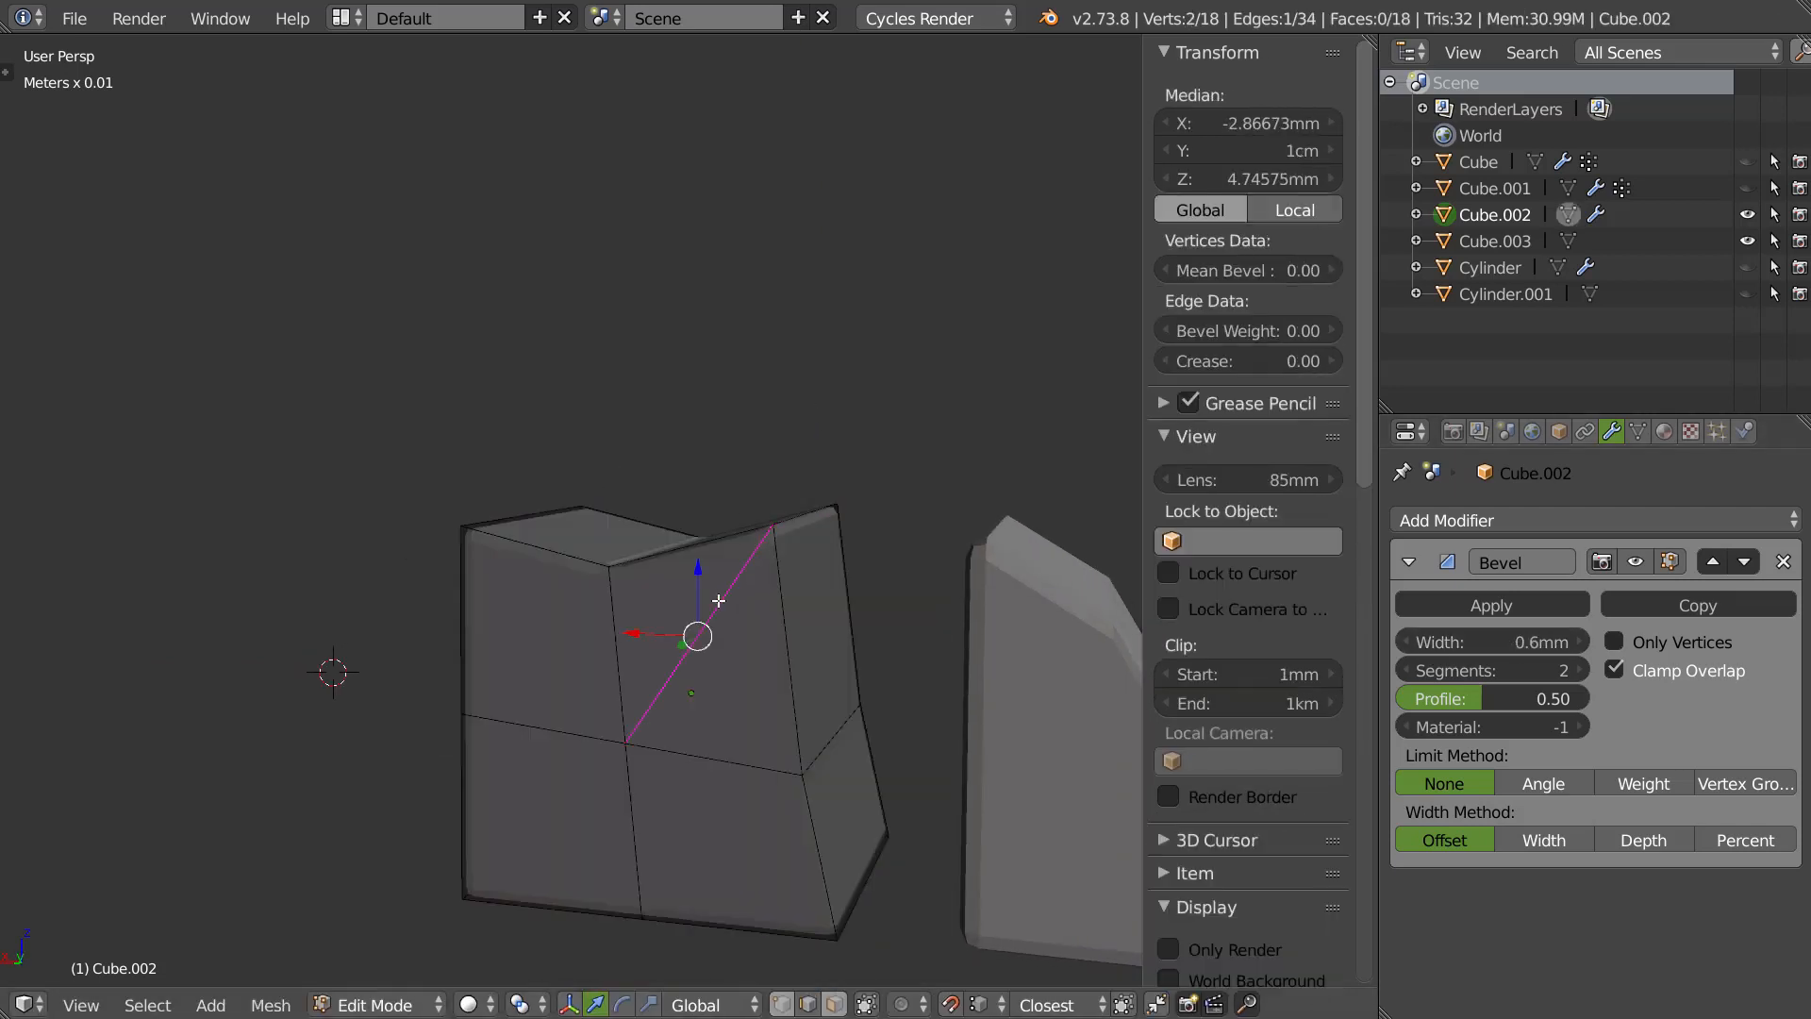
scroll(611, 648, up, 5)
shift+right_click(1042, 663)
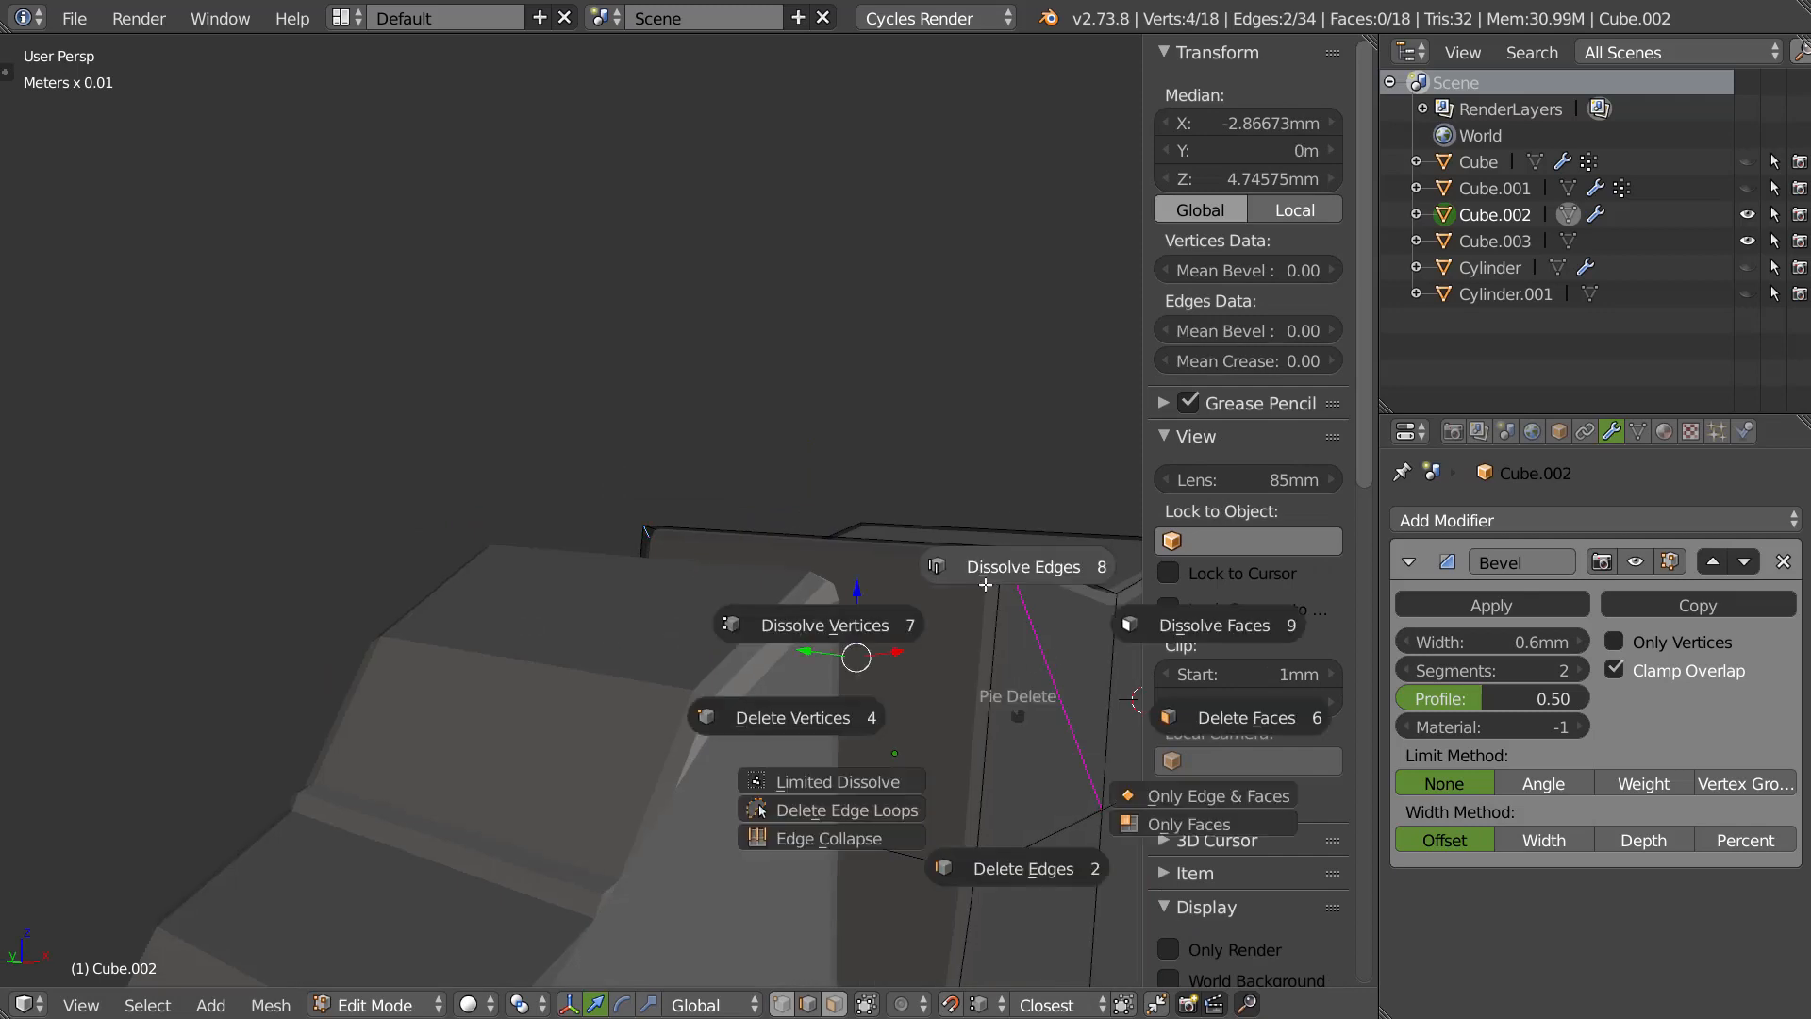
scroll(1010, 689, down, 5)
key(Tab)
click(849, 613)
shift+middle_drag(679, 694, 642, 655)
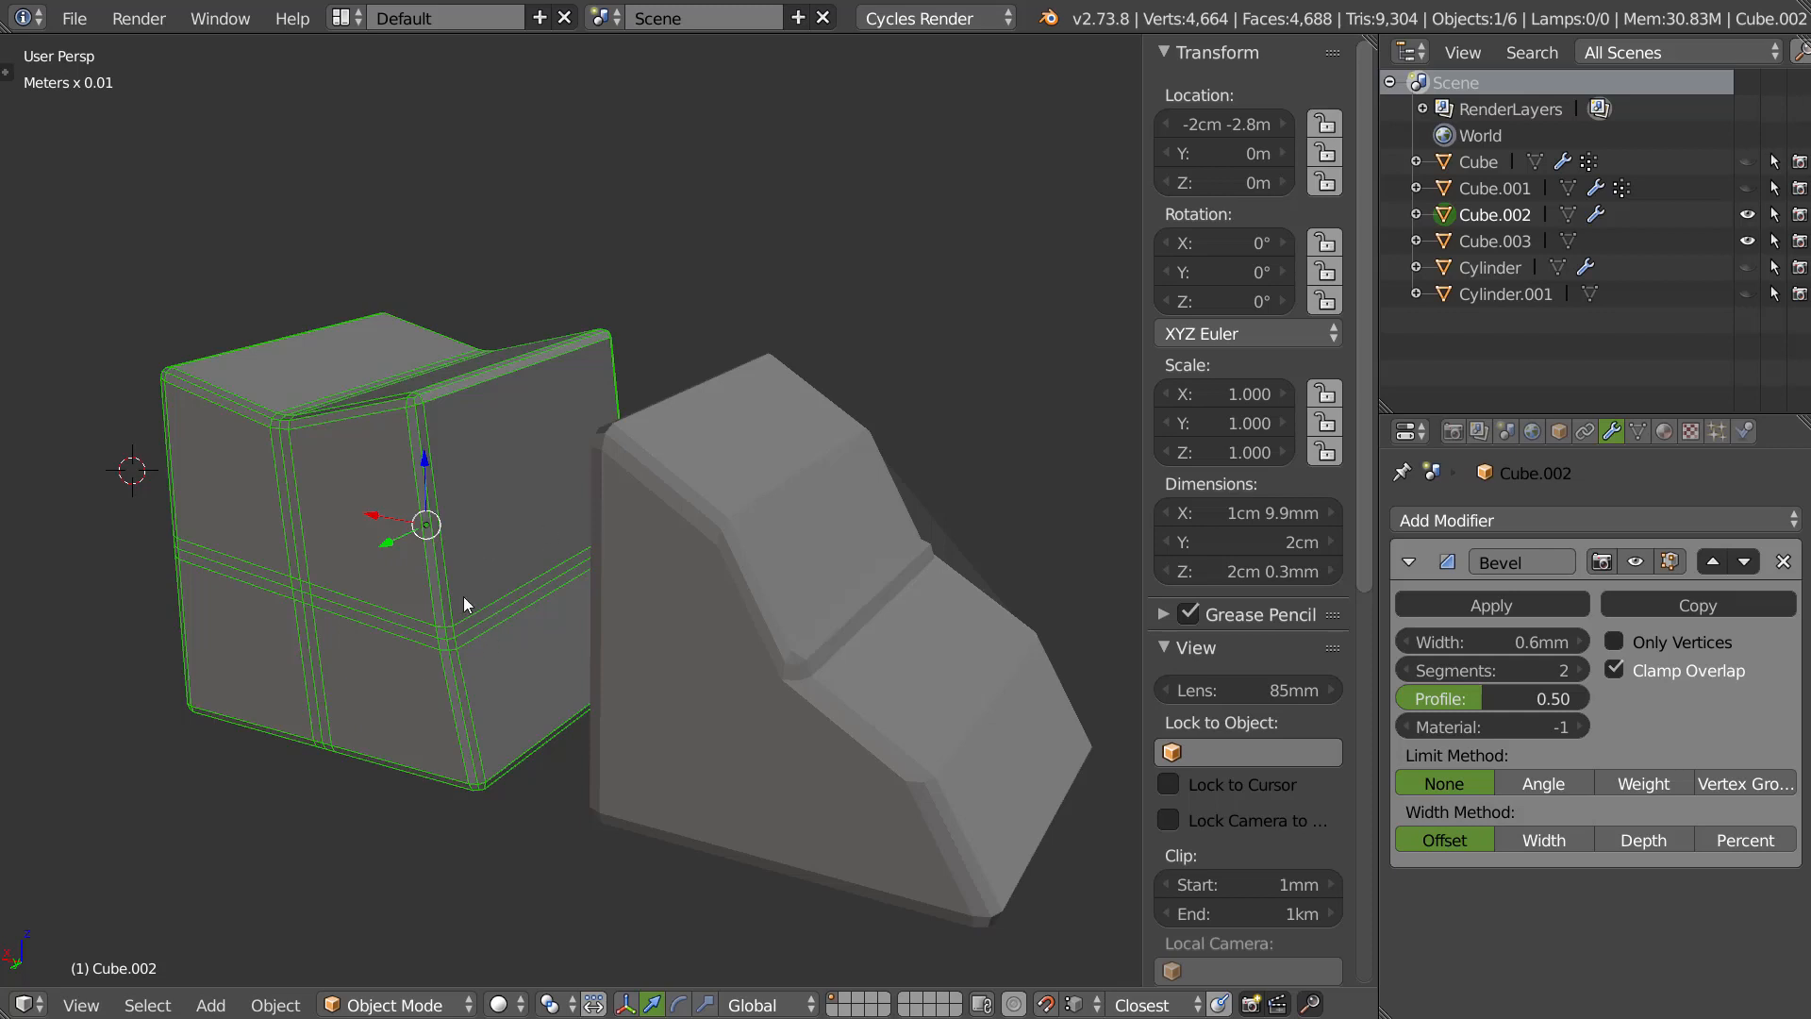
middle_drag(500, 582, 560, 529)
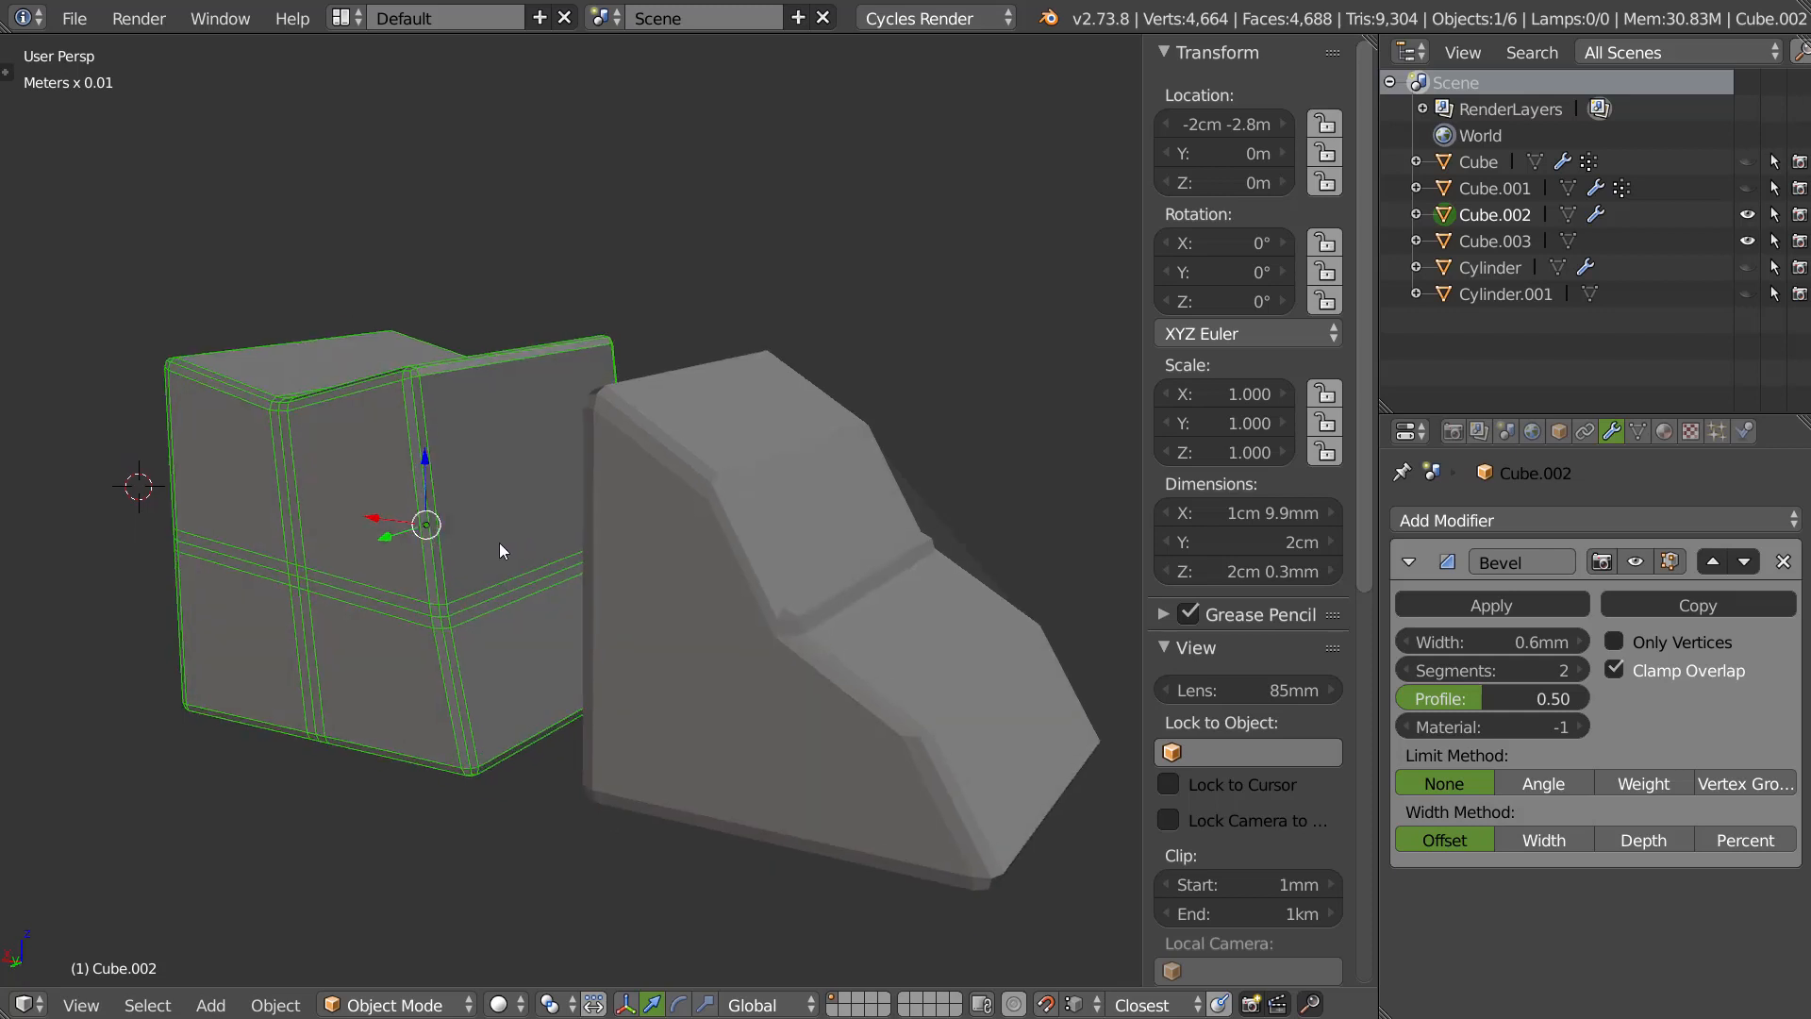
mouse_move(506, 554)
middle_down()
mouse_move(502, 579)
mouse_move(509, 525)
middle_up()
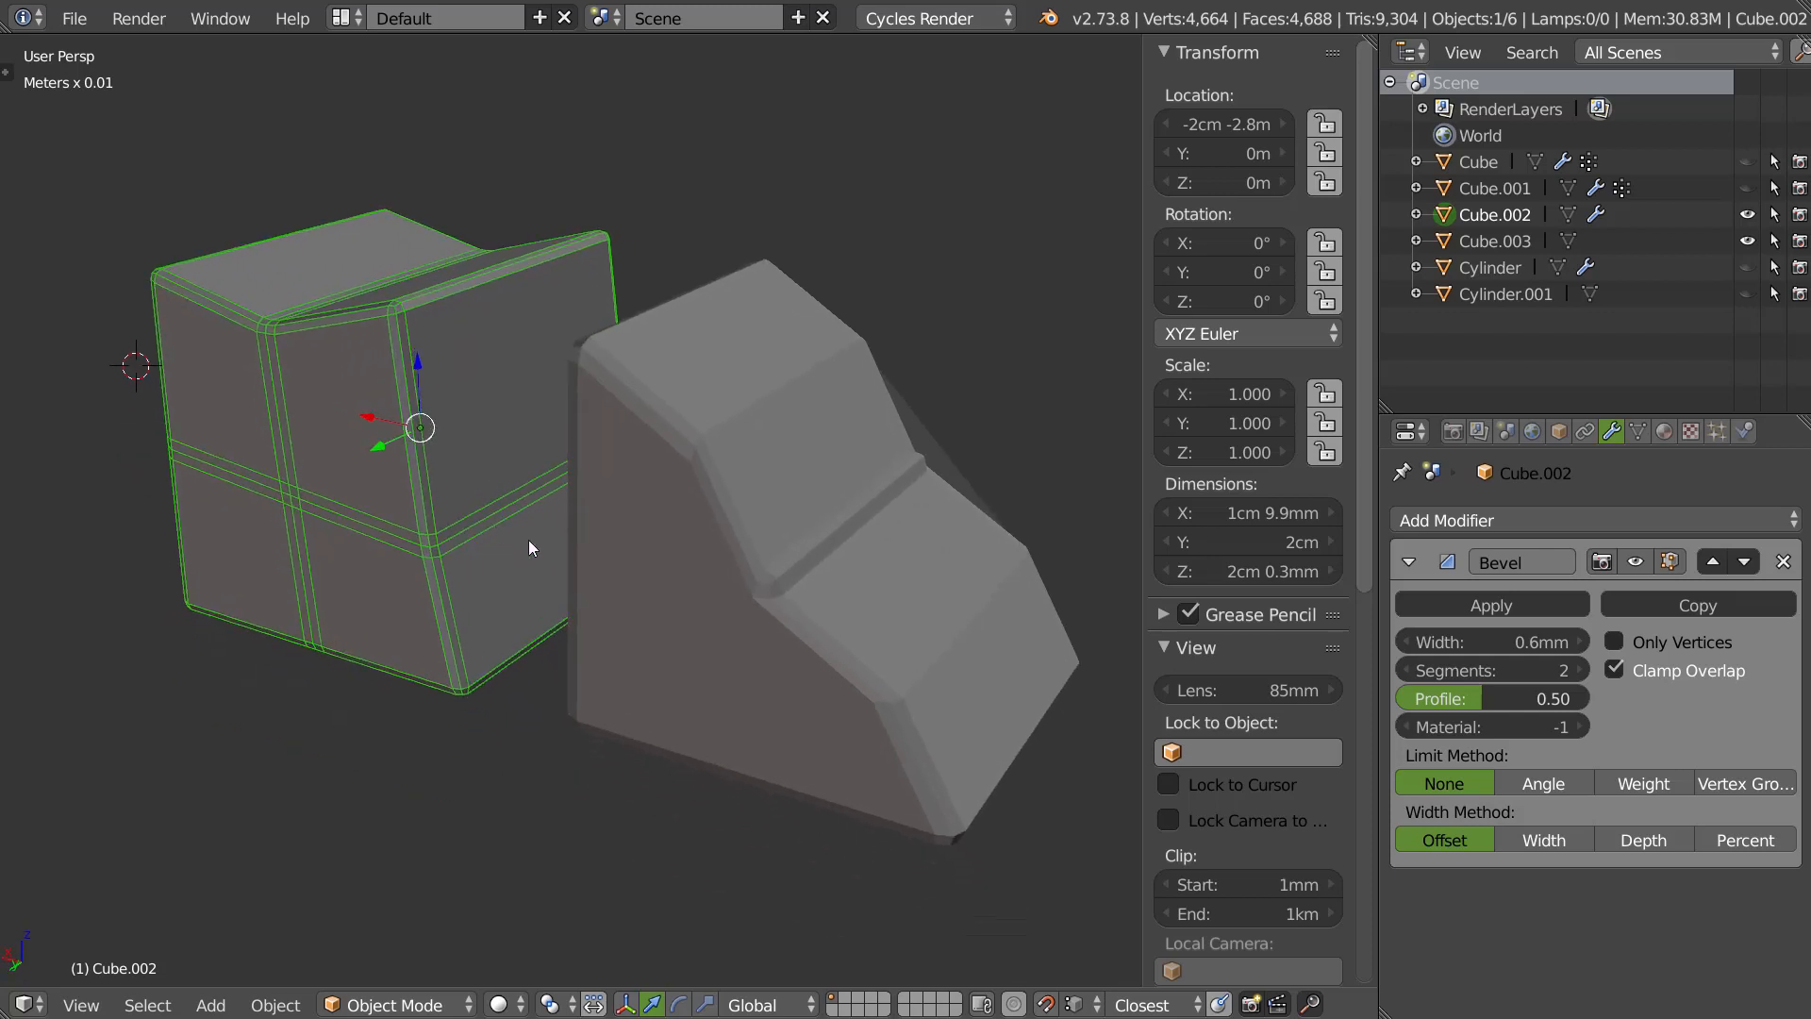
scroll(531, 486, up, 1)
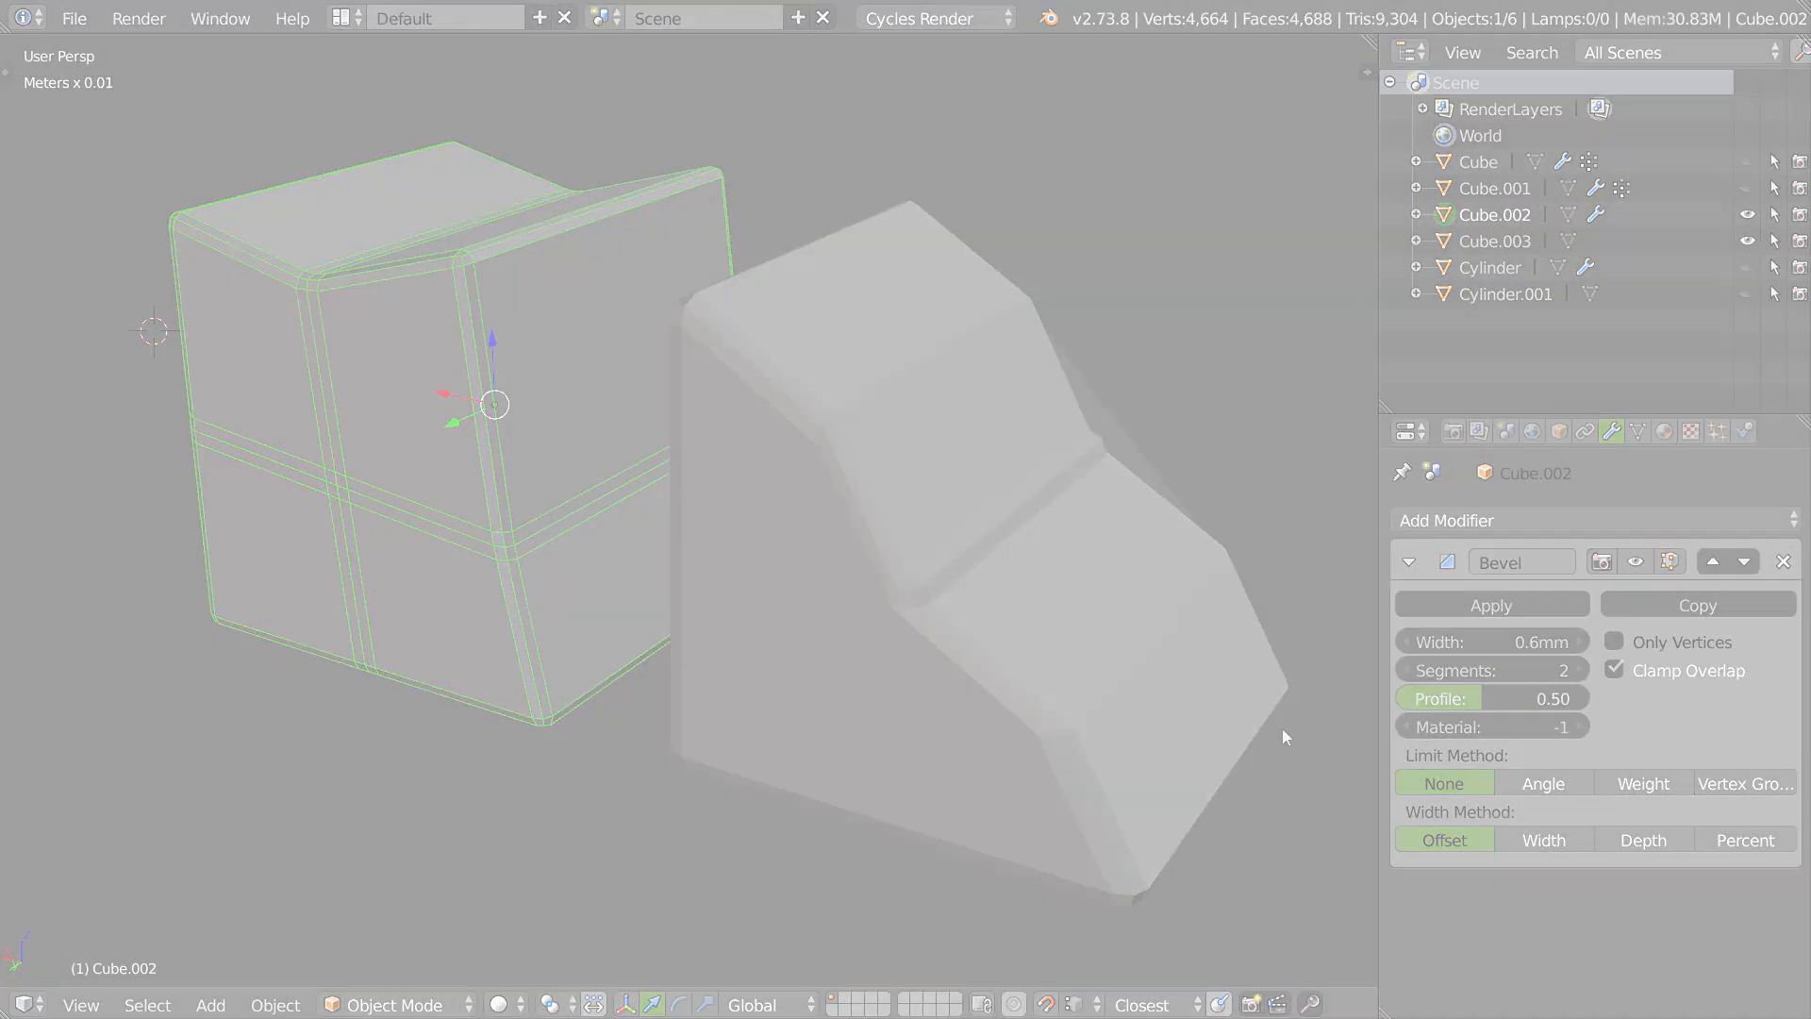